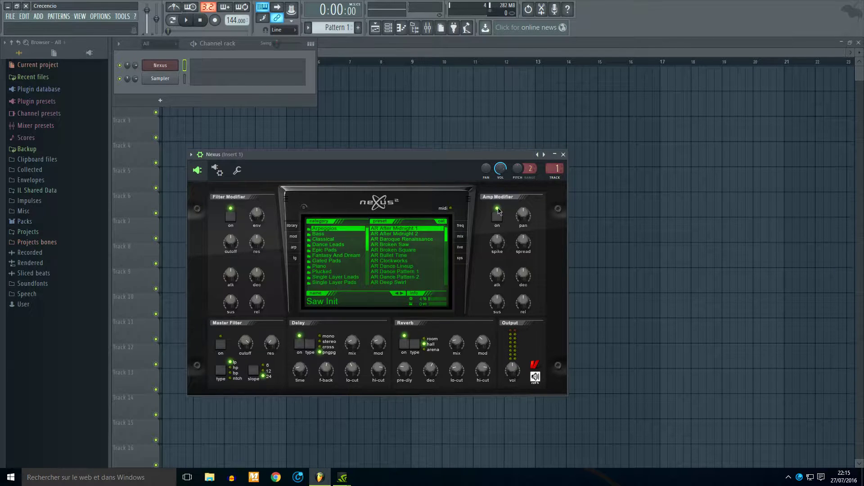
# - Lower the Nexus channel's volume to 64% and draw four short B3 notes, one per beat, in bar 1 of its piano roll
pyautogui.moveTo(136, 69); pyautogui.dragTo(136, 73)
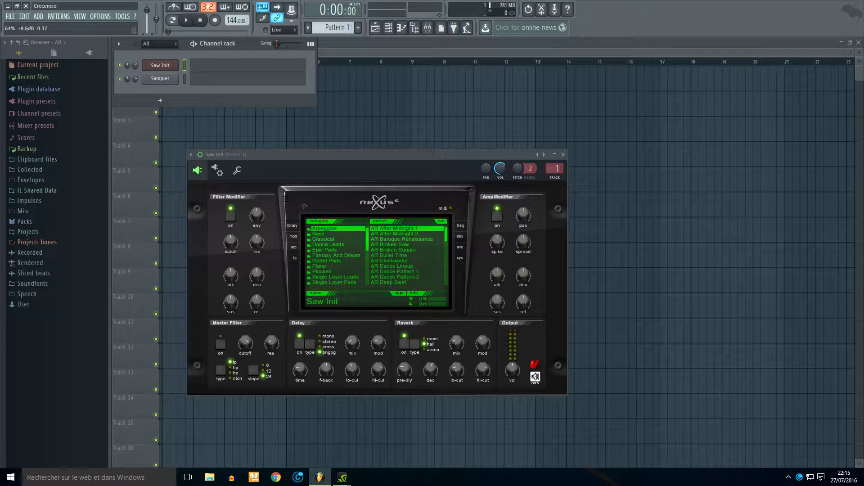
pyautogui.click(284, 72)
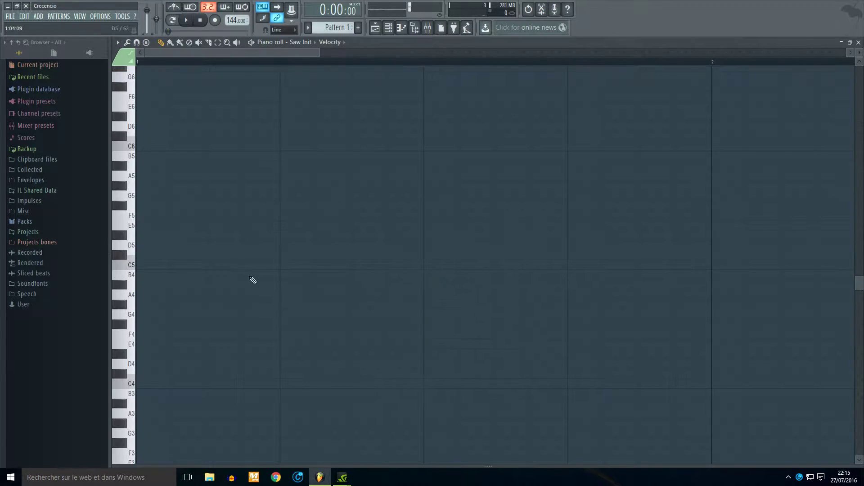
pyautogui.click(153, 354)
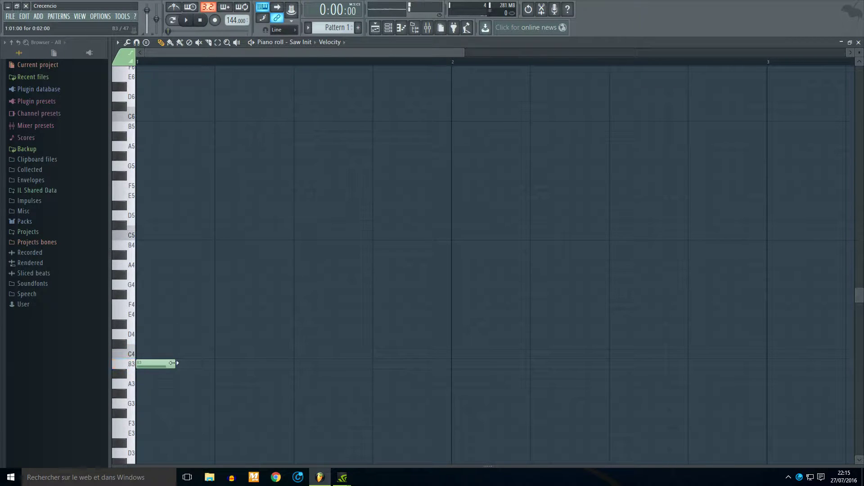
pyautogui.scroll(-3, 224, 362)
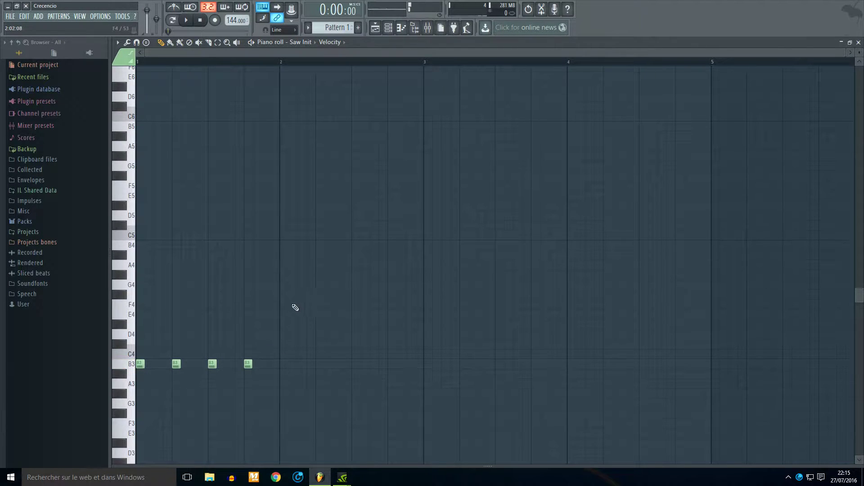
# - Add two short G3 and two A3 notes across bar 2 and four B3 notes in bar 3, auditioning the pattern
pyautogui.press('space')
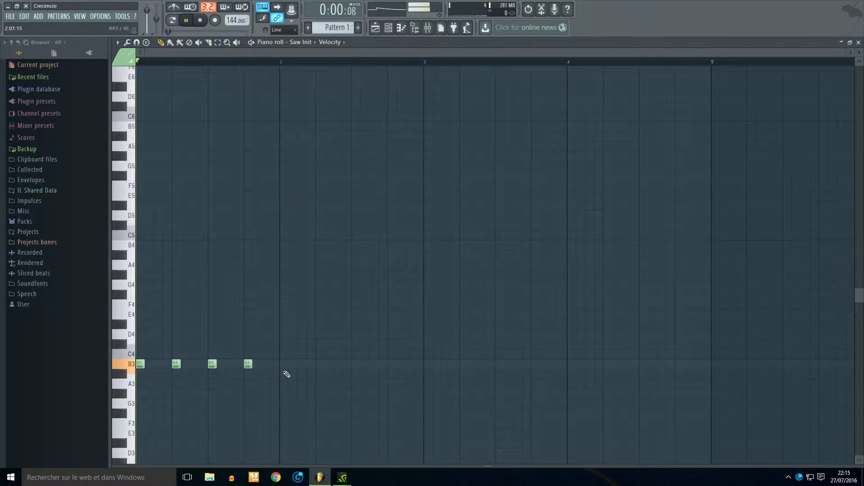
pyautogui.click(286, 402)
pyautogui.press('space')
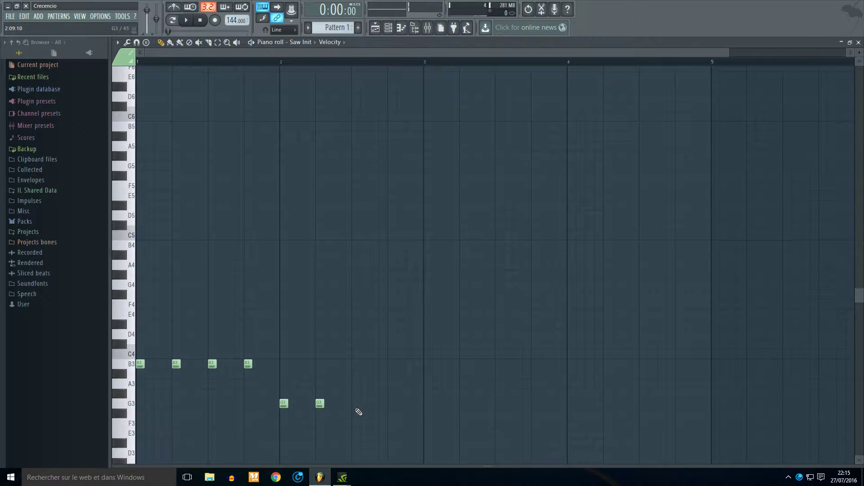
pyautogui.click(356, 383)
pyautogui.click(391, 383)
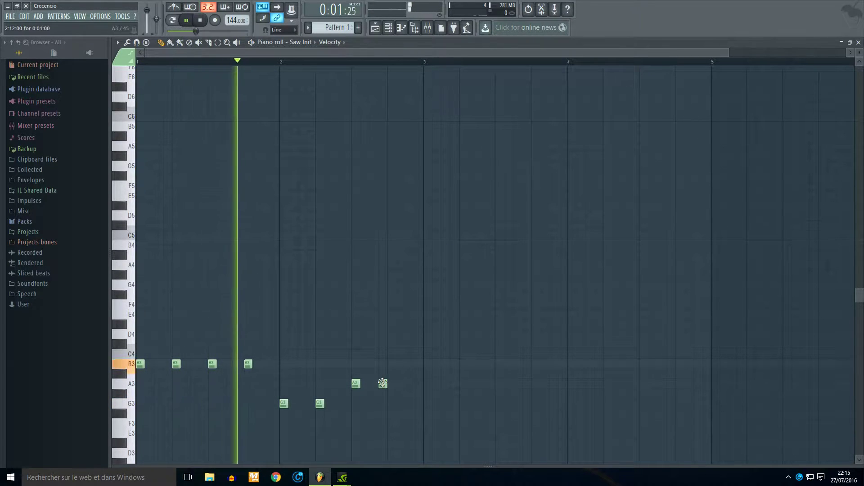
pyautogui.press('space')
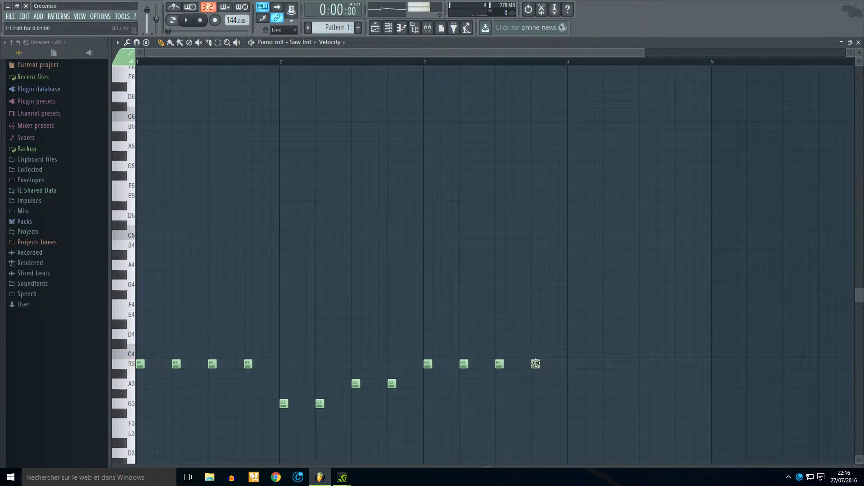
# - Copy bar 2's two G3 and two A3 notes to the same beats in bar 4
pyautogui.scroll(-2, 537, 368)
pyautogui.moveTo(557, 330); pyautogui.dragTo(283, 418)
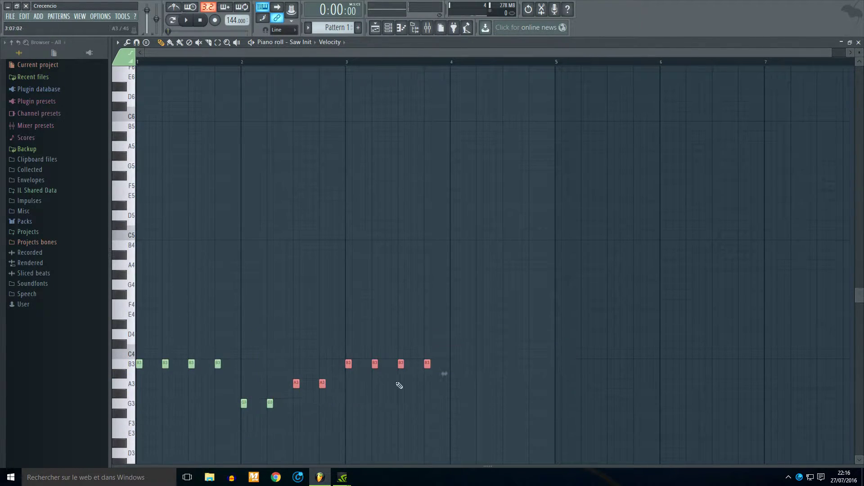
pyautogui.moveTo(347, 380); pyautogui.dragTo(251, 410)
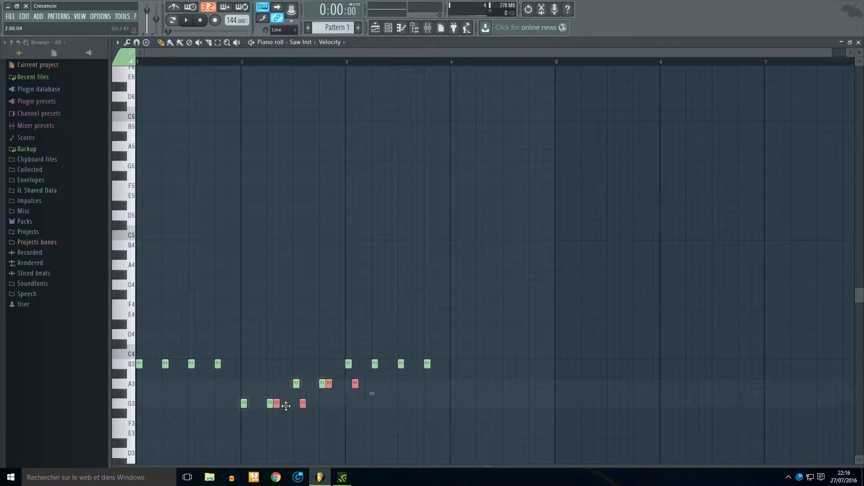
# - Copy the whole four-bar melody one octave up and half a beat later, and play the pattern back
pyautogui.moveTo(615, 331); pyautogui.dragTo(136, 439)
pyautogui.moveTo(136, 367); pyautogui.dragTo(150, 341)
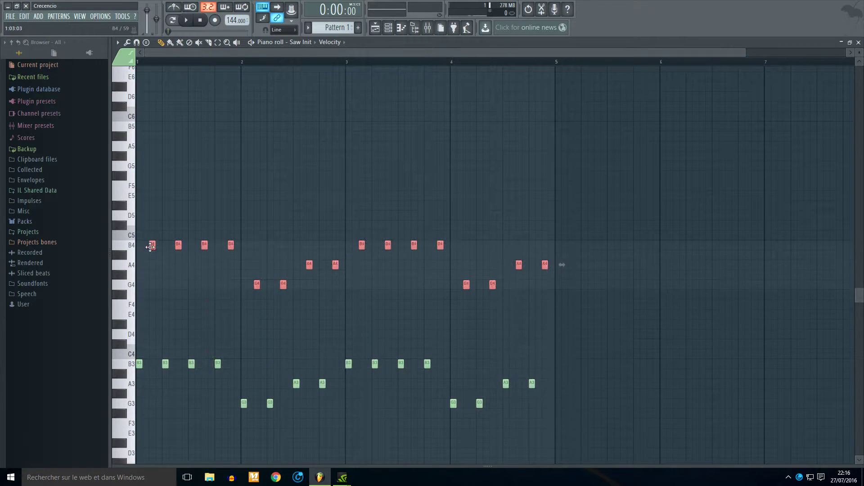
pyautogui.press('space')
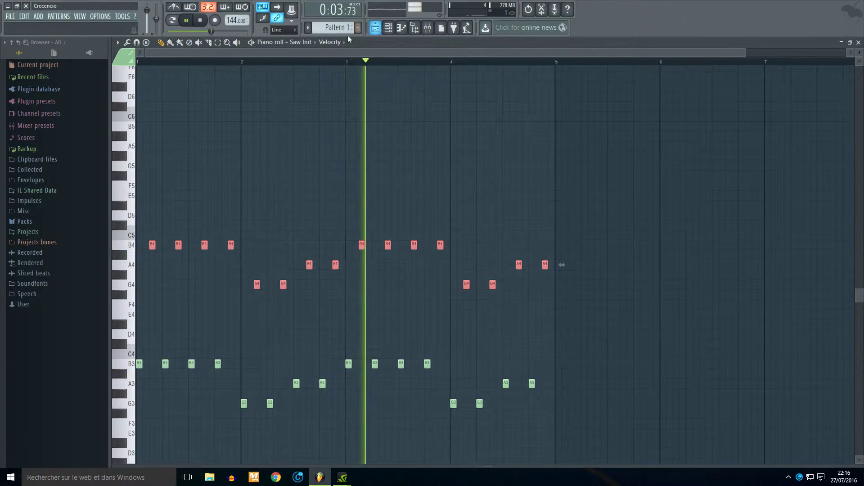
# - Rename Pattern 1 as "Octave Bass Saw" and give it a dark green colour
pyautogui.click(338, 28)
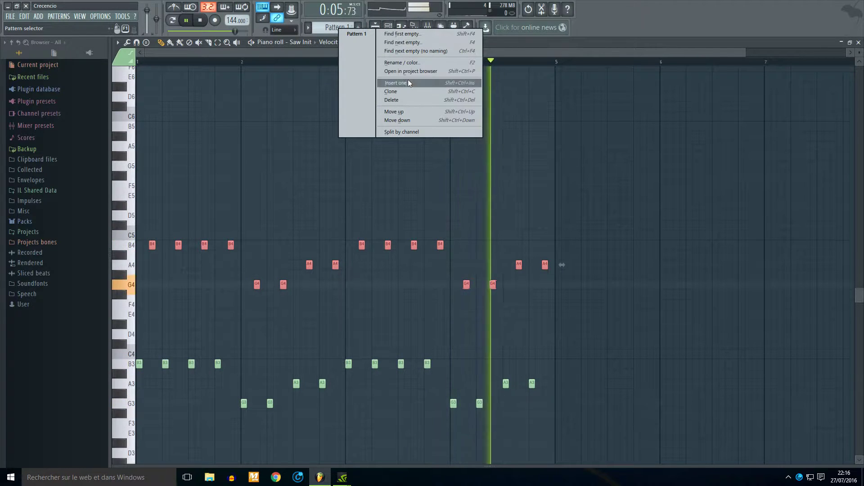
pyautogui.click(406, 64)
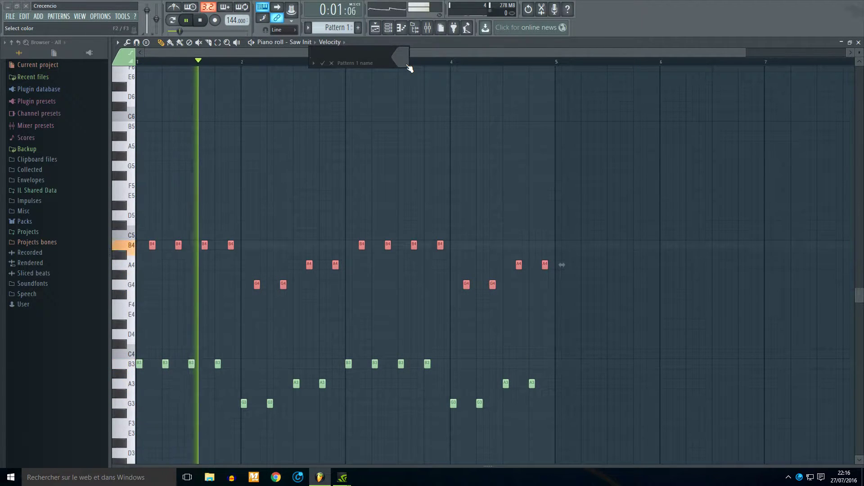
pyautogui.write('Octave Bass Saw')
pyautogui.click(409, 67)
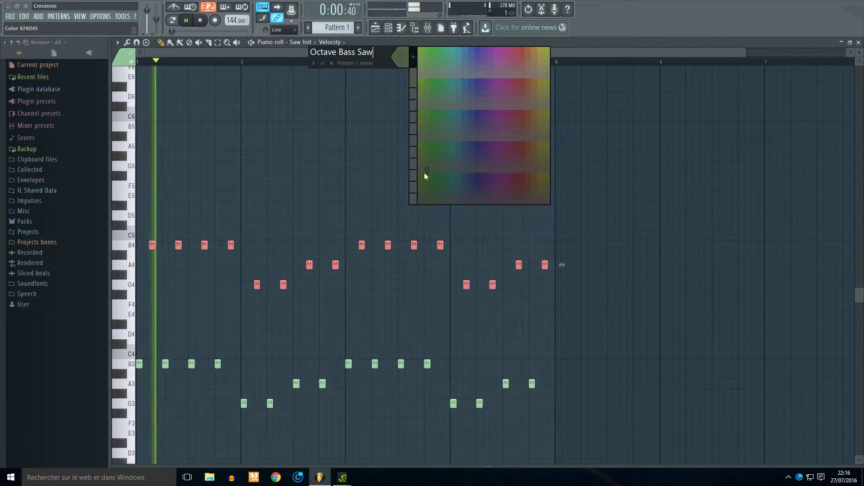
pyautogui.click(436, 174)
pyautogui.click(392, 33)
# - Colour the Saw Init channel the same dark green as the pattern
pyautogui.click(183, 67)
pyautogui.rightClick(177, 64)
pyautogui.click(194, 77)
pyautogui.click(193, 70)
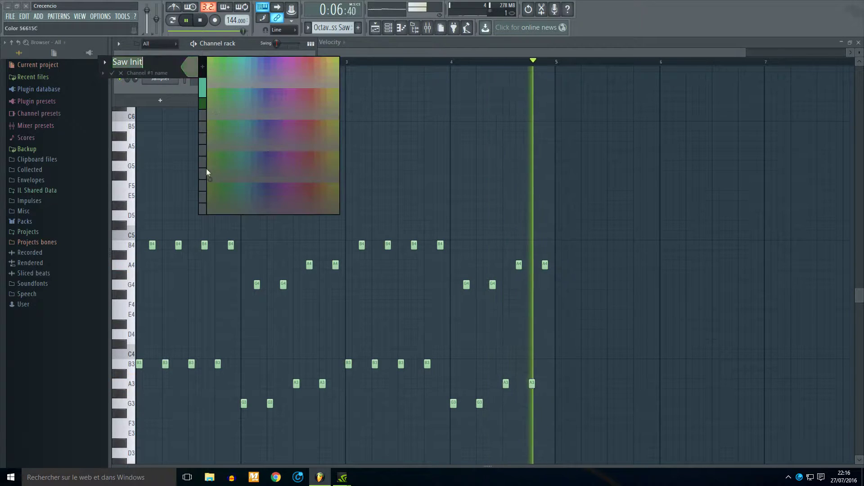
pyautogui.click(204, 106)
# - Name mixer insert 1 "Octave Bass Saw" and give it the same dark green colour
pyautogui.click(427, 27)
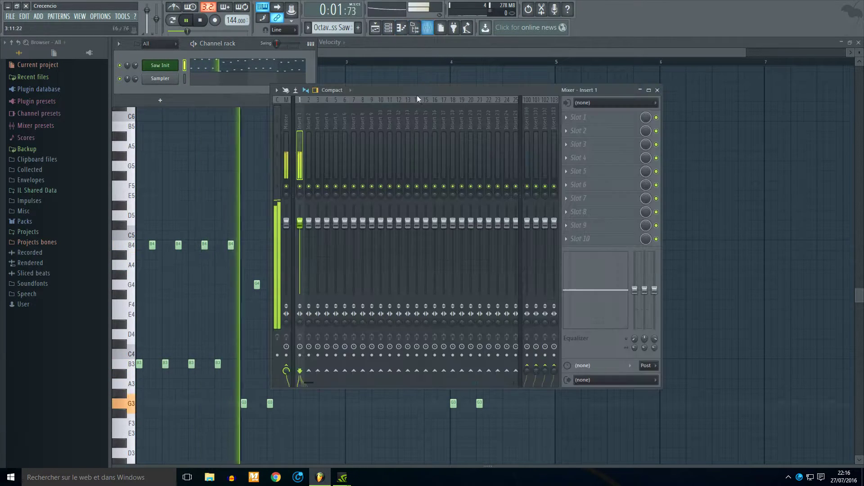
pyautogui.rightClick(301, 97)
pyautogui.click(331, 107)
pyautogui.write('Octave B')
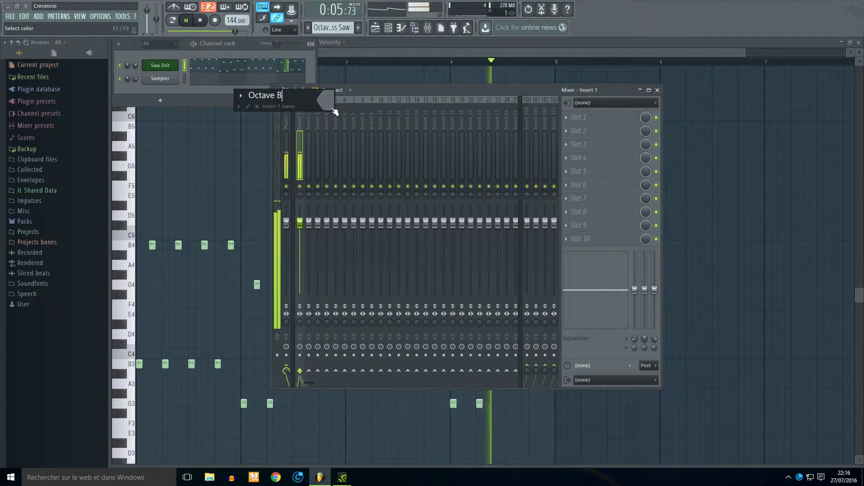
pyautogui.write('ass Saw')
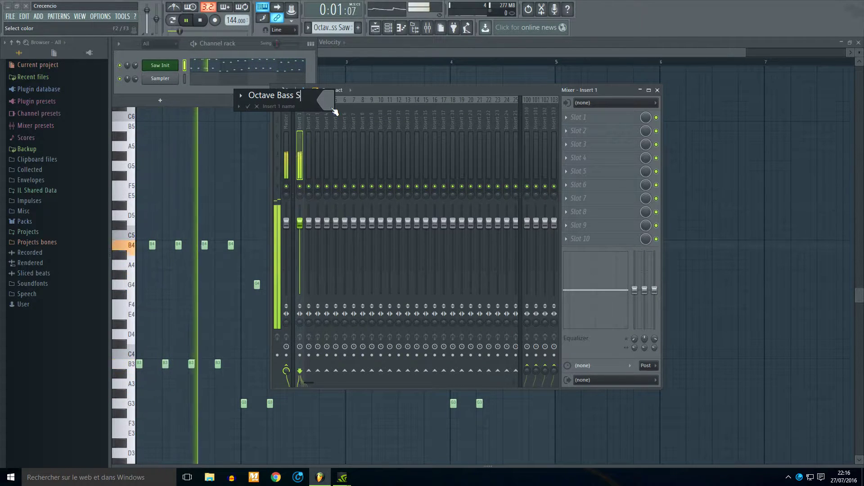
pyautogui.click(332, 108)
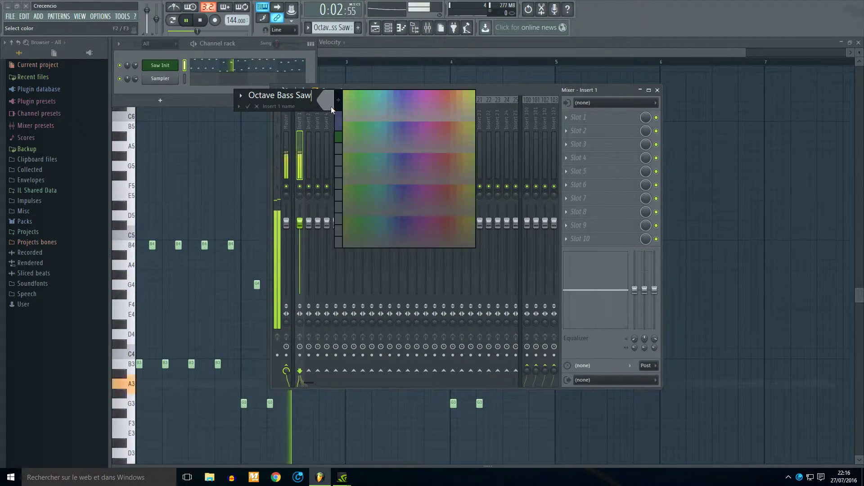
pyautogui.click(338, 146)
# - Lower the Master fader to about 48% and the Octave Bass Saw track fader to a matching level
pyautogui.moveTo(292, 229); pyautogui.dragTo(291, 261)
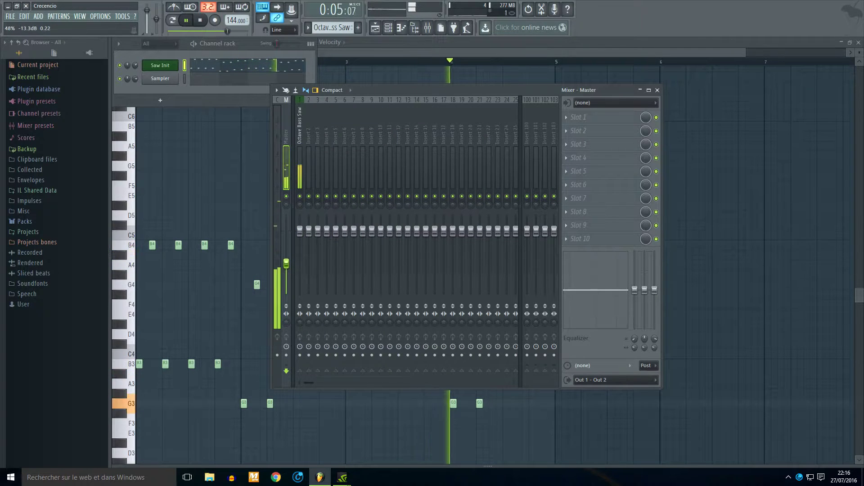
pyautogui.moveTo(300, 231); pyautogui.dragTo(299, 261)
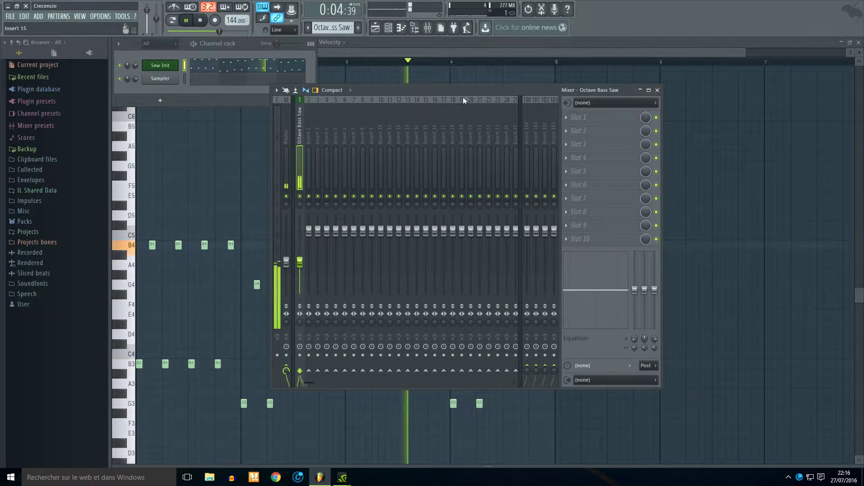
# - Add Fruity Parametric EQ 2 in the Octave Bass Saw track's first slot and boost band 1 to about 7.7 dB at 342 Hz
pyautogui.click(578, 140)
pyautogui.click(760, 35)
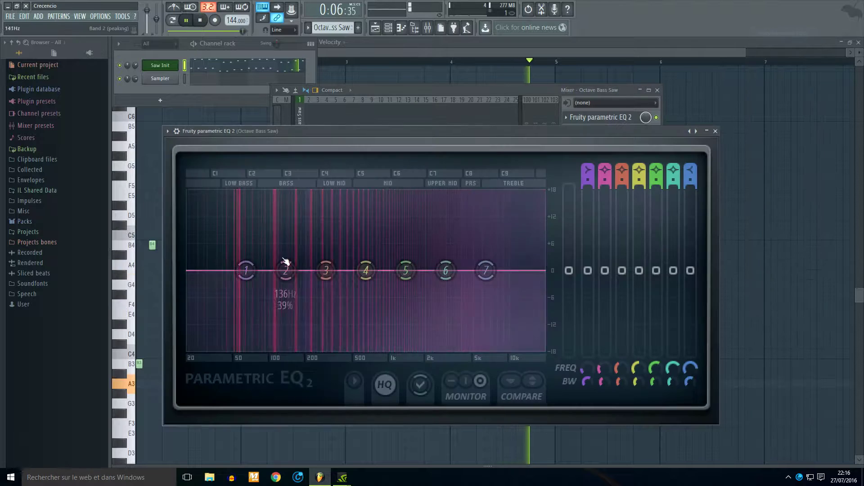
pyautogui.moveTo(246, 270); pyautogui.dragTo(332, 235)
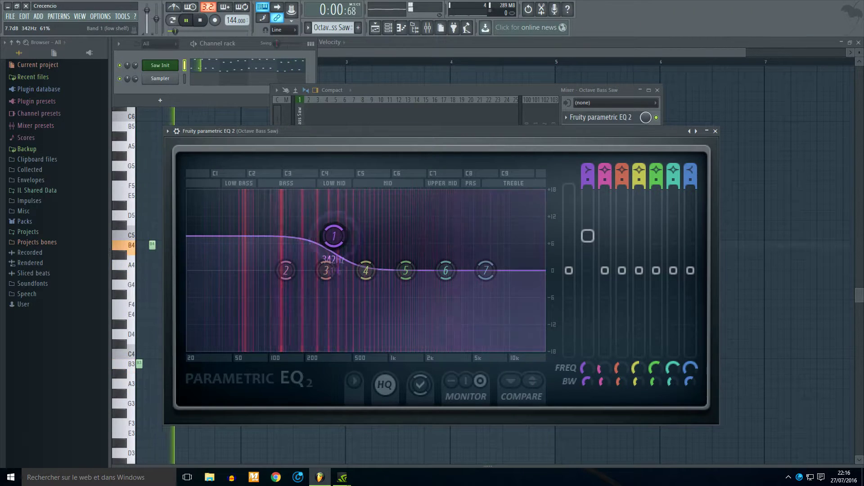
pyautogui.click(706, 131)
pyautogui.click(708, 132)
pyautogui.click(715, 131)
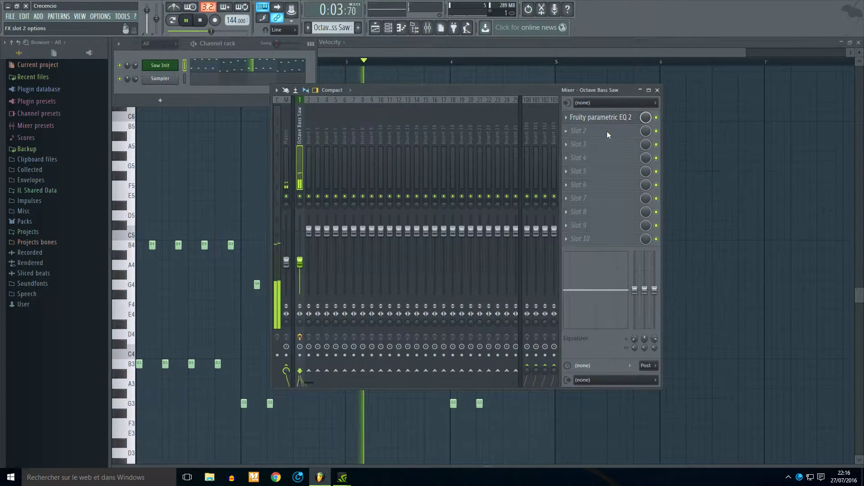
# - Add a second Fruity Parametric EQ 2 in slot 2 of the Octave Bass Saw track and return to the mixer
pyautogui.click(602, 132)
pyautogui.moveTo(605, 143)
pyautogui.click(786, 35)
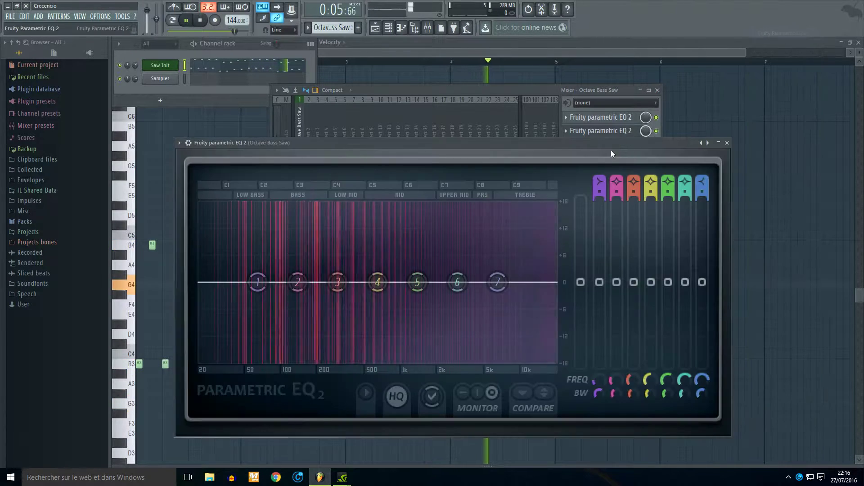
pyautogui.click(522, 91)
# - Add EQUO in slot 3 of the Octave Bass Saw track and load a preset curve that boosts the treble
pyautogui.click(580, 144)
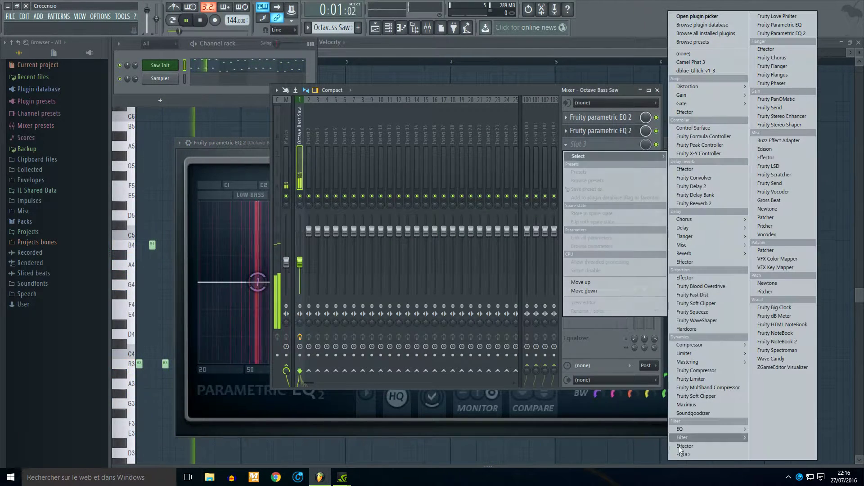
pyautogui.click(684, 455)
pyautogui.click(190, 155)
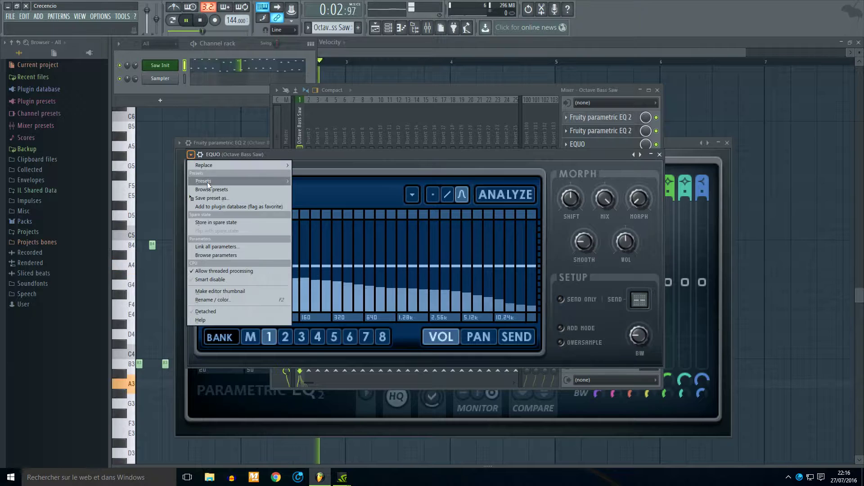
pyautogui.moveTo(244, 180)
pyautogui.click(331, 265)
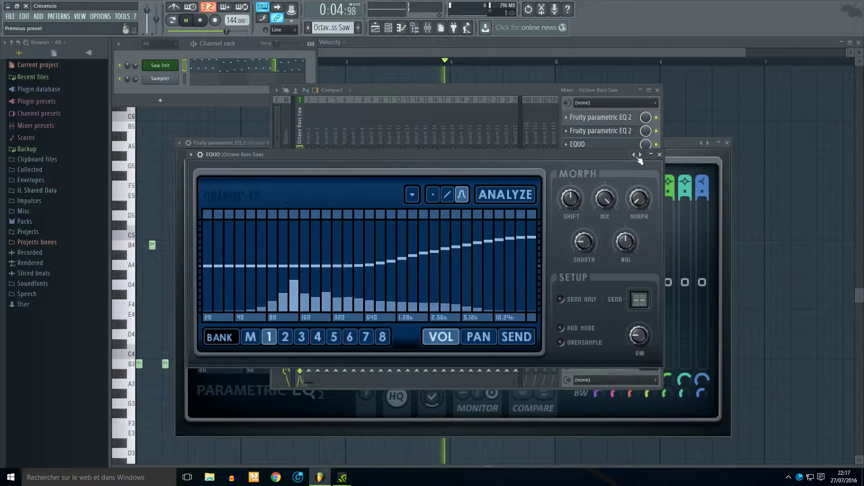
# - Load the Spécial Nexus preset in the second Fruity Parametric EQ 2 and close its window
pyautogui.click(618, 131)
pyautogui.click(608, 135)
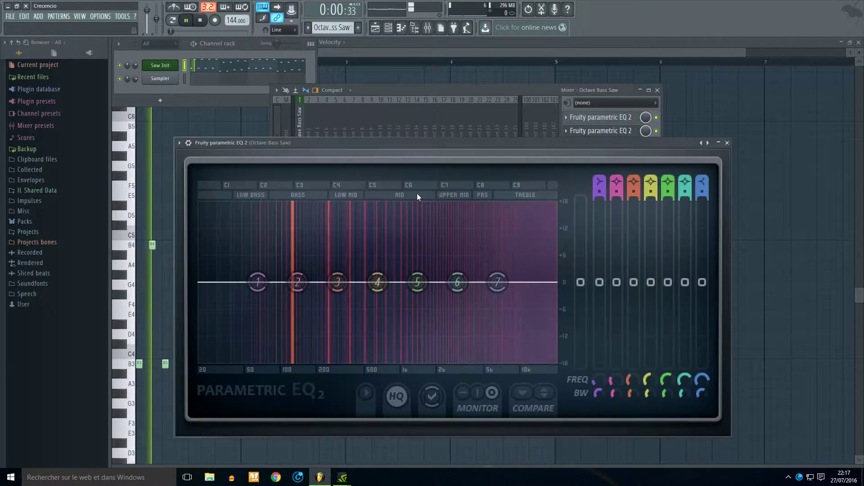
pyautogui.click(178, 142)
pyautogui.moveTo(194, 170)
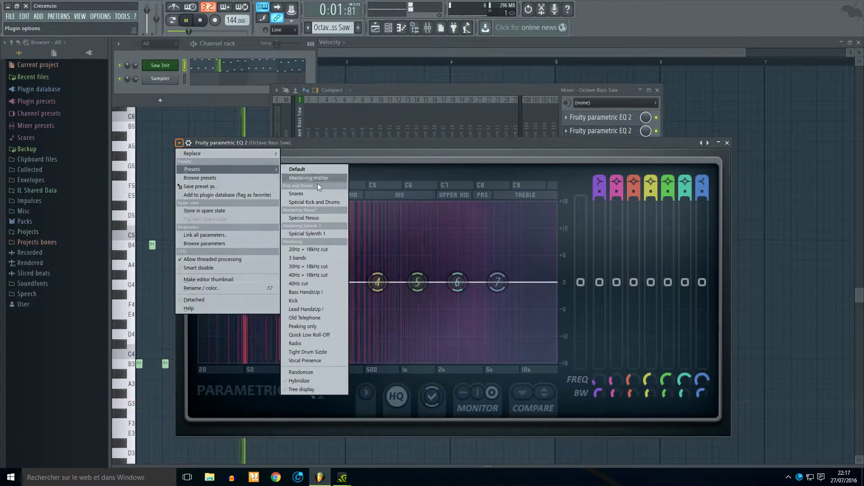
pyautogui.click(322, 219)
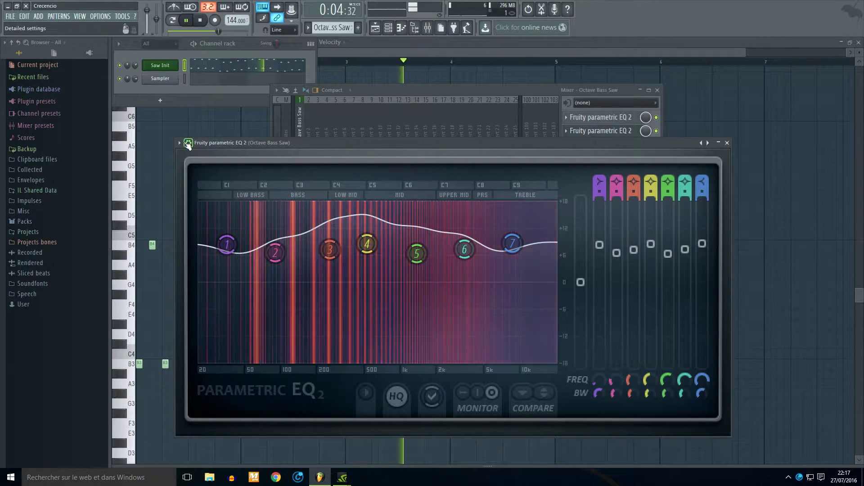
pyautogui.click(727, 143)
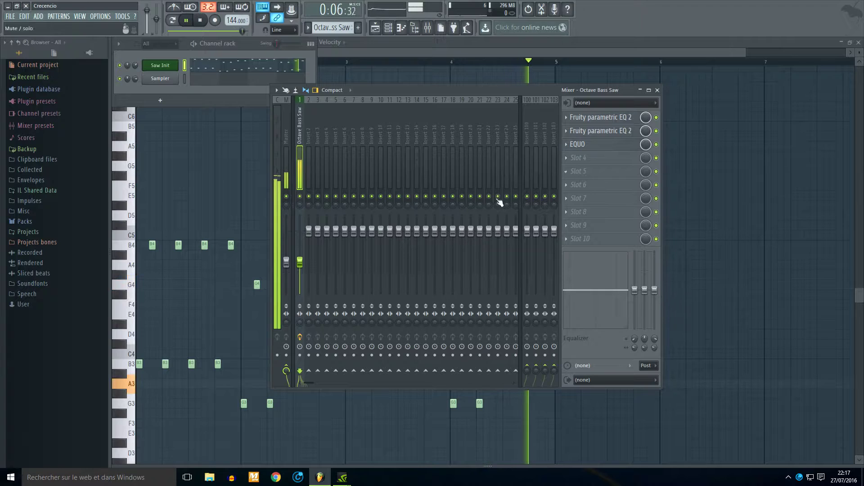
# - Add another Fruity Parametric EQ 2 in slot 4 and cut band 1 to -18 dB at 20 Hz
pyautogui.click(589, 159)
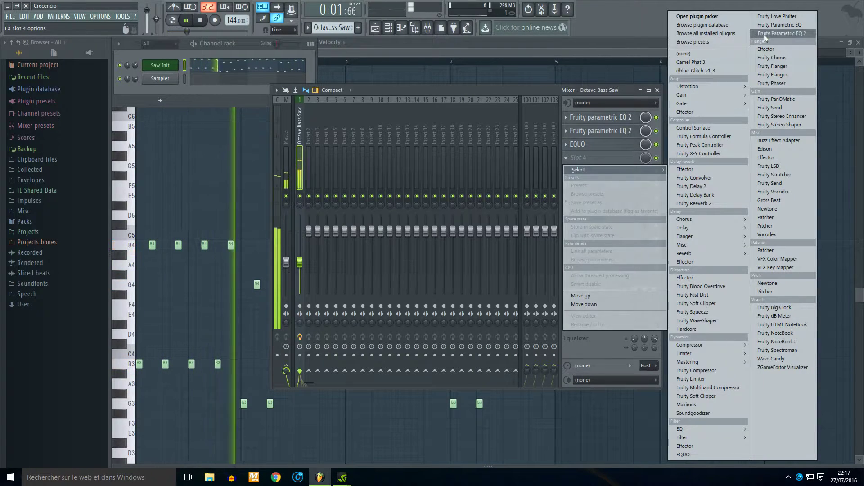
pyautogui.click(764, 34)
pyautogui.moveTo(281, 306); pyautogui.dragTo(222, 386)
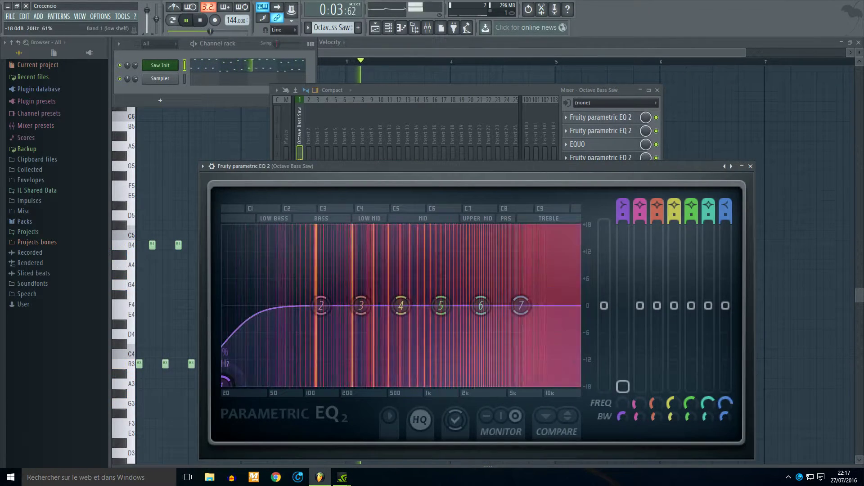
# - Create an automation clip for the band 1 frequency of the Fruity Parametric EQ 2 in slot 4
pyautogui.click(122, 16)
pyautogui.moveTo(149, 107)
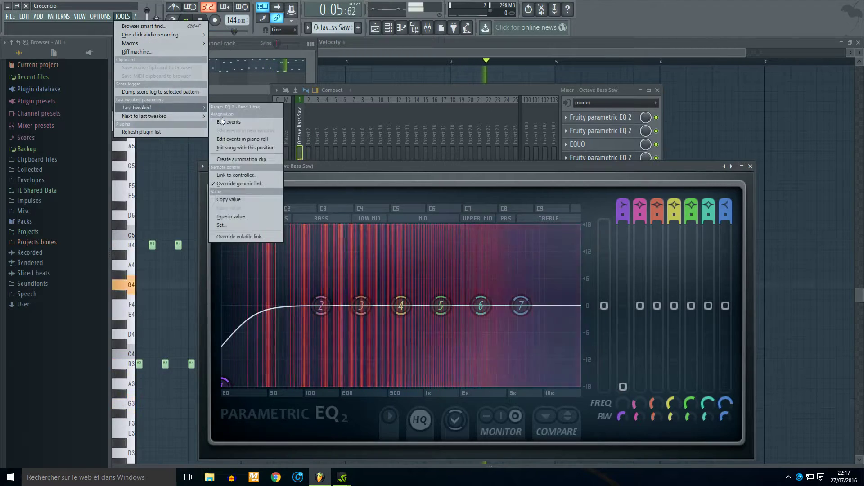
pyautogui.click(230, 160)
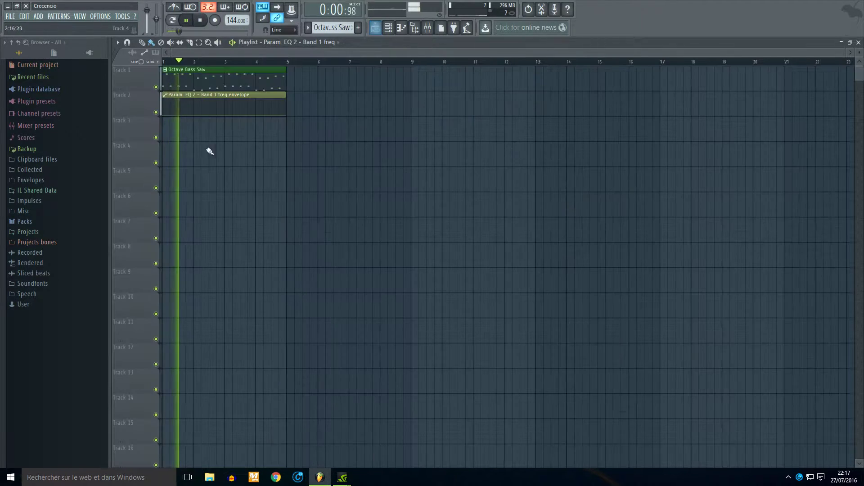
# - Duplicate all notes of the Octave Bass Saw melody and place the copy at bar 5 of its piano roll
pyautogui.doubleClick(337, 83)
pyautogui.moveTo(561, 152); pyautogui.dragTo(198, 427)
pyautogui.hotkey('ctrl', 'b')
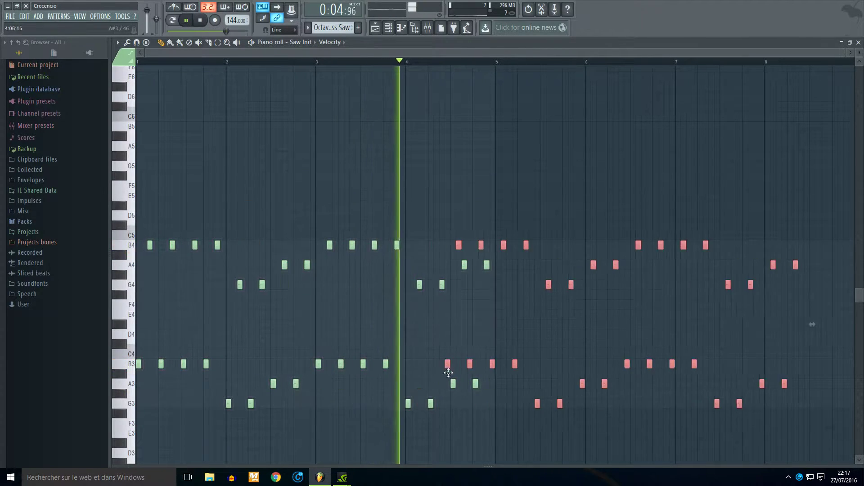
pyautogui.moveTo(503, 370); pyautogui.dragTo(498, 368)
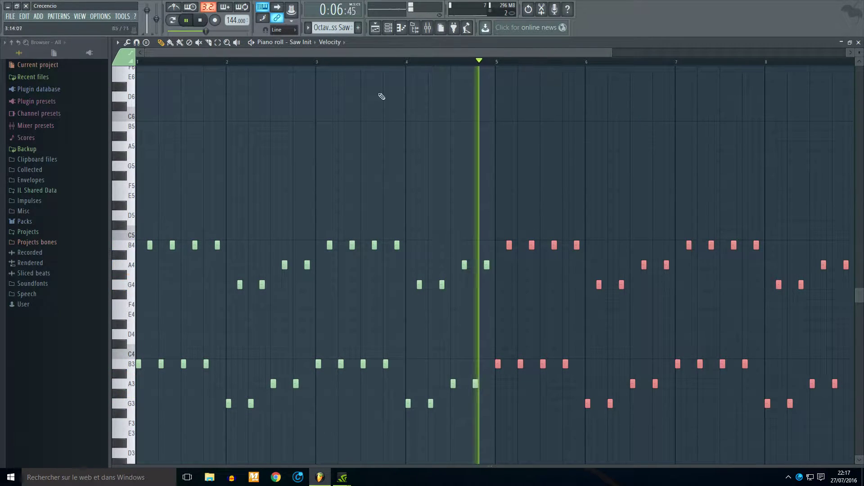
# - Extend the band 1 frequency automation clip and its end point to bar 9 in the playlist
pyautogui.click(376, 27)
pyautogui.moveTo(375, 96); pyautogui.dragTo(608, 95)
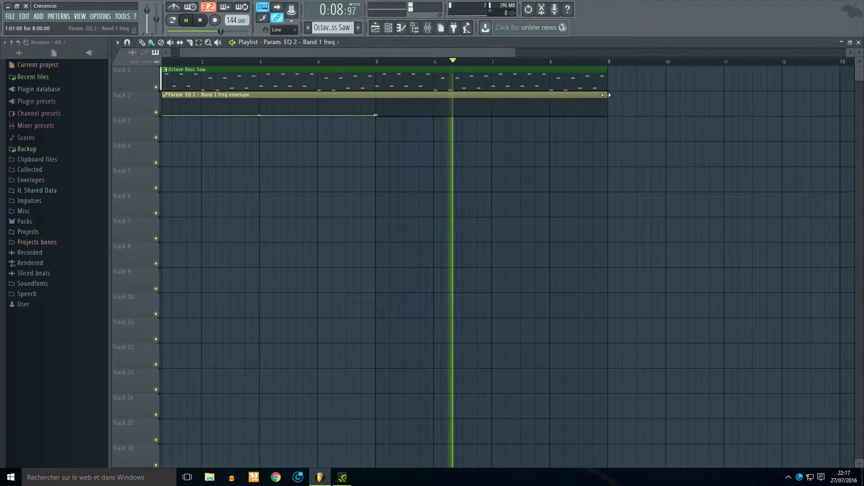
pyautogui.moveTo(375, 115); pyautogui.dragTo(609, 153)
# - Shape the automation envelope as a straight ramp from maximum down to minimum and move the clip onto Track 1
pyautogui.rightClick(167, 116)
pyautogui.moveTo(163, 115); pyautogui.dragTo(156, 94)
pyautogui.rightClick(165, 107)
pyautogui.click(172, 119)
pyautogui.moveTo(604, 115); pyautogui.dragTo(619, 115)
pyautogui.moveTo(511, 94); pyautogui.dragTo(473, 75)
pyautogui.scroll(-5, 437, 197)
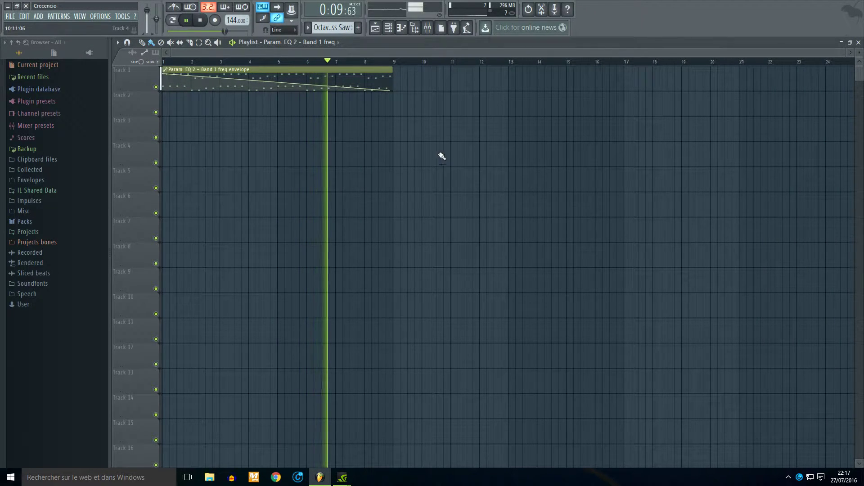
# - Place a second Octave Bass Saw pattern at bar 9 on Track 1 and move the automation clip to Track 5
pyautogui.click(431, 137)
pyautogui.moveTo(431, 138); pyautogui.dragTo(404, 87)
pyautogui.moveTo(312, 72); pyautogui.dragTo(286, 173)
pyautogui.moveTo(264, 108); pyautogui.dragTo(264, 83)
# - Stop playback and auto-name Track 1 after its pattern
pyautogui.press('space')
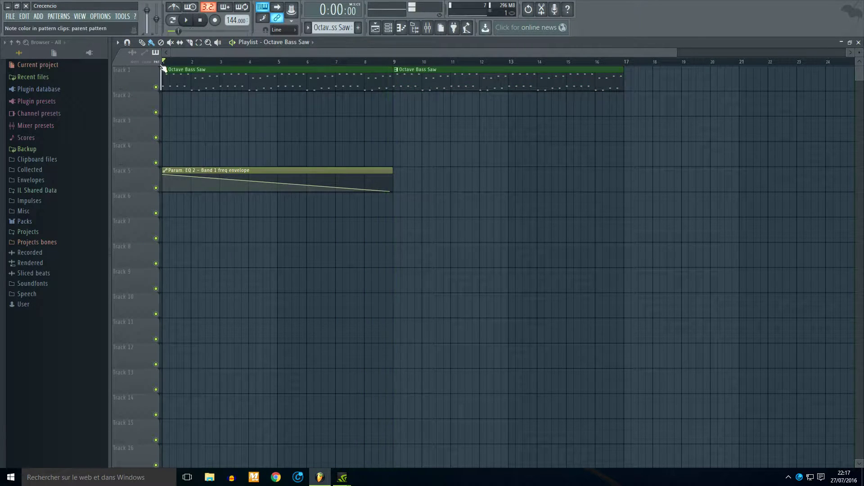
pyautogui.rightClick(146, 76)
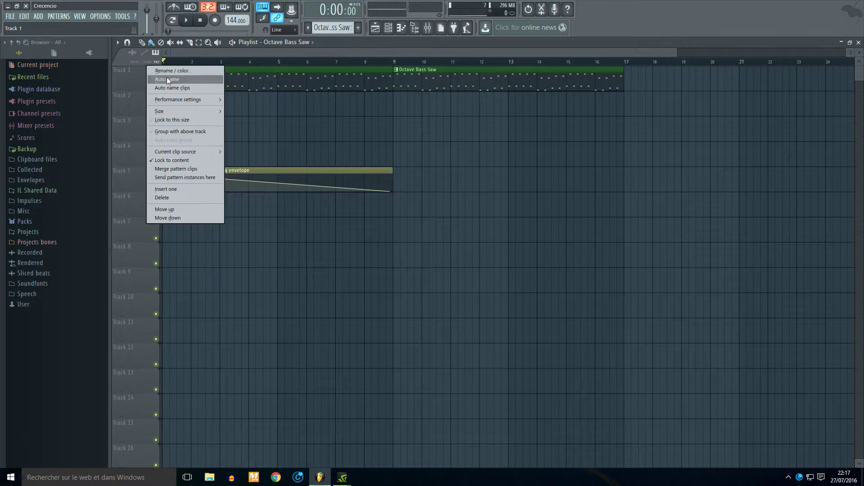
pyautogui.click(166, 79)
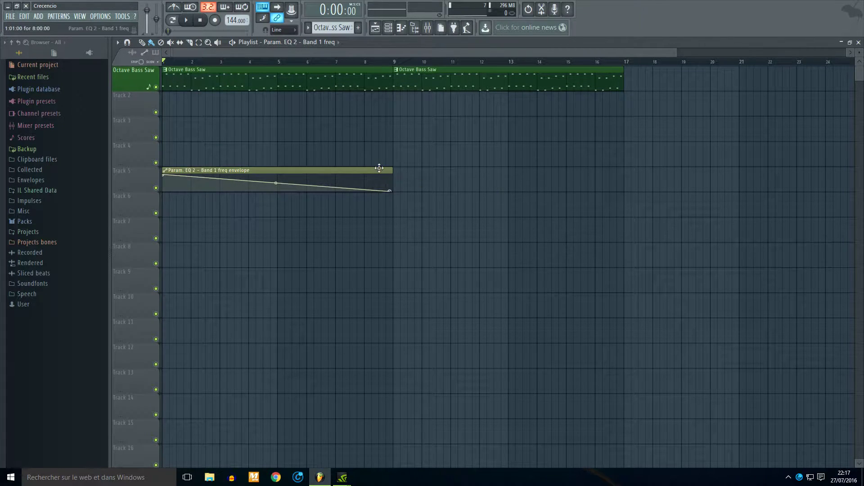
# - Extend the automation clip to bar 17, keeping the ramp's low point at bar 9, and overlay it on the Octave Bass Saw track
pyautogui.moveTo(391, 173); pyautogui.dragTo(629, 167)
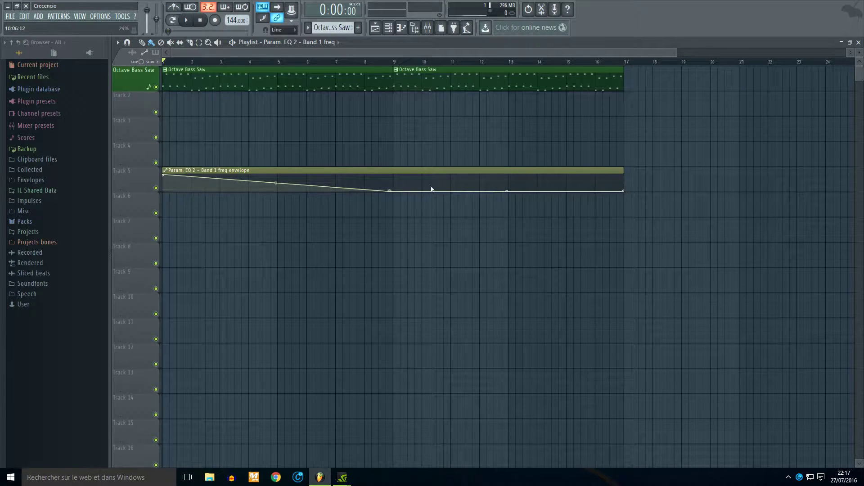
pyautogui.rightClick(395, 191)
pyautogui.click(409, 206)
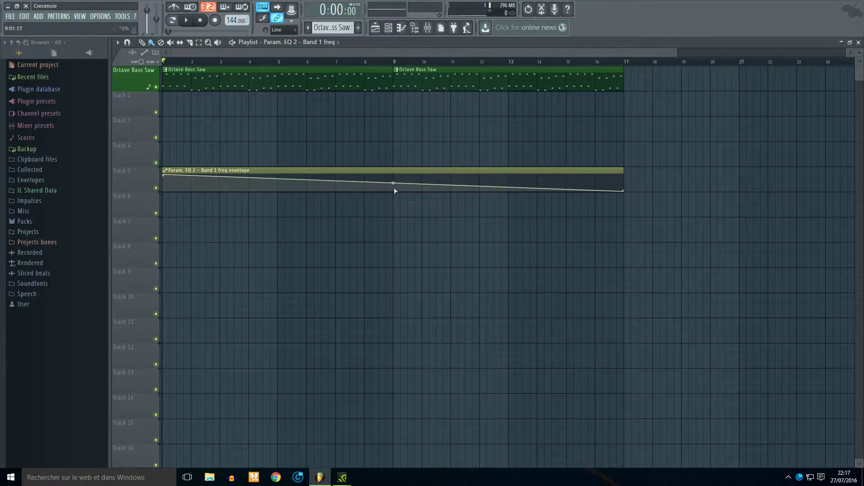
pyautogui.moveTo(390, 172); pyautogui.dragTo(339, 62)
pyautogui.scroll(-1, 375, 161)
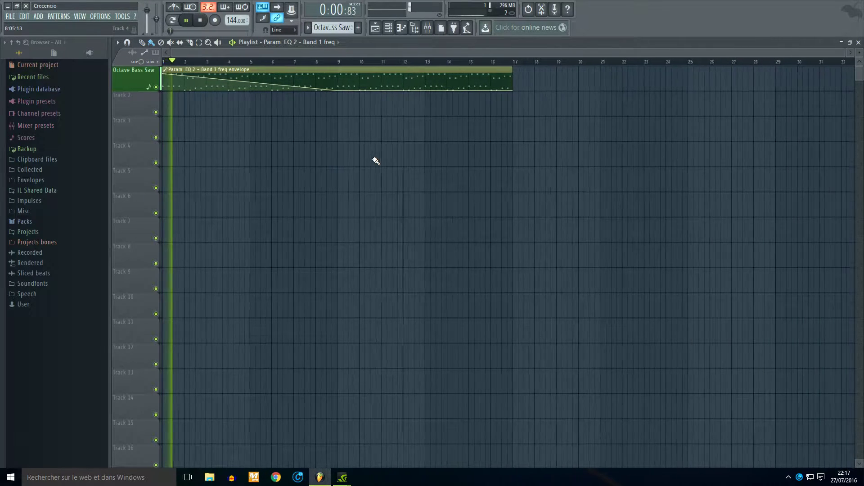
# - Switch to Pattern 2 and place it at bar 1 on Track 2 with playback stopped
pyautogui.click(389, 28)
pyautogui.click(389, 28)
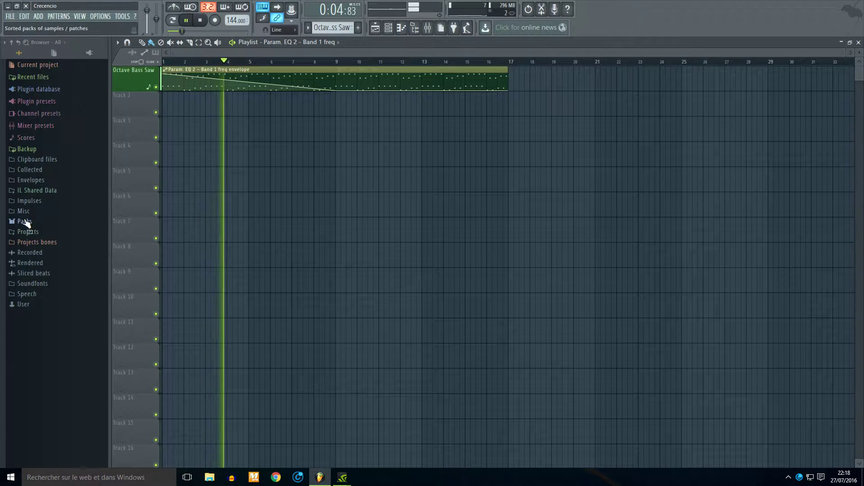
pyautogui.press('KP_Subtract')
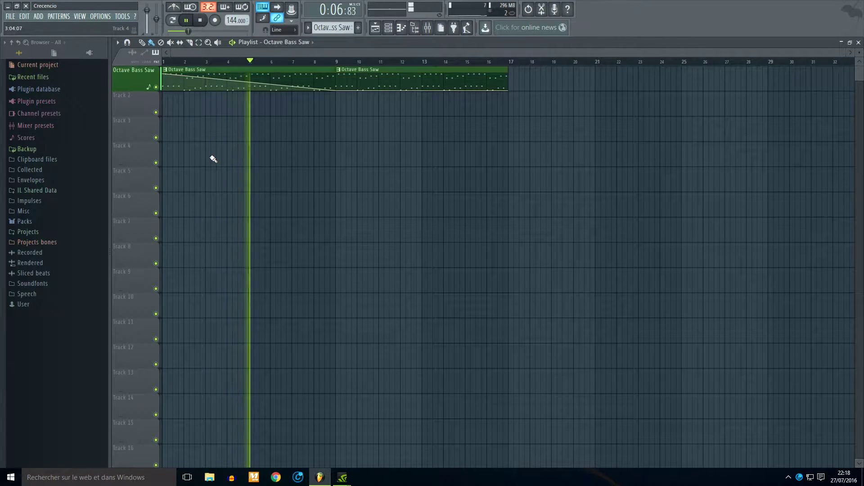
pyautogui.press('KP_Add')
pyautogui.click(224, 108)
pyautogui.press('space')
pyautogui.moveTo(234, 108); pyautogui.dragTo(178, 106)
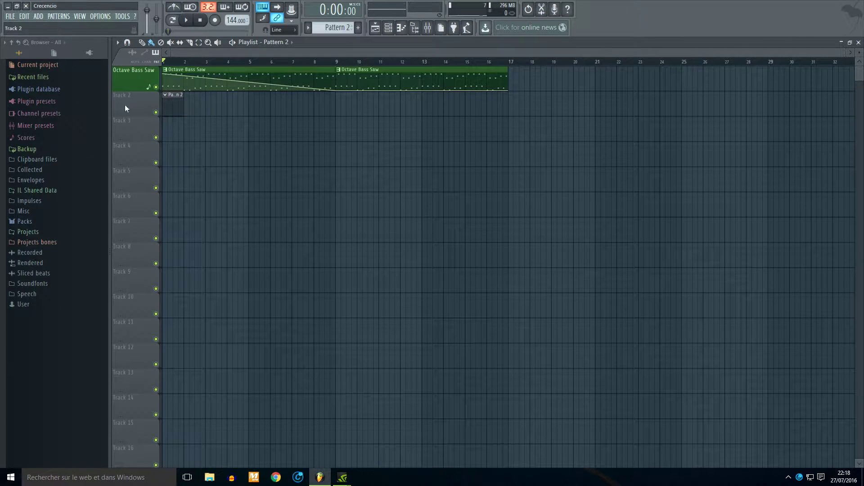
# - Insert a new Nexus channel and load the PN Power Grand preset from the Piano category
pyautogui.press('F6')
pyautogui.rightClick(163, 94)
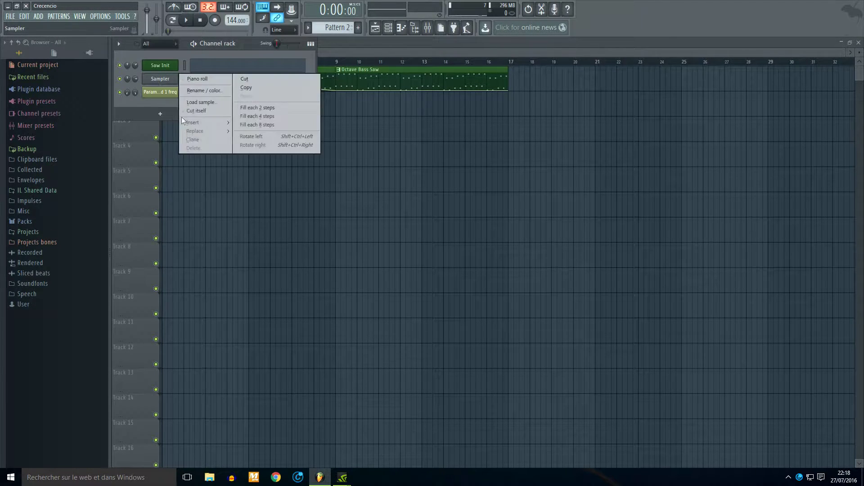
pyautogui.moveTo(217, 122)
pyautogui.click(288, 40)
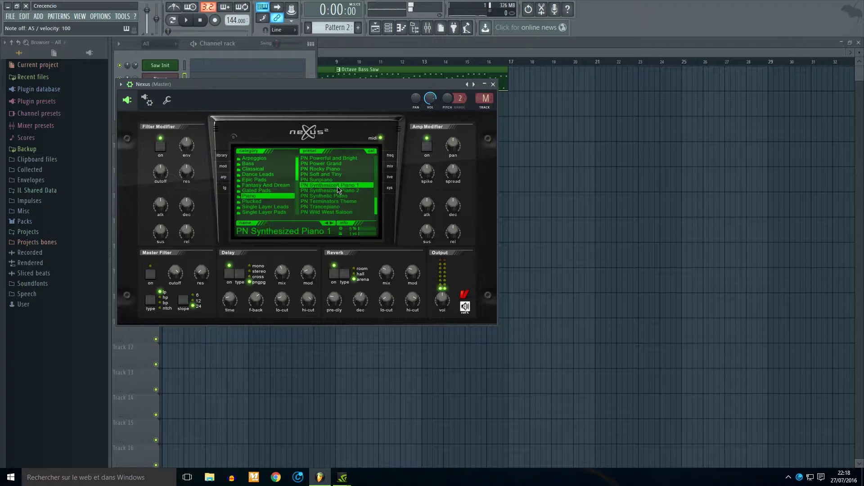
pyautogui.scroll(7, 336, 183)
pyautogui.press('n')
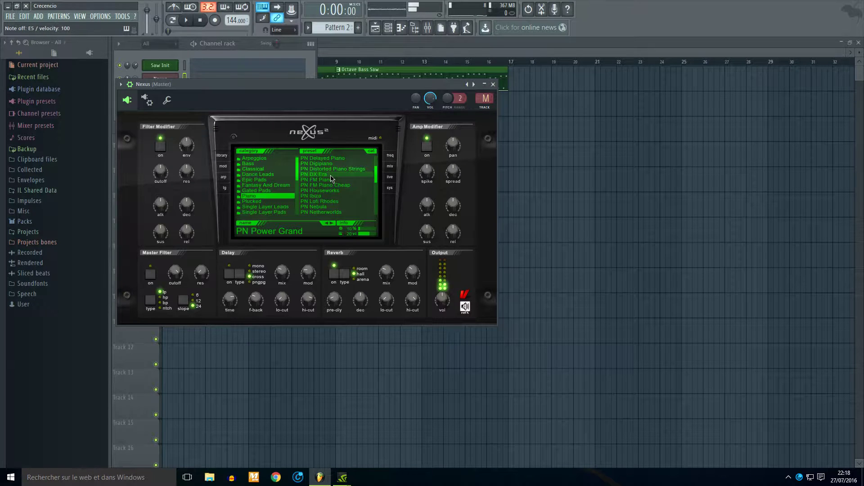
pyautogui.rightClick(554, 176)
# - Reopen the Octave Bass Saw melody in the piano roll and select all its notes for copying
pyautogui.doubleClick(468, 86)
pyautogui.scroll(-3, 508, 157)
pyautogui.moveTo(685, 140); pyautogui.dragTo(61, 456)
# - Route the piano Nexus channel to mixer track 2 and give it the name PN Power Grand and a yellow color
pyautogui.click(387, 29)
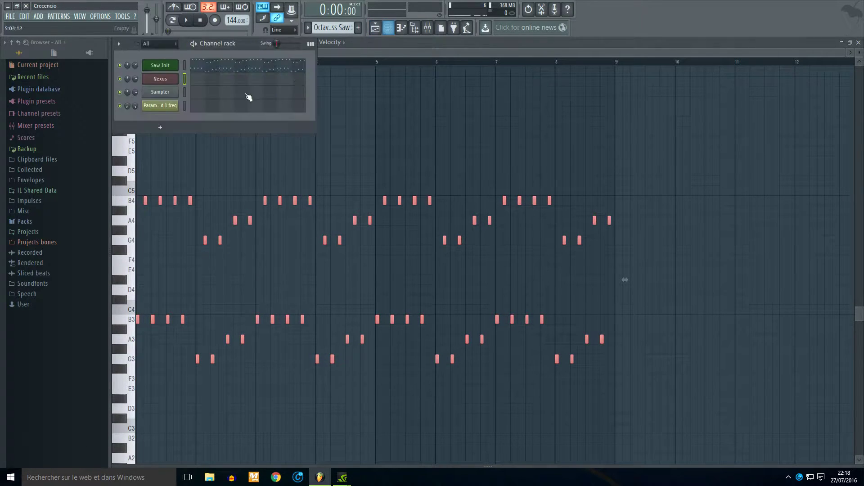
pyautogui.click(163, 83)
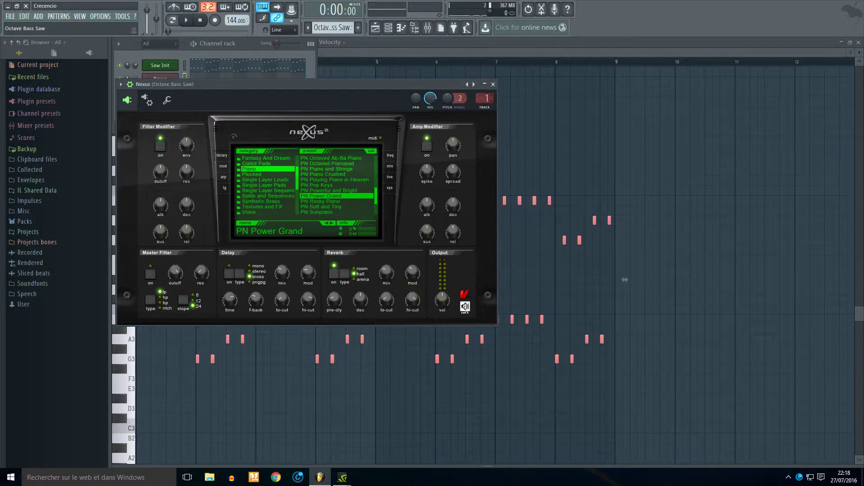
pyautogui.rightClick(162, 76)
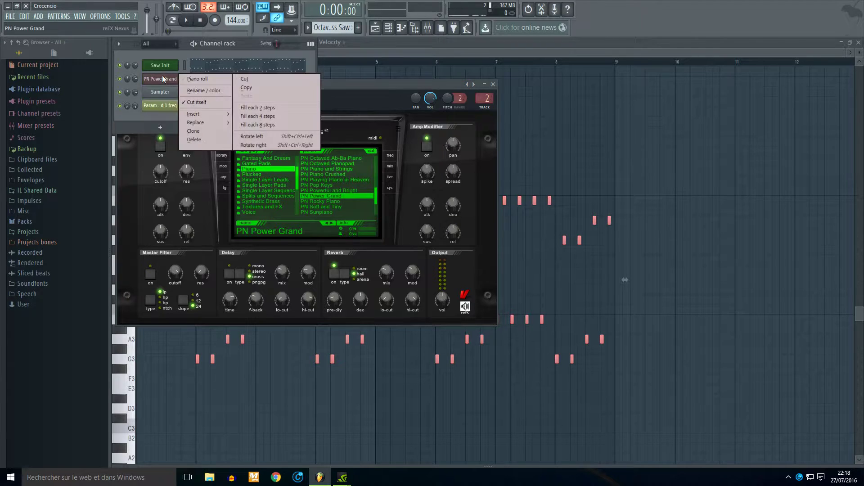
pyautogui.click(198, 89)
pyautogui.click(224, 82)
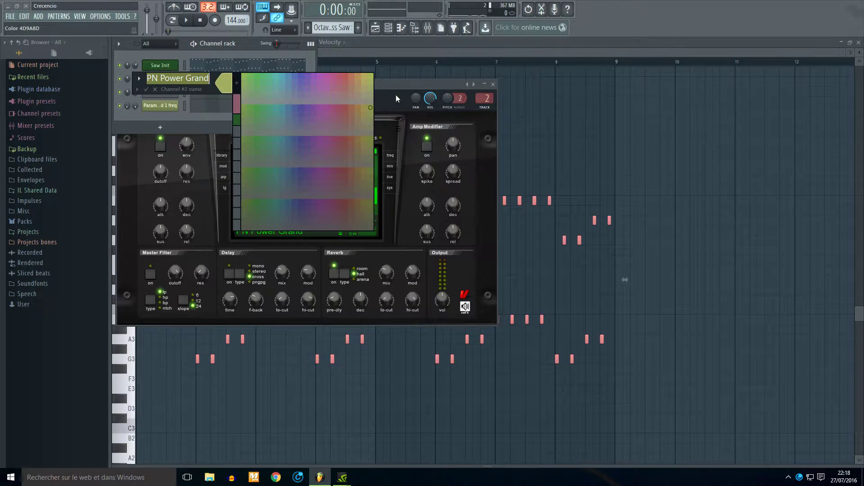
pyautogui.click(372, 75)
pyautogui.press('Return')
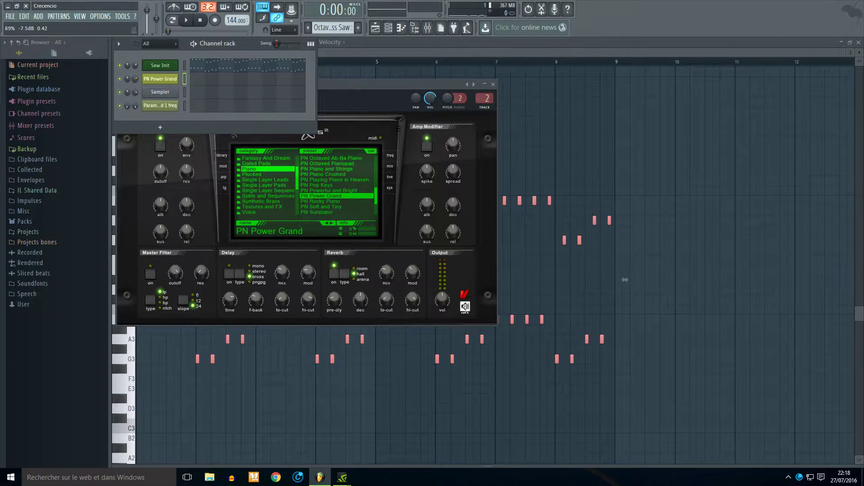
# - Lower the PN Power Grand channel's volume and paste the copied melody into its piano roll in Pattern 2
pyautogui.moveTo(136, 80); pyautogui.dragTo(136, 85)
pyautogui.click(198, 83)
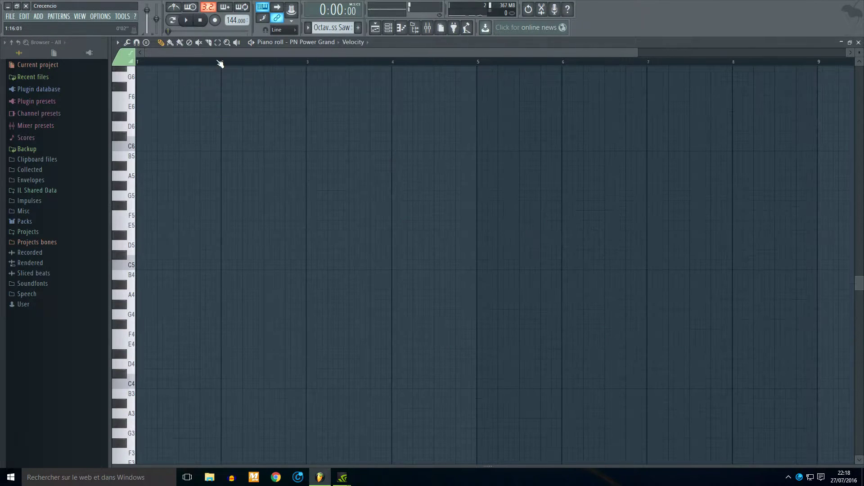
pyautogui.hotkey('ctrl', 'v')
pyautogui.moveTo(30, 353); pyautogui.dragTo(31, 352)
# - Shift the upper-octave piano notes earlier so each starts together with its lower-octave note
pyautogui.scroll(6, 120, 304)
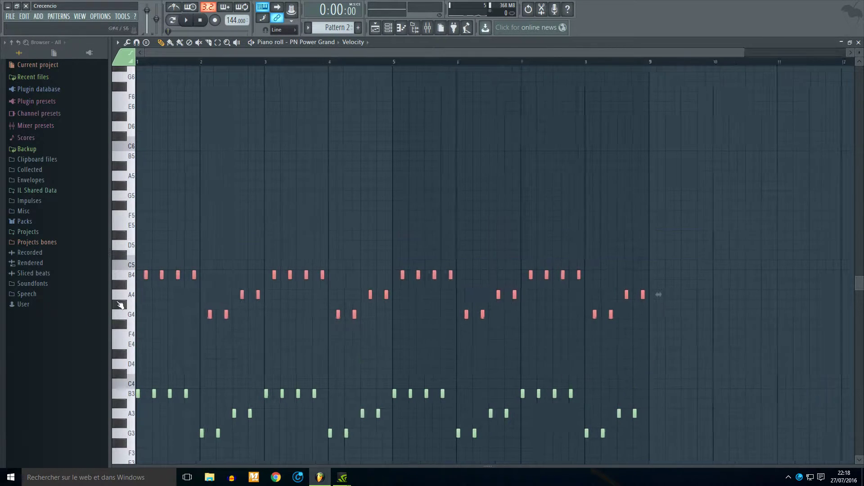
pyautogui.moveTo(183, 276); pyautogui.dragTo(177, 274)
pyautogui.scroll(-3, 182, 267)
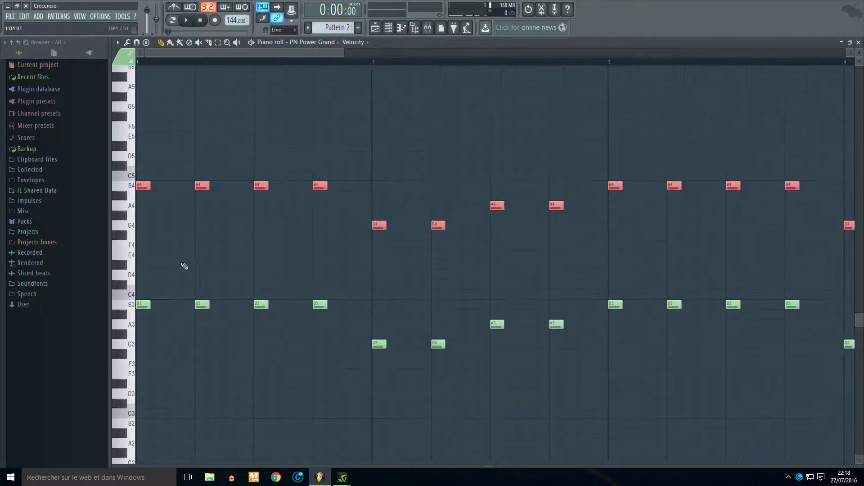
# - Delete the repeated piano notes, keeping only the first B, G and A octave pairs in bars 1 and 2
pyautogui.scroll(-3, 270, 256)
pyautogui.moveTo(176, 178); pyautogui.dragTo(264, 348)
pyautogui.moveTo(329, 191); pyautogui.dragTo(355, 367)
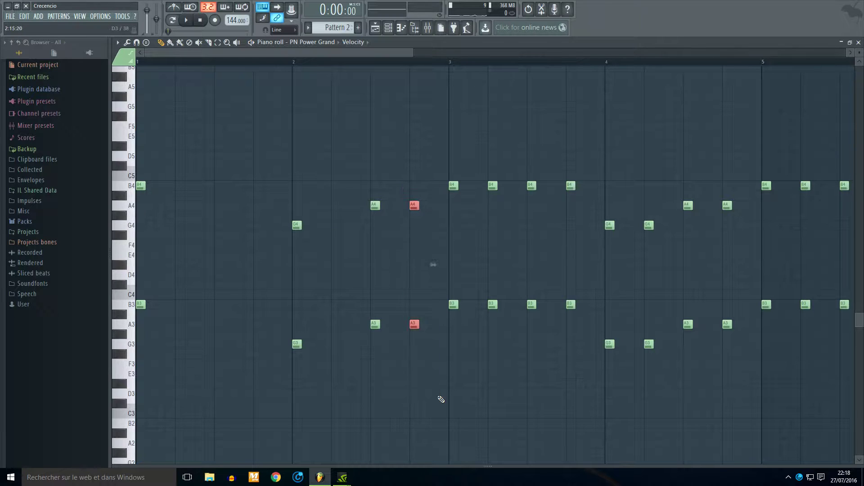
pyautogui.scroll(-3, 512, 254)
pyautogui.moveTo(746, 125); pyautogui.dragTo(314, 472)
pyautogui.press('Delete')
pyautogui.scroll(4, 721, 307)
pyautogui.moveTo(825, 201); pyautogui.dragTo(742, 464)
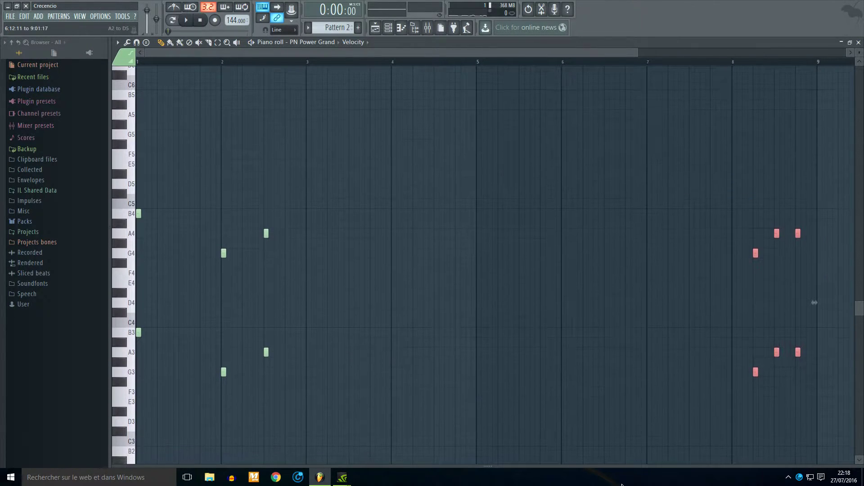
pyautogui.press('Delete')
# - Lengthen the B octave pair to one full bar and the G and A pairs to half a bar each
pyautogui.moveTo(137, 205); pyautogui.dragTo(148, 338)
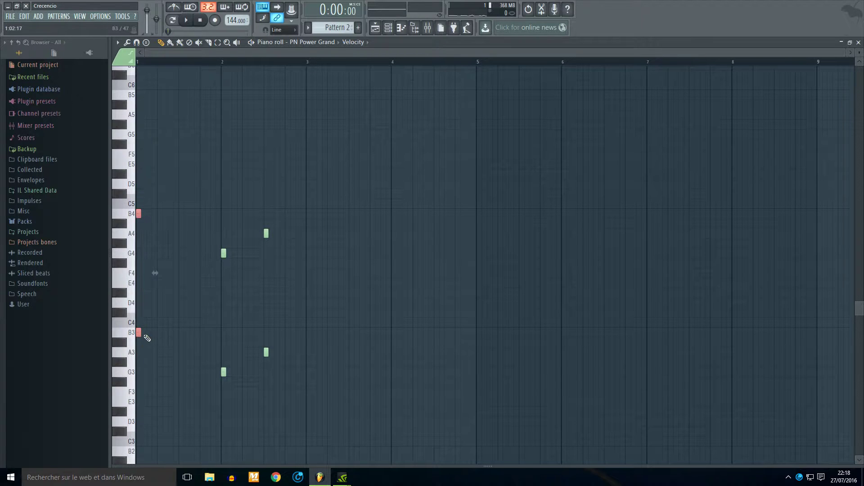
pyautogui.moveTo(359, 140); pyautogui.dragTo(262, 381)
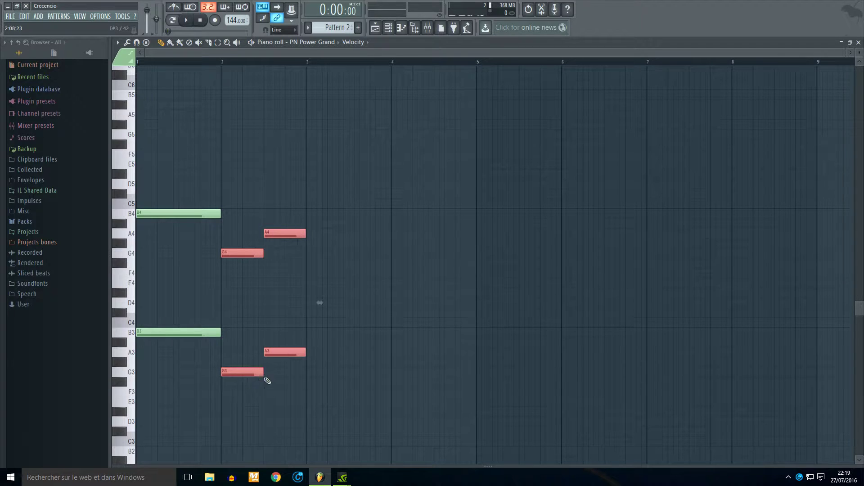
pyautogui.click(236, 186)
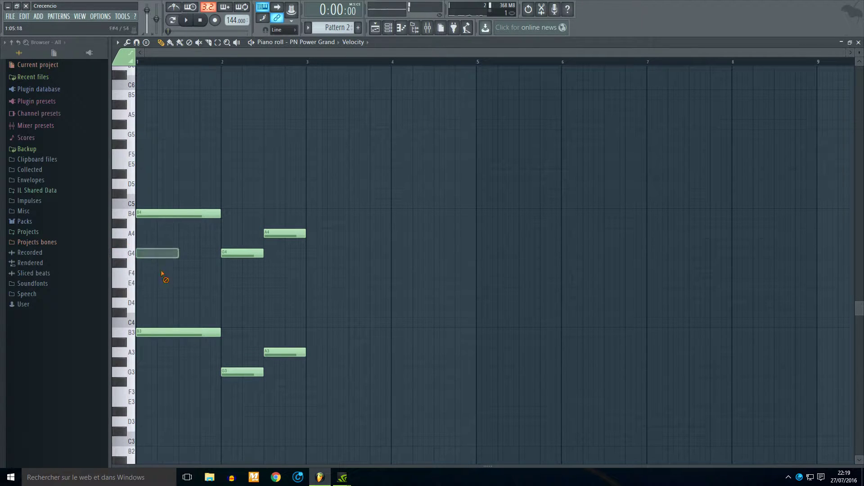
# - Add one-bar F#4 and D4 notes to the B octave pair in bar 1 and audition the chord
pyautogui.press('space')
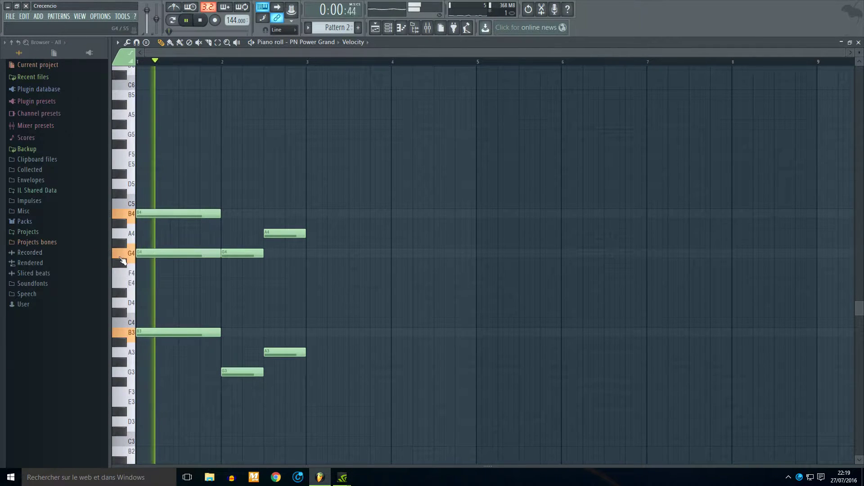
pyautogui.moveTo(145, 254); pyautogui.dragTo(151, 302)
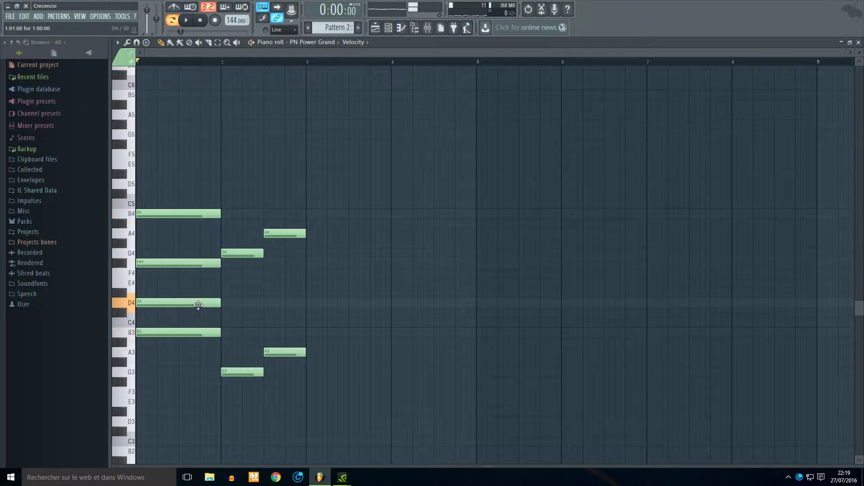
pyautogui.press('space')
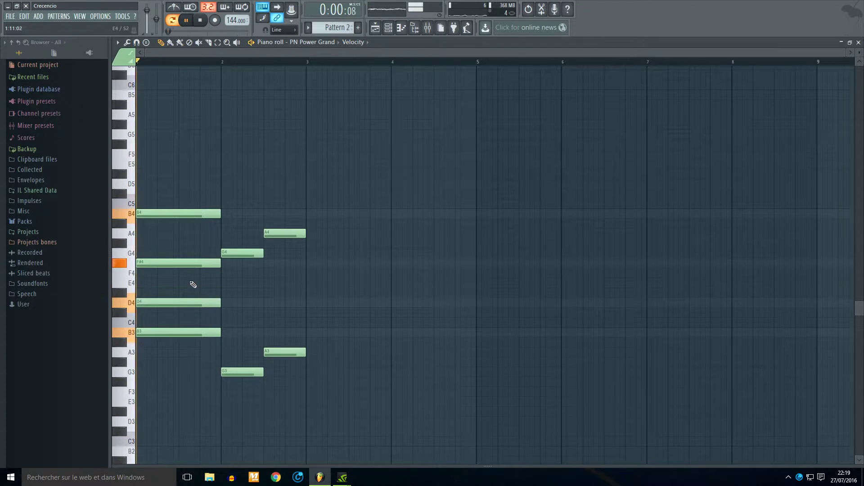
pyautogui.press('space')
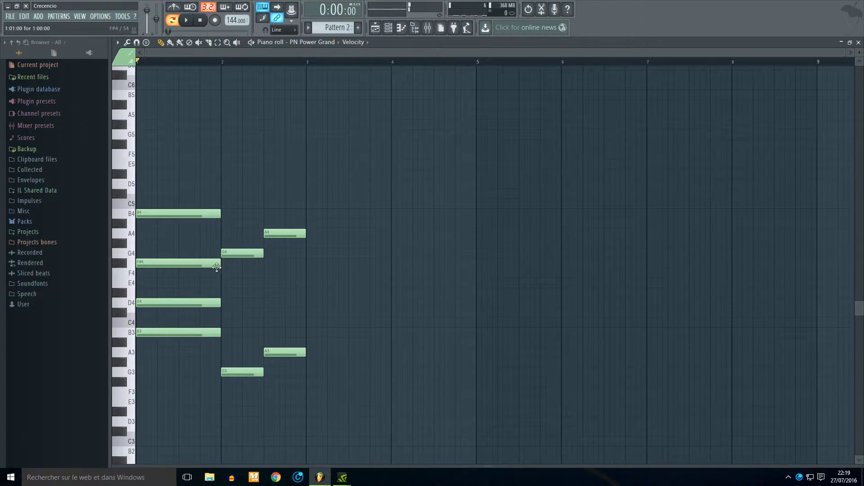
# - Complete the bar 2 chords with half-bar D4 and B3 notes on the G pair and E4 and C#4 on the A pair
pyautogui.moveTo(221, 285); pyautogui.dragTo(219, 297)
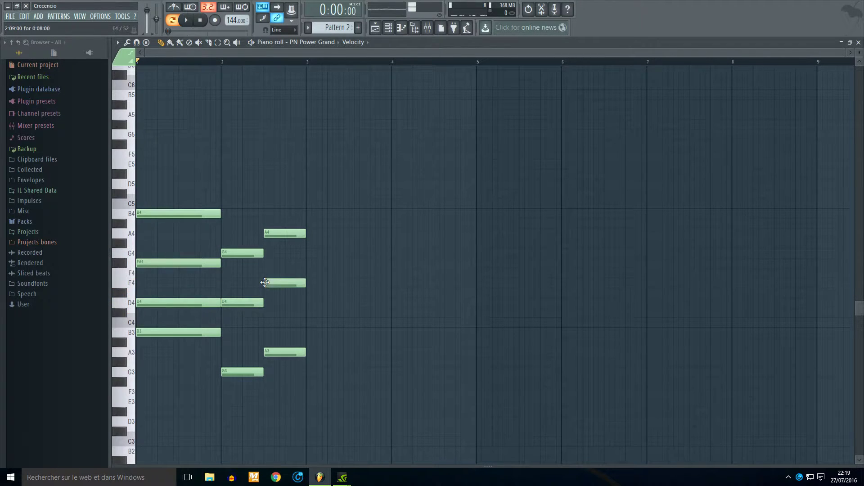
pyautogui.moveTo(220, 338)
pyautogui.mouseDown()
pyautogui.moveTo(219, 347)
pyautogui.moveTo(220, 333)
pyautogui.mouseUp()
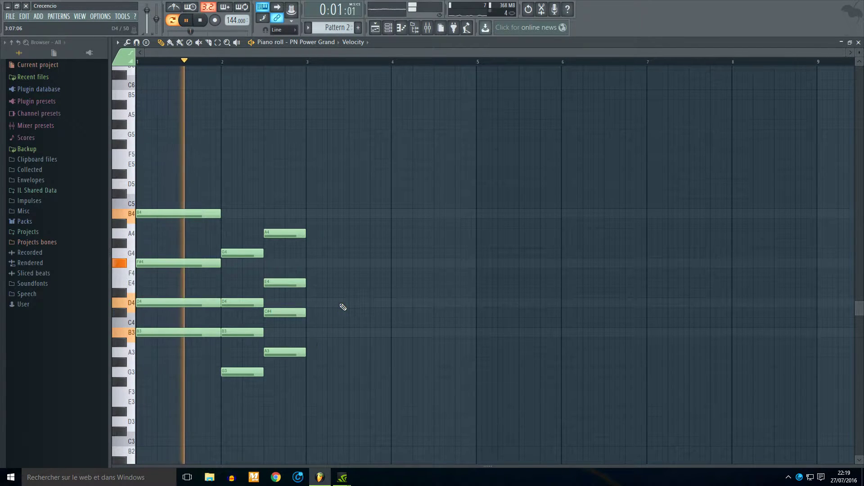
# - Transpose all the chord notes in bars 1 and 2 up one octave and audition them
pyautogui.moveTo(379, 190); pyautogui.dragTo(103, 406)
pyautogui.press('space')
pyautogui.moveTo(171, 214); pyautogui.dragTo(137, 95)
pyautogui.press('space')
pyautogui.scroll(3, 321, 252)
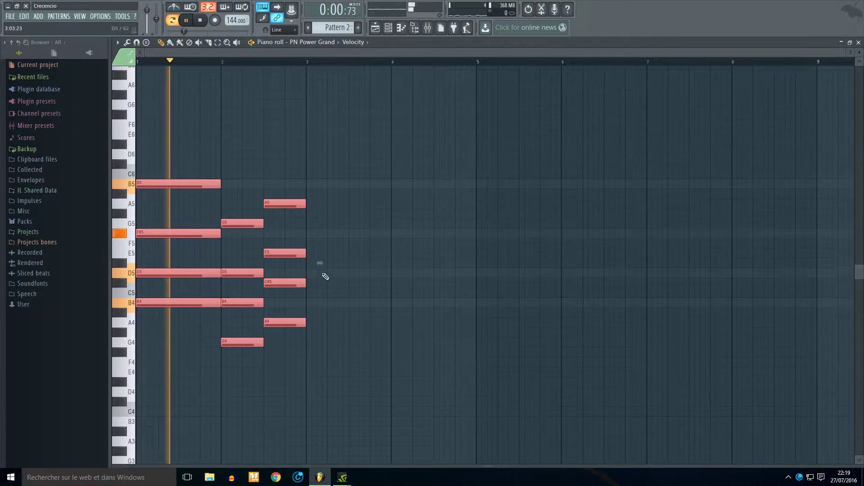
# - Duplicate the two-bar chord progression until it fills bars 1 to 8
pyautogui.moveTo(167, 183); pyautogui.dragTo(341, 186)
pyautogui.moveTo(474, 130); pyautogui.dragTo(167, 348)
pyautogui.moveTo(171, 303); pyautogui.dragTo(507, 305)
# - Add a bar 1 melody above the chords: quarter-bar D7, B6 and D7 notes followed by eighth-bar B6 and D7 notes
pyautogui.scroll(3, 276, 146)
pyautogui.click(257, 208)
pyautogui.press('space')
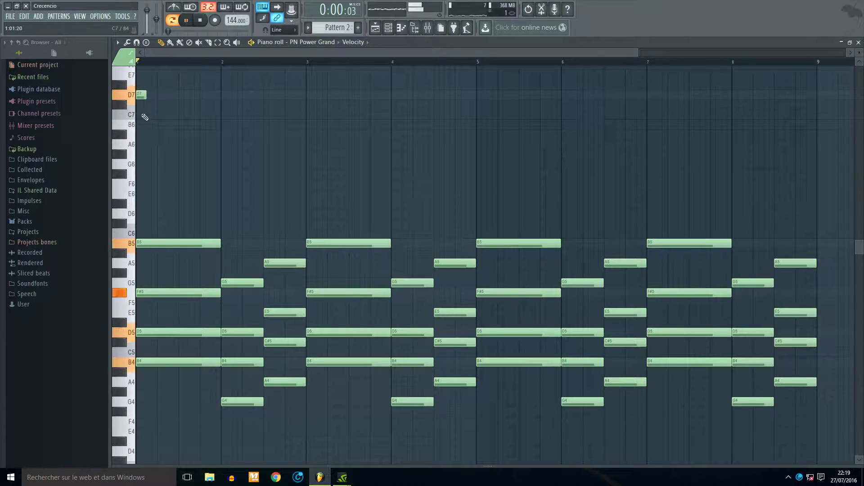
pyautogui.press('space')
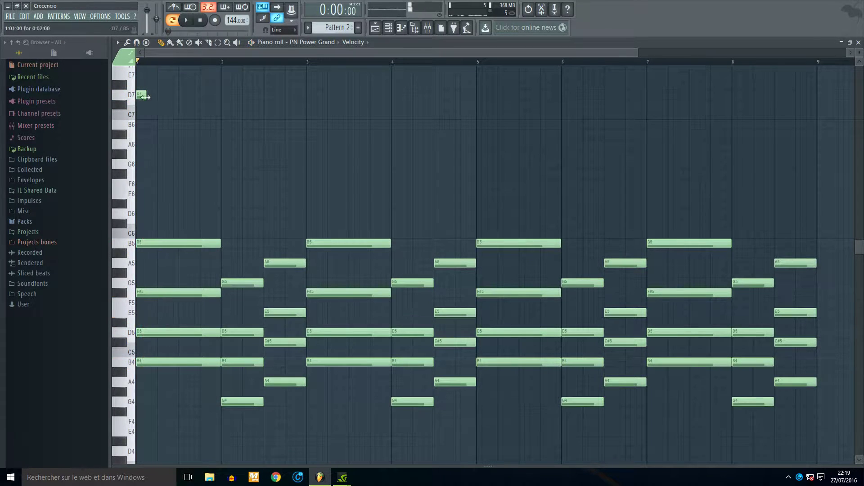
pyautogui.scroll(4, 175, 144)
pyautogui.press('space')
pyautogui.click(168, 213)
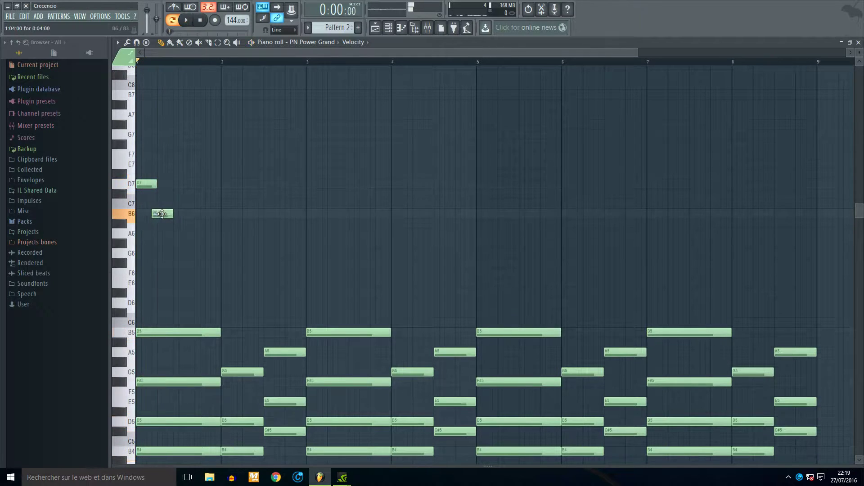
pyautogui.click(178, 184)
pyautogui.press('space')
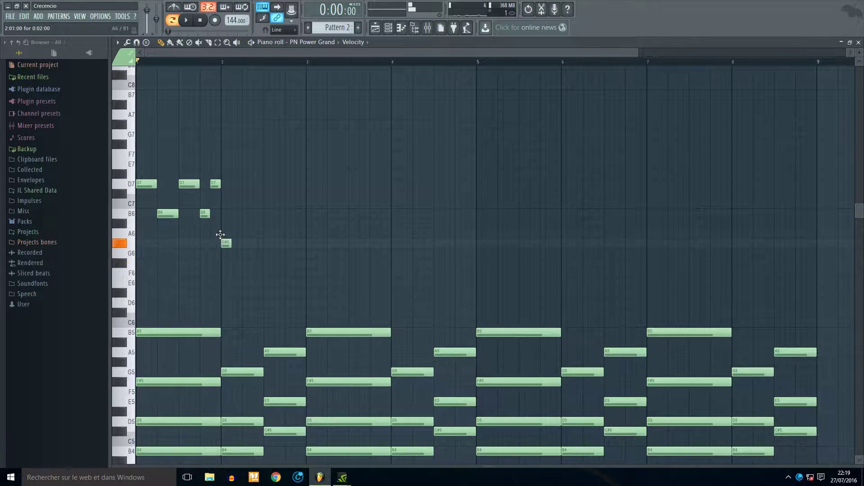
# - Try out pitches for bar 2 and write the short melody notes B6, B6, A6, C#7, B6, C#7 and F#7
pyautogui.press('space')
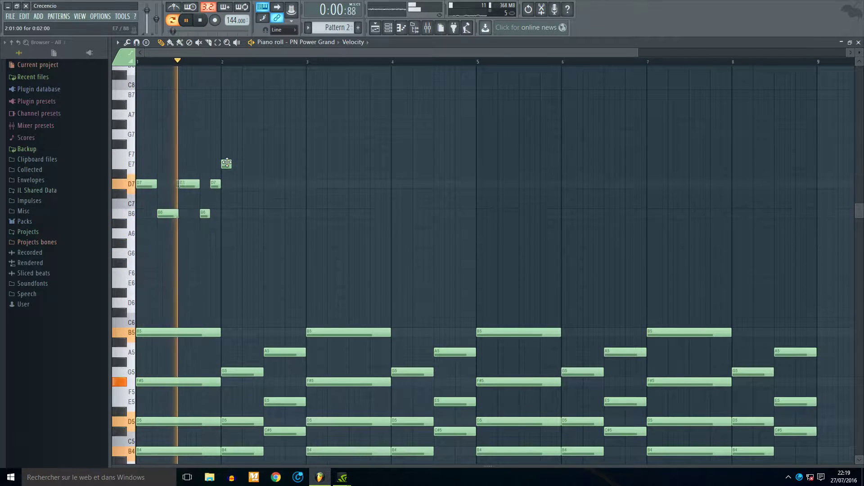
pyautogui.press('space')
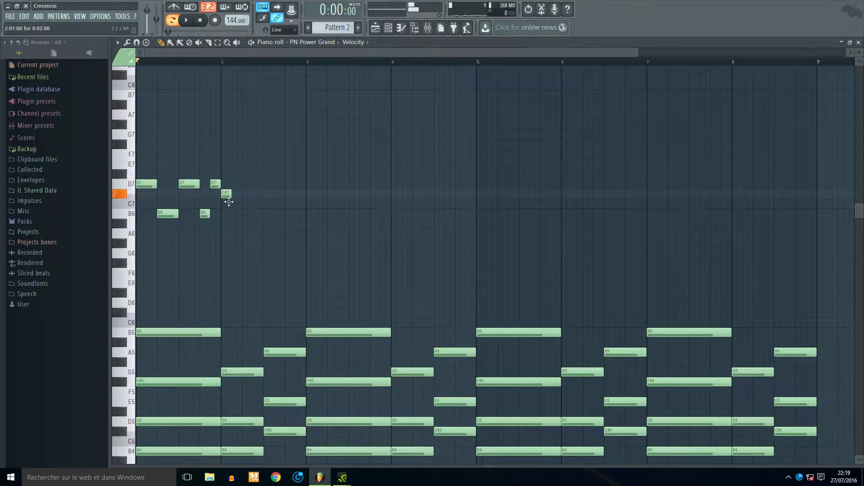
pyautogui.press('space')
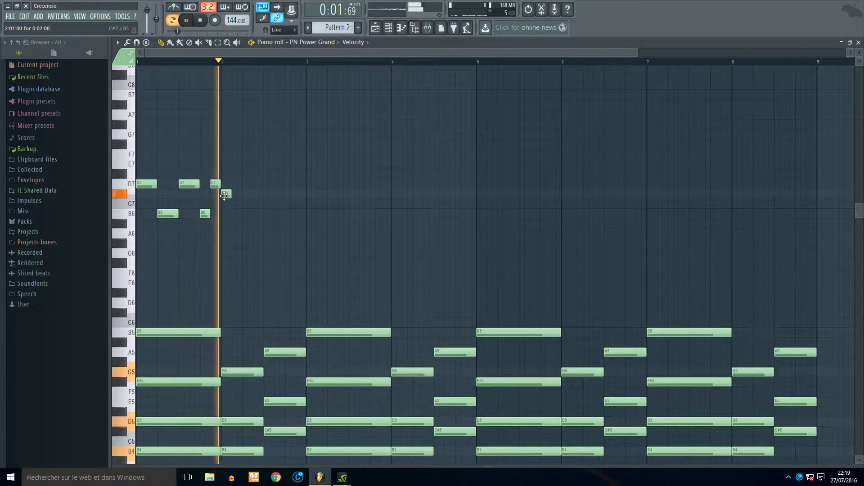
pyautogui.press('space')
pyautogui.press('space')
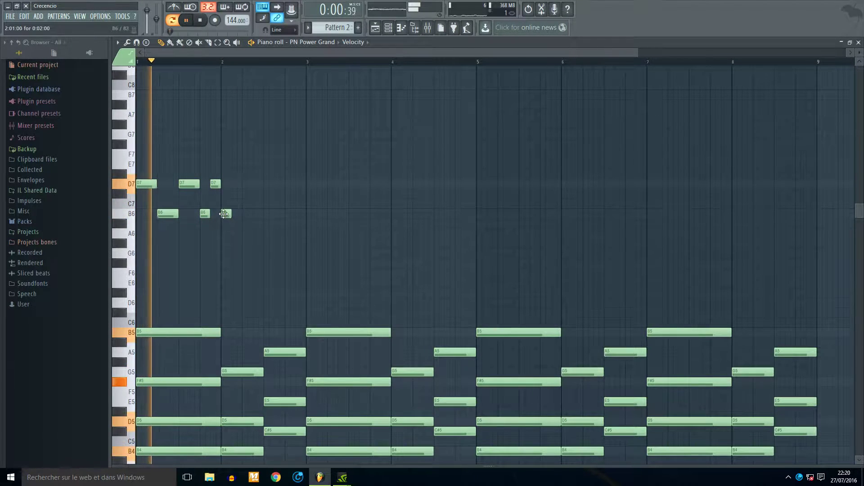
pyautogui.press('space')
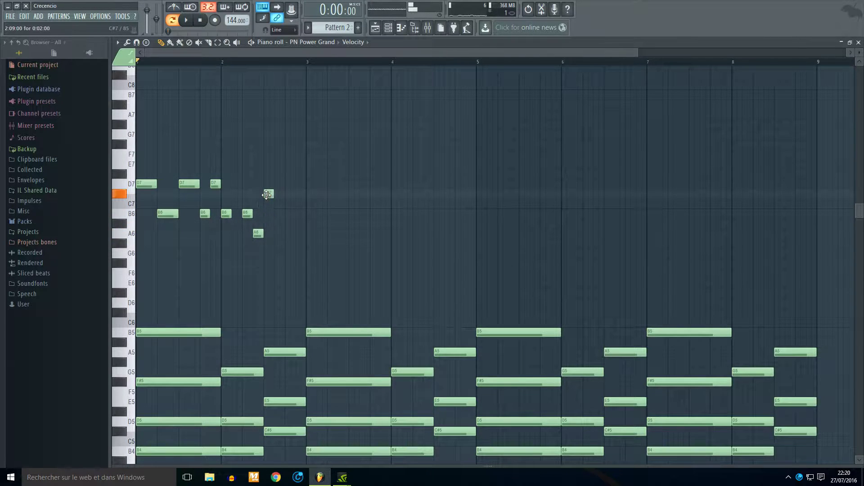
pyautogui.press('space')
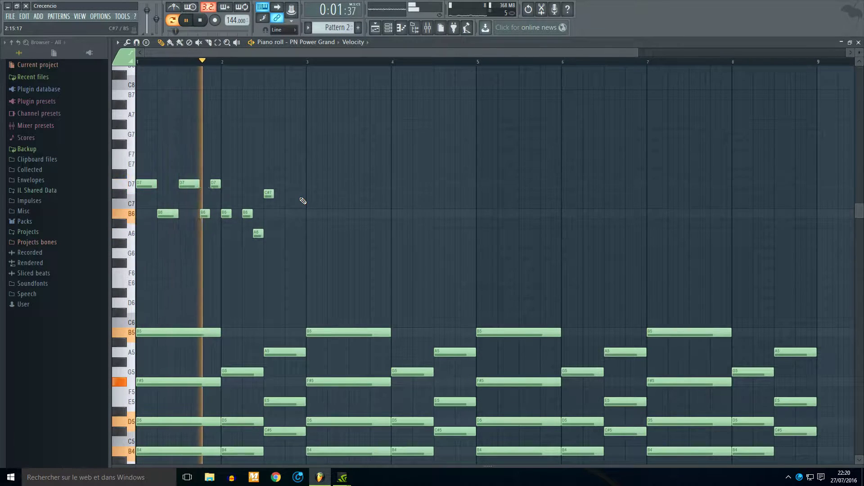
pyautogui.press('space')
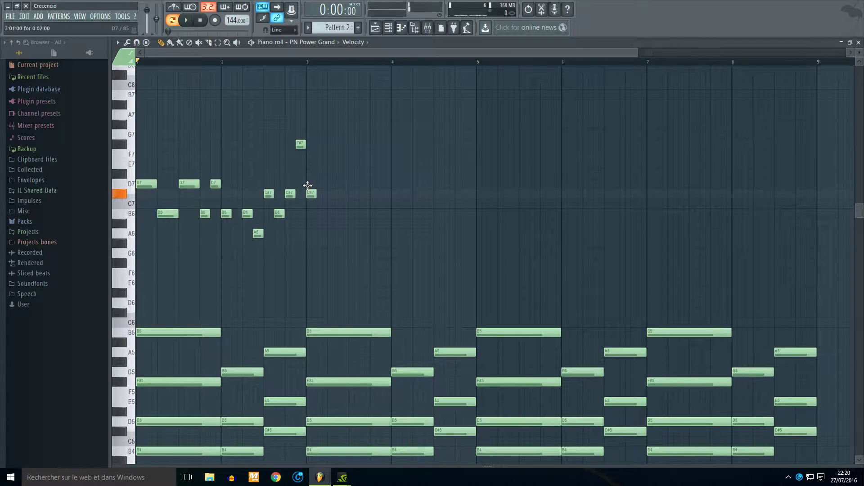
# - Duplicate the two-bar melody into bars 3 and 4, and lengthen the first B6 of bars 2 and 4 to a quarter bar
pyautogui.moveTo(347, 110); pyautogui.dragTo(135, 198)
pyautogui.hotkey('ctrl', 'b')
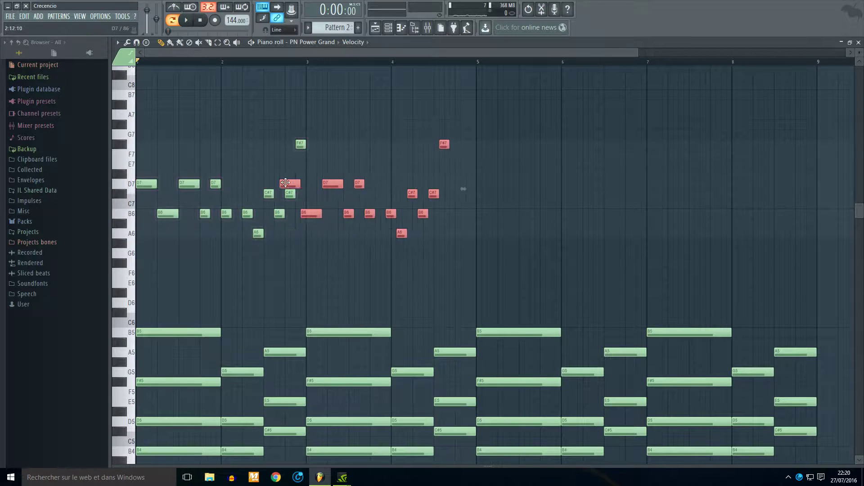
pyautogui.press('space')
pyautogui.keyDown('ctrl'); pyautogui.click(295, 175); pyautogui.keyUp('ctrl')
pyautogui.moveTo(230, 214); pyautogui.dragTo(242, 214)
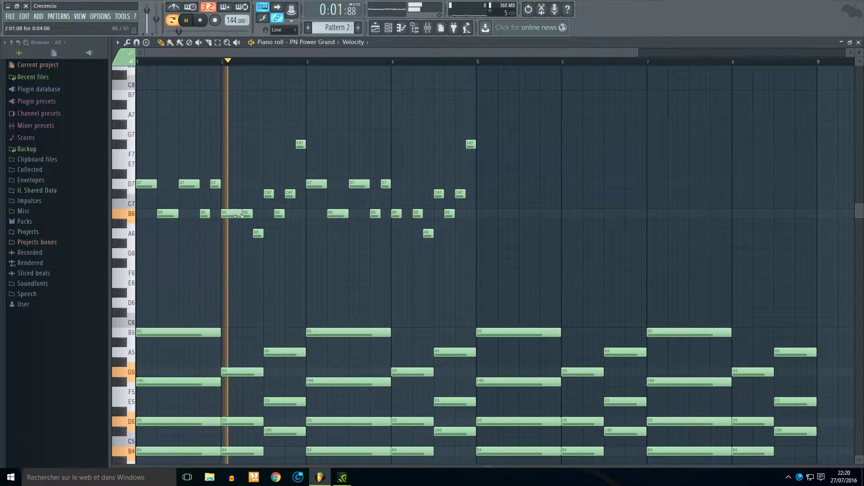
pyautogui.moveTo(400, 215); pyautogui.dragTo(410, 214)
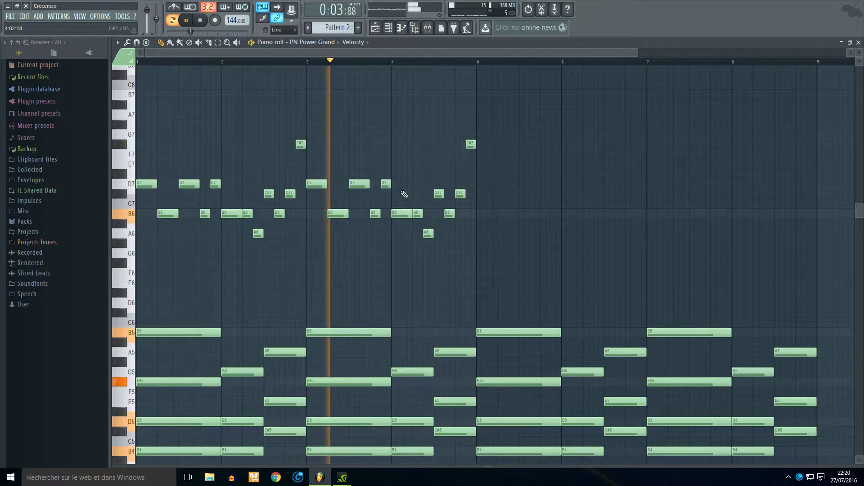
# - Rework the end of bar 4 to D7, A6, F#7, E7, D7, C#7 and duplicate the four-bar melody into bars 5 to 8
pyautogui.press('space')
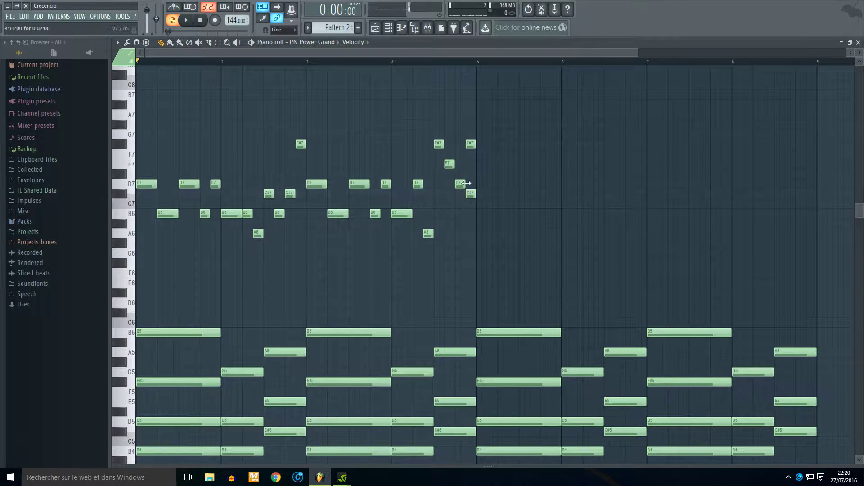
pyautogui.press('space')
pyautogui.moveTo(522, 127); pyautogui.dragTo(129, 252)
pyautogui.moveTo(143, 182); pyautogui.dragTo(488, 182)
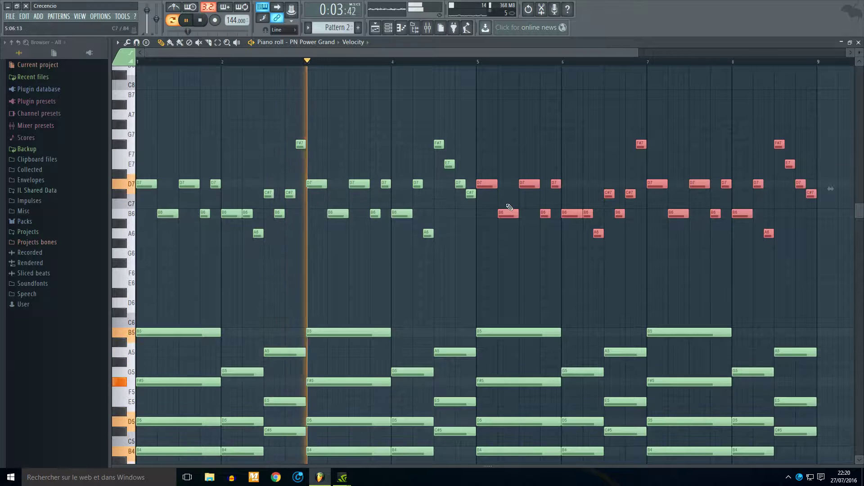
# - Change the end of the bar 6 melody to a short D7 followed by quarter-bar C#7 and E7 notes, removing the F#7
pyautogui.scroll(-1, 548, 139)
pyautogui.keyDown('ctrl'); pyautogui.click(548, 138); pyautogui.keyUp('ctrl')
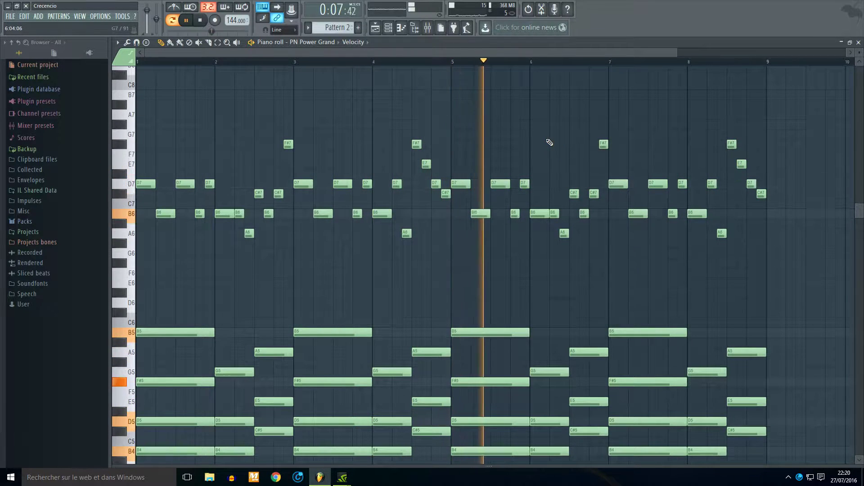
pyautogui.press('space')
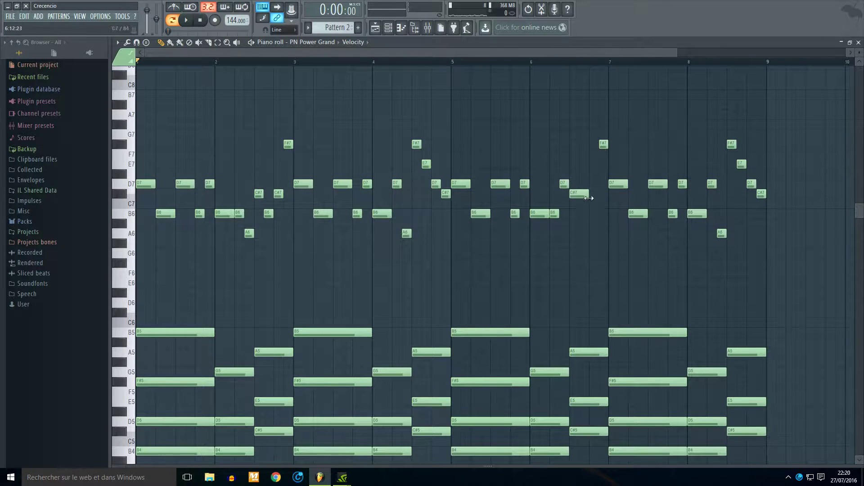
pyautogui.rightClick(603, 144)
pyautogui.press('space')
pyautogui.scroll(2, 317, 255)
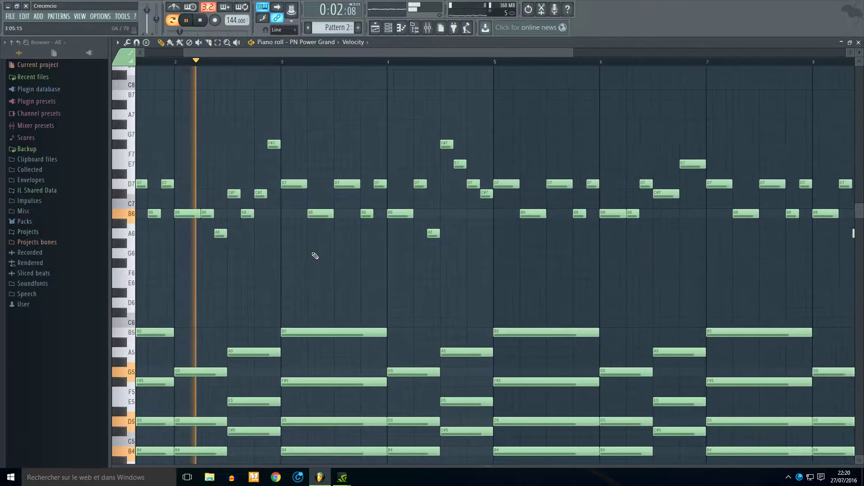
# - Audition the melody and change the last four notes of bar 8 to F#7, E7, F#7 and A7
pyautogui.scroll(-3, 317, 254)
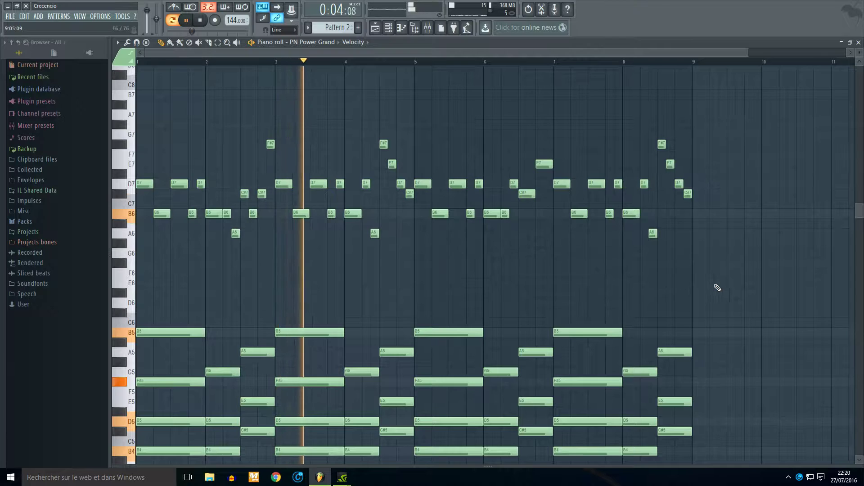
pyautogui.scroll(2, 725, 289)
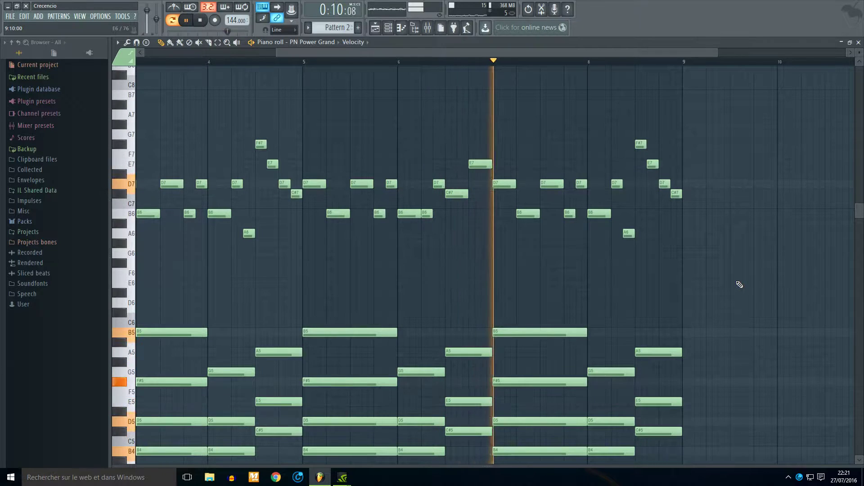
pyautogui.press('space')
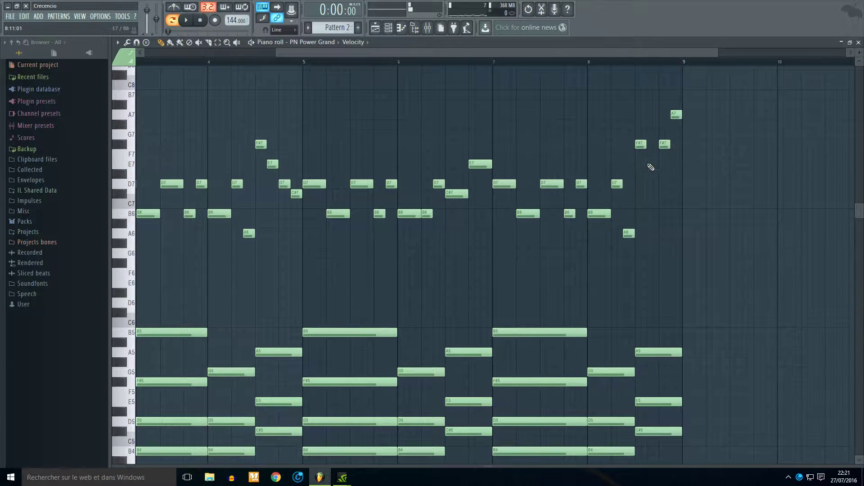
pyautogui.click(651, 167)
pyautogui.press('space')
pyautogui.scroll(-3, 642, 215)
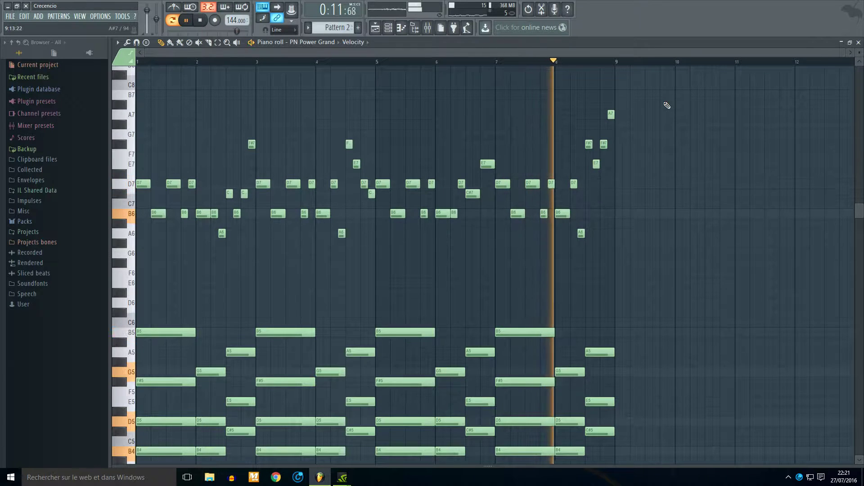
# - Copy all the piano chord and melody notes from Pattern 2 into Pattern 3
pyautogui.moveTo(661, 106); pyautogui.dragTo(132, 479)
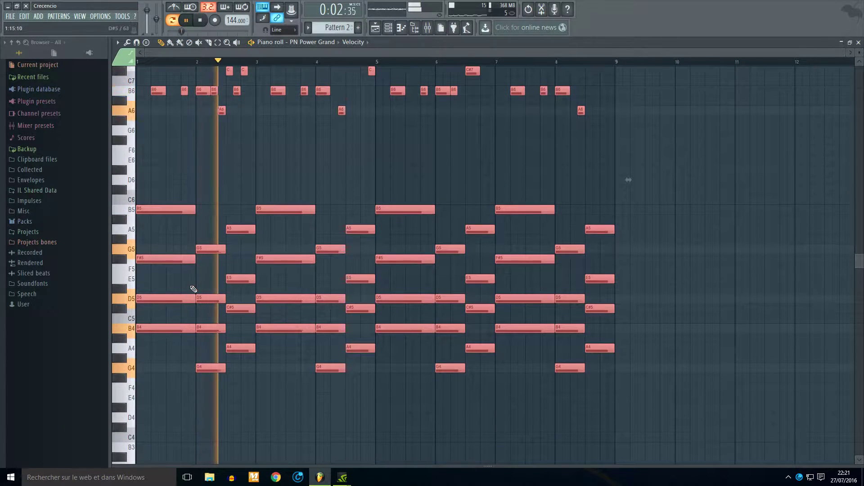
pyautogui.scroll(-1, 338, 28)
pyautogui.hotkey('ctrl', 'v')
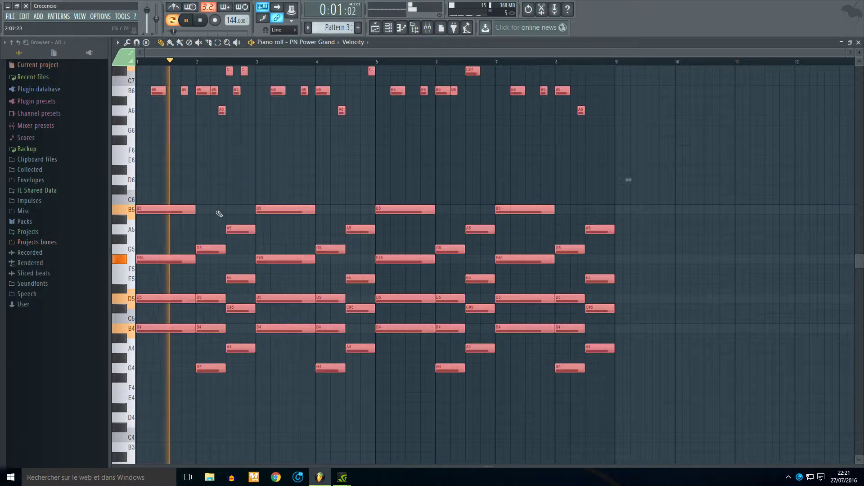
# - Split the one-bar B chord in bar 1 of Pattern 3 into four quarter-bar repeats and audition it
pyautogui.press('space')
pyautogui.scroll(2, 208, 171)
pyautogui.moveTo(197, 139); pyautogui.dragTo(46, 169)
pyautogui.moveTo(140, 182); pyautogui.dragTo(136, 375)
pyautogui.press('space')
pyautogui.press('space')
pyautogui.scroll(2, 228, 309)
# - Enlarge the velocity lane and lower the velocities of all the chord notes evenly below the melody's level
pyautogui.moveTo(223, 264); pyautogui.dragTo(136, 404)
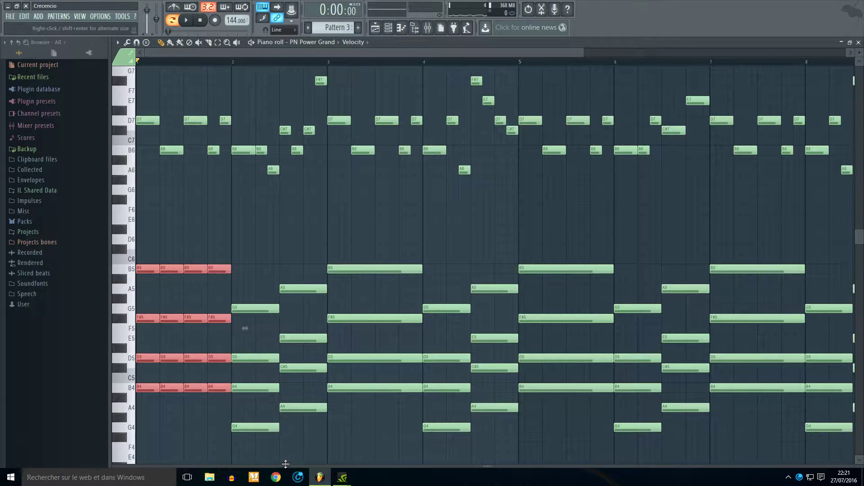
pyautogui.moveTo(287, 464); pyautogui.dragTo(244, 261)
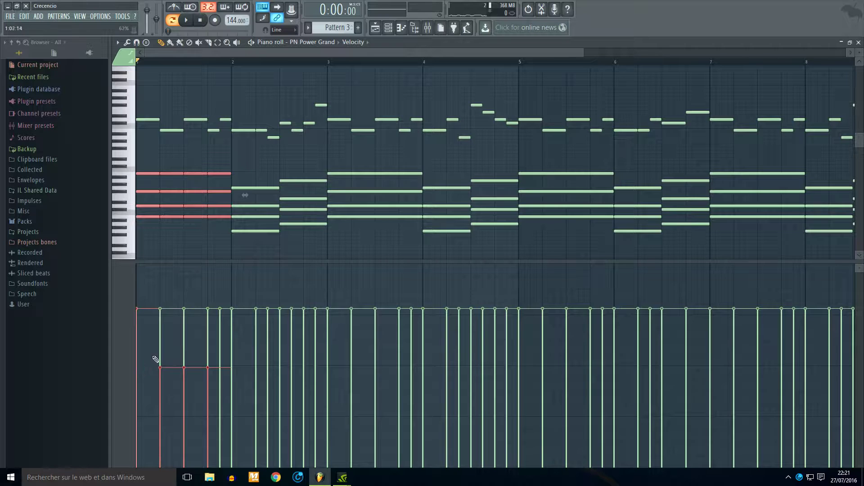
pyautogui.scroll(-2, 149, 364)
pyautogui.moveTo(678, 160); pyautogui.dragTo(141, 272)
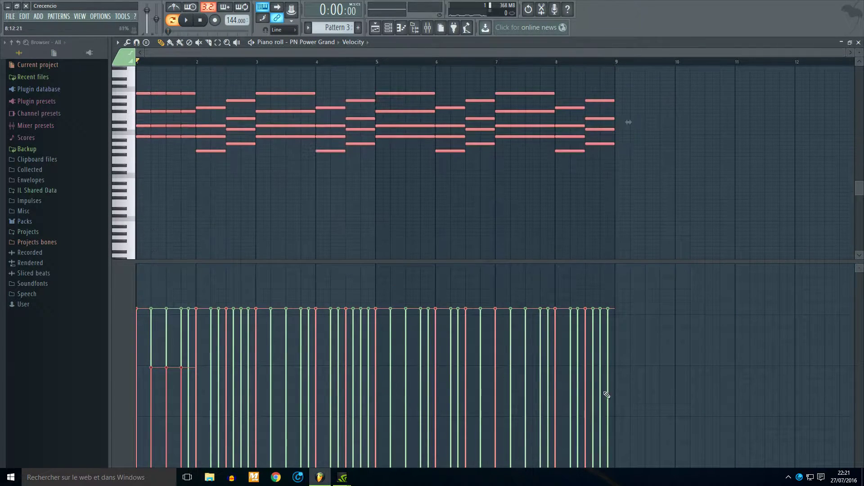
pyautogui.moveTo(482, 369); pyautogui.dragTo(147, 374)
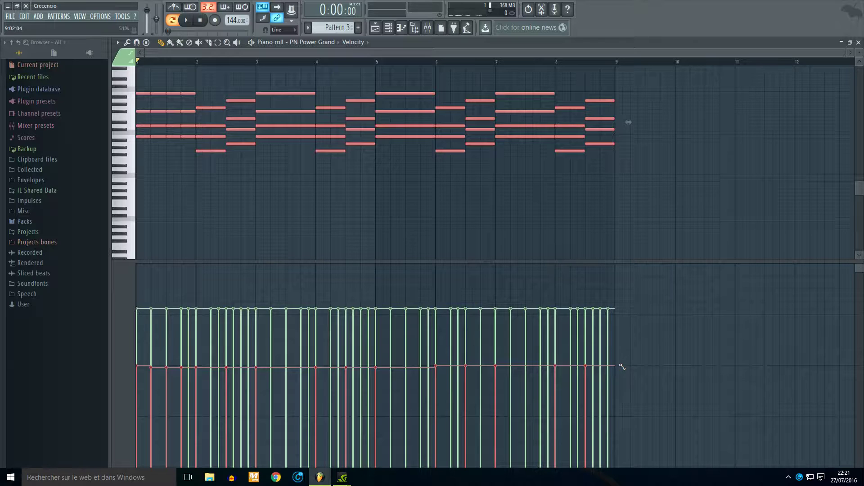
# - Audition the pattern and split each half-bar chord in bar 2 into two quarter-bar repeats
pyautogui.scroll(4, 414, 194)
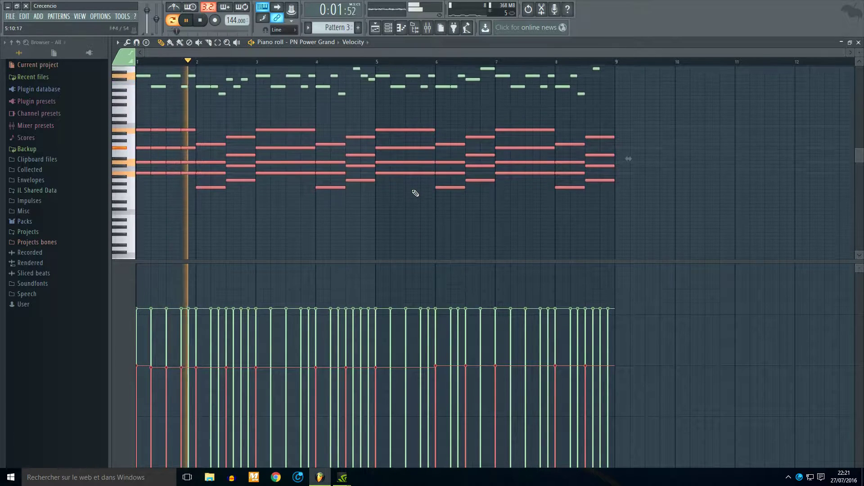
pyautogui.scroll(2, 411, 200)
pyautogui.press('space')
pyautogui.press('space')
pyautogui.moveTo(219, 187); pyautogui.dragTo(248, 239)
pyautogui.press('space')
pyautogui.press('space')
# - Replace the chords in bars 3 to 8 with copies of the repeated quarter-bar chords from bars 1 and 2
pyautogui.moveTo(294, 223); pyautogui.dragTo(695, 261)
pyautogui.press('Delete')
pyautogui.moveTo(287, 177)
pyautogui.mouseDown()
pyautogui.moveTo(158, 242)
pyautogui.moveTo(137, 242)
pyautogui.moveTo(252, 223)
pyautogui.moveTo(503, 222)
pyautogui.mouseUp()
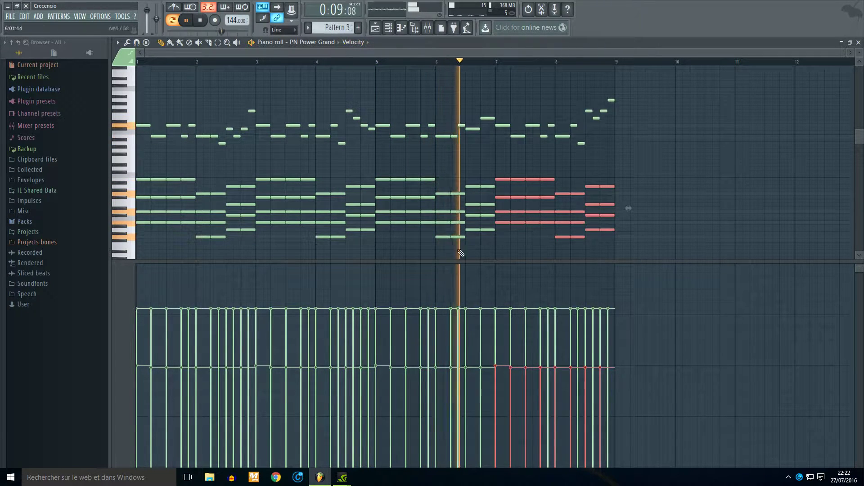
# - Select all the chord notes and lower their velocities further to one even level across bars 1 to 8
pyautogui.moveTo(650, 175); pyautogui.dragTo(95, 287)
pyautogui.moveTo(621, 366)
pyautogui.mouseDown()
pyautogui.moveTo(154, 355)
pyautogui.moveTo(124, 367)
pyautogui.mouseUp()
pyautogui.scroll(6, 344, 132)
pyautogui.moveTo(708, 93); pyautogui.dragTo(1, 161)
pyautogui.moveTo(659, 172); pyautogui.dragTo(90, 441)
pyautogui.moveTo(625, 390); pyautogui.dragTo(121, 389)
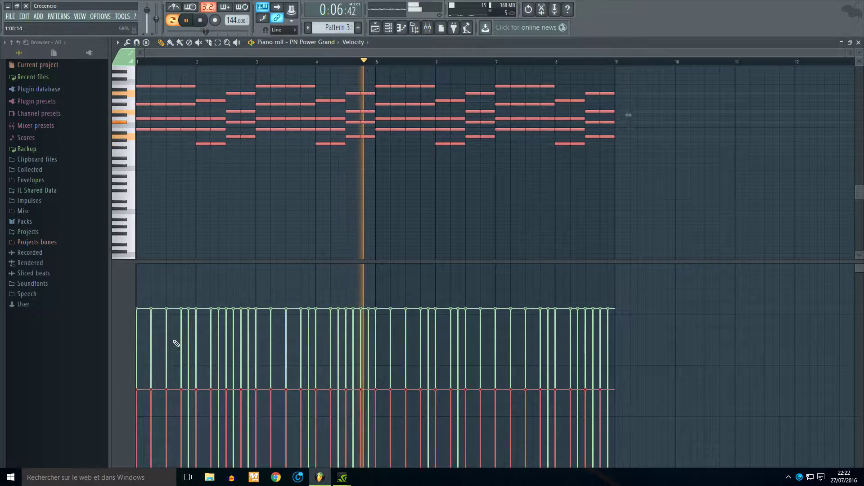
# - Hide Pattern 3's velocity lane and lower all of Pattern 2's sustained chord notes to one even velocity below the melody's
pyautogui.moveTo(238, 262); pyautogui.dragTo(206, 470)
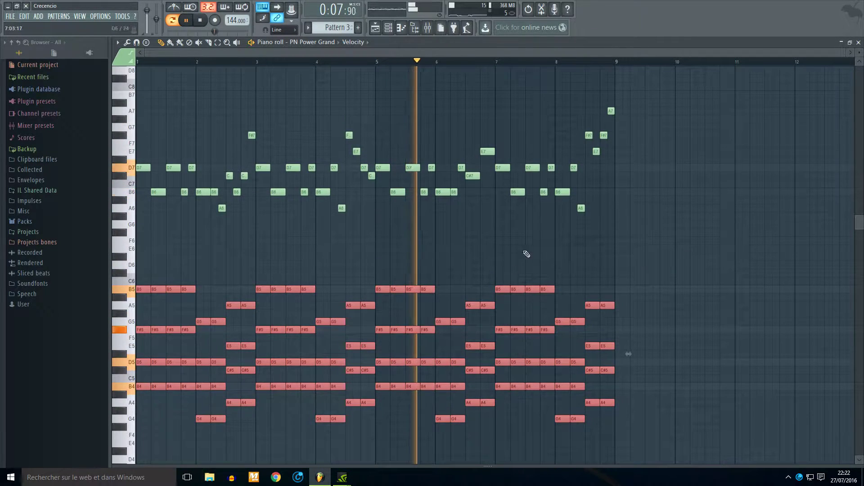
pyautogui.keyDown('ctrl'); pyautogui.click(617, 231); pyautogui.keyUp('ctrl')
pyautogui.scroll(1, 339, 29)
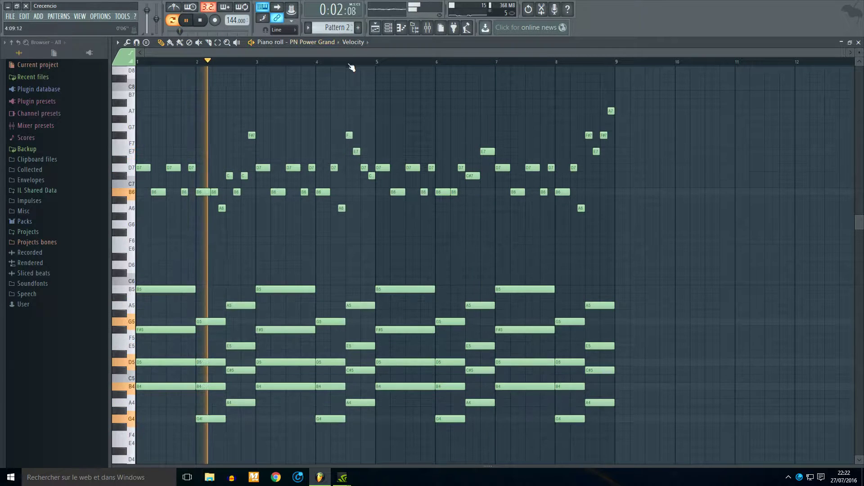
pyautogui.moveTo(687, 244); pyautogui.dragTo(148, 466)
pyautogui.moveTo(234, 466); pyautogui.dragTo(216, 164)
pyautogui.moveTo(621, 303); pyautogui.dragTo(96, 298)
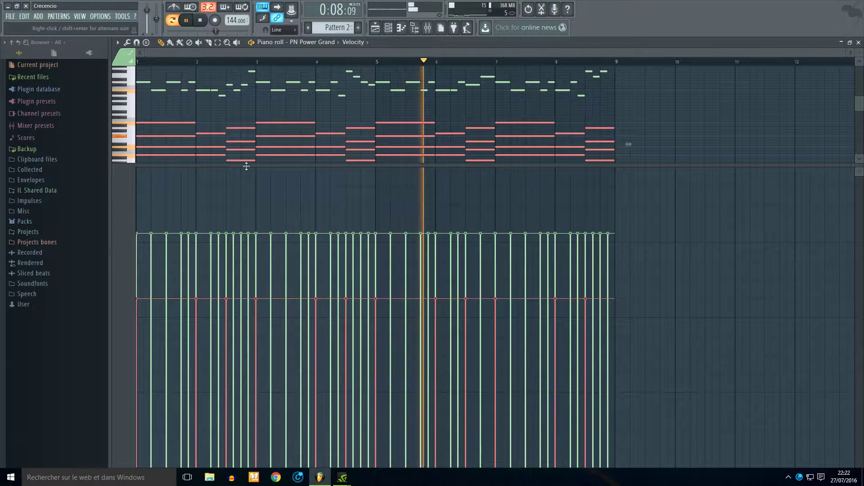
pyautogui.moveTo(247, 166); pyautogui.dragTo(246, 466)
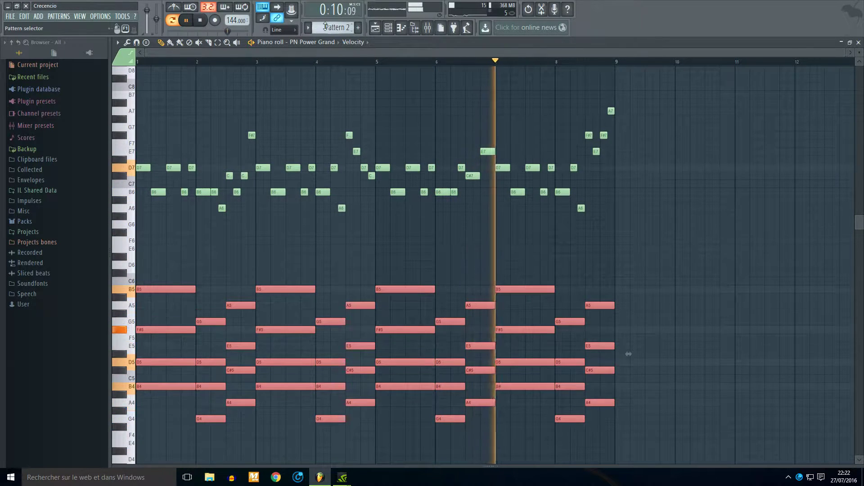
# - Audition Patterns 3 and 2, and route the PN Power Grand channel to mixer Insert 2 with its volume at 50%
pyautogui.scroll(-1, 325, 27)
pyautogui.press('space')
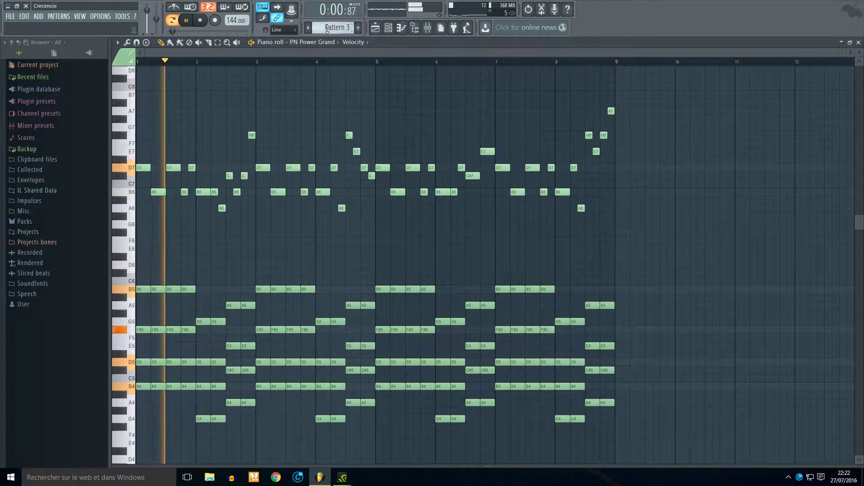
pyautogui.click(388, 30)
pyautogui.press('space')
pyautogui.scroll(1, 318, 30)
pyautogui.click(428, 28)
pyautogui.press('space')
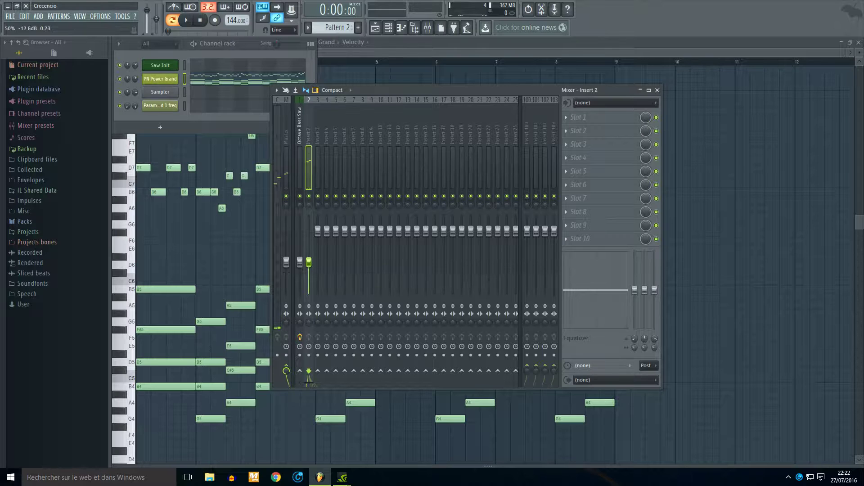
# - Add Fruity parametric EQ 2 to the first slot of Insert 2 and boost its low shelf at about 200 Hz
pyautogui.click(587, 124)
pyautogui.click(790, 30)
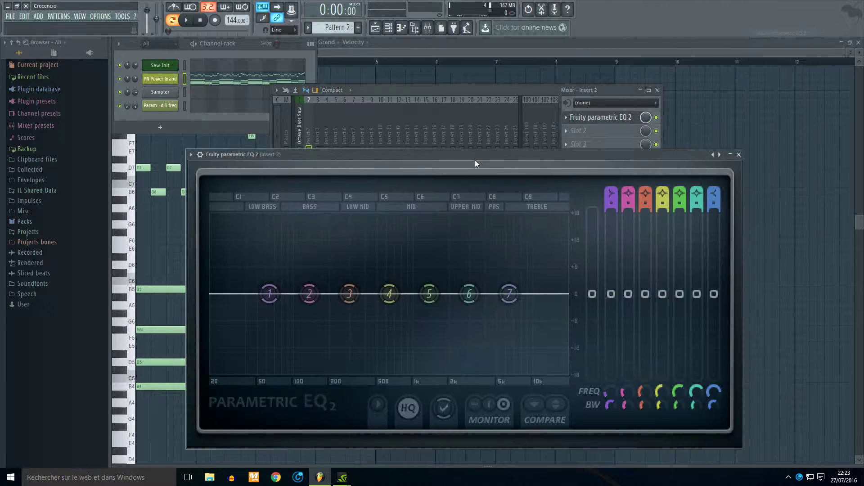
pyautogui.press('space')
pyautogui.moveTo(295, 303); pyautogui.dragTo(319, 261)
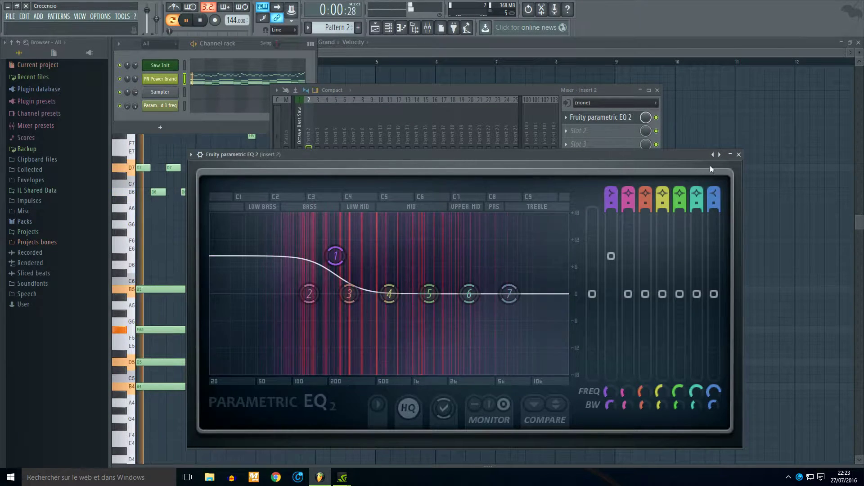
# - Add a second Fruity parametric EQ 2 to Insert 2 and load its Special Nexus preset
pyautogui.click(581, 131)
pyautogui.click(768, 34)
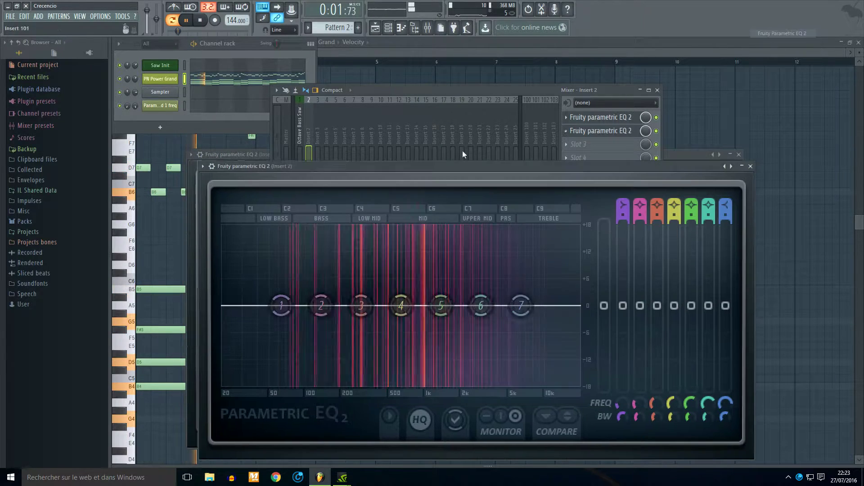
pyautogui.click(202, 166)
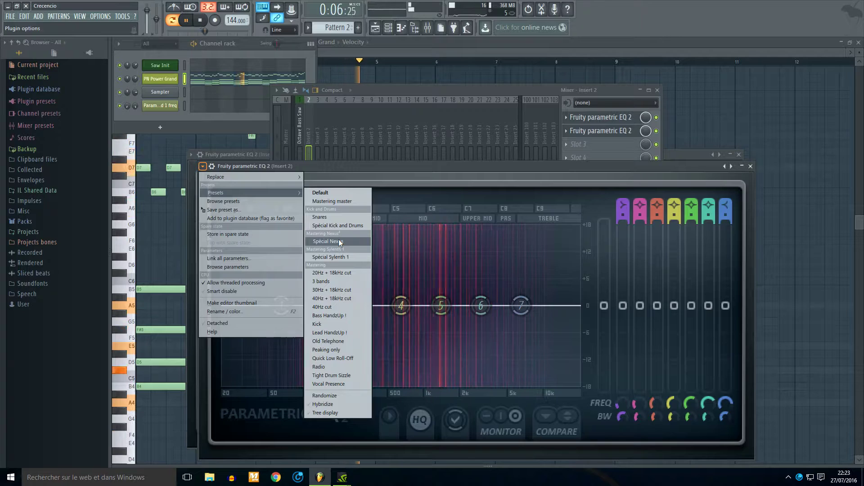
pyautogui.click(338, 241)
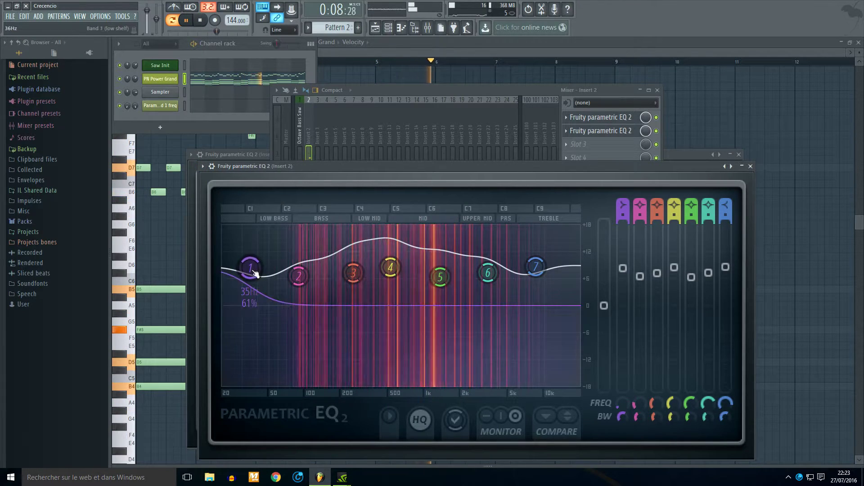
# - Add Fruity Reeverb 2 and Fruity delay bank to slots 3 and 4 of Insert 2
pyautogui.click(607, 145)
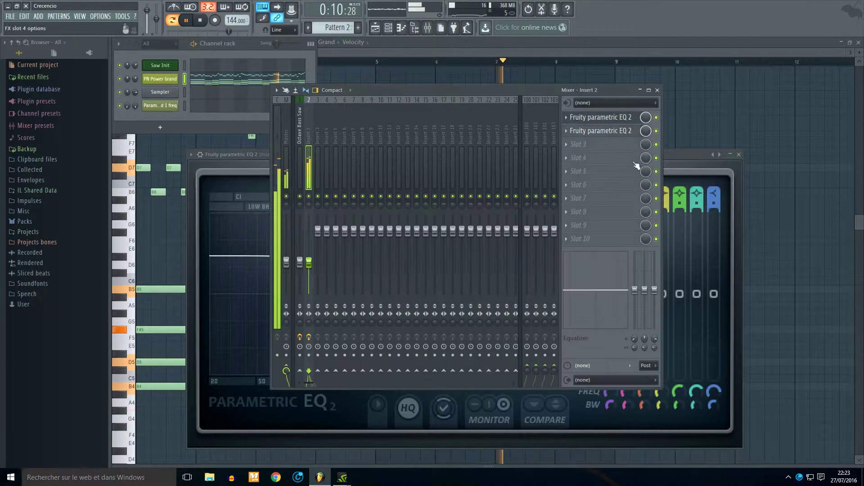
pyautogui.click(693, 203)
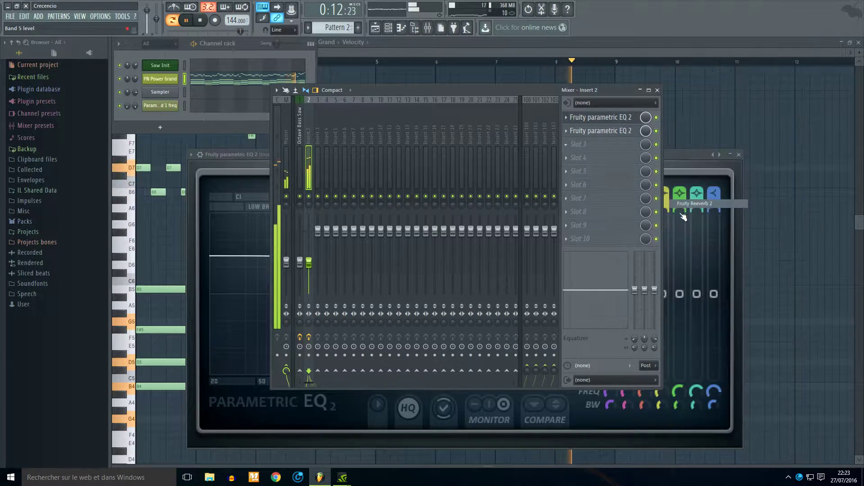
pyautogui.click(581, 157)
pyautogui.click(705, 195)
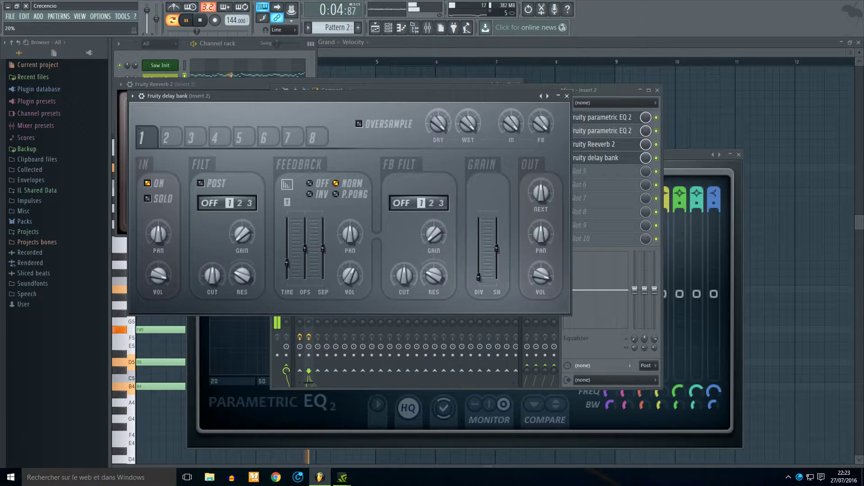
# - Place Pattern 2 on playlist Track 2 over bars 1 to 8 and Pattern 3 on Track 3 from bar 9
pyautogui.click(220, 52)
pyautogui.press('space')
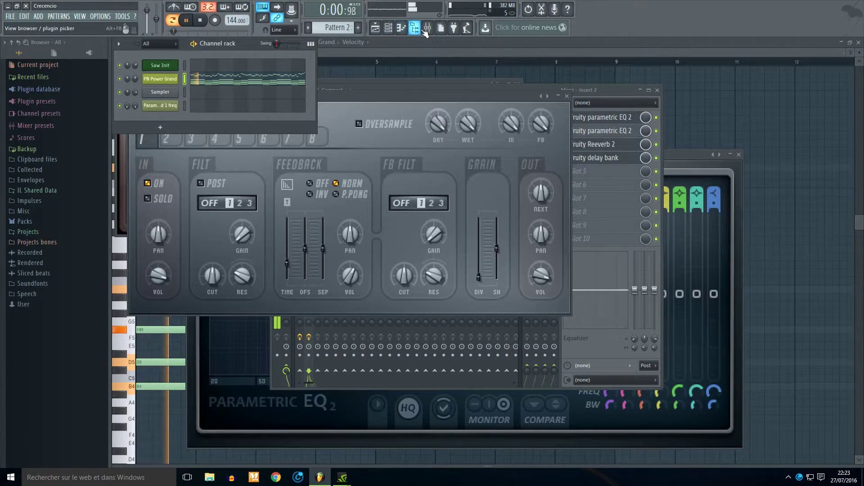
pyautogui.click(376, 28)
pyautogui.moveTo(282, 109); pyautogui.dragTo(209, 106)
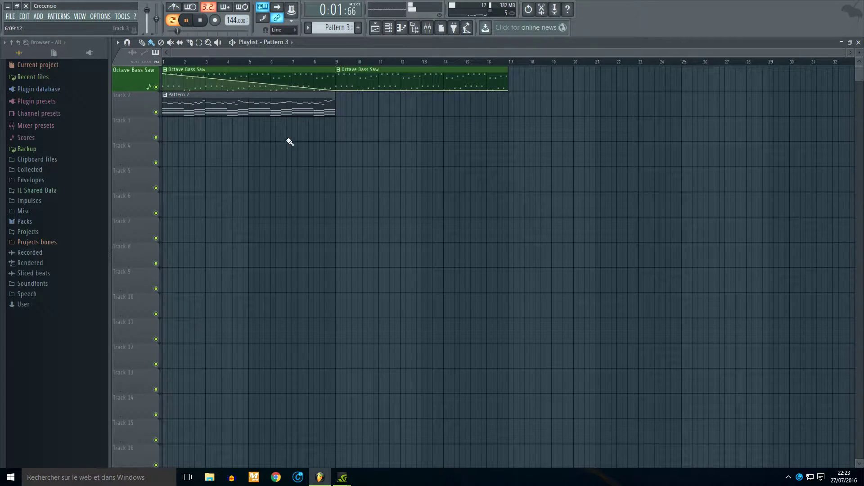
pyautogui.moveTo(358, 136); pyautogui.dragTo(367, 108)
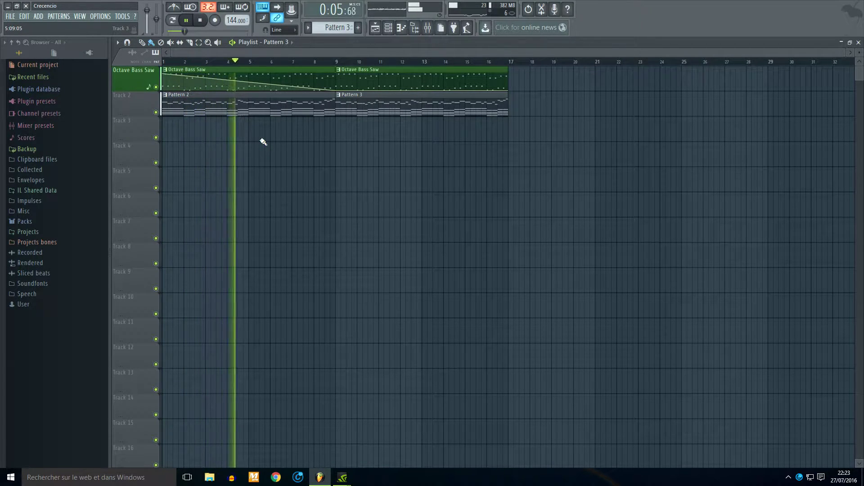
pyautogui.moveTo(356, 99); pyautogui.dragTo(387, 126)
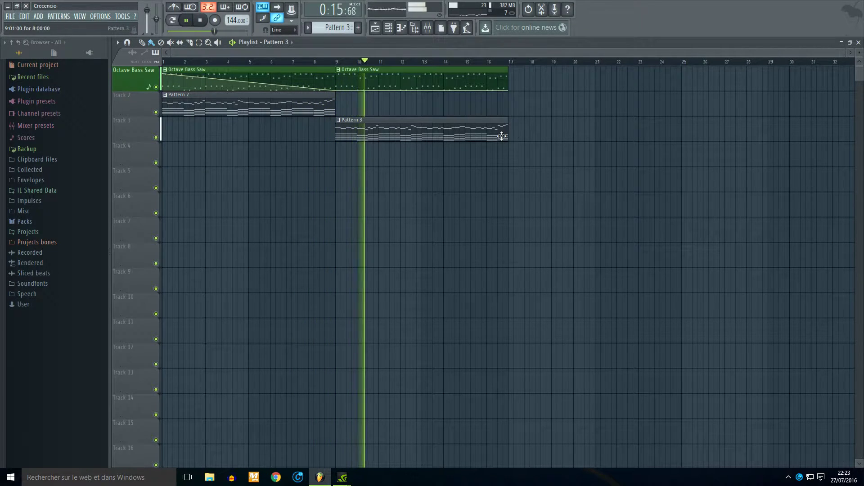
# - Shorten all the chord notes in Pattern 3 to sixteenth-bar stabs, without extra repeats between them
pyautogui.doubleClick(501, 135)
pyautogui.hscroll(-5, 450, 265)
pyautogui.moveTo(643, 246); pyautogui.dragTo(141, 456)
pyautogui.scroll(3, 274, 388)
pyautogui.press('space')
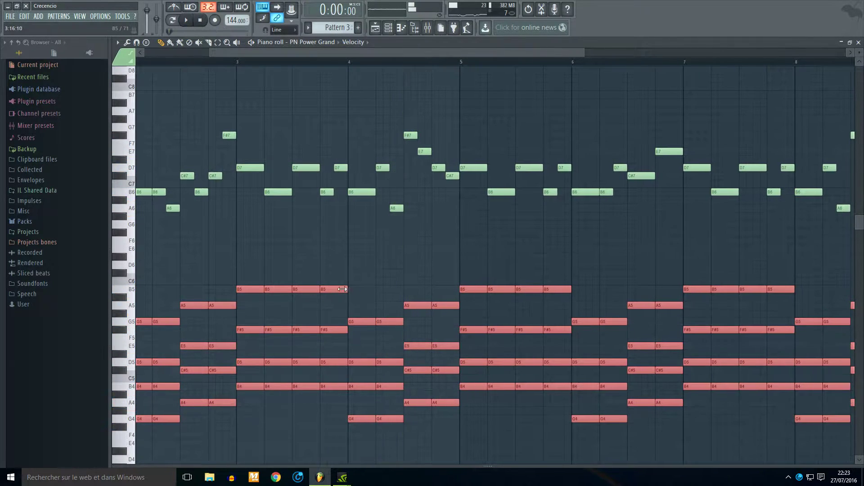
pyautogui.moveTo(346, 290); pyautogui.dragTo(332, 291)
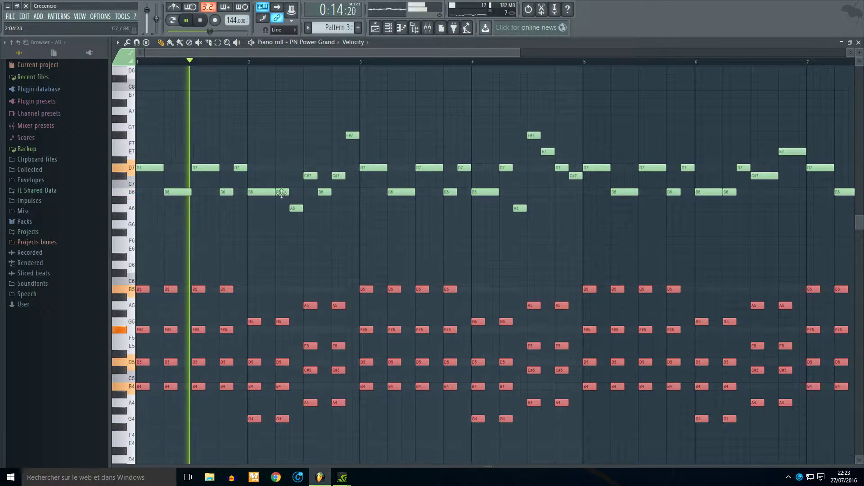
pyautogui.moveTo(232, 291); pyautogui.dragTo(225, 291)
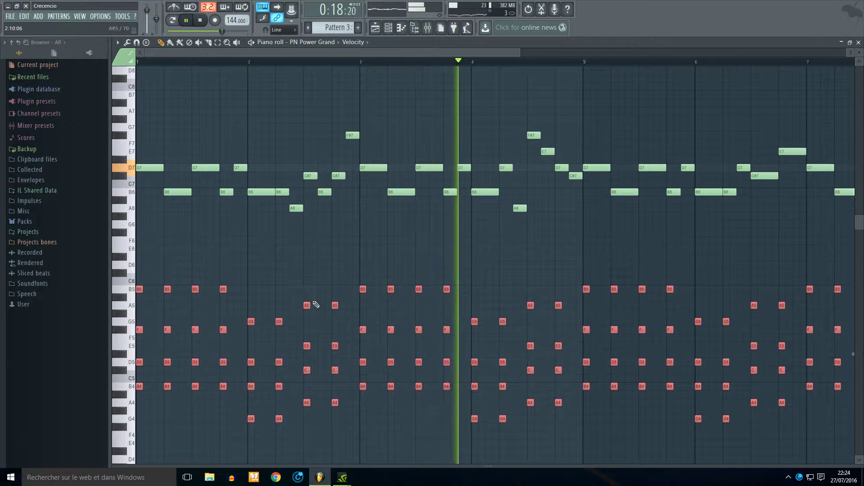
pyautogui.moveTo(141, 289); pyautogui.dragTo(152, 289)
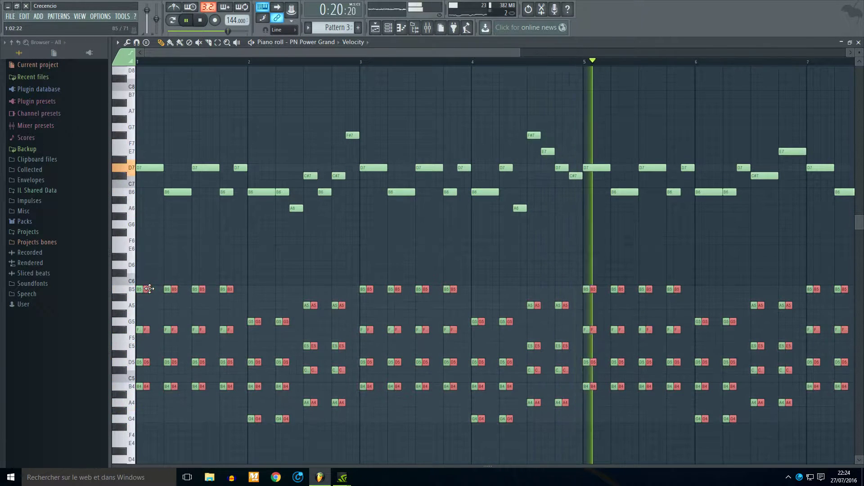
pyautogui.press('Delete')
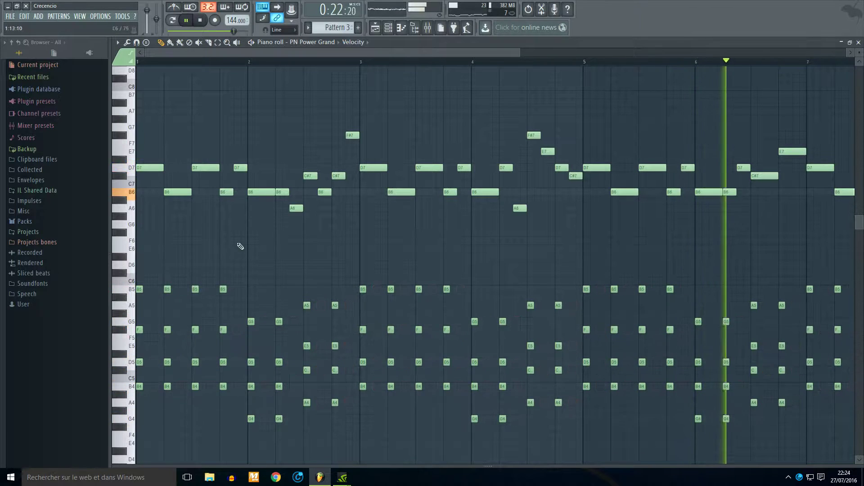
# - Lower the velocities of all the chord notes in Pattern 2 to about 38%, using Pattern 3's levels as reference
pyautogui.click(375, 28)
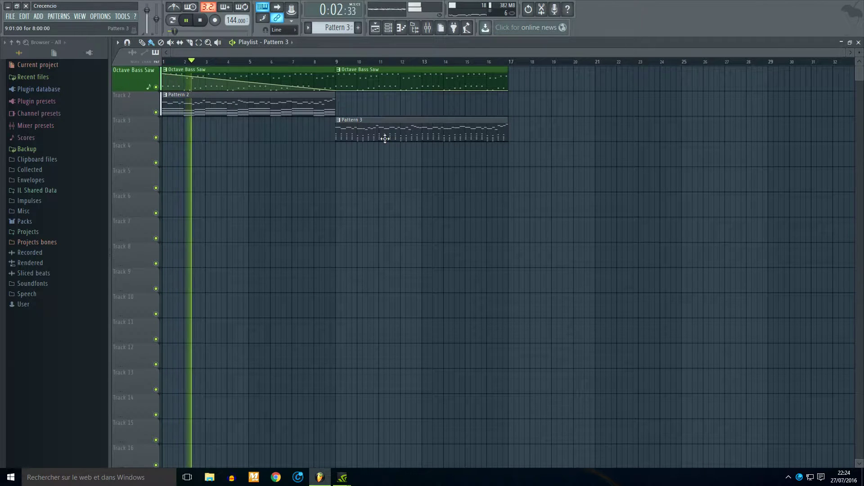
pyautogui.doubleClick(296, 107)
pyautogui.moveTo(609, 261); pyautogui.dragTo(136, 463)
pyautogui.moveTo(321, 474)
pyautogui.moveTo(392, 465); pyautogui.dragTo(339, 108)
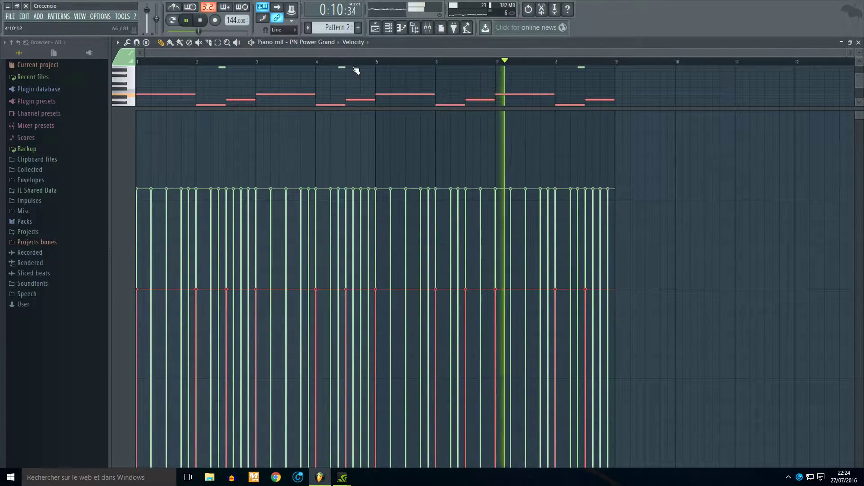
pyautogui.scroll(-1, 322, 28)
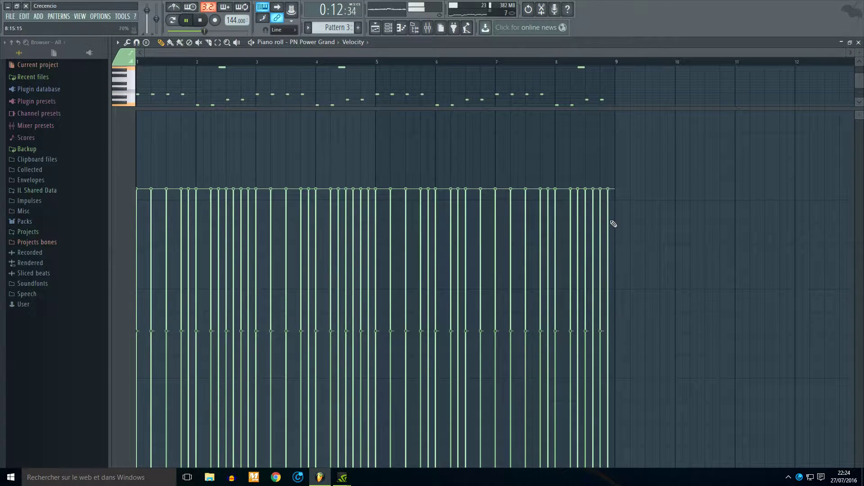
pyautogui.scroll(1, 334, 29)
pyautogui.scroll(-2, 661, 89)
pyautogui.moveTo(643, 71); pyautogui.dragTo(134, 252)
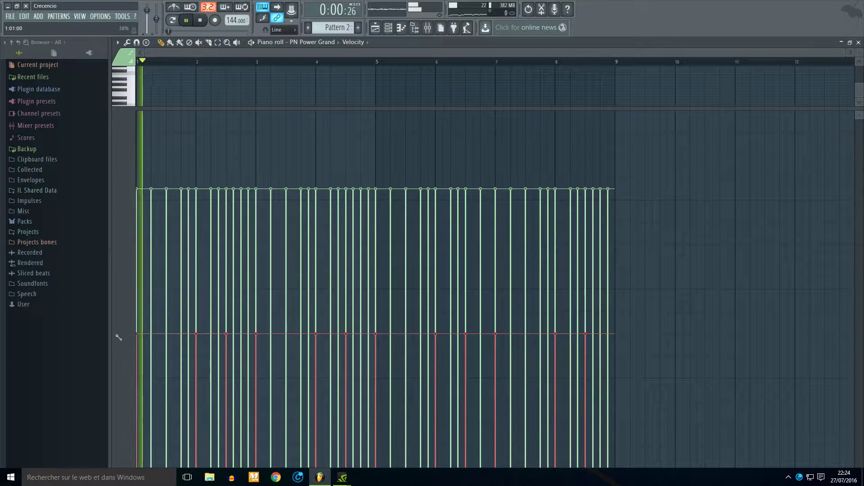
# - Select all the chord stabs in Pattern 3 and lower their velocities to about 20%
pyautogui.scroll(-1, 336, 25)
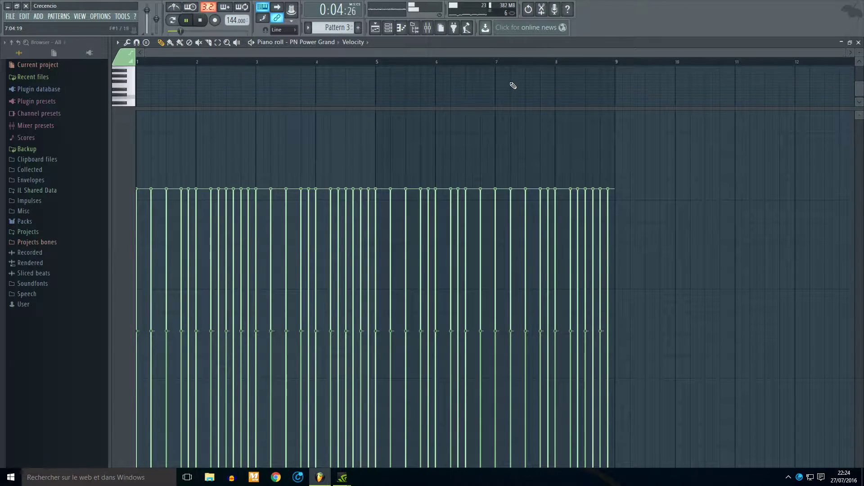
pyautogui.moveTo(491, 108); pyautogui.dragTo(492, 333)
pyautogui.moveTo(650, 191); pyautogui.dragTo(136, 369)
pyautogui.scroll(-3, 485, 264)
pyautogui.moveTo(453, 333); pyautogui.dragTo(430, 144)
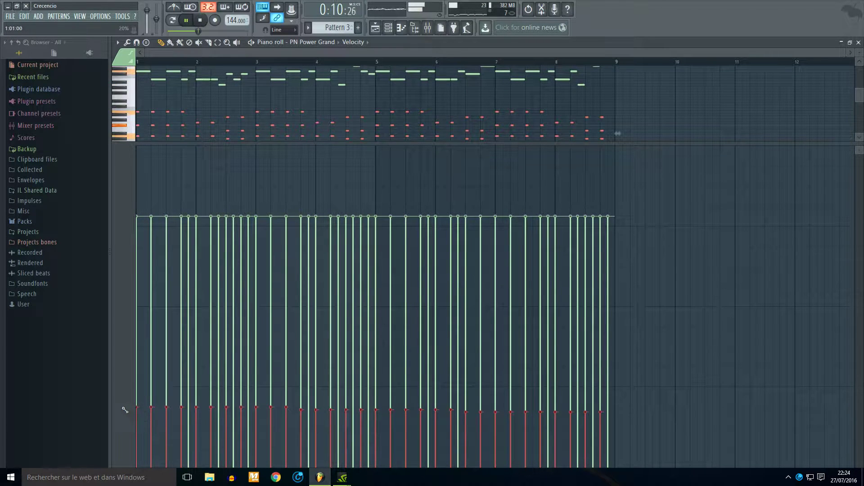
pyautogui.moveTo(330, 173); pyautogui.dragTo(360, 465)
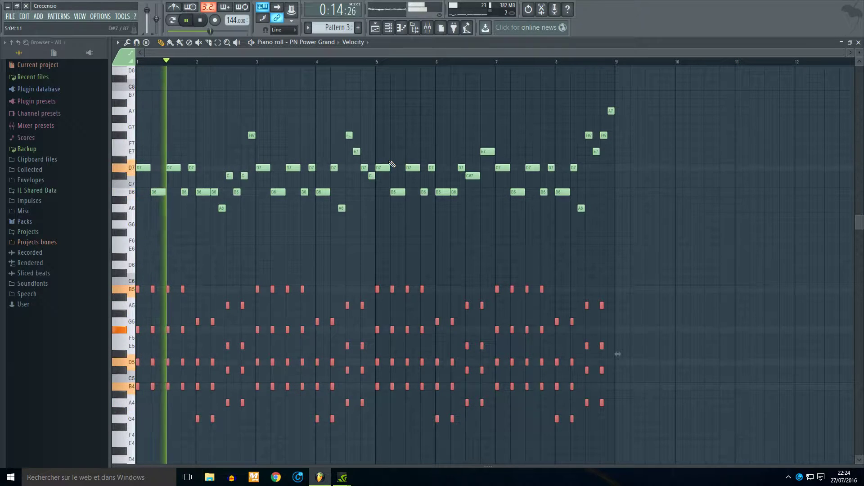
# - Place two CLAP003 loops from the Blutonium Boy pack's Dr. Rex Loops on Track 4 over bars 9 to 16, with volume at 60%
pyautogui.press('F5')
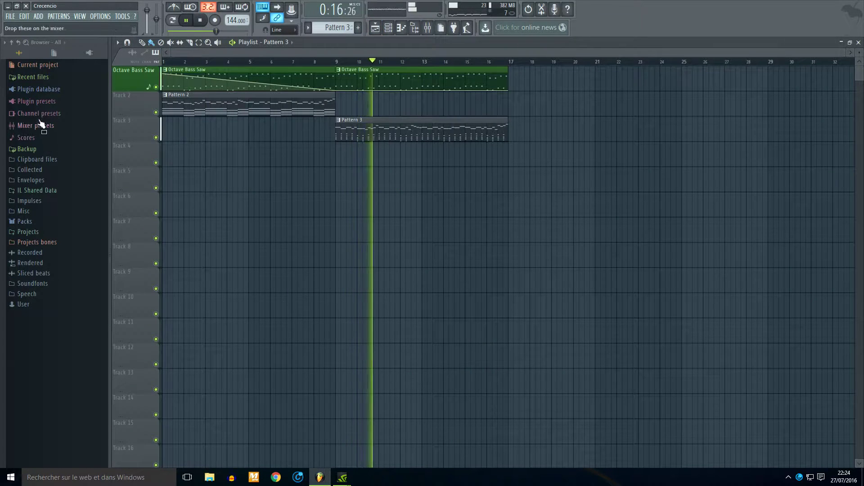
pyautogui.click(23, 221)
pyautogui.click(45, 243)
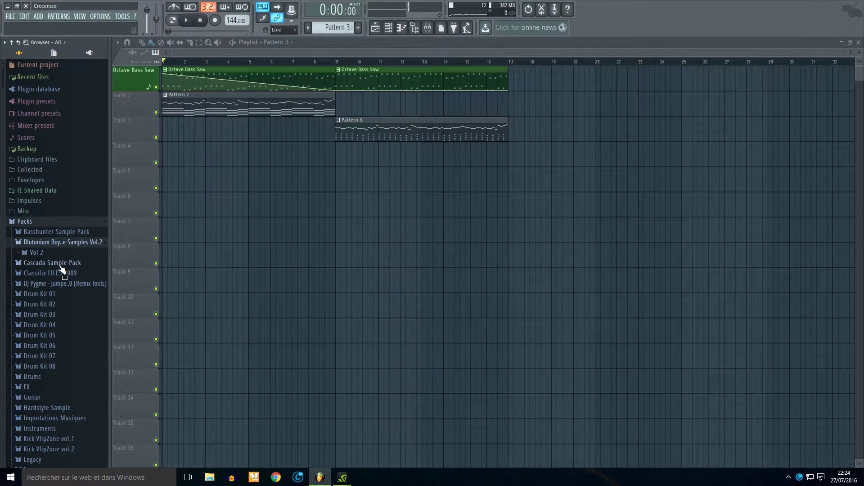
pyautogui.click(36, 252)
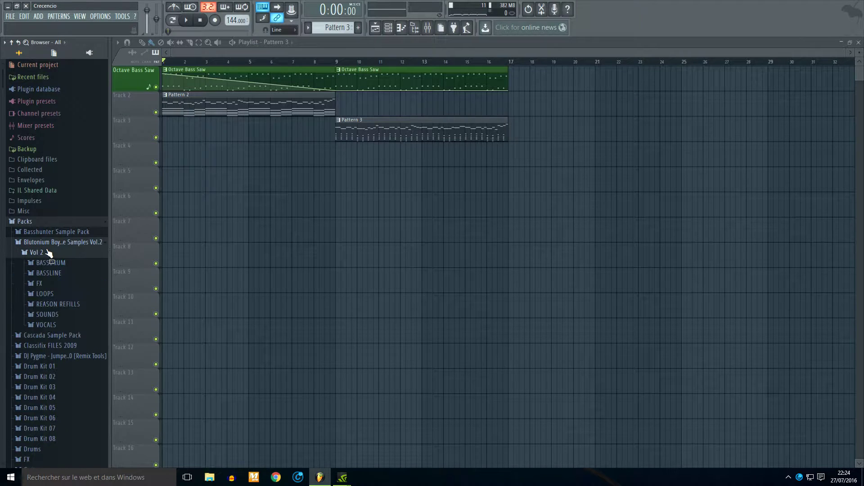
pyautogui.click(57, 305)
pyautogui.click(57, 315)
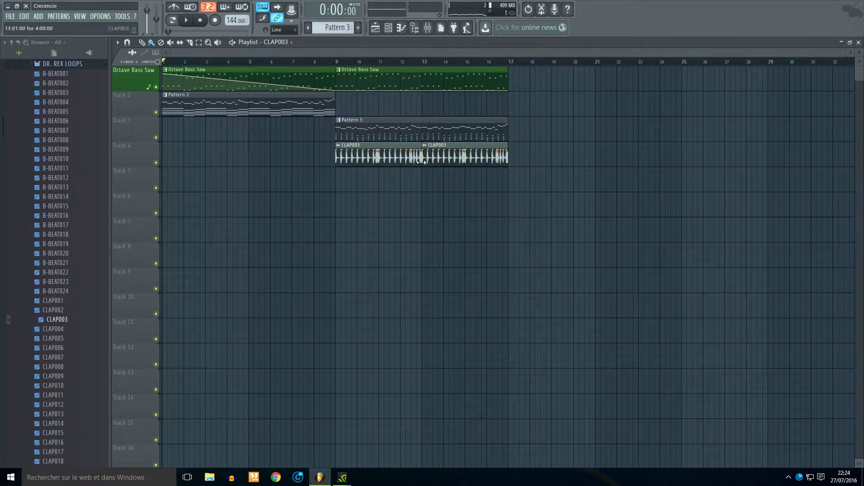
pyautogui.doubleClick(384, 154)
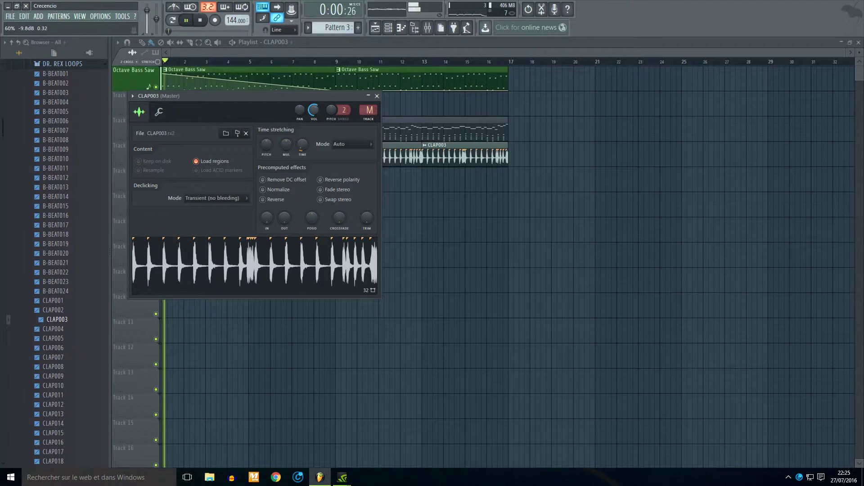
# - Add a one-beat CLAP003 fragment on Track 4 just before bar 9 as a lead-in, and play it back
pyautogui.click(376, 96)
pyautogui.click(292, 62)
pyautogui.scroll(3, 349, 152)
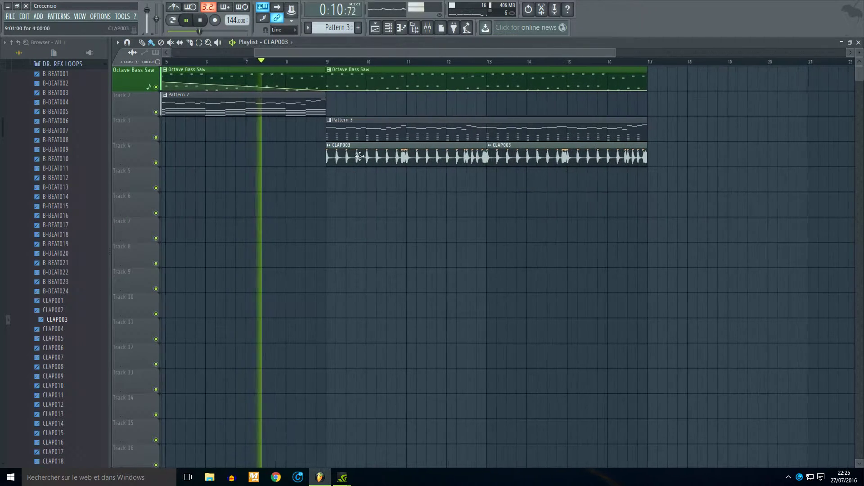
pyautogui.press('space')
pyautogui.moveTo(320, 192); pyautogui.dragTo(321, 191)
pyautogui.moveTo(385, 159); pyautogui.dragTo(426, 158)
pyautogui.scroll(3, 429, 194)
pyautogui.press('space')
pyautogui.scroll(-1, 441, 195)
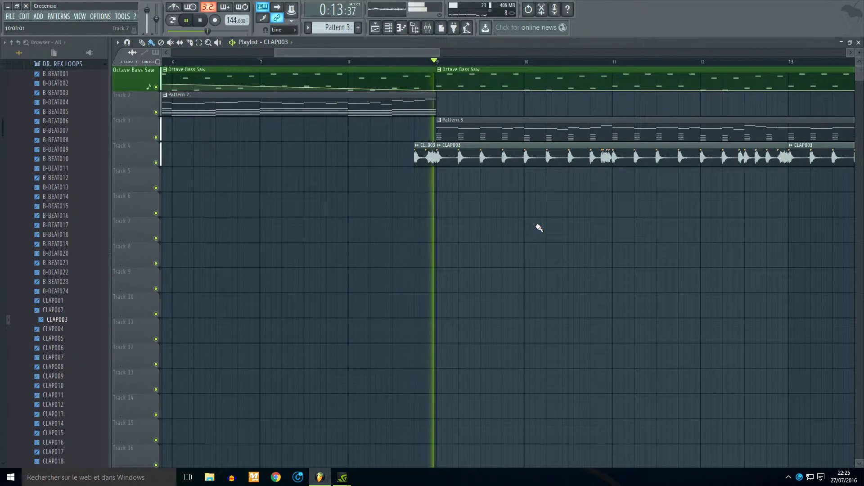
pyautogui.scroll(-5, 563, 212)
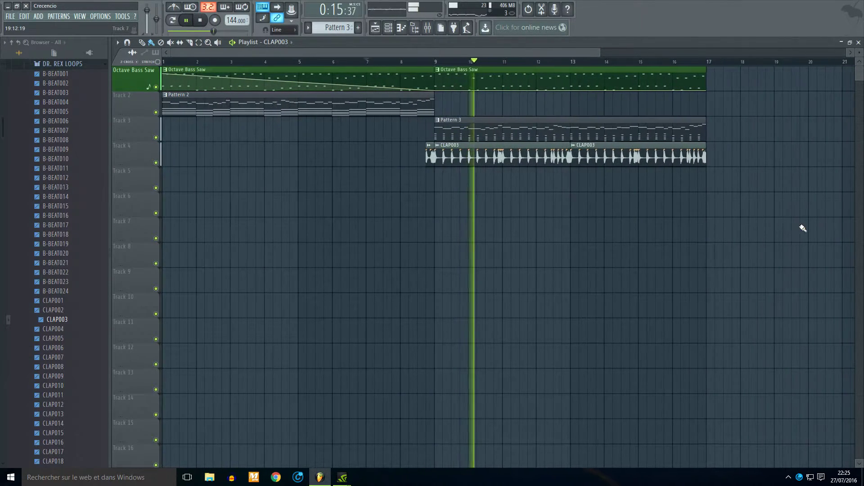
# - Set the CLAP003 loop's volume to 49% and play the transition into bar 9
pyautogui.doubleClick(594, 156)
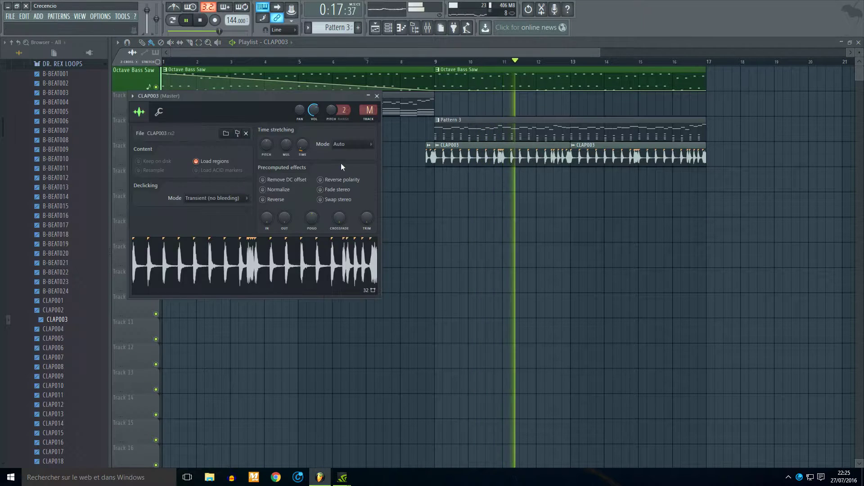
pyautogui.moveTo(318, 115); pyautogui.dragTo(318, 124)
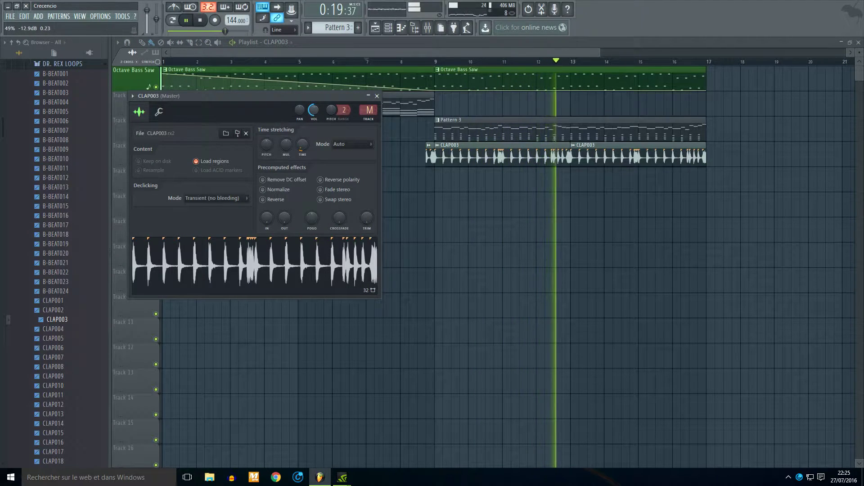
pyautogui.press('space')
pyautogui.press('space')
pyautogui.click(275, 148)
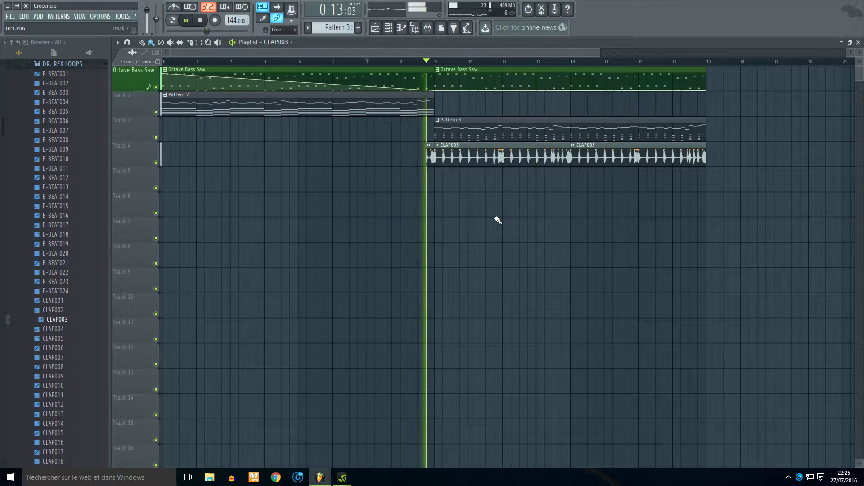
pyautogui.scroll(-1, 497, 220)
pyautogui.scroll(-1, 498, 220)
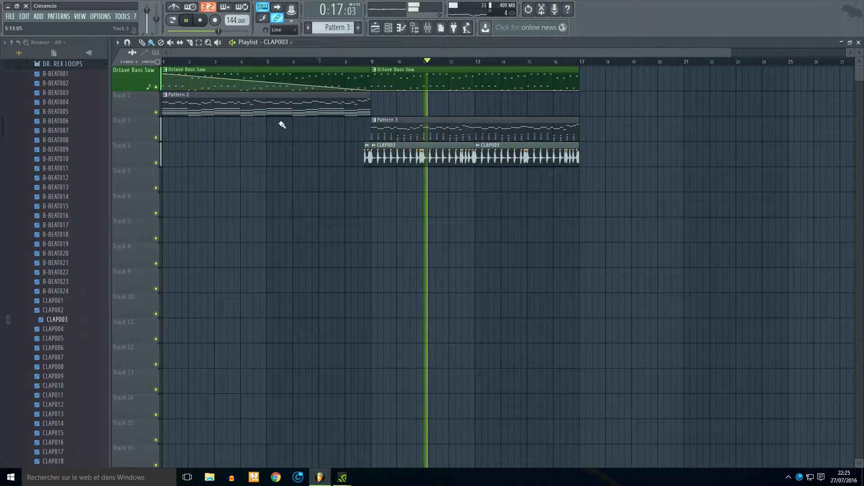
pyautogui.press('space')
# - Rename Pattern 2 as Piano Intro #1, color it yellow, and auto-name its playlist track
pyautogui.scroll(-1, 321, 27)
pyautogui.click(322, 28)
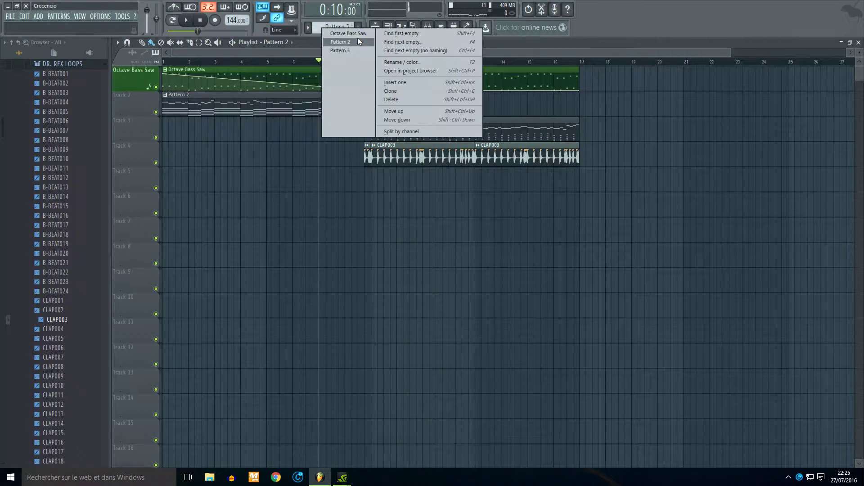
pyautogui.click(427, 50)
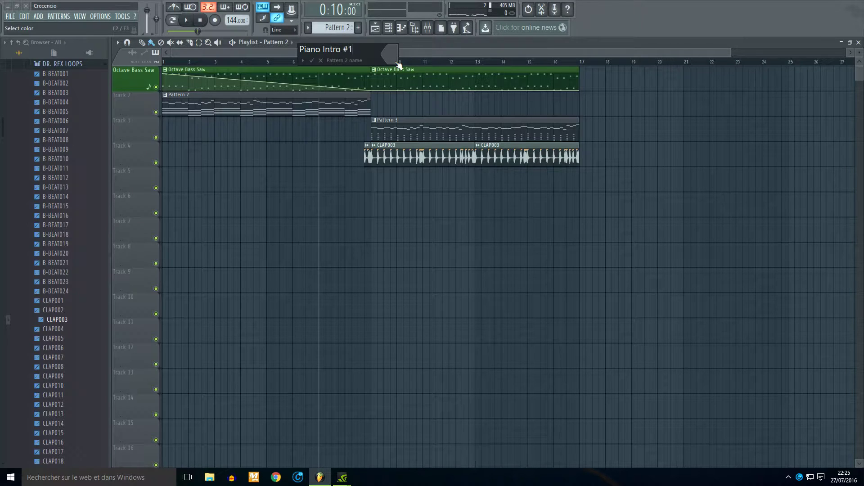
pyautogui.hotkey('ctrl', 'a')
pyautogui.click(395, 60)
pyautogui.click(403, 90)
pyautogui.press('Return')
pyautogui.rightClick(143, 108)
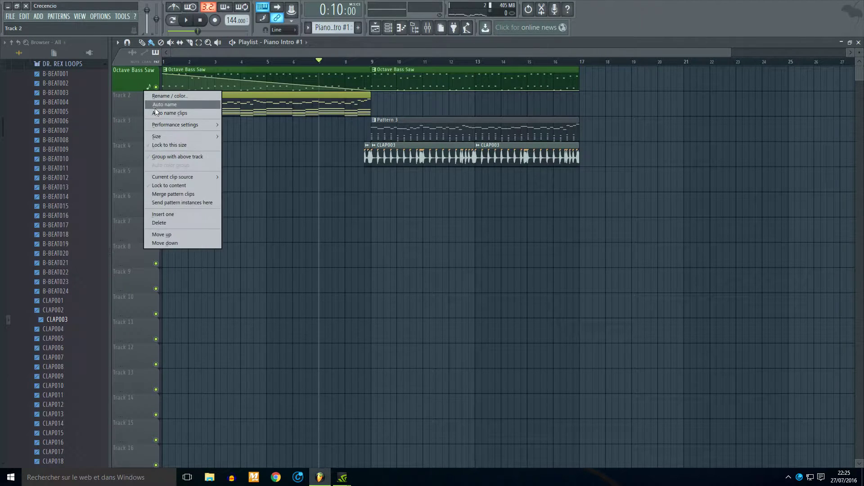
pyautogui.click(171, 104)
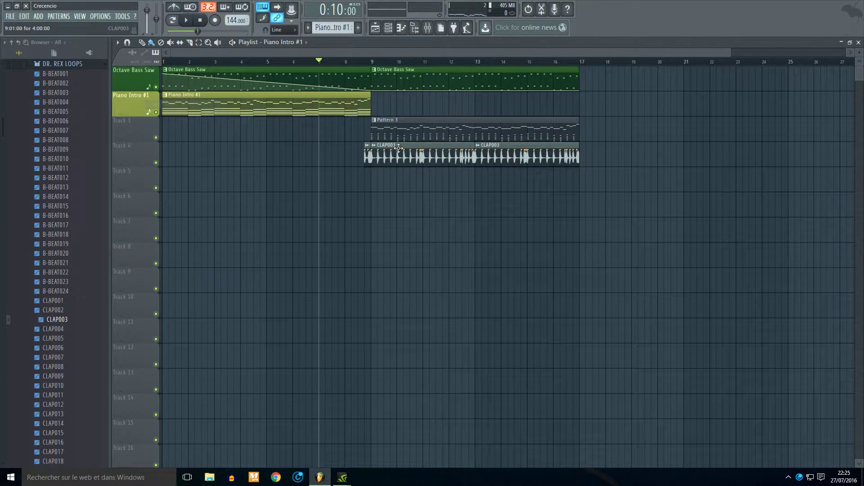
# - Rename Pattern 3 as Piano Intro #2 in the same yellow, and auto-name its playlist track
pyautogui.click(341, 27)
pyautogui.click(411, 66)
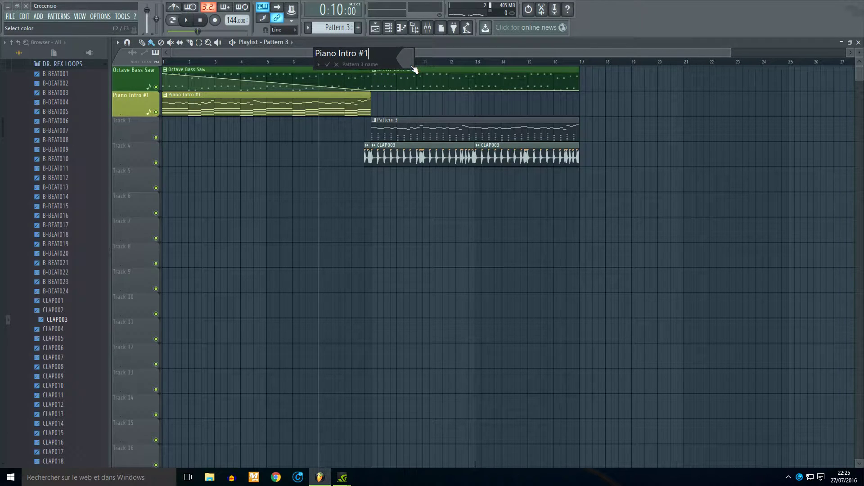
pyautogui.click(411, 65)
pyautogui.click(420, 98)
pyautogui.press('Return')
pyautogui.rightClick(137, 129)
pyautogui.click(150, 130)
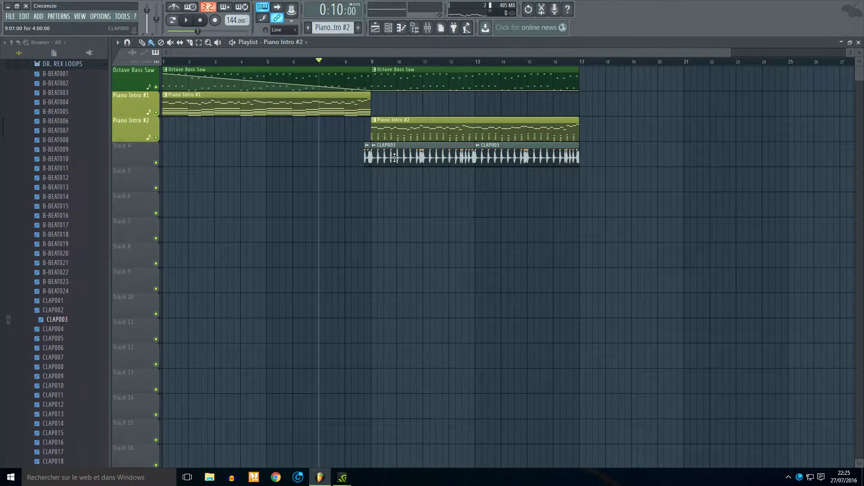
# - Move all the CLAP003 clips from Track 4 up to the Piano Intro #1 track
pyautogui.click(576, 158)
pyautogui.scroll(3, 521, 159)
pyautogui.moveTo(353, 158); pyautogui.dragTo(355, 106)
pyautogui.keyDown('ctrl'); pyautogui.click(422, 227); pyautogui.keyUp('ctrl')
pyautogui.scroll(-3, 421, 225)
pyautogui.press('space')
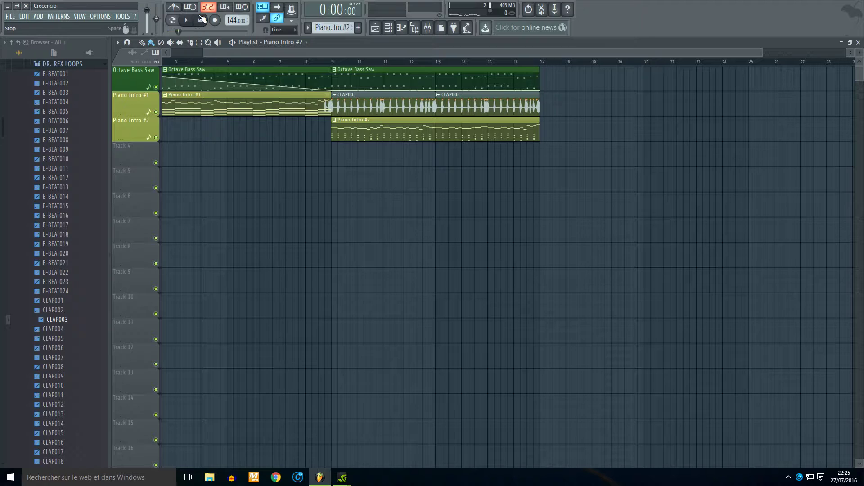
pyautogui.press('space')
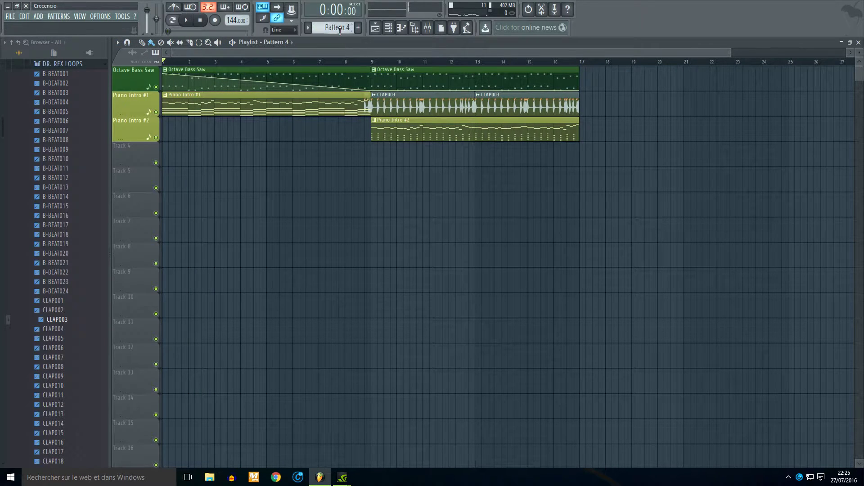
# - Insert a Nexus channel for Pattern 4 on mixer track 3 and open its Bass presets
pyautogui.press('F6')
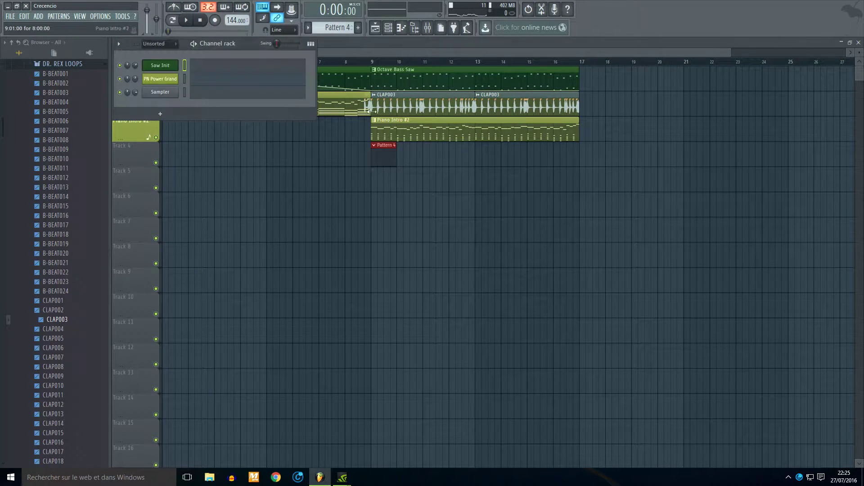
pyautogui.rightClick(158, 92)
pyautogui.moveTo(213, 133)
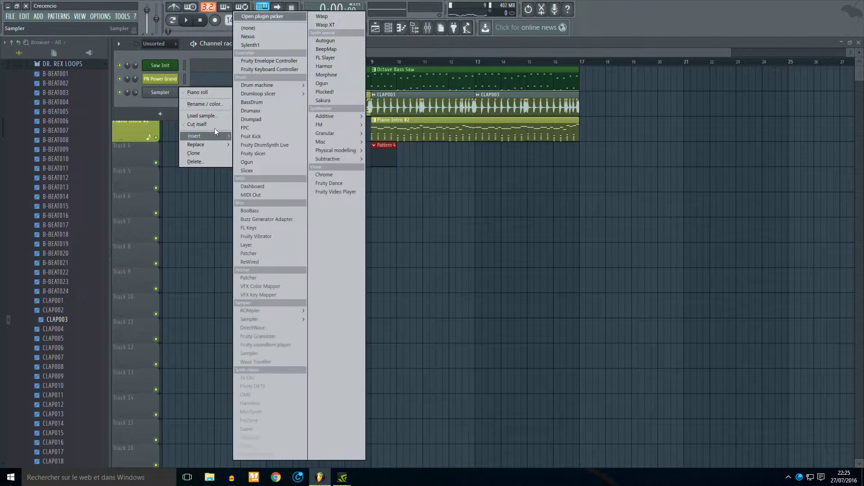
pyautogui.click(239, 37)
pyautogui.click(274, 187)
# - Audition the Nexus bass presets and load BA UK Bass
pyautogui.scroll(-8, 342, 198)
pyautogui.click(341, 198)
pyautogui.press('v')
pyautogui.scroll(-6, 342, 212)
pyautogui.click(343, 215)
pyautogui.press('n')
pyautogui.scroll(-5, 343, 216)
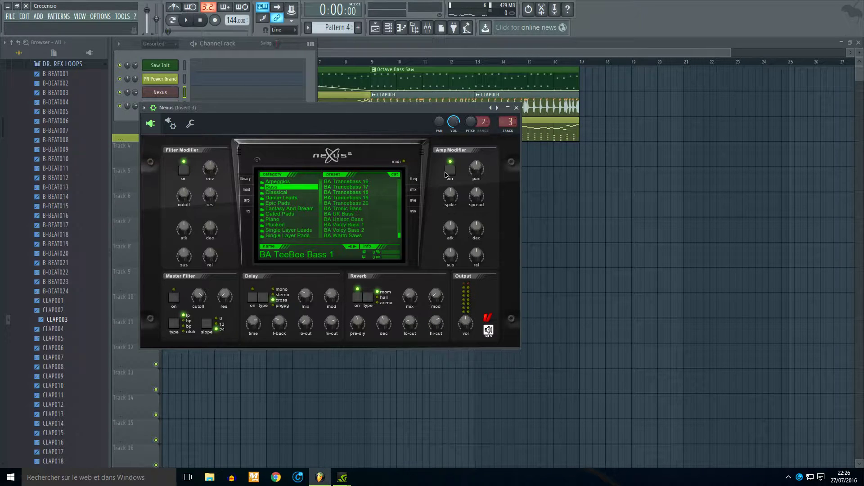
pyautogui.click(342, 208)
pyautogui.click(348, 215)
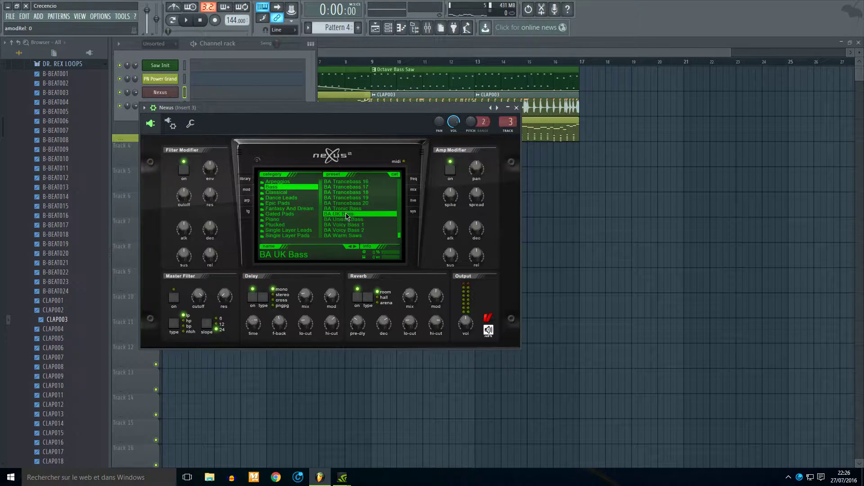
# - Color the BA UK Bass channel violet-blue and set its volume to 66%
pyautogui.rightClick(176, 92)
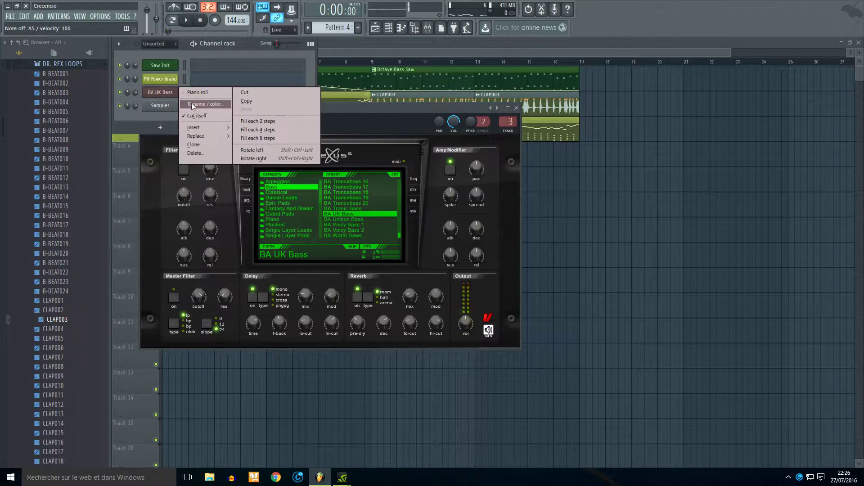
pyautogui.click(191, 103)
pyautogui.click(193, 95)
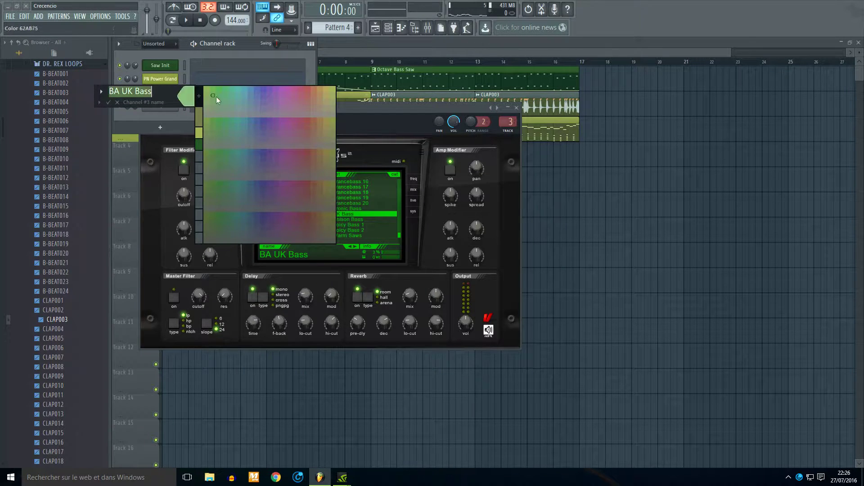
pyautogui.click(261, 89)
pyautogui.press('Return')
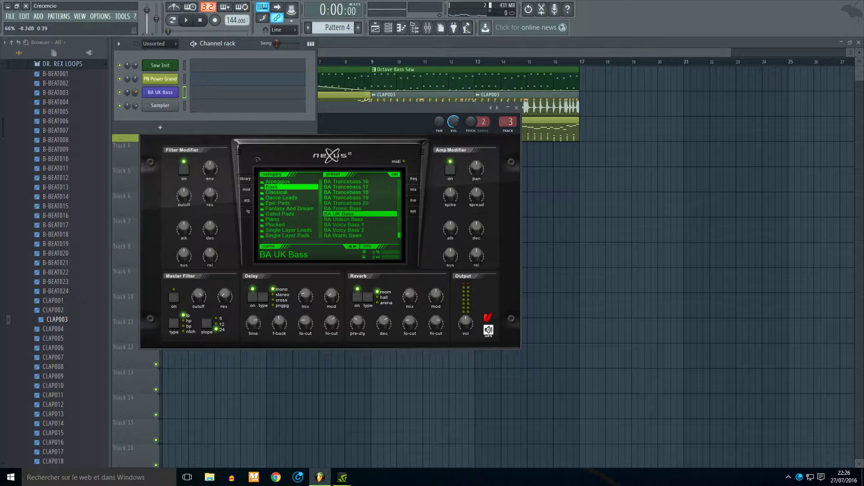
# - Clone the BA UK Bass channel and audition bass presets such as BA Unison Bass and BA Warm Saws in the copy
pyautogui.rightClick(163, 94)
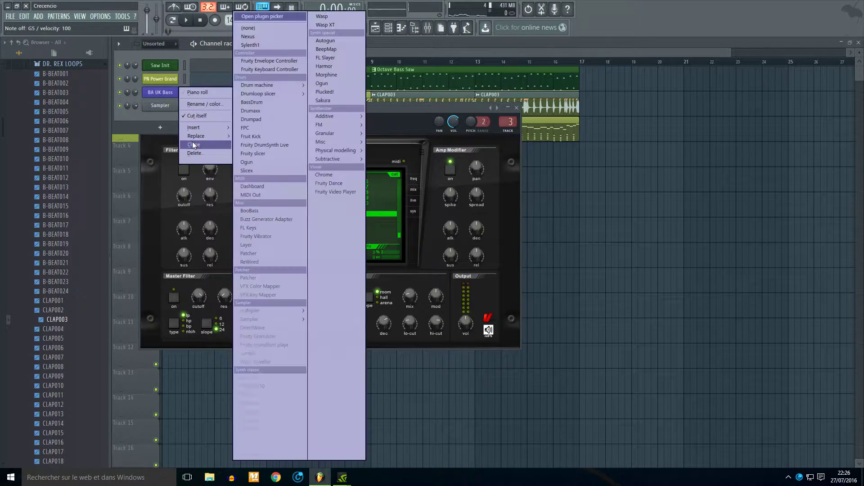
pyautogui.click(192, 141)
pyautogui.click(373, 226)
pyautogui.press('r')
pyautogui.scroll(-1, 374, 227)
pyautogui.click(367, 243)
pyautogui.press('r')
pyautogui.press('r')
pyautogui.click(361, 231)
pyautogui.press('r')
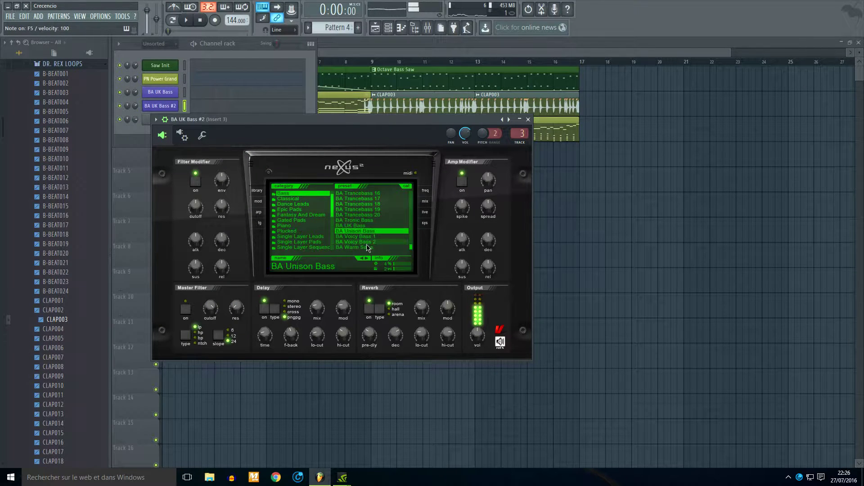
pyautogui.click(362, 248)
pyautogui.press('r')
# - Load the BA Rollin Bassline preset in the cloned Nexus channel
pyautogui.scroll(10, 363, 234)
pyautogui.press('q')
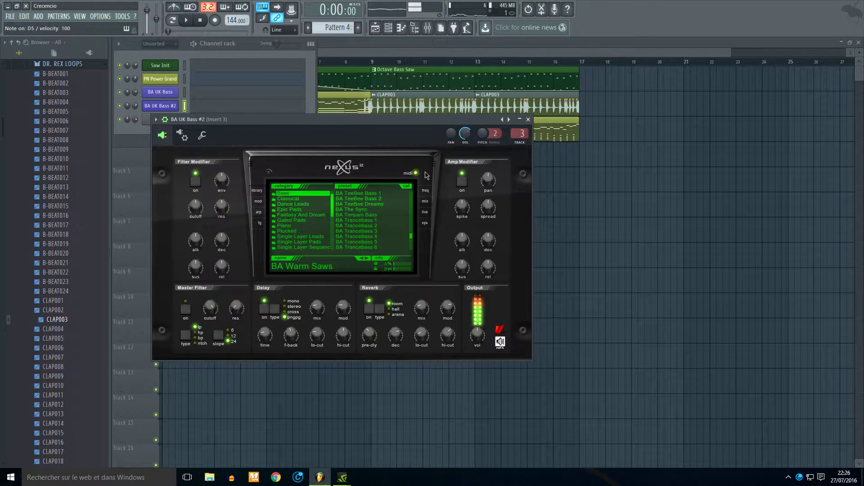
pyautogui.click(366, 220)
pyautogui.press('w')
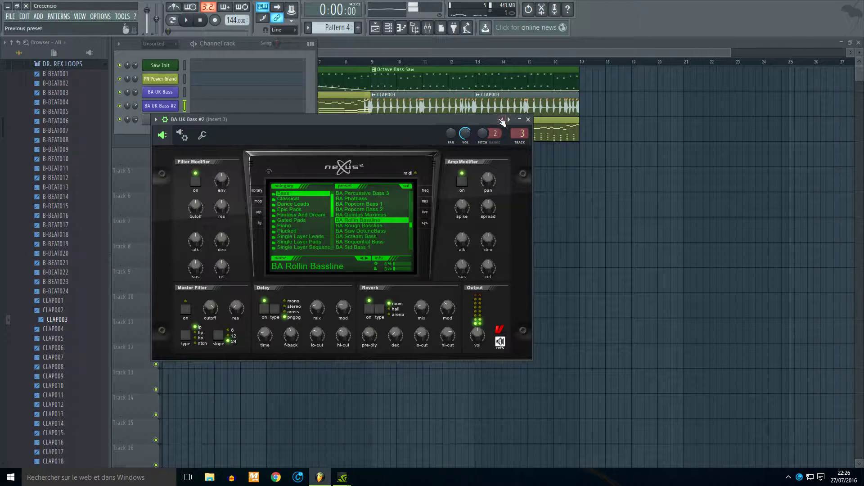
# - Clone the BA Rollin Bassline channel, load the BA Phatbass preset in the copy, and name the channel after it
pyautogui.rightClick(169, 109)
pyautogui.click(194, 159)
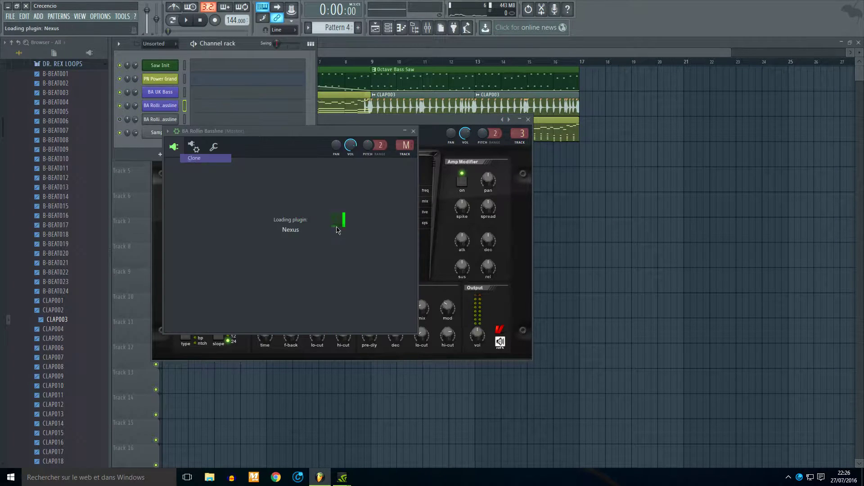
pyautogui.click(367, 217)
pyautogui.press('w')
pyautogui.click(379, 211)
pyautogui.press('w')
pyautogui.scroll(10, 380, 215)
pyautogui.press('w')
pyautogui.click(514, 131)
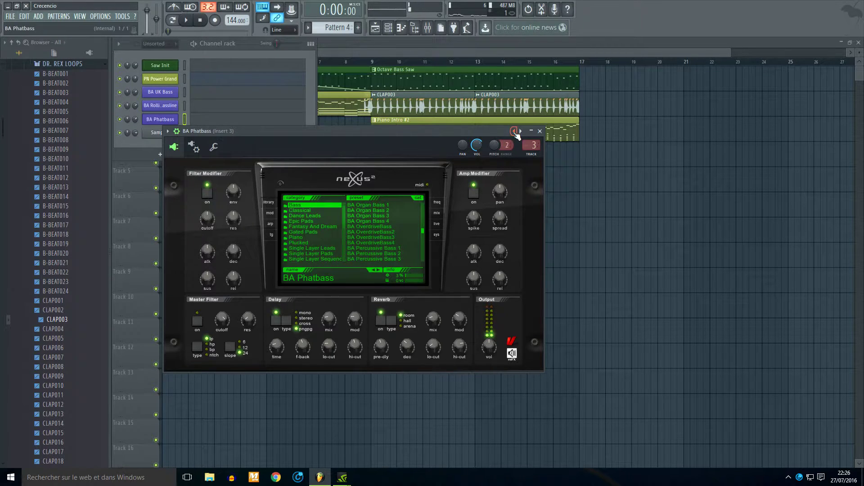
# - Insert a Layer channel and set the BA UK Bass, BA Rollin Bassline and BA Phatbass channels as its children
pyautogui.rightClick(176, 91)
pyautogui.moveTo(209, 126)
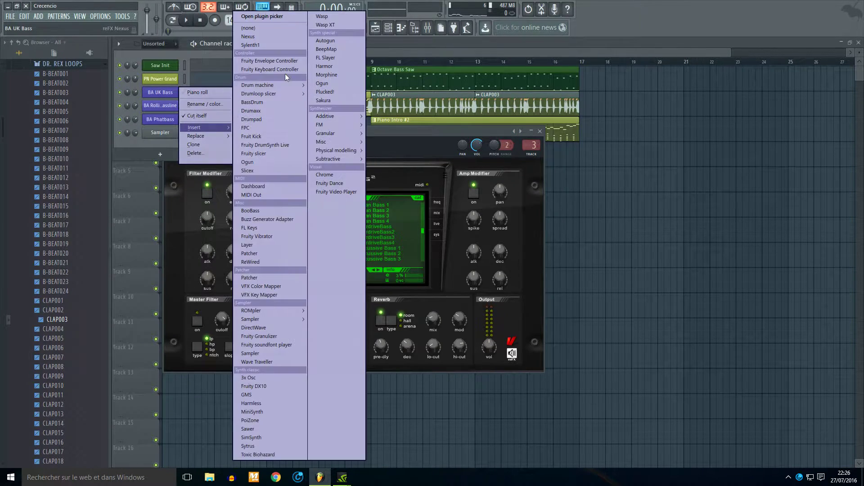
pyautogui.click(251, 245)
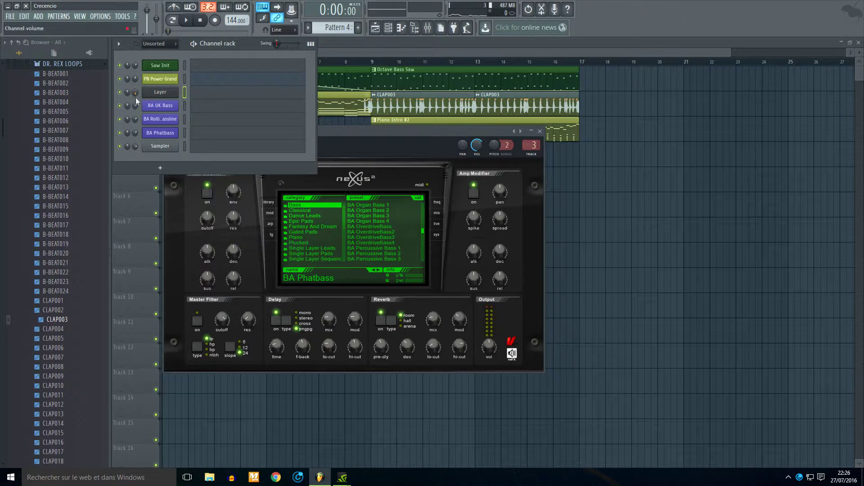
pyautogui.click(170, 94)
pyautogui.rightClick(185, 106)
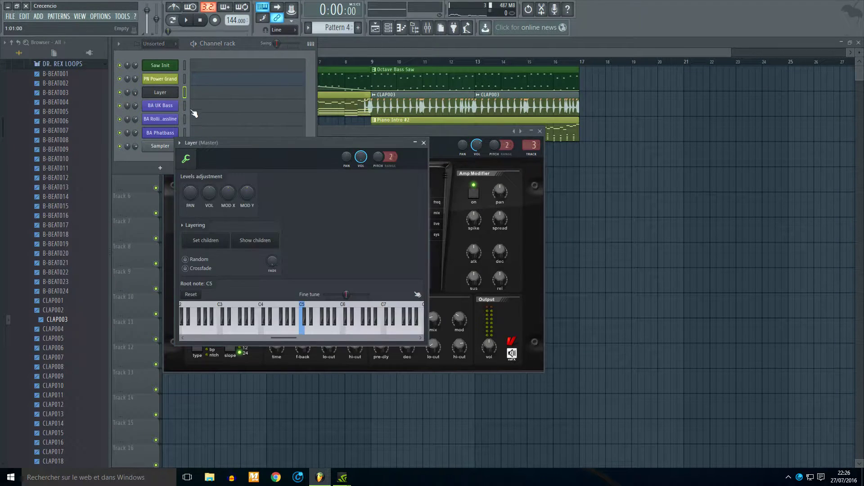
pyautogui.rightClick(185, 120)
pyautogui.rightClick(185, 131)
pyautogui.click(221, 240)
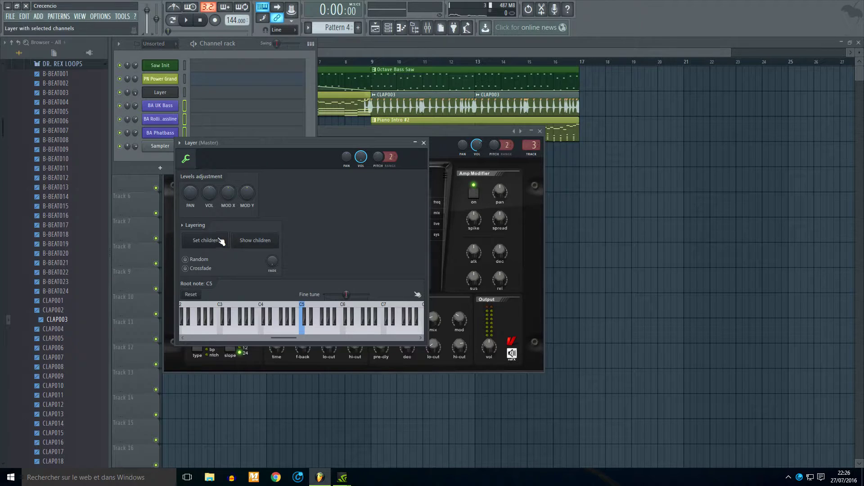
# - Open the Layer channel's piano roll and try out bass notes between C5 and F5, erasing each placed note
pyautogui.click(196, 95)
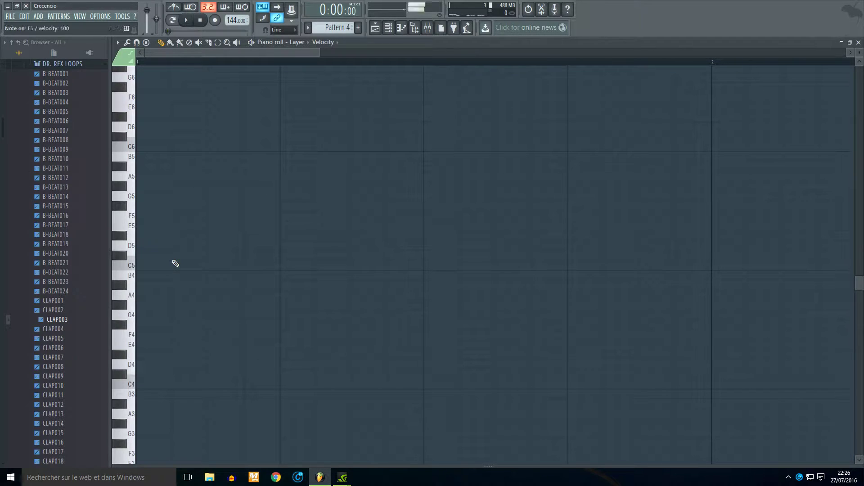
pyautogui.click(134, 161)
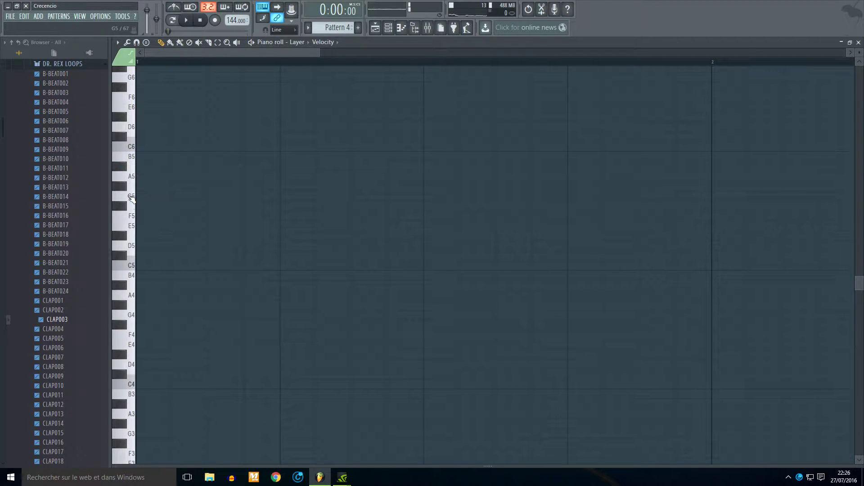
pyautogui.click(133, 269)
pyautogui.click(153, 268)
pyautogui.rightClick(154, 268)
pyautogui.click(152, 267)
pyautogui.rightClick(154, 268)
pyautogui.click(151, 266)
pyautogui.click(135, 268)
pyautogui.click(154, 259)
pyautogui.rightClick(143, 257)
pyautogui.click(144, 247)
pyautogui.rightClick(144, 248)
pyautogui.click(143, 237)
pyautogui.moveTo(143, 238); pyautogui.dragTo(133, 212)
pyautogui.scroll(-3, 175, 229)
pyautogui.rightClick(144, 219)
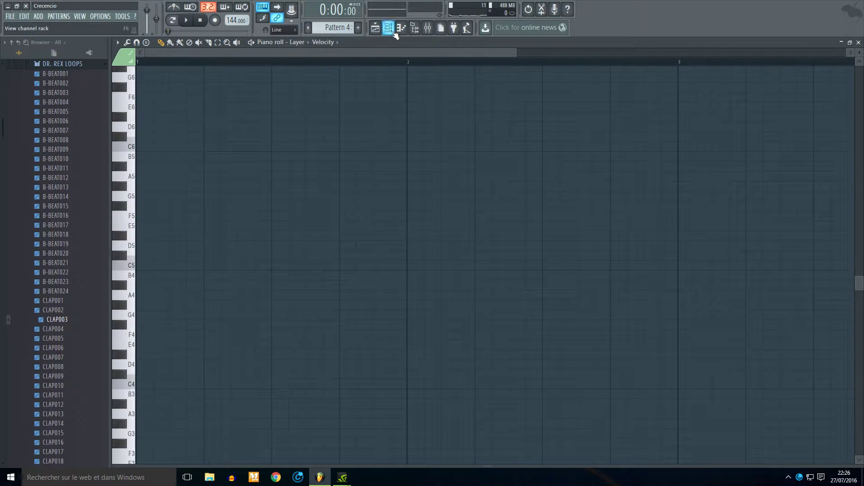
# - Write a one-bar B4 note at bar 1, followed by half-bar G4 and A4 notes in bar 2 of the Layer pattern
pyautogui.hotkey('ctrl', 'v')
pyautogui.press('Delete')
pyautogui.moveTo(144, 285)
pyautogui.mouseDown()
pyautogui.moveTo(145, 267)
pyautogui.moveTo(145, 275)
pyautogui.moveTo(405, 275)
pyautogui.mouseUp()
pyautogui.click(144, 269)
pyautogui.click(406, 319)
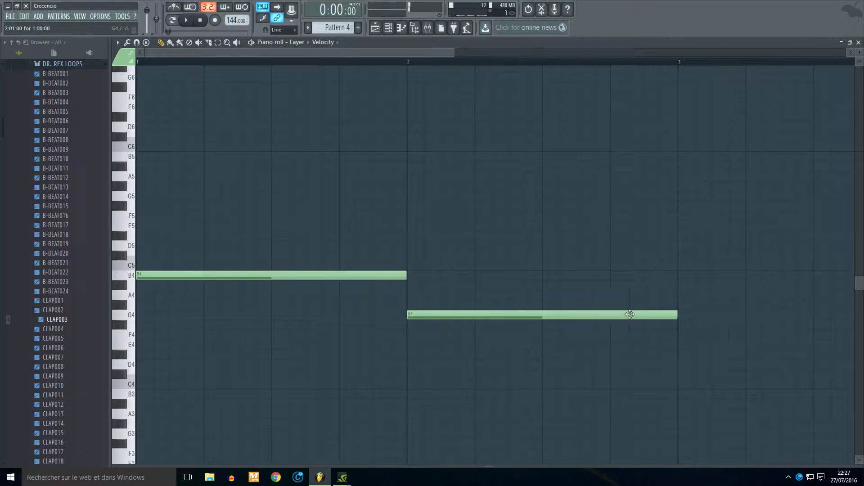
pyautogui.moveTo(677, 315); pyautogui.dragTo(526, 326)
pyautogui.moveTo(544, 289); pyautogui.dragTo(546, 303)
# - Duplicate the two-bar B4, G4, A4 phrase until it fills eight bars of the Layer pattern
pyautogui.scroll(-2, 581, 274)
pyautogui.moveTo(620, 241); pyautogui.dragTo(152, 362)
pyautogui.moveTo(157, 277); pyautogui.dragTo(481, 271)
pyautogui.scroll(-2, 572, 249)
pyautogui.moveTo(604, 231)
pyautogui.mouseDown()
pyautogui.moveTo(326, 354)
pyautogui.moveTo(157, 347)
pyautogui.mouseUp()
pyautogui.moveTo(158, 275); pyautogui.dragTo(567, 273)
# - Rename mixer insert 2 as Piano and give it an olive-yellow colour
pyautogui.click(428, 28)
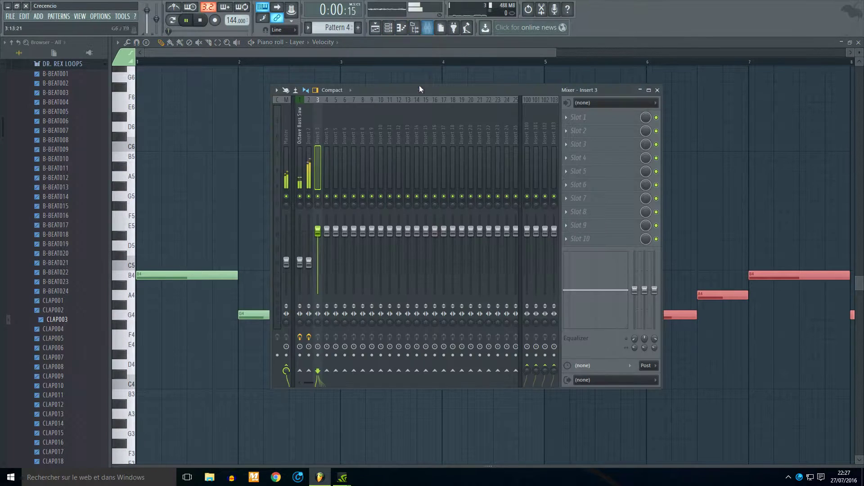
pyautogui.click(309, 125)
pyautogui.rightClick(307, 123)
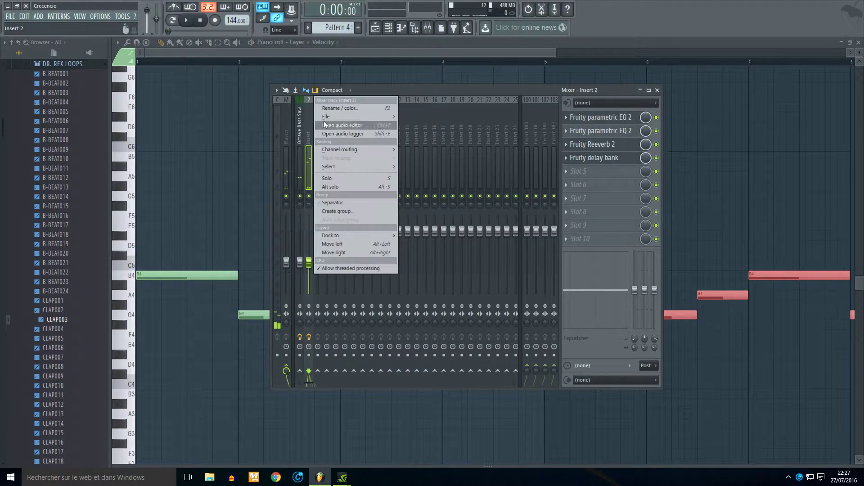
pyautogui.click(320, 122)
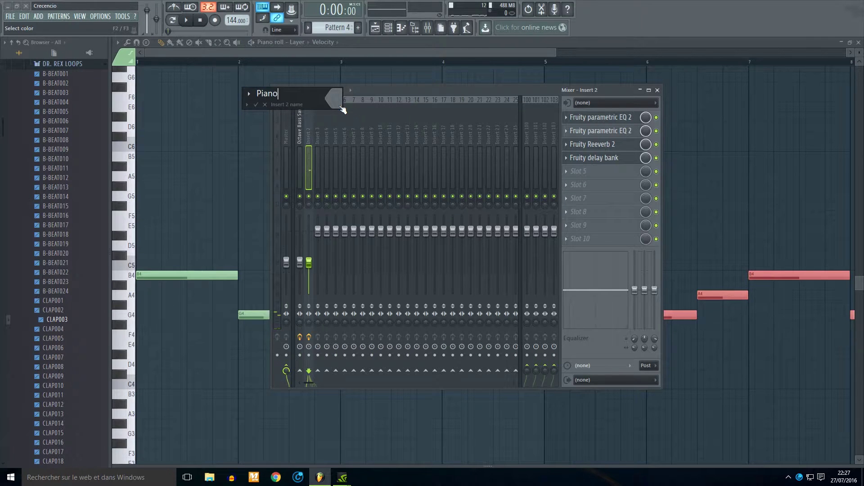
pyautogui.click(343, 110)
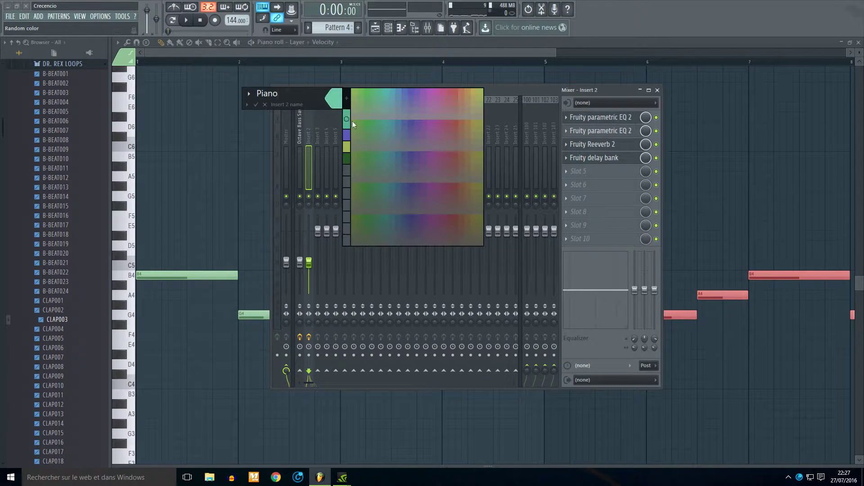
pyautogui.click(347, 143)
# - Rename mixer insert 3 as Bass Sidechain and give it a blue-violet colour
pyautogui.click(320, 125)
pyautogui.rightClick(320, 126)
pyautogui.click(339, 115)
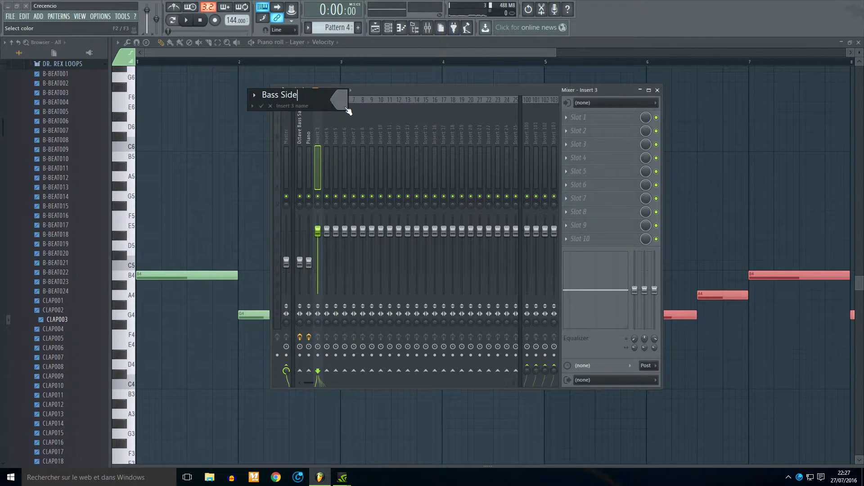
pyautogui.click(346, 109)
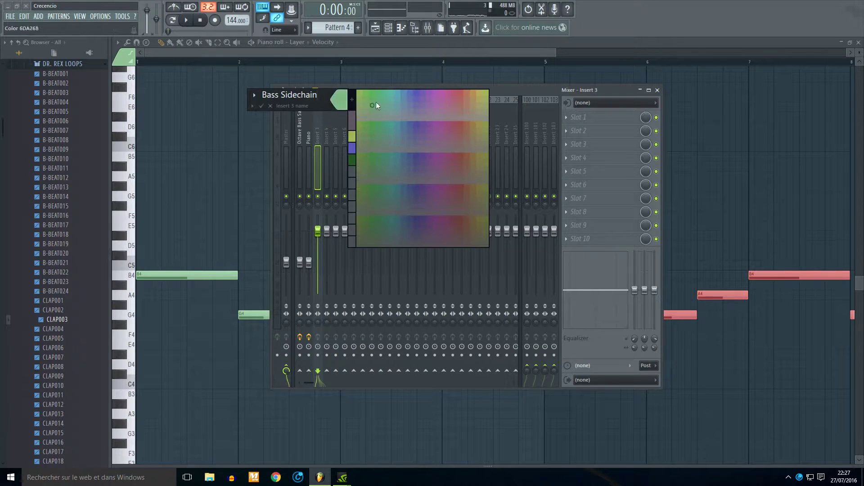
pyautogui.click(418, 92)
pyautogui.press('Return')
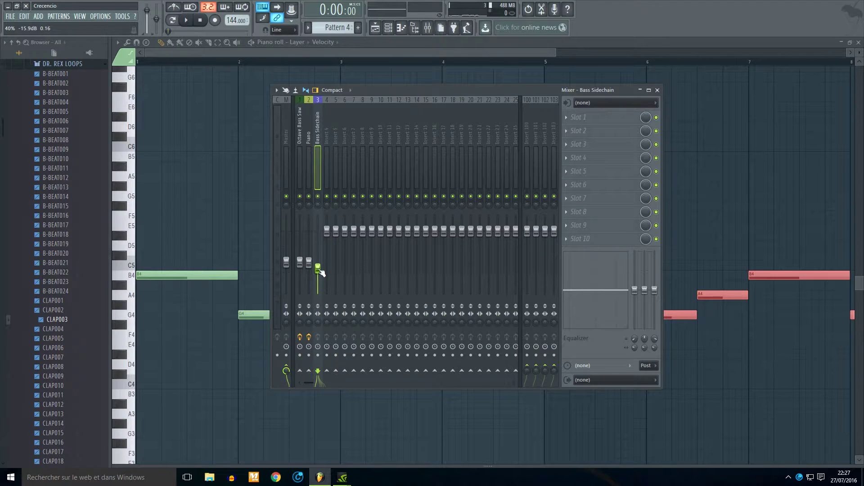
# - Add Fruity Parametric EQ 2 to the Bass Sidechain track's first slot and raise band 1 to about +8 dB near 200 Hz during playback
pyautogui.click(595, 119)
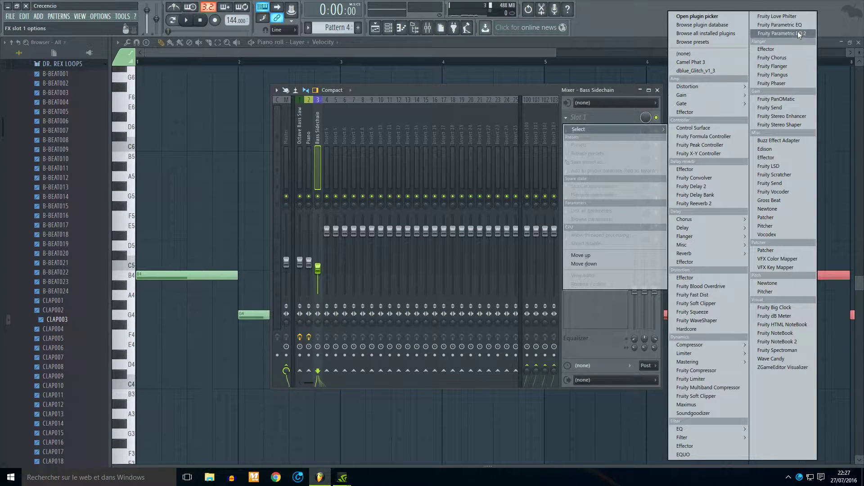
pyautogui.click(798, 32)
pyautogui.click(186, 20)
pyautogui.moveTo(200, 224); pyautogui.dragTo(259, 188)
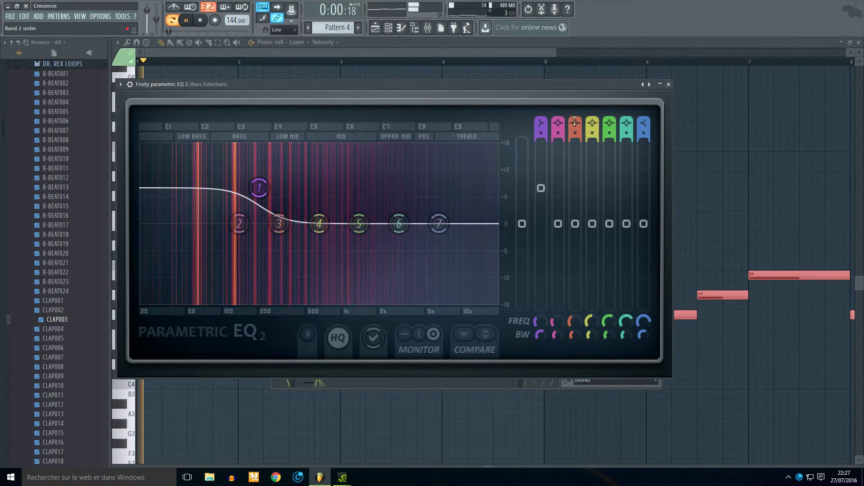
pyautogui.click(668, 85)
# - Add a second Fruity Parametric EQ 2 to slot 2 of the Bass Sidechain track and load its 3 bands preset
pyautogui.click(595, 132)
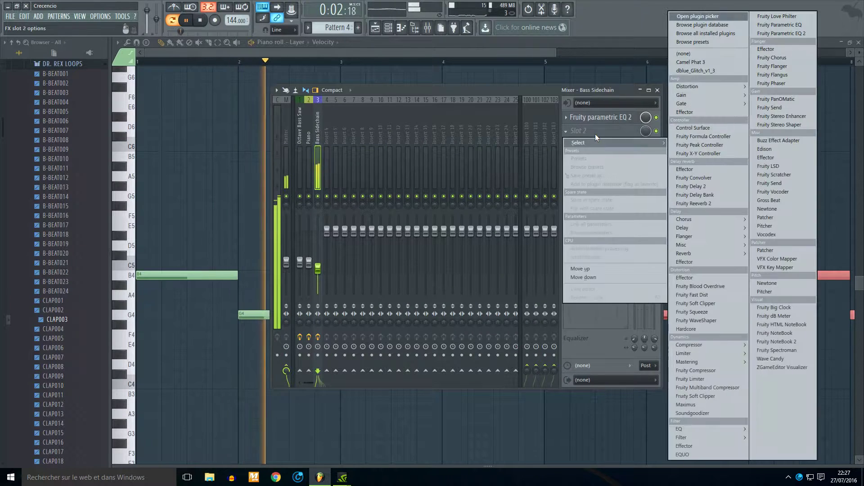
pyautogui.click(781, 33)
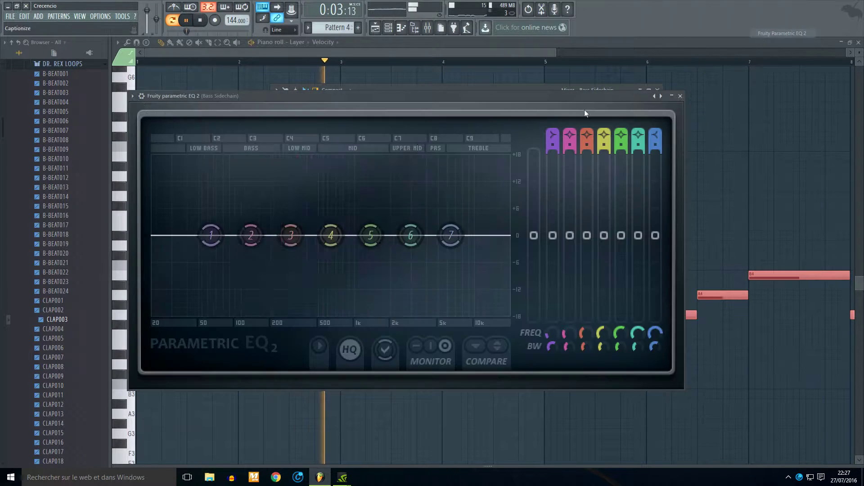
pyautogui.click(133, 96)
pyautogui.moveTo(201, 124)
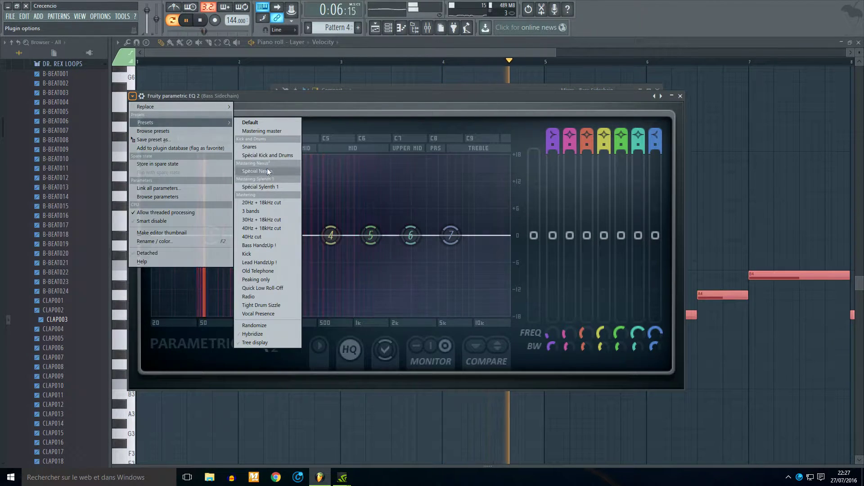
pyautogui.click(268, 210)
pyautogui.click(680, 95)
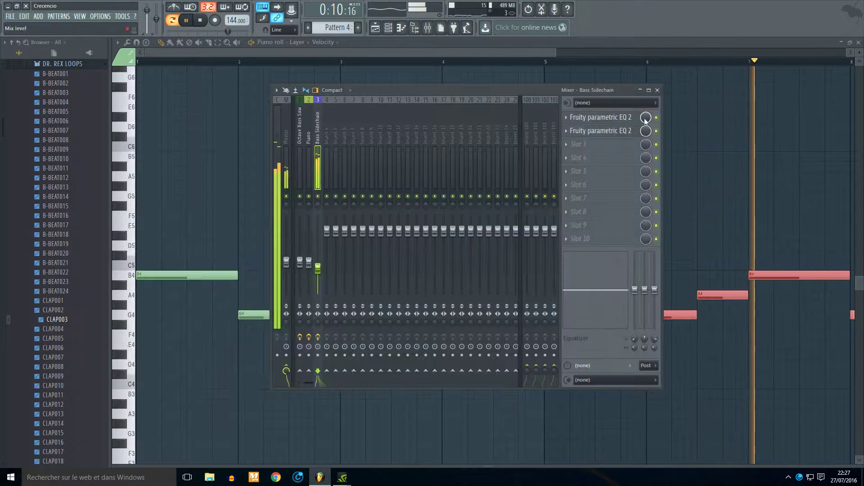
# - Add EQUO to slot 3 of the Bass Sidechain track and load its Bass HandzUp ! preset
pyautogui.click(594, 144)
pyautogui.click(694, 456)
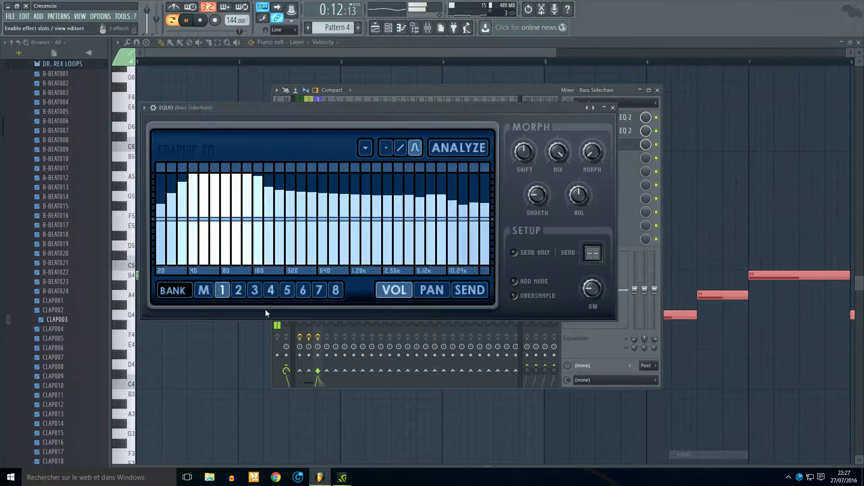
pyautogui.click(144, 107)
pyautogui.moveTo(225, 134)
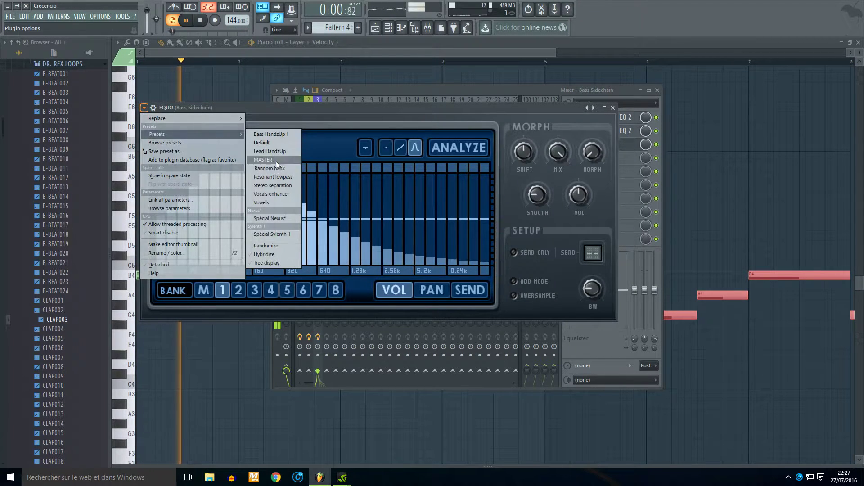
pyautogui.click(277, 137)
pyautogui.click(612, 107)
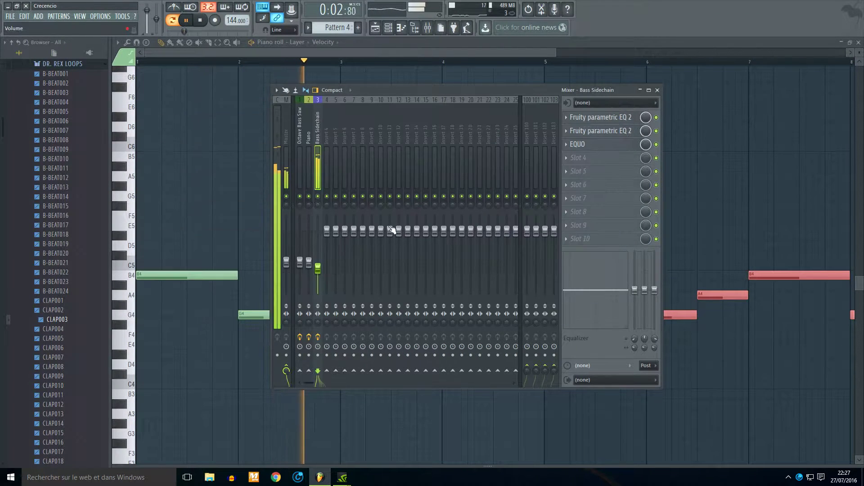
# - Lower the Bass Sidechain track's volume to 31% and add Fruity Reeverb 2 to its fourth slot
pyautogui.moveTo(318, 267); pyautogui.dragTo(318, 273)
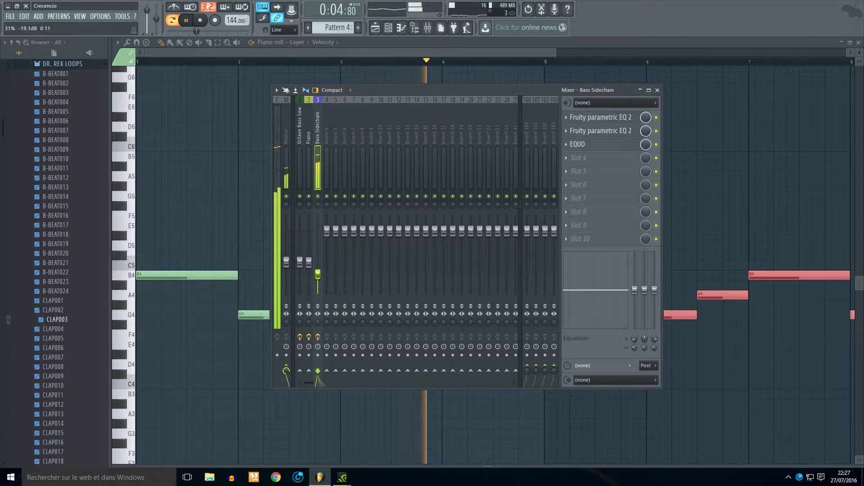
pyautogui.click(576, 157)
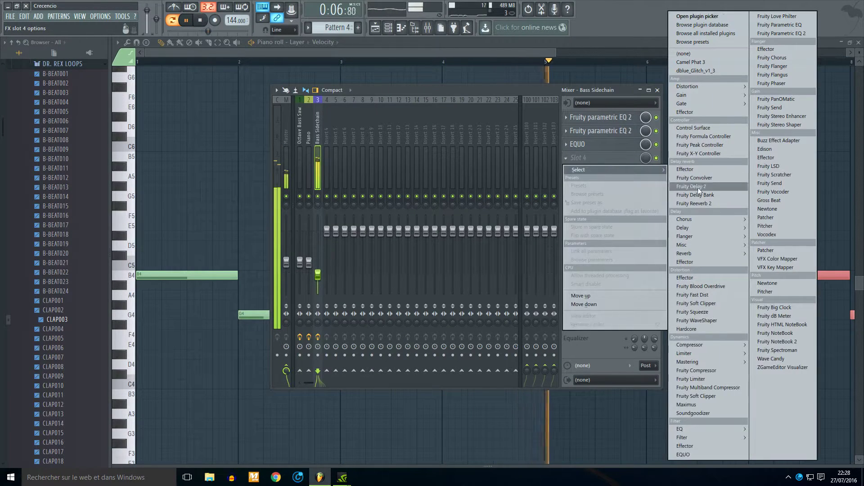
pyautogui.click(694, 204)
pyautogui.click(589, 171)
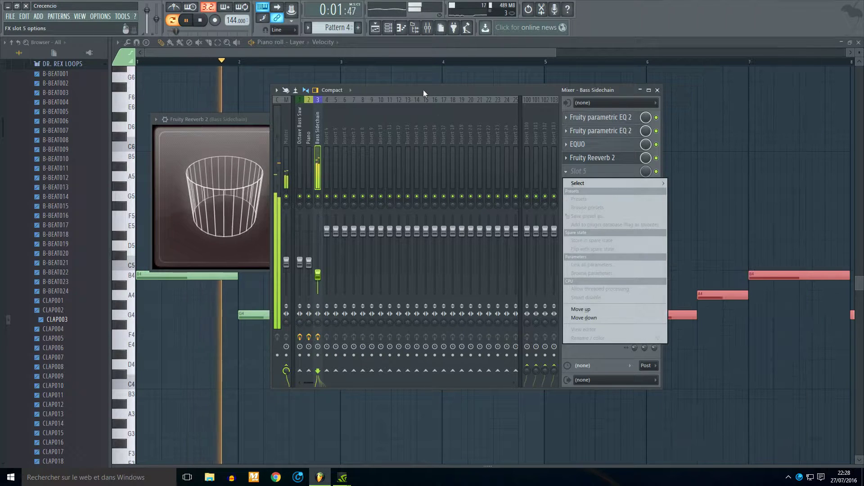
pyautogui.click(423, 90)
pyautogui.press('space')
# - Create an automation clip for the Bass Sidechain track's volume and show it in the playlist
pyautogui.rightClick(318, 273)
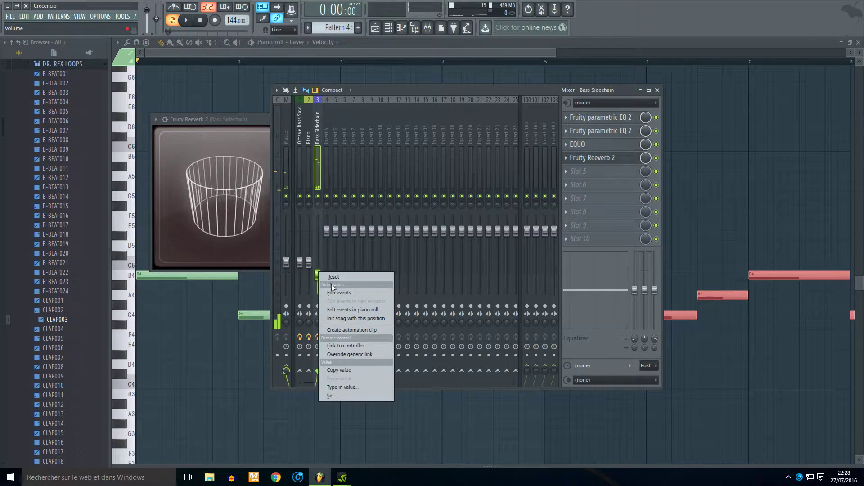
pyautogui.click(344, 328)
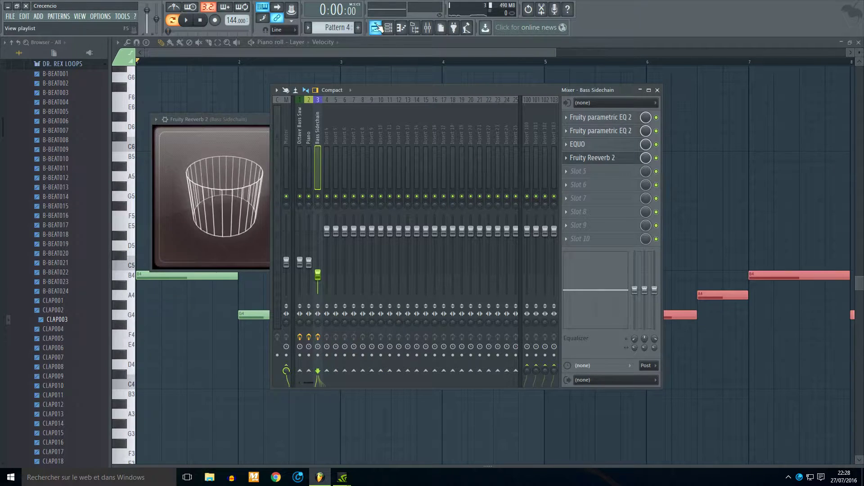
pyautogui.click(378, 27)
# - Copy the 24% value of the volume envelope's first point and paste it into a new point at the start of bar 9
pyautogui.rightClick(163, 188)
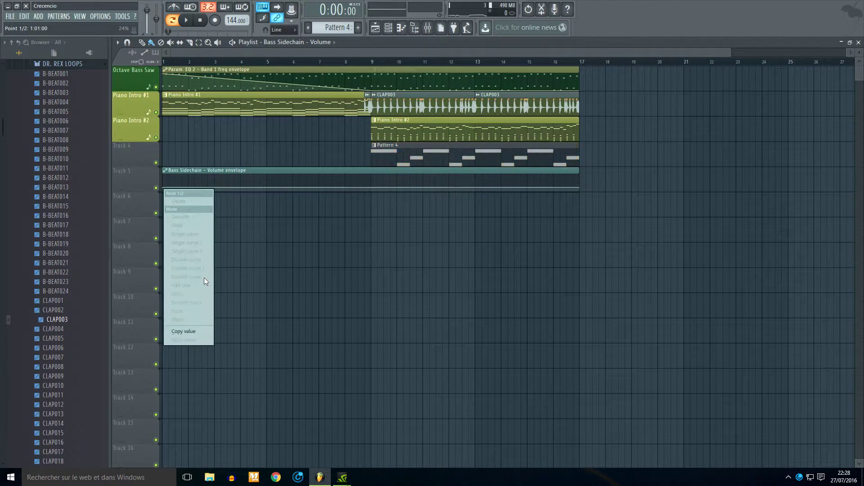
pyautogui.click(184, 331)
pyautogui.scroll(10, 396, 257)
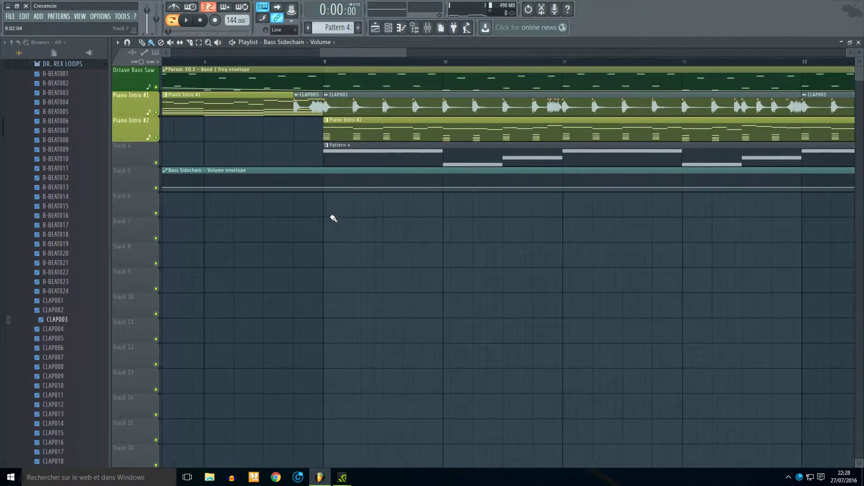
pyautogui.rightClick(318, 185)
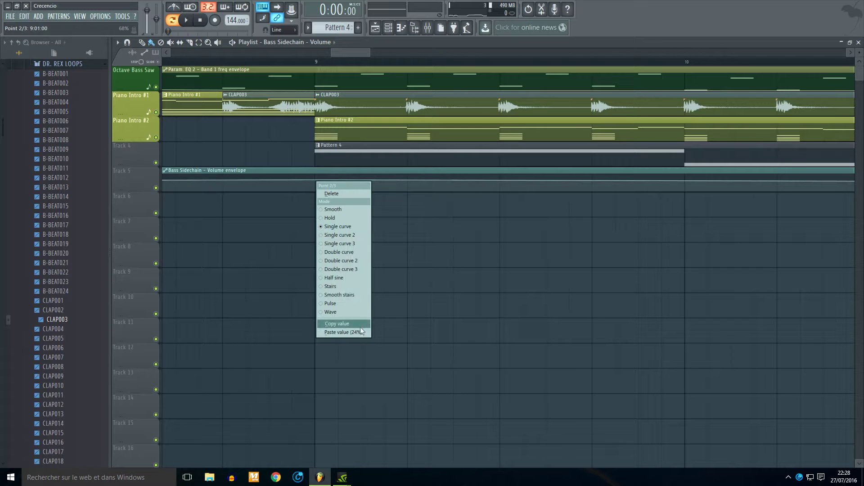
pyautogui.click(360, 328)
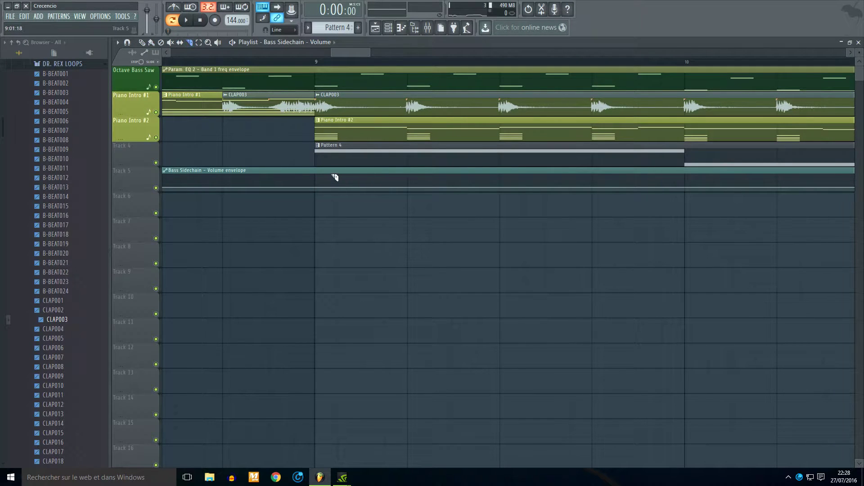
# - Slice the Bass Sidechain volume envelope at bar 9 and remove the part before it
pyautogui.click(152, 44)
pyautogui.rightClick(225, 183)
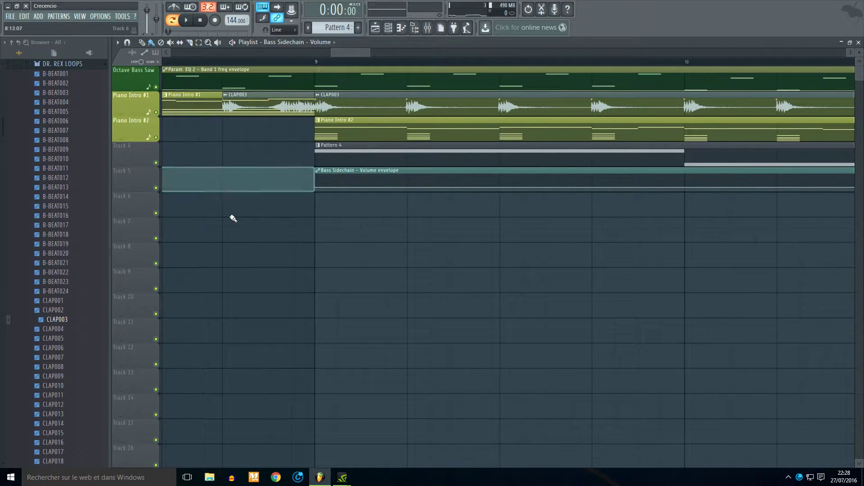
# - Shape the envelope's first beat to rise from near zero at bar 9 to 24% at 9:05, ending in a drop to near zero
pyautogui.scroll(3, 330, 198)
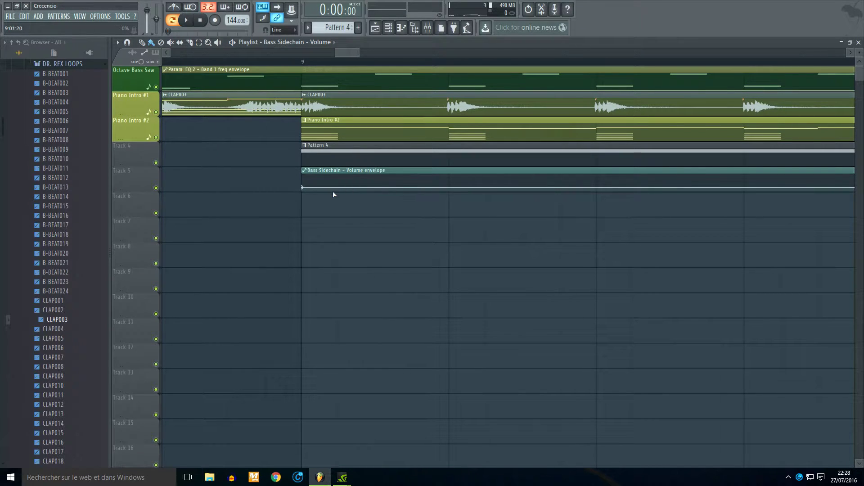
pyautogui.moveTo(303, 188); pyautogui.dragTo(303, 192)
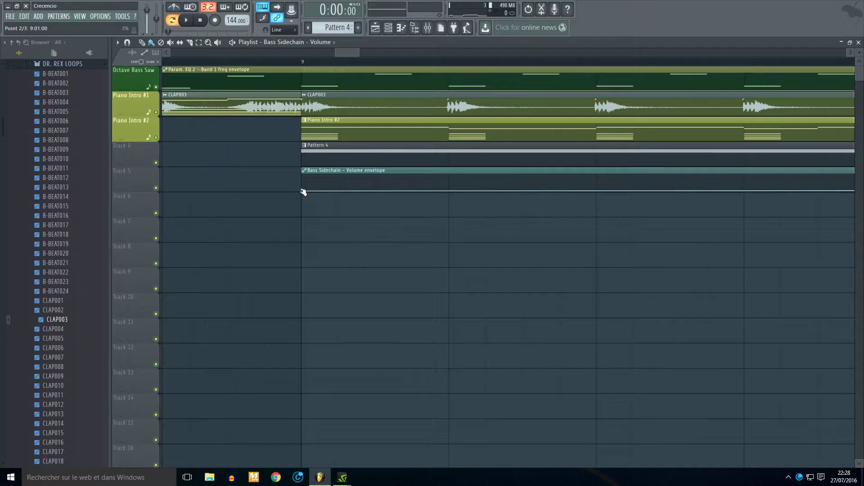
pyautogui.rightClick(449, 183)
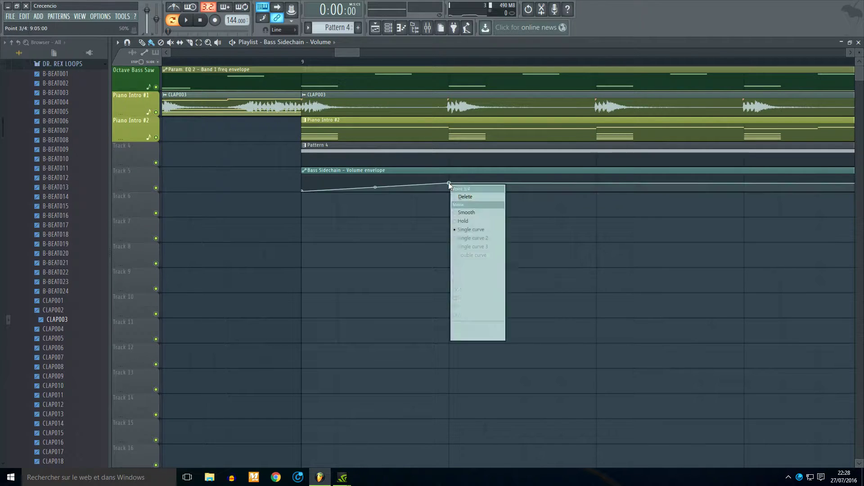
pyautogui.click(489, 337)
pyautogui.moveTo(449, 191); pyautogui.dragTo(454, 209)
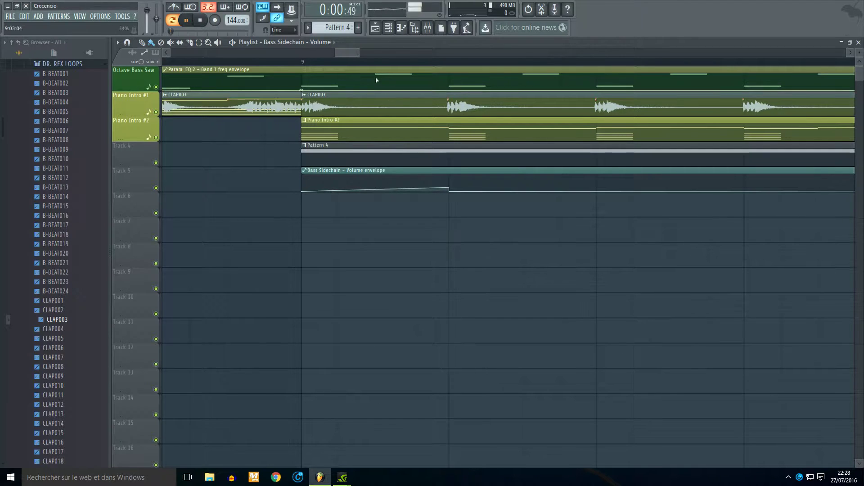
# - Add a 24% envelope point at 9:09 for the second beat's rise and audition the playlist from bar 9
pyautogui.click(302, 61)
pyautogui.press('space')
pyautogui.press('space')
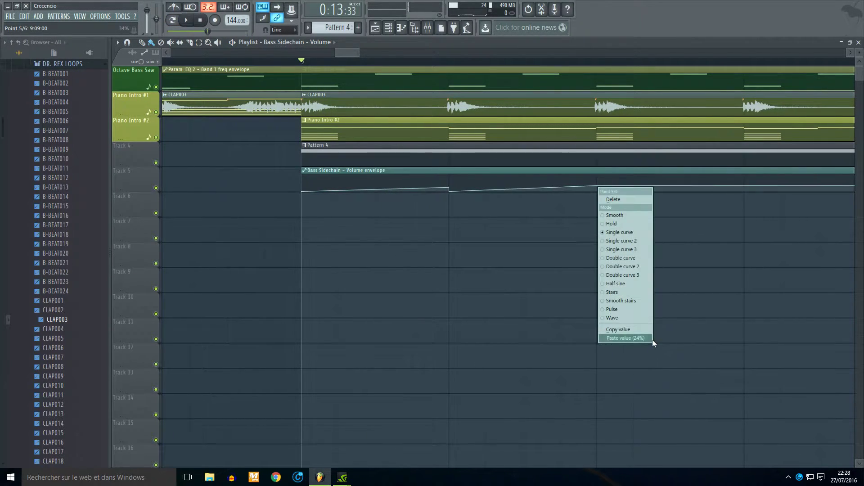
pyautogui.click(650, 339)
pyautogui.press('space')
pyautogui.press('space')
# - Drop the envelope to near zero at 9:09 and add a 24% point at 9:13 for the third beat's rise
pyautogui.scroll(-3, 580, 267)
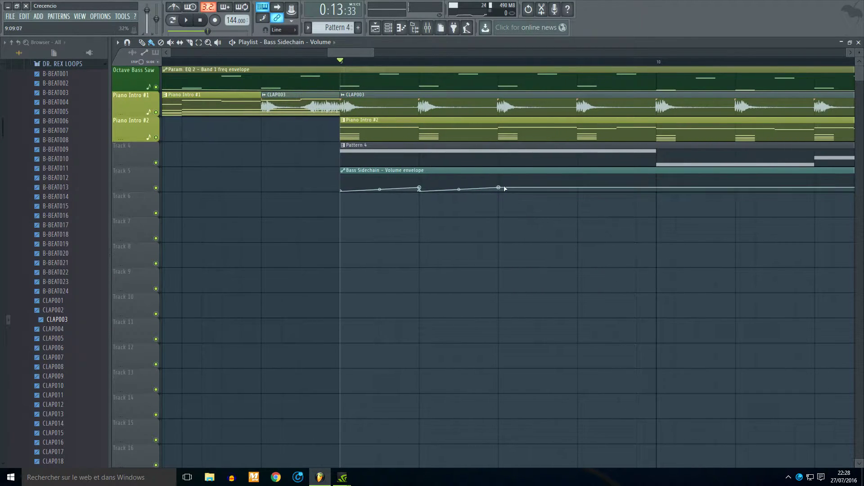
pyautogui.rightClick(500, 183)
pyautogui.moveTo(499, 184); pyautogui.dragTo(500, 192)
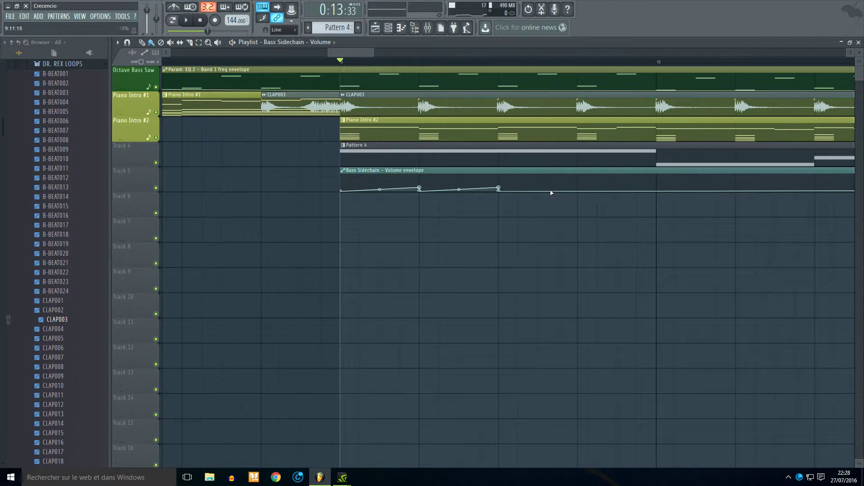
pyautogui.rightClick(579, 191)
pyautogui.click(625, 341)
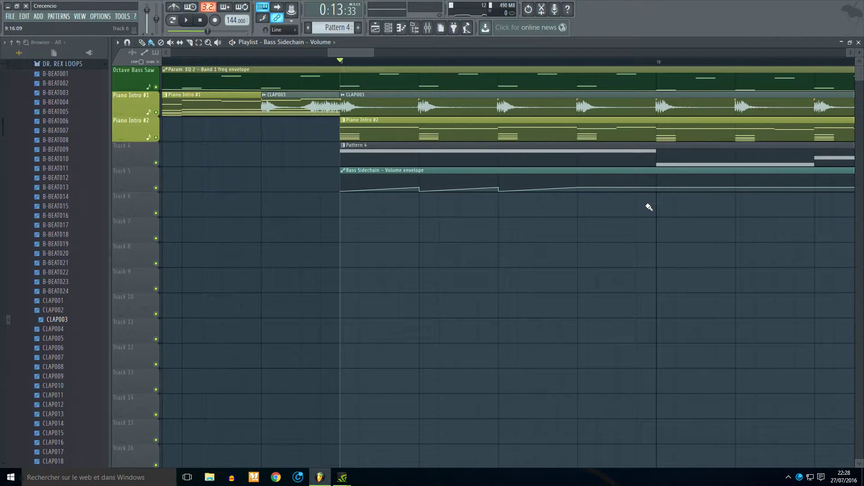
# - Shape the fourth beat's rise from near zero at 9:13 to 24% at bar 10 and remove the envelope beyond it
pyautogui.rightClick(579, 184)
pyautogui.moveTo(579, 185); pyautogui.dragTo(582, 203)
pyautogui.rightClick(658, 184)
pyautogui.rightClick(658, 185)
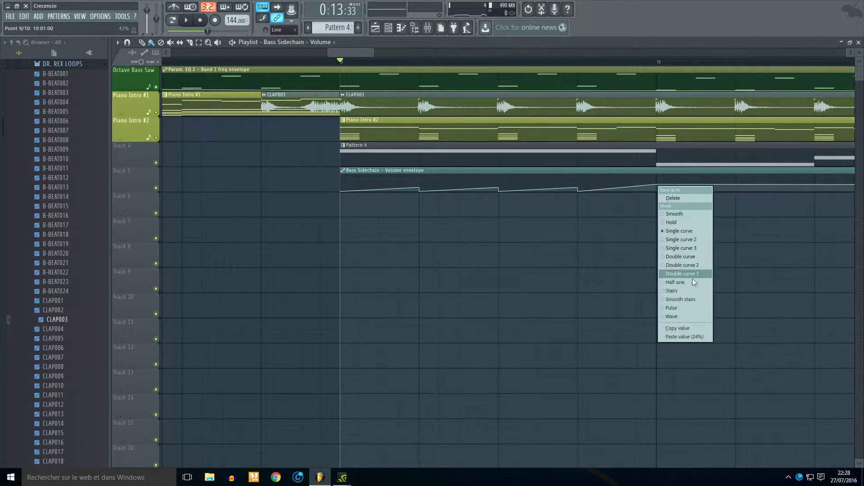
pyautogui.click(698, 337)
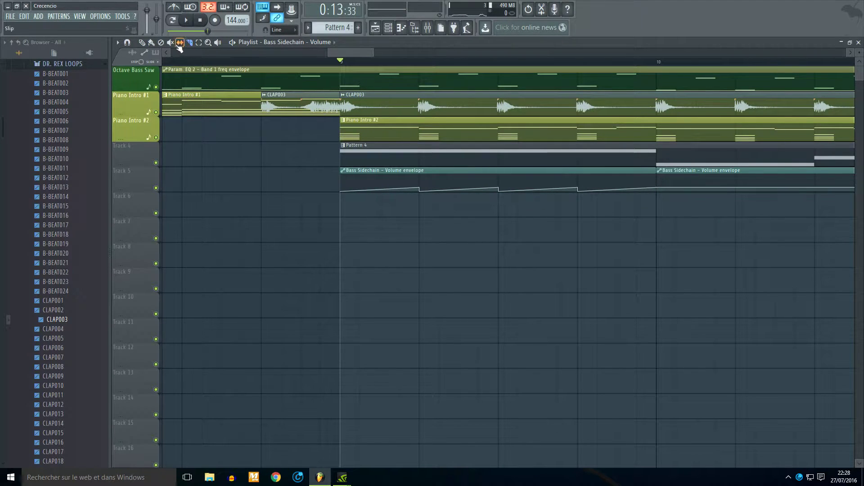
pyautogui.rightClick(686, 186)
pyautogui.scroll(-5, 689, 252)
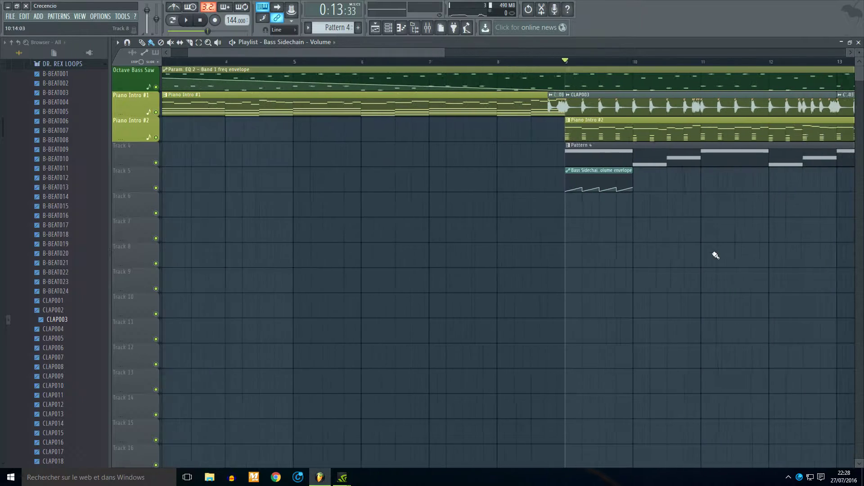
# - Solo Track 4 and Track 5 and play the playlist to hear the bass with its volume envelope
pyautogui.scroll(2, 703, 257)
pyautogui.rightClick(156, 163)
pyautogui.click(156, 188)
pyautogui.press('space')
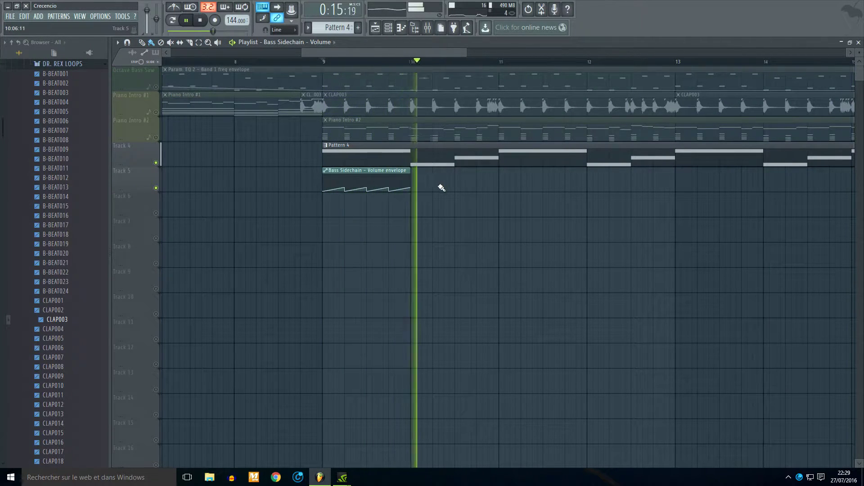
# - Repeat the one-bar Bass Sidechain volume envelope clip on Track 5 for every bar from 10 through 16
pyautogui.moveTo(414, 187); pyautogui.dragTo(679, 191)
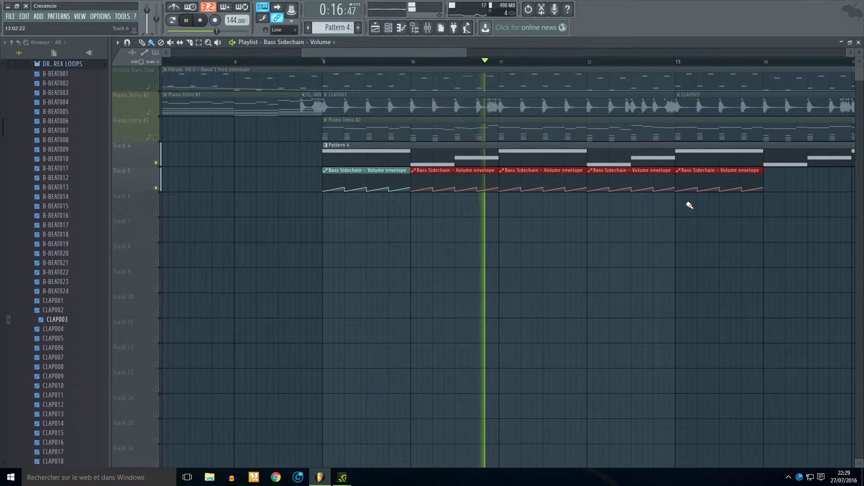
pyautogui.click(773, 188)
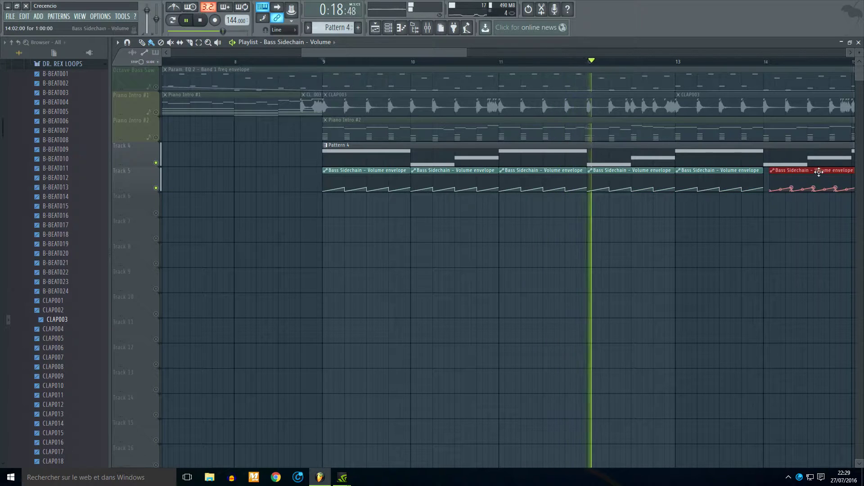
pyautogui.scroll(-3, 524, 212)
pyautogui.scroll(3, 436, 195)
pyautogui.click(365, 209)
pyautogui.click(379, 189)
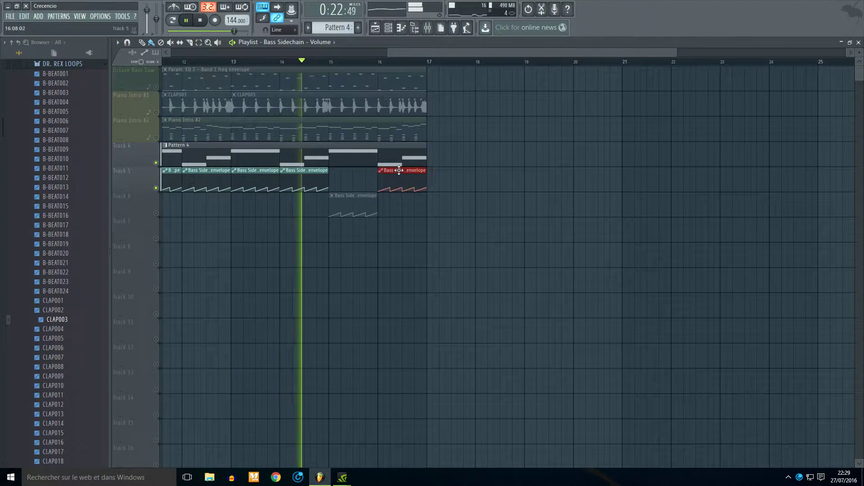
pyautogui.scroll(3, 351, 205)
pyautogui.moveTo(344, 192); pyautogui.dragTo(344, 167)
pyautogui.scroll(-5, 189, 216)
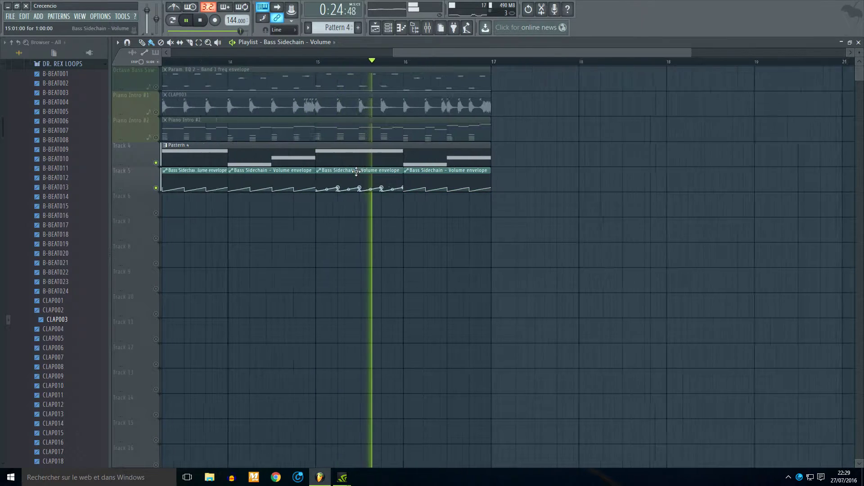
pyautogui.scroll(5, 401, 232)
# - Raise the envelope's first peak at 9:05 to 47% while auditioning it, and copy that point's value
pyautogui.press('space')
pyautogui.press('space')
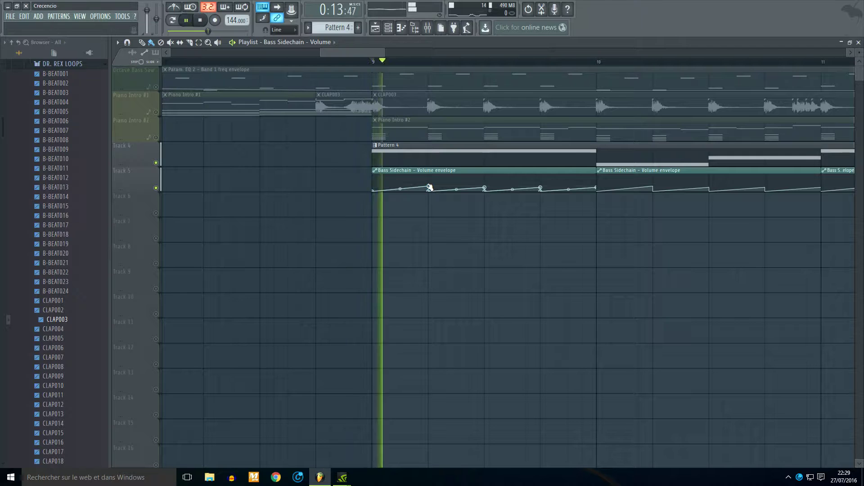
pyautogui.press('space')
pyautogui.rightClick(428, 186)
pyautogui.click(416, 220)
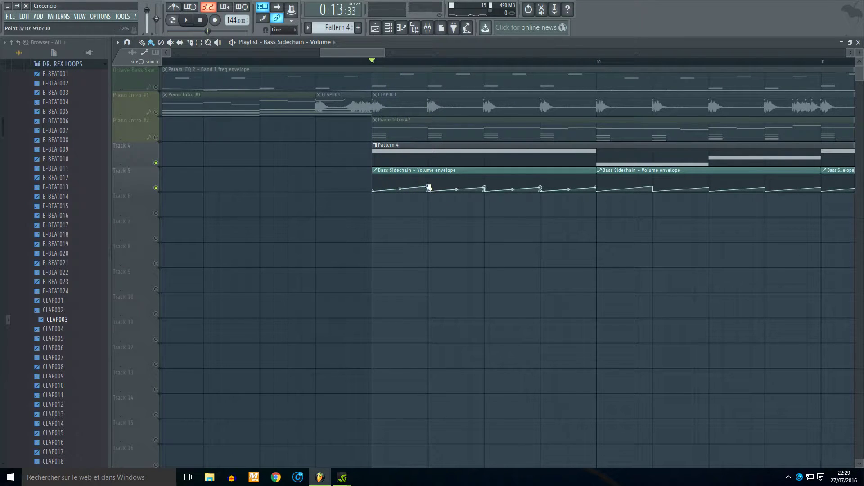
pyautogui.press('space')
pyautogui.press('space')
pyautogui.rightClick(429, 184)
pyautogui.click(450, 327)
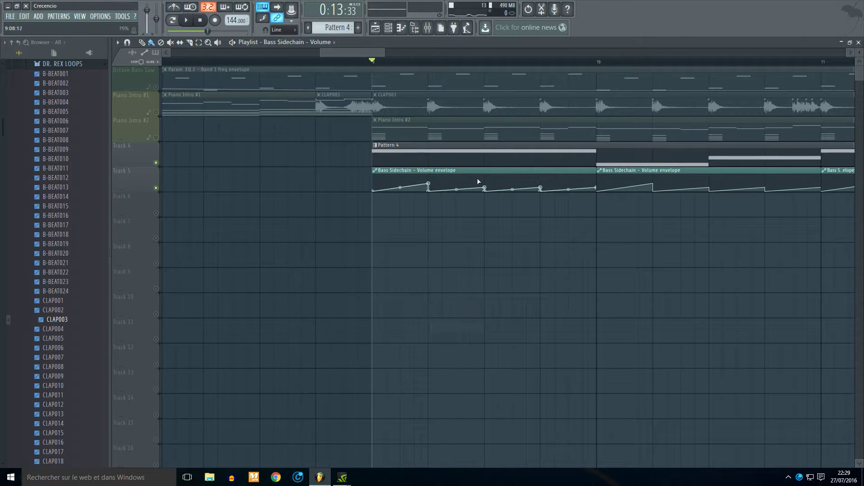
# - Paste the 47% value onto the envelope peaks at 9:09, 9:13 and the end of the bar
pyautogui.rightClick(485, 187)
pyautogui.click(526, 339)
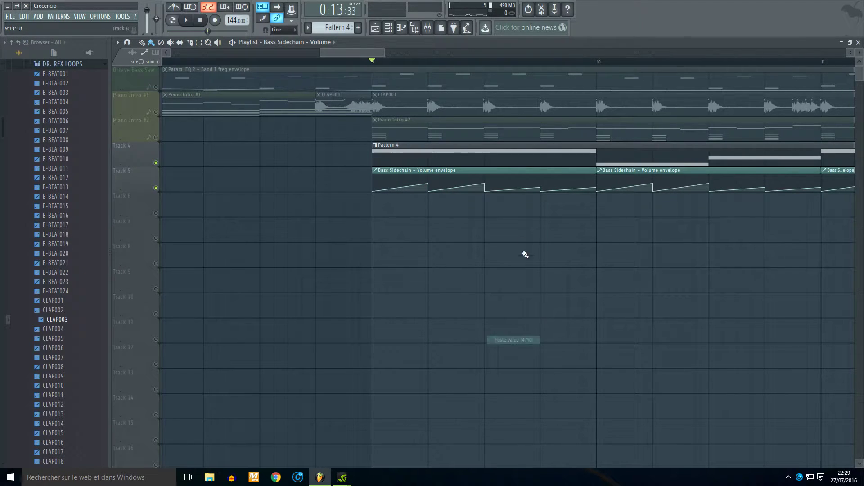
pyautogui.rightClick(538, 189)
pyautogui.click(568, 340)
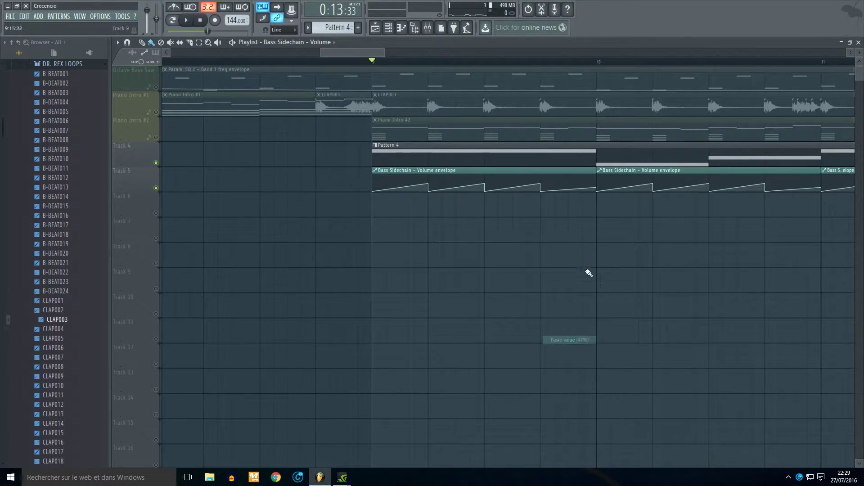
pyautogui.rightClick(598, 188)
pyautogui.click(625, 340)
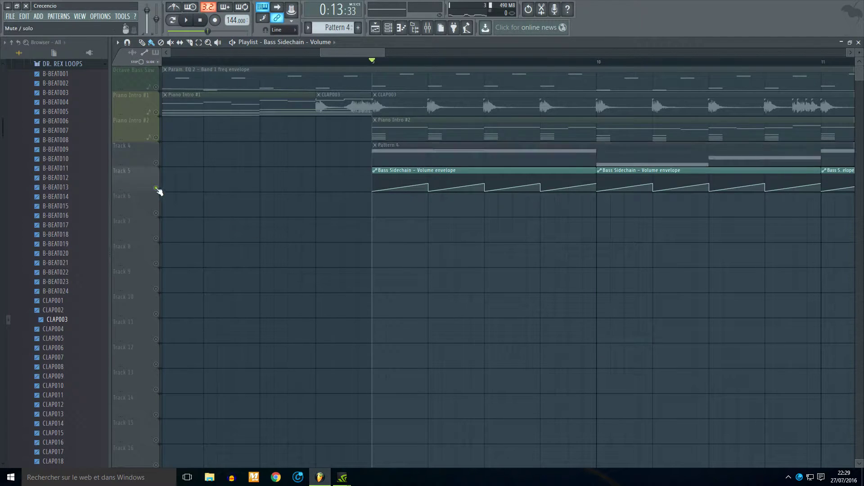
# - Unmute all playlist tracks and audition the full arrangement through the transition into bar 9
pyautogui.rightClick(156, 188)
pyautogui.scroll(-3, 204, 131)
pyautogui.click(220, 61)
pyautogui.press('space')
pyautogui.scroll(2, 286, 165)
pyautogui.scroll(-1, 344, 212)
pyautogui.scroll(-2, 535, 244)
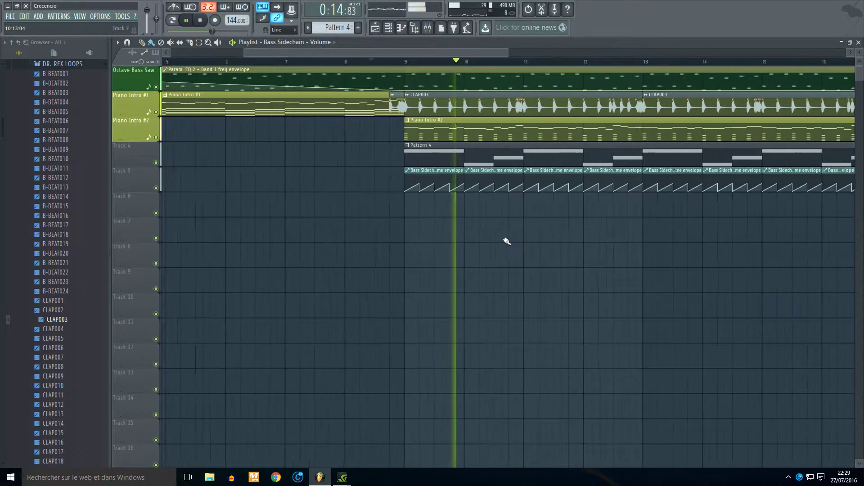
# - Move all Bass Sidechain volume envelope clips from Track 5 up onto Track 4 over Pattern 4 and stop playback
pyautogui.scroll(-2, 508, 242)
pyautogui.moveTo(712, 183); pyautogui.dragTo(446, 147)
pyautogui.scroll(3, 436, 178)
pyautogui.keyDown('ctrl'); pyautogui.click(394, 266); pyautogui.keyUp('ctrl')
pyautogui.press('space')
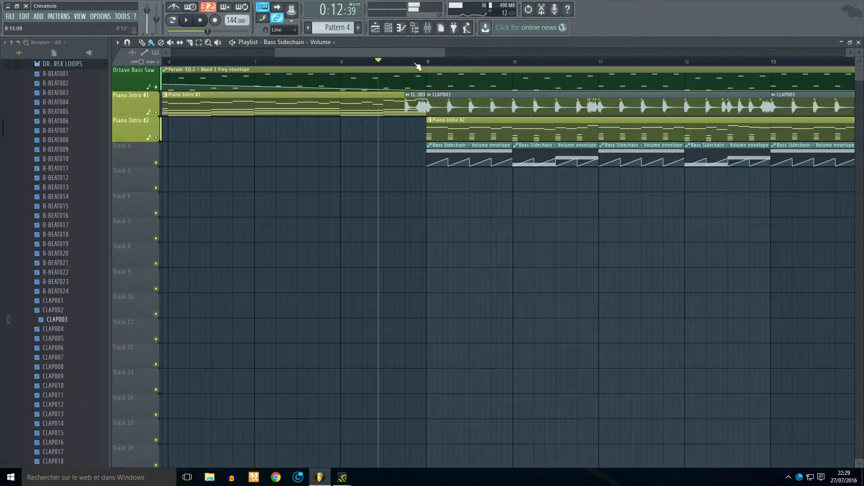
# - Rename Pattern 4 as Bass Sidechain, give it a purple color and close the channel rack
pyautogui.click(389, 29)
pyautogui.click(158, 44)
pyautogui.click(151, 55)
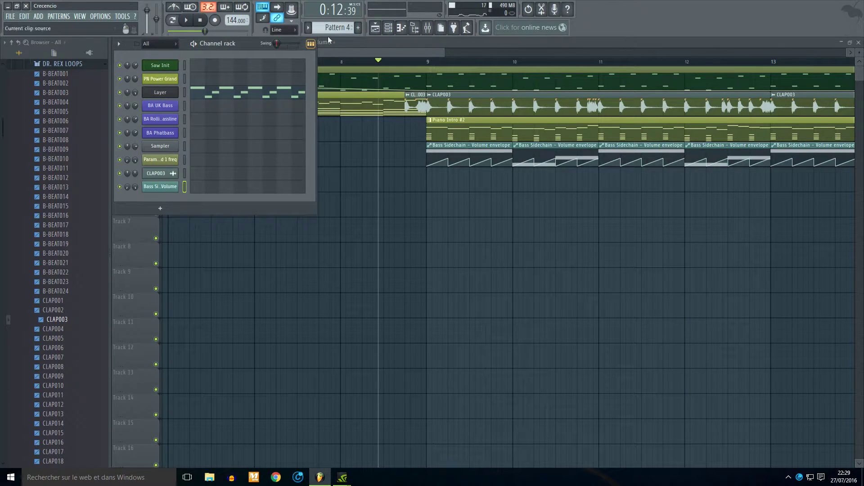
pyautogui.click(335, 27)
pyautogui.click(403, 66)
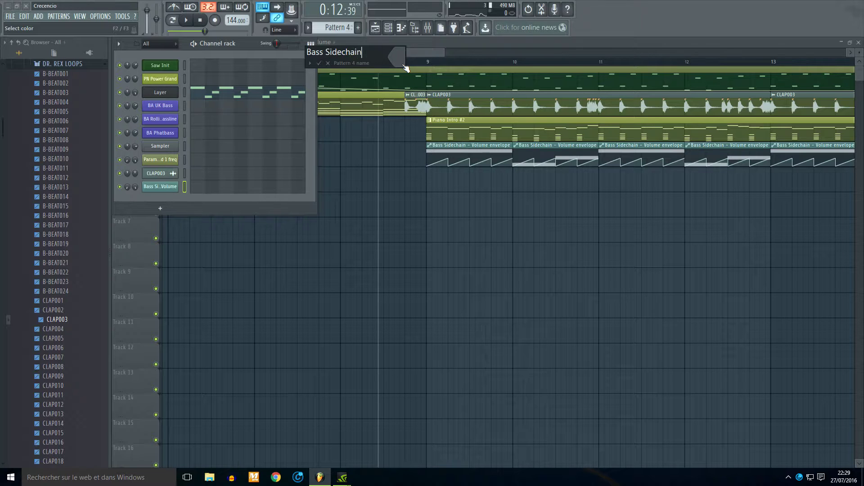
pyautogui.click(404, 65)
pyautogui.click(477, 49)
pyautogui.press('Return')
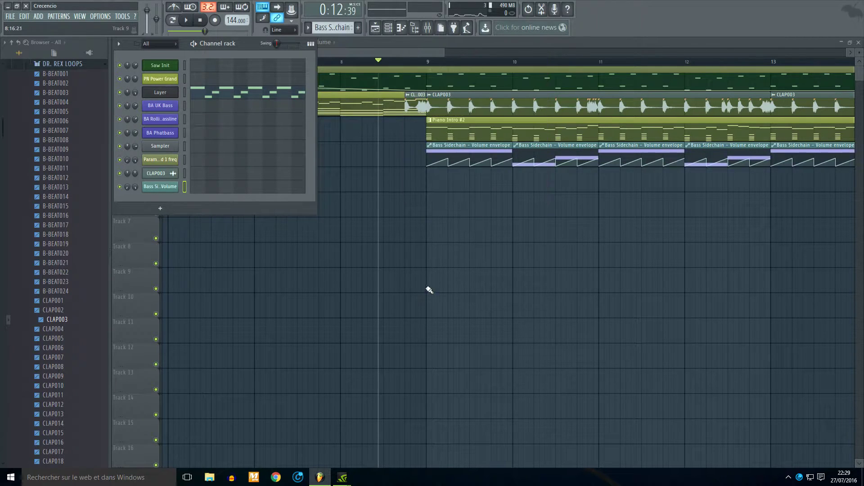
pyautogui.rightClick(428, 288)
# - Try to name Track 4 after the Bass Sidechain pattern by moving the first envelope clip aside and shifting the pattern earlier
pyautogui.moveTo(463, 155); pyautogui.dragTo(464, 180)
pyautogui.rightClick(126, 146)
pyautogui.click(147, 155)
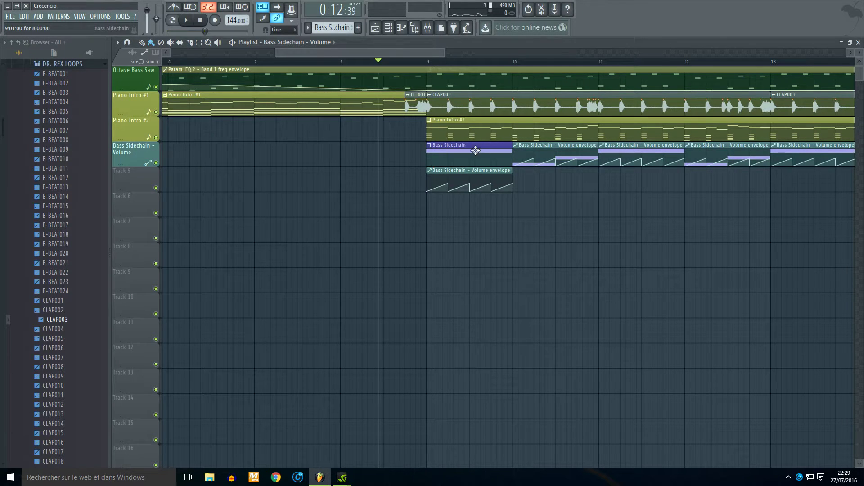
pyautogui.moveTo(477, 151); pyautogui.dragTo(315, 154)
pyautogui.rightClick(127, 145)
pyautogui.click(143, 155)
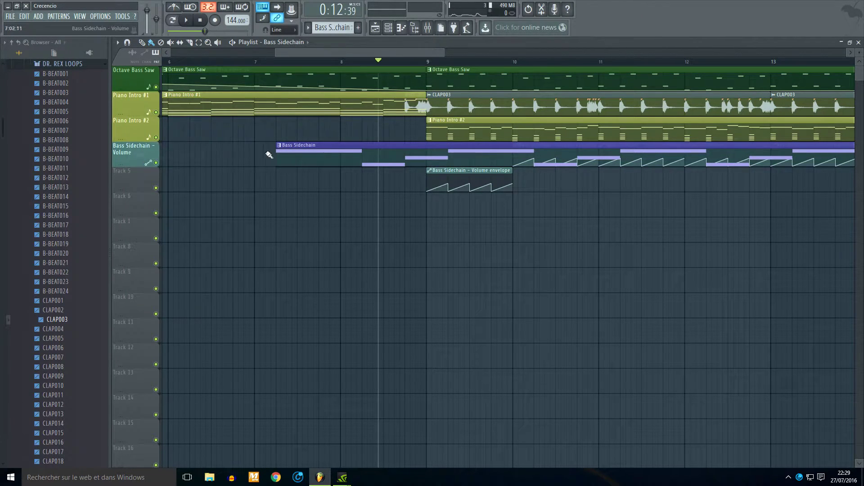
# - Move the remaining envelope clips off Track 4 and name and color the track after the Bass Sidechain pattern
pyautogui.hscroll(-8, 266, 156)
pyautogui.rightClick(131, 143)
pyautogui.click(149, 155)
pyautogui.scroll(-5, 291, 184)
pyautogui.moveTo(521, 156); pyautogui.dragTo(365, 181)
pyautogui.scroll(1, 373, 155)
pyautogui.scroll(2, 373, 155)
pyautogui.rightClick(143, 143)
pyautogui.click(152, 155)
# - Return the Bass Sidechain pattern to bar 9, put all envelope clips back over it and audition the result
pyautogui.moveTo(242, 164); pyautogui.dragTo(566, 156)
pyautogui.moveTo(662, 217); pyautogui.dragTo(301, 185)
pyautogui.moveTo(313, 157); pyautogui.dragTo(315, 158)
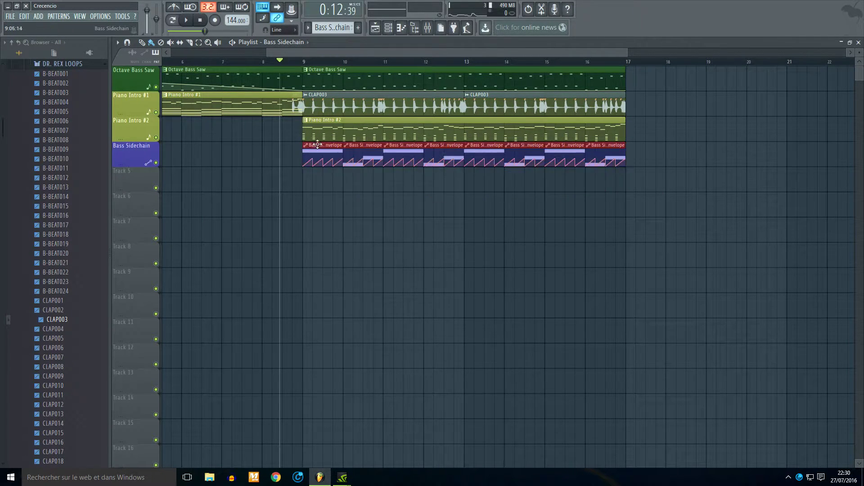
pyautogui.press('space')
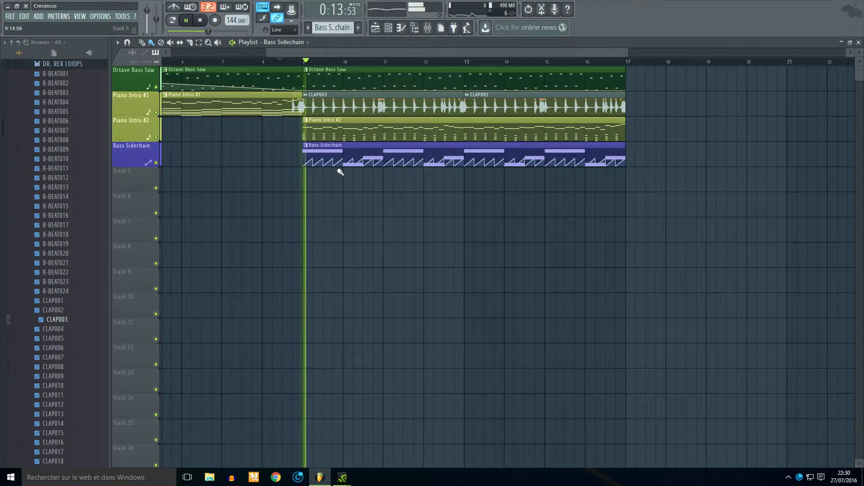
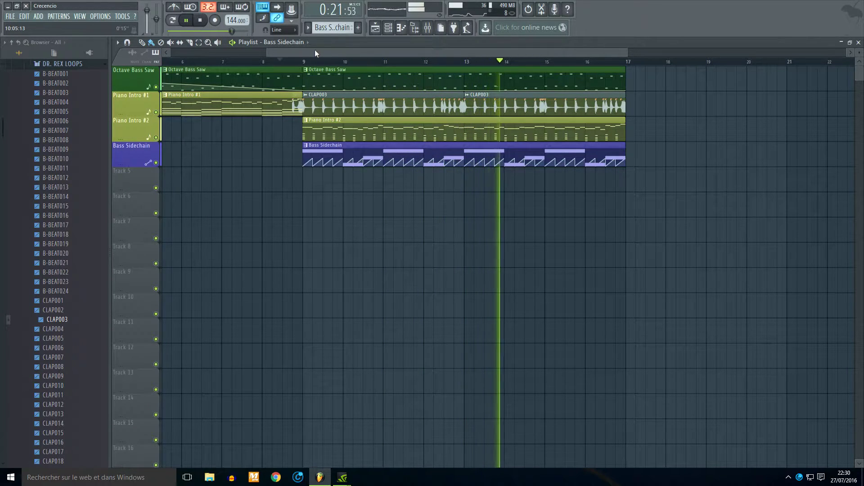
pyautogui.press('space')
pyautogui.click(205, 25)
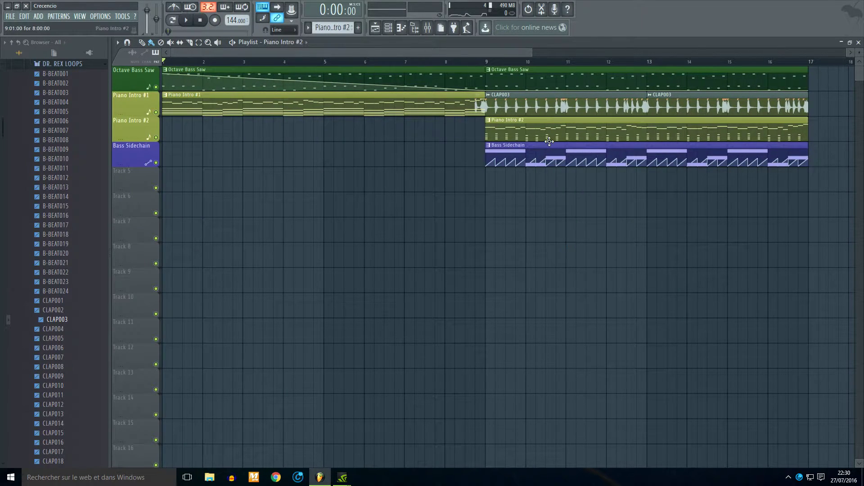
# - Open the Piano Intro #2 pattern in the piano roll to view its notes
pyautogui.doubleClick(549, 141)
pyautogui.scroll(-3, 565, 144)
pyautogui.moveTo(730, 75); pyautogui.dragTo(14, 473)
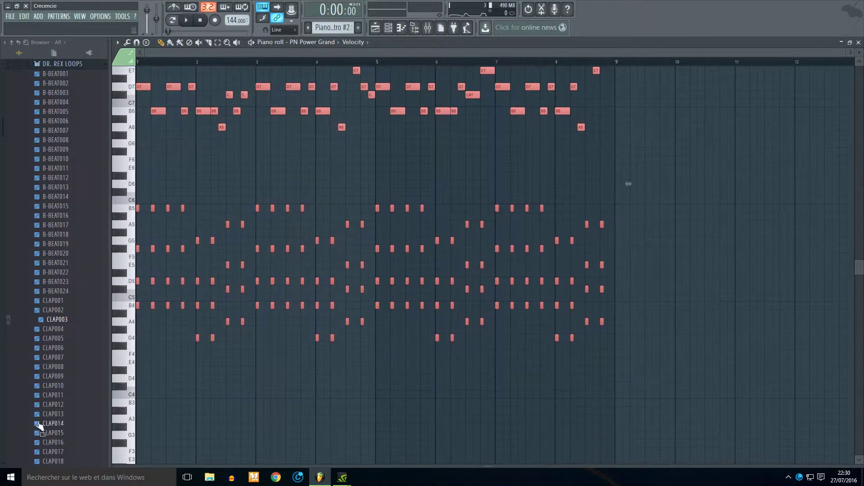
# - Switch to the empty Pattern 5 and insert a new Layer channel above the Sampler channel
pyautogui.click(389, 26)
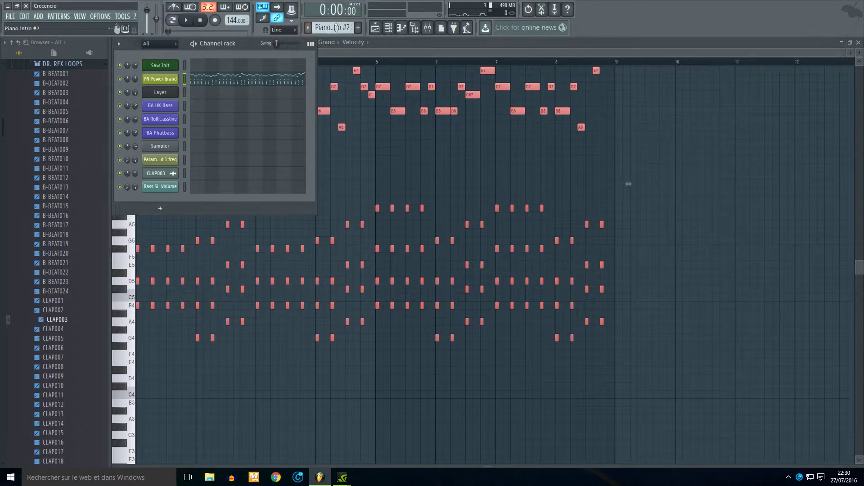
pyautogui.scroll(-2, 332, 27)
pyautogui.rightClick(160, 145)
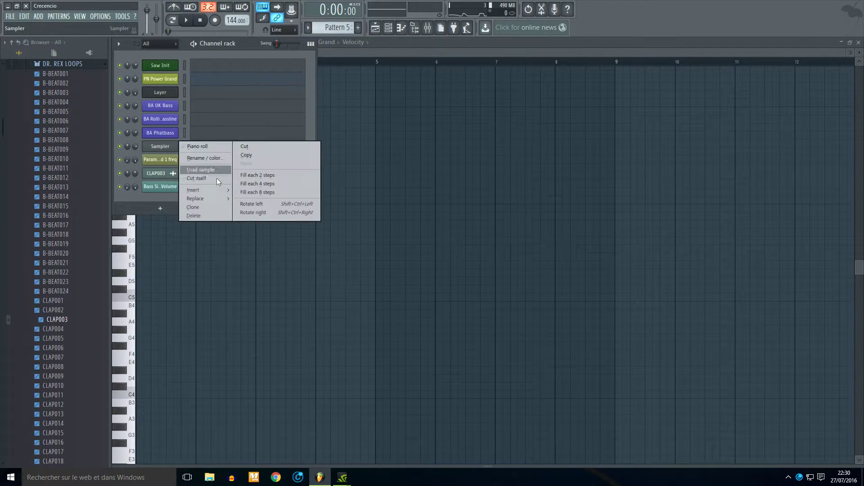
pyautogui.moveTo(223, 190)
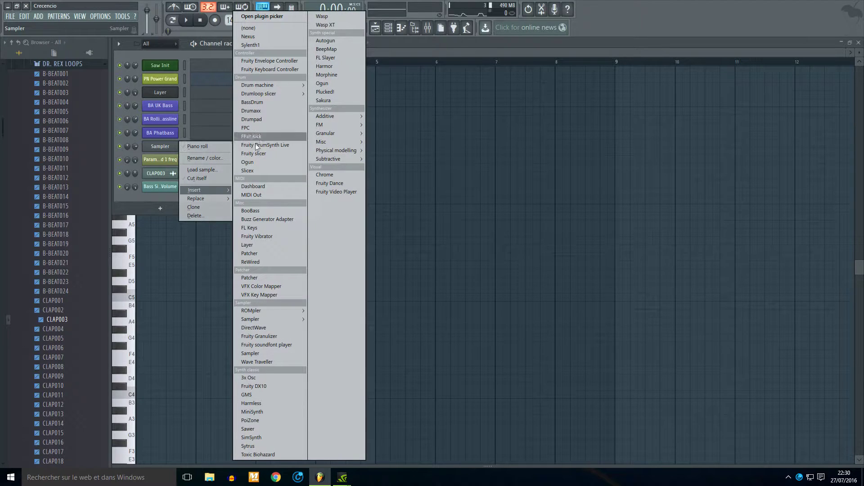
pyautogui.click(258, 244)
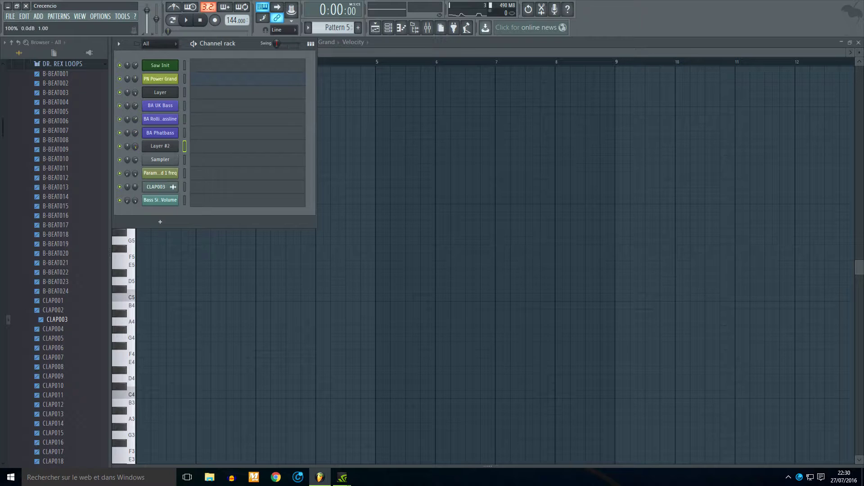
# - Insert a Nexus channel above the Sampler and load the Plucked preset PL UK Pikes 2, testing its sound
pyautogui.rightClick(161, 160)
pyautogui.moveTo(194, 201)
pyautogui.click(258, 61)
pyautogui.press('r')
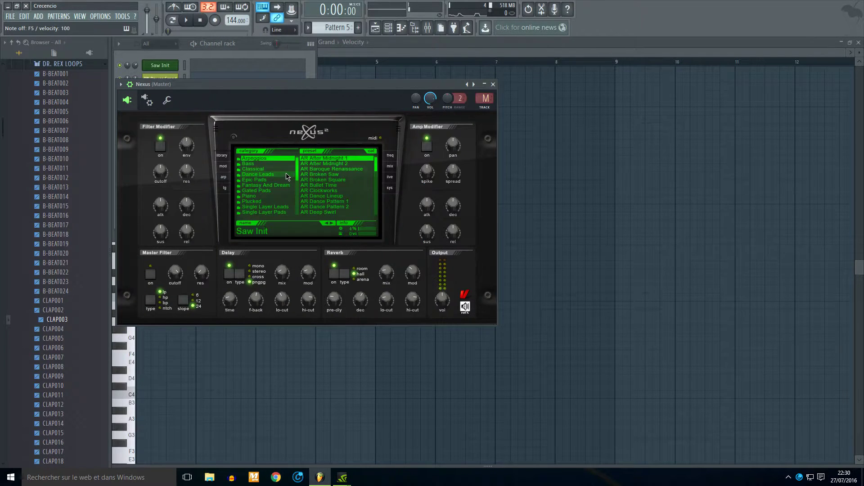
pyautogui.click(267, 201)
pyautogui.scroll(-5, 330, 182)
pyautogui.click(334, 197)
pyautogui.press('t')
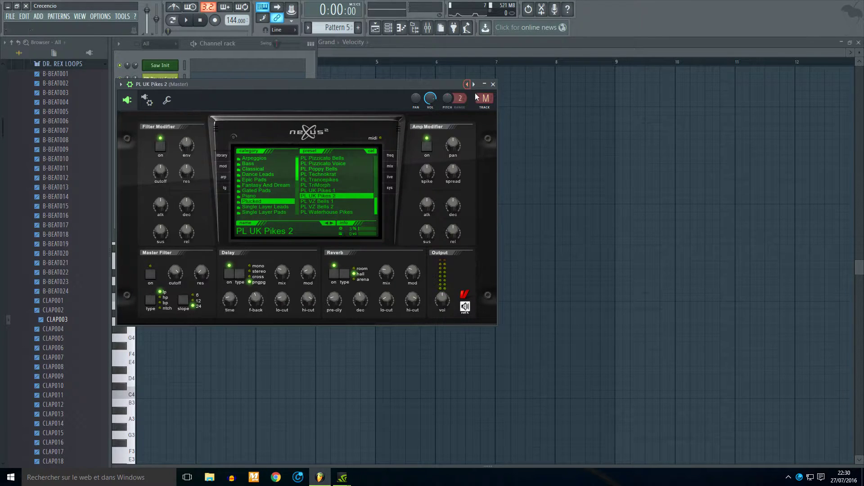
# - Route the PL UK Pikes 2 channel to mixer insert 4 and close the Nexus window
pyautogui.doubleClick(484, 98)
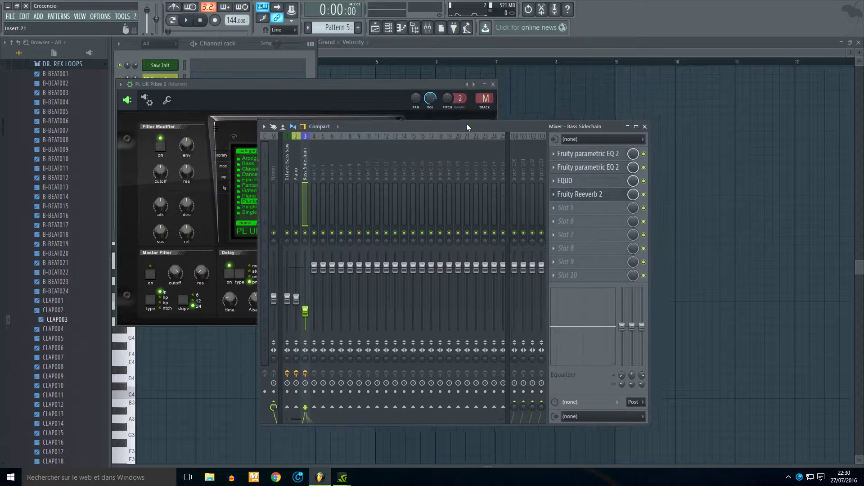
pyautogui.moveTo(480, 93); pyautogui.dragTo(481, 82)
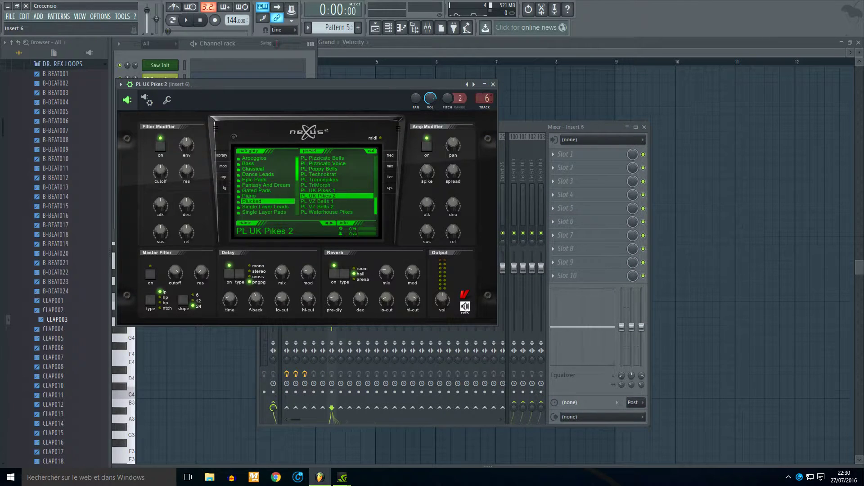
pyautogui.click(493, 85)
# - Give the PL UK Pikes 2 channel a blue color, keeping its name
pyautogui.rightClick(175, 165)
pyautogui.click(253, 182)
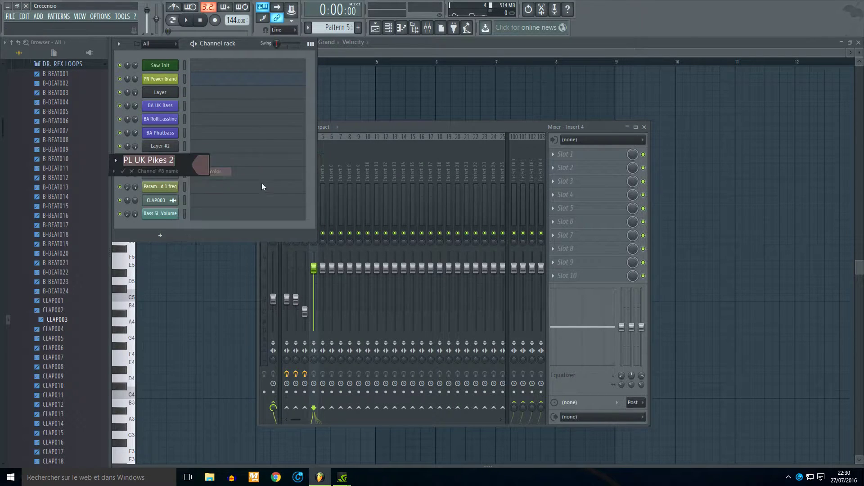
pyautogui.click(207, 166)
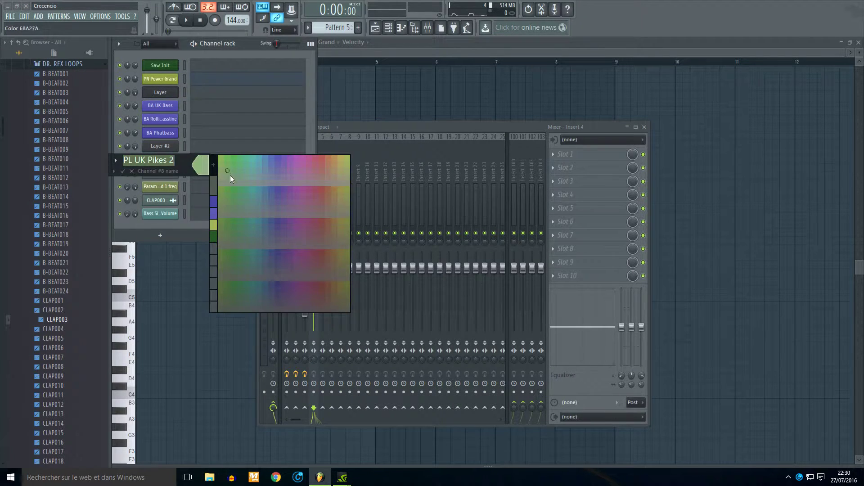
pyautogui.click(264, 158)
pyautogui.press('Return')
# - Clone the PL UK Pikes 2 channel and load the Plucked preset PL Hands Up Bells 3 in the copy
pyautogui.rightClick(154, 161)
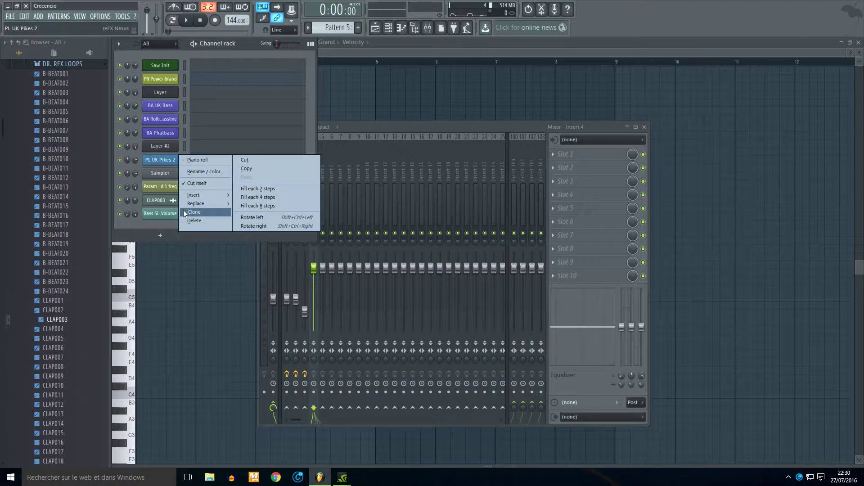
pyautogui.click(183, 209)
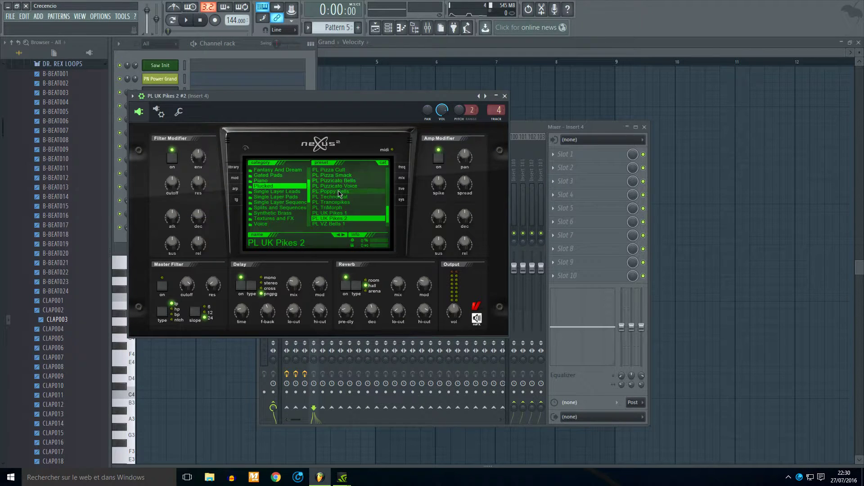
pyautogui.scroll(3, 338, 209)
pyautogui.click(353, 175)
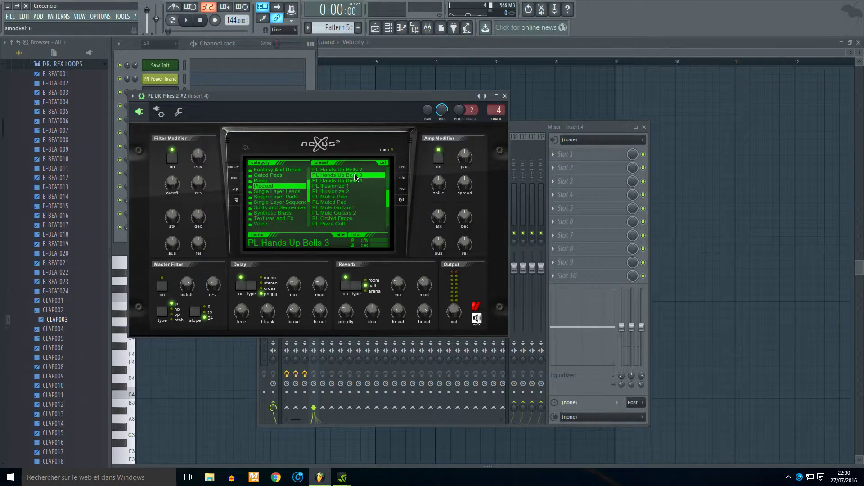
pyautogui.click(479, 96)
pyautogui.moveTo(319, 108); pyautogui.dragTo(528, 130)
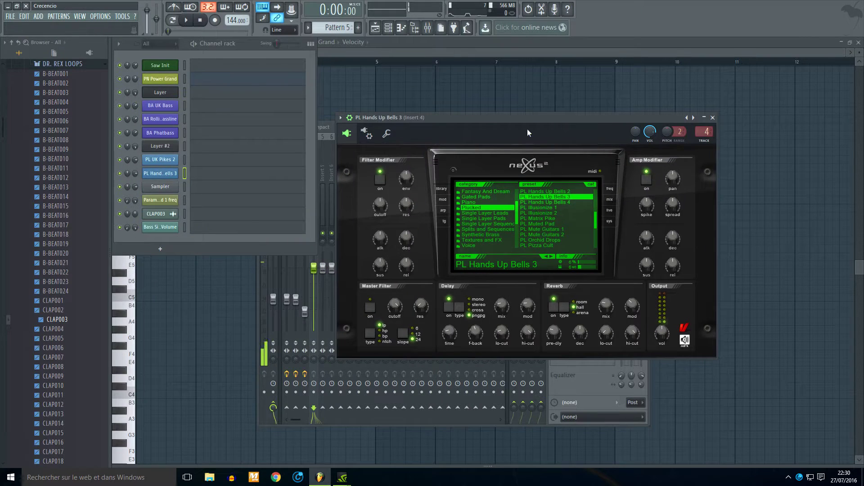
# - Clone the PL Hands Up Bells 3 channel and load the preset PL Hands Up Bells 4 in the copy
pyautogui.rightClick(171, 176)
pyautogui.click(192, 225)
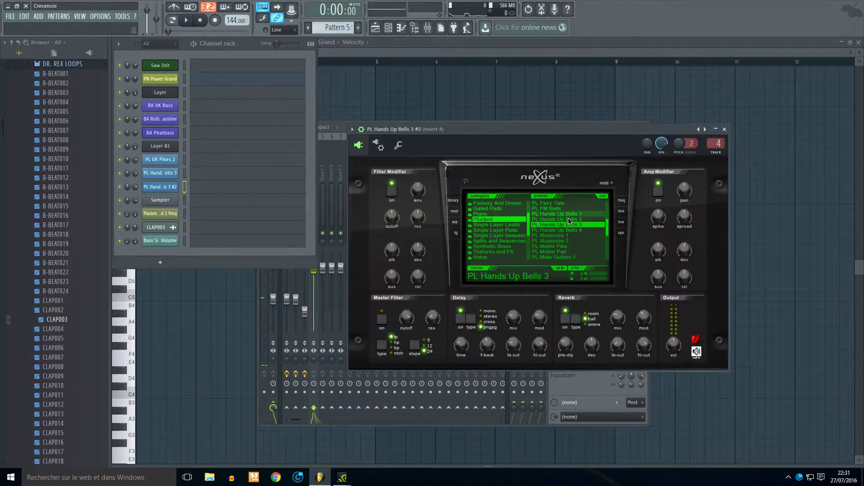
pyautogui.click(558, 230)
pyautogui.click(700, 129)
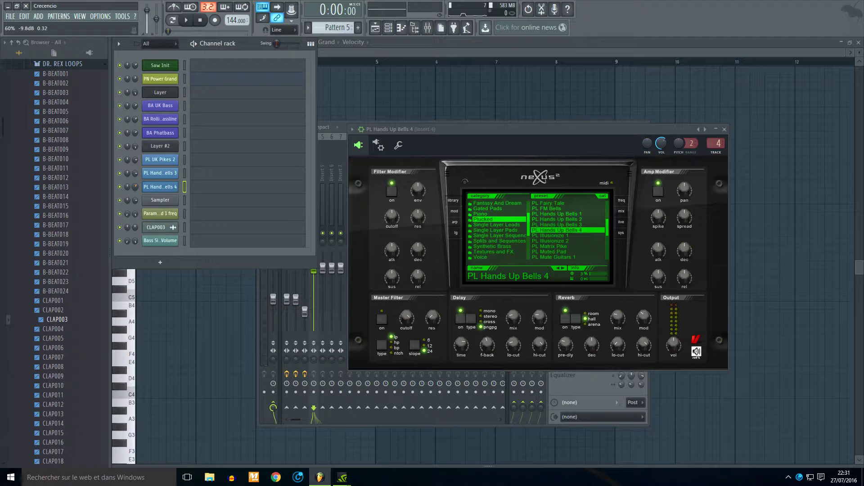
# - Set the PL Hands Up Bells 4 channel volume to 60% and copy that value to PL Hands Up Bells 3 and PL UK Pikes 2
pyautogui.rightClick(134, 188)
pyautogui.click(189, 288)
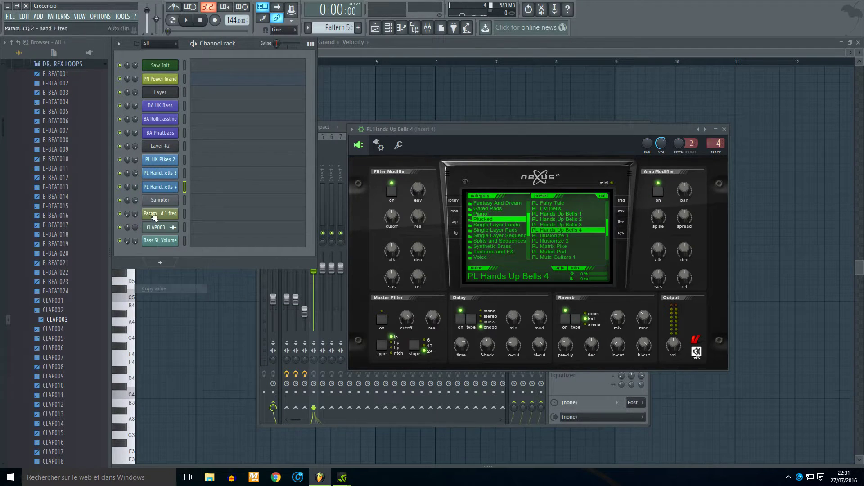
pyautogui.rightClick(135, 174)
pyautogui.click(168, 280)
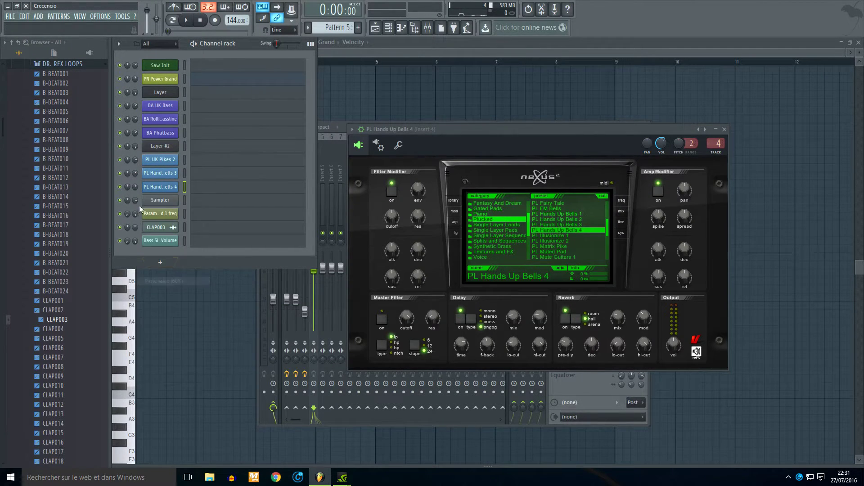
pyautogui.rightClick(135, 163)
pyautogui.click(168, 268)
# - Open the Layer #2 settings and assign the channels from PL UK Pikes 2 down to Sampler as its children
pyautogui.click(170, 147)
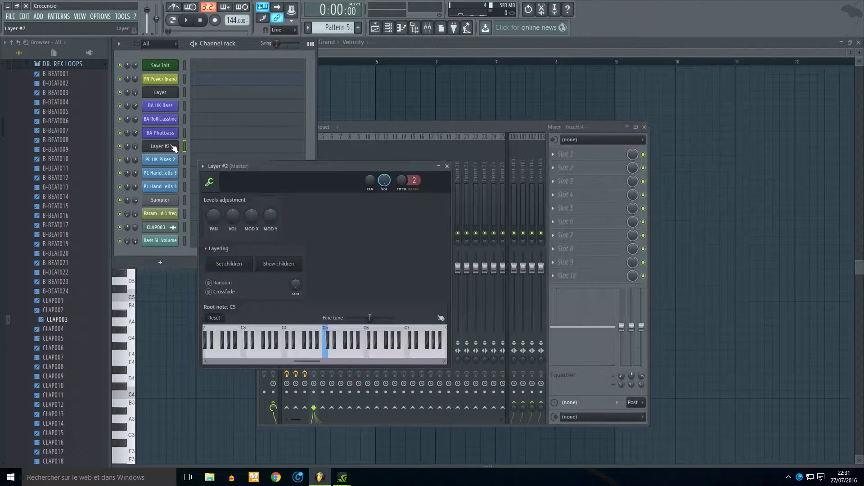
pyautogui.moveTo(184, 160); pyautogui.dragTo(185, 199)
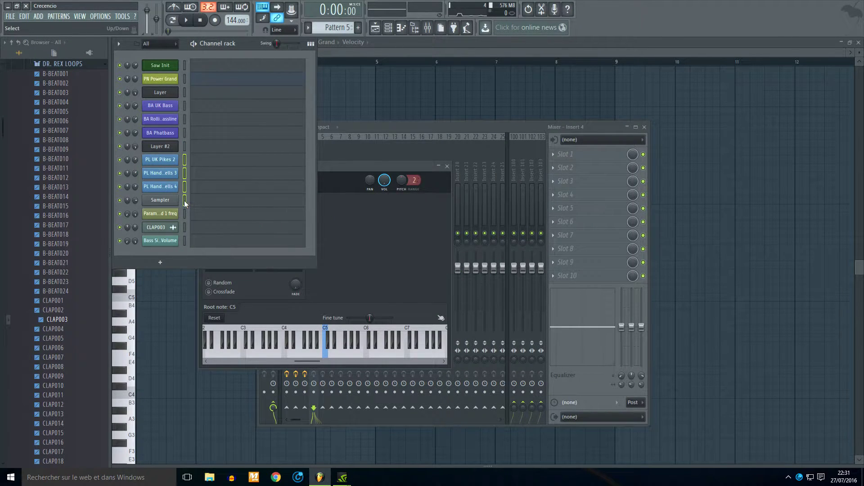
pyautogui.click(387, 226)
pyautogui.click(171, 147)
pyautogui.click(170, 147)
# - Open the Layer #2 piano roll in Pattern 5, paste the copied piano chords and melody, and play them back
pyautogui.rightClick(151, 148)
pyautogui.click(195, 147)
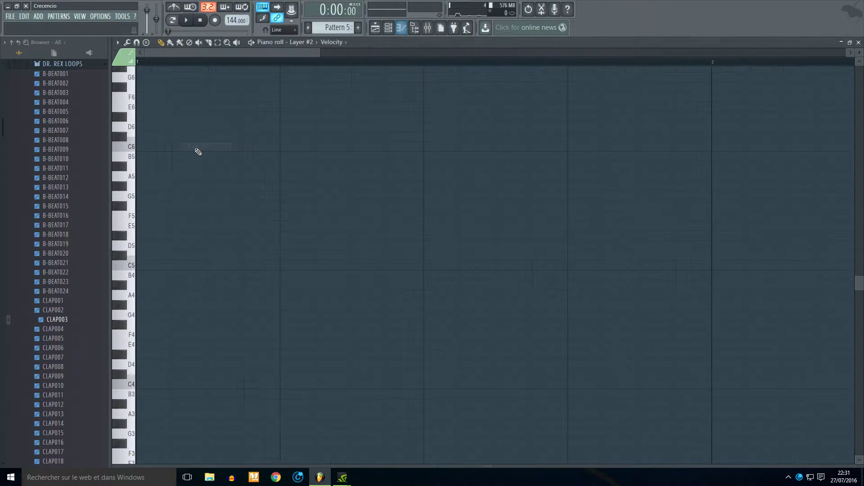
pyautogui.press('space')
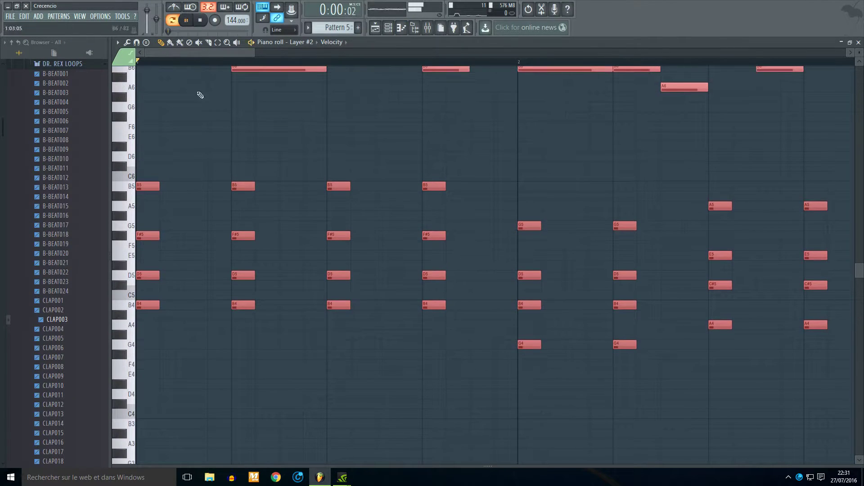
pyautogui.scroll(4, 251, 231)
pyautogui.scroll(-2, 256, 251)
pyautogui.press('space')
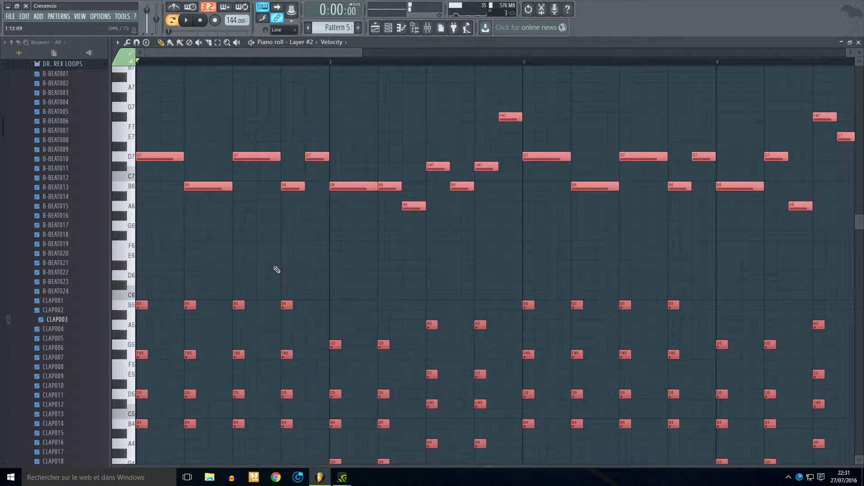
pyautogui.scroll(2, 271, 271)
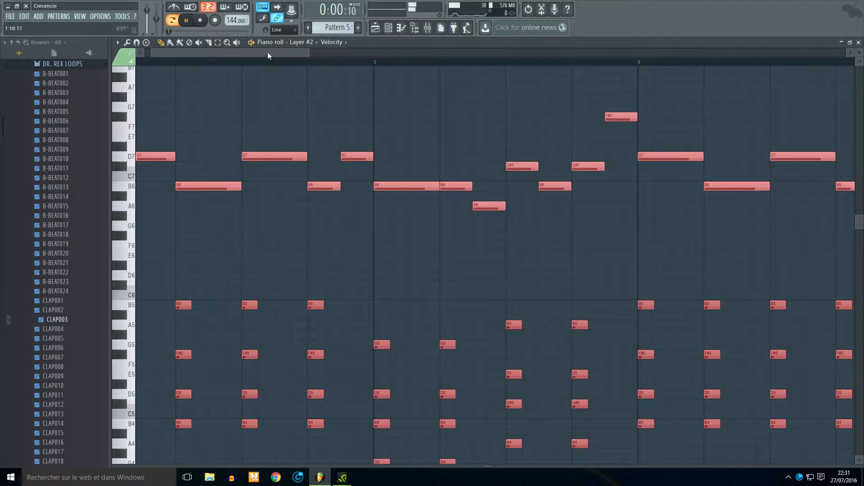
pyautogui.press('space')
pyautogui.moveTo(260, 53); pyautogui.dragTo(243, 58)
# - Deselect the notes, halve bar 1's second D7, add an E7 after it, and replace the next B6 with short D7 and C#7 notes
pyautogui.keyDown('ctrl'); pyautogui.click(283, 112); pyautogui.keyUp('ctrl')
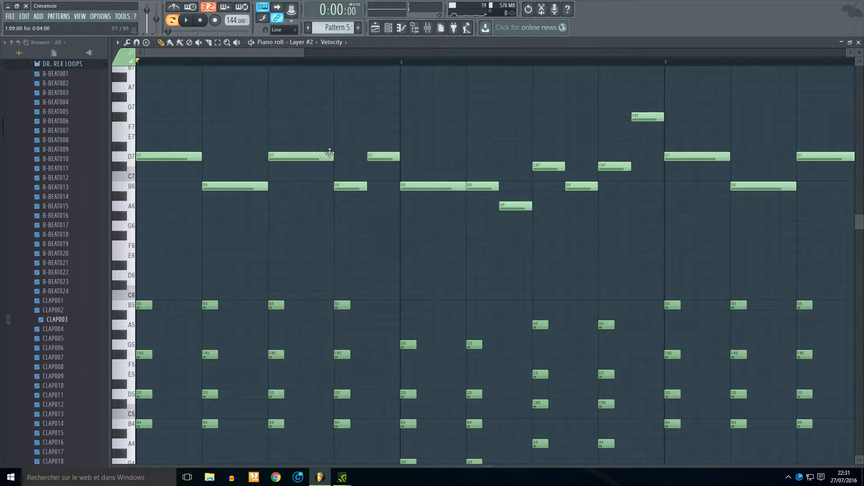
pyautogui.moveTo(333, 156); pyautogui.dragTo(304, 154)
pyautogui.click(303, 136)
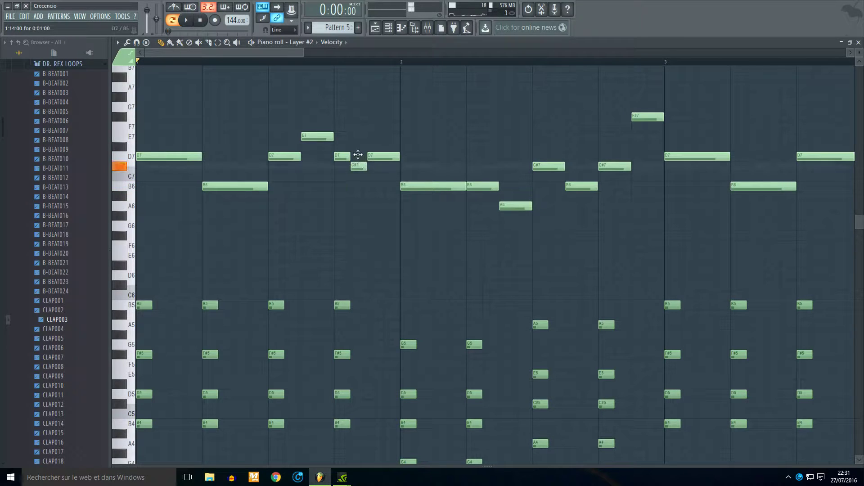
pyautogui.press('space')
pyautogui.press('space')
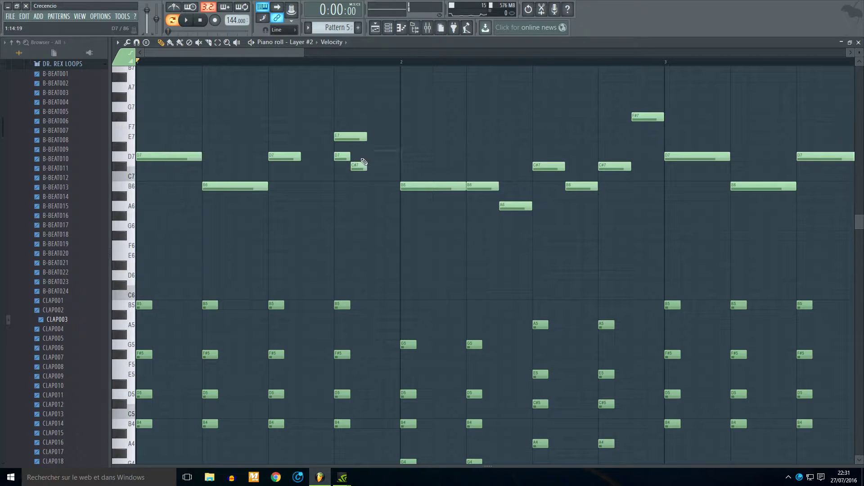
# - Shift the E7 and the short D7 and C#7 to fill bar 1's last beat, and lengthen the preceding D7 to a full beat
pyautogui.moveTo(299, 155); pyautogui.dragTo(334, 155)
pyautogui.press('space')
pyautogui.press('space')
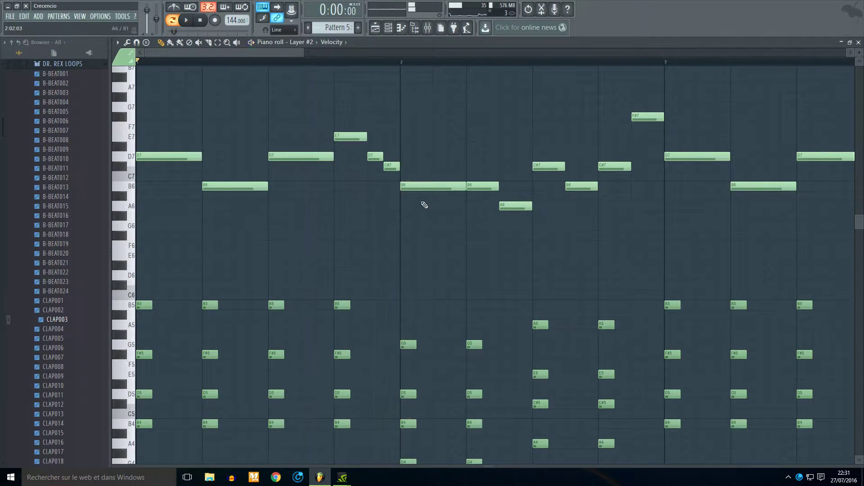
# - Try B6 and A6 as the final short note of bar 1, playing each version back
pyautogui.moveTo(391, 176); pyautogui.dragTo(391, 187)
pyautogui.press('space')
pyautogui.press('space')
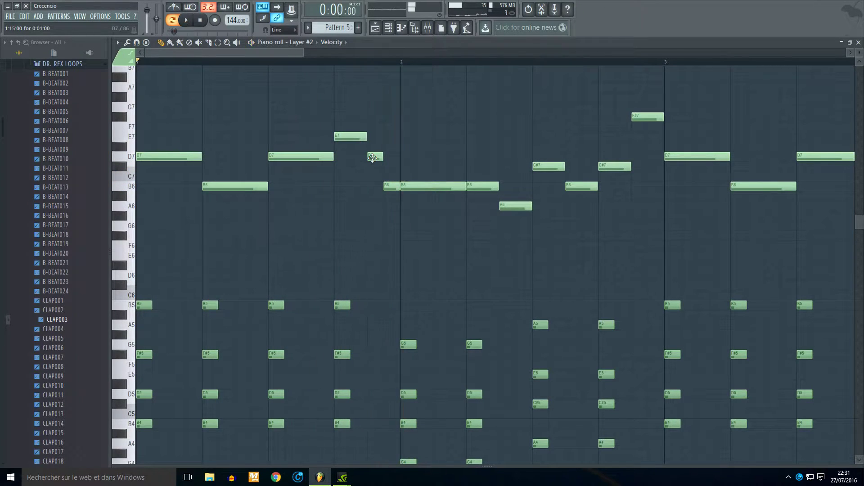
pyautogui.press('space')
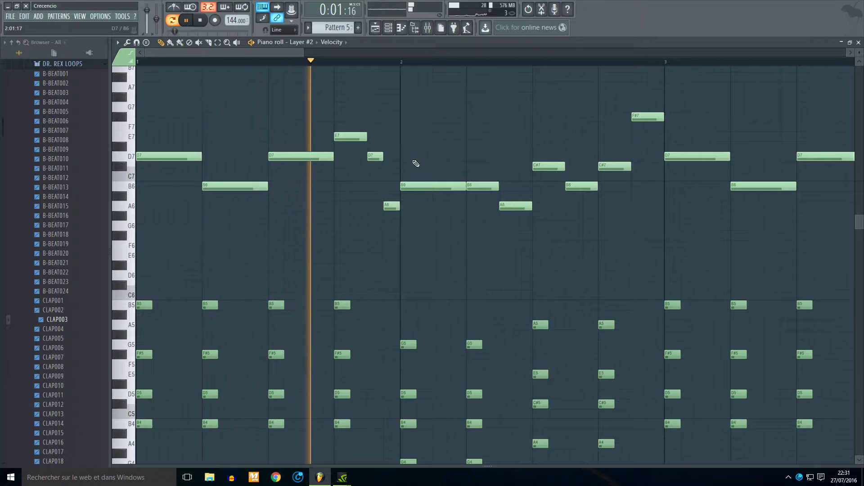
# - Change the last two short notes of bar 1 to F#7 and E7, and play the result
pyautogui.scroll(-2, 399, 221)
pyautogui.moveTo(293, 157); pyautogui.dragTo(292, 117)
pyautogui.click(304, 136)
pyautogui.rightClick(303, 206)
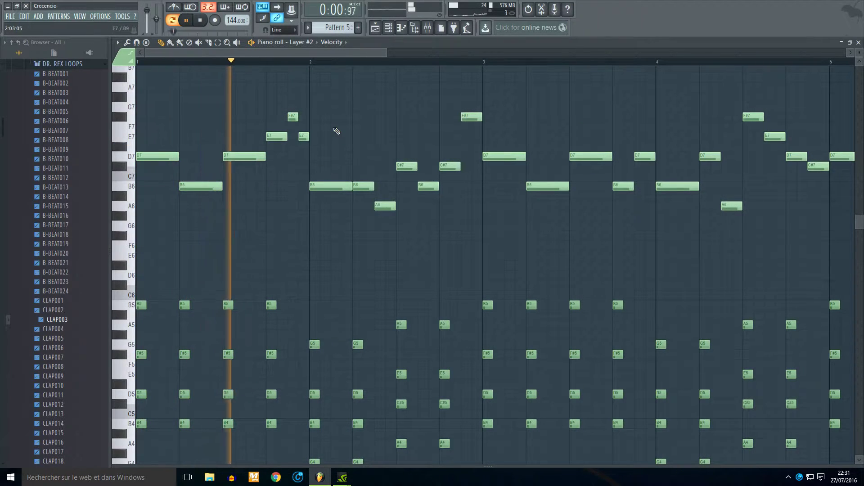
pyautogui.press('space')
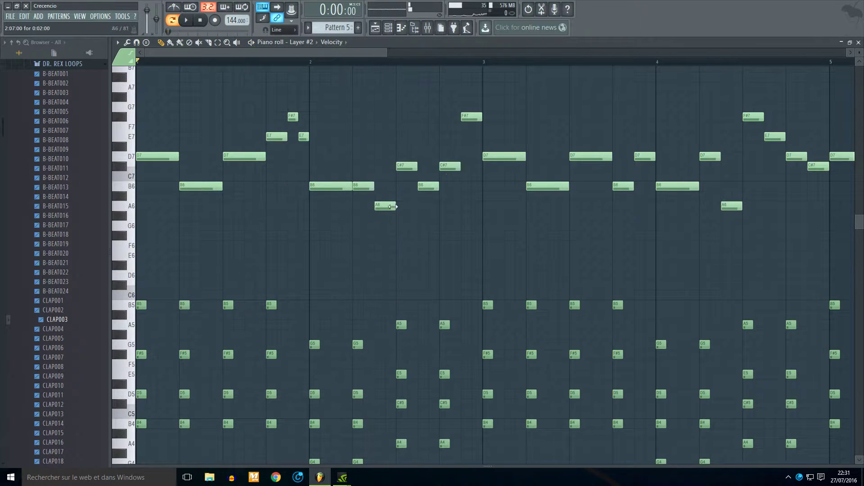
# - Replace the F#7 at the end of bar 2 with an A6 and play the melody through it
pyautogui.press('space')
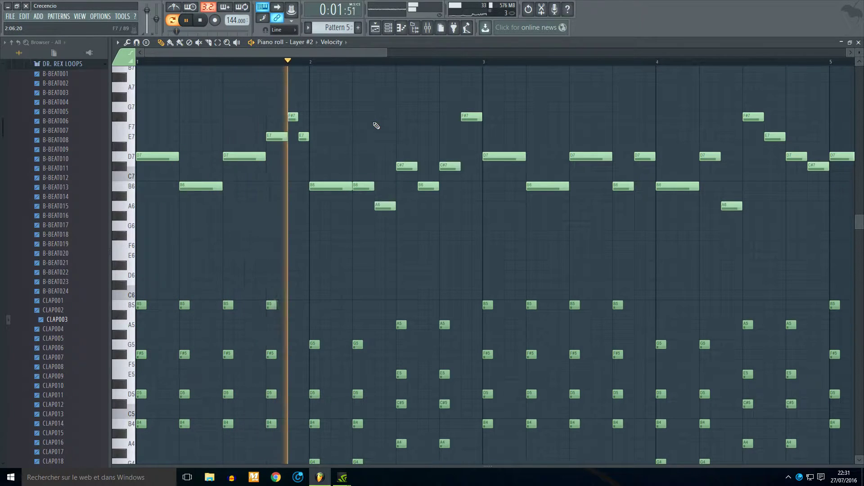
pyautogui.press('space')
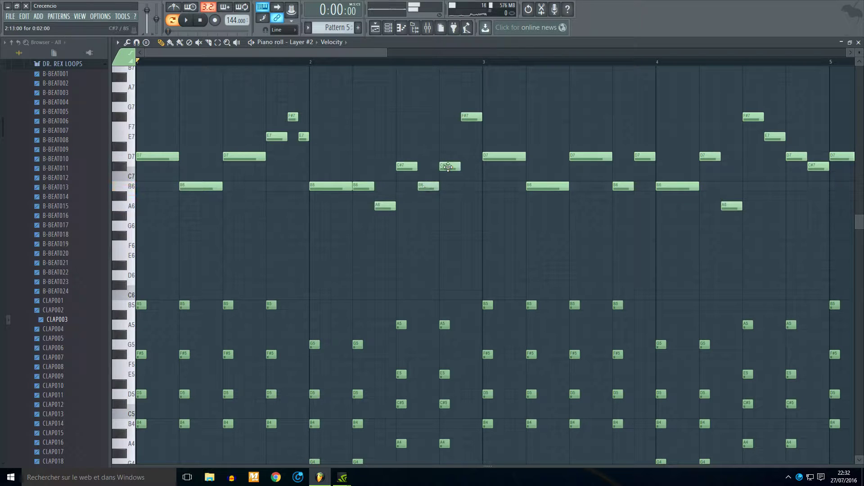
pyautogui.press('space')
pyautogui.scroll(-2, 444, 87)
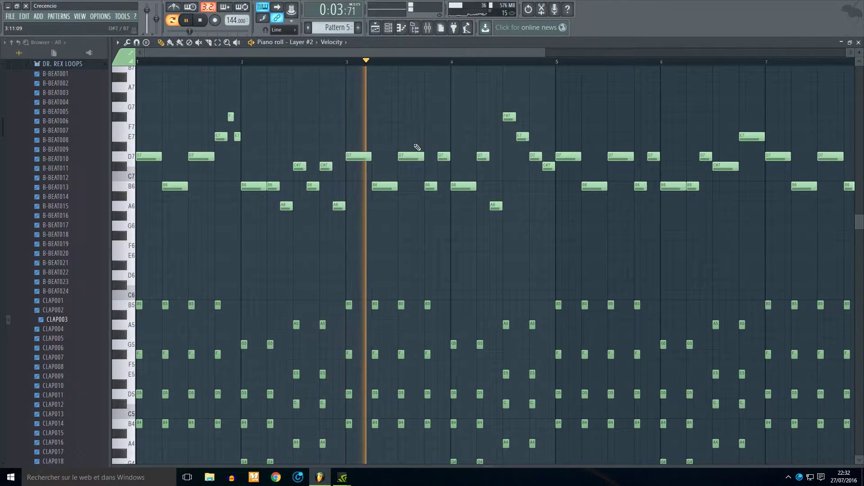
# - Try splitting the last D7 of bar 3 into short D7 and C#7 notes, playing from just before bar 3
pyautogui.press('space')
pyautogui.scroll(1, 431, 188)
pyautogui.scroll(1, 431, 188)
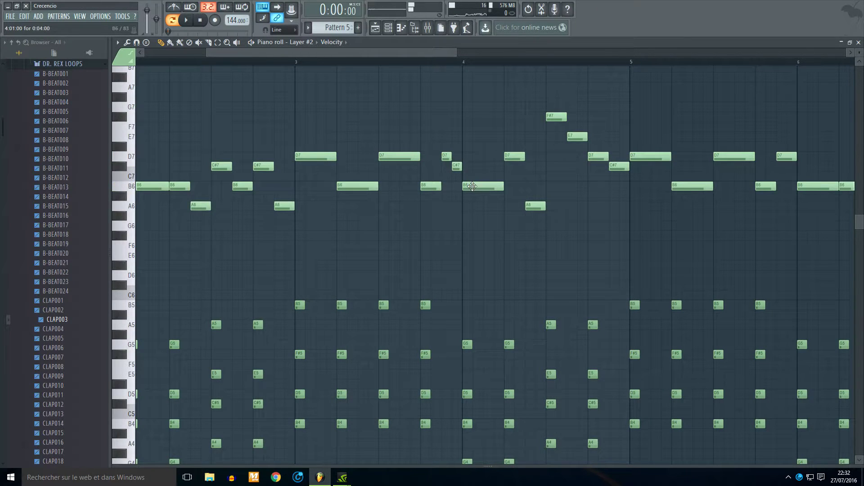
pyautogui.click(279, 65)
pyautogui.scroll(-2, 353, 97)
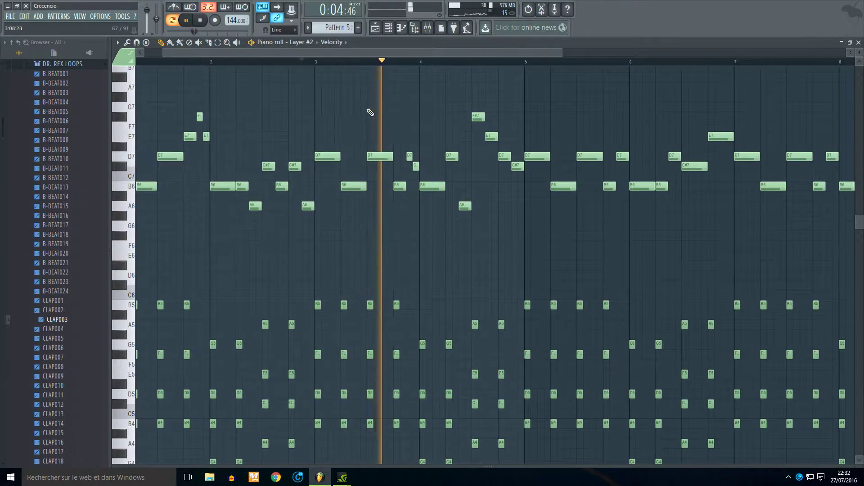
# - Try short C#7 and A6 notes at the end of bar 3, and put the single longer D7 back
pyautogui.moveTo(410, 157); pyautogui.dragTo(419, 207)
pyautogui.press('space')
pyautogui.press('space')
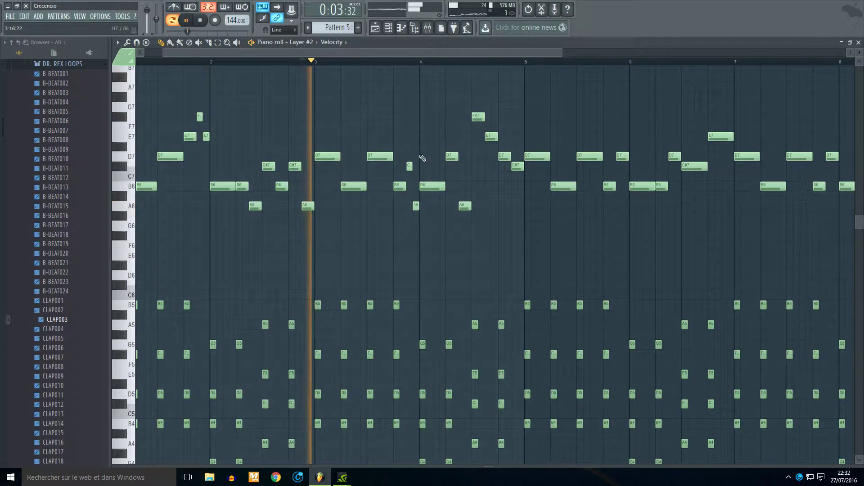
pyautogui.press('space')
pyautogui.moveTo(400, 159); pyautogui.dragTo(407, 159)
# - Play back the melody around bars 3 and 4 several times to check it
pyautogui.press('space')
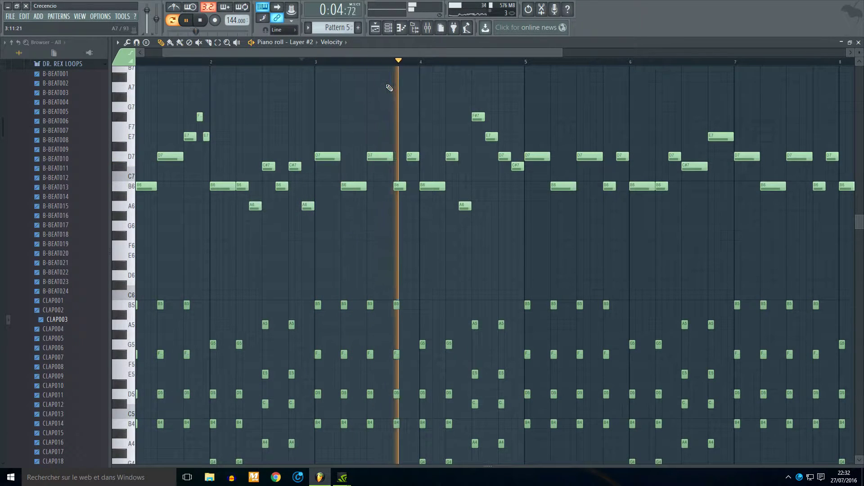
pyautogui.press('space')
pyautogui.press('space')
pyautogui.press('space')
pyautogui.click(201, 25)
pyautogui.press('space')
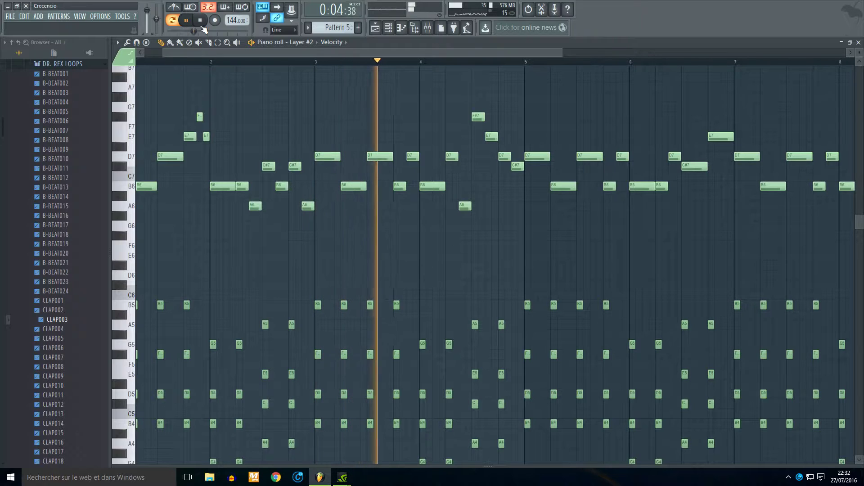
pyautogui.press('space')
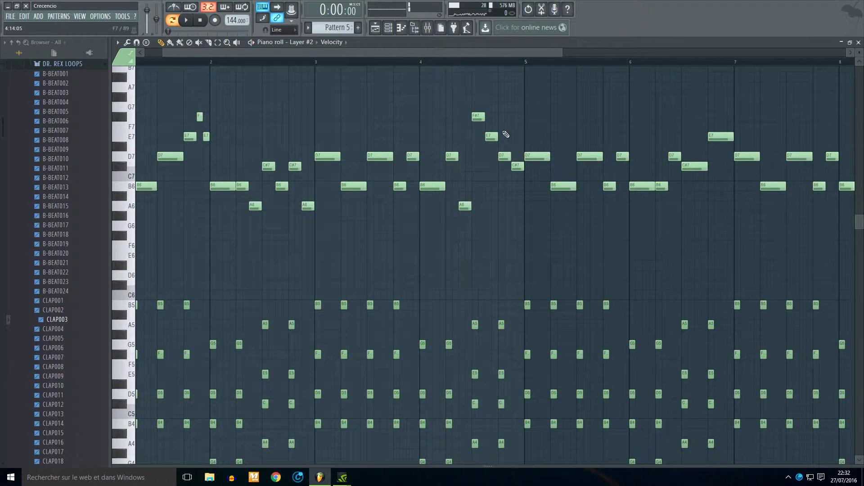
# - In bar 4, lengthen the F#7 to a full beat, remove the following E7 and D7, and extend the C#7 across the last beat
pyautogui.scroll(2, 484, 117)
pyautogui.moveTo(484, 117); pyautogui.dragTo(499, 119)
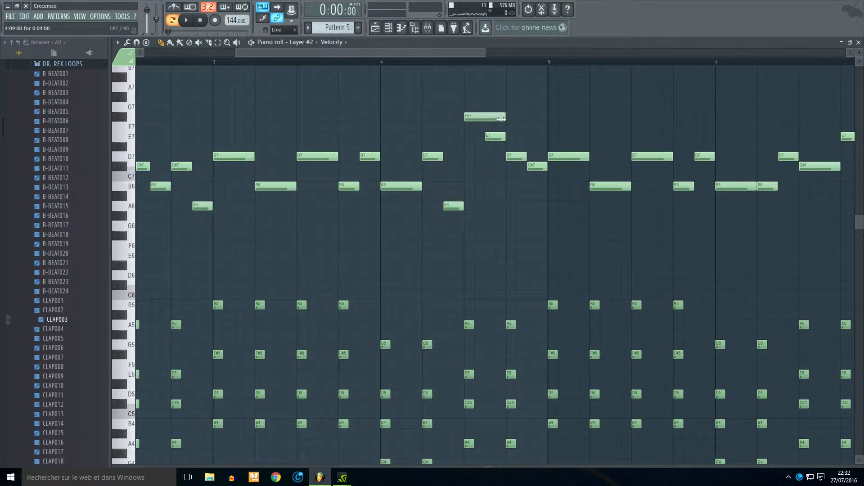
pyautogui.moveTo(528, 165); pyautogui.dragTo(510, 166)
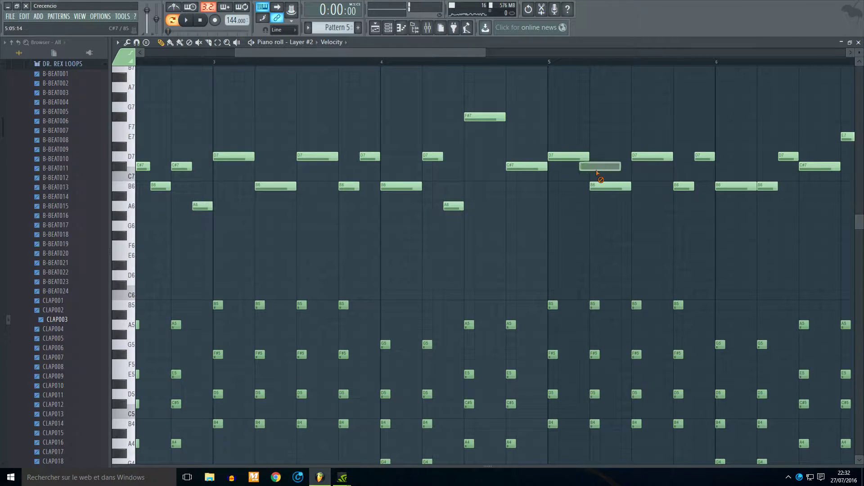
# - Play the pattern back from its start to check the melody edits
pyautogui.scroll(-3, 601, 180)
pyautogui.press('space')
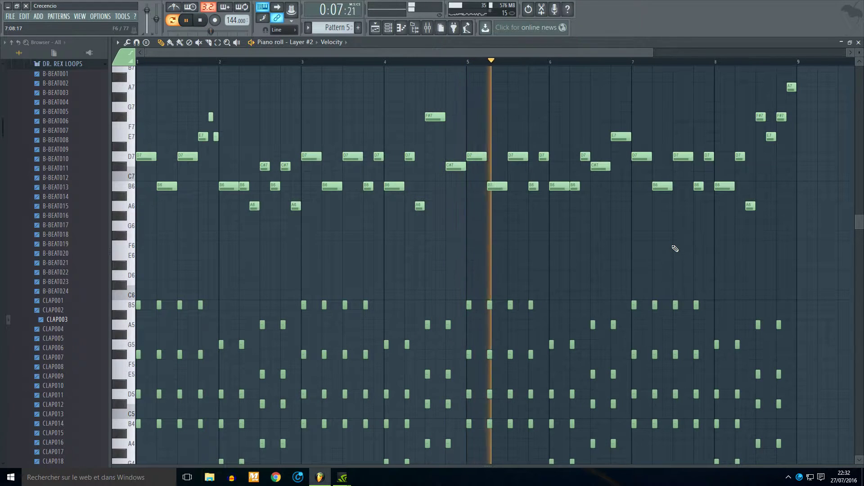
pyautogui.press('space')
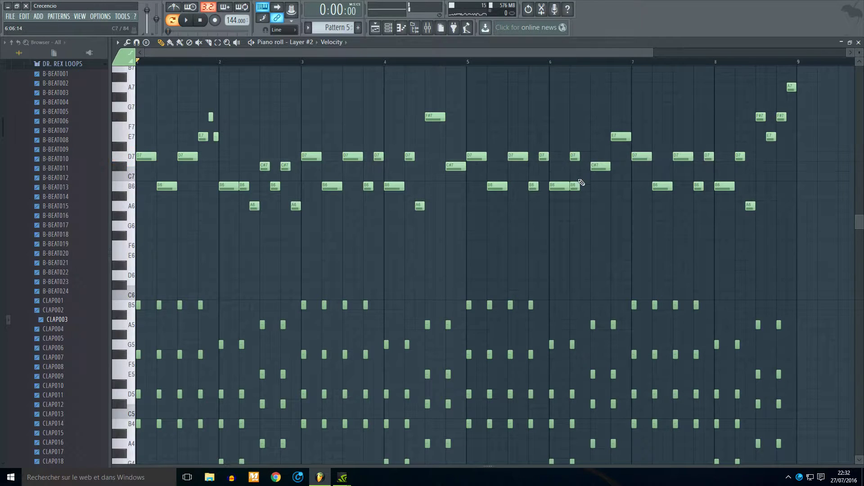
# - In bar 6, remove the short second B6, lengthen the following D7 to a full beat, and play from just before that bar
pyautogui.scroll(4, 582, 181)
pyautogui.click(503, 63)
pyautogui.rightClick(570, 186)
pyautogui.press('space')
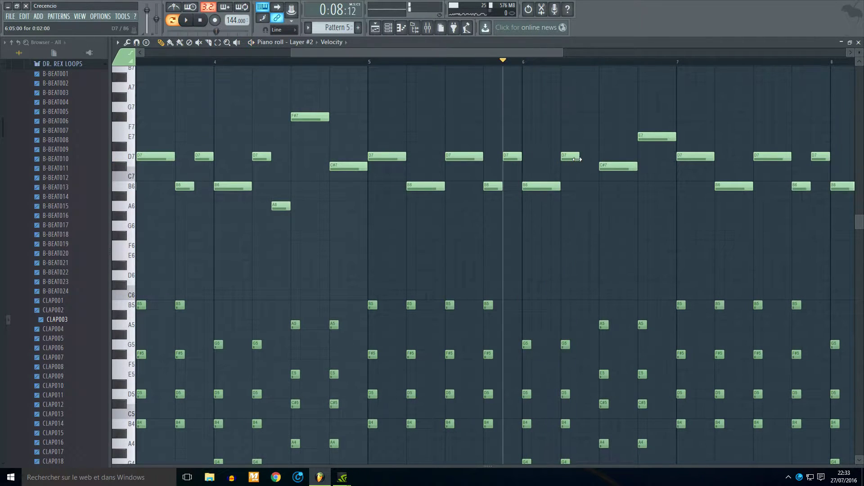
pyautogui.press('space')
pyautogui.scroll(-4, 680, 166)
pyautogui.press('space')
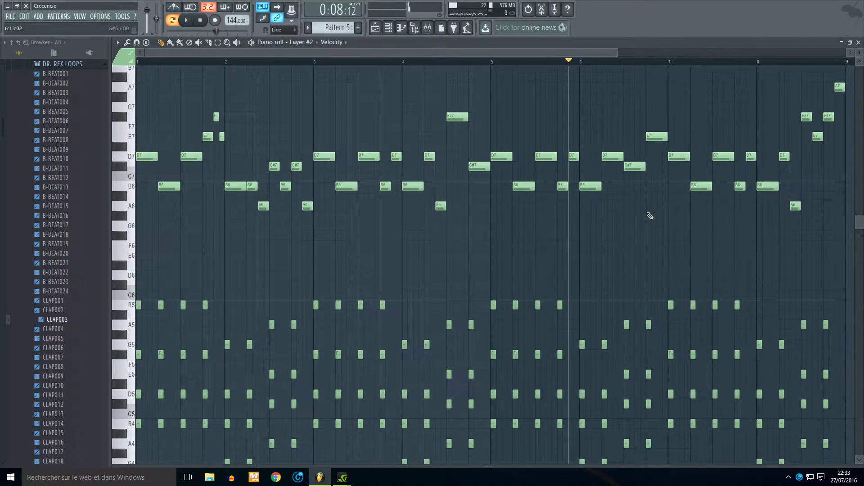
# - Try A6 for the note on the last beat of bar 6, and move it up to F#7 instead
pyautogui.moveTo(647, 212); pyautogui.dragTo(647, 205)
pyautogui.press('space')
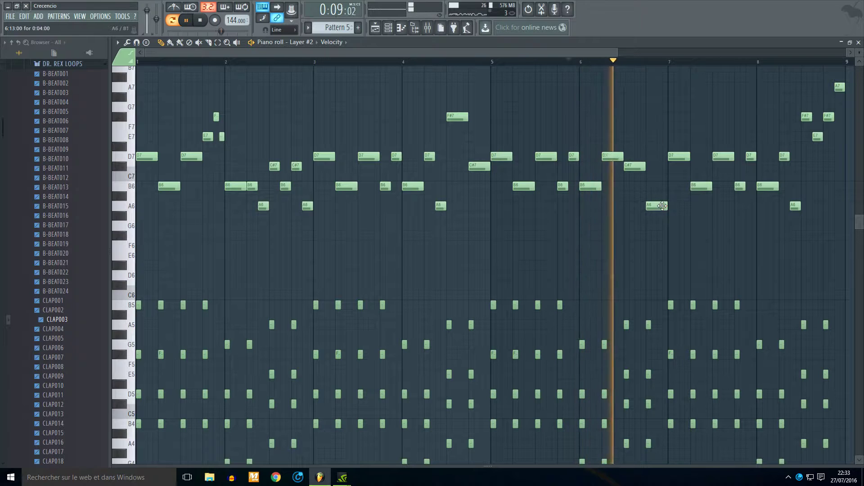
pyautogui.moveTo(663, 206); pyautogui.dragTo(661, 117)
# - Try doubling the F#7 at the end of bar 6 with an A6, play it back, and remove the A6
pyautogui.click(643, 206)
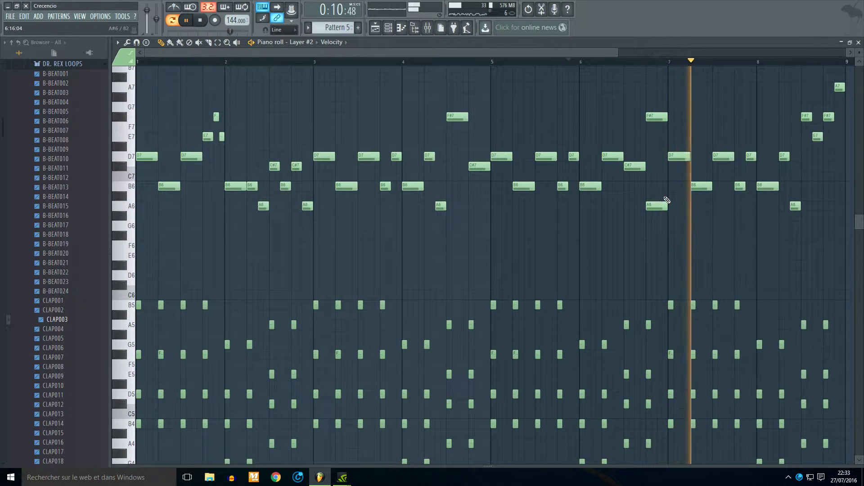
pyautogui.press('space')
pyautogui.press('space')
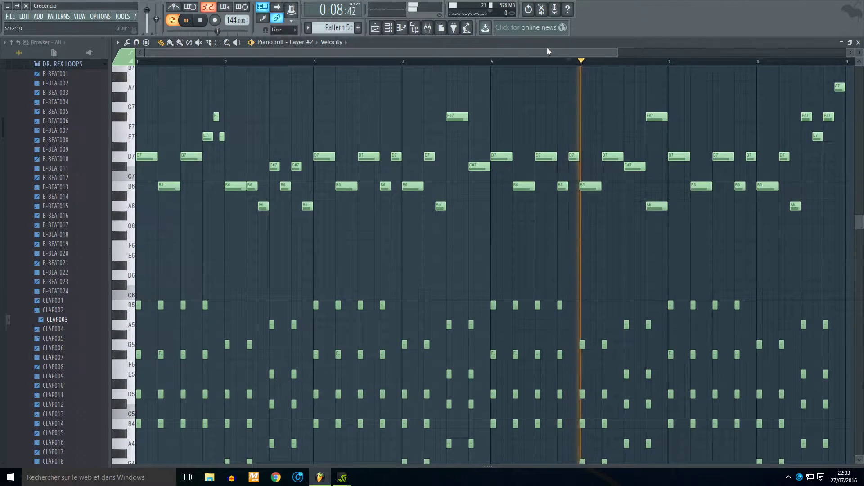
pyautogui.rightClick(452, 207)
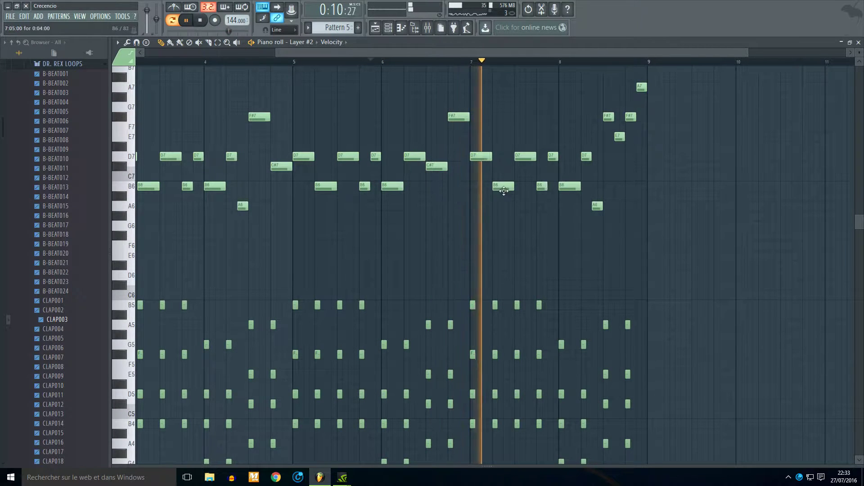
pyautogui.press('space')
# - Place Pattern 5 on Track 5 of the playlist from bar 9 and start song playback from around bar 7
pyautogui.scroll(2, 625, 135)
pyautogui.keyDown('ctrl'); pyautogui.scroll(3, 630, 141); pyautogui.keyUp('ctrl')
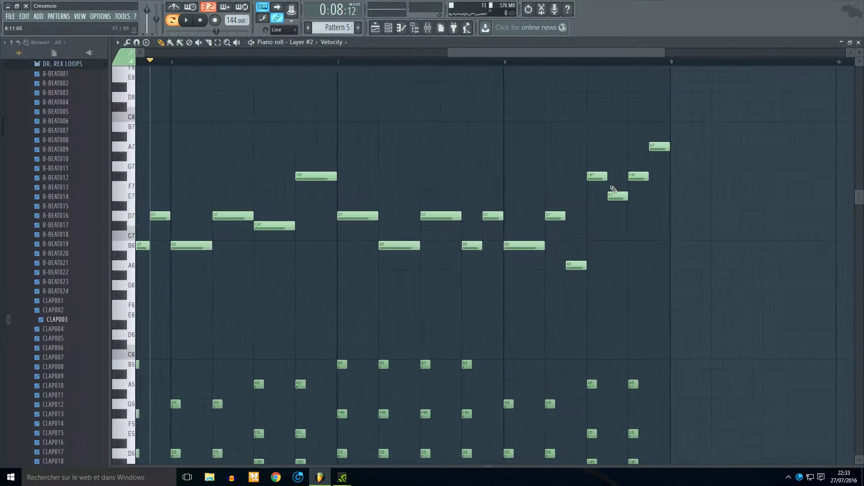
pyautogui.keyDown('ctrl'); pyautogui.scroll(-3, 563, 117); pyautogui.keyUp('ctrl')
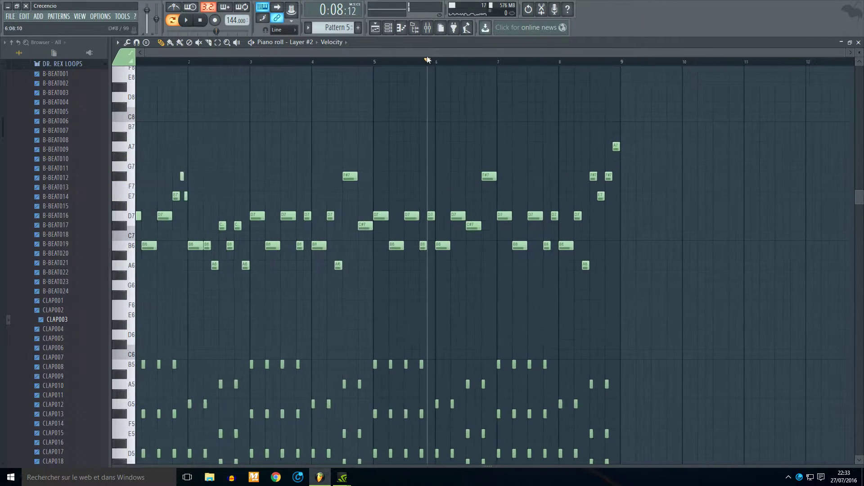
pyautogui.click(378, 29)
pyautogui.click(484, 184)
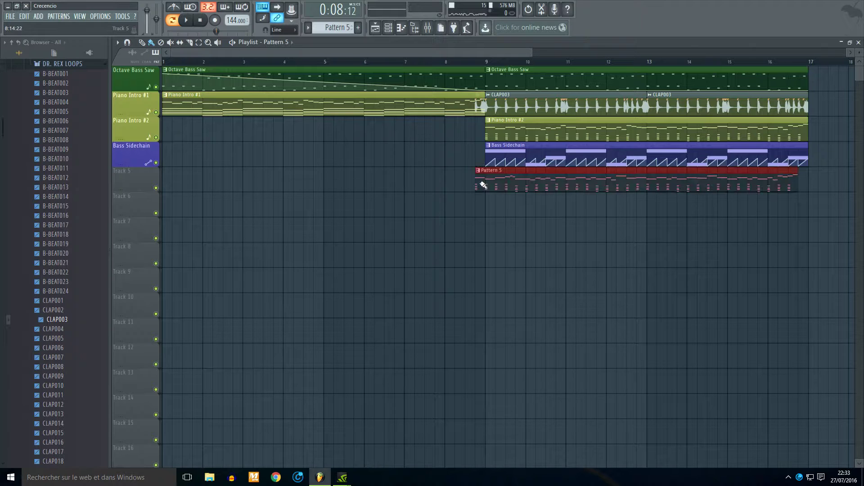
pyautogui.moveTo(525, 187); pyautogui.dragTo(535, 188)
pyautogui.doubleClick(415, 62)
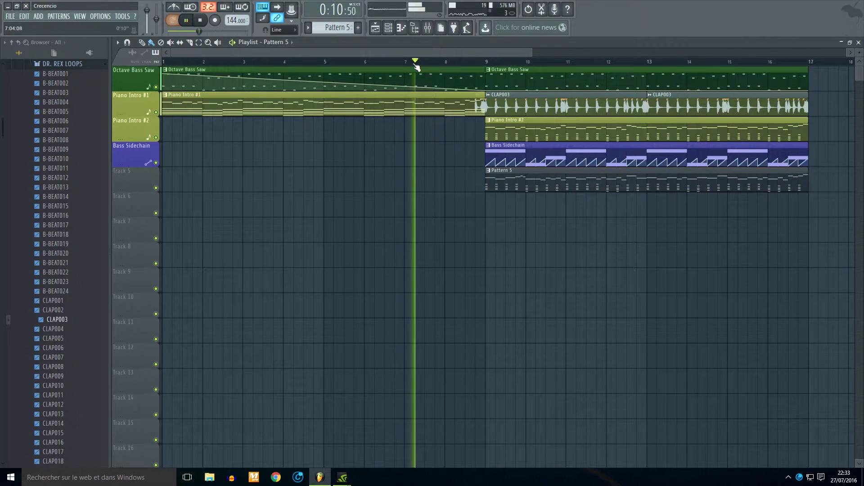
pyautogui.keyDown('ctrl'); pyautogui.scroll(-2, 506, 222); pyautogui.keyUp('ctrl')
pyautogui.press('space')
# - Set the filter modifier cutoff of PL UK Pikes 2 to 0 and create an automation clip for it
pyautogui.doubleClick(482, 173)
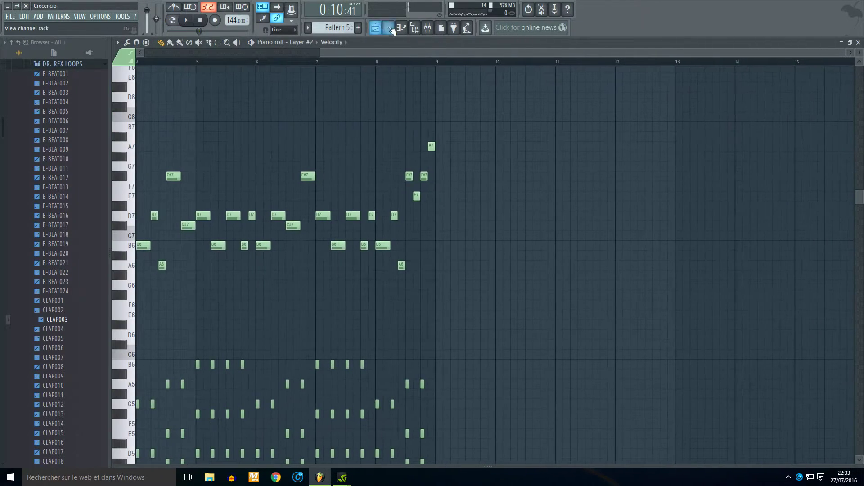
pyautogui.click(388, 28)
pyautogui.click(160, 159)
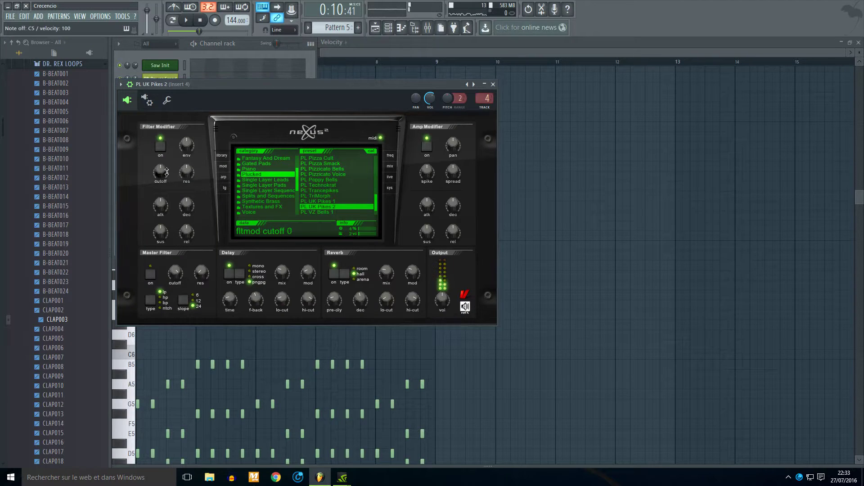
pyautogui.click(122, 16)
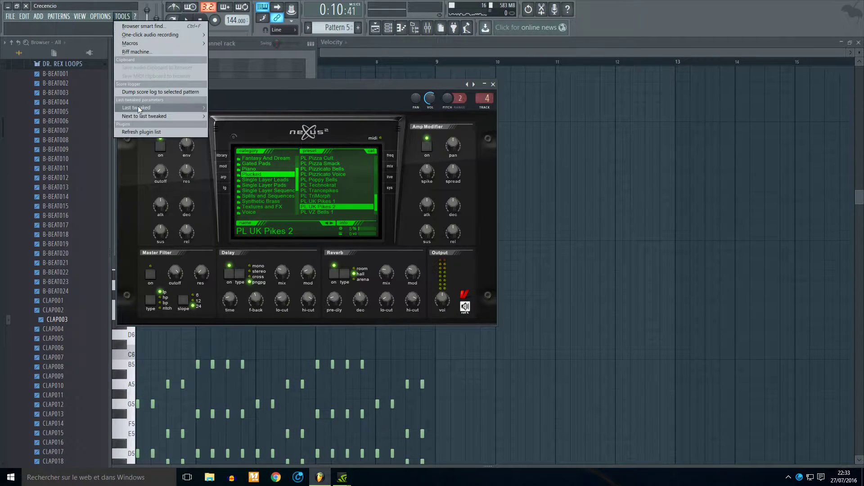
pyautogui.moveTo(138, 108)
pyautogui.click(235, 159)
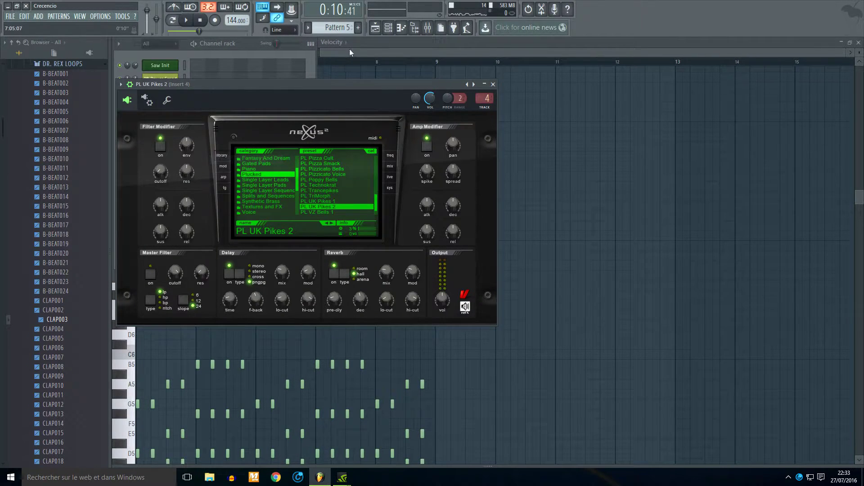
# - Set the filter modifier cutoff of PL Hands Up Bells 3 to 0 and create an automation clip for it
pyautogui.click(264, 53)
pyautogui.click(166, 175)
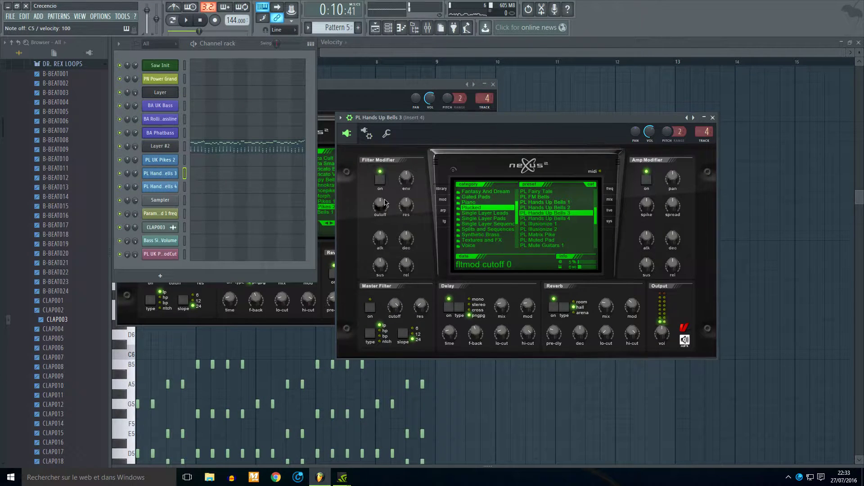
pyautogui.click(122, 16)
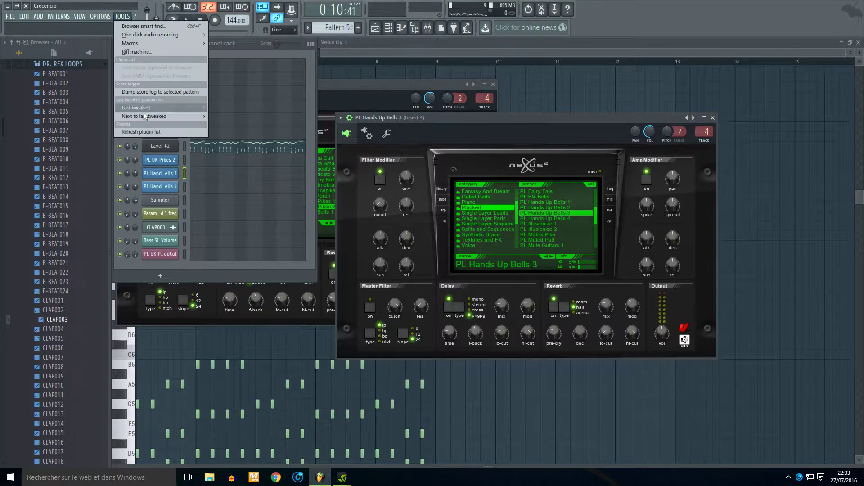
pyautogui.moveTo(145, 107)
pyautogui.click(231, 163)
# - Create an automation clip for the filter modifier cutoff of PL Hands Up Bells 4
pyautogui.click(160, 186)
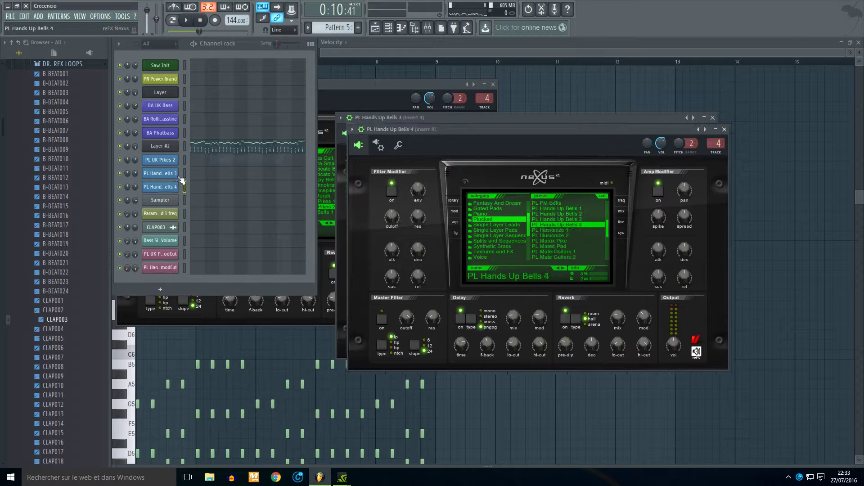
pyautogui.press('z')
pyautogui.click(122, 17)
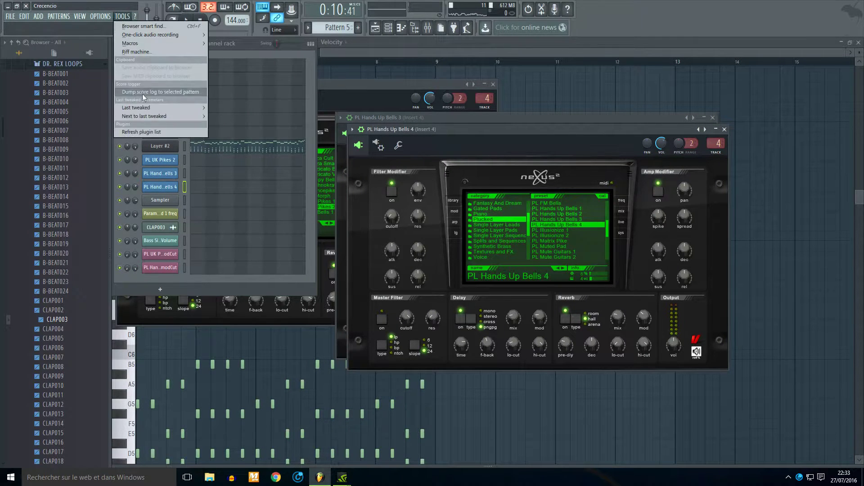
pyautogui.moveTo(166, 110)
pyautogui.click(245, 159)
# - Add an envelope point at bar 9 to the new cutoff automation clips in the playlist
pyautogui.press('F5')
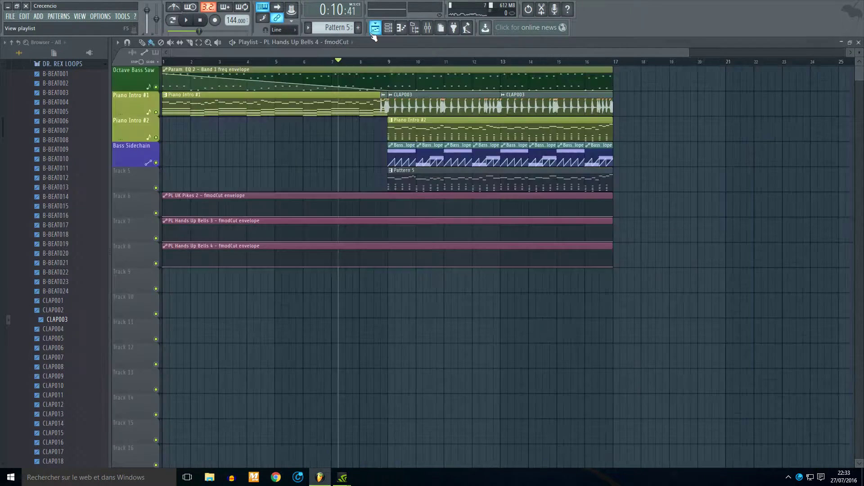
pyautogui.click(389, 214)
pyautogui.click(390, 236)
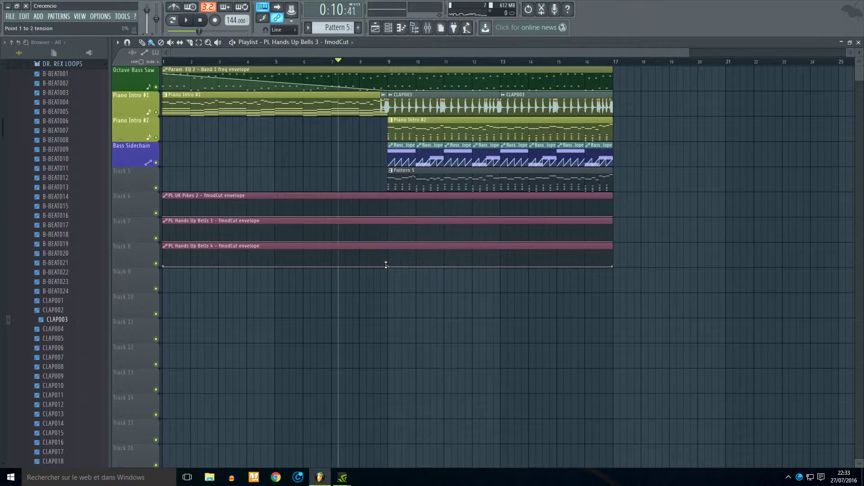
# - Raise the end point of the PL UK Pikes 2 cutoff envelope to 50% at bar 17, copying and pasting the value
pyautogui.moveTo(613, 213); pyautogui.dragTo(612, 210)
pyautogui.rightClick(606, 208)
pyautogui.click(628, 352)
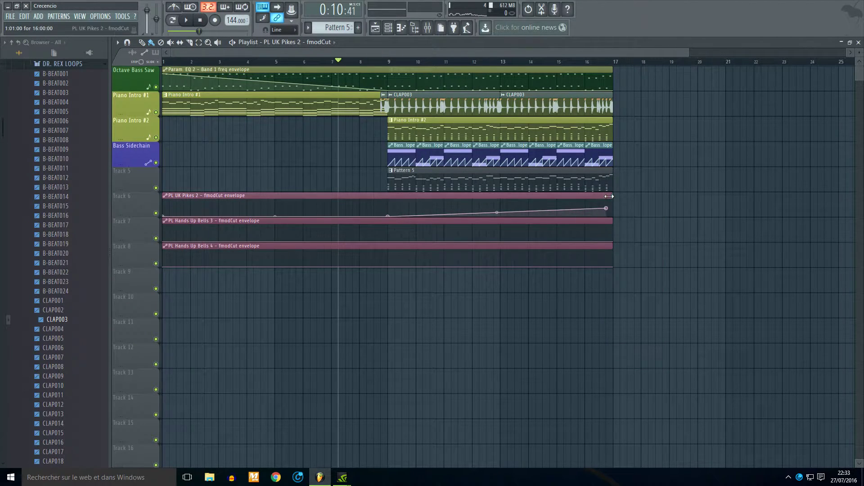
pyautogui.rightClick(613, 210)
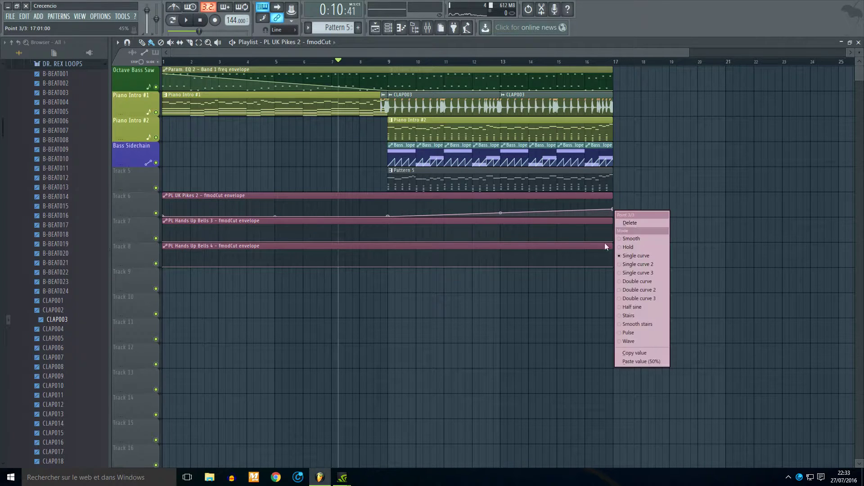
pyautogui.click(642, 362)
# - Paste the 50% value onto the end points of the PL Hands Up Bells 3 and 4 cutoff envelopes
pyautogui.rightClick(614, 242)
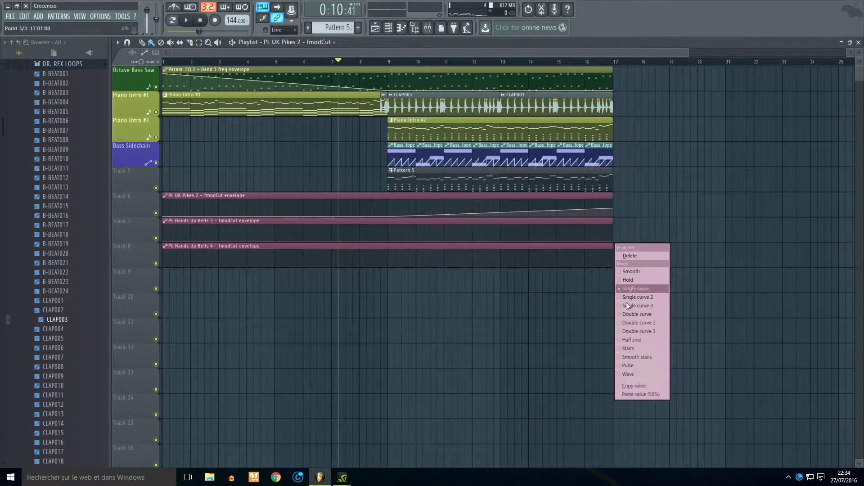
pyautogui.click(644, 394)
pyautogui.rightClick(617, 267)
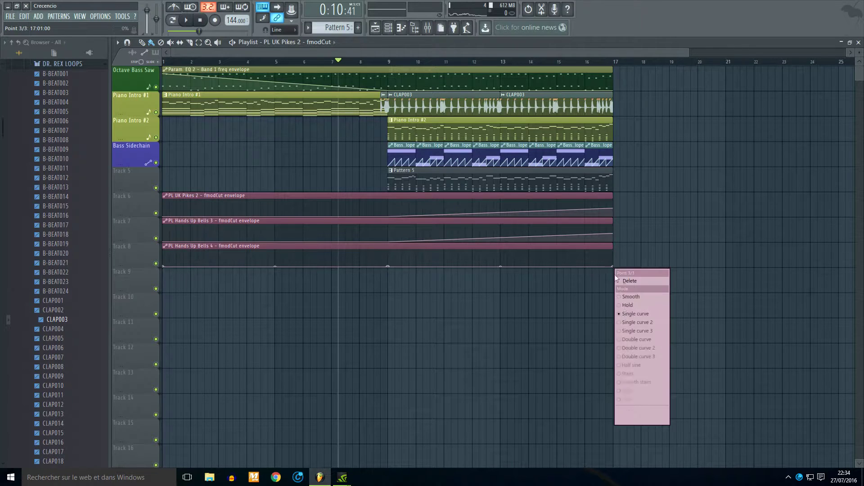
pyautogui.click(643, 420)
# - Slice the three cutoff automation clips at bar 9 and delete the parts before it while the song plays
pyautogui.press('space')
pyautogui.click(190, 43)
pyautogui.moveTo(387, 194); pyautogui.dragTo(378, 277)
pyautogui.click(151, 43)
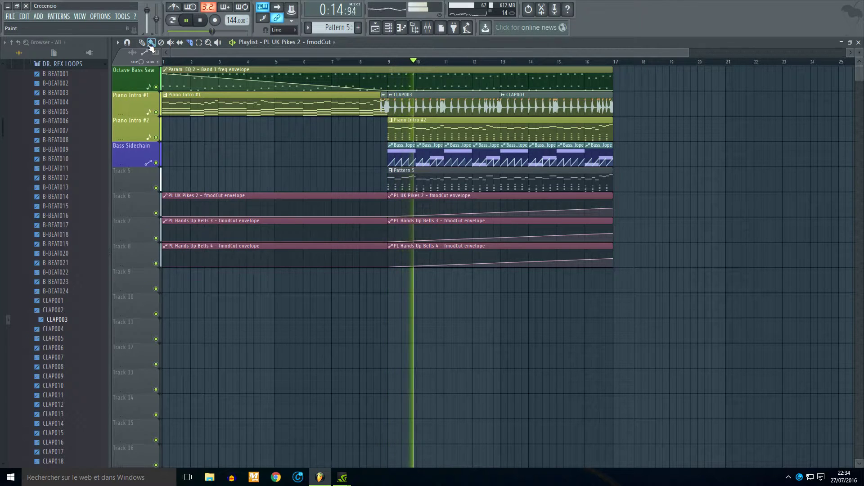
pyautogui.rightClick(272, 206)
pyautogui.rightClick(278, 231)
pyautogui.rightClick(283, 257)
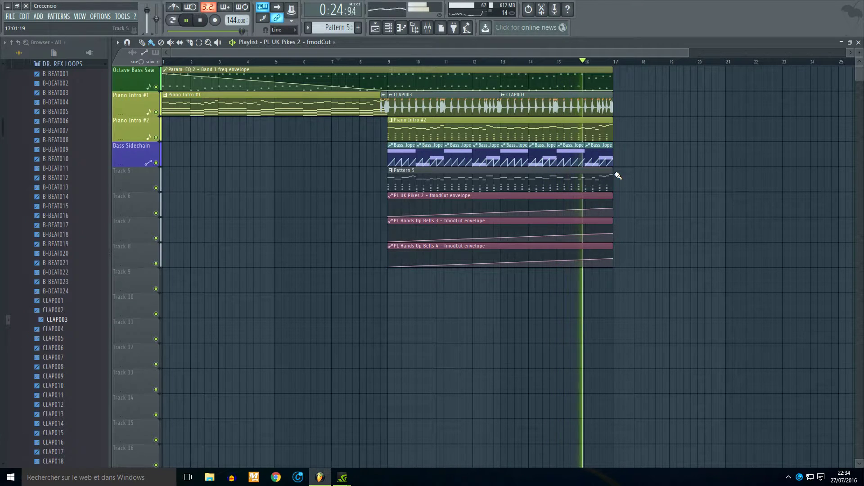
# - Stop playback and select the upper melody notes of the piano part in the Piano Intro #2 pattern
pyautogui.press('space')
pyautogui.press('space')
pyautogui.press('space')
pyautogui.doubleClick(546, 133)
pyautogui.moveTo(692, 78); pyautogui.dragTo(2, 288)
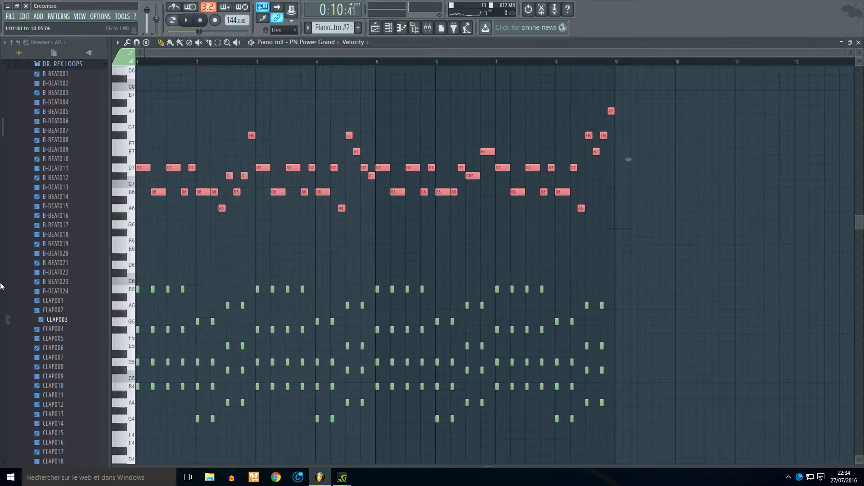
# - Switch to Pattern 5 and clear all the notes from the Layer #2 part
pyautogui.click(388, 27)
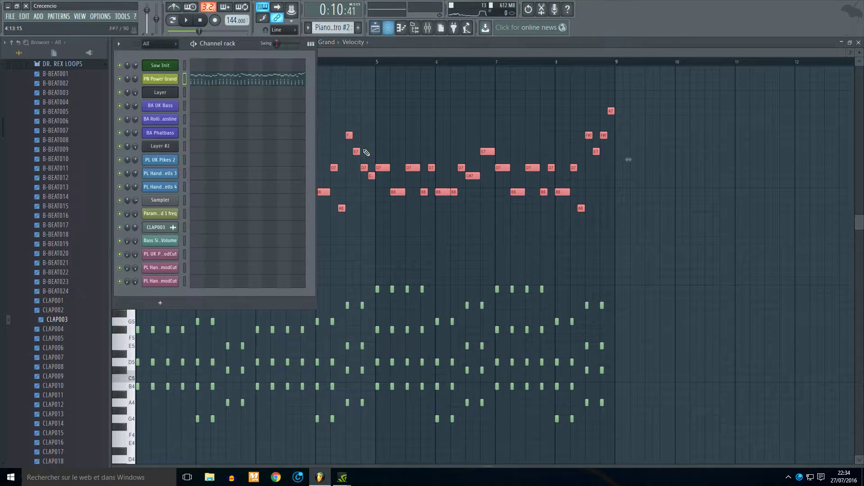
pyautogui.scroll(-3, 318, 27)
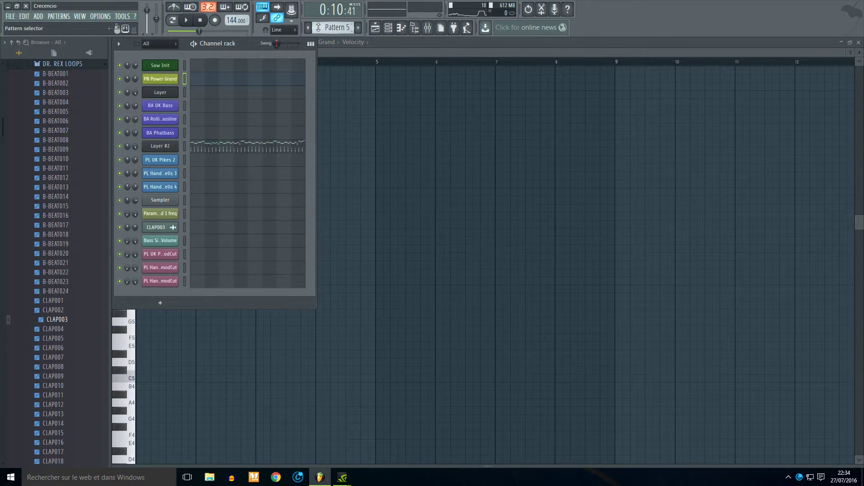
pyautogui.scroll(-1, 319, 29)
pyautogui.scroll(1, 320, 29)
pyautogui.click(258, 148)
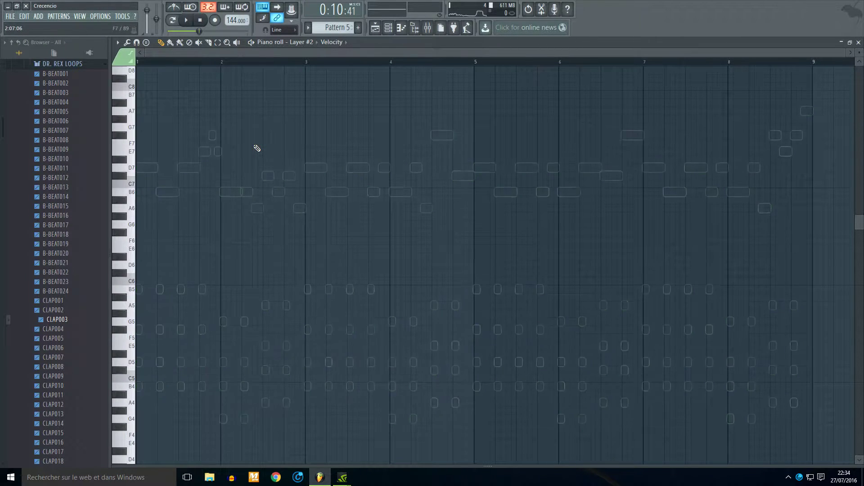
pyautogui.scroll(3, 292, 127)
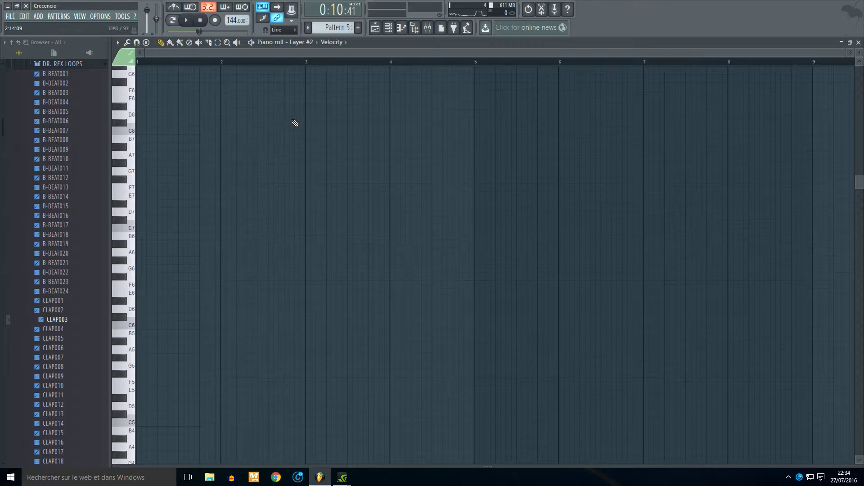
# - Copy all the notes of the PN Power Grand part in Piano Intro #2 into the Layer #2 part of Pattern 5
pyautogui.click(388, 28)
pyautogui.click(299, 78)
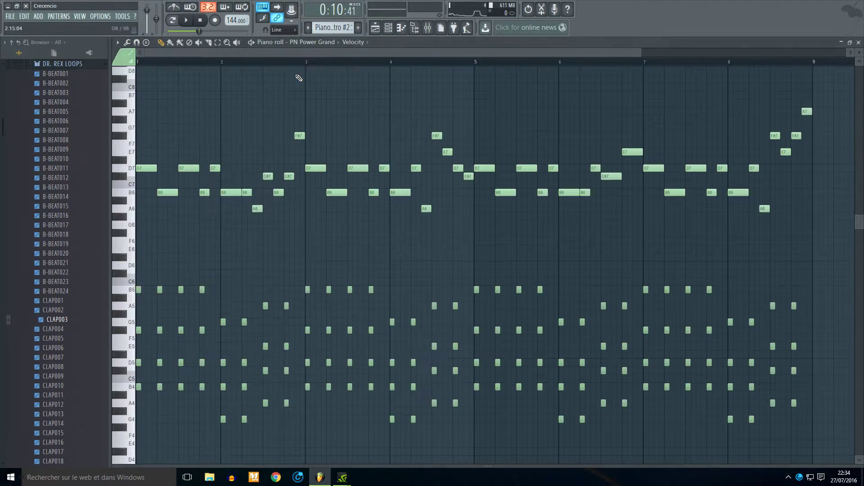
pyautogui.scroll(-3, 534, 137)
pyautogui.moveTo(629, 84); pyautogui.dragTo(14, 476)
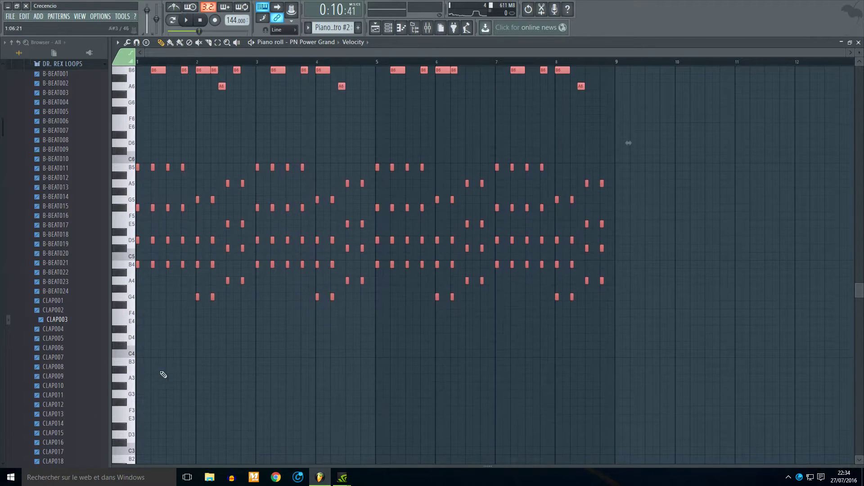
pyautogui.press('F6')
pyautogui.scroll(-1, 324, 30)
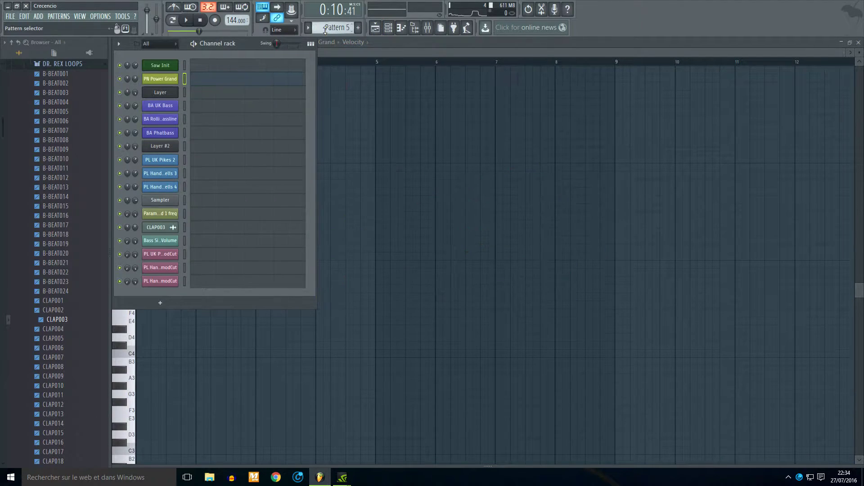
pyautogui.click(193, 148)
pyautogui.scroll(-5, 243, 158)
# - Play back Pattern 5 to hear the pasted melody and chords on Layer #2
pyautogui.press('space')
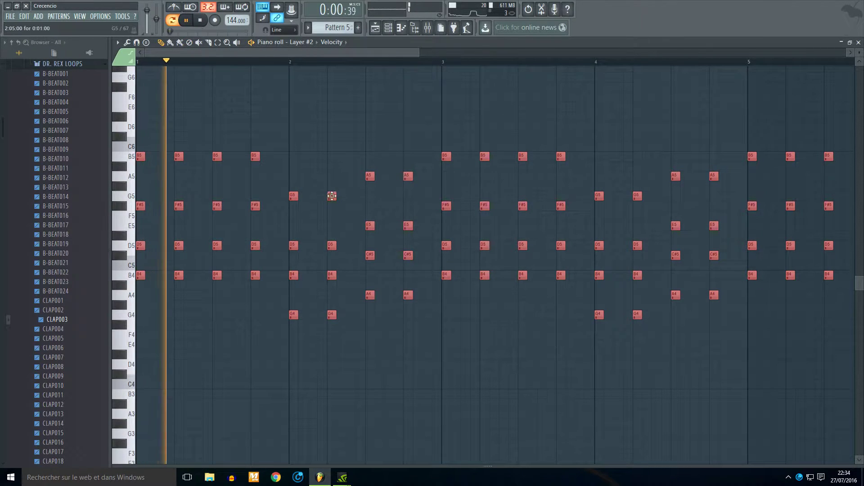
pyautogui.scroll(5, 335, 176)
pyautogui.scroll(-4, 389, 292)
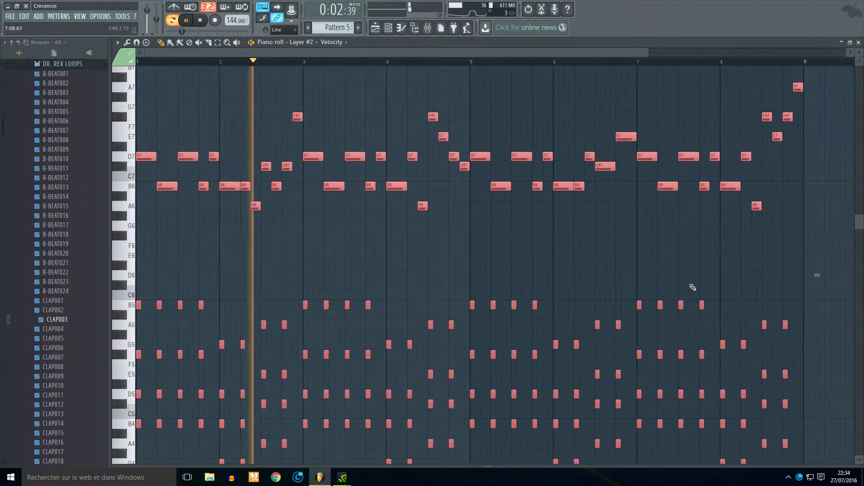
pyautogui.scroll(3, 279, 239)
pyautogui.scroll(1, 270, 231)
pyautogui.press('space')
# - Stagger the chord notes in bars 1 and 2 of the Layer #2 part into rising arpeggios
pyautogui.moveTo(289, 53); pyautogui.dragTo(198, 54)
pyautogui.scroll(-2, 178, 347)
pyautogui.scroll(1, 157, 392)
pyautogui.keyDown('ctrl'); pyautogui.click(156, 387); pyautogui.keyUp('ctrl')
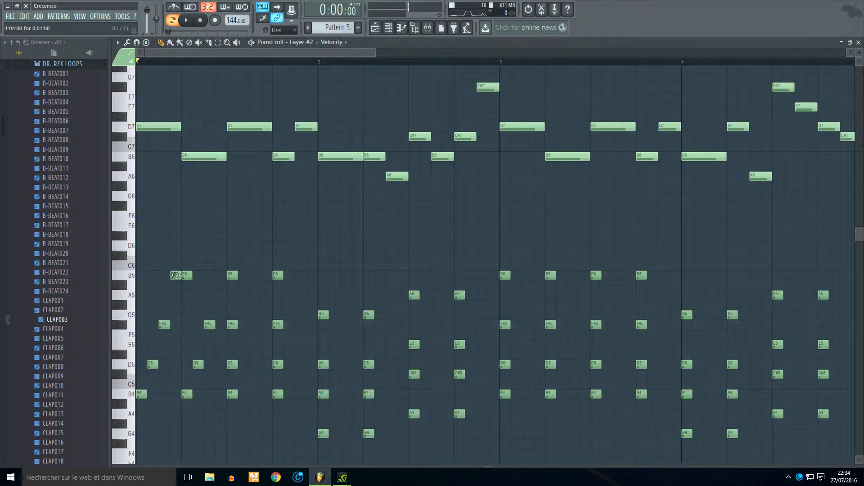
pyautogui.press('space')
pyautogui.press('space')
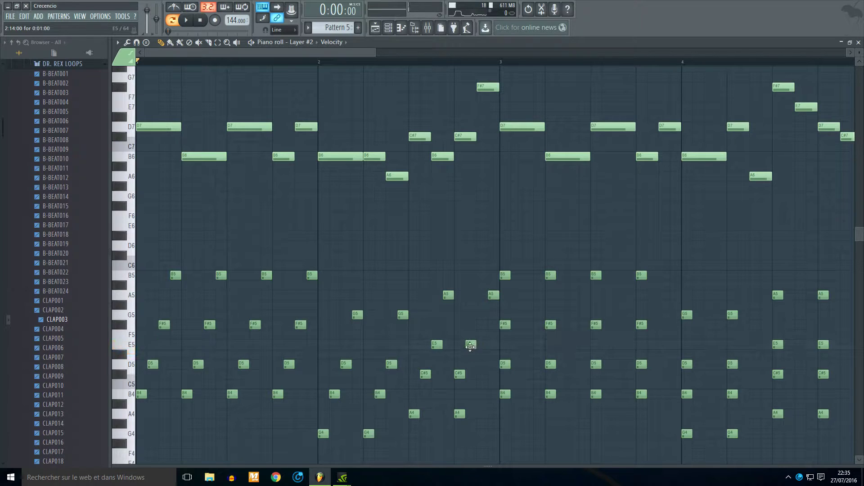
# - Extend the three fmodCut envelope clips in the playlist to about bar 19.5
pyautogui.click(388, 28)
pyautogui.click(376, 29)
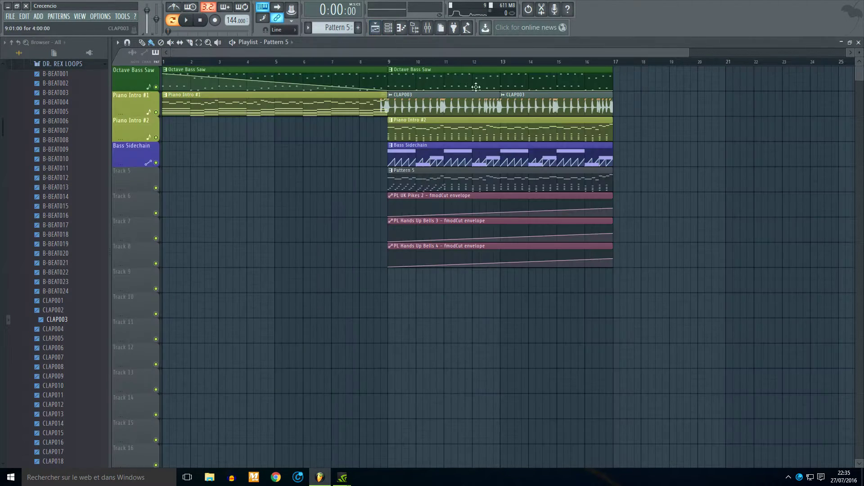
pyautogui.press('space')
pyautogui.click(179, 20)
pyautogui.moveTo(635, 210); pyautogui.dragTo(601, 246)
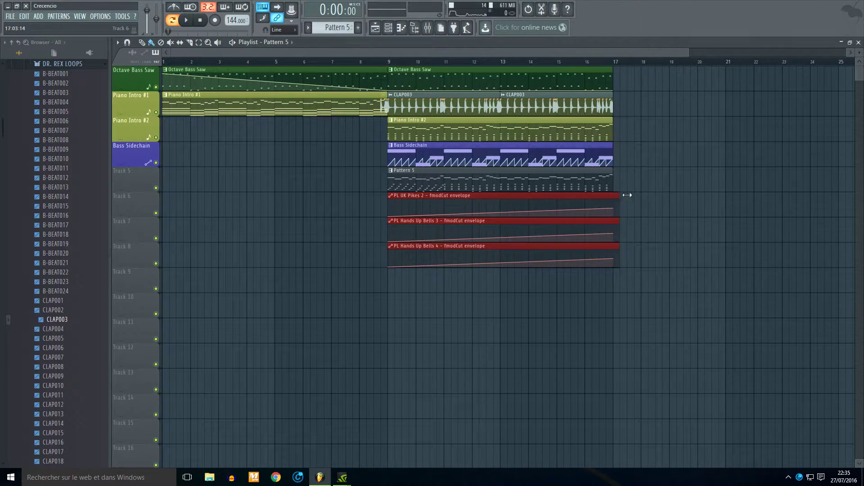
pyautogui.moveTo(617, 194); pyautogui.dragTo(682, 195)
# - Place a second Pattern 5 clip on Track 5 at bar 17, directly after the first
pyautogui.click(657, 176)
pyautogui.moveTo(612, 180)
pyautogui.mouseDown()
pyautogui.moveTo(619, 180)
pyautogui.moveTo(604, 181)
pyautogui.moveTo(643, 181)
pyautogui.mouseUp()
pyautogui.click(623, 181)
pyautogui.click(634, 62)
# - Replace the lower chords from bar 3 onward in Layer #2 with duplicates of the two-bar arpeggio, filling up to bar 9
pyautogui.click(173, 20)
pyautogui.click(176, 20)
pyautogui.click(186, 20)
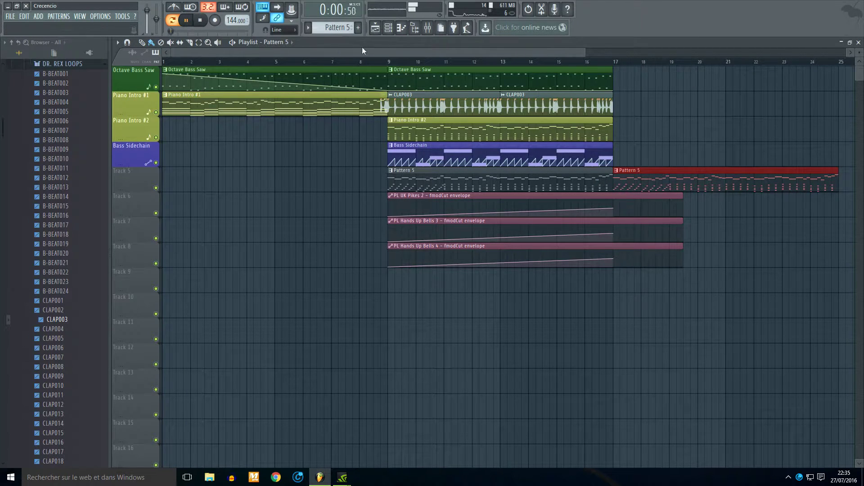
pyautogui.click(394, 29)
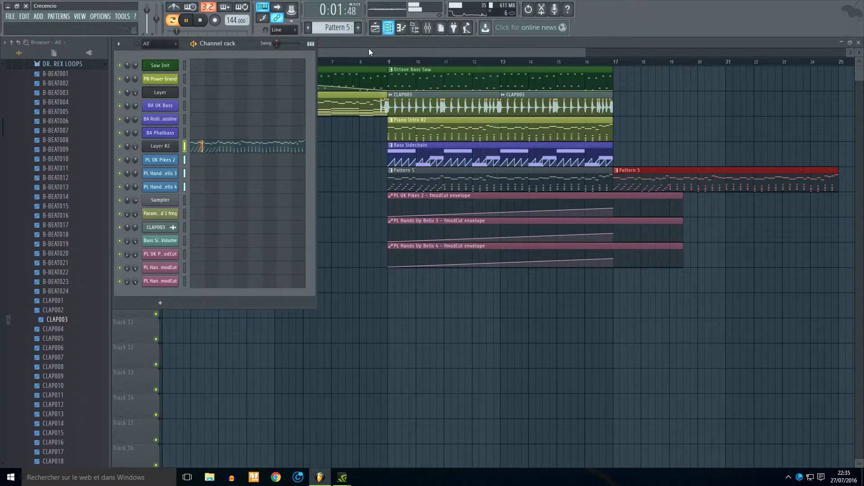
pyautogui.click(267, 149)
pyautogui.moveTo(816, 254); pyautogui.dragTo(315, 445)
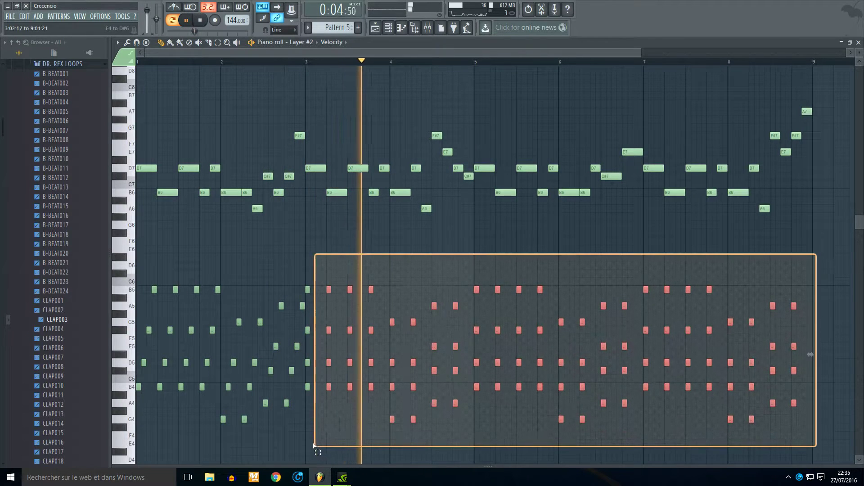
pyautogui.moveTo(332, 262); pyautogui.dragTo(130, 462)
pyautogui.hotkey('ctrl', 'b')
pyautogui.moveTo(310, 391); pyautogui.dragTo(477, 387)
pyautogui.hotkey('ctrl', 'b')
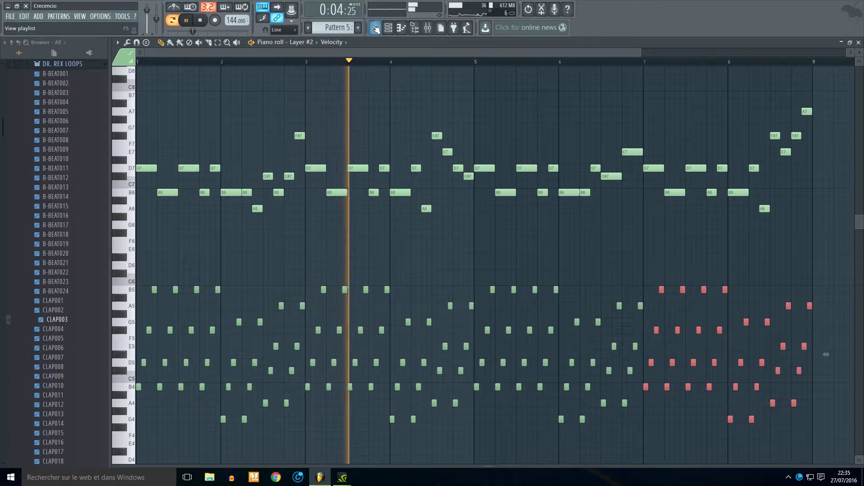
# - Play the song from just before bar 9 while deleting and re-adding the second Pattern 5 clip at bar 17
pyautogui.click(375, 28)
pyautogui.click(360, 66)
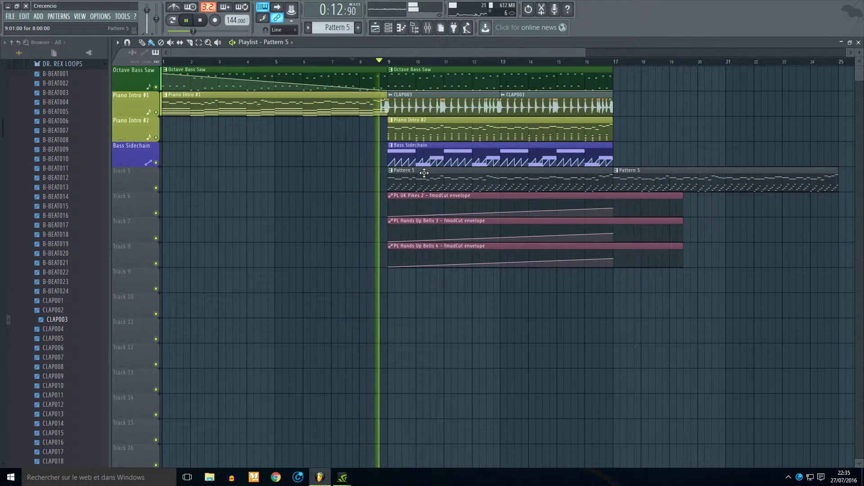
pyautogui.rightClick(762, 181)
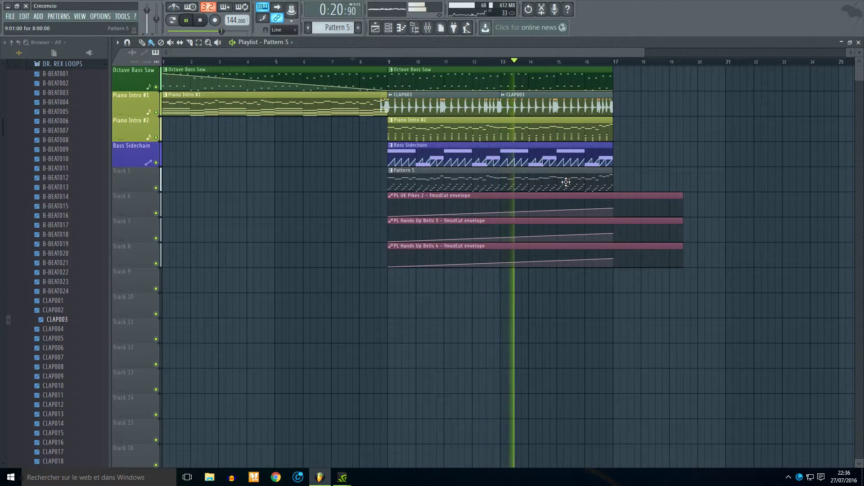
pyautogui.scroll(-3, 585, 192)
pyautogui.scroll(5, 601, 197)
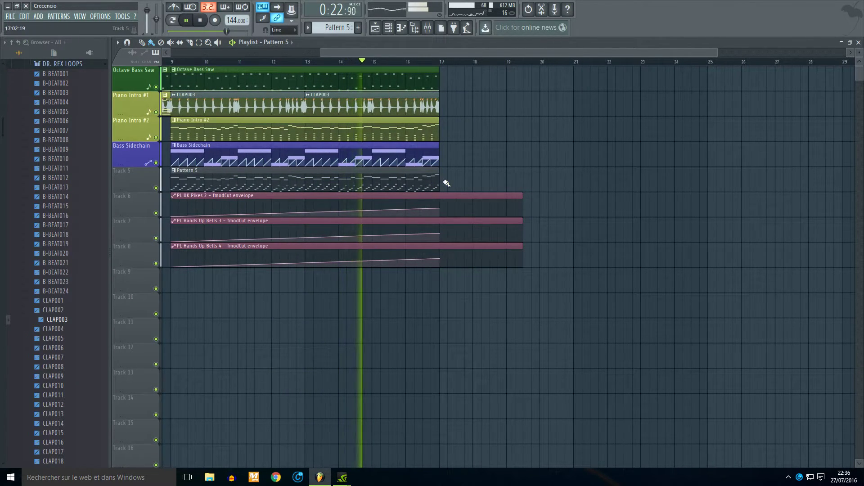
pyautogui.click(447, 183)
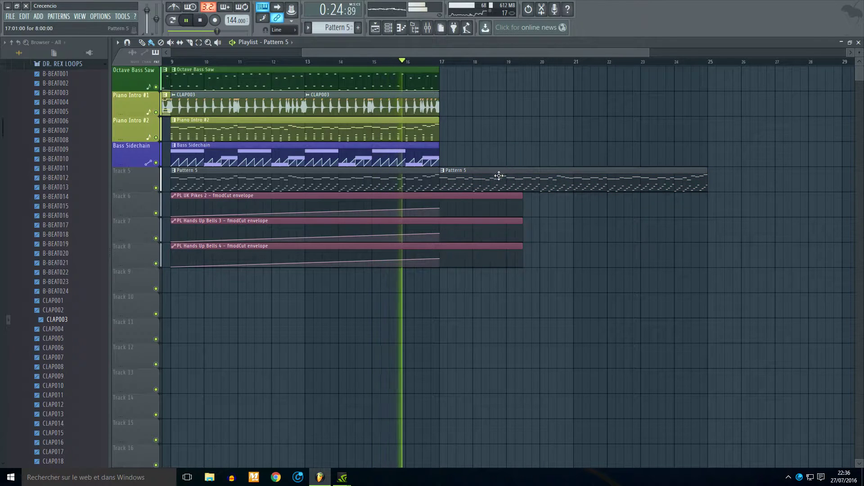
pyautogui.press('space')
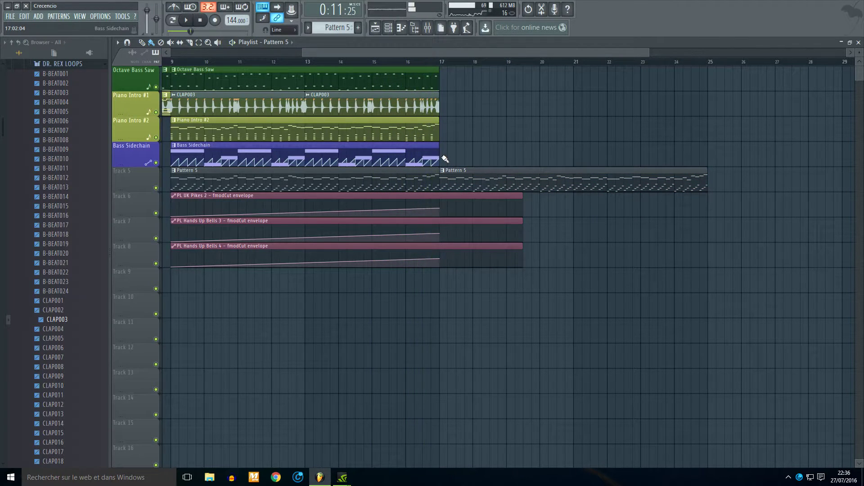
# - Duplicate the Bass Sidechain, Piano Intro #2, CLAP003 and Octave Bass Saw clips to fill bars 17 to 25
pyautogui.moveTo(460, 151)
pyautogui.keyDown('ctrl'); pyautogui.mouseDown()
pyautogui.moveTo(174, 162)
pyautogui.moveTo(458, 151)
pyautogui.mouseUp(); pyautogui.keyUp('ctrl')
pyautogui.keyDown('shift'); pyautogui.moveTo(298, 133); pyautogui.dragTo(567, 133); pyautogui.keyUp('shift')
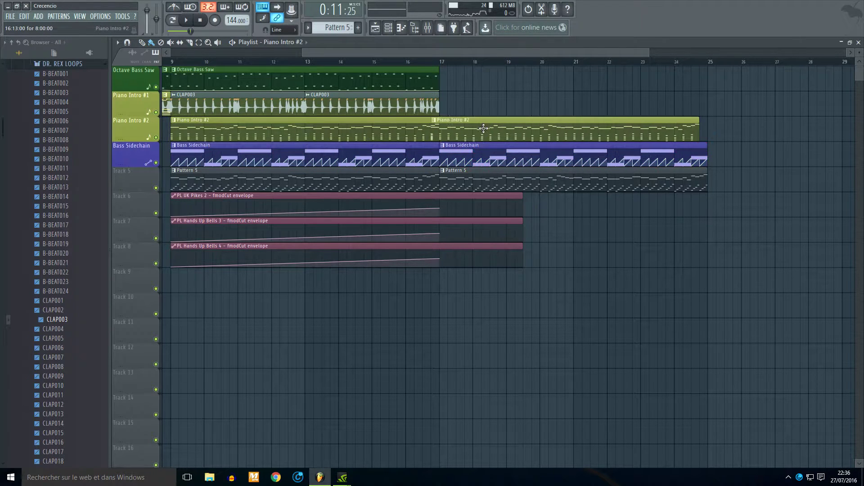
pyautogui.keyDown('ctrl'); pyautogui.moveTo(438, 108); pyautogui.dragTo(508, 100); pyautogui.keyUp('ctrl')
pyautogui.click(434, 78)
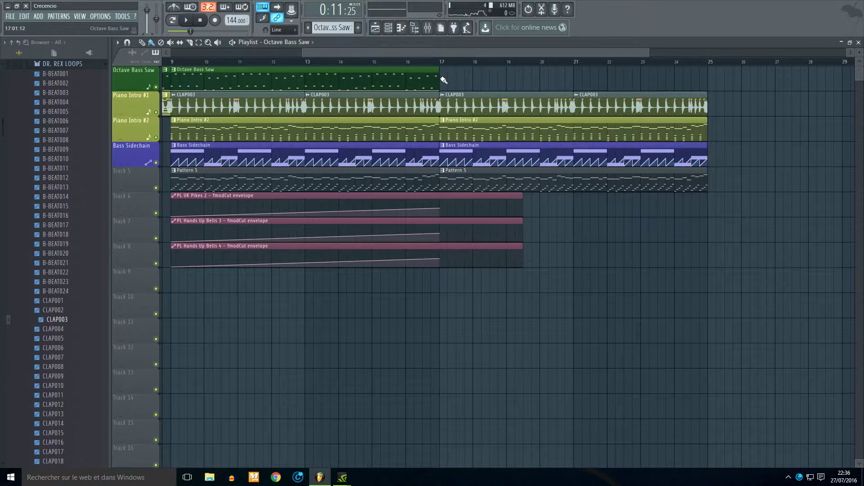
pyautogui.click(445, 78)
# - Move the first Octave Bass Saw clip to Track 5 and extend the Param. EQ 2 Band 1 freq envelope to bar 25
pyautogui.scroll(-3, 446, 75)
pyautogui.moveTo(274, 88); pyautogui.dragTo(270, 177)
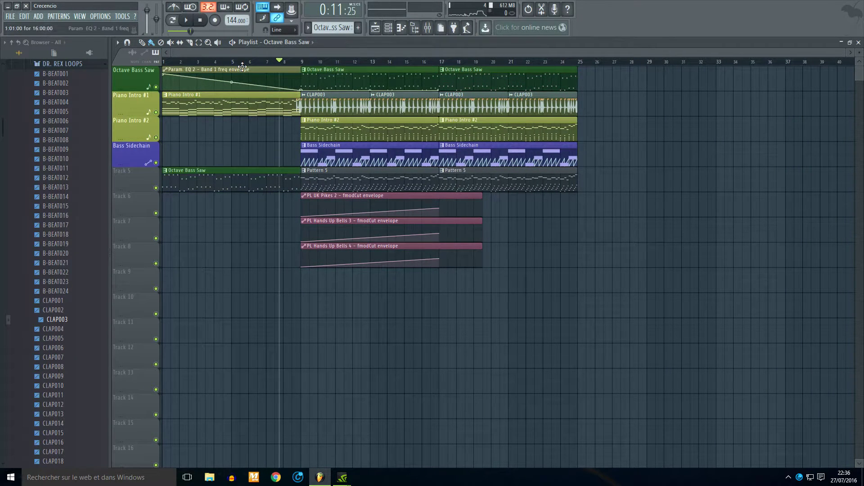
pyautogui.click(299, 88)
pyautogui.moveTo(436, 69); pyautogui.dragTo(580, 66)
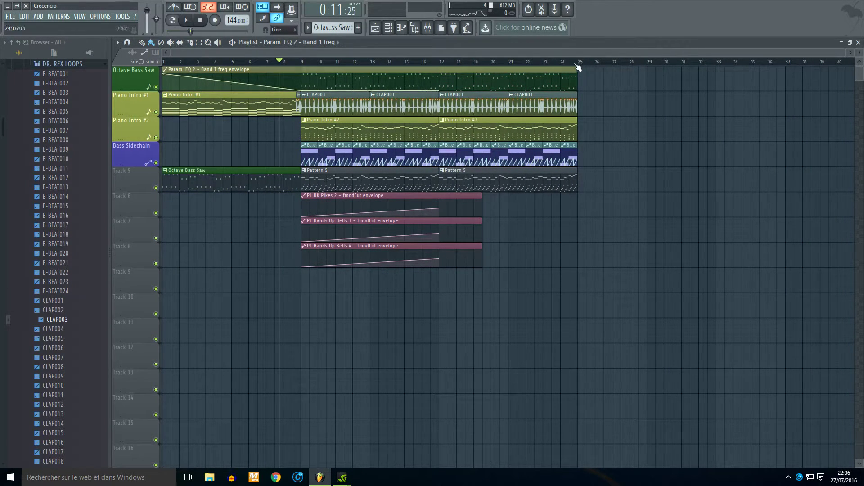
pyautogui.scroll(2, 542, 93)
# - Shape the Band 1 freq envelope to rise from bar 23 to bar 25 and return the first Octave Bass Saw clip to its track
pyautogui.moveTo(464, 72); pyautogui.dragTo(465, 347)
pyautogui.rightClick(496, 368)
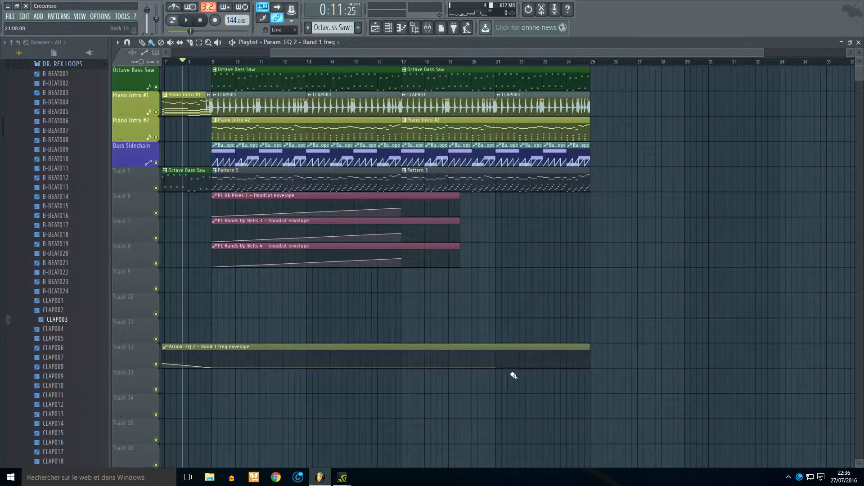
pyautogui.moveTo(588, 365); pyautogui.dragTo(581, 69)
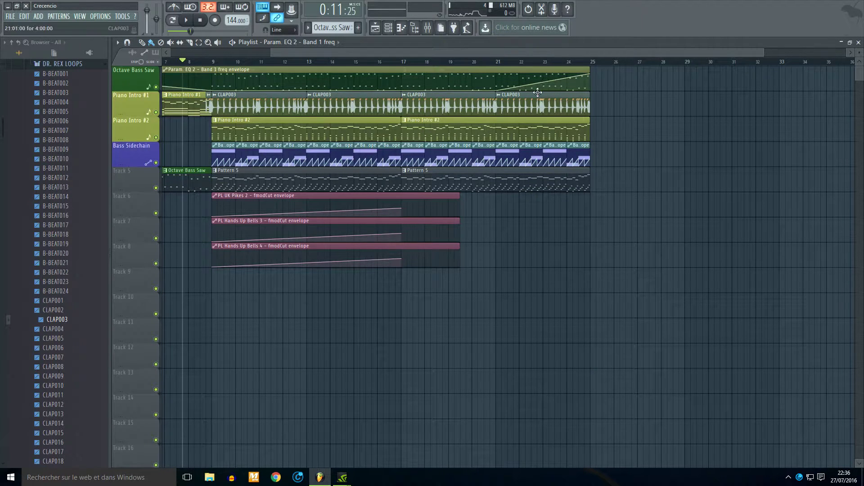
pyautogui.rightClick(500, 89)
pyautogui.click(505, 102)
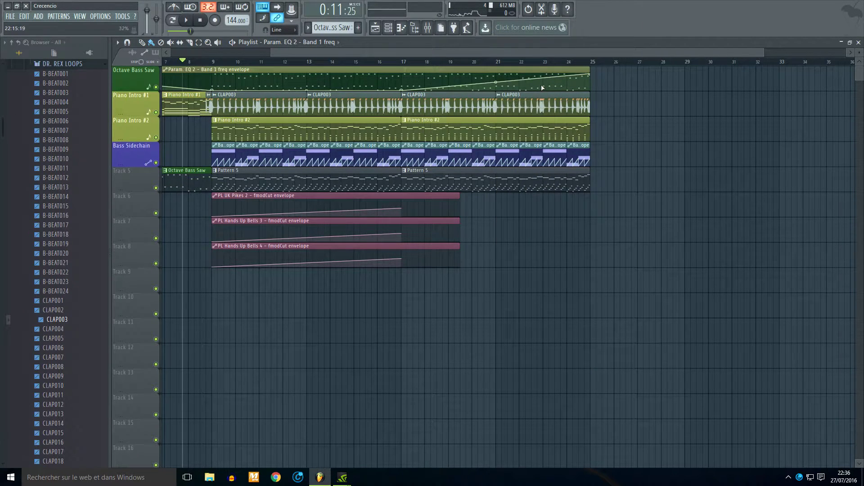
pyautogui.rightClick(543, 88)
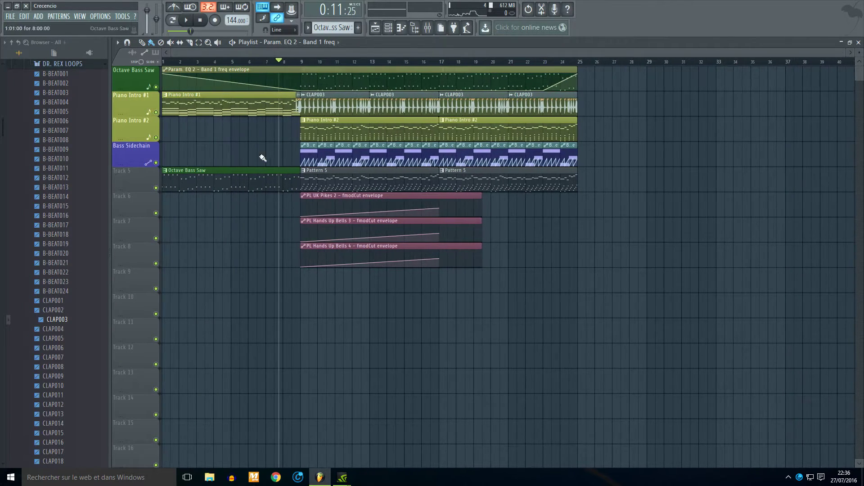
pyautogui.rightClick(239, 175)
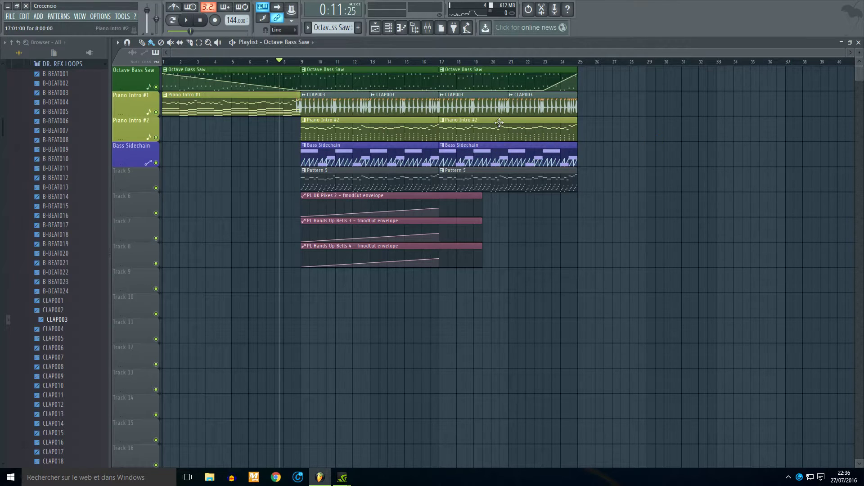
pyautogui.moveTo(499, 122); pyautogui.dragTo(500, 97)
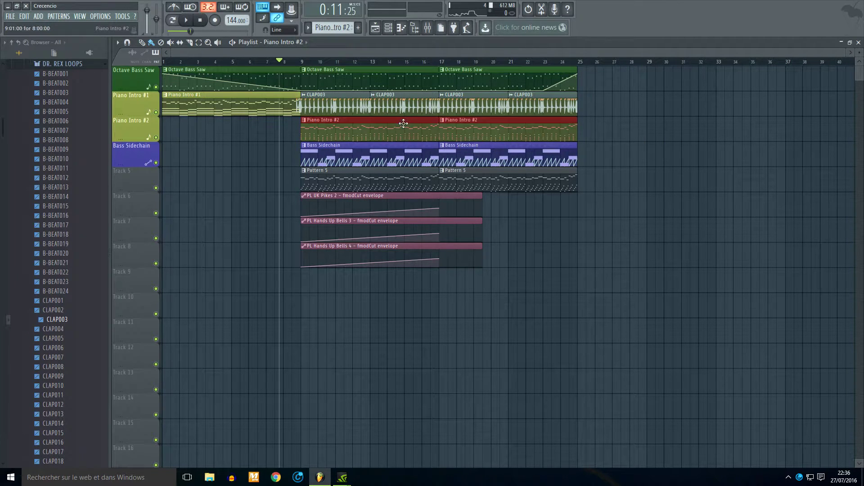
pyautogui.click(625, 131)
pyautogui.moveTo(391, 105); pyautogui.dragTo(390, 131)
pyautogui.moveTo(481, 112); pyautogui.dragTo(481, 137)
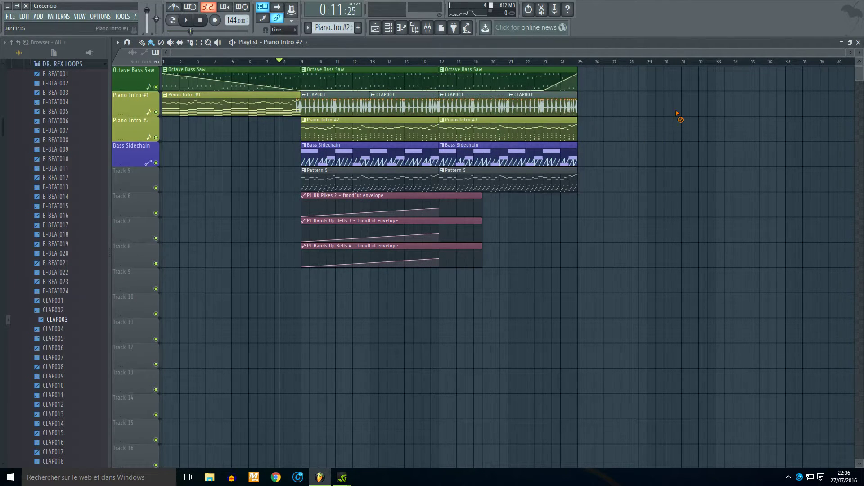
# - Play back the extended arrangement to hear the section running up to bar 25
pyautogui.click(531, 110)
pyautogui.scroll(3, 564, 107)
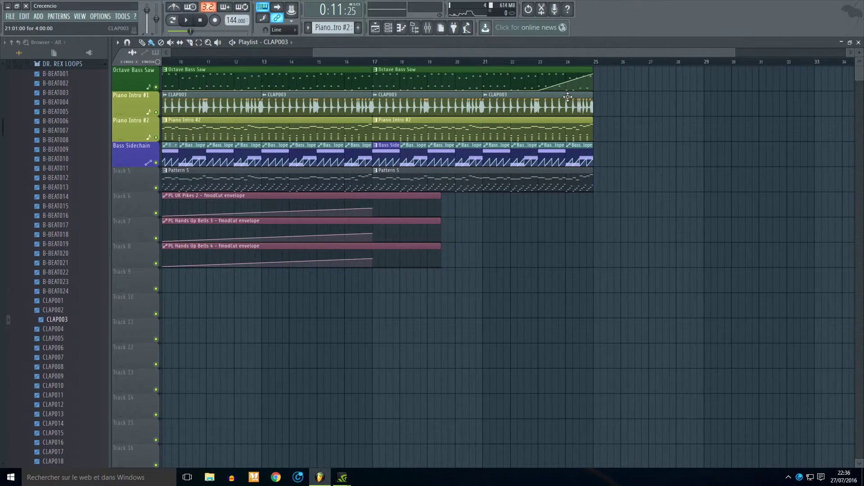
pyautogui.moveTo(592, 104)
pyautogui.mouseDown()
pyautogui.moveTo(534, 104)
pyautogui.moveTo(594, 107)
pyautogui.mouseUp()
pyautogui.click(375, 70)
pyautogui.click(488, 196)
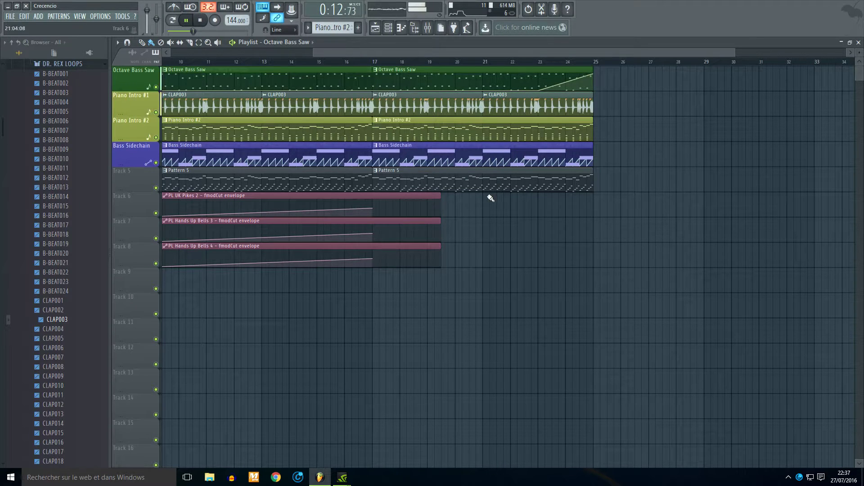
# - Extend the three fmodCut envelope clips to bar 25 and copy the 50% value of the PL UK Pikes 2 point at bar 17
pyautogui.moveTo(458, 245); pyautogui.dragTo(593, 199)
pyautogui.rightClick(374, 209)
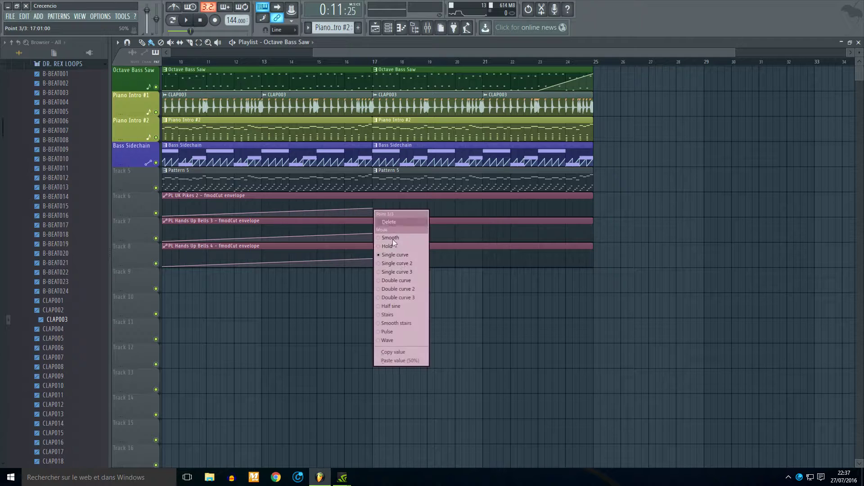
pyautogui.click(399, 352)
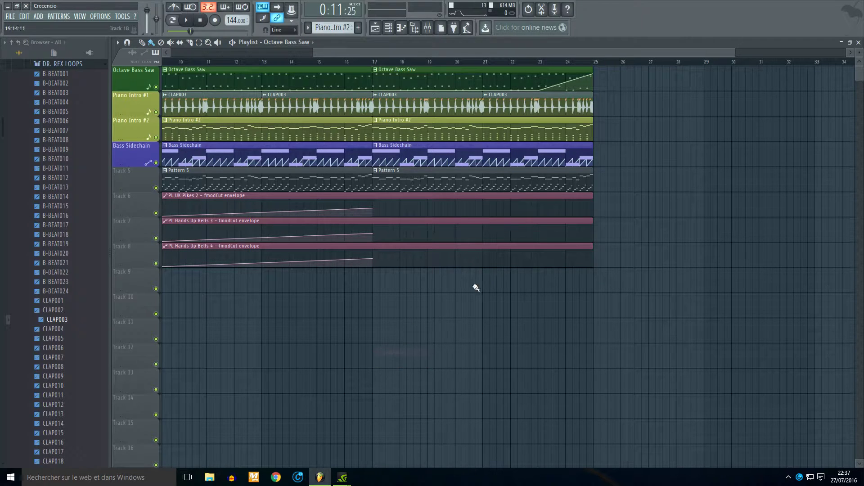
# - Set the bar 21 points of the three fmodCut envelopes to 50% by pasting the copied value
pyautogui.rightClick(480, 208)
pyautogui.click(504, 355)
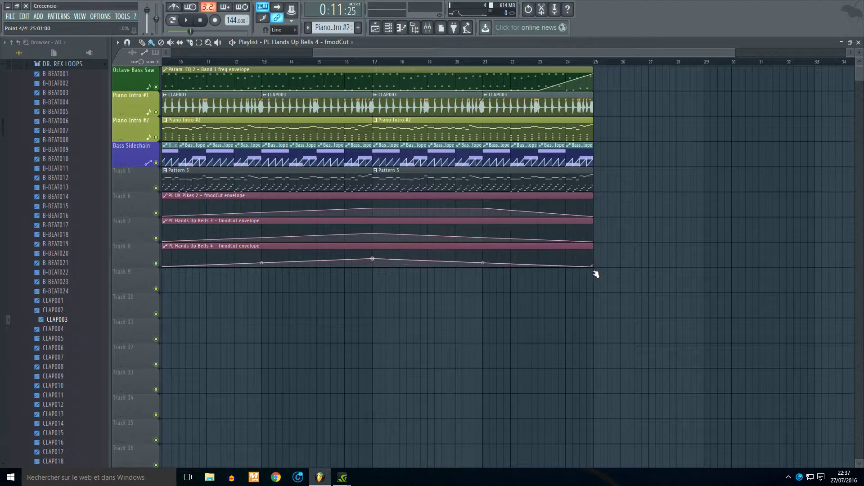
pyautogui.rightClick(483, 230)
pyautogui.click(508, 377)
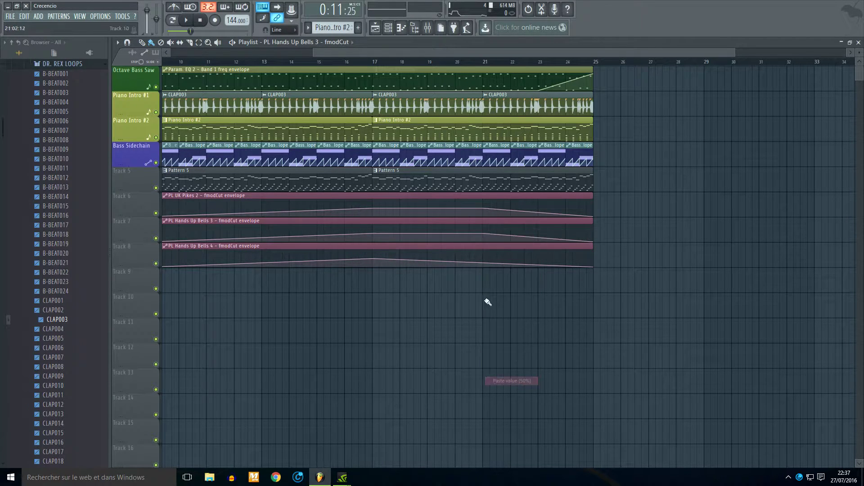
pyautogui.rightClick(483, 259)
pyautogui.click(507, 410)
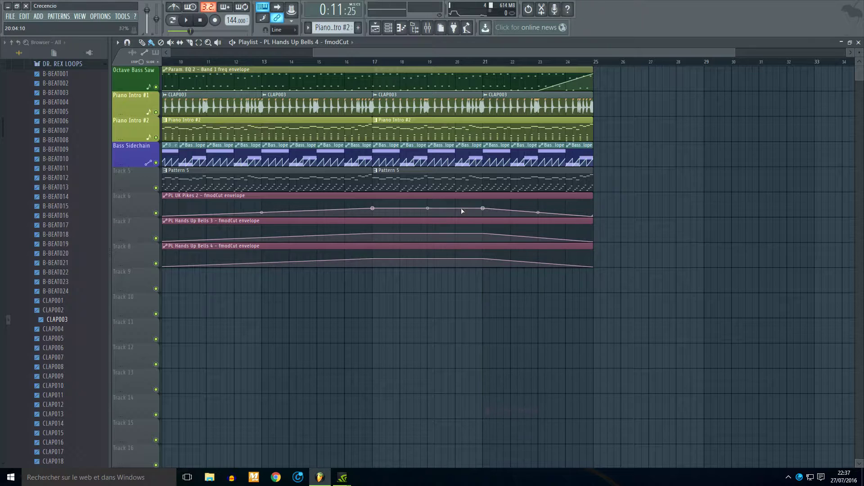
# - Stack the three fmodCut envelope clips on one track and move them onto the Pattern 5 clips from bar 9 to bar 25
pyautogui.moveTo(461, 196); pyautogui.dragTo(461, 228)
pyautogui.moveTo(600, 234); pyautogui.dragTo(579, 196)
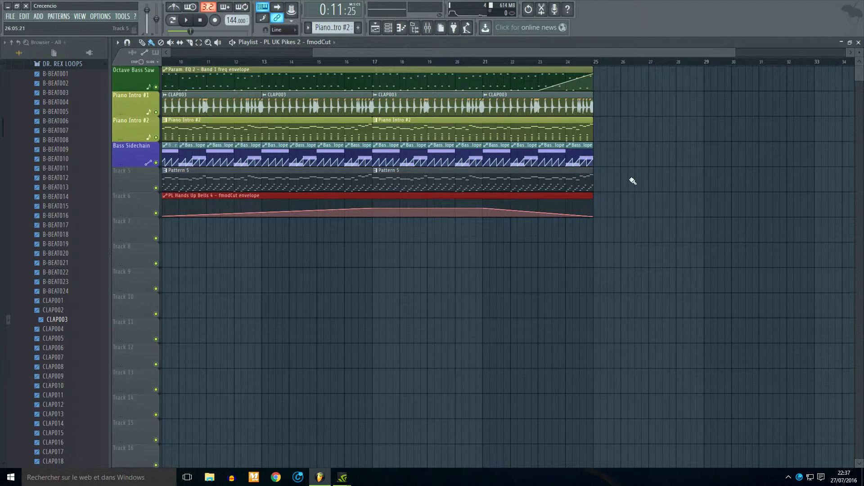
pyautogui.rightClick(581, 190)
pyautogui.moveTo(575, 153); pyautogui.dragTo(759, 187)
pyautogui.moveTo(451, 157); pyautogui.dragTo(458, 180)
pyautogui.moveTo(524, 177); pyautogui.dragTo(517, 178)
pyautogui.moveTo(631, 168); pyautogui.dragTo(450, 130)
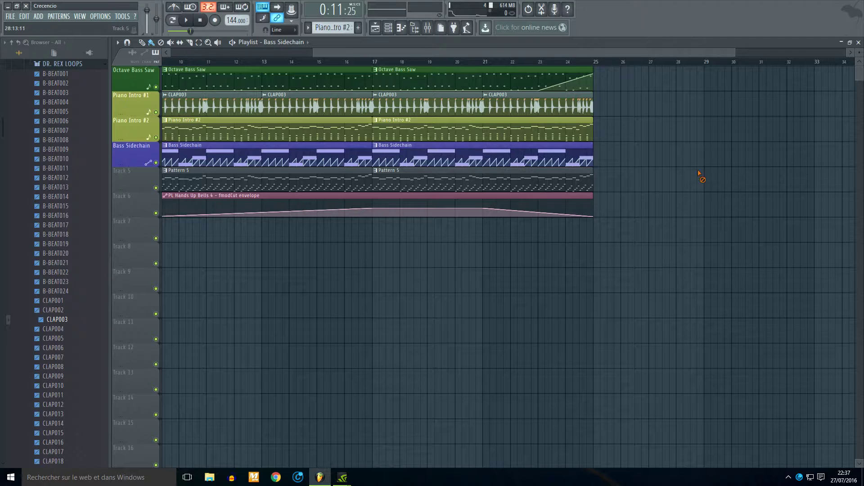
pyautogui.scroll(-2, 698, 174)
pyautogui.click(400, 197)
pyautogui.moveTo(400, 197); pyautogui.dragTo(400, 171)
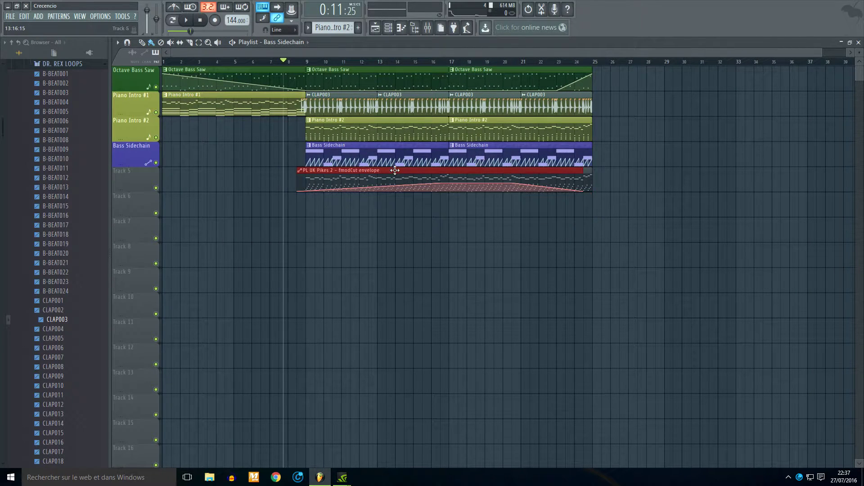
# - Rename Pattern 5 as Melody Plucked #1 and give it a blue colour
pyautogui.click(388, 36)
pyautogui.scroll(-2, 330, 32)
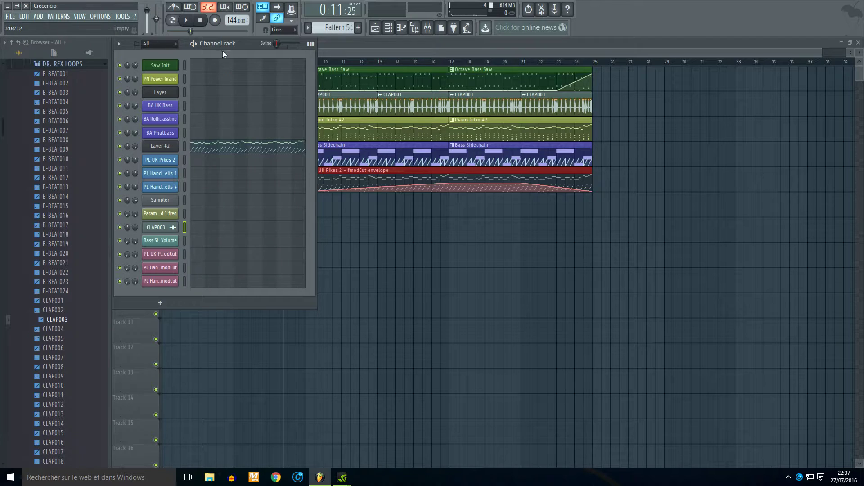
pyautogui.click(337, 27)
pyautogui.click(420, 56)
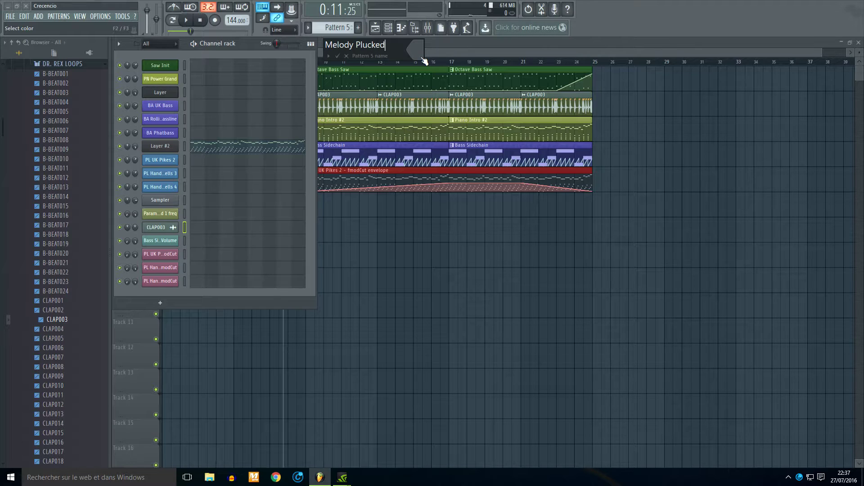
pyautogui.click(424, 60)
pyautogui.click(423, 61)
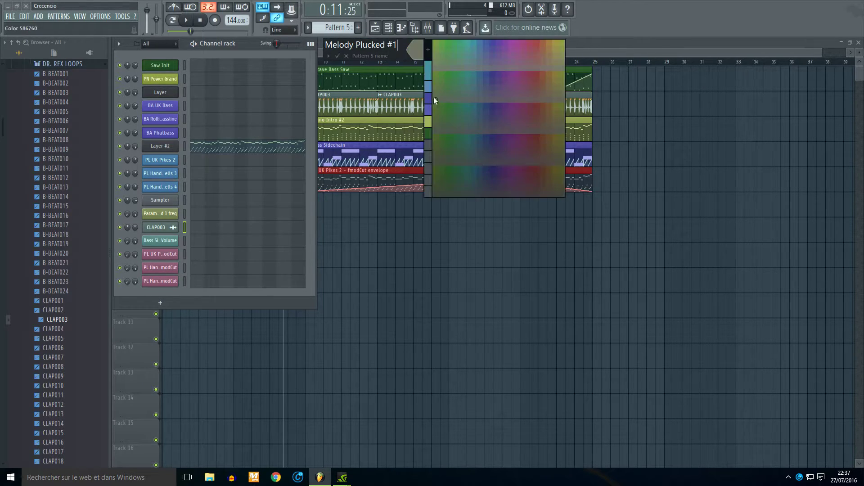
pyautogui.press('Return')
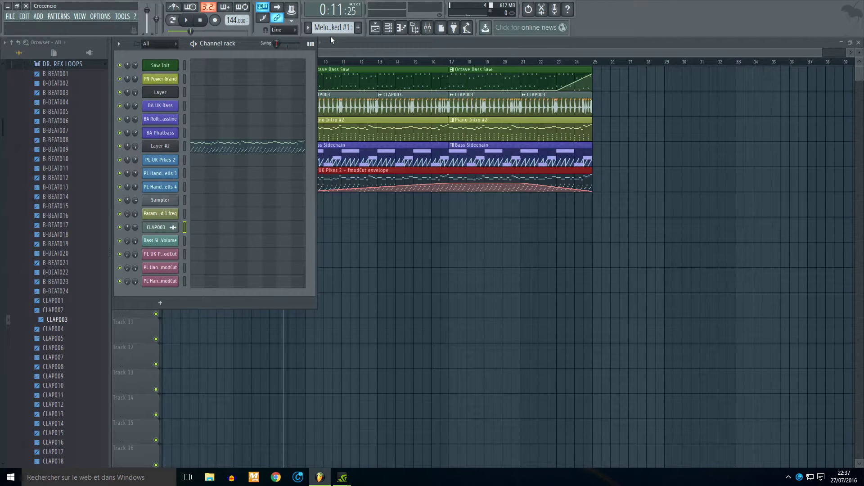
# - Move the stacked fmodCut envelopes down to Track 6 and name Track 5 Melody Plucked #1 after its clips
pyautogui.click(388, 28)
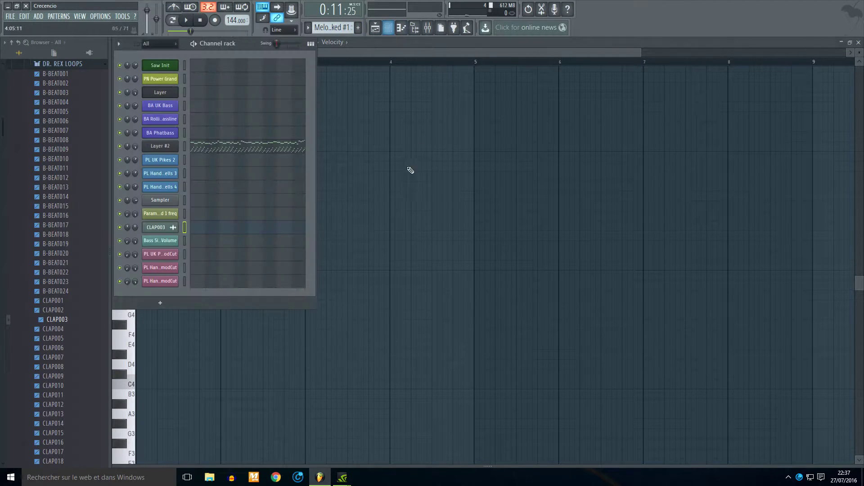
pyautogui.click(400, 29)
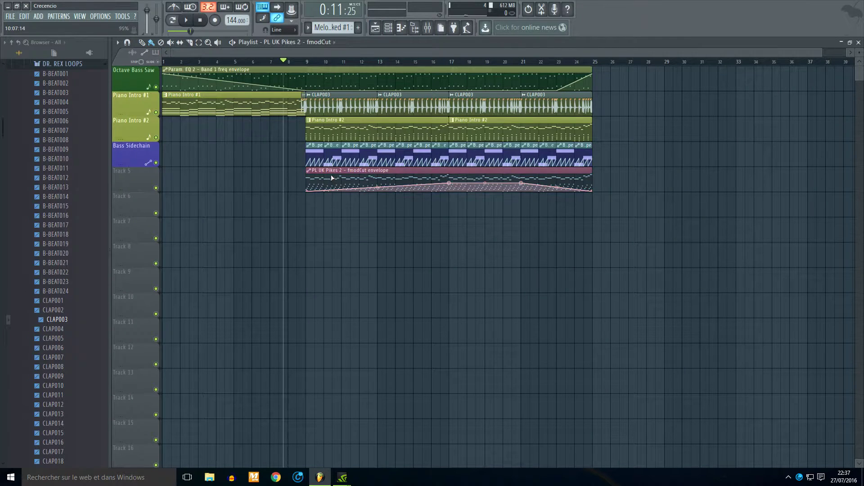
pyautogui.moveTo(332, 179); pyautogui.dragTo(328, 198)
pyautogui.rightClick(145, 177)
pyautogui.click(165, 188)
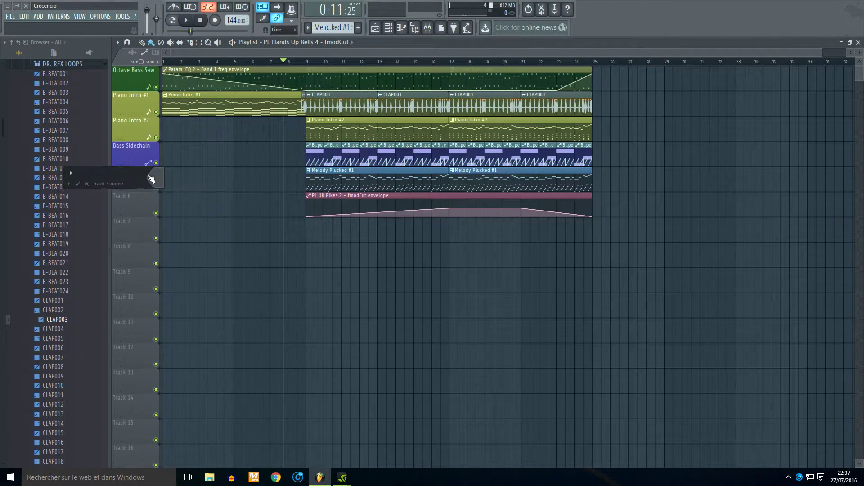
pyautogui.click(150, 174)
pyautogui.rightClick(150, 176)
pyautogui.click(198, 180)
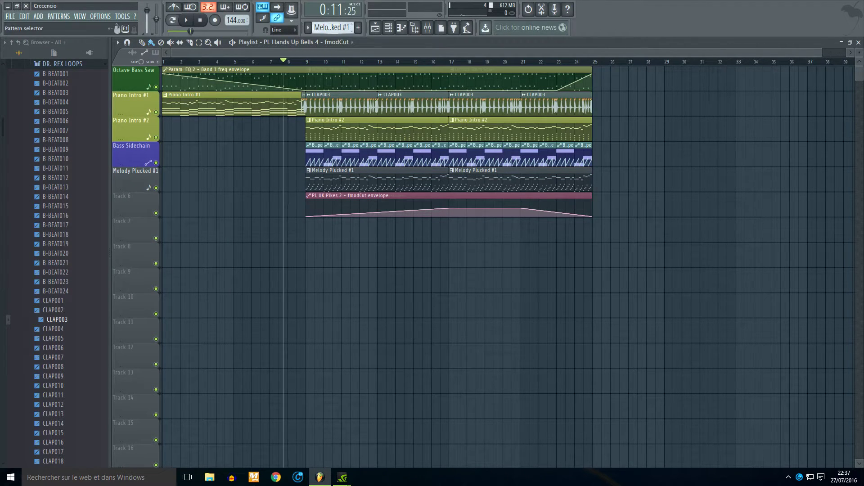
# - Recolour the Melody Plucked #1 pattern blue and apply its name and colour to its playlist track
pyautogui.click(332, 27)
pyautogui.click(418, 65)
pyautogui.click(412, 61)
pyautogui.click(423, 105)
pyautogui.press('Return')
pyautogui.rightClick(143, 168)
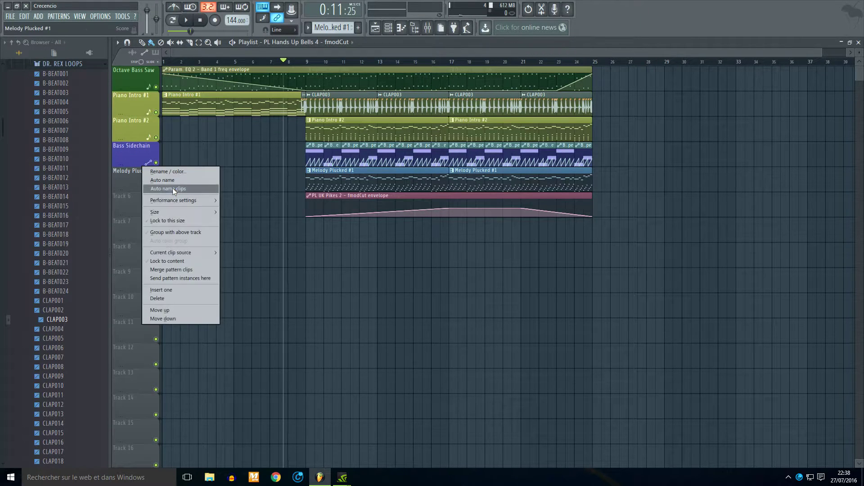
pyautogui.click(173, 189)
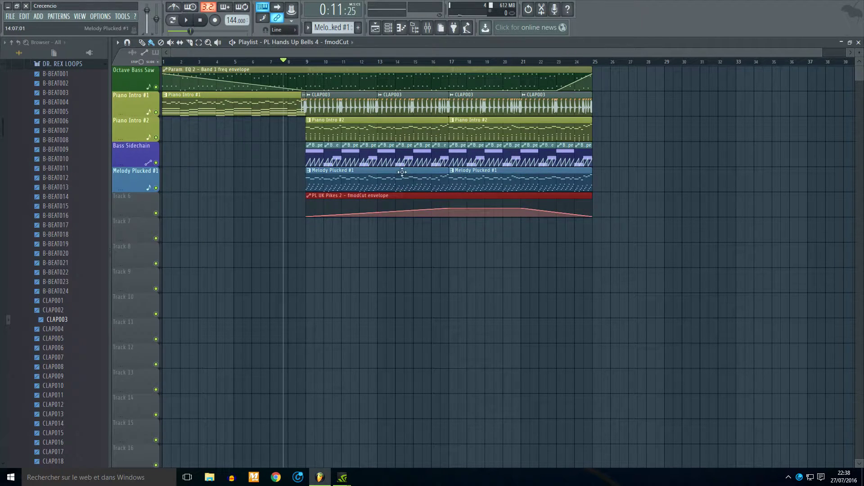
# - Move the stacked fmodCut envelopes back over the Melody Plucked #1 clips and clear the selection
pyautogui.moveTo(402, 174); pyautogui.dragTo(402, 167)
pyautogui.keyDown('ctrl'); pyautogui.click(457, 265); pyautogui.keyUp('ctrl')
pyautogui.click(467, 135)
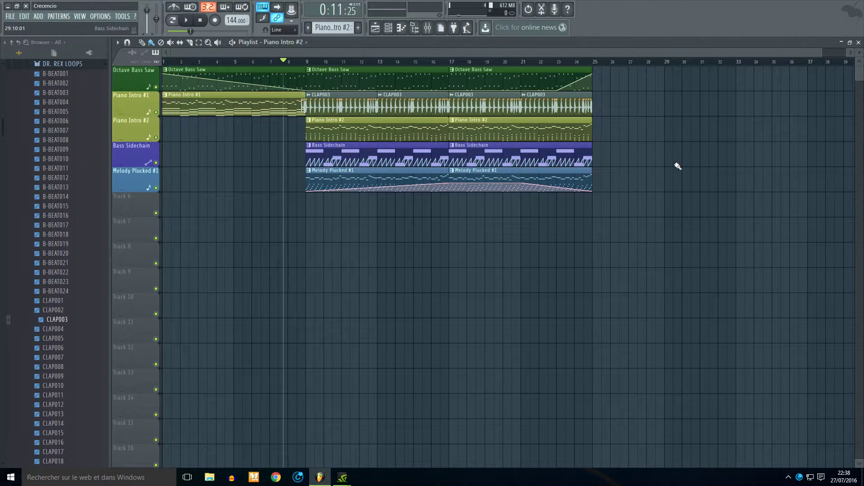
# - Create an automation clip for the CLAP003 channel volume
pyautogui.doubleClick(562, 109)
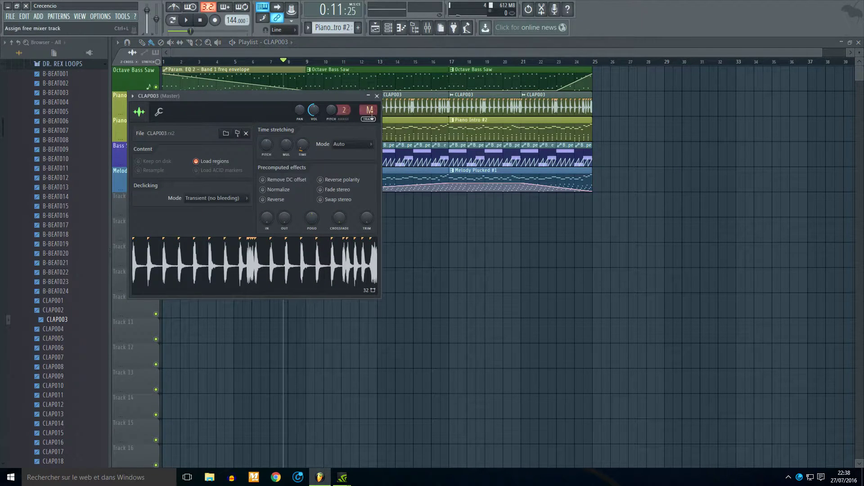
pyautogui.rightClick(315, 111)
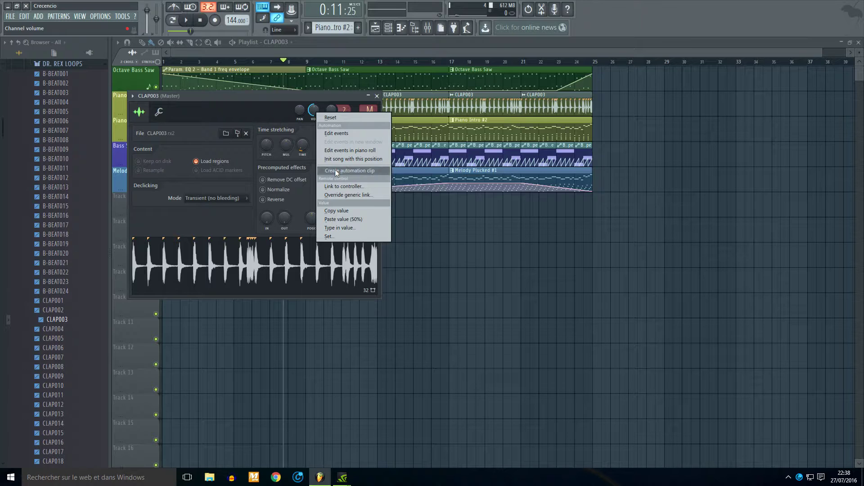
pyautogui.click(342, 170)
pyautogui.press('Escape')
# - Hold the CLAP003 volume envelope at 50% with points at bars 9 and 23, falling to minimum at bar 25
pyautogui.rightClick(594, 208)
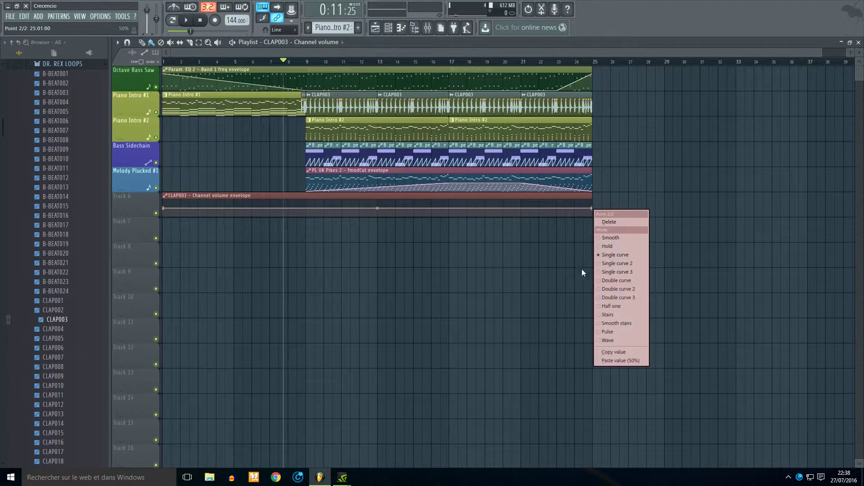
pyautogui.click(613, 354)
pyautogui.rightClick(308, 208)
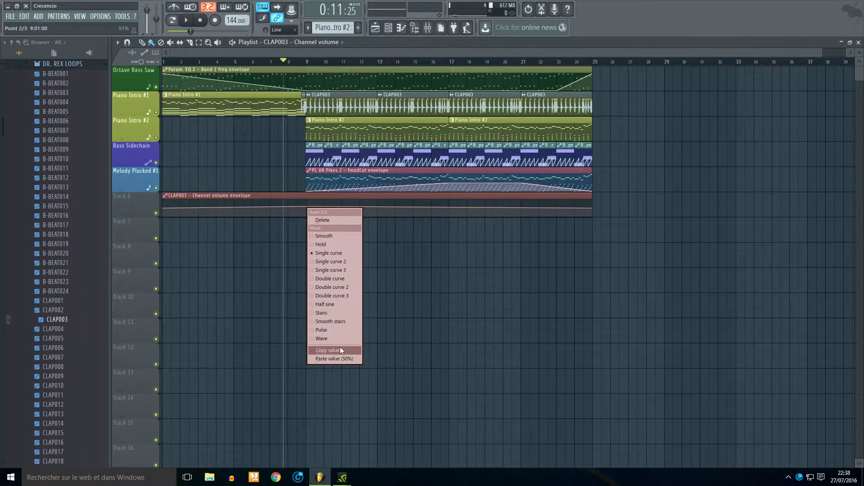
pyautogui.click(341, 357)
pyautogui.scroll(2, 532, 240)
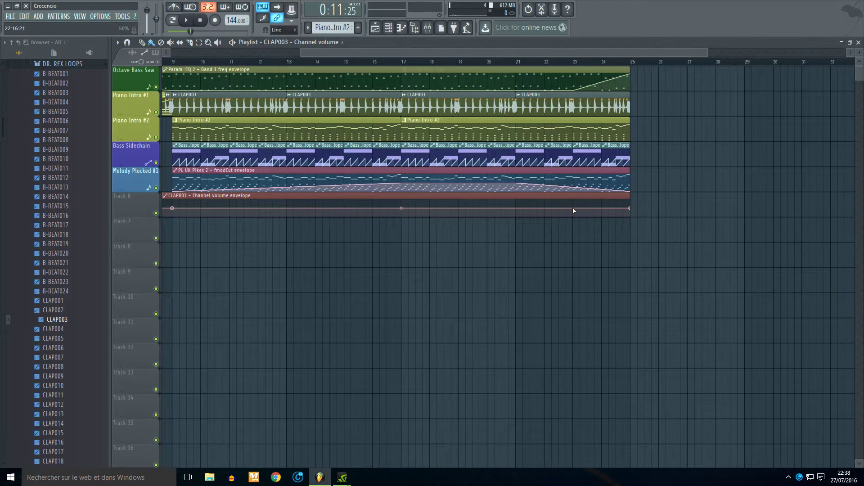
pyautogui.rightClick(575, 209)
pyautogui.click(581, 359)
pyautogui.scroll(-2, 634, 228)
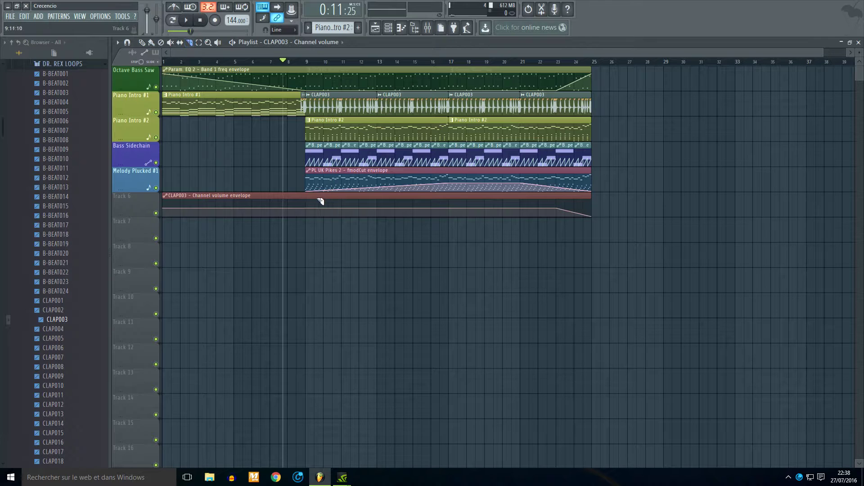
# - Trim the CLAP003 volume envelope so it starts with the short CLAP003 clip just before bar 9
pyautogui.rightClick(298, 197)
pyautogui.moveTo(324, 196)
pyautogui.mouseDown()
pyautogui.moveTo(324, 85)
pyautogui.moveTo(315, 197)
pyautogui.mouseUp()
pyautogui.scroll(3, 300, 197)
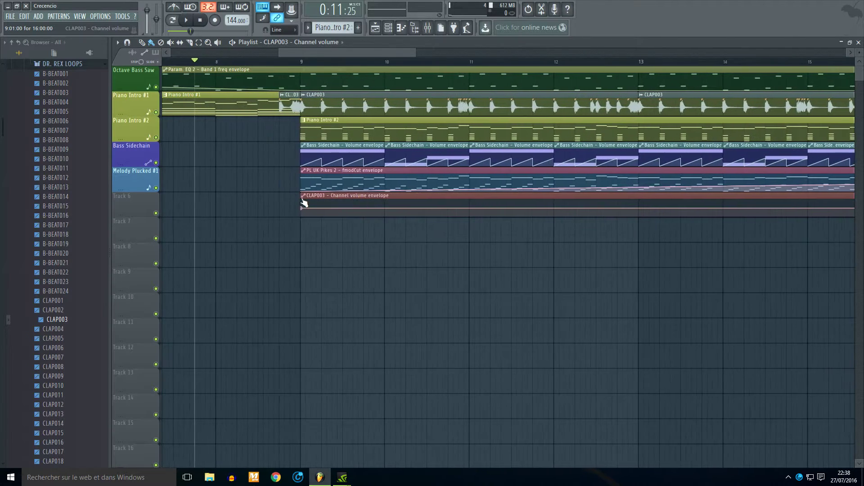
pyautogui.click(301, 196)
pyautogui.moveTo(302, 200); pyautogui.dragTo(282, 201)
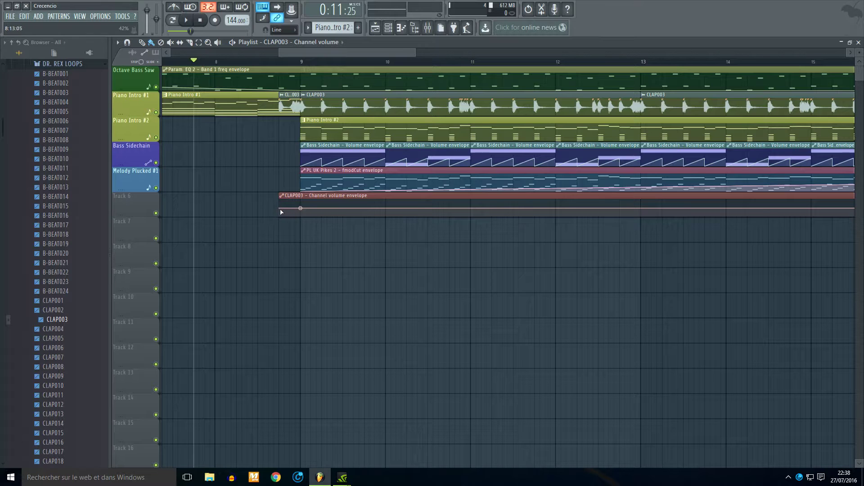
# - Level the volume envelope's start at 50% without the bar 9 point and place the clip over the CLAP003 clips
pyautogui.rightClick(279, 209)
pyautogui.click(302, 355)
pyautogui.rightClick(301, 209)
pyautogui.click(316, 223)
pyautogui.moveTo(315, 197); pyautogui.dragTo(315, 95)
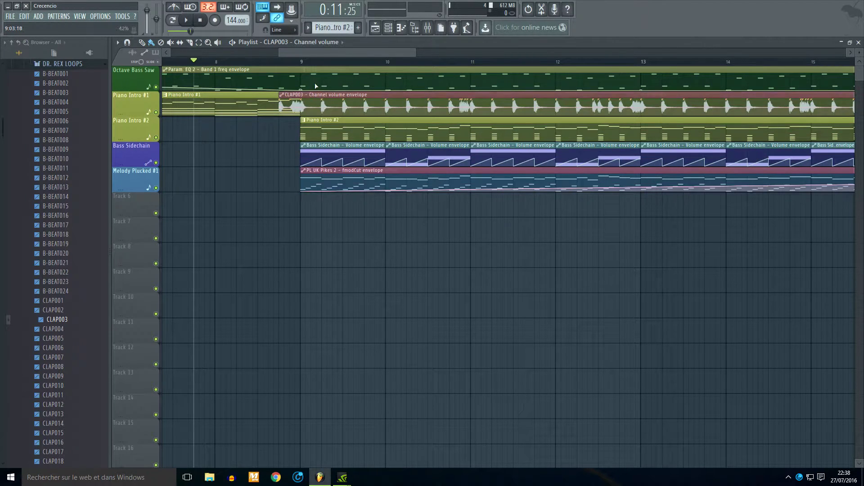
# - Play back the arrangement to hear the CLAP003 volume fade between bars 23 and 25
pyautogui.scroll(-5, 316, 86)
pyautogui.press('space')
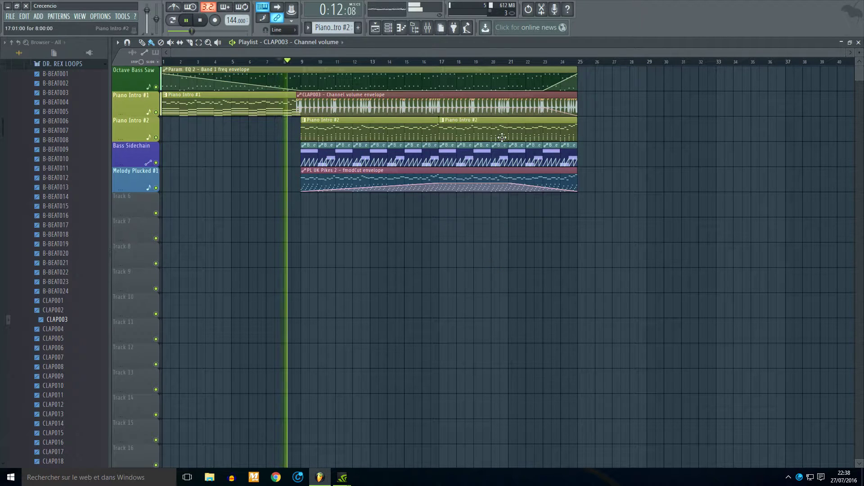
pyautogui.click(233, 32)
pyautogui.scroll(3, 626, 208)
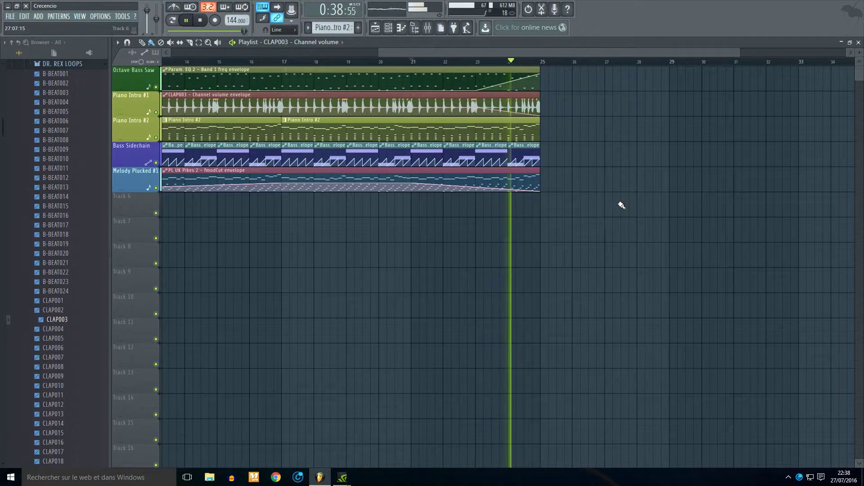
pyautogui.press('space')
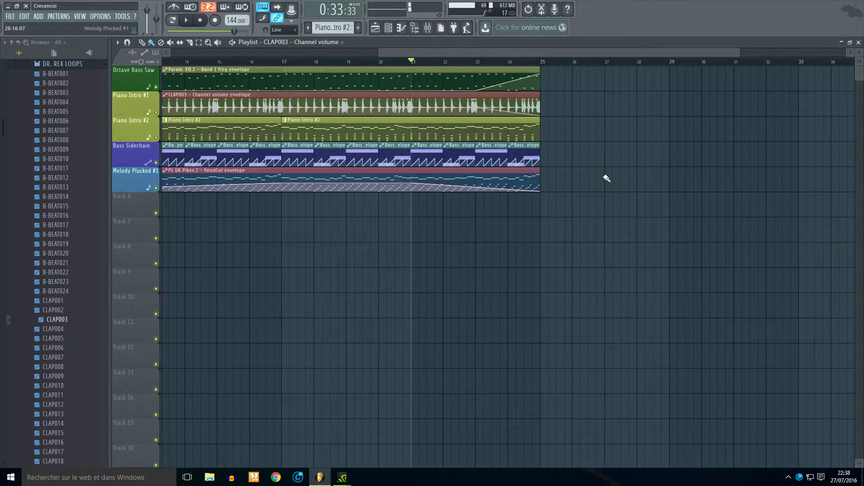
# - Open the notes of the second Piano Intro #2 clip along with the channel rack
pyautogui.scroll(-4, 606, 179)
pyautogui.doubleClick(547, 133)
pyautogui.click(388, 28)
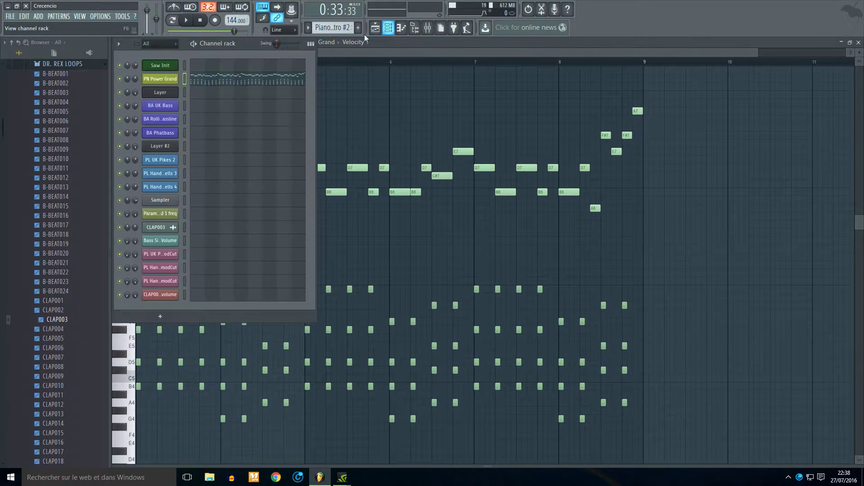
# - Create an automation clip for the filter modifier cutoff of the PN Power Grand channel
pyautogui.click(153, 81)
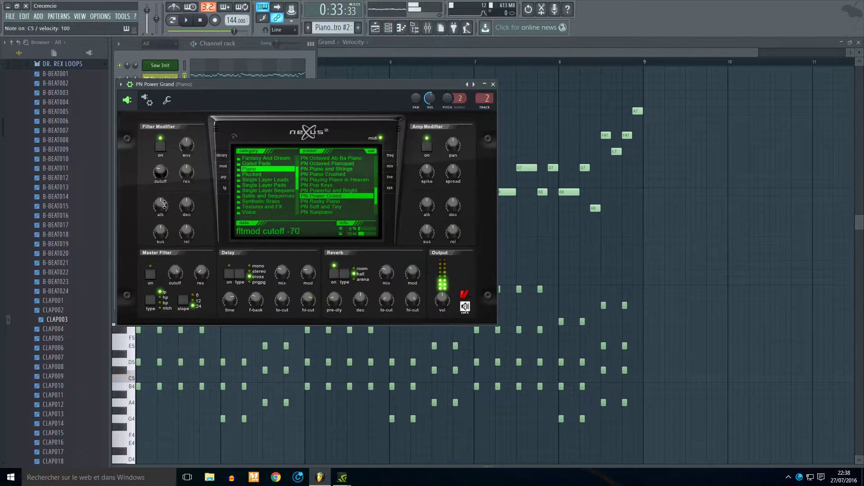
pyautogui.click(122, 17)
pyautogui.moveTo(178, 108)
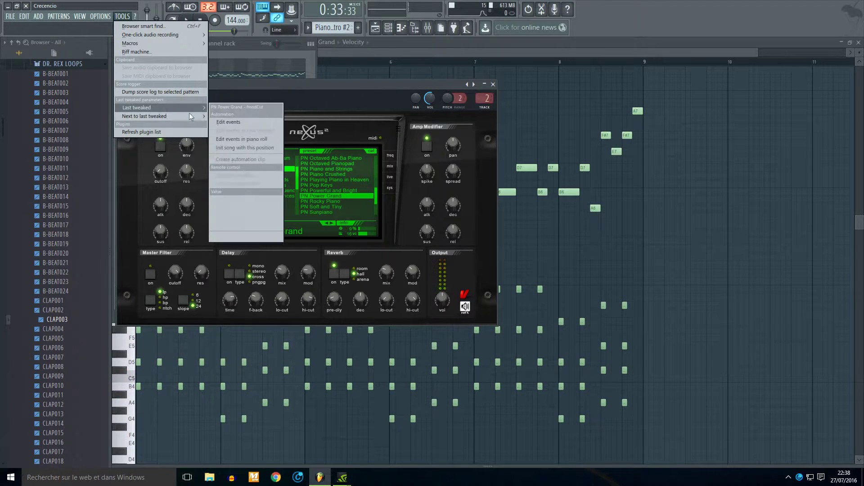
pyautogui.click(240, 159)
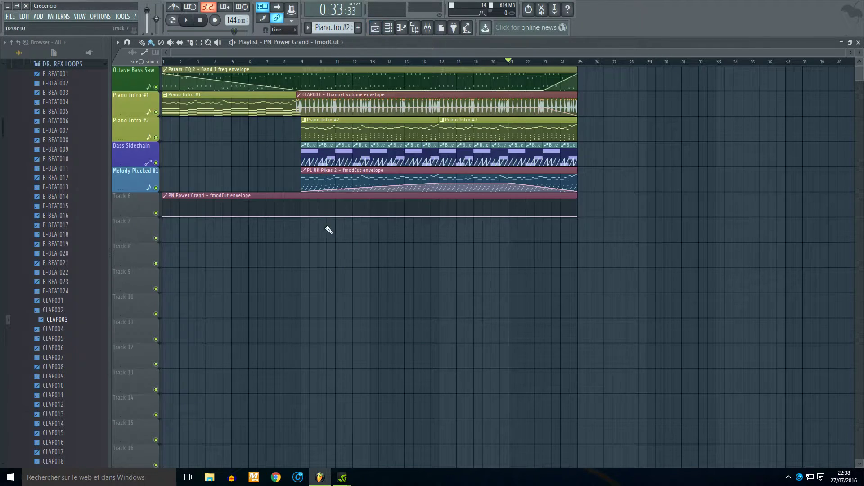
# - Add a point at bar 9 of the Power Grand cutoff envelope and set it and the start point to 50%
pyautogui.rightClick(302, 213)
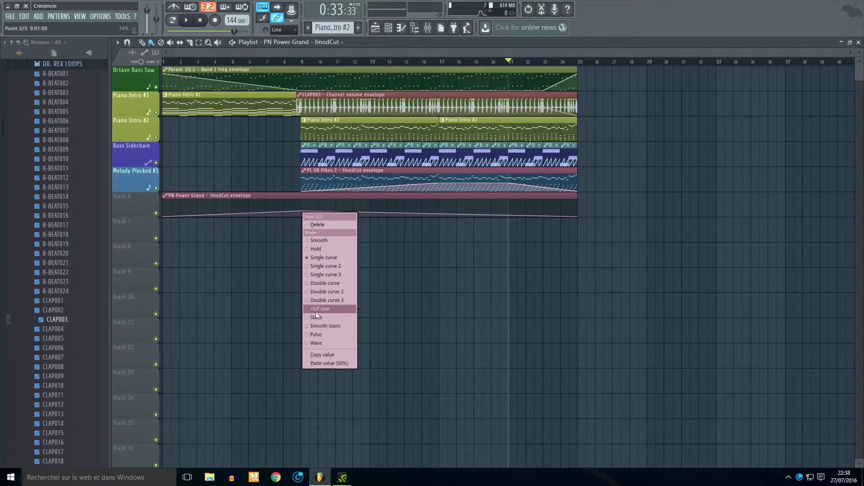
pyautogui.click(322, 364)
pyautogui.rightClick(163, 216)
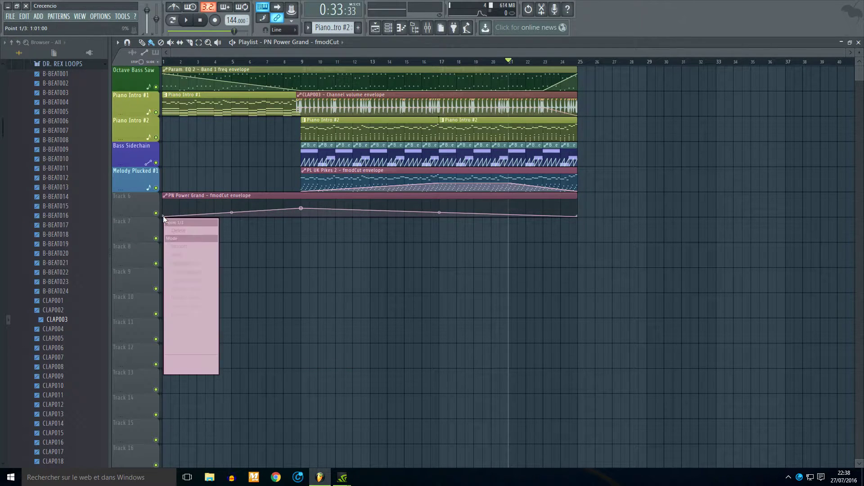
pyautogui.click(194, 366)
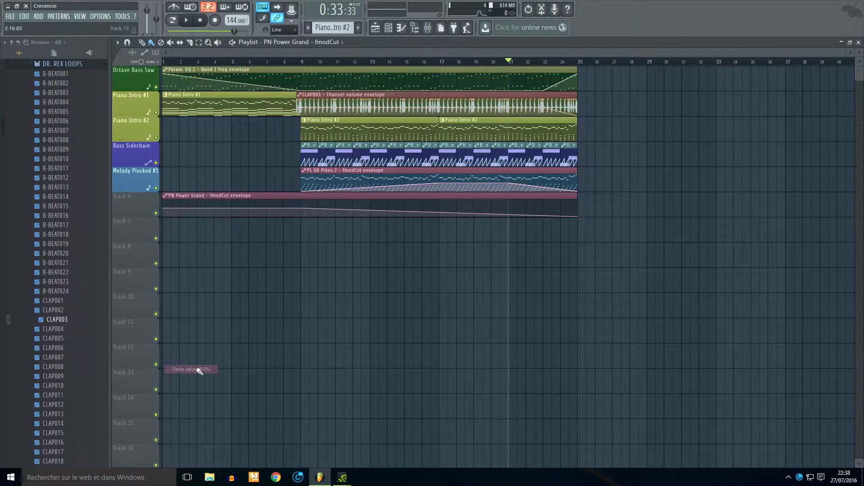
pyautogui.rightClick(577, 216)
pyautogui.click(711, 312)
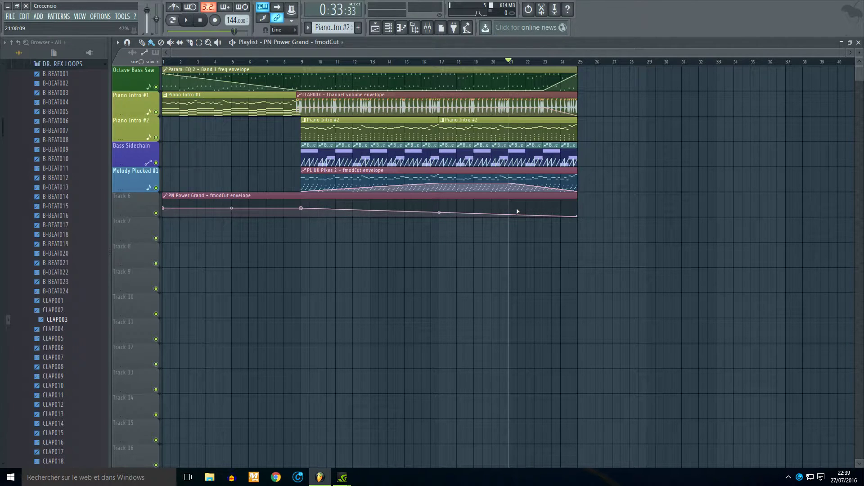
# - Add a point at bar 21 of the Power Grand cutoff envelope and set it to 50%
pyautogui.scroll(3, 518, 211)
pyautogui.rightClick(500, 209)
pyautogui.rightClick(499, 208)
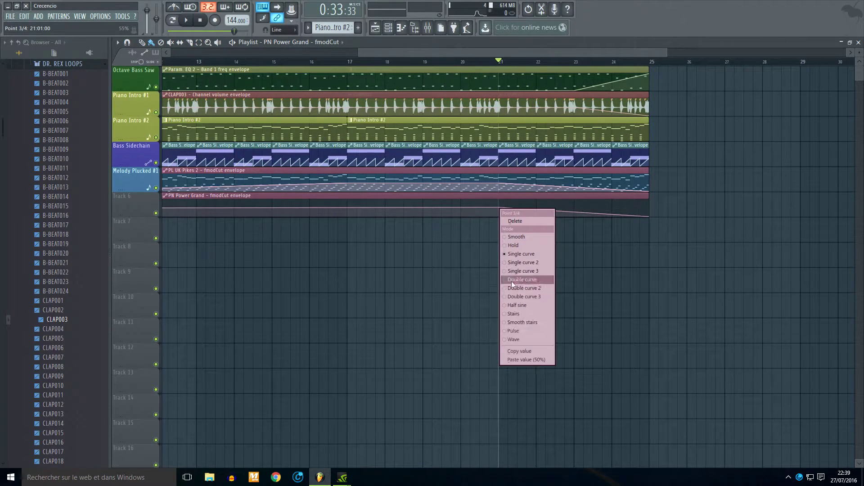
pyautogui.click(523, 362)
# - Split the Power Grand cutoff envelope at bar 9, placing the first part on the Piano Intro #1 track and the rest on Piano Intro #2
pyautogui.press('space')
pyautogui.moveTo(503, 196); pyautogui.dragTo(495, 124)
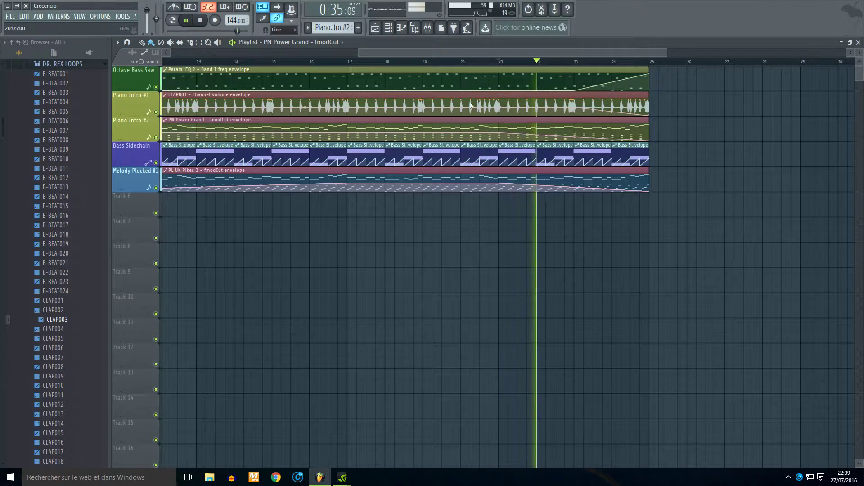
pyautogui.scroll(-3, 471, 106)
pyautogui.moveTo(302, 124); pyautogui.dragTo(302, 142)
pyautogui.click(152, 43)
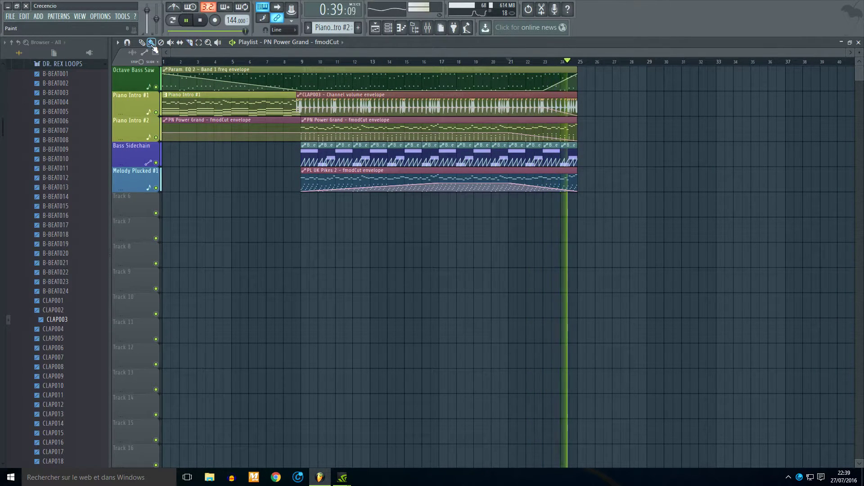
pyautogui.moveTo(183, 121); pyautogui.dragTo(183, 95)
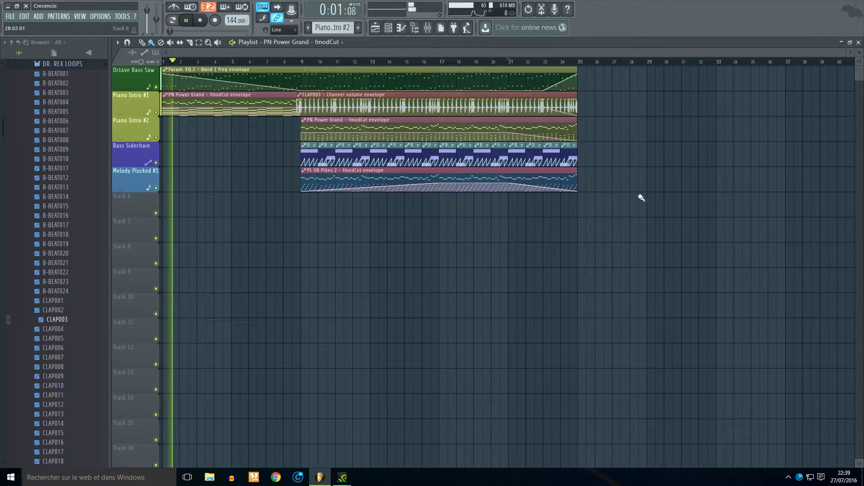
pyautogui.press('space')
# - Create an automation clip for the filter modifier cutoff of the BA UK Bass channel
pyautogui.click(388, 29)
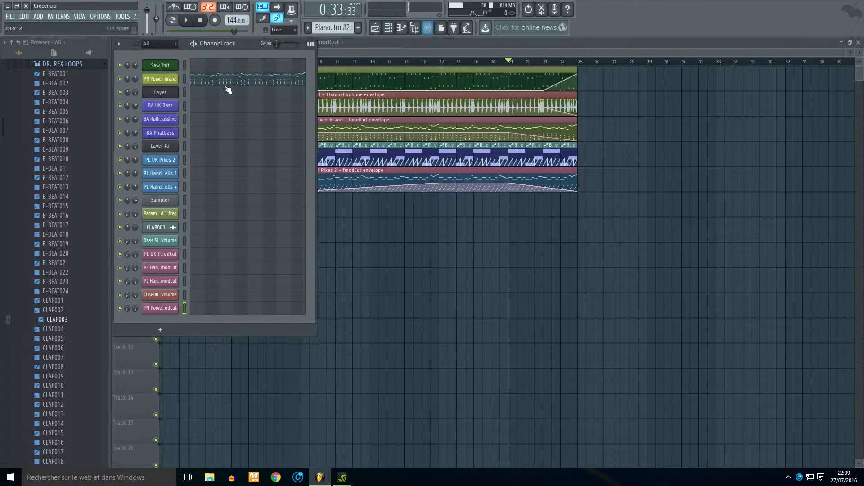
pyautogui.click(163, 106)
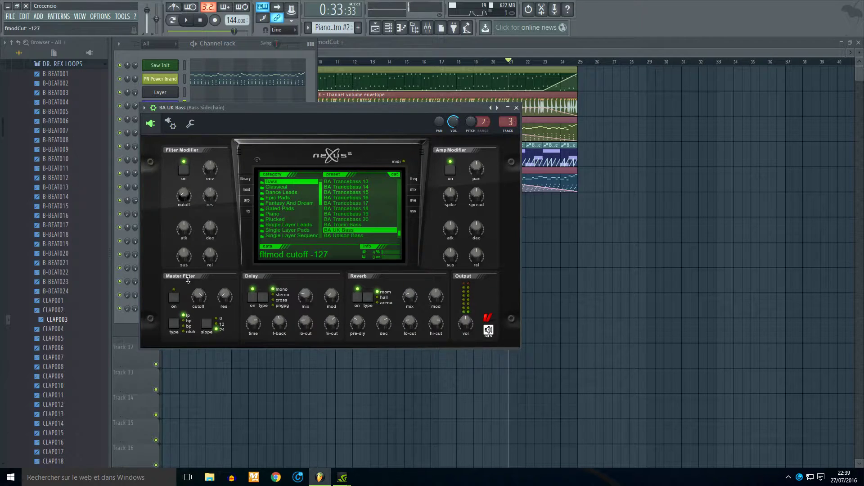
pyautogui.click(123, 17)
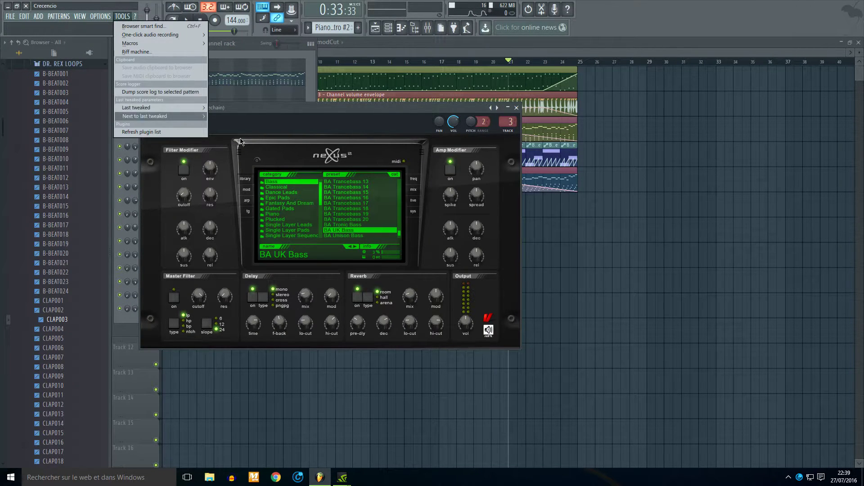
pyautogui.moveTo(198, 109)
pyautogui.click(250, 160)
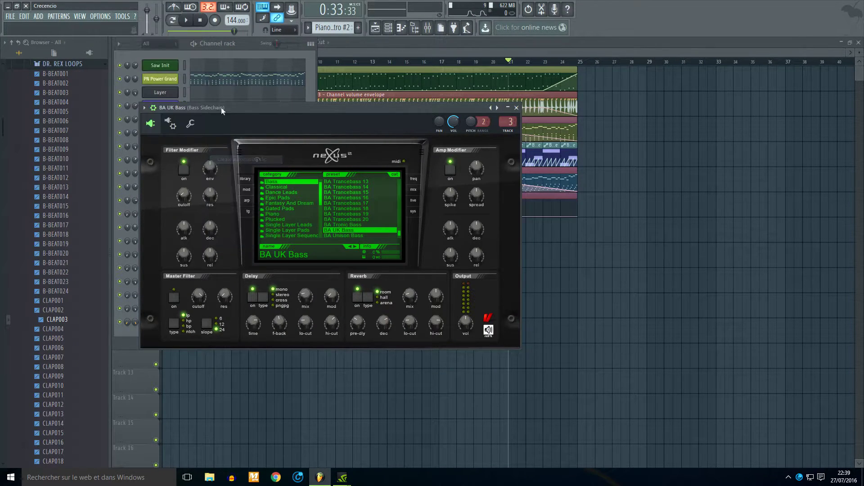
# - Create an automation clip for the filter modifier cutoff of the BA Rollin Bassline channel
pyautogui.click(225, 51)
pyautogui.click(177, 118)
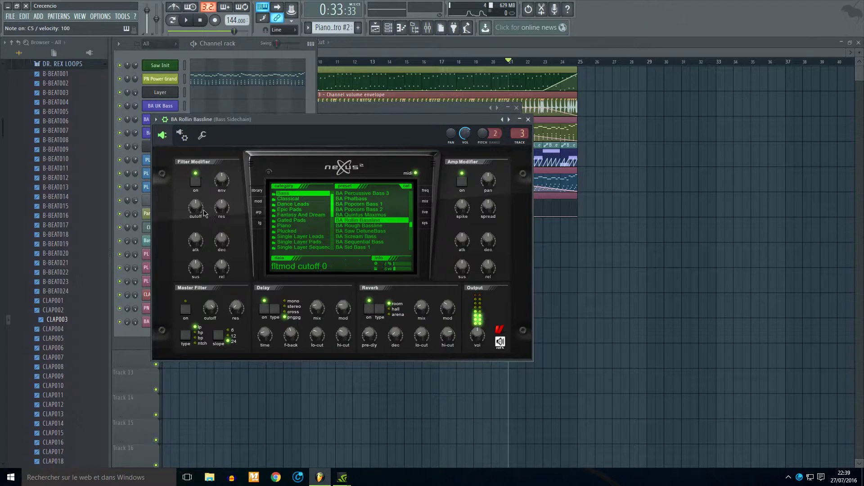
pyautogui.click(148, 121)
pyautogui.click(149, 121)
pyautogui.press('e')
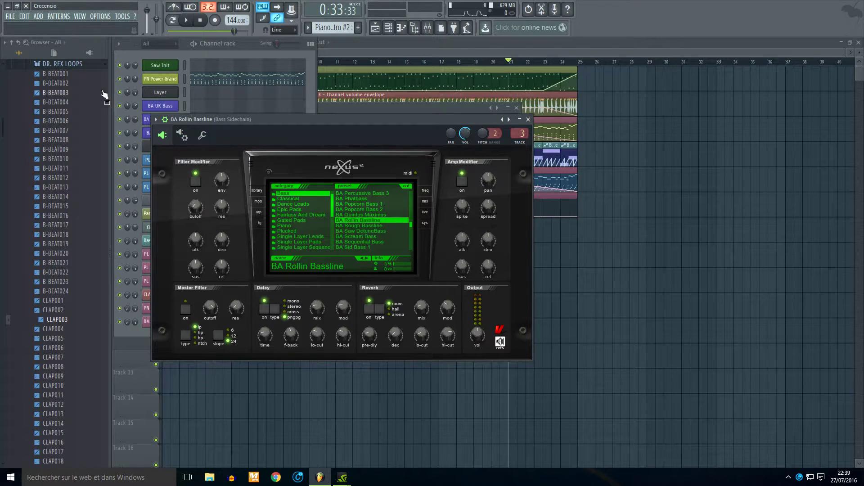
pyautogui.click(122, 17)
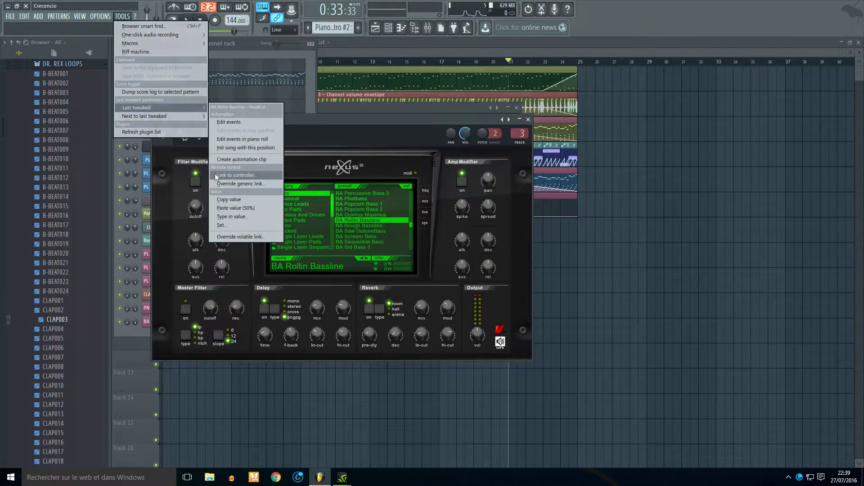
pyautogui.click(218, 160)
# - Create an automation clip for the filter modifier cutoff of the BA Phatbass channel and return to the playlist
pyautogui.click(149, 126)
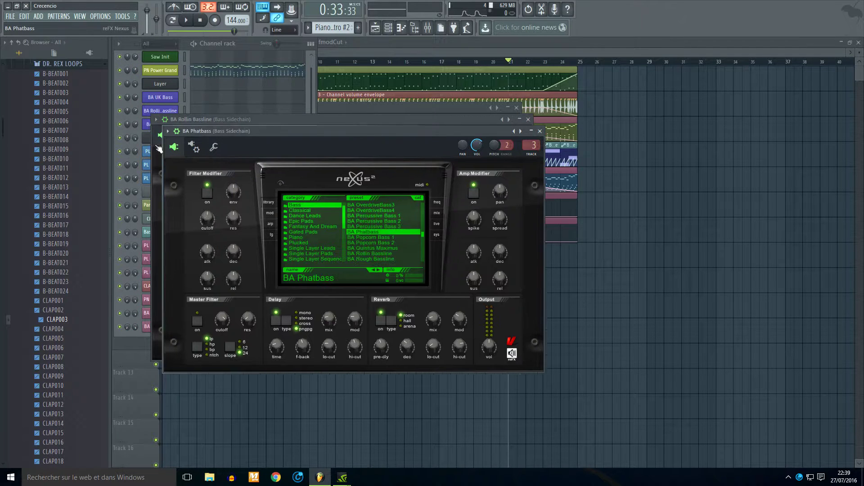
pyautogui.click(120, 17)
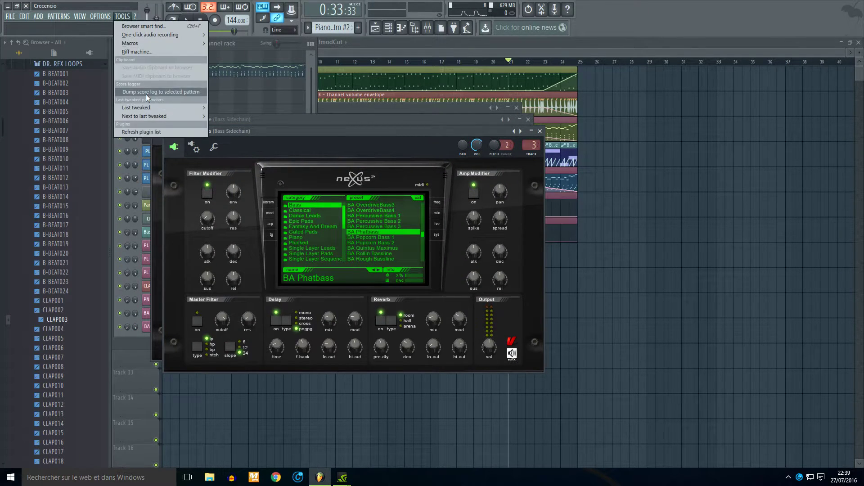
pyautogui.moveTo(148, 108)
pyautogui.click(248, 159)
pyautogui.click(677, 230)
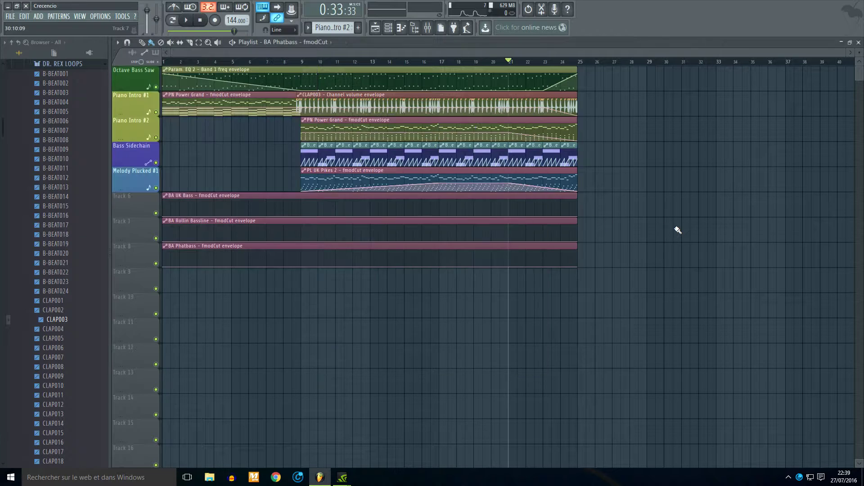
# - Add a point at bar 9 on each of the three bass cutoff envelopes and set each to 50%
pyautogui.click(300, 211)
pyautogui.rightClick(301, 210)
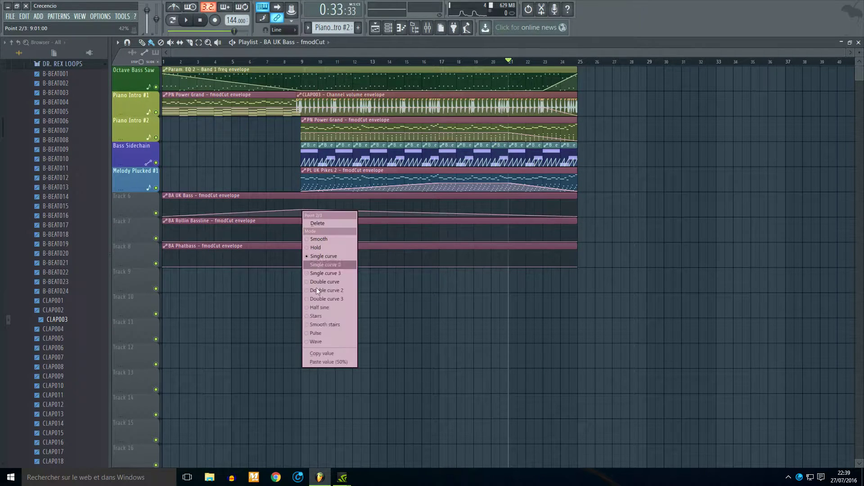
pyautogui.click(328, 363)
pyautogui.click(301, 238)
pyautogui.rightClick(301, 237)
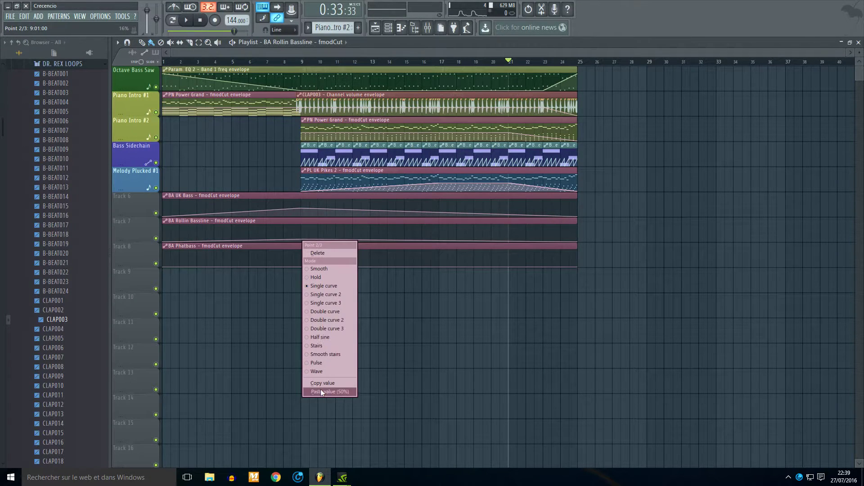
pyautogui.click(320, 389)
pyautogui.click(297, 261)
pyautogui.rightClick(297, 261)
pyautogui.click(336, 405)
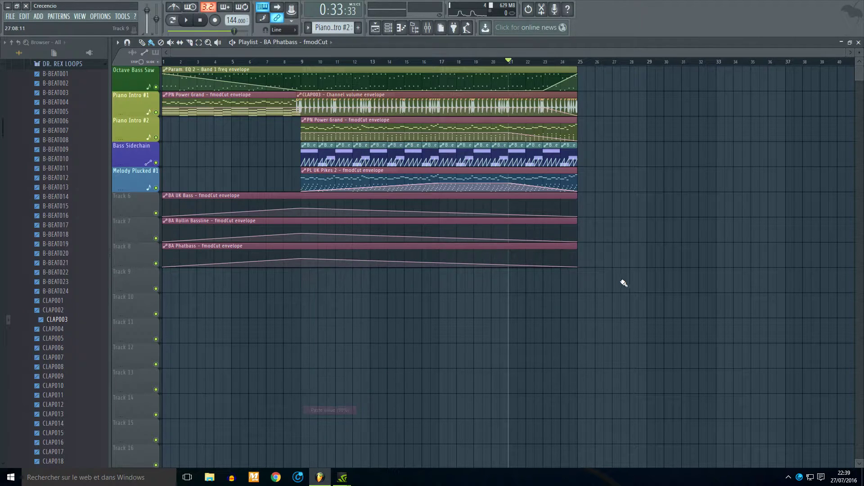
# - Add a point at bar 21 on each of the three bass cutoff envelopes and set each to 50%
pyautogui.scroll(3, 621, 284)
pyautogui.click(377, 210)
pyautogui.rightClick(376, 209)
pyautogui.click(405, 358)
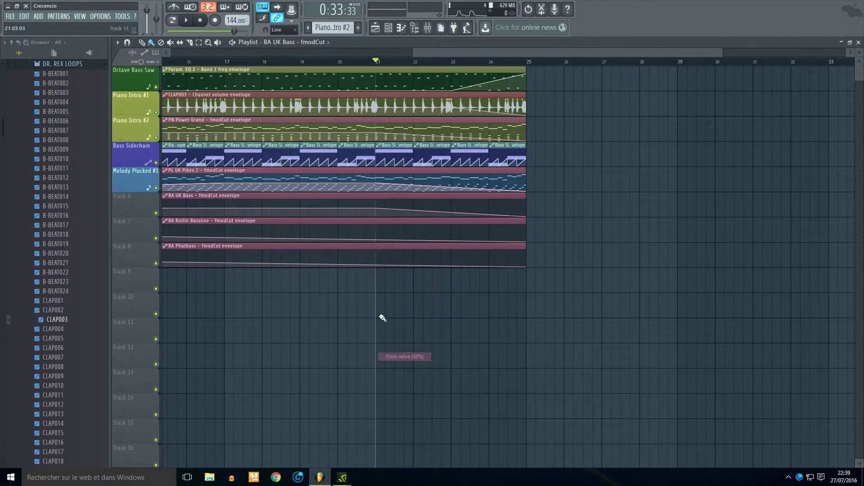
pyautogui.click(376, 231)
pyautogui.rightClick(376, 231)
pyautogui.click(391, 382)
pyautogui.click(376, 262)
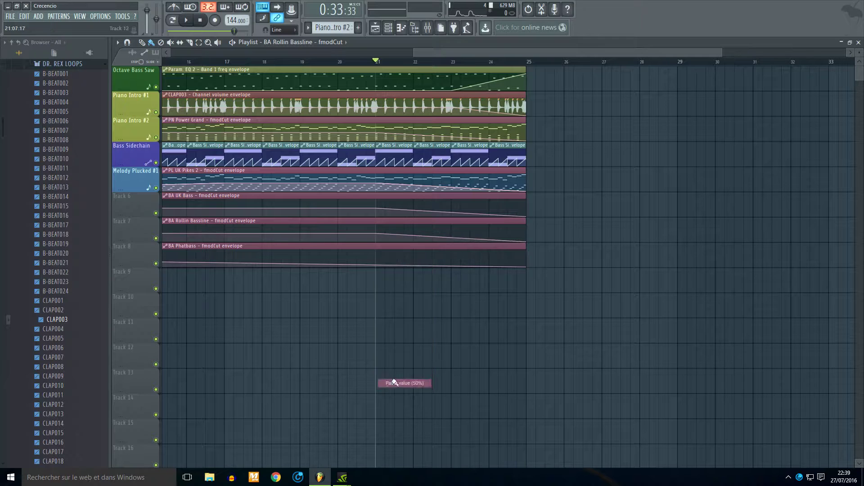
pyautogui.rightClick(377, 262)
pyautogui.click(413, 415)
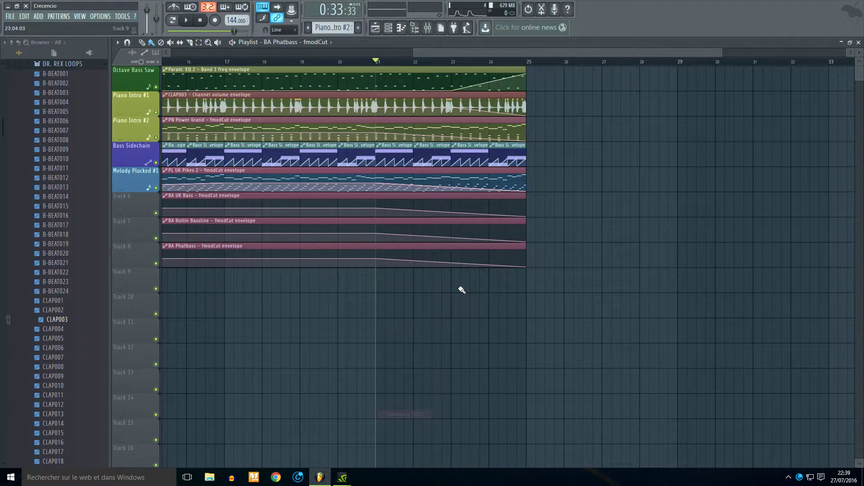
# - Slice the three bass cutoff envelopes at bar 9 and delete the parts before it
pyautogui.scroll(-5, 522, 248)
pyautogui.scroll(1, 212, 183)
pyautogui.scroll(1, 212, 183)
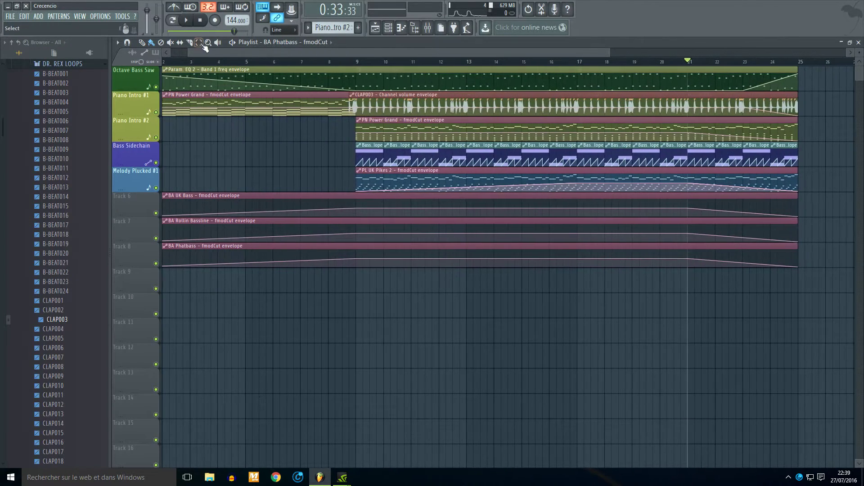
pyautogui.click(193, 43)
pyautogui.press('space')
pyautogui.moveTo(356, 194); pyautogui.dragTo(357, 240)
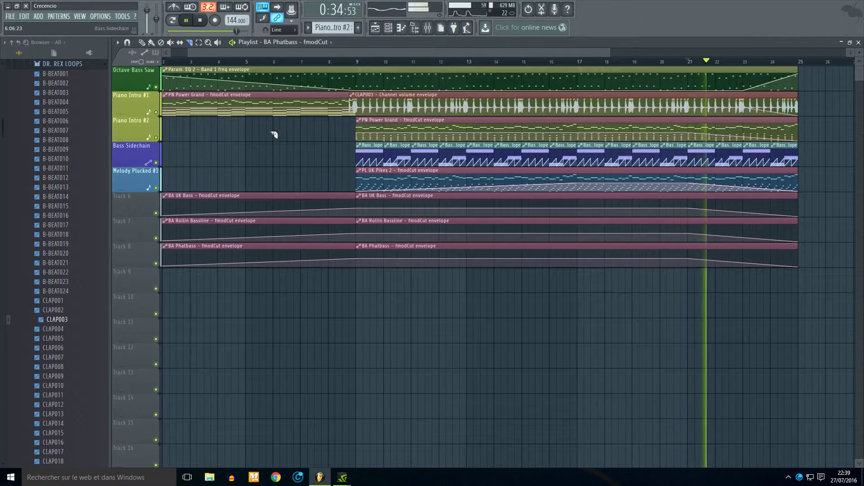
pyautogui.click(151, 43)
pyautogui.rightClick(258, 205)
pyautogui.rightClick(266, 230)
pyautogui.rightClick(271, 259)
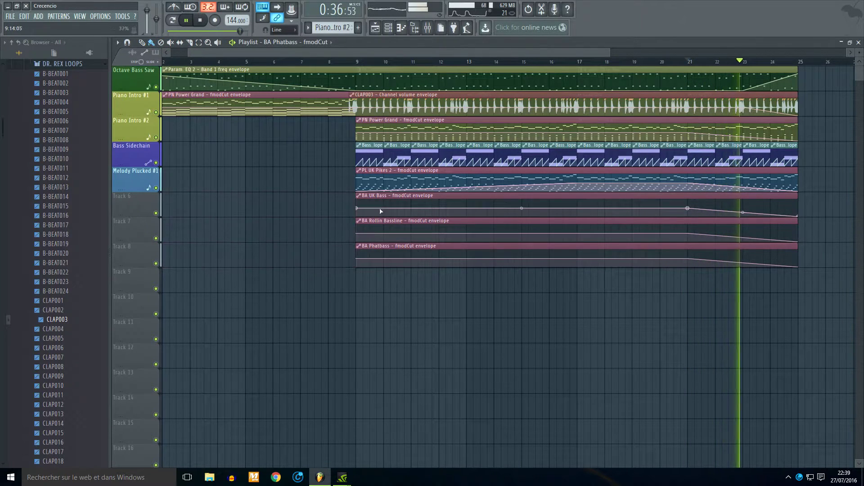
# - Move the three bass cutoff envelopes onto the Bass Sidechain track and stop playback
pyautogui.moveTo(385, 222); pyautogui.dragTo(397, 144)
pyautogui.keyDown('ctrl'); pyautogui.click(387, 222); pyautogui.keyUp('ctrl')
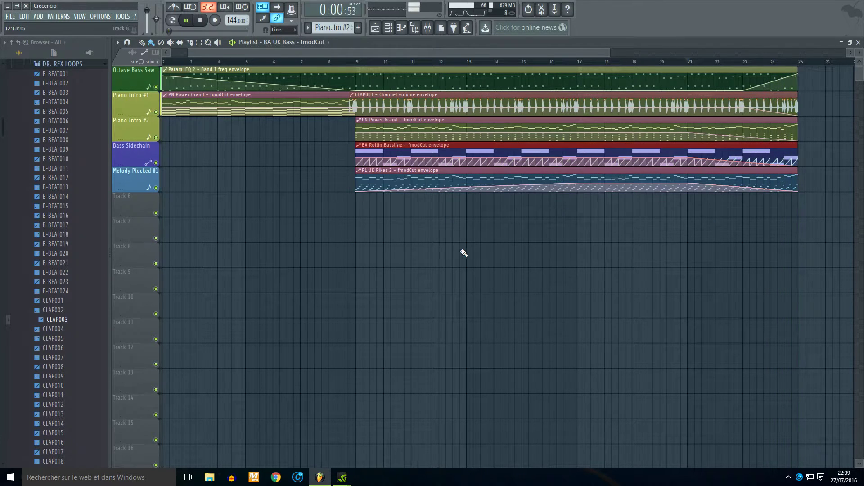
pyautogui.scroll(-2, 490, 270)
pyautogui.scroll(-2, 490, 270)
pyautogui.press('space')
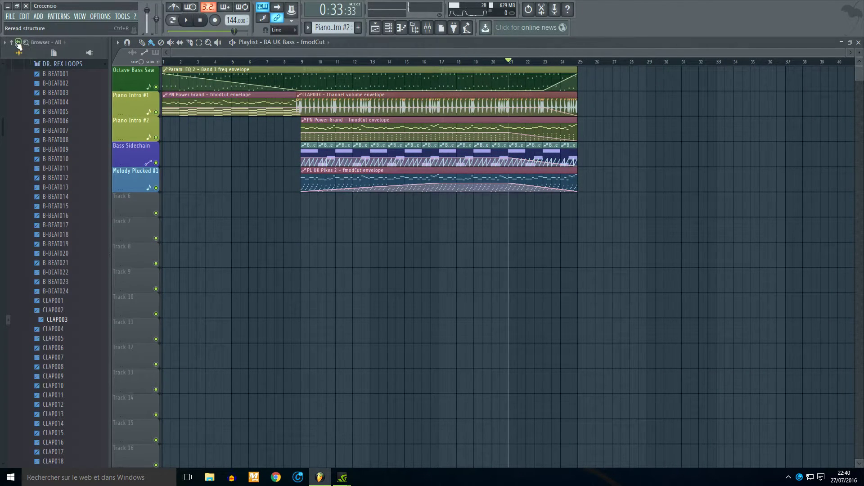
# - Collapse the open sample folders and open the 140 BPM fills under VEC3 Loops 140 BPM in the VENGEANCE ESSENTIAL CLUB SOUNDS vol-3 pack
pyautogui.click(13, 43)
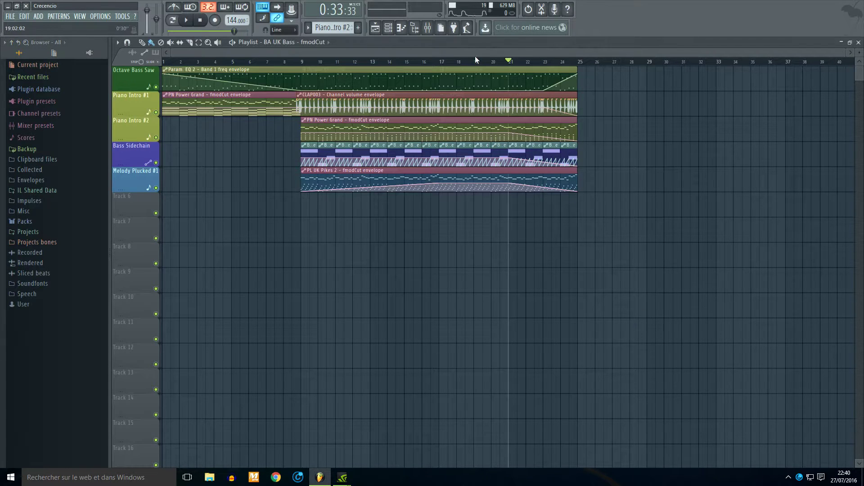
pyautogui.press('KP_Add')
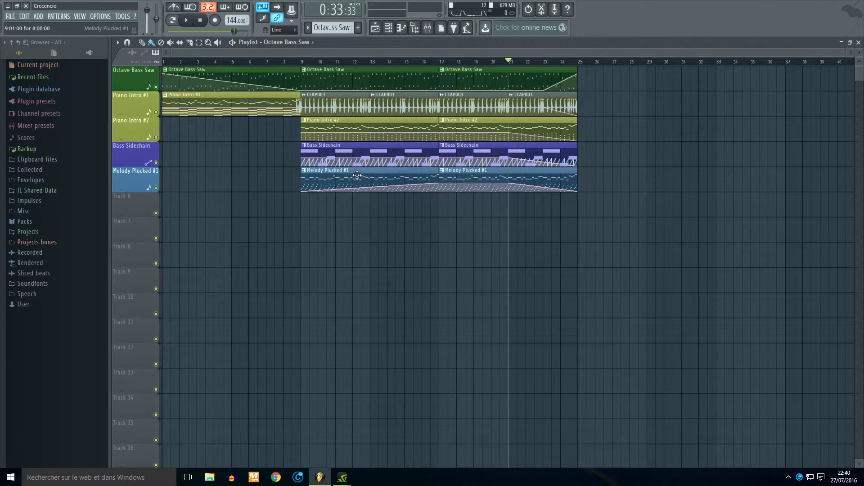
pyautogui.click(25, 221)
pyautogui.scroll(-5, 60, 228)
pyautogui.scroll(-7, 63, 263)
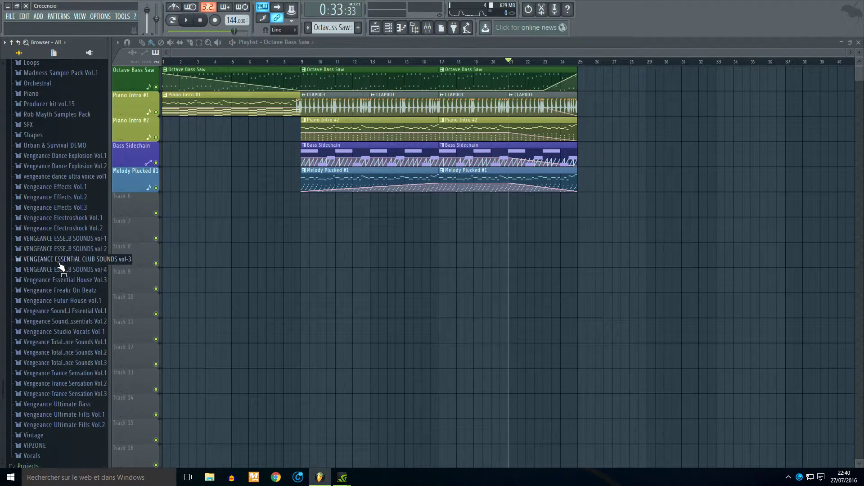
pyautogui.click(64, 250)
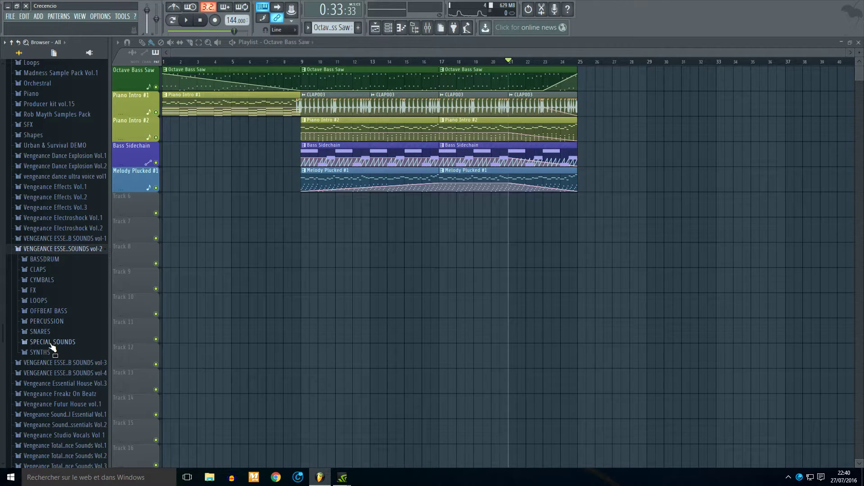
pyautogui.click(49, 249)
pyautogui.click(54, 259)
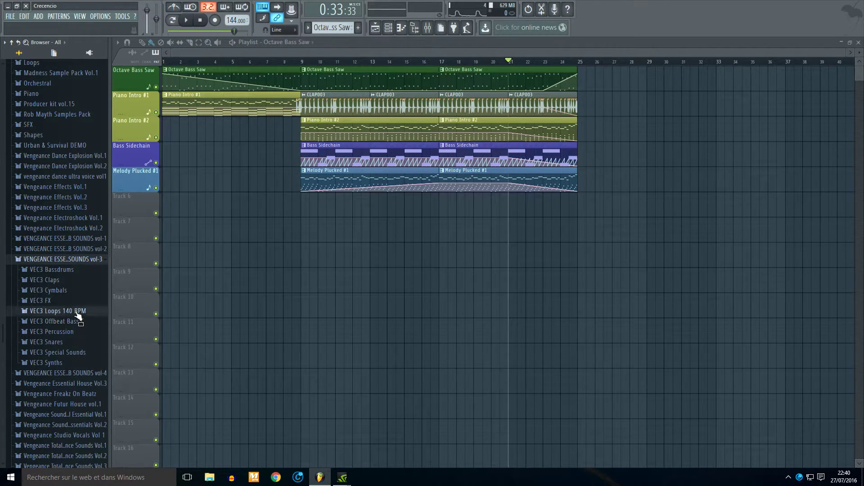
pyautogui.click(75, 310)
pyautogui.click(66, 153)
# - Audition the VEC3 Fill 140 BPM samples, including 042, 044, 046 and 047
pyautogui.scroll(-3, 65, 250)
pyautogui.click(67, 272)
pyautogui.click(75, 319)
pyautogui.click(71, 349)
pyautogui.scroll(-2, 69, 355)
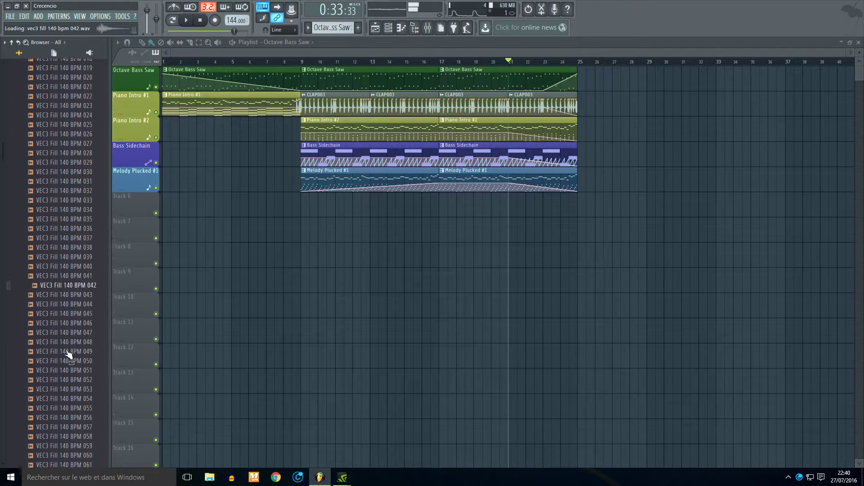
pyautogui.scroll(-2, 69, 306)
pyautogui.click(66, 253)
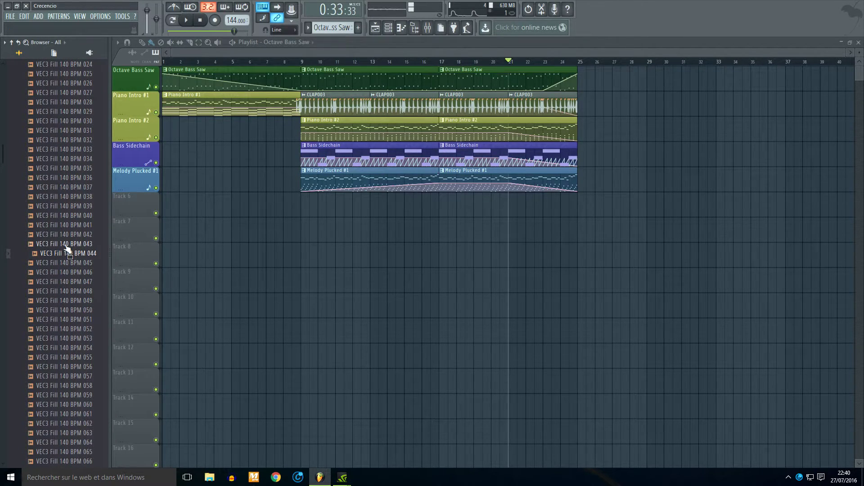
pyautogui.click(68, 272)
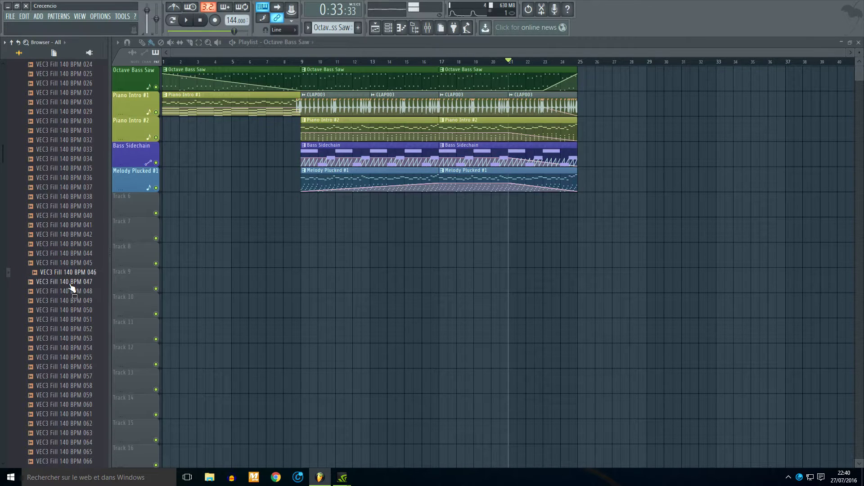
pyautogui.click(71, 282)
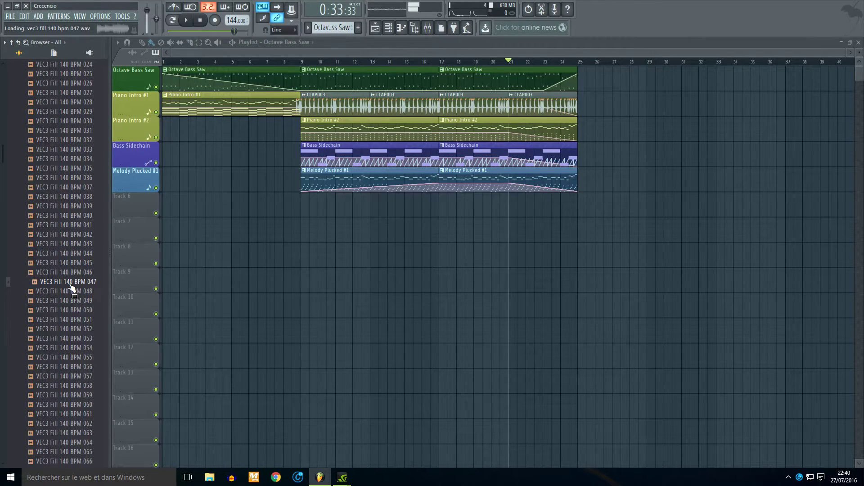
# - Audition further fills up to VEC3 Fill 140 BPM 055 and place that sample on Track 6 at bar 24
pyautogui.click(74, 301)
pyautogui.click(77, 329)
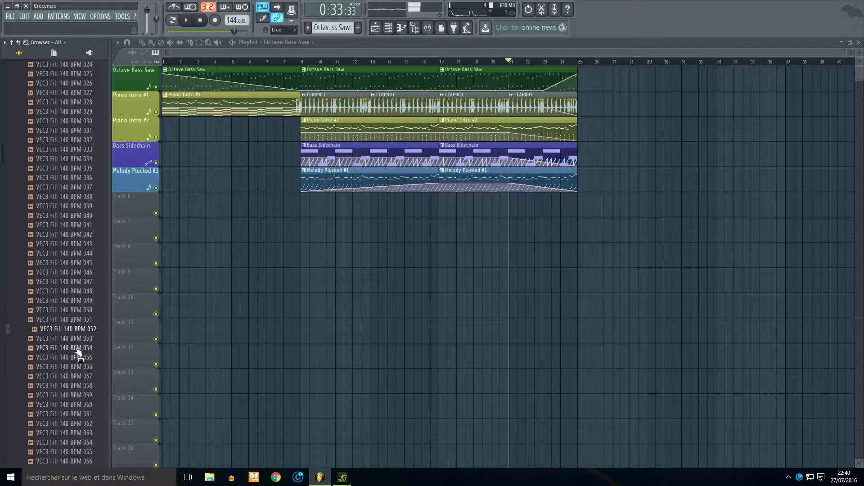
pyautogui.click(77, 350)
pyautogui.click(73, 360)
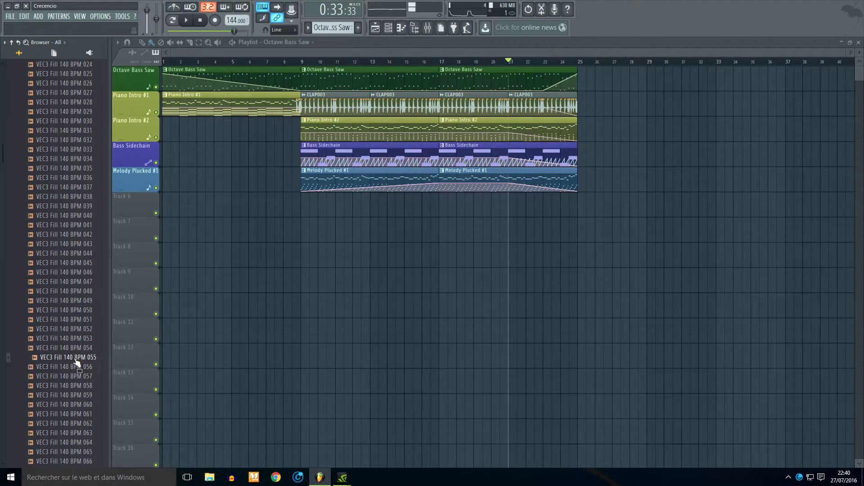
pyautogui.moveTo(415, 291); pyautogui.dragTo(572, 202)
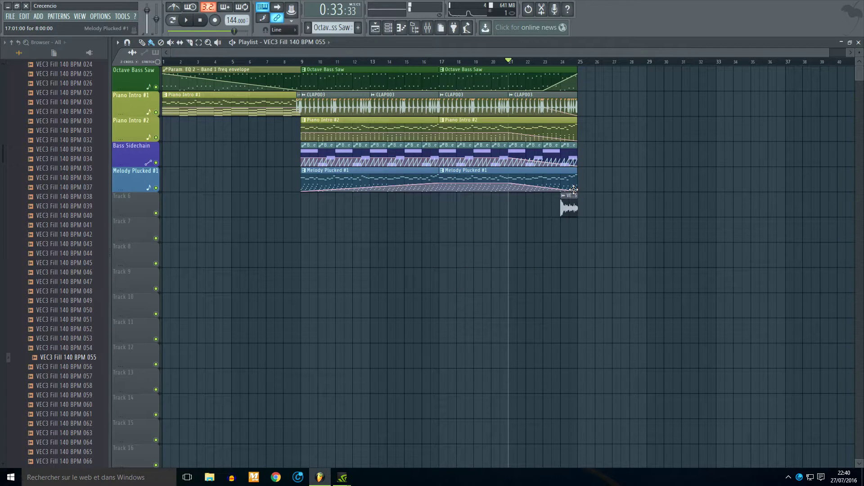
pyautogui.scroll(5, 582, 204)
pyautogui.scroll(3, 603, 205)
pyautogui.doubleClick(482, 220)
pyautogui.rightClick(327, 166)
pyautogui.click(331, 179)
pyautogui.click(416, 246)
pyautogui.rightClick(287, 168)
pyautogui.click(296, 175)
pyautogui.press('Escape')
# - Play the arrangement from around bar 23 to hear the fill against the other tracks
pyautogui.scroll(-3, 619, 254)
pyautogui.press('space')
pyautogui.click(488, 62)
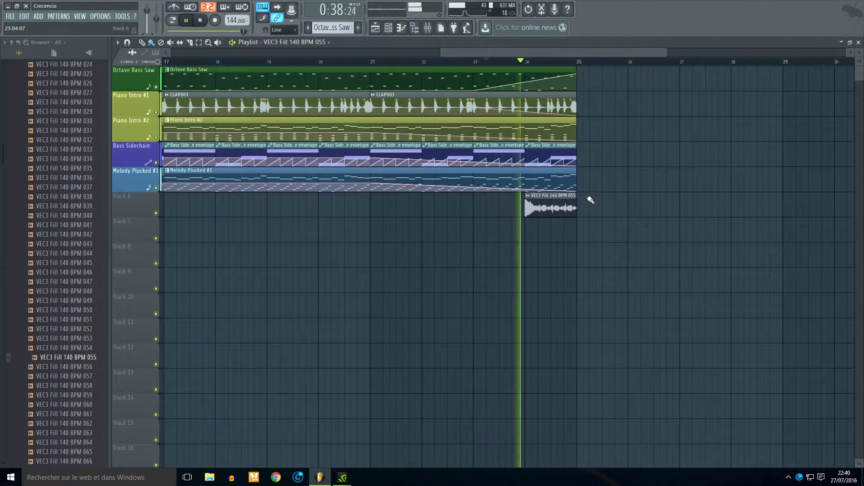
pyautogui.press('space')
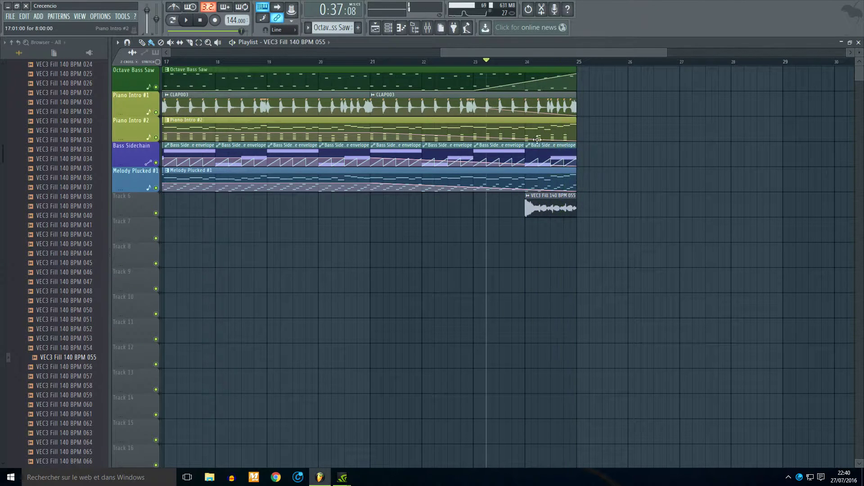
# - Copy all the notes of the Piano Intro #2 pattern and switch to the empty Pattern 6
pyautogui.doubleClick(535, 135)
pyautogui.scroll(-3, 535, 143)
pyautogui.moveTo(672, 91); pyautogui.dragTo(71, 469)
pyautogui.scroll(-1, 343, 28)
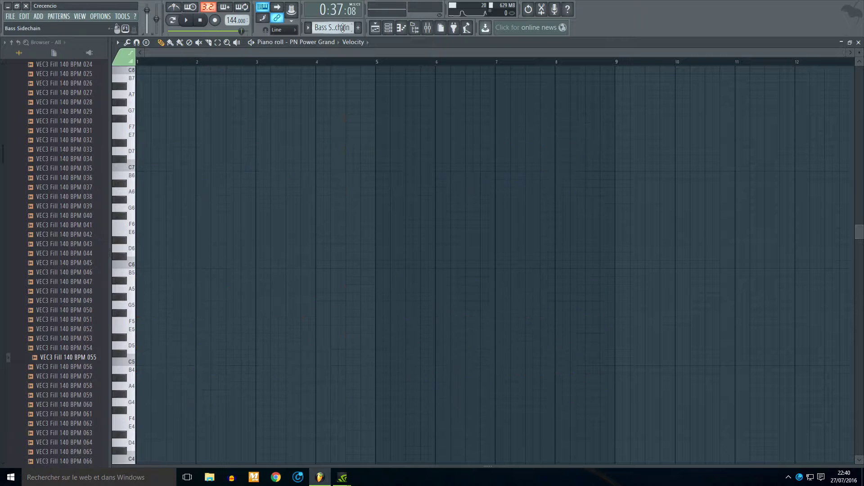
# - Insert a Nexus channel and load its Dance Leads preset LD Dutch Style 2 on mixer insert 5
pyautogui.click(387, 28)
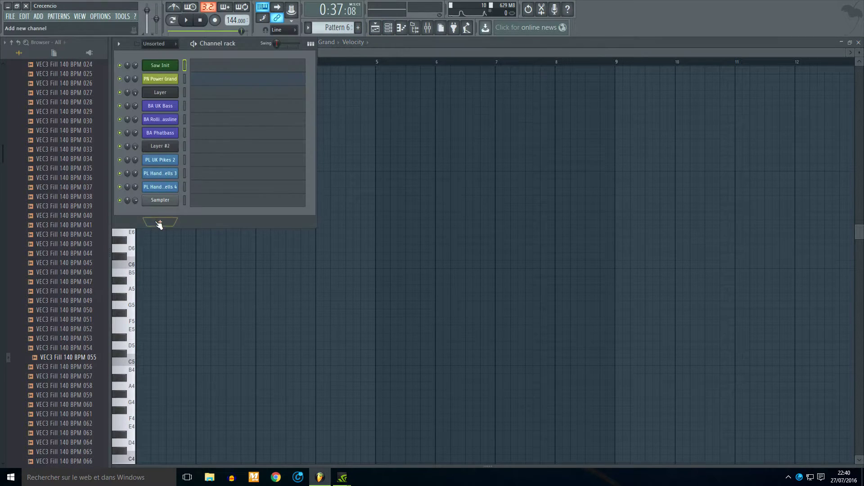
pyautogui.rightClick(161, 201)
pyautogui.moveTo(185, 243)
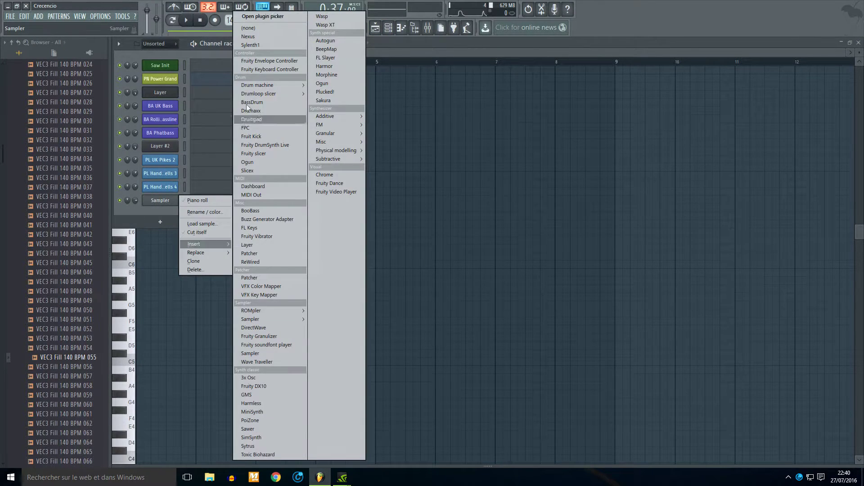
pyautogui.click(266, 36)
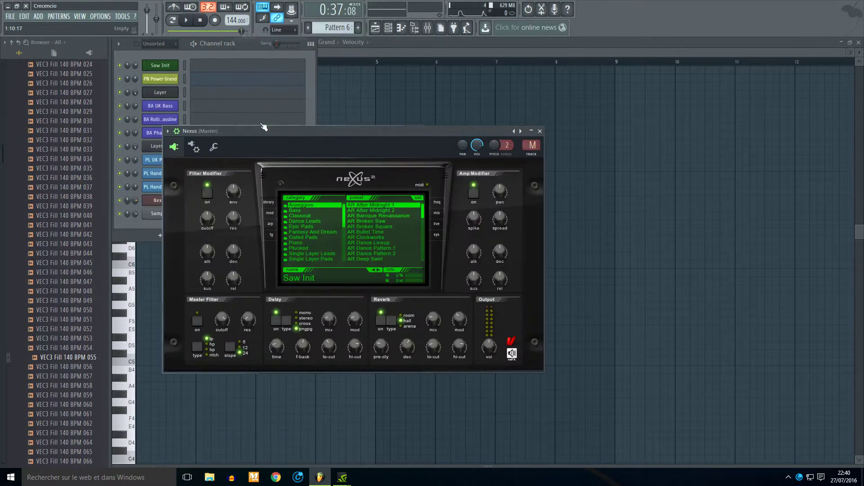
pyautogui.click(305, 221)
pyautogui.scroll(-3, 384, 230)
pyautogui.click(368, 205)
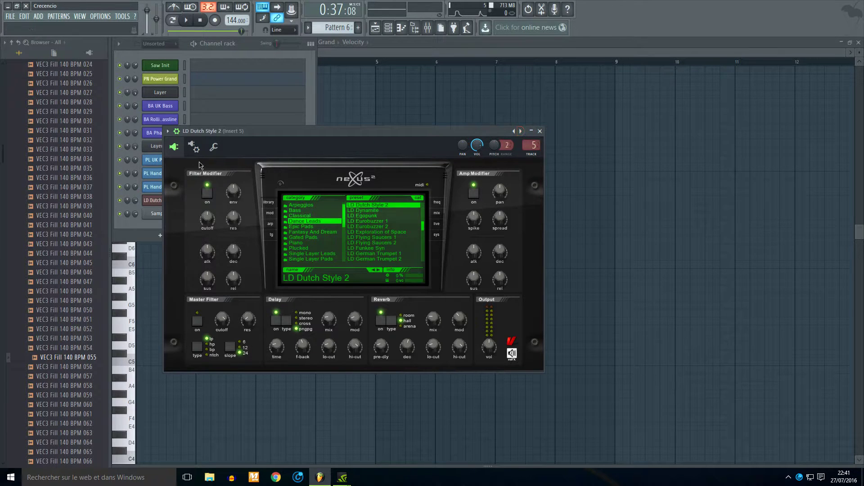
# - Paste the copied piano notes into the LD Dutch Style 2 piano roll and delete the chord notes, keeping only the high melody
pyautogui.rightClick(157, 200)
pyautogui.click(185, 201)
pyautogui.scroll(-2, 190, 204)
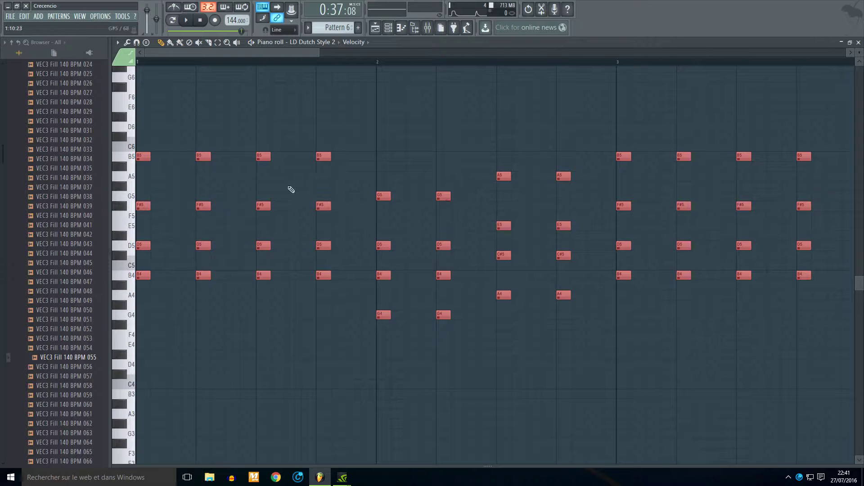
pyautogui.hotkey('ctrl', 'd')
pyautogui.scroll(-4, 393, 137)
pyautogui.moveTo(717, 122); pyautogui.dragTo(116, 344)
pyautogui.press('Delete')
pyautogui.scroll(4, 249, 162)
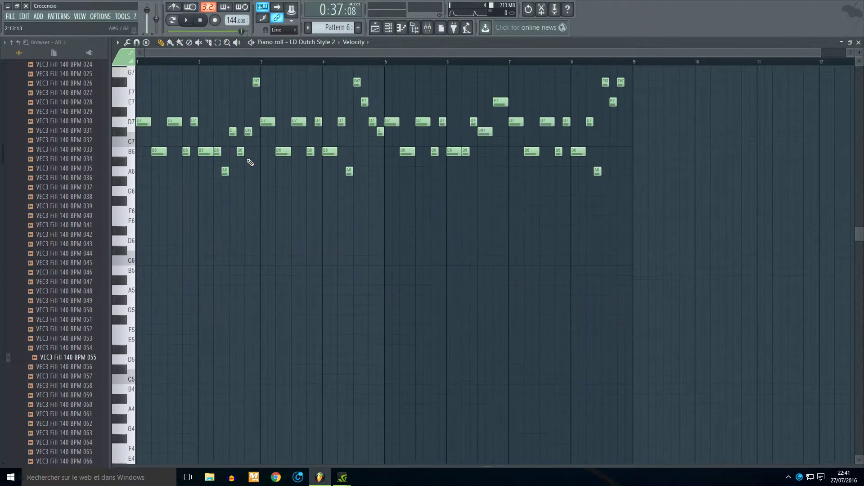
pyautogui.scroll(3, 197, 108)
# - Switch playback to pattern mode and listen to the lead melody
pyautogui.click(174, 20)
pyautogui.press('space')
pyautogui.press('space')
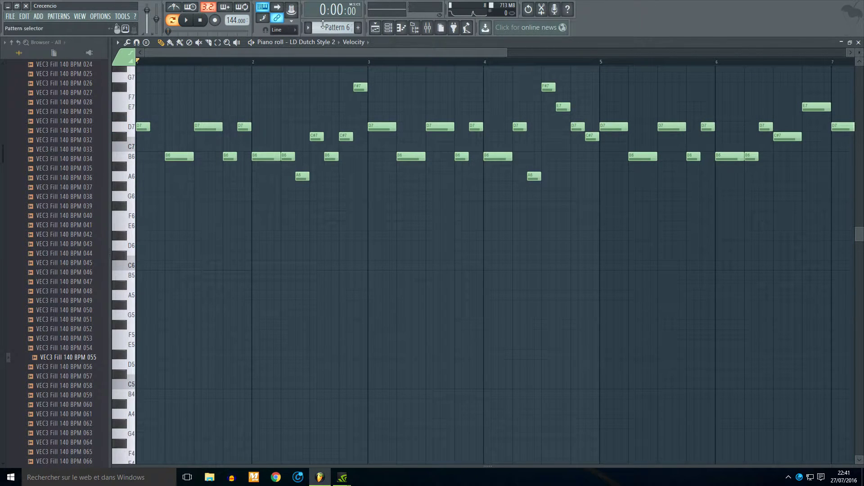
# - Set the piano roll snap to 1/4 step, shorten the first B6 note and play the result
pyautogui.click(279, 30)
pyautogui.click(283, 77)
pyautogui.press('space')
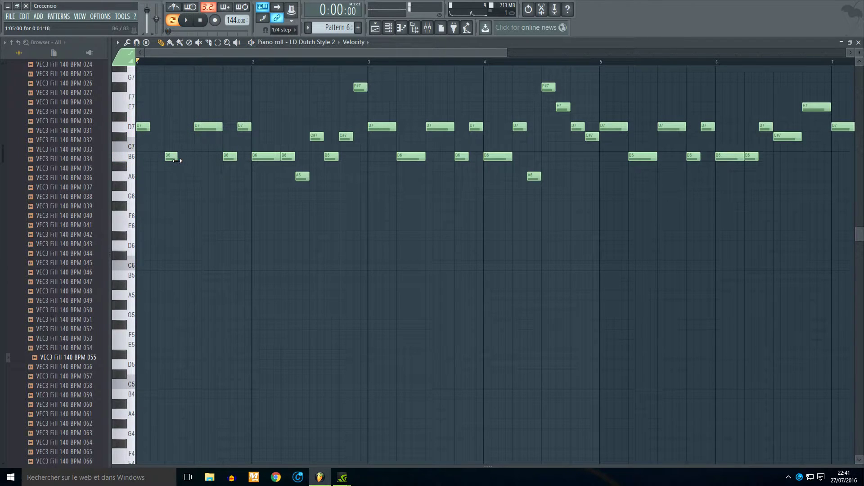
pyautogui.press('space')
pyautogui.press('space')
# - Resize the bar 1 melody notes and the first B6 of bar 2 with the snap at 1/4 step, leaving small gaps between notes
pyautogui.click(279, 29)
pyautogui.click(281, 40)
pyautogui.click(146, 127)
pyautogui.click(288, 30)
pyautogui.click(280, 77)
pyautogui.moveTo(170, 155); pyautogui.dragTo(169, 156)
pyautogui.click(197, 129)
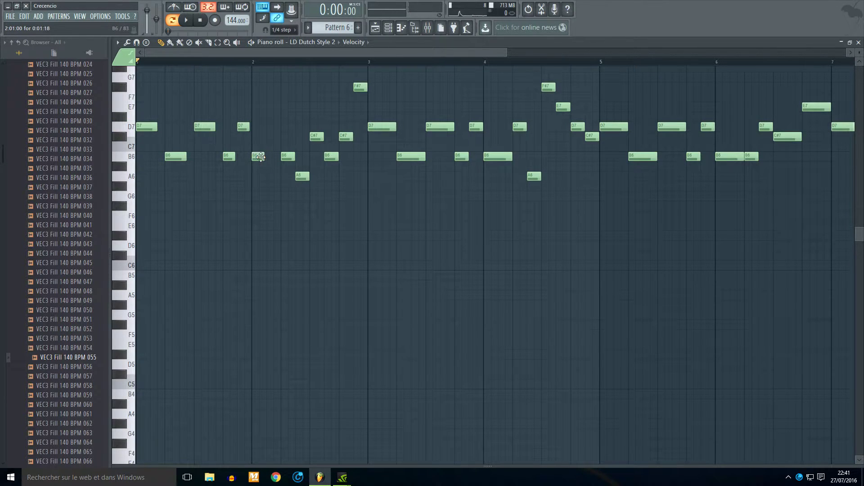
# - Try adding two short B6 notes after the first B6 of bar 2 and play them back
pyautogui.click(267, 176)
pyautogui.moveTo(268, 178); pyautogui.dragTo(268, 154)
pyautogui.press('space')
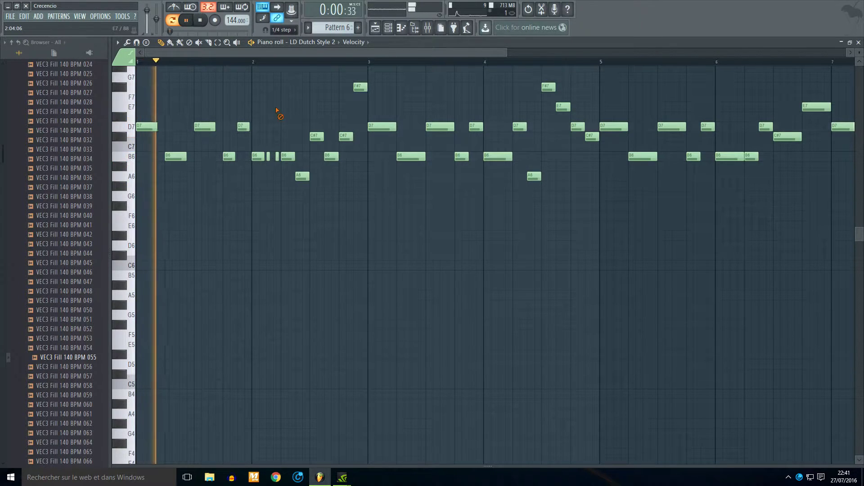
pyautogui.press('space')
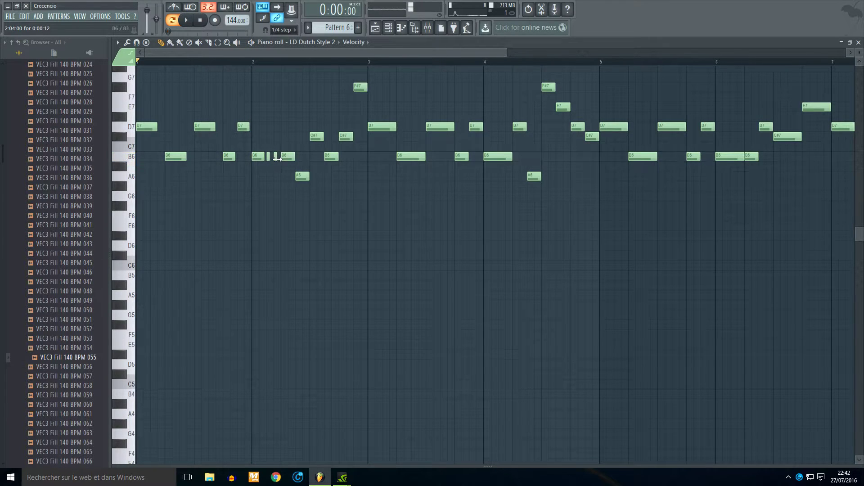
# - Swap the pitches of the neighbouring B6 and A6 notes in the middle of bar 2, and shorten them and the following C#7
pyautogui.moveTo(286, 194); pyautogui.dragTo(285, 177)
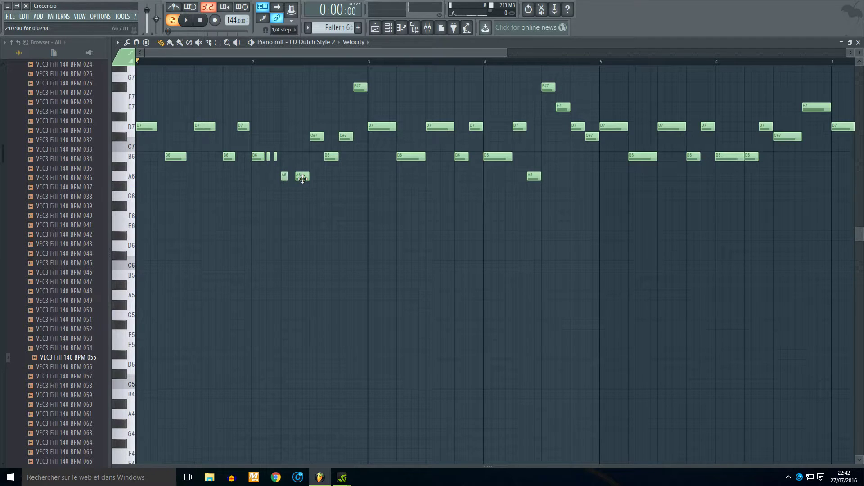
pyautogui.moveTo(300, 177); pyautogui.dragTo(301, 155)
pyautogui.scroll(3, 310, 179)
pyautogui.click(313, 166)
pyautogui.click(309, 177)
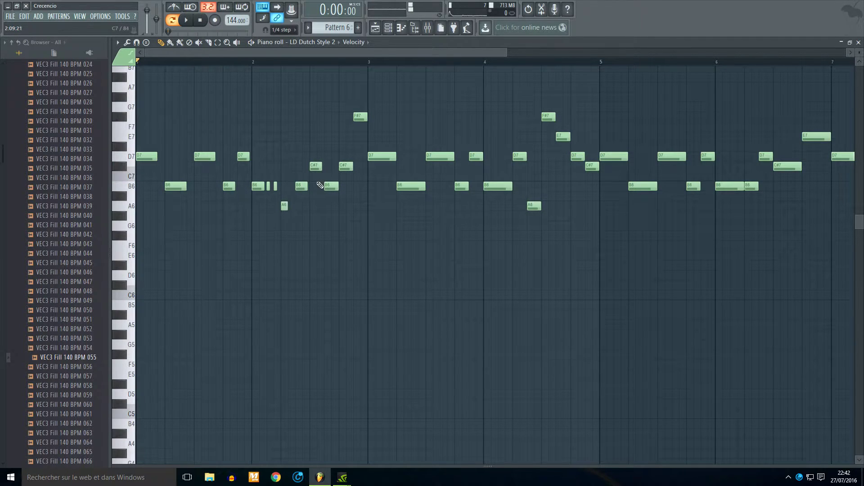
pyautogui.press('space')
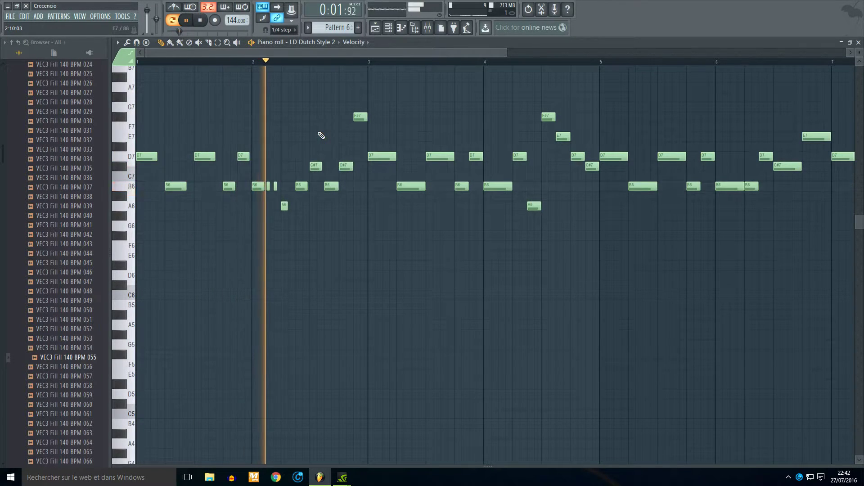
pyautogui.press('space')
pyautogui.press('space')
# - Delete the two short B6 notes in bar 2 and lengthen the bar's first B6 note over their place
pyautogui.rightClick(275, 186)
pyautogui.rightClick(268, 186)
pyautogui.moveTo(264, 190); pyautogui.dragTo(273, 190)
pyautogui.press('space')
pyautogui.press('space')
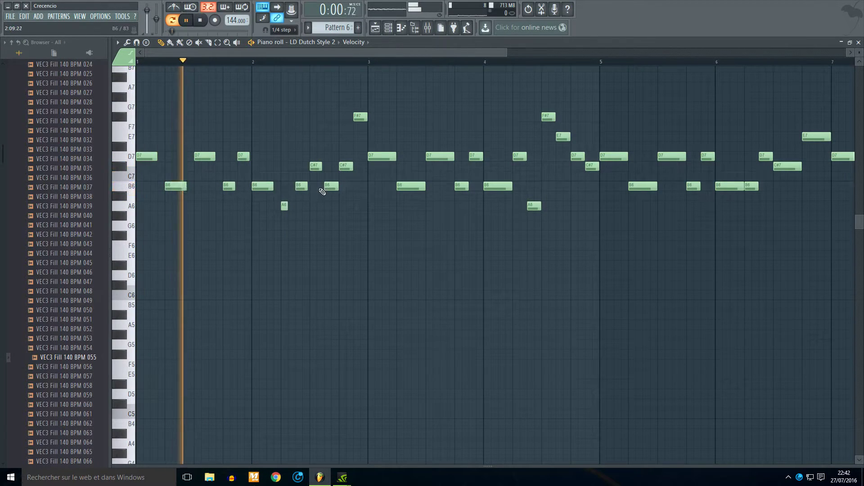
# - Shorten the first C#7 note of bar 2 further and adjust the length of the B6 note after it
pyautogui.rightClick(326, 187)
pyautogui.click(326, 186)
pyautogui.press('space')
pyautogui.click(326, 186)
pyautogui.click(313, 167)
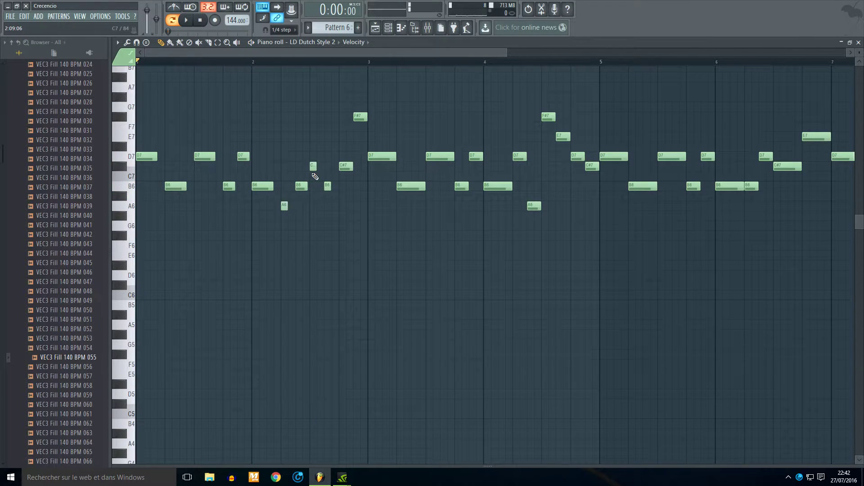
pyautogui.moveTo(329, 188); pyautogui.dragTo(332, 187)
# - Shorten the last C#7 and F#7 notes of bar 2 and the notes of bar 3, using a 1/4 step snap
pyautogui.click(346, 167)
pyautogui.click(345, 168)
pyautogui.click(295, 29)
pyautogui.click(284, 78)
pyautogui.click(399, 188)
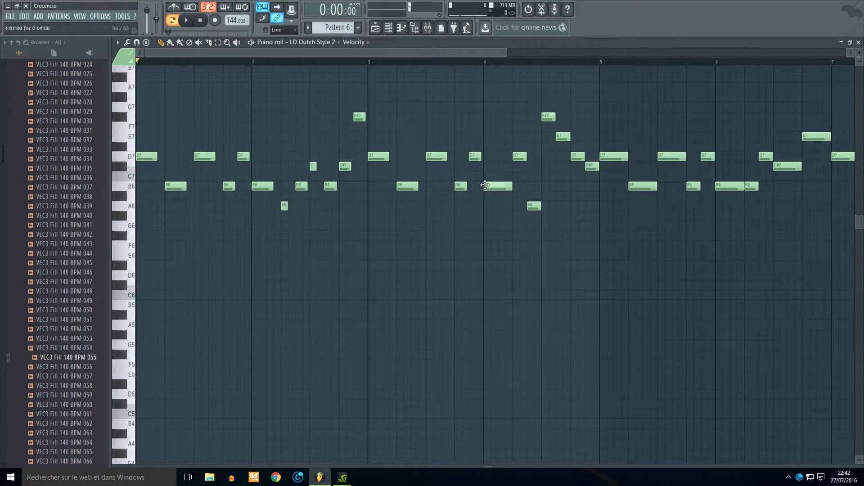
# - Play the pattern from the start to check the shortened lead notes
pyautogui.press('space')
pyautogui.scroll(-1, 366, 274)
pyautogui.scroll(-1, 366, 272)
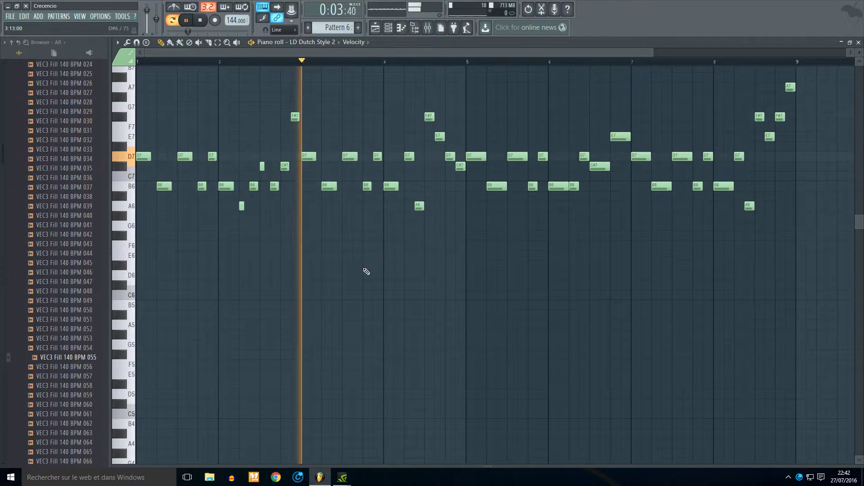
pyautogui.press('space')
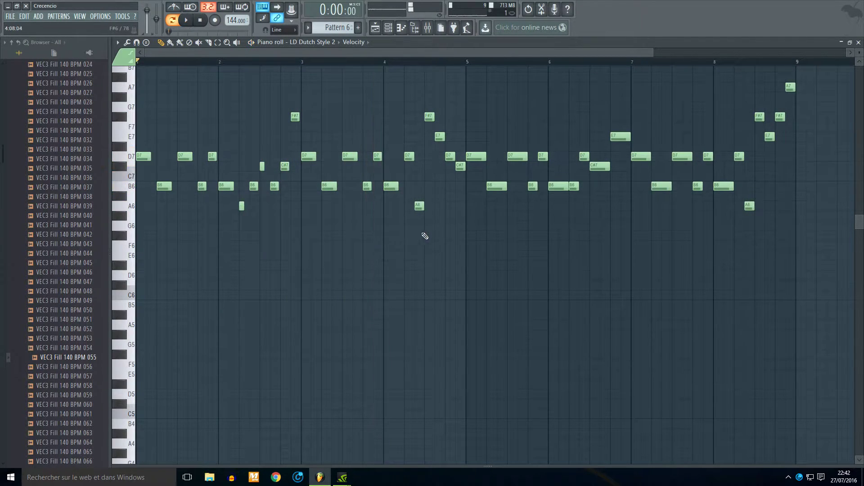
pyautogui.scroll(3, 407, 205)
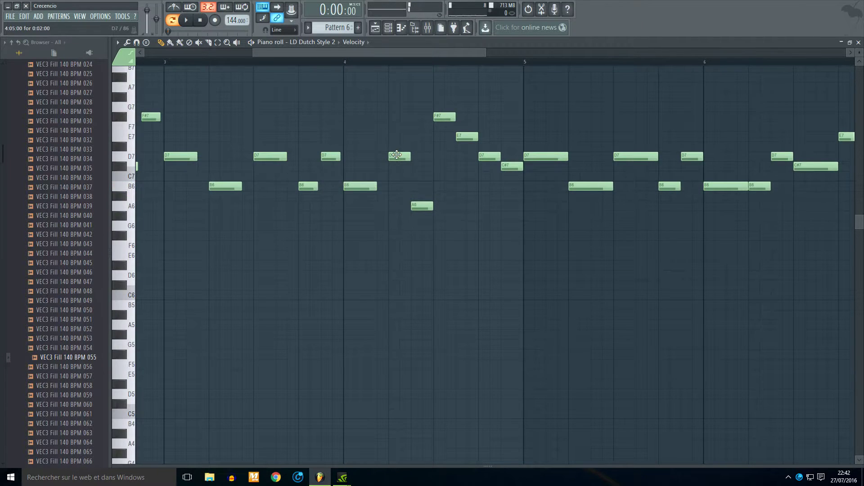
# - Shorten the second half of bar 4's lead notes, from the D7 through A6, F#7, E7 and D7 to the final C#7
pyautogui.click(331, 158)
pyautogui.rightClick(396, 158)
pyautogui.click(392, 158)
pyautogui.rightClick(421, 208)
pyautogui.click(412, 207)
pyautogui.rightClick(440, 116)
pyautogui.rightClick(459, 136)
pyautogui.click(458, 136)
pyautogui.rightClick(486, 158)
pyautogui.click(480, 157)
pyautogui.rightClick(506, 166)
pyautogui.click(503, 167)
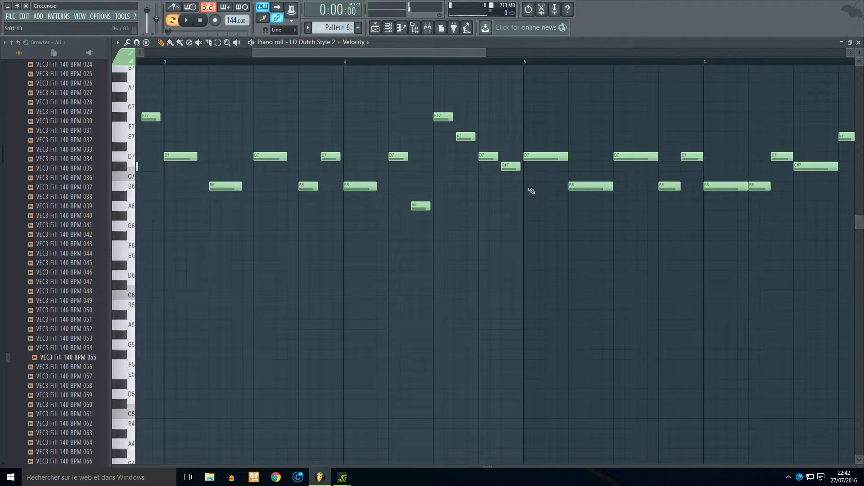
# - Replace the D7 and B6 lead notes of bar 5 with shorter ones so small gaps separate them
pyautogui.rightClick(525, 157)
pyautogui.click(525, 157)
pyautogui.rightClick(572, 186)
pyautogui.click(571, 185)
pyautogui.rightClick(622, 156)
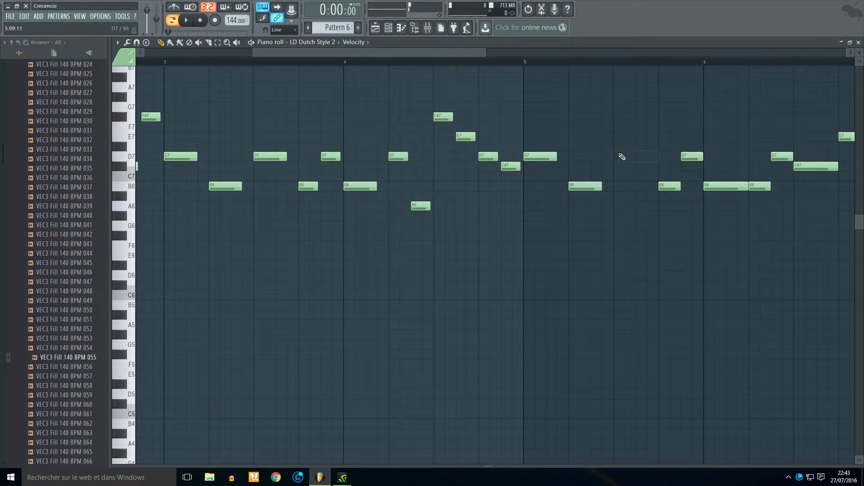
pyautogui.scroll(-5, 574, 205)
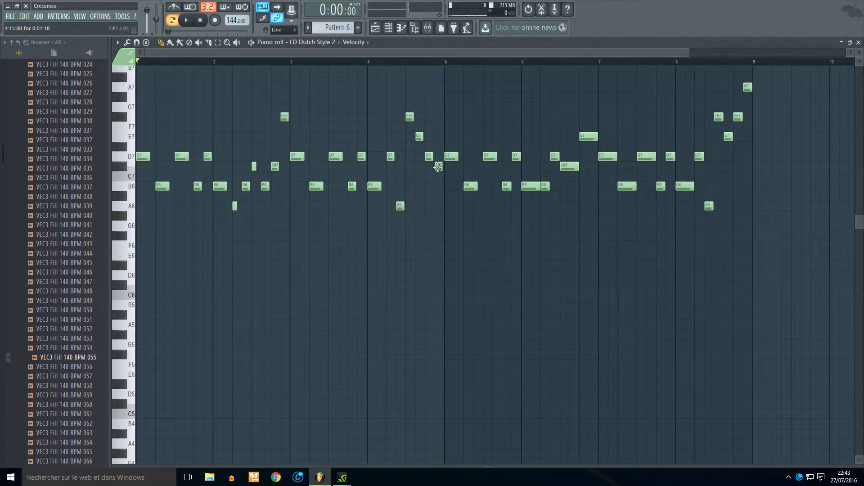
pyautogui.rightClick(504, 185)
pyautogui.click(503, 187)
pyautogui.rightClick(516, 157)
pyautogui.click(516, 157)
# - Shorten the two B6 notes and the D7 note in the first half of bar 6
pyautogui.scroll(4, 546, 209)
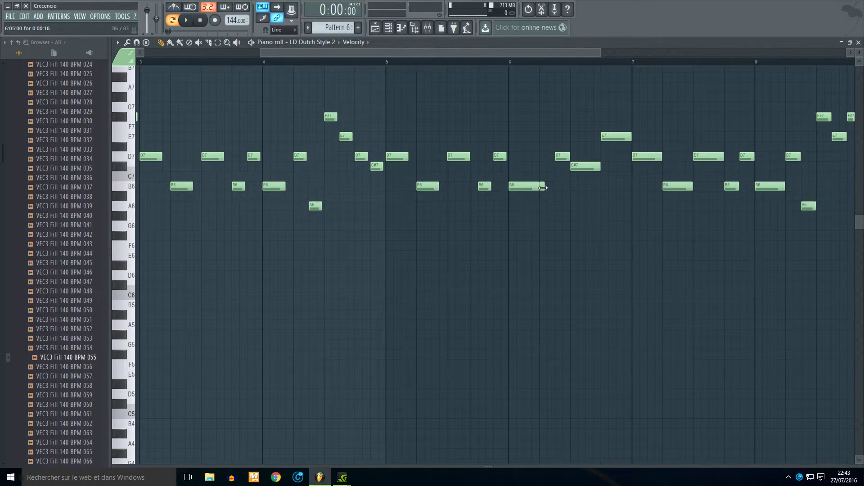
pyautogui.click(559, 157)
pyautogui.click(513, 187)
# - Add low B5 notes in bar 1 that match the rhythm and lengths of the lead notes above
pyautogui.scroll(-3, 544, 177)
pyautogui.moveTo(167, 306); pyautogui.dragTo(135, 302)
pyautogui.scroll(2, 130, 302)
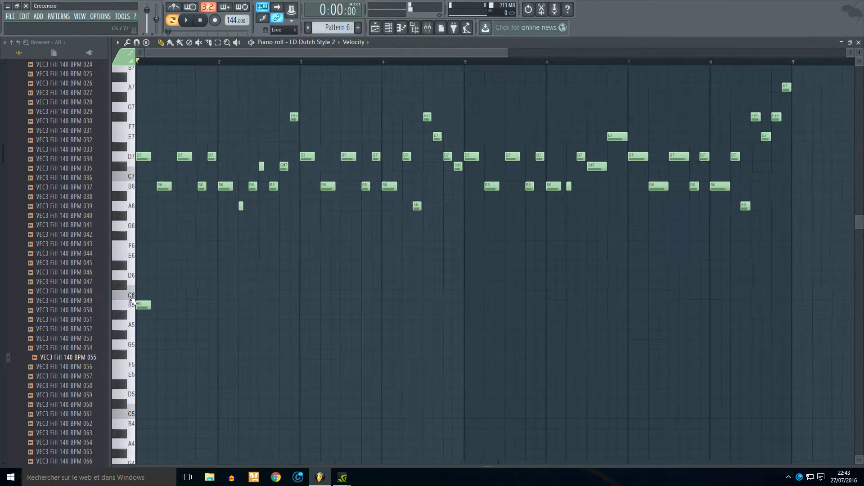
pyautogui.click(188, 306)
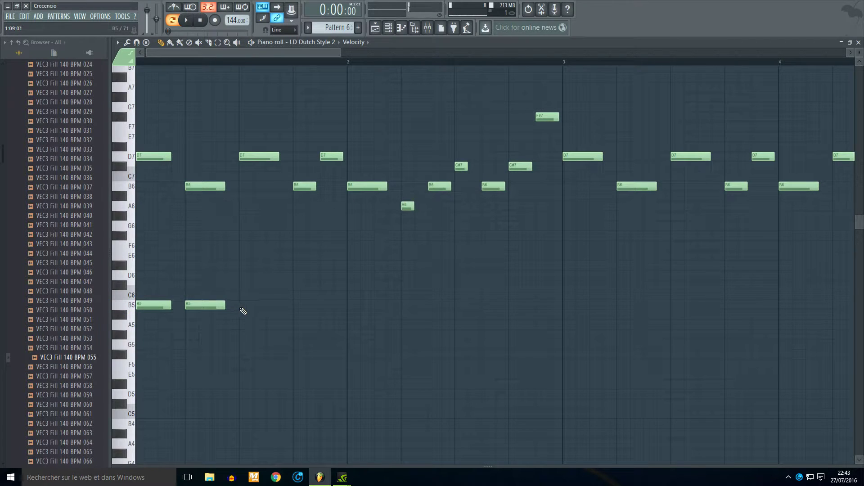
pyautogui.click(242, 307)
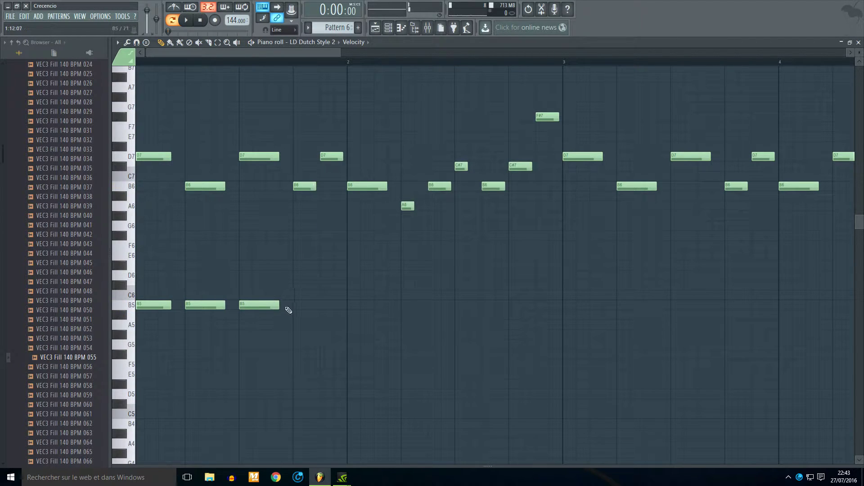
# - Add three low G5 notes under the first three lead notes of bar 2, matching their lengths
pyautogui.click(351, 354)
pyautogui.rightClick(353, 352)
pyautogui.click(353, 345)
pyautogui.click(406, 205)
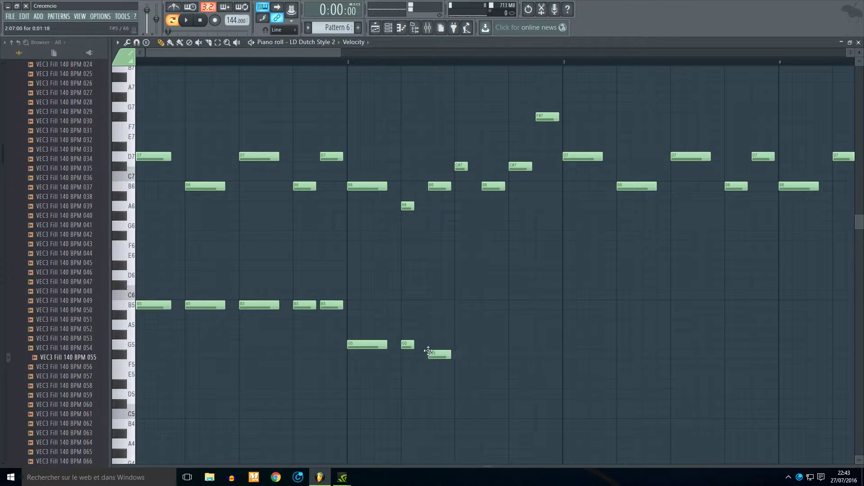
pyautogui.scroll(-2, 454, 339)
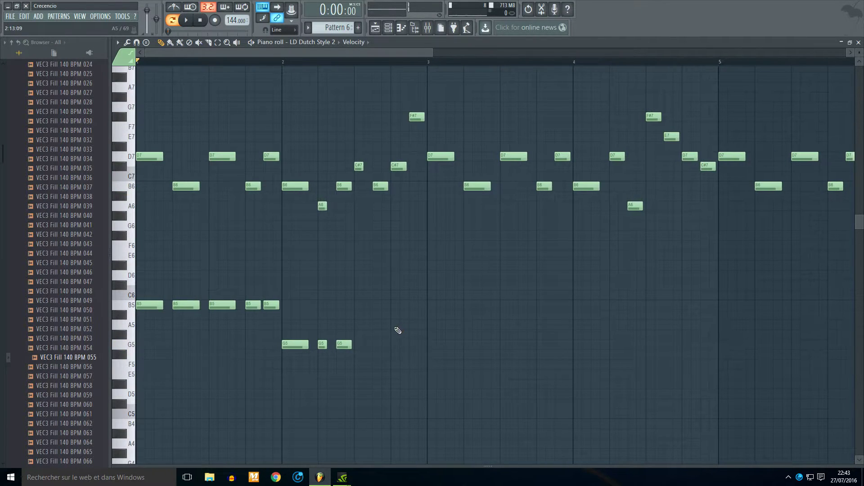
# - Add four A5 notes under the remaining lead notes of bar 2 and play the pattern
pyautogui.click(412, 325)
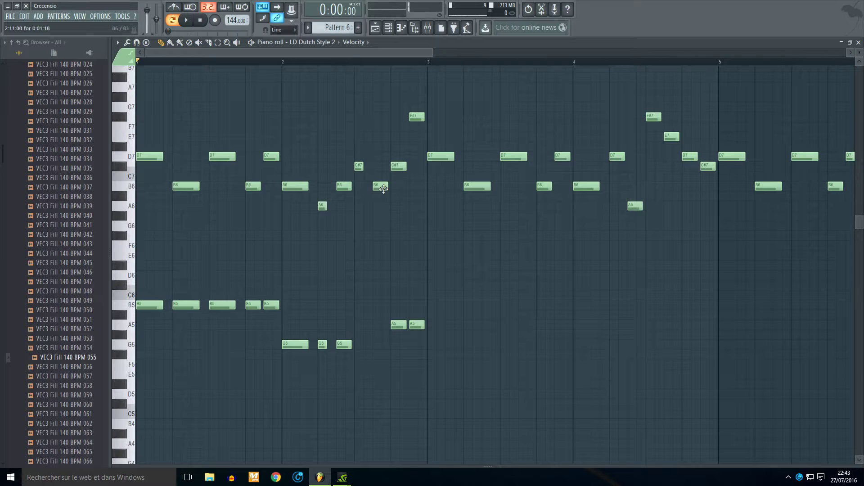
pyautogui.press('space')
pyautogui.click(359, 324)
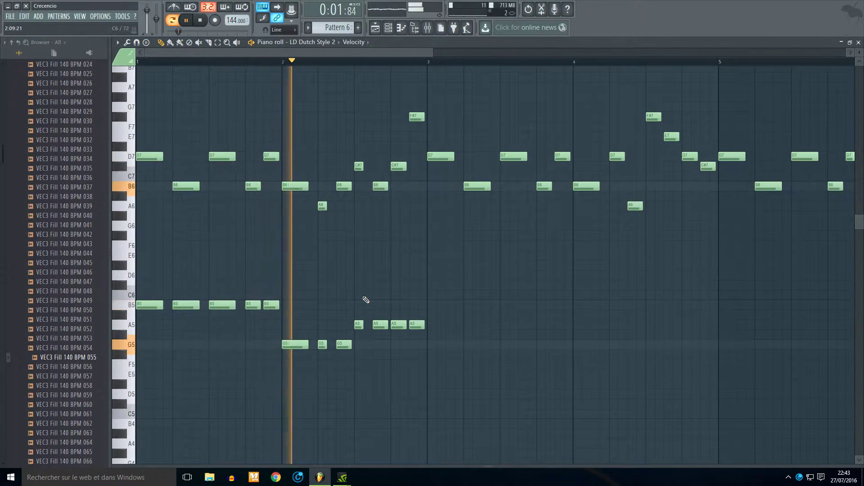
pyautogui.press('space')
# - Copy the low B5, G5 and A5 notes of bars 1 and 2 into bars 3 and 4
pyautogui.moveTo(449, 292); pyautogui.dragTo(150, 380)
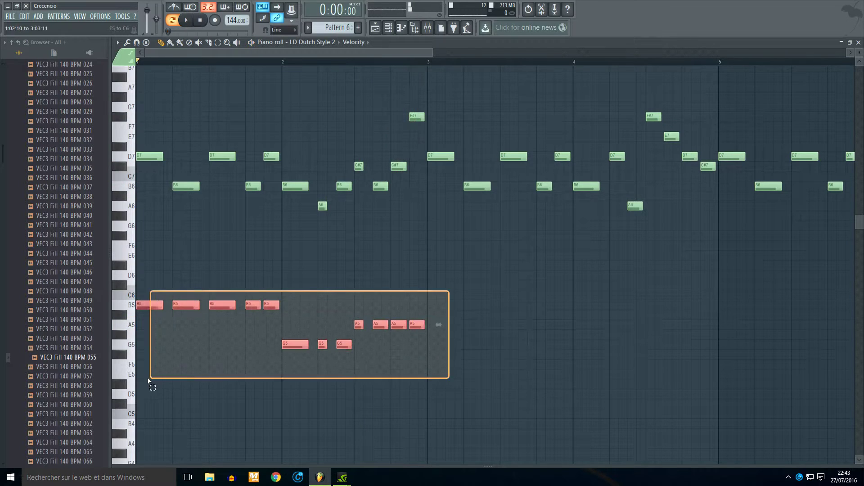
pyautogui.moveTo(140, 305); pyautogui.dragTo(431, 304)
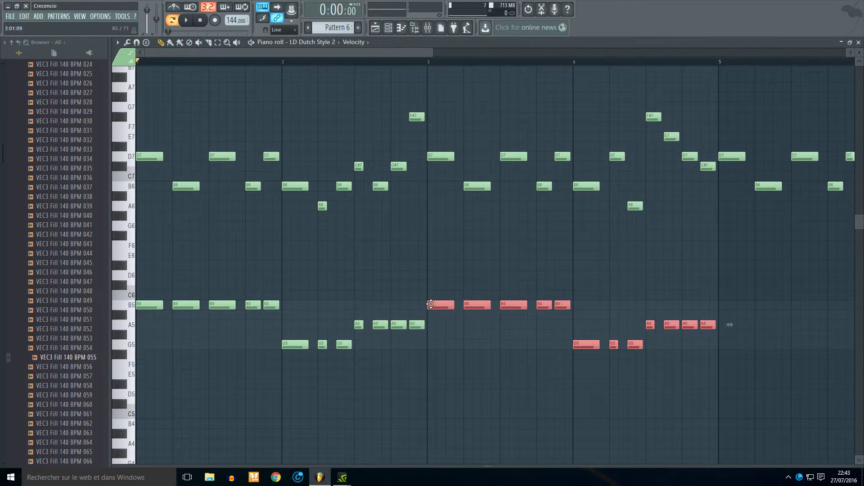
pyautogui.scroll(-1, 730, 310)
pyautogui.scroll(4, 729, 311)
pyautogui.keyDown('ctrl'); pyautogui.click(625, 282); pyautogui.keyUp('ctrl')
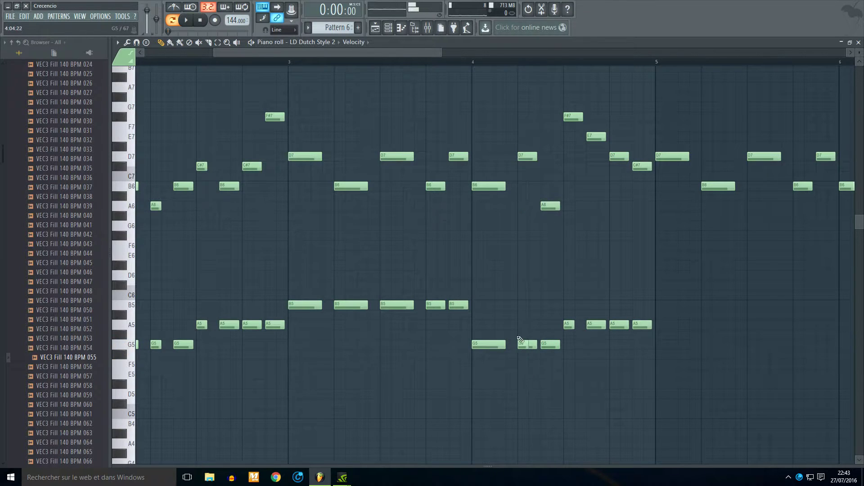
# - Shorten the D7 and F#7 lead notes of bar 4 to match the low notes, and play the pattern
pyautogui.rightClick(526, 156)
pyautogui.scroll(-3, 564, 116)
pyautogui.press('space')
pyautogui.moveTo(582, 270); pyautogui.dragTo(153, 355)
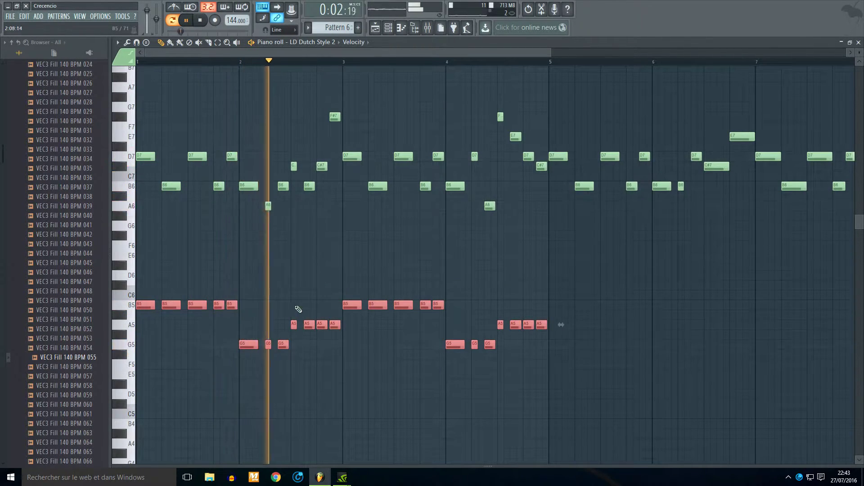
pyautogui.scroll(3, 570, 312)
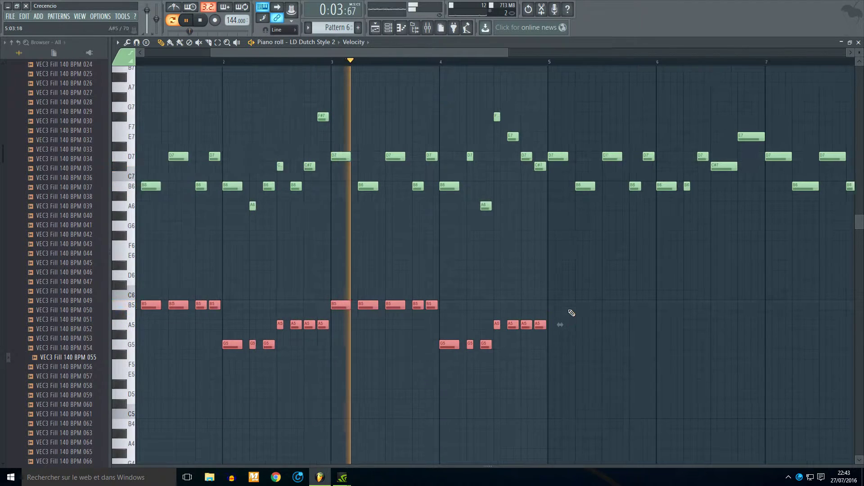
pyautogui.keyDown('ctrl'); pyautogui.click(591, 300); pyautogui.keyUp('ctrl')
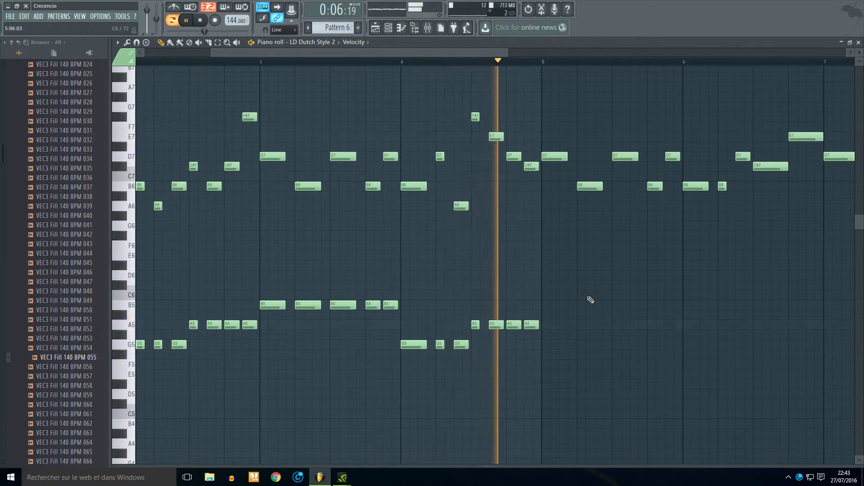
pyautogui.press('space')
# - Copy the low notes of bars 1 to 4 into bars 5 to 8 and clear the selection
pyautogui.scroll(-1, 590, 300)
pyautogui.scroll(-4, 591, 300)
pyautogui.scroll(-3, 581, 166)
pyautogui.moveTo(568, 113); pyautogui.dragTo(93, 270)
pyautogui.moveTo(146, 155); pyautogui.dragTo(510, 156)
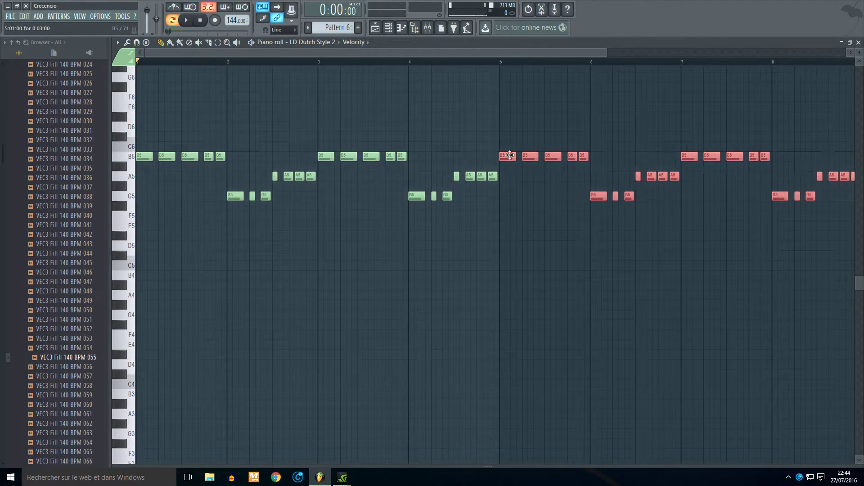
pyautogui.scroll(-3, 594, 212)
pyautogui.scroll(4, 594, 212)
pyautogui.scroll(2, 238, 266)
pyautogui.scroll(3, 238, 265)
pyautogui.scroll(-3, 214, 252)
pyautogui.scroll(4, 517, 197)
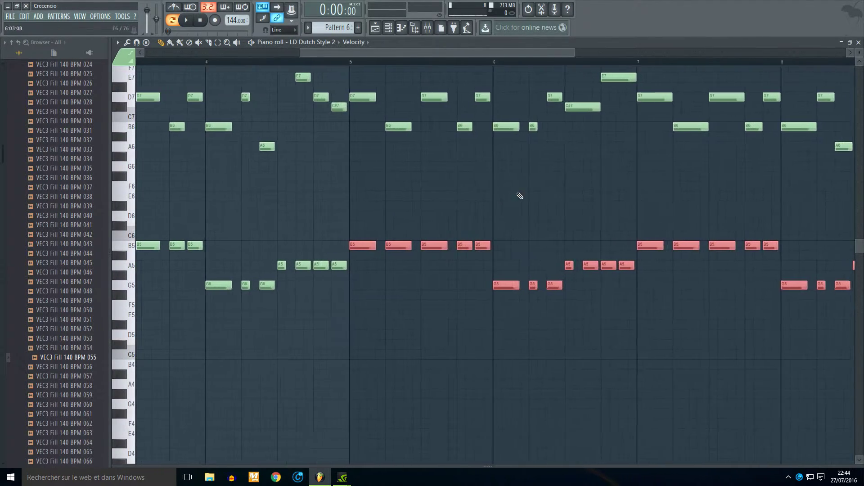
pyautogui.keyDown('ctrl'); pyautogui.click(508, 203); pyautogui.keyUp('ctrl')
# - Shorten the C#7 and E7 lead notes at the end of bar 6
pyautogui.scroll(-1, 543, 229)
pyautogui.scroll(2, 673, 279)
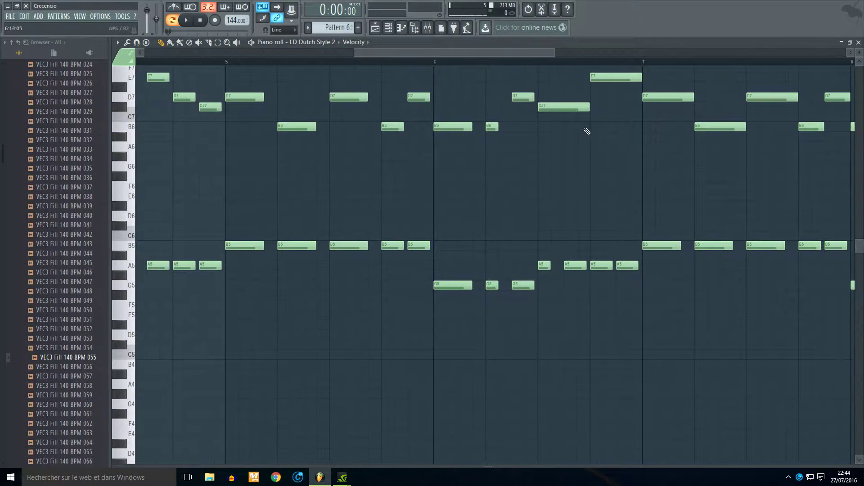
pyautogui.moveTo(503, 53); pyautogui.dragTo(568, 54)
pyautogui.scroll(2, 320, 179)
pyautogui.rightClick(320, 165)
pyautogui.click(320, 166)
pyautogui.rightClick(362, 139)
pyautogui.click(362, 140)
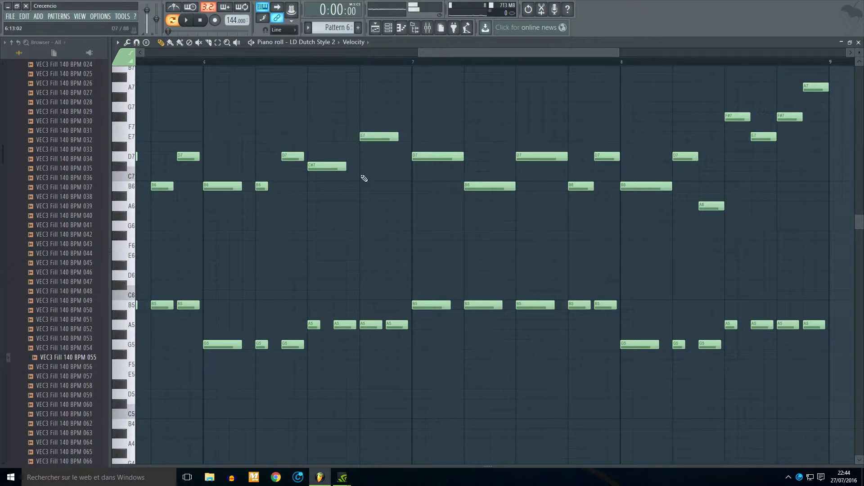
# - Replace the four A5 notes of bar 6 with two longer ones under the C#7 and E7 lead notes
pyautogui.rightClick(371, 328)
pyautogui.rightClick(400, 327)
pyautogui.click(360, 324)
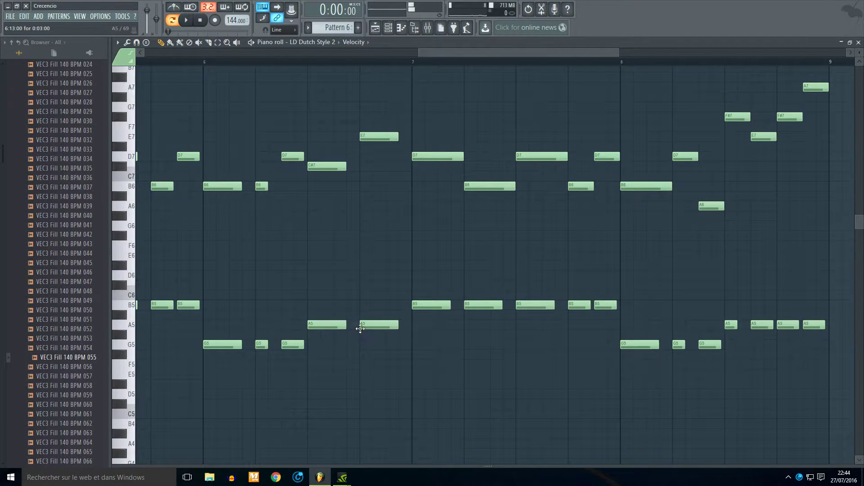
pyautogui.scroll(-3, 367, 315)
pyautogui.press('space')
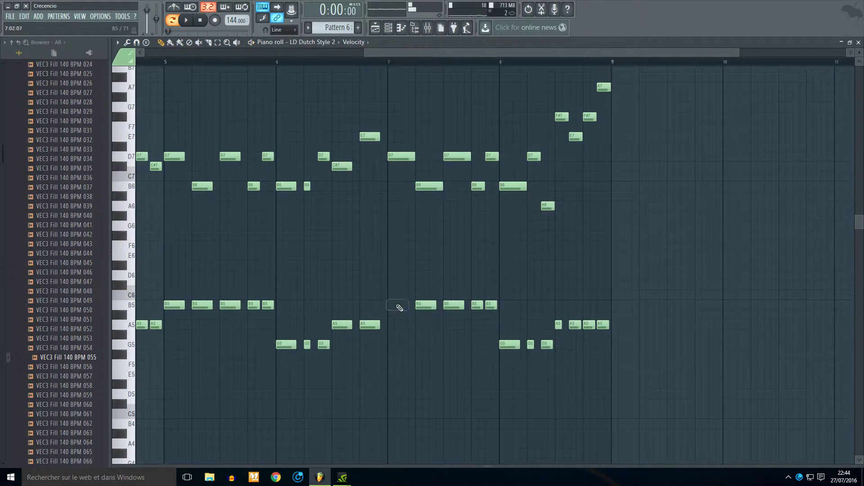
# - Shorten the lead notes of bars 7 and 8 to match the low notes and play the pattern
pyautogui.click(390, 304)
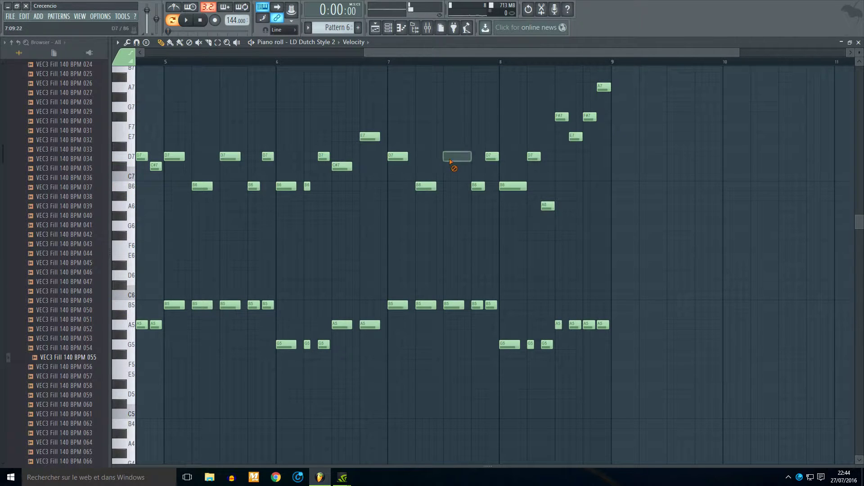
pyautogui.rightClick(507, 187)
pyautogui.click(506, 186)
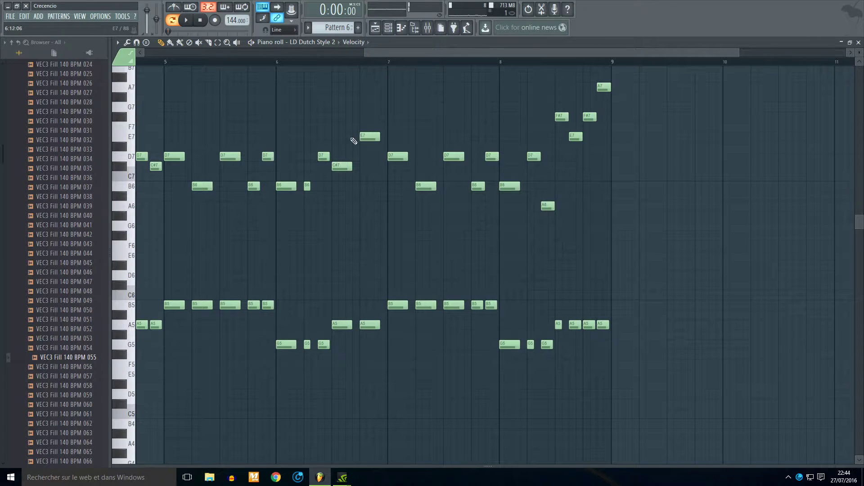
pyautogui.rightClick(490, 156)
pyautogui.click(487, 156)
pyautogui.click(590, 118)
pyautogui.press('space')
# - Duplicate the low notes of all eight bars five semitones higher, starting on E6, and play the result
pyautogui.scroll(-3, 715, 258)
pyautogui.moveTo(720, 251); pyautogui.dragTo(80, 435)
pyautogui.scroll(5, 86, 405)
pyautogui.scroll(3, 143, 311)
pyautogui.moveTo(143, 306); pyautogui.dragTo(141, 255)
pyautogui.press('space')
pyautogui.press('space')
pyautogui.press('space')
pyautogui.click(142, 265)
pyautogui.rightClick(142, 265)
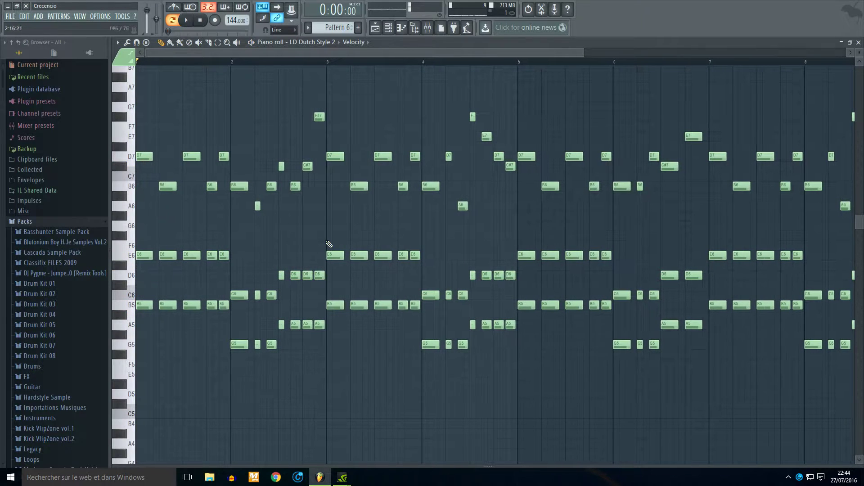
# - Raise the duplicated upper layer of low notes two semitones so it starts on F#6, and play the pattern
pyautogui.scroll(-5, 450, 250)
pyautogui.press('super')
pyautogui.scroll(1, 451, 253)
pyautogui.rightClick(381, 252)
pyautogui.scroll(-3, 381, 253)
pyautogui.moveTo(693, 113); pyautogui.dragTo(131, 182)
pyautogui.moveTo(141, 136); pyautogui.dragTo(155, 114)
pyautogui.scroll(3, 137, 127)
pyautogui.press('space')
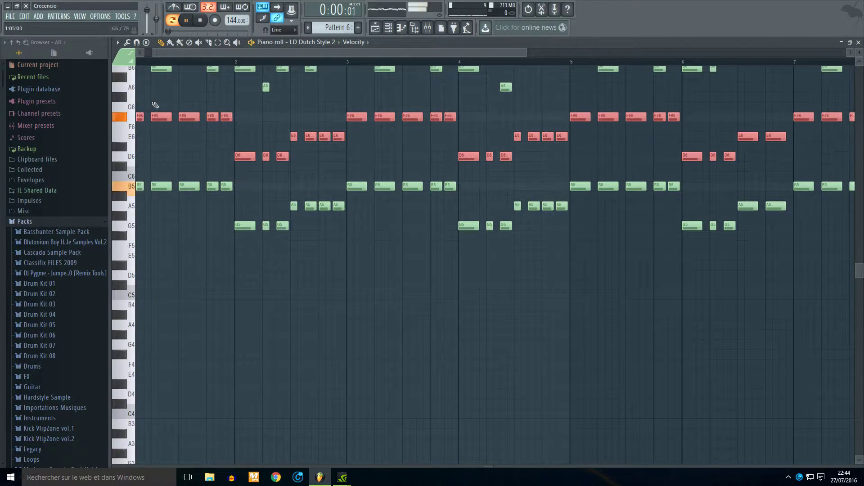
pyautogui.moveTo(188, 54); pyautogui.dragTo(174, 54)
pyautogui.scroll(4, 183, 221)
pyautogui.scroll(-2, 193, 226)
pyautogui.scroll(-2, 193, 227)
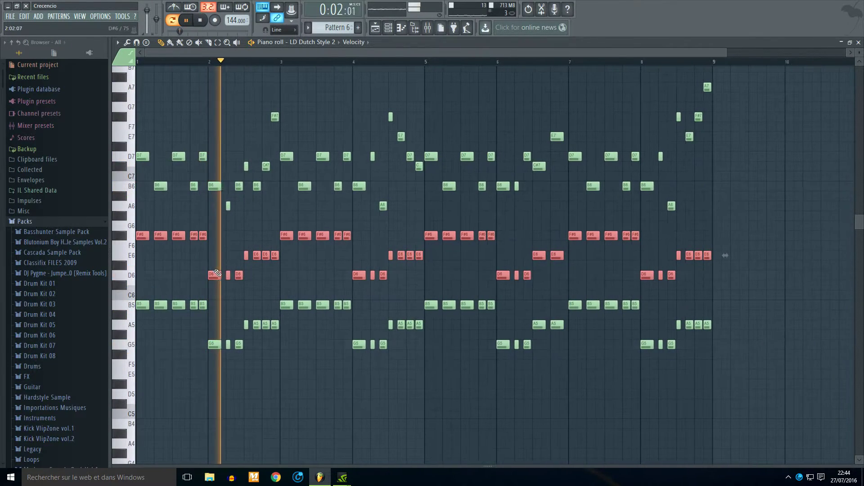
# - Select both low note layers, enlarge the velocity lane and lower their velocities below the lead's
pyautogui.moveTo(754, 214); pyautogui.dragTo(134, 466)
pyautogui.moveTo(381, 468); pyautogui.dragTo(405, 242)
pyautogui.moveTo(644, 350)
pyautogui.mouseDown()
pyautogui.moveTo(231, 353)
pyautogui.moveTo(154, 338)
pyautogui.mouseUp()
pyautogui.moveTo(721, 350); pyautogui.dragTo(134, 347)
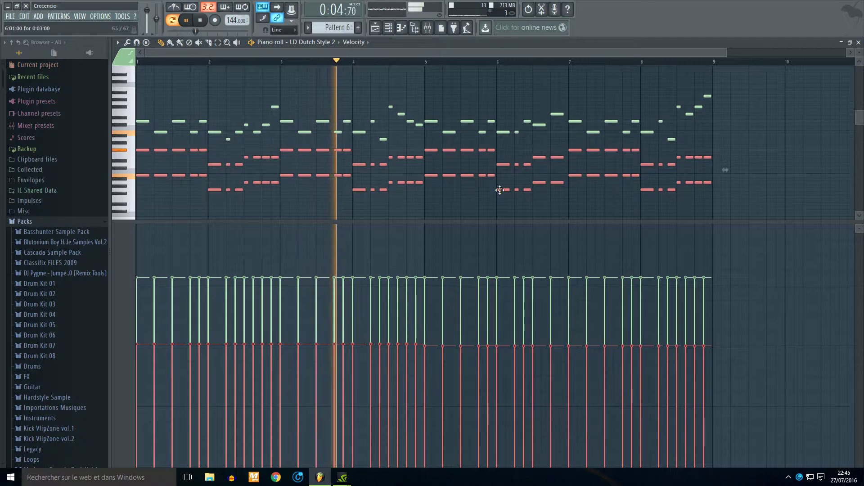
# - Transpose both low note layers down one octave, shrink the velocity lane again and deselect the notes
pyautogui.scroll(-3, 496, 194)
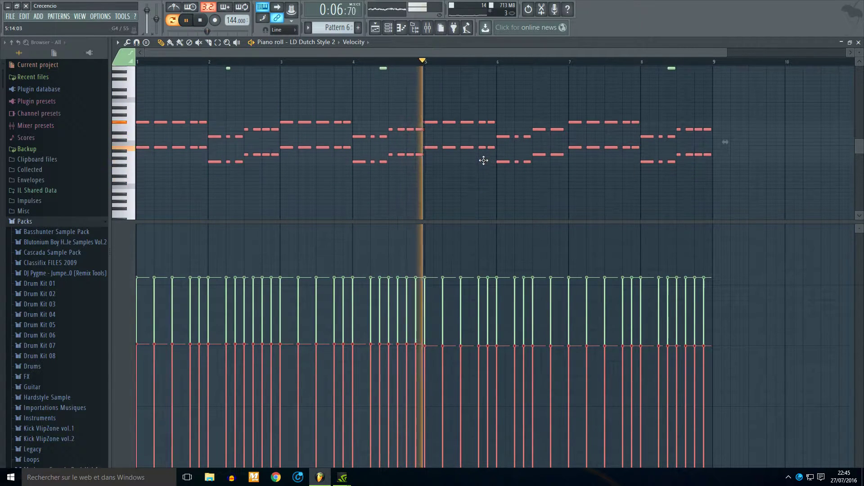
pyautogui.scroll(2, 499, 135)
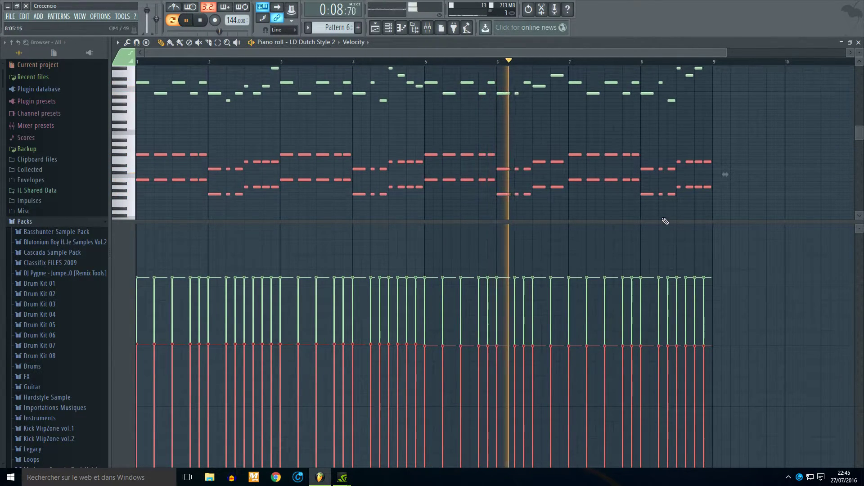
pyautogui.click(659, 222)
pyautogui.scroll(2, 201, 89)
pyautogui.moveTo(193, 53); pyautogui.dragTo(121, 62)
pyautogui.press('space')
pyautogui.hotkey('ctrl', 'd')
# - Add harmony notes B6, F#6, B6, F#6 and A6 to the lead melody in bar 1, auditioning the pattern
pyautogui.click(143, 208)
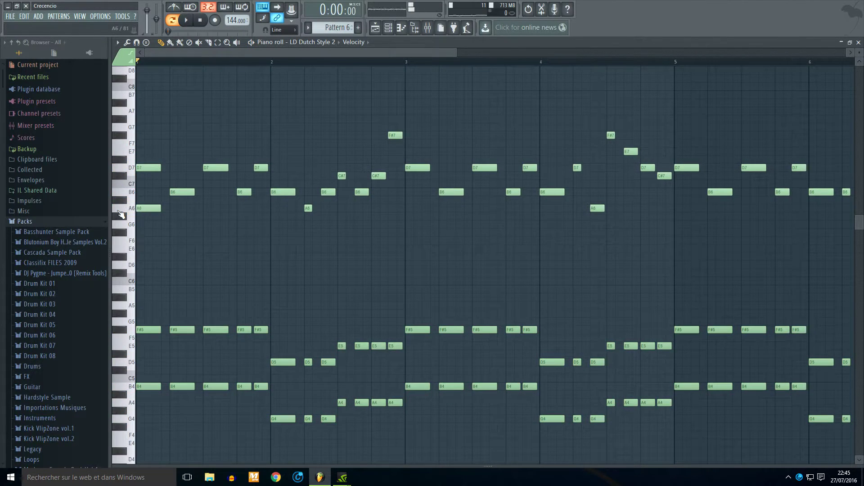
pyautogui.moveTo(147, 214); pyautogui.dragTo(181, 233)
pyautogui.press('space')
pyautogui.press('space')
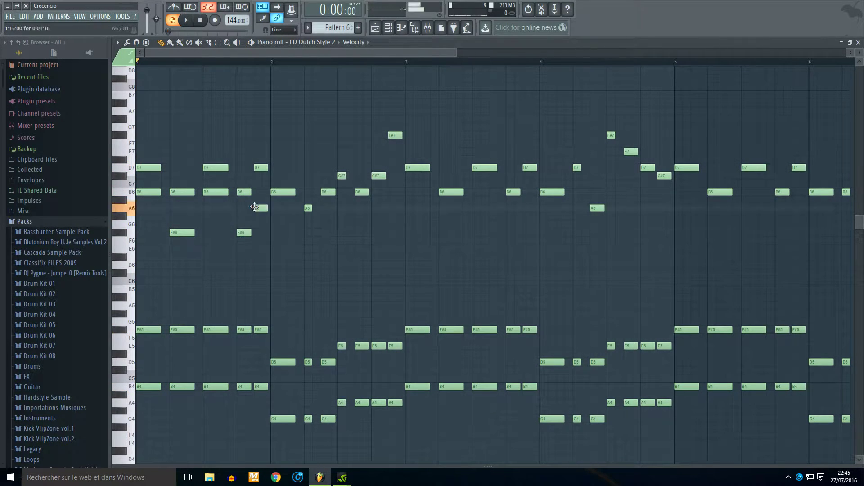
# - Harmonise the lead in bar 2 with G6, F#6, G6, A6, G6, A6 and D7, and play the result
pyautogui.moveTo(280, 194); pyautogui.dragTo(272, 222)
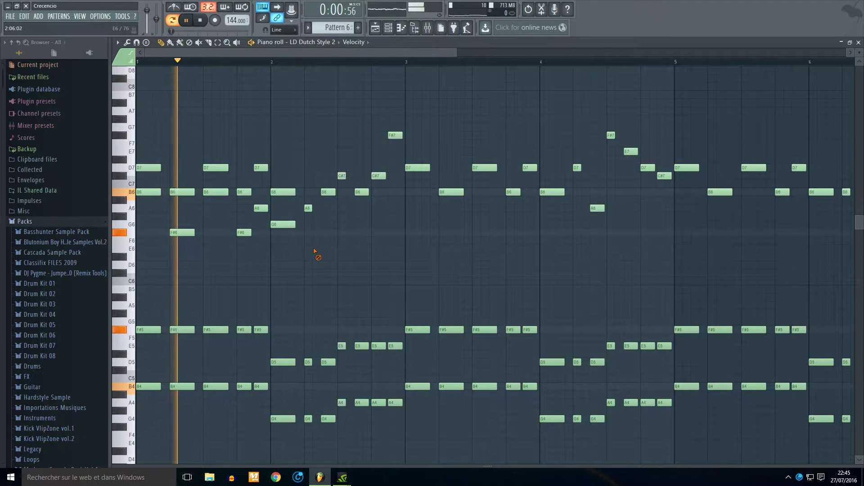
pyautogui.press('space')
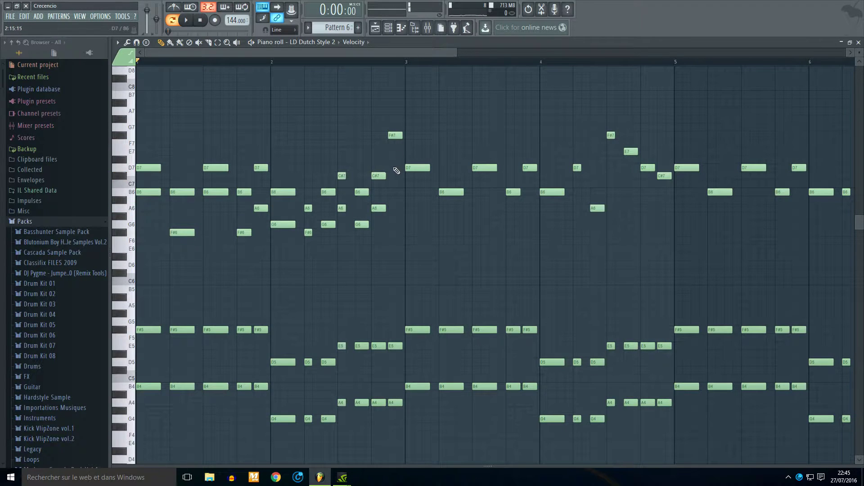
pyautogui.press('space')
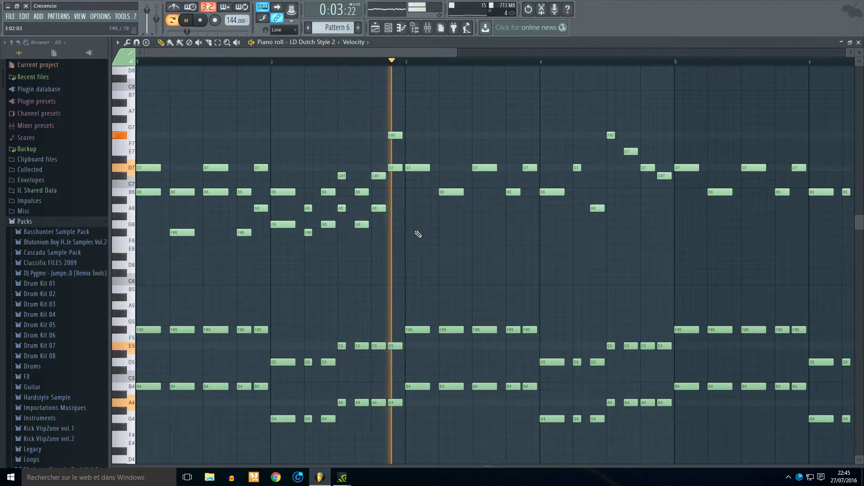
# - Add harmony notes B6, F#6, B6, F#6 and A6 in bar 3 and G6, A6, F#6 in the first half of bar 4
pyautogui.press('space')
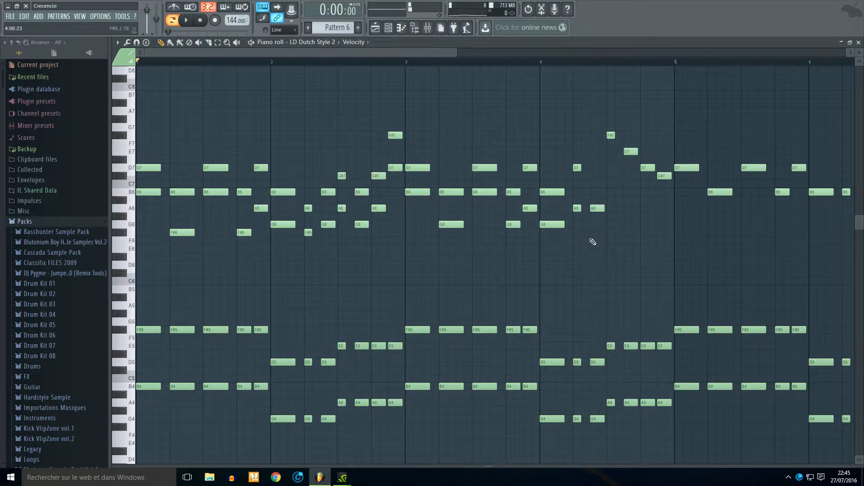
pyautogui.press('space')
pyautogui.scroll(-1, 604, 245)
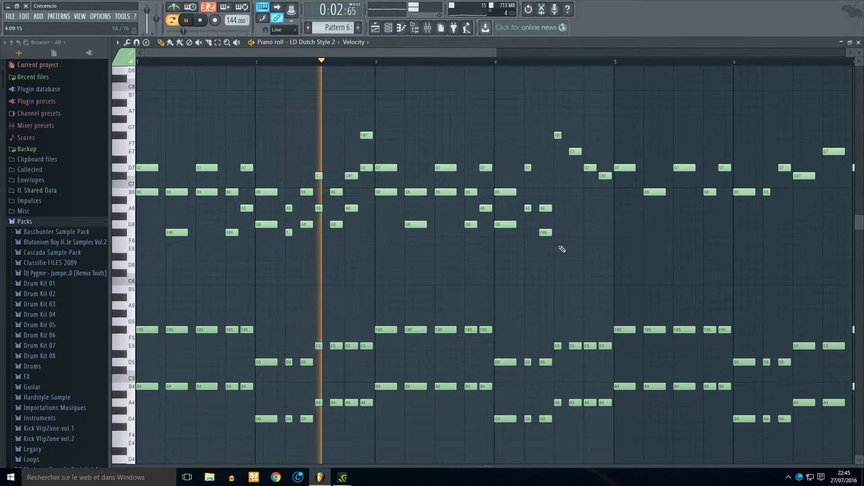
pyautogui.press('space')
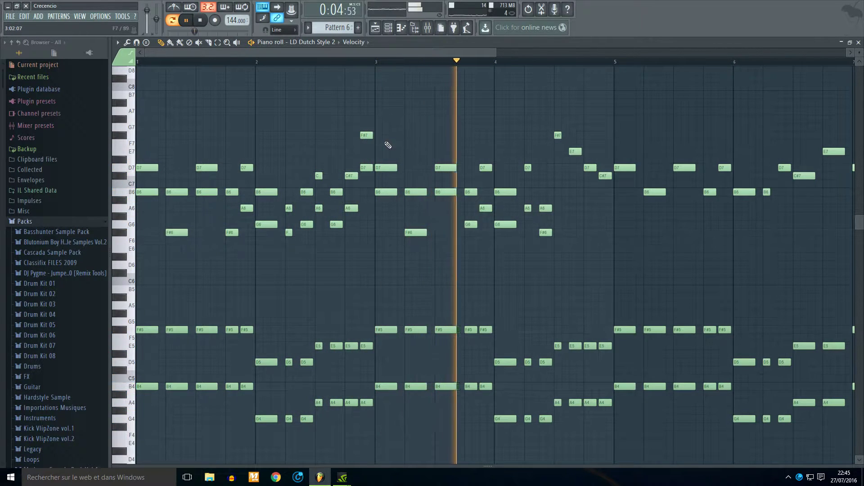
pyautogui.press('space')
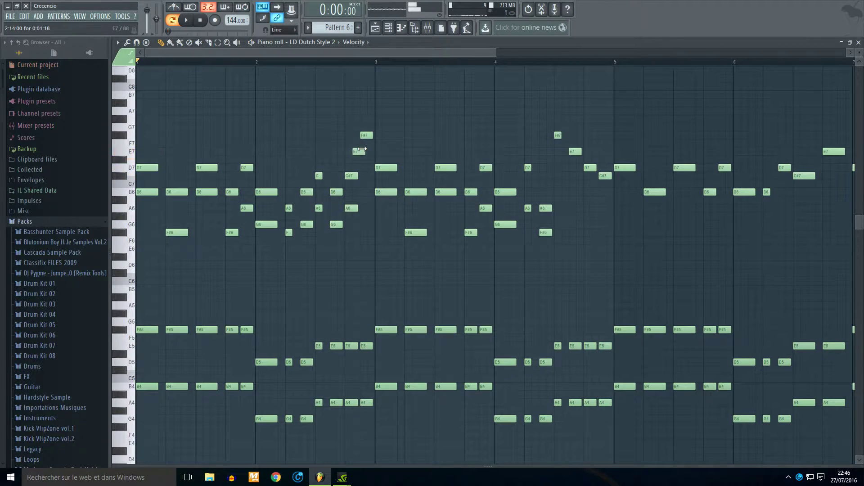
# - Select the lead and harmony notes, audition them one octave lower, and move them back up an octave
pyautogui.scroll(-3, 370, 171)
pyautogui.moveTo(741, 83); pyautogui.dragTo(137, 423)
pyautogui.scroll(1, 407, 164)
pyautogui.moveTo(716, 93); pyautogui.dragTo(121, 262)
pyautogui.press('space')
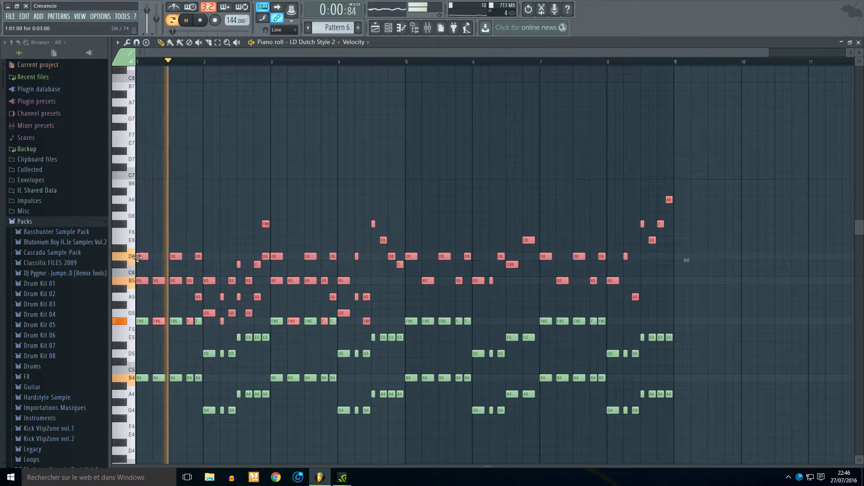
pyautogui.press('space')
pyautogui.moveTo(137, 257); pyautogui.dragTo(138, 160)
pyautogui.press('space')
# - Select both low note layers, transpose them down one octave and play the pattern
pyautogui.moveTo(733, 298); pyautogui.dragTo(137, 451)
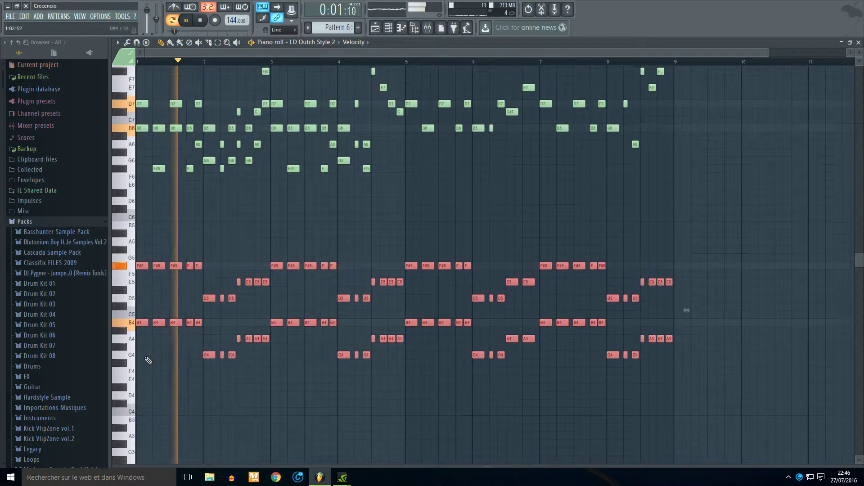
pyautogui.press('space')
pyautogui.moveTo(138, 319); pyautogui.dragTo(123, 424)
pyautogui.press('space')
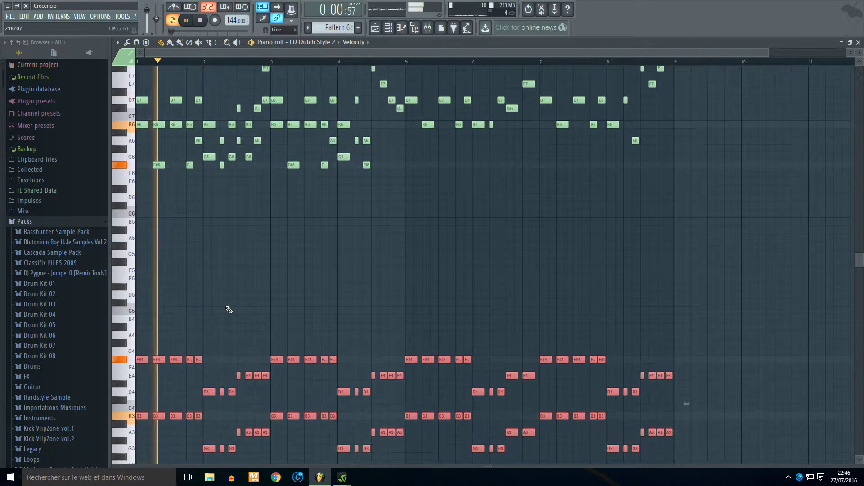
# - Select the lead and harmony notes, transpose them down one octave and play the pattern
pyautogui.scroll(3, 382, 248)
pyautogui.moveTo(727, 97); pyautogui.dragTo(1, 312)
pyautogui.press('space')
pyautogui.moveTo(141, 176); pyautogui.dragTo(116, 273)
pyautogui.press('space')
pyautogui.scroll(-3, 228, 303)
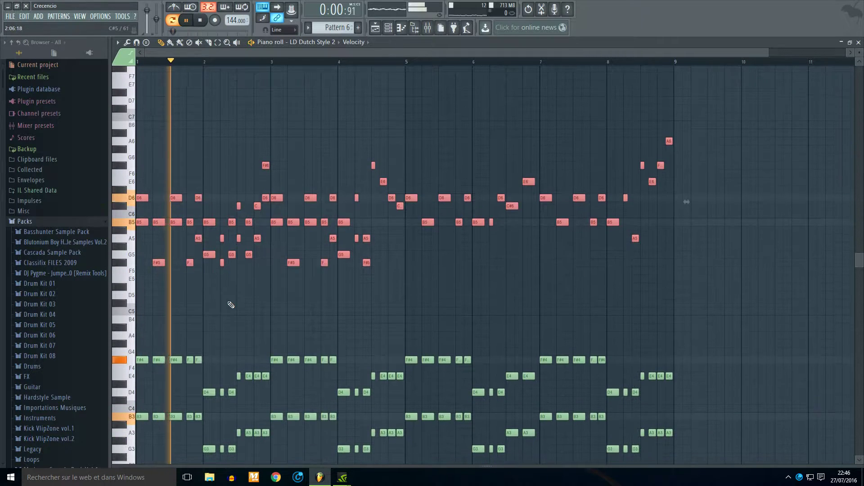
# - Select all notes, transpose them up one octave, replay the pattern and deselect the notes
pyautogui.moveTo(690, 118); pyautogui.dragTo(128, 466)
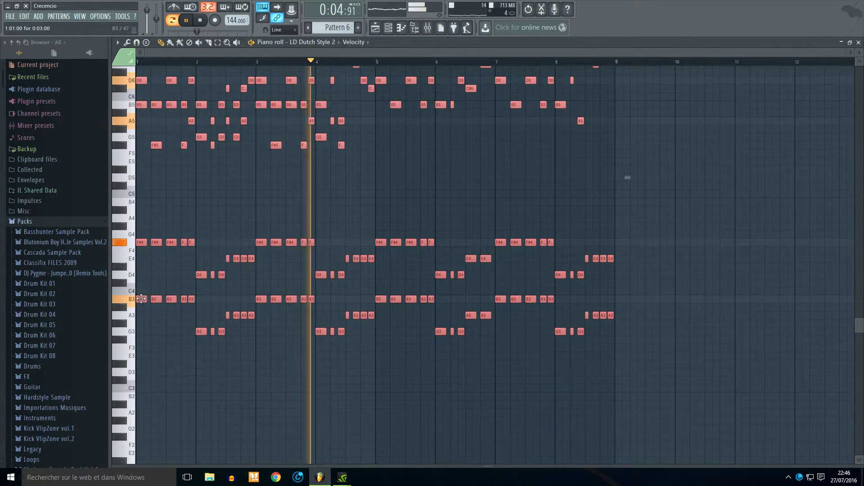
pyautogui.hotkey('ctrl', 'Up')
pyautogui.scroll(6, 271, 234)
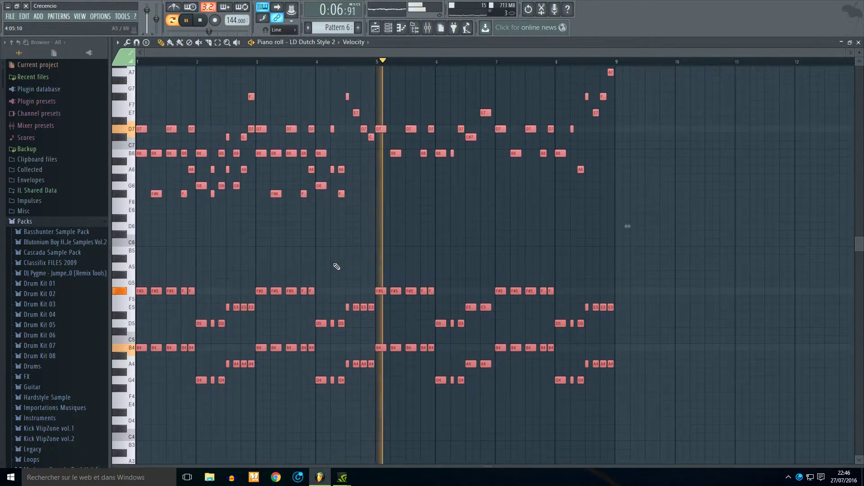
pyautogui.scroll(2, 398, 231)
pyautogui.press('space')
pyautogui.press('space')
pyautogui.scroll(3, 379, 217)
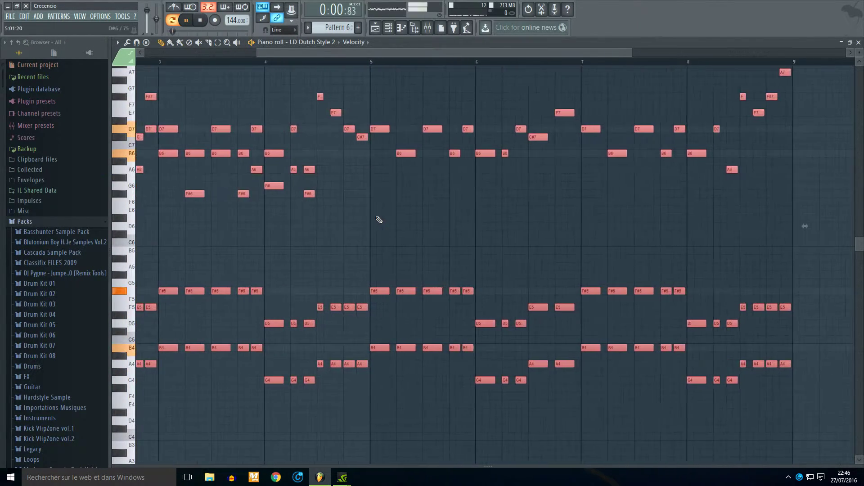
pyautogui.keyDown('ctrl'); pyautogui.click(273, 137); pyautogui.keyUp('ctrl')
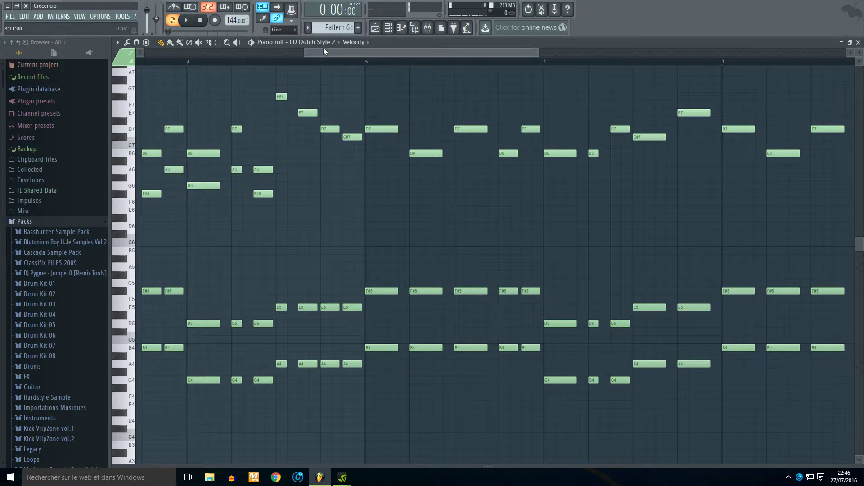
# - Select the lead and harmony notes, enlarge the velocity lane, level their velocities at about 75% and shrink the lane again
pyautogui.moveTo(323, 51); pyautogui.dragTo(165, 52)
pyautogui.scroll(3, 272, 220)
pyautogui.scroll(-3, 283, 243)
pyautogui.scroll(-1, 295, 246)
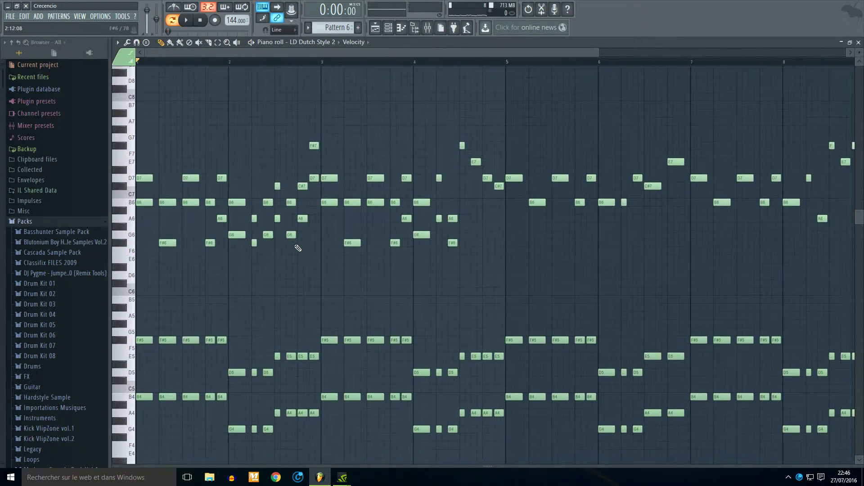
pyautogui.scroll(-3, 297, 248)
pyautogui.moveTo(718, 101); pyautogui.dragTo(138, 296)
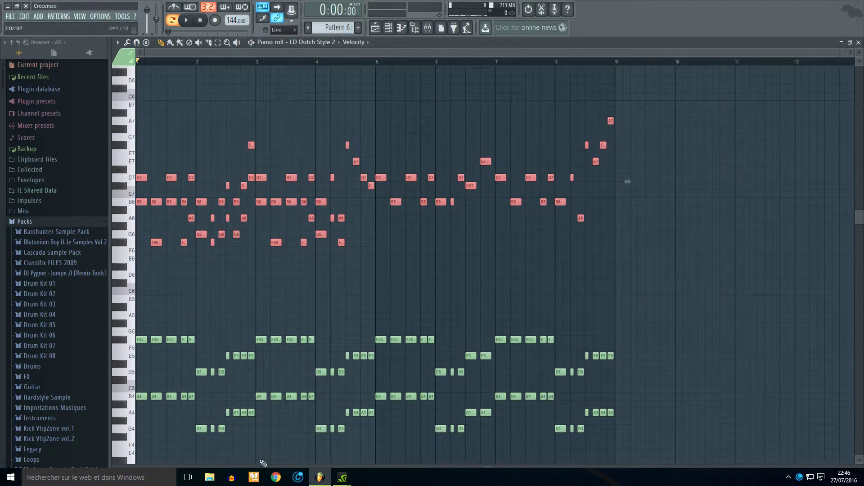
pyautogui.moveTo(260, 464); pyautogui.dragTo(252, 149)
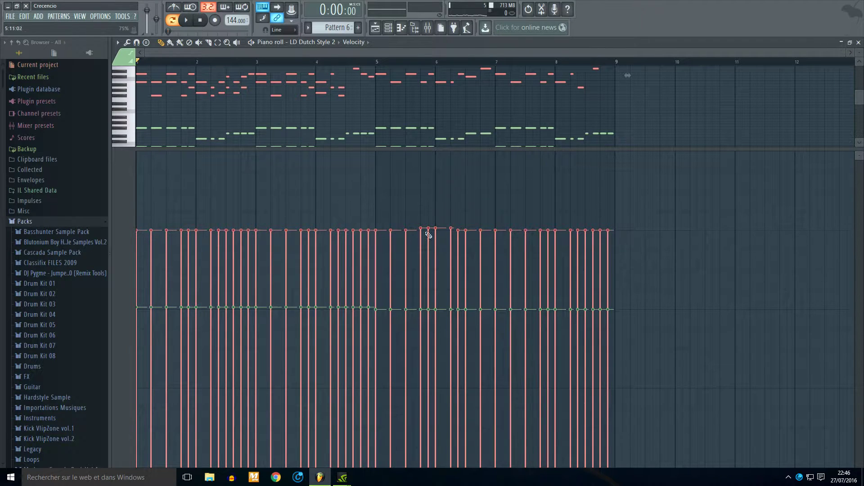
pyautogui.press('space')
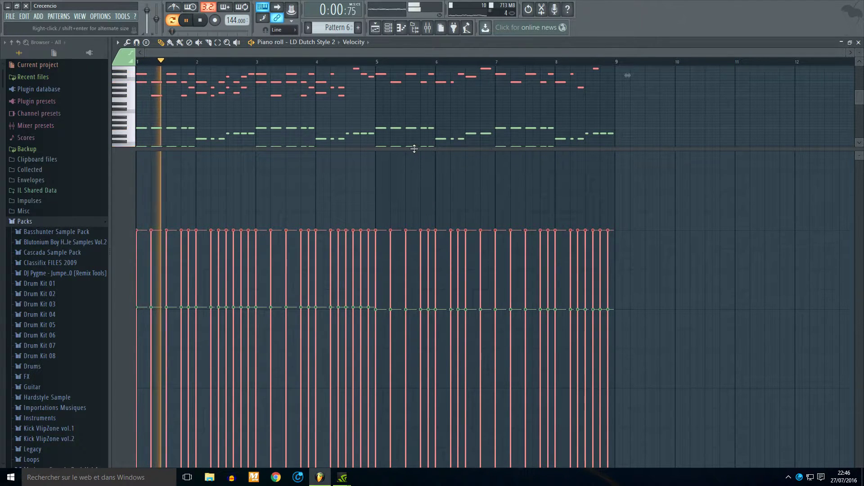
pyautogui.moveTo(410, 148); pyautogui.dragTo(383, 398)
# - Lower the volume of mixer Insert 5, deselect the notes and play the pattern
pyautogui.click(428, 35)
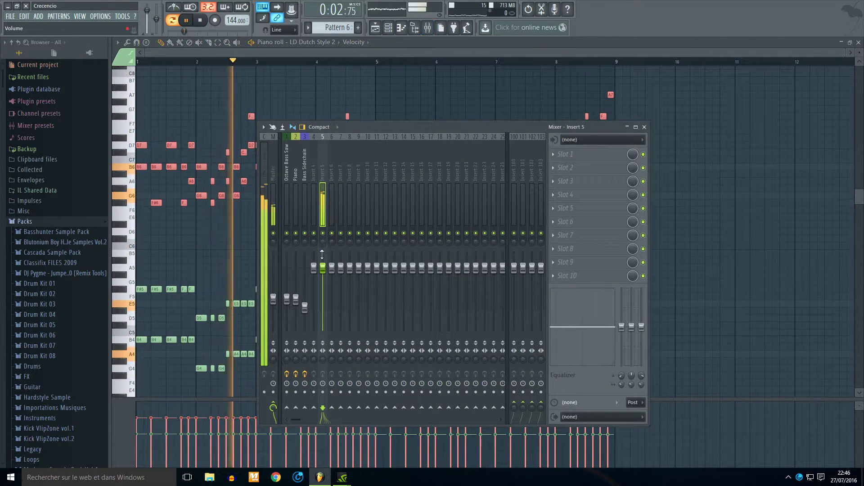
pyautogui.moveTo(323, 293); pyautogui.dragTo(323, 285)
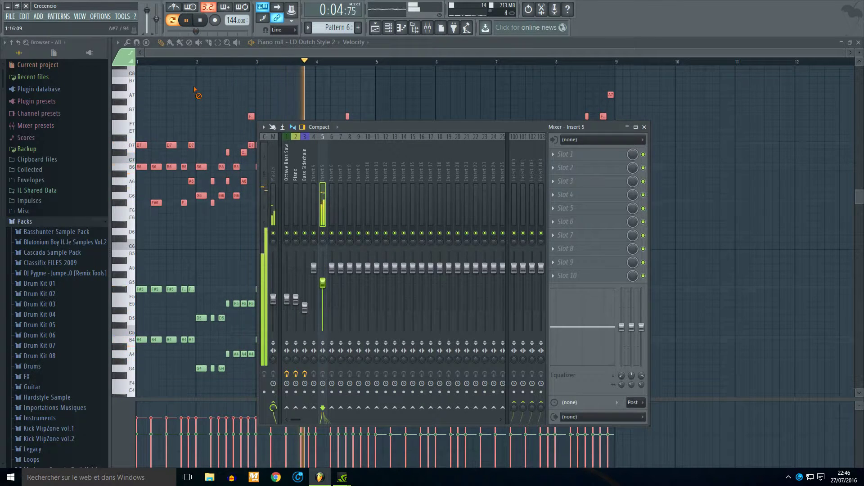
pyautogui.keyDown('ctrl'); pyautogui.click(197, 89); pyautogui.keyUp('ctrl')
pyautogui.press('space')
pyautogui.press('space')
# - Add harmony notes D7, C#7, B6 and A6 in the second half of bar 4 and B6, G6, B6, G6 in bar 5
pyautogui.scroll(5, 366, 179)
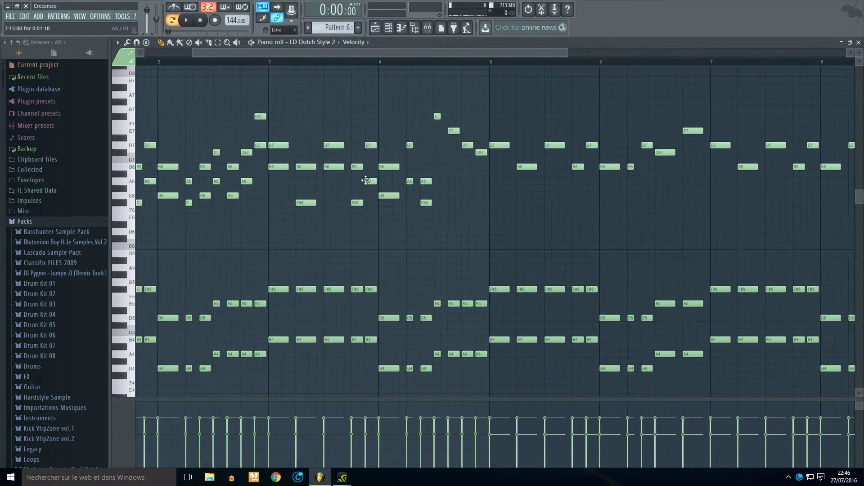
pyautogui.press('space')
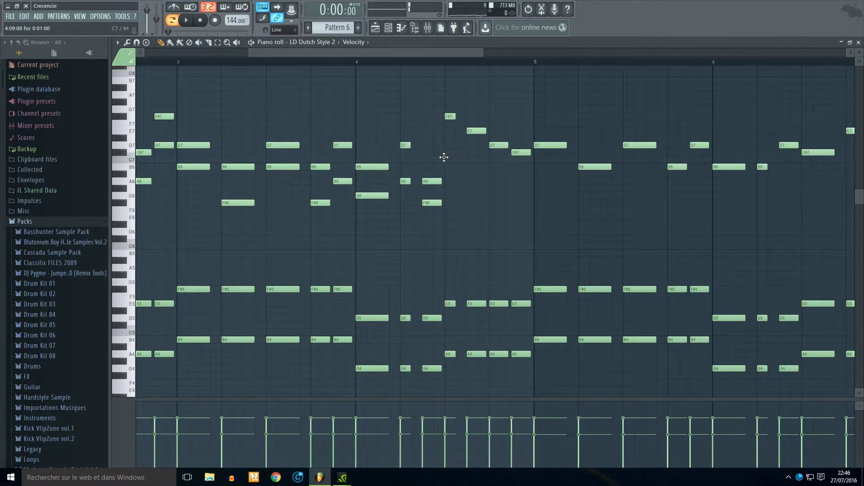
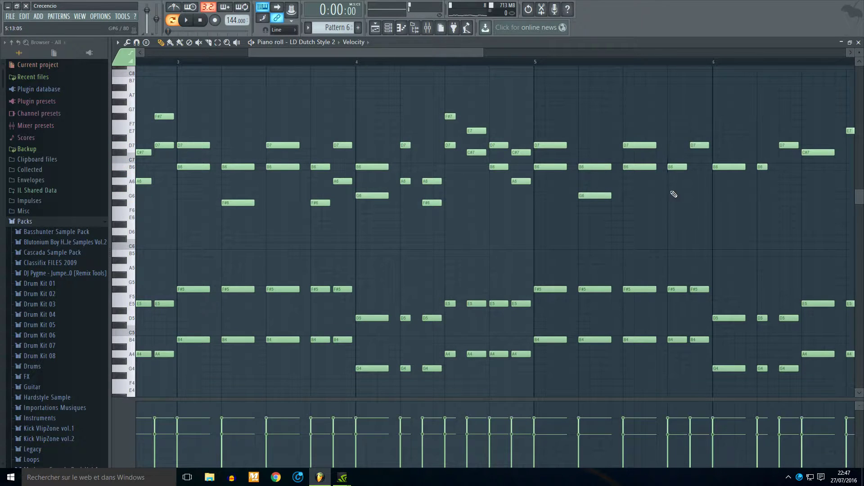
pyautogui.scroll(-3, 588, 199)
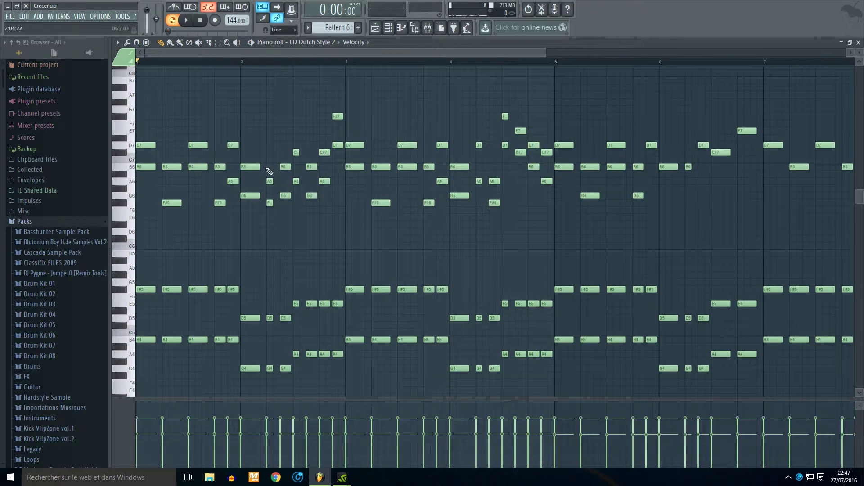
pyautogui.press('space')
# - Lower bar 5's G6 harmony notes to F#6, end the bar with A6, and add G6, G6 and A6 in bar 6
pyautogui.moveTo(242, 195); pyautogui.dragTo(248, 204)
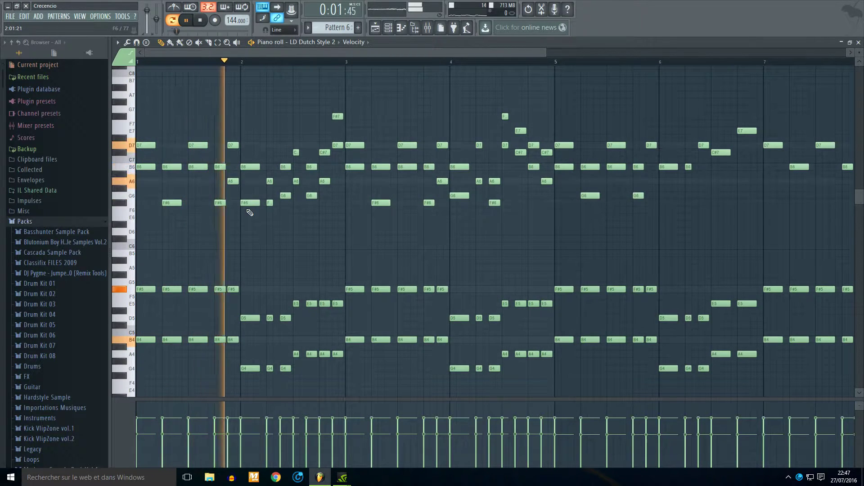
pyautogui.press('space')
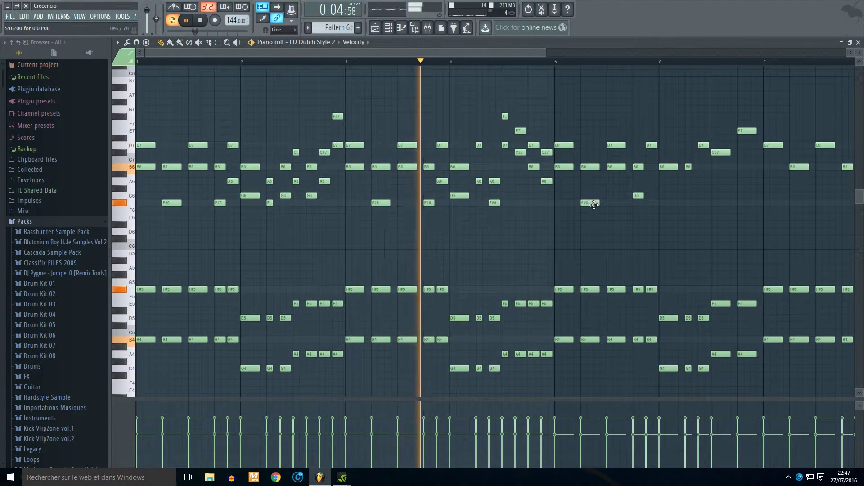
pyautogui.moveTo(595, 195); pyautogui.dragTo(594, 204)
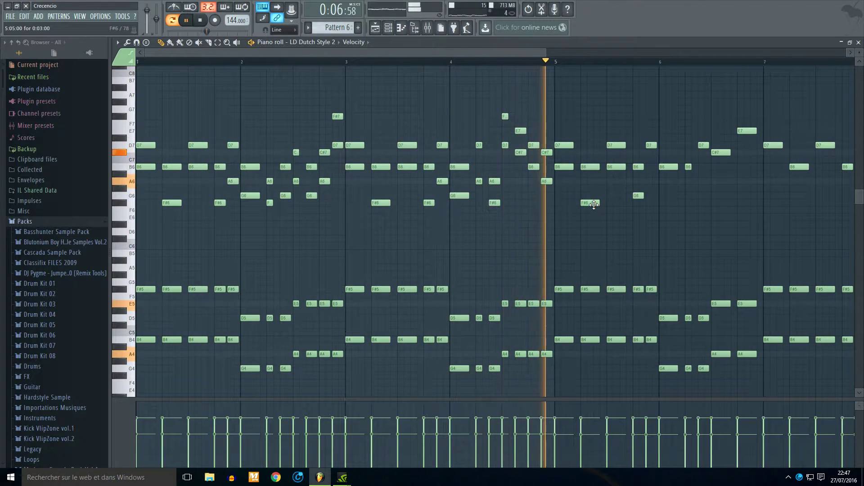
pyautogui.press('space')
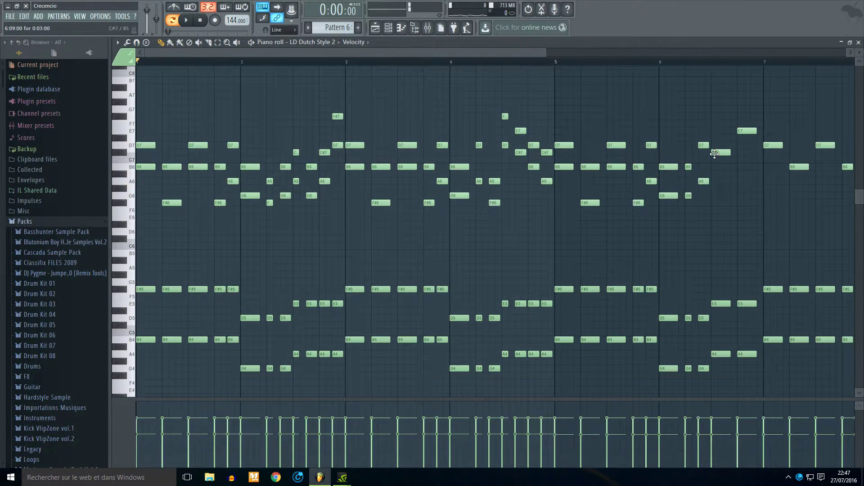
# - Add a harmony note under the C#7 in bar 6, audition it from bar 5 and raise it to G6
pyautogui.press('space')
pyautogui.scroll(-1, 736, 190)
pyautogui.scroll(4, 743, 193)
pyautogui.click(464, 62)
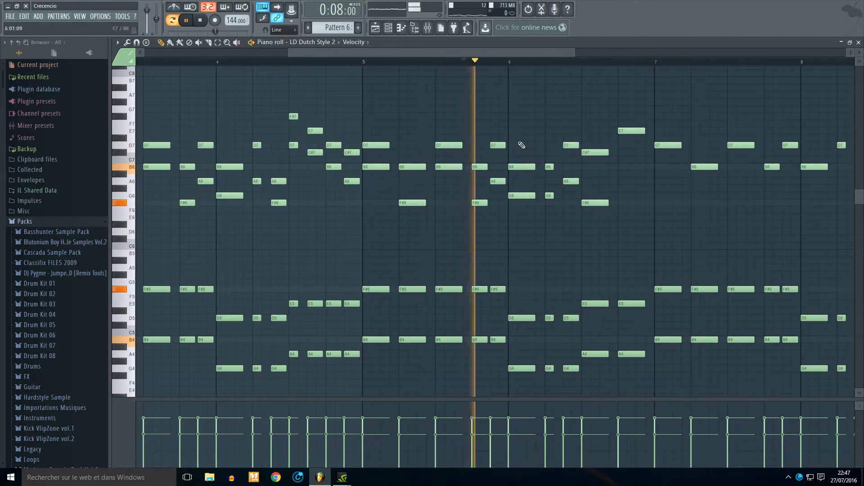
pyautogui.press('space')
pyautogui.moveTo(589, 201); pyautogui.dragTo(588, 186)
pyautogui.press('space')
pyautogui.press('space')
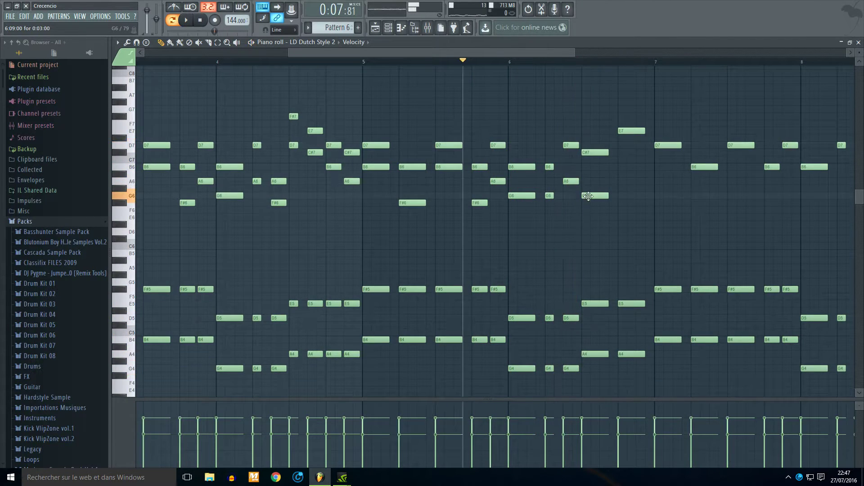
# - Raise the harmony note under bar 6's C#7 to A6, add C#7 under the E7, and audition the passage
pyautogui.press('space')
pyautogui.press('space')
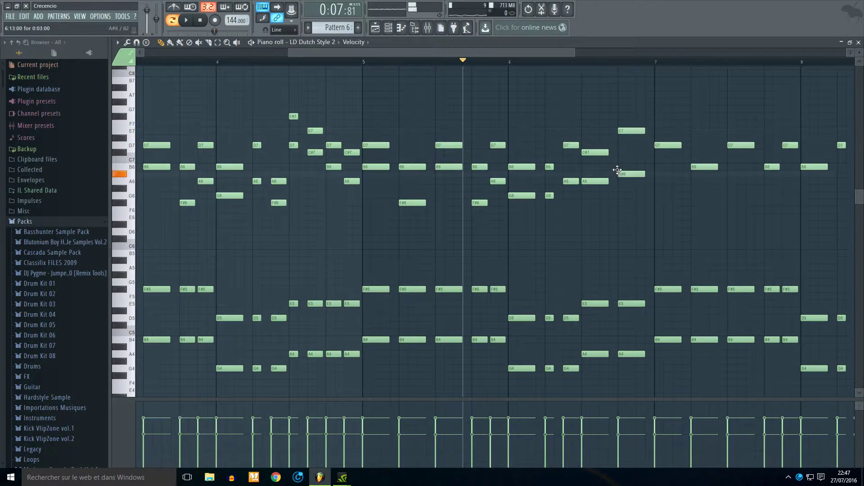
pyautogui.moveTo(620, 151); pyautogui.dragTo(655, 166)
pyautogui.press('space')
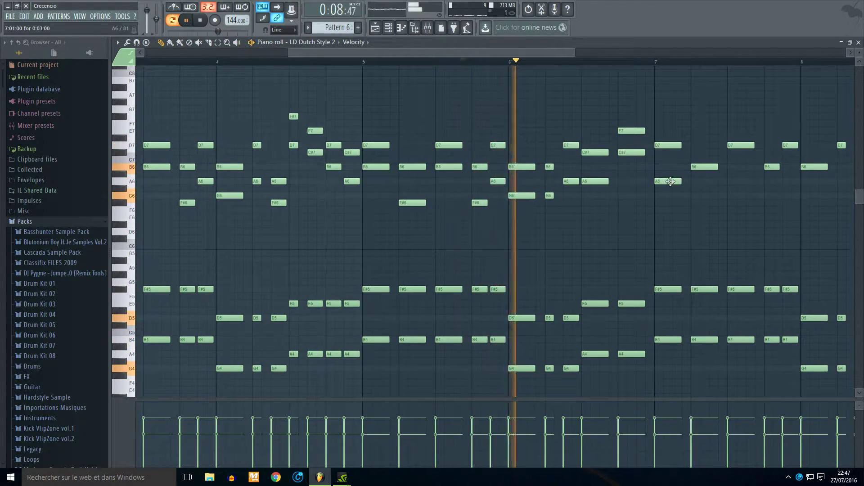
# - Add harmony notes F#6, F#6, A6 in bar 7 and G6, A6, F#6, D7, C#7, D7, F#7 in bar 8, and play the pattern
pyautogui.press('space')
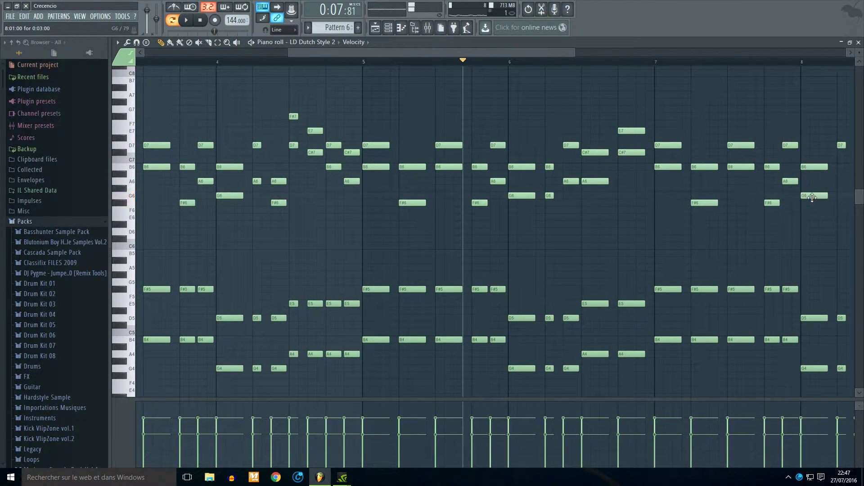
pyautogui.scroll(-3, 812, 197)
pyautogui.scroll(5, 702, 196)
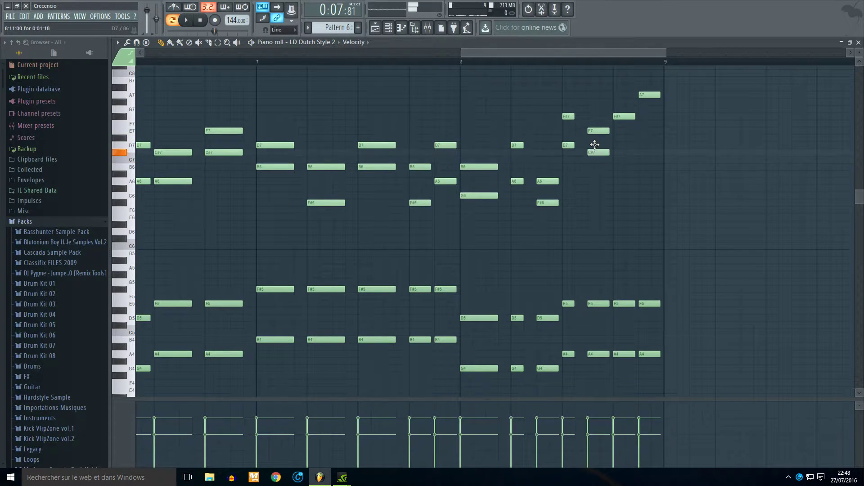
pyautogui.click(645, 116)
pyautogui.press('space')
pyautogui.scroll(-5, 630, 156)
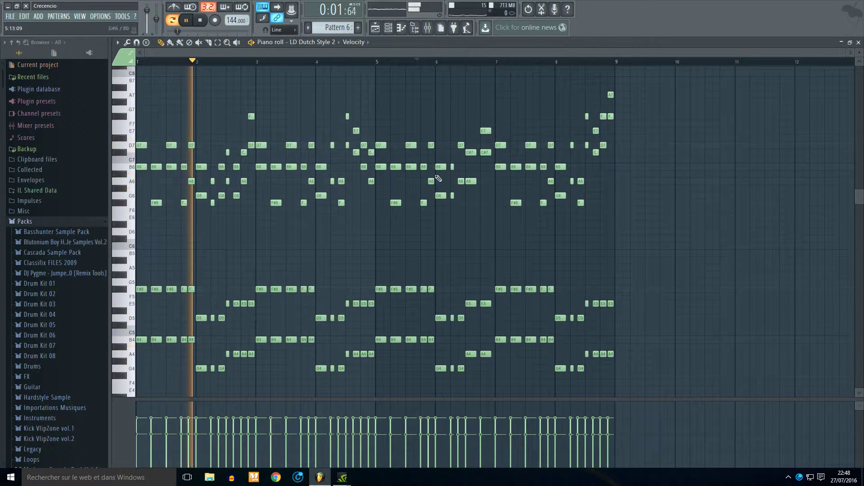
# - Recolor the LD Dutch Style 2 channel green
pyautogui.press('F6')
pyautogui.rightClick(179, 200)
pyautogui.click(197, 212)
pyautogui.click(190, 204)
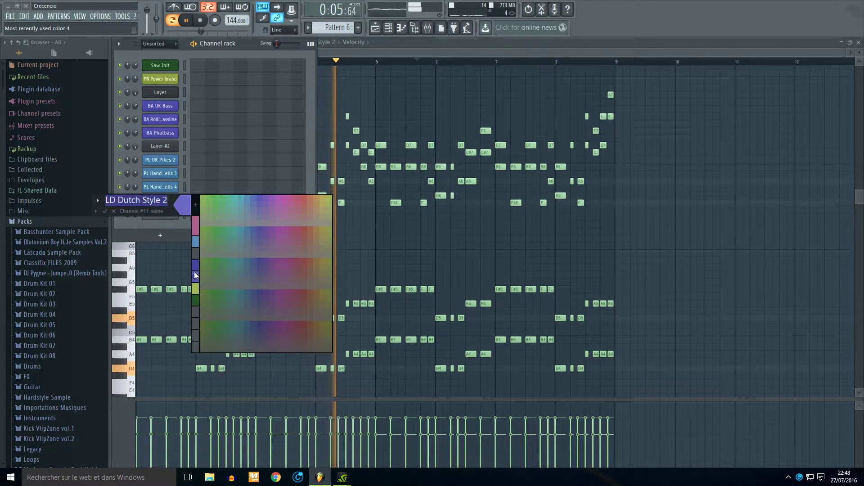
pyautogui.click(216, 261)
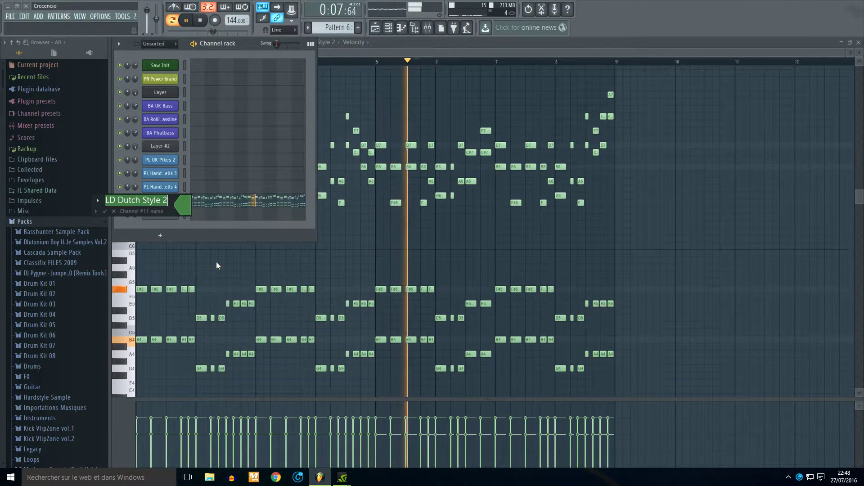
pyautogui.press('Return')
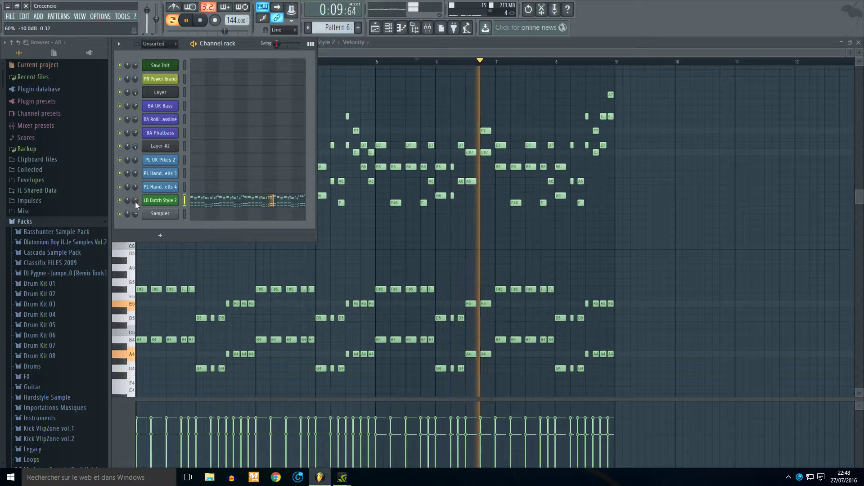
# - Clone the LD Dutch Style 2 channel twice, loading the Nexus presets LD Eurobuzzer 2 and LD German Trumpet 3
pyautogui.rightClick(152, 194)
pyautogui.click(184, 252)
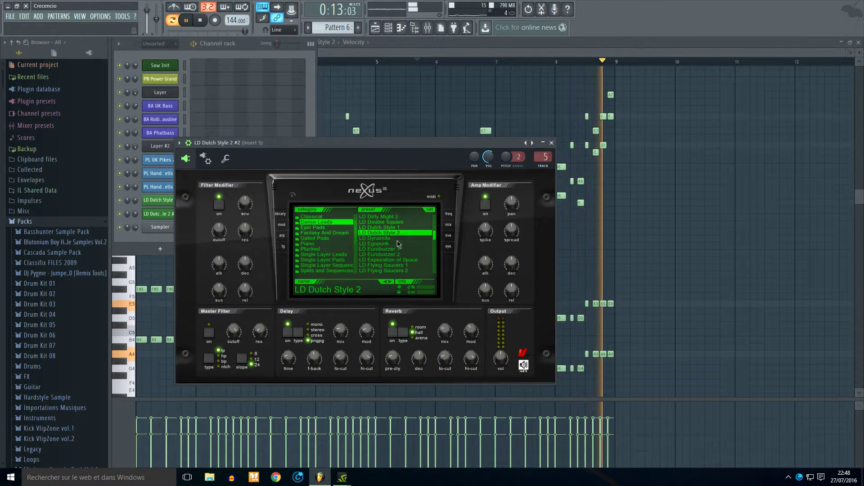
pyautogui.click(395, 255)
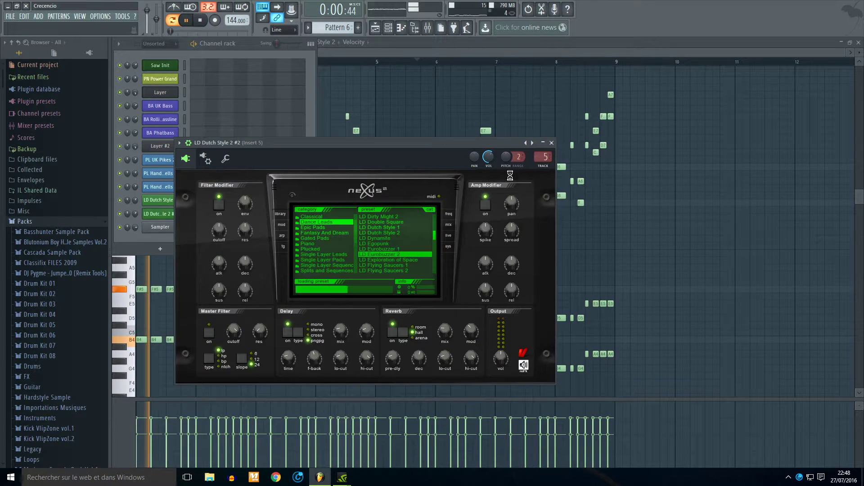
pyautogui.rightClick(160, 213)
pyautogui.click(185, 266)
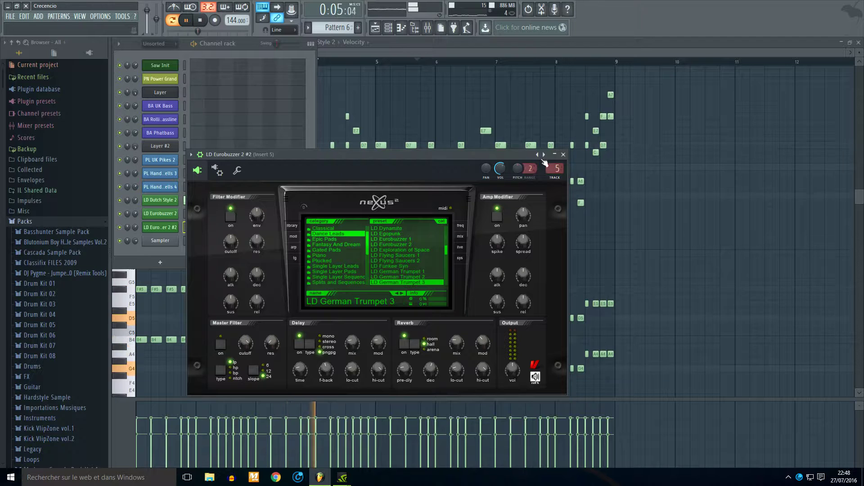
# - Clone the lead channel twice more, loading the Nexus presets LD Hands Up Hook 3 and LD Squared Terror
pyautogui.rightClick(153, 227)
pyautogui.click(186, 280)
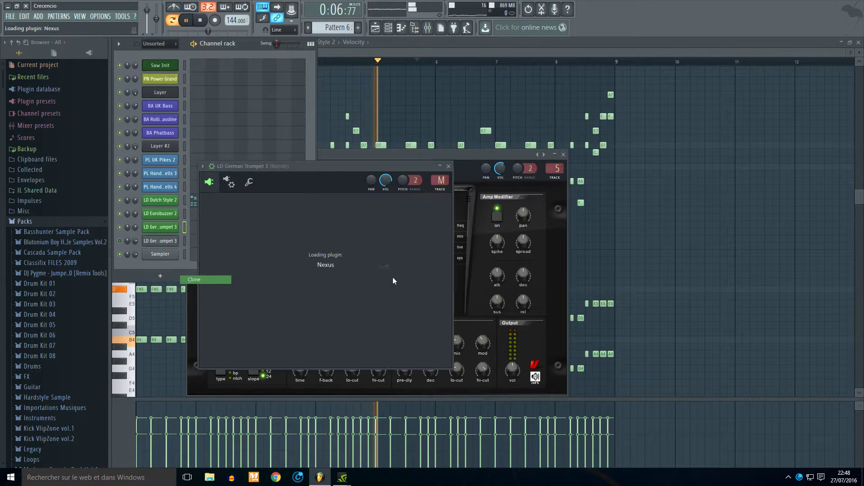
pyautogui.click(408, 283)
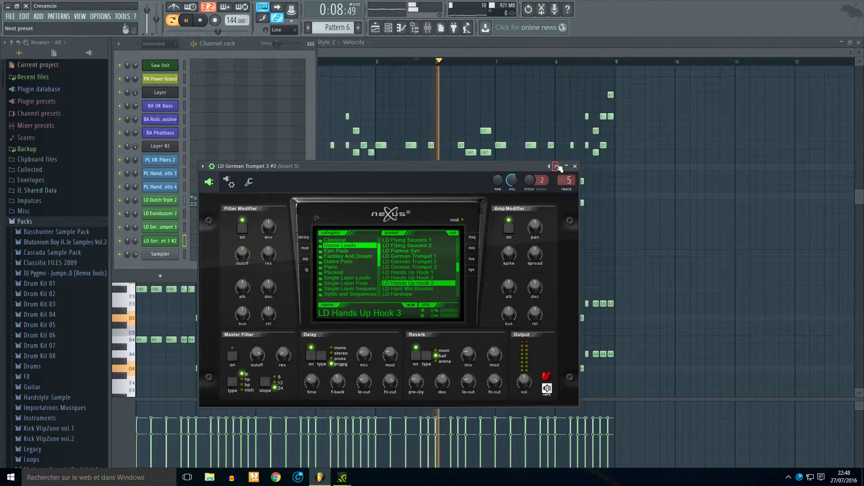
pyautogui.rightClick(158, 241)
pyautogui.click(194, 293)
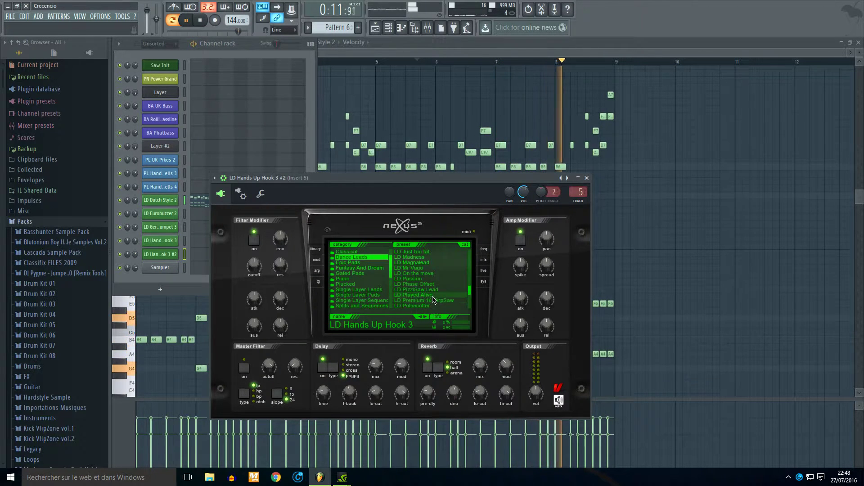
pyautogui.click(561, 178)
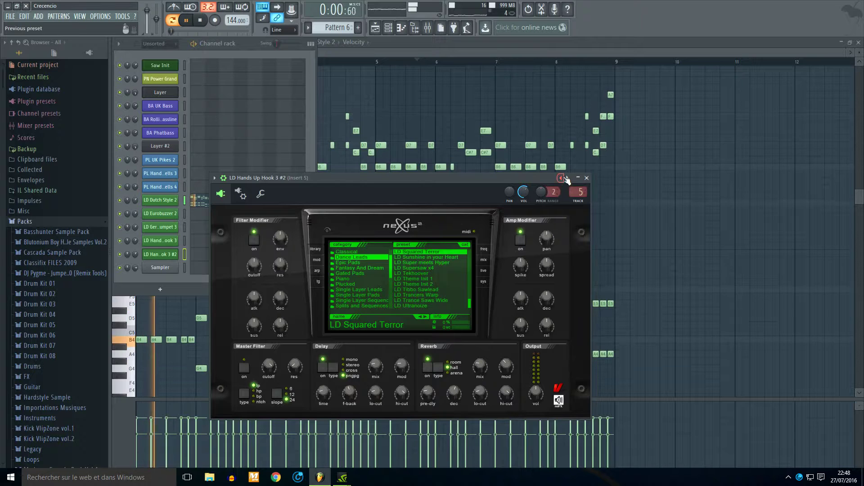
# - Clone the LD Squared Terror channel and load LD Durchgemacht from the XP FlipZone category
pyautogui.rightClick(178, 253)
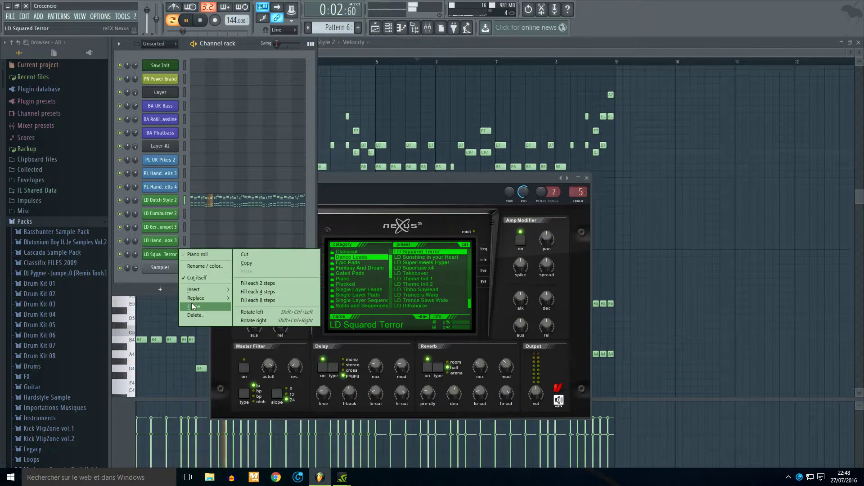
pyautogui.click(192, 307)
pyautogui.scroll(-4, 380, 299)
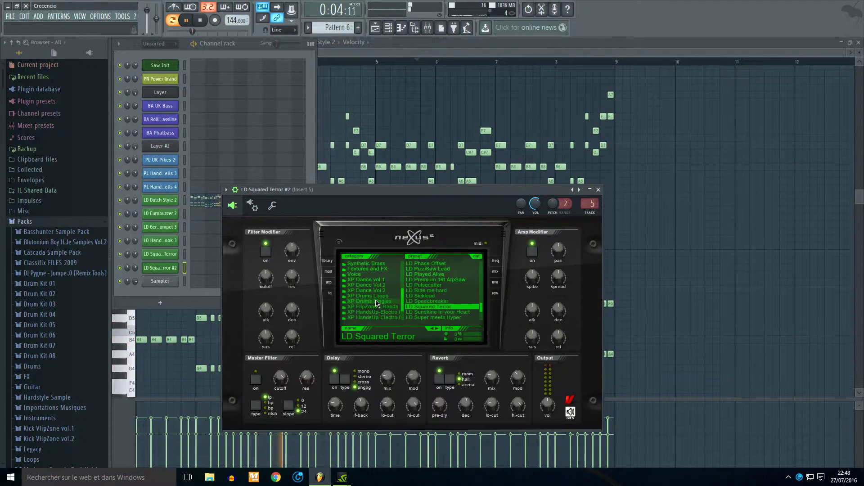
pyautogui.click(375, 306)
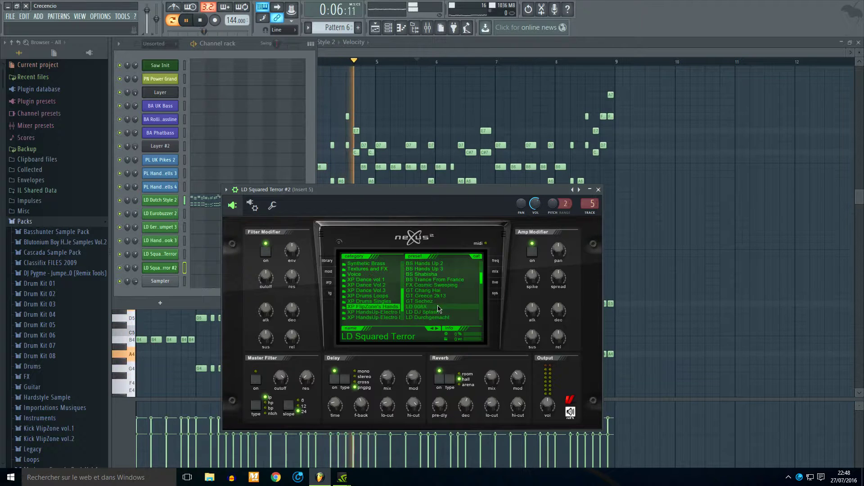
pyautogui.click(435, 318)
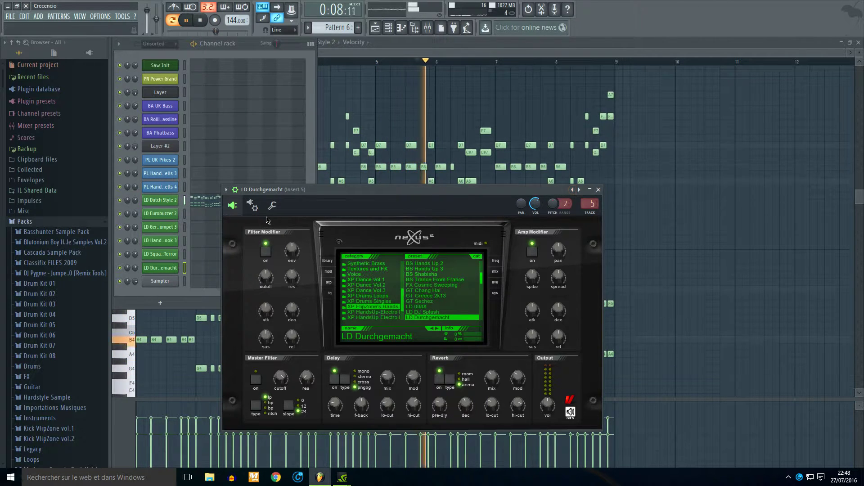
# - Insert a Layer channel directly above LD Dutch Style 2
pyautogui.click(196, 202)
pyautogui.rightClick(195, 202)
pyautogui.moveTo(207, 235)
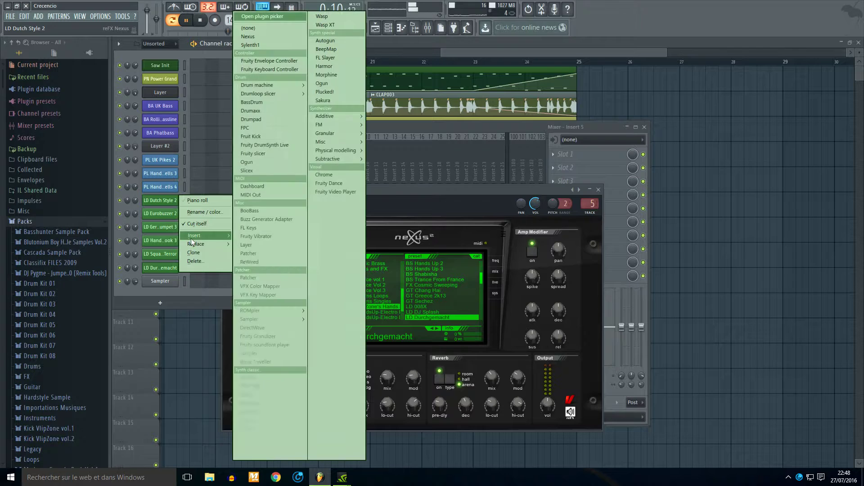
pyautogui.click(158, 198)
pyautogui.rightClick(156, 200)
pyautogui.moveTo(197, 236)
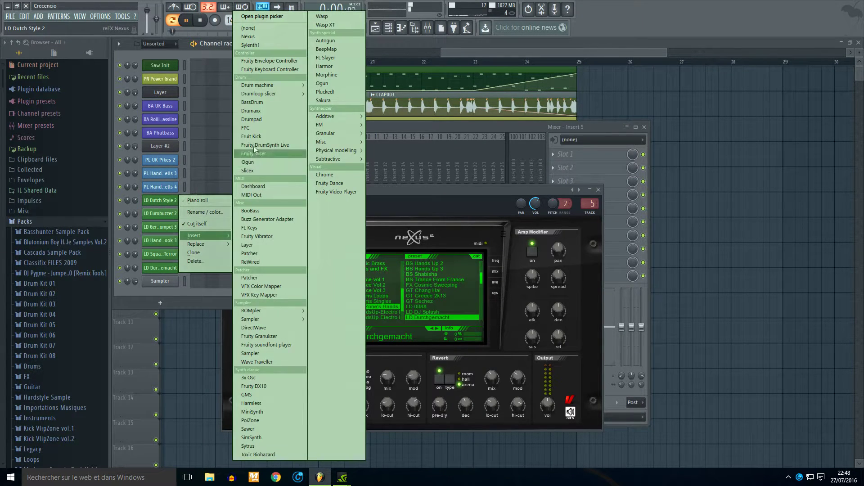
pyautogui.click(254, 244)
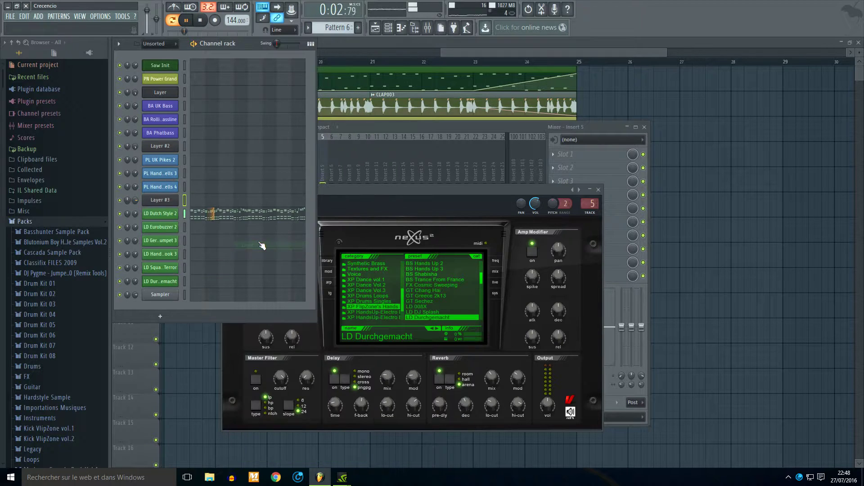
# - Move all melody and chord notes from LD Dutch Style 2 into the new layer channel's piano roll
pyautogui.click(224, 213)
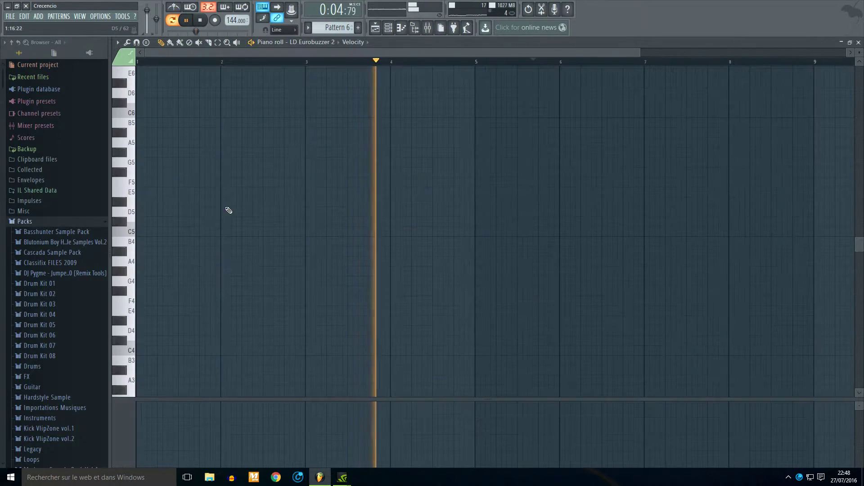
pyautogui.scroll(-2, 290, 216)
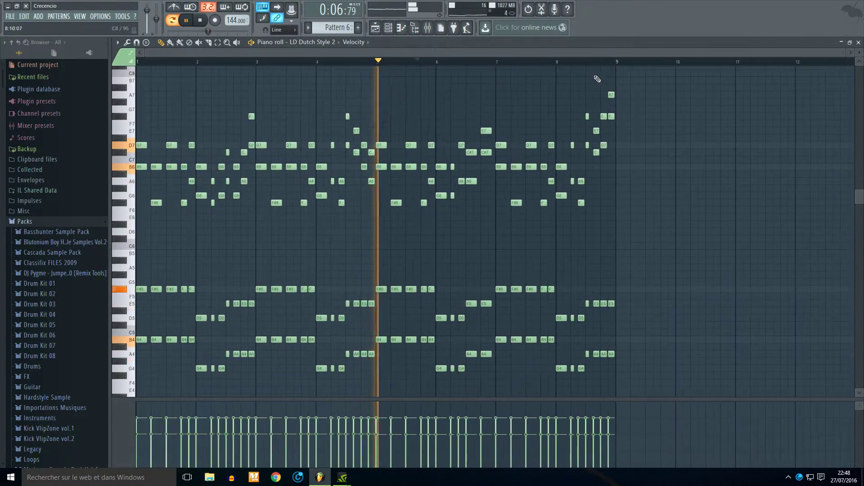
pyautogui.moveTo(639, 89); pyautogui.dragTo(21, 476)
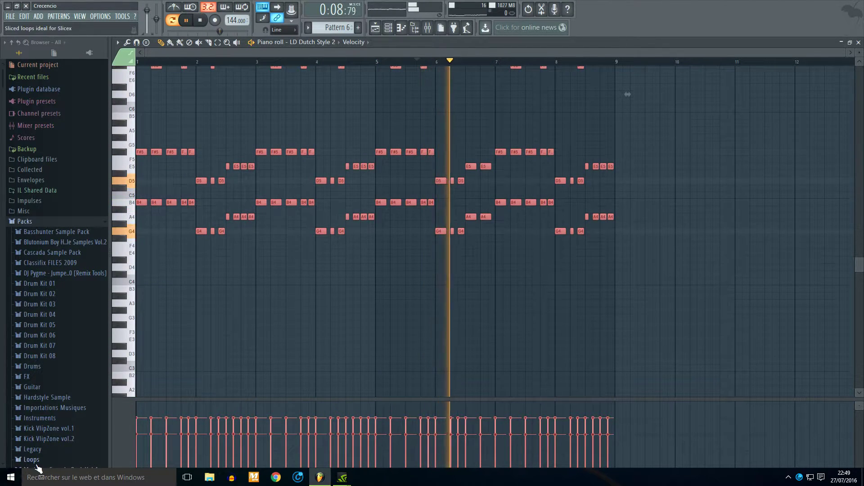
pyautogui.press('Delete')
pyautogui.press('F6')
pyautogui.click(216, 201)
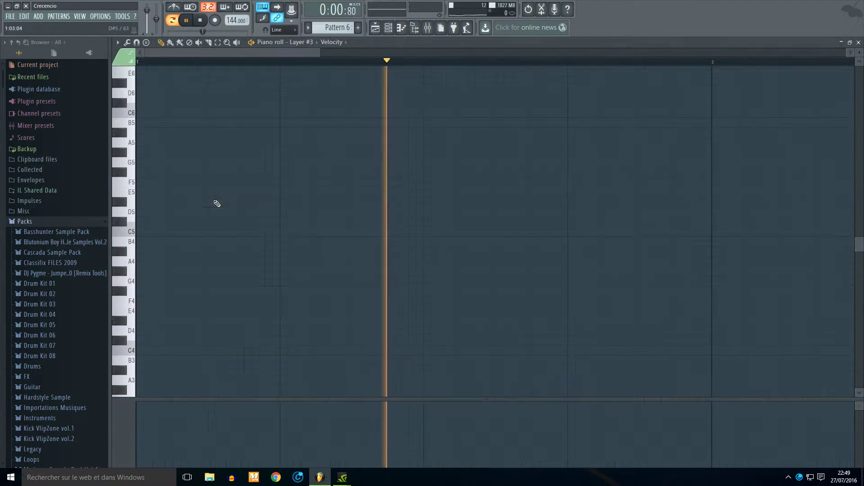
pyautogui.click(389, 29)
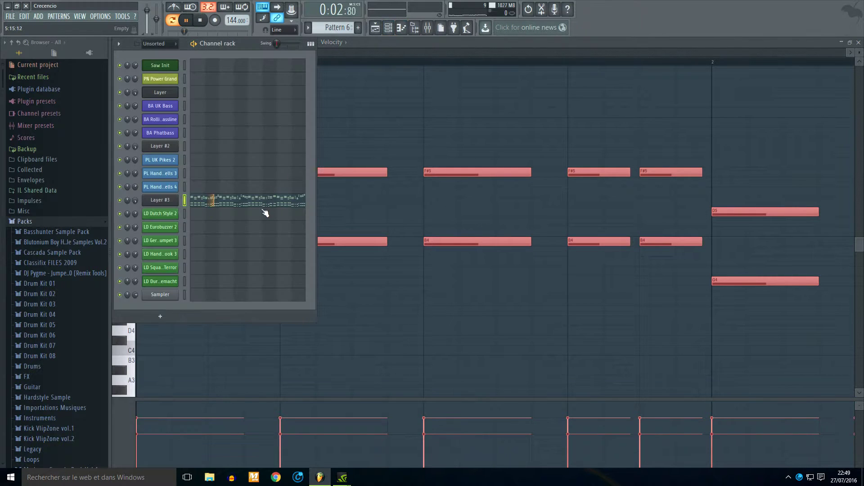
# - Set the six green lead channels, LD Dutch Style 2 through LD Durchgemacht, as children of the new layer and play the pattern
pyautogui.click(174, 201)
pyautogui.moveTo(186, 109); pyautogui.dragTo(444, 87)
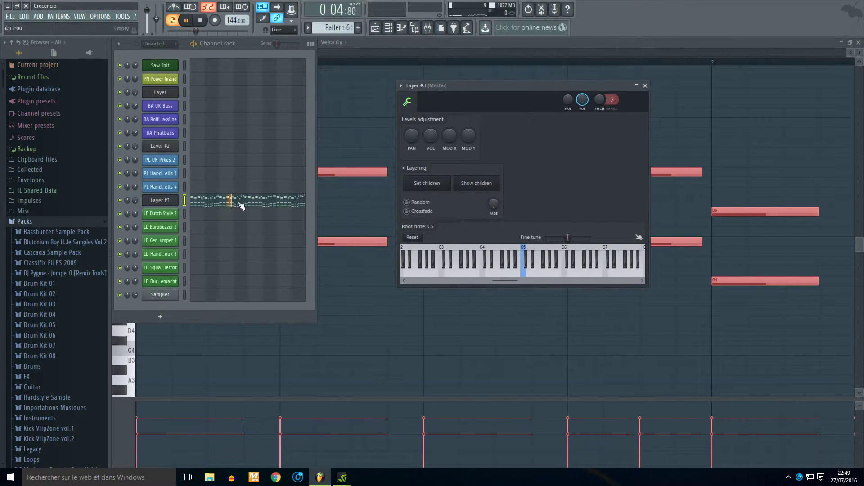
pyautogui.moveTo(183, 215); pyautogui.dragTo(177, 276)
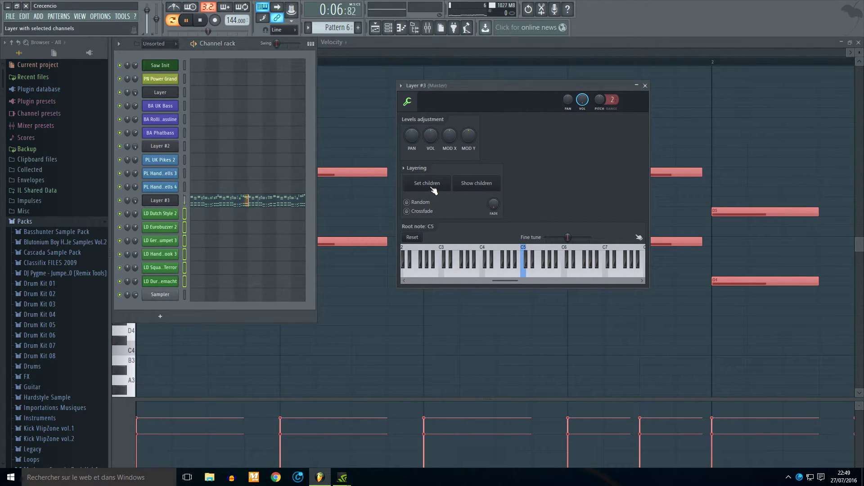
pyautogui.press('space')
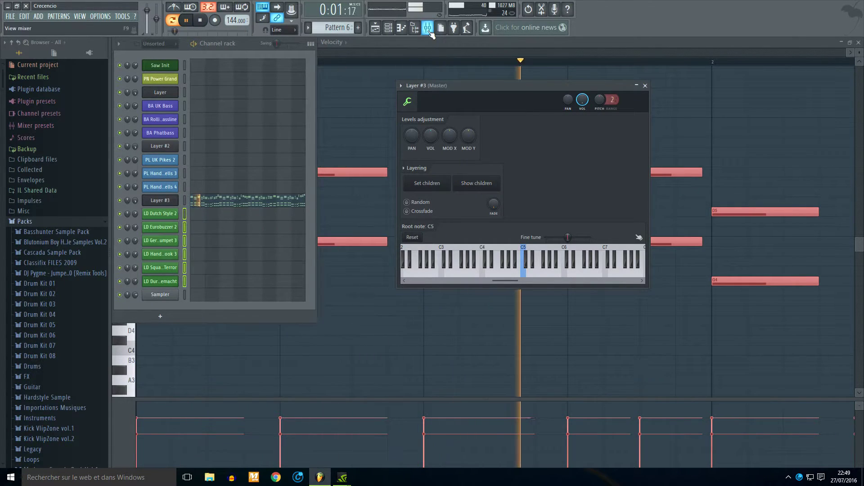
# - Lower mixer Insert 5's volume, load Fruity Parametric EQ 2 in its first slot and boost the lows with band 1
pyautogui.press('F9')
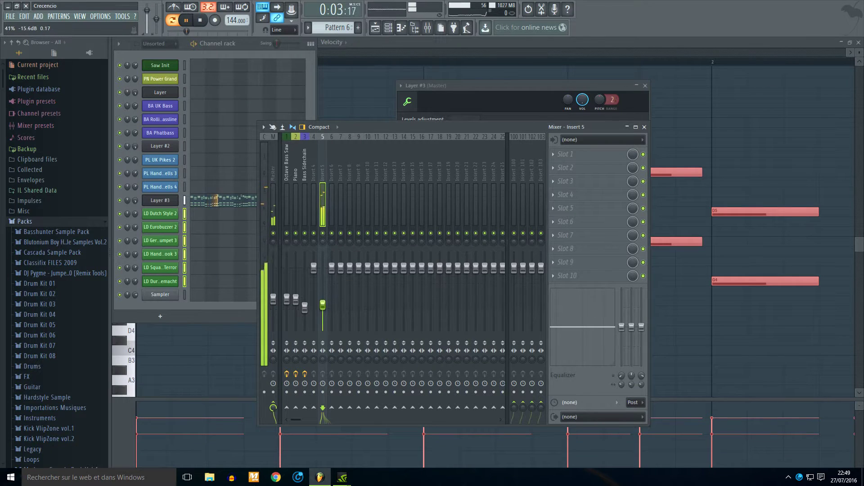
pyautogui.click(572, 181)
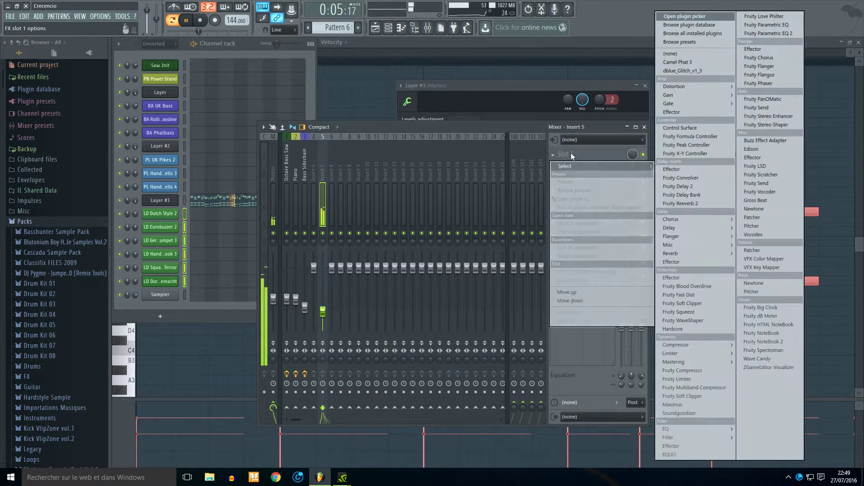
pyautogui.click(789, 67)
pyautogui.moveTo(258, 271); pyautogui.dragTo(333, 237)
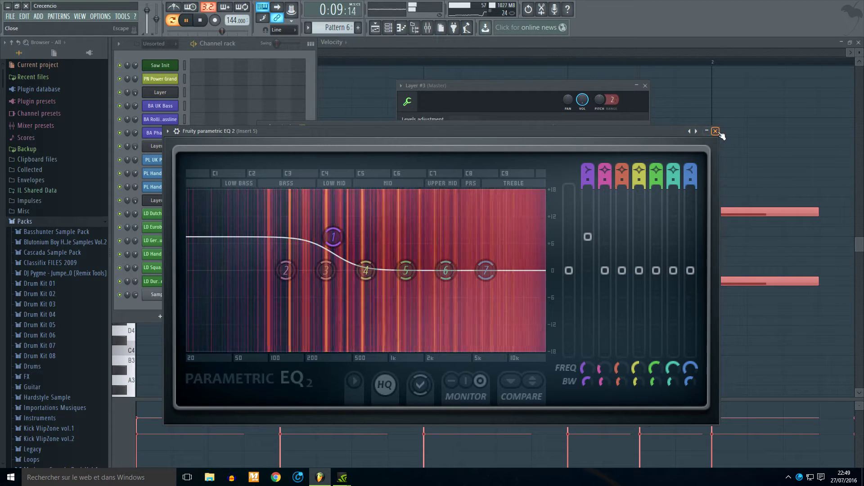
pyautogui.click(715, 131)
# - Load a second Fruity Parametric EQ 2 in slot 2 of mixer Insert 5 and apply one of its presets
pyautogui.click(585, 168)
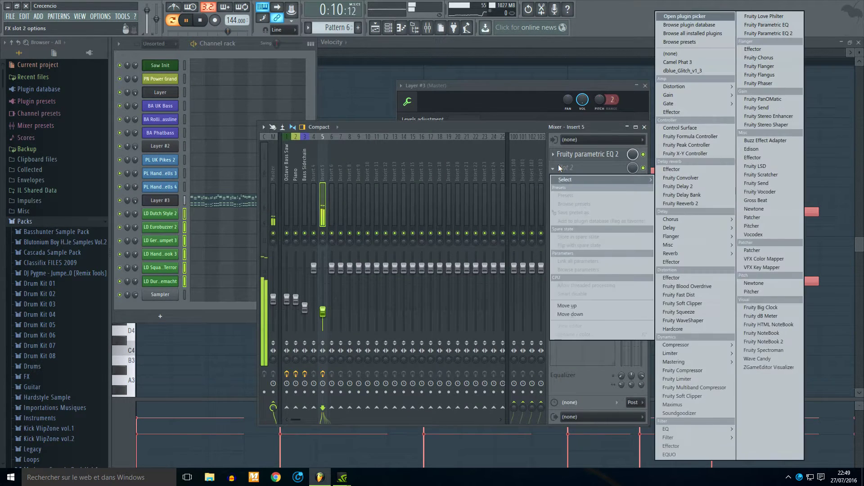
pyautogui.click(773, 35)
pyautogui.click(179, 143)
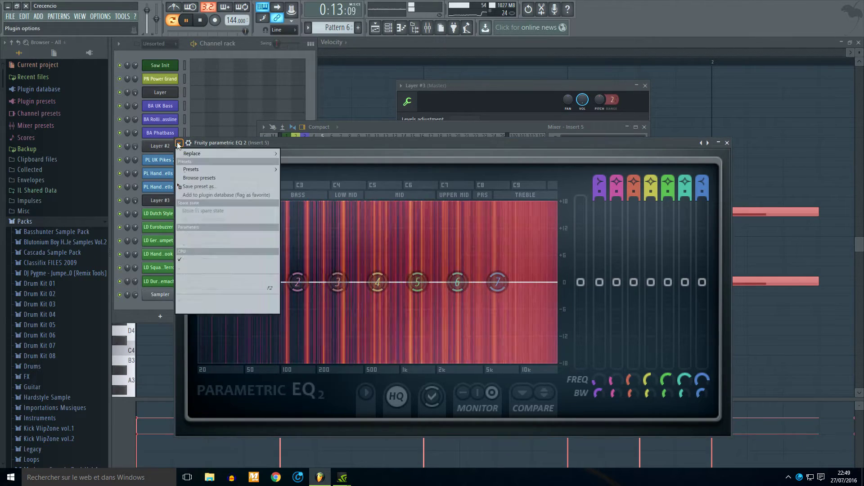
pyautogui.moveTo(193, 170)
pyautogui.click(308, 221)
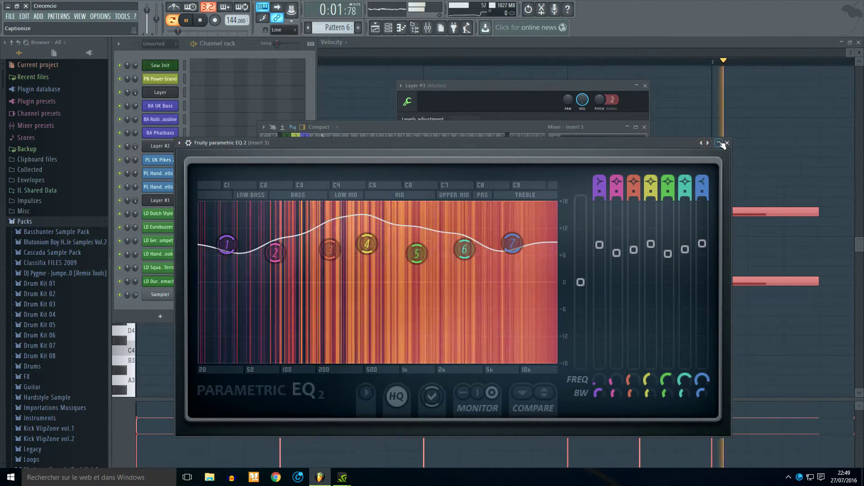
pyautogui.click(727, 143)
# - Load EQUO in slot 3 of mixer Insert 5 and apply one of its presets
pyautogui.click(568, 181)
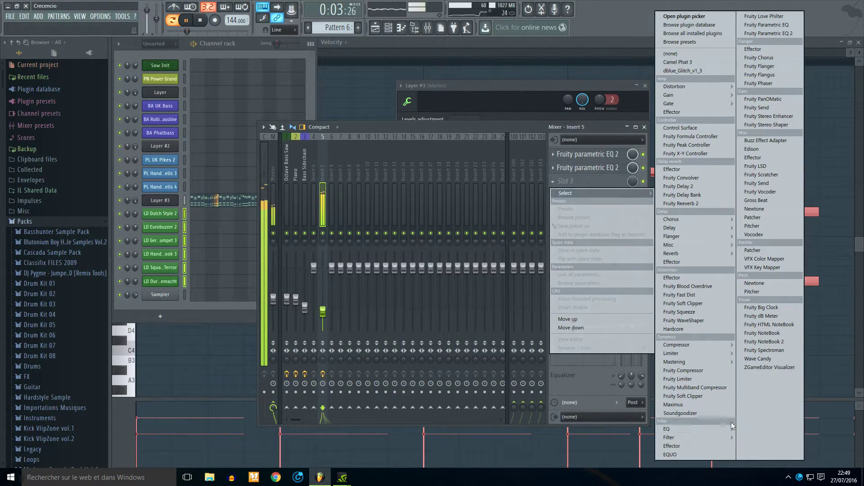
pyautogui.click(710, 453)
pyautogui.click(191, 155)
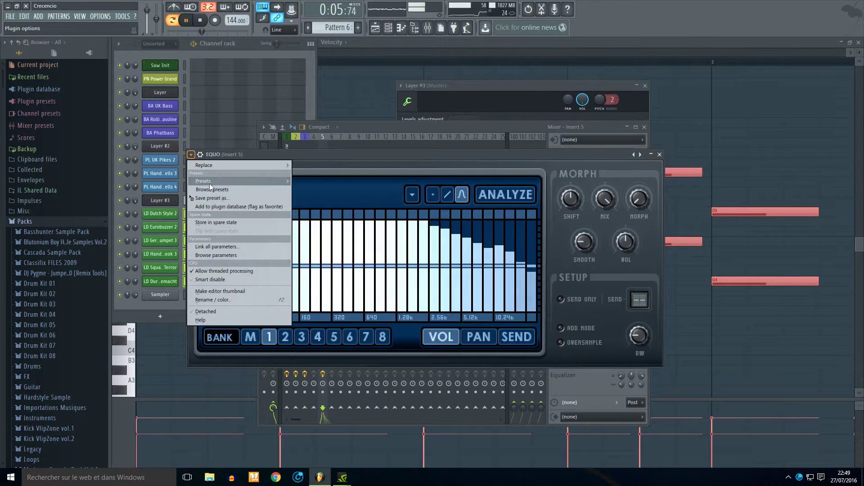
pyautogui.moveTo(210, 181)
pyautogui.click(326, 262)
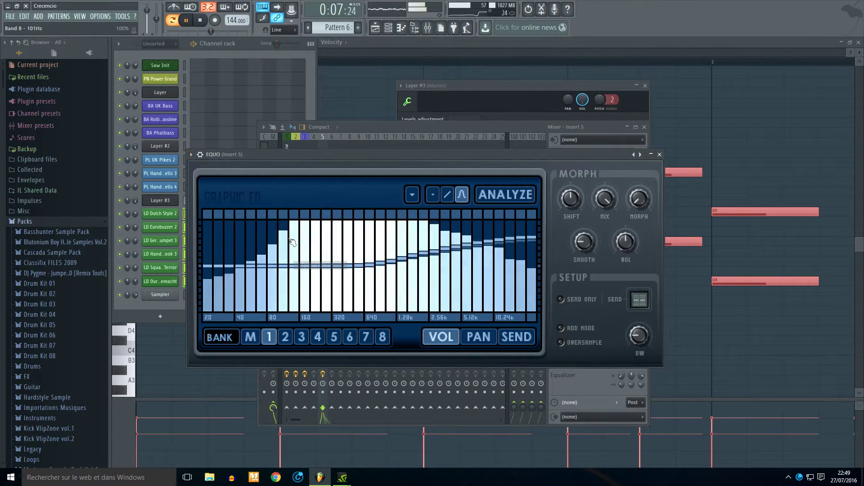
pyautogui.click(380, 131)
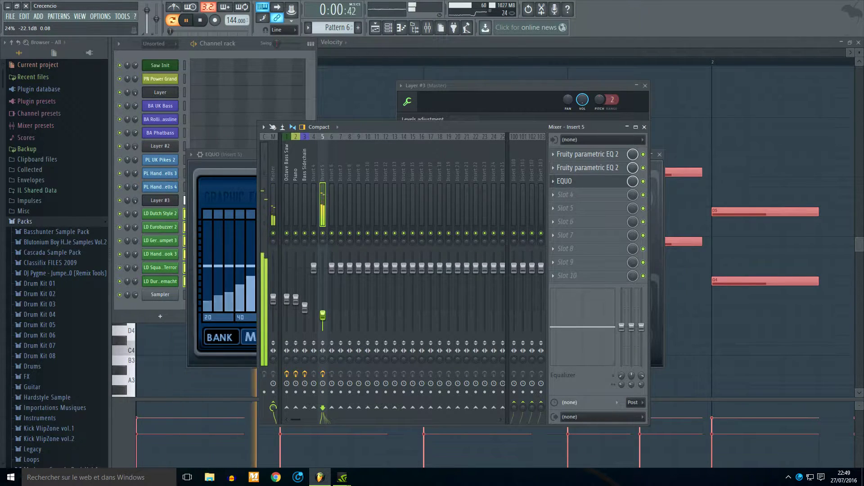
# - Place Pattern 6 on playlist Track 7 from bar 17 and play the song from there
pyautogui.click(376, 30)
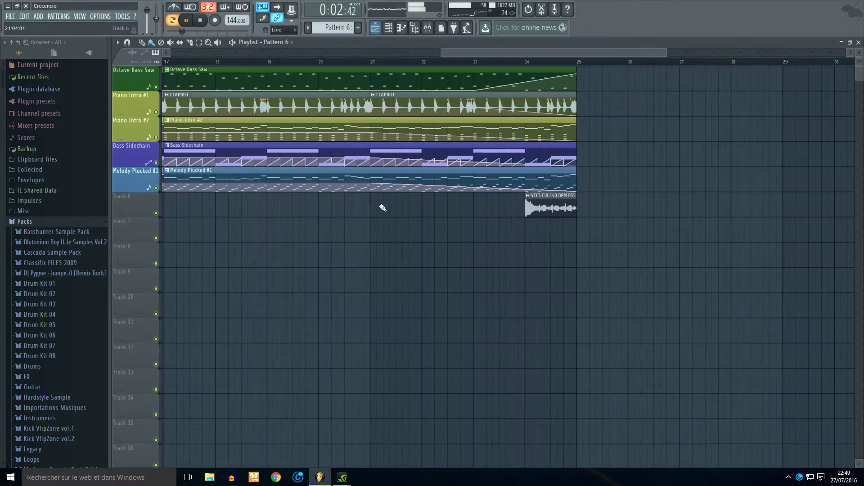
pyautogui.scroll(-2, 355, 225)
pyautogui.scroll(1, 376, 231)
pyautogui.click(430, 231)
pyautogui.click(352, 63)
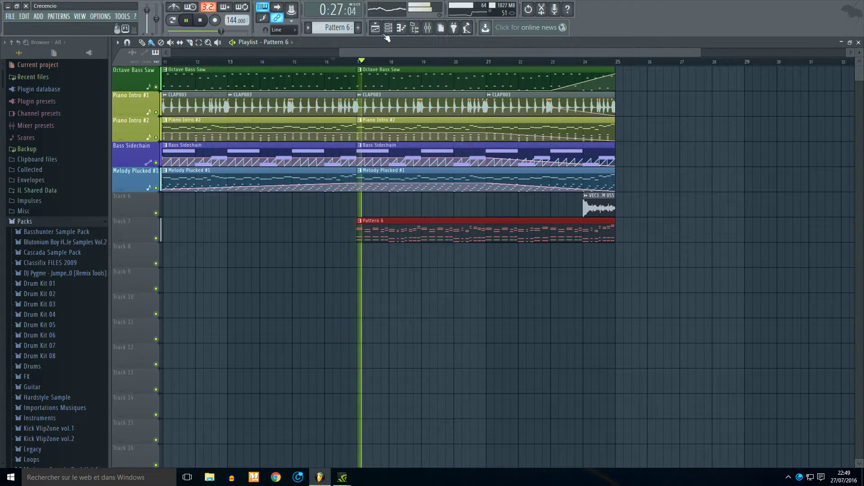
pyautogui.press('space')
pyautogui.click(388, 28)
pyautogui.press('F6')
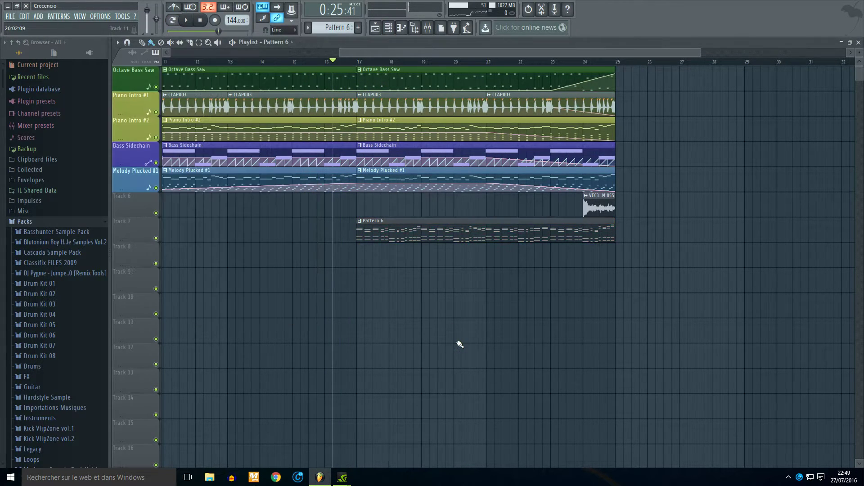
# - Move the Pattern 6 clip on Track 7 to start at bar 25 and play the transition from bar 24
pyautogui.scroll(-3, 444, 248)
pyautogui.moveTo(504, 231); pyautogui.dragTo(642, 227)
pyautogui.press('space')
pyautogui.click(585, 64)
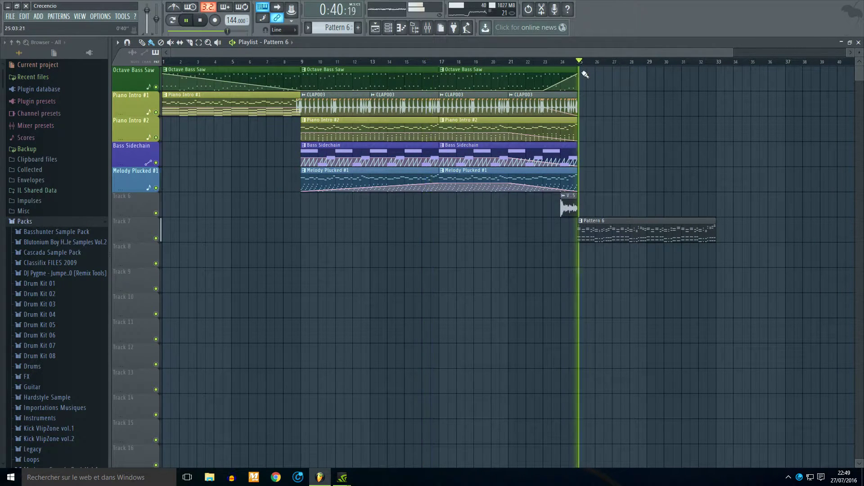
pyautogui.scroll(3, 586, 64)
pyautogui.click(543, 62)
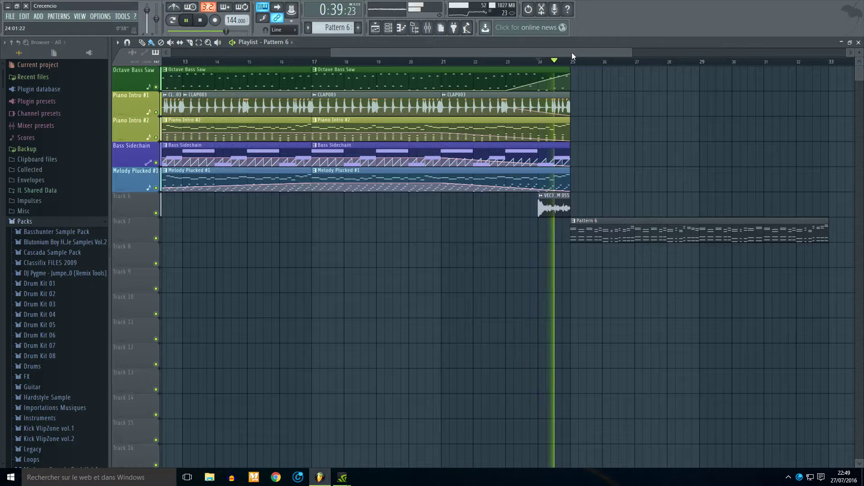
pyautogui.moveTo(565, 54); pyautogui.dragTo(637, 71)
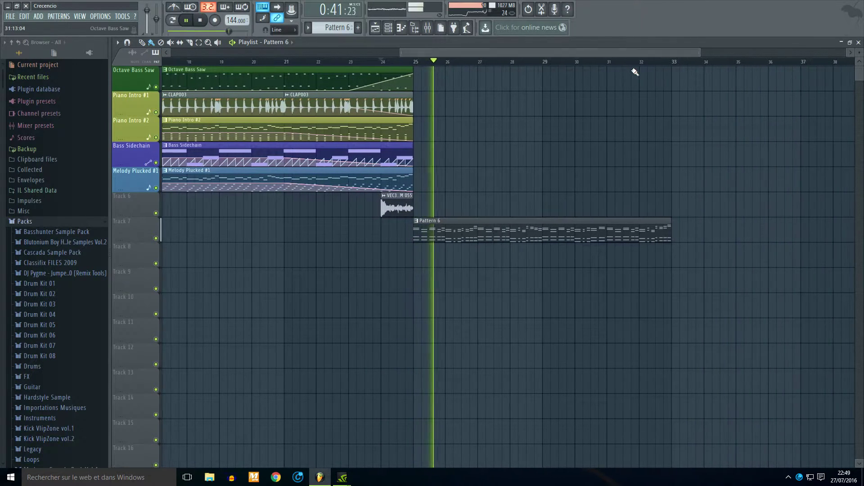
pyautogui.press('space')
# - Set the FL Studio ASIO buffer size to 2048 and play the arrangement from bar 24 into Pattern 6
pyautogui.click(104, 17)
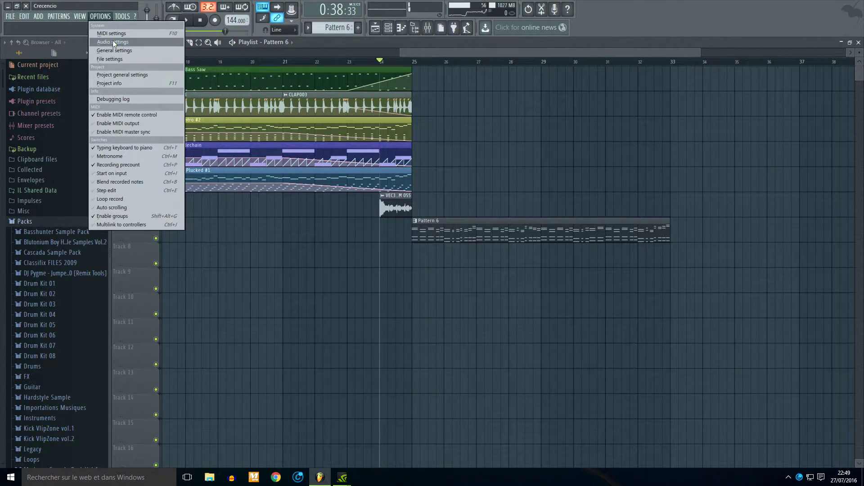
pyautogui.click(110, 42)
pyautogui.click(339, 187)
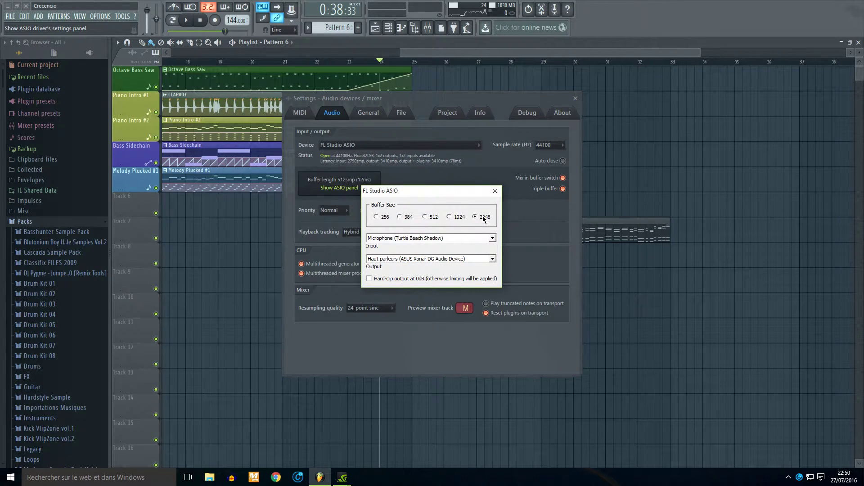
pyautogui.click(495, 190)
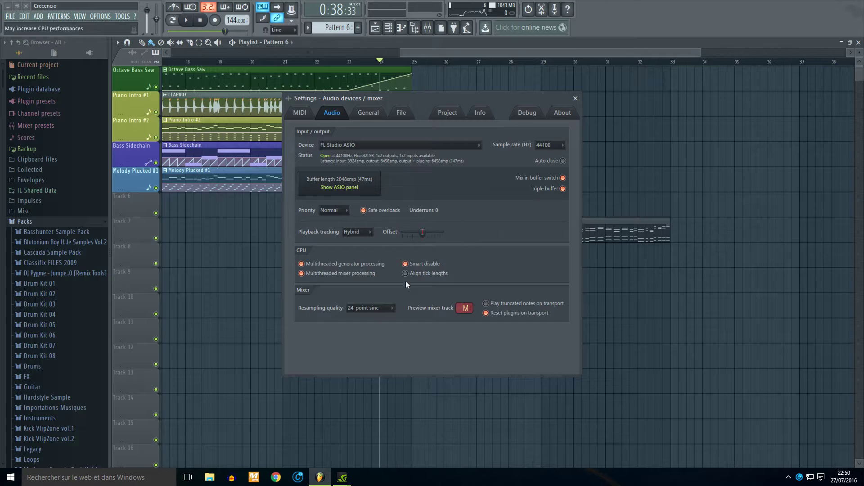
pyautogui.click(575, 99)
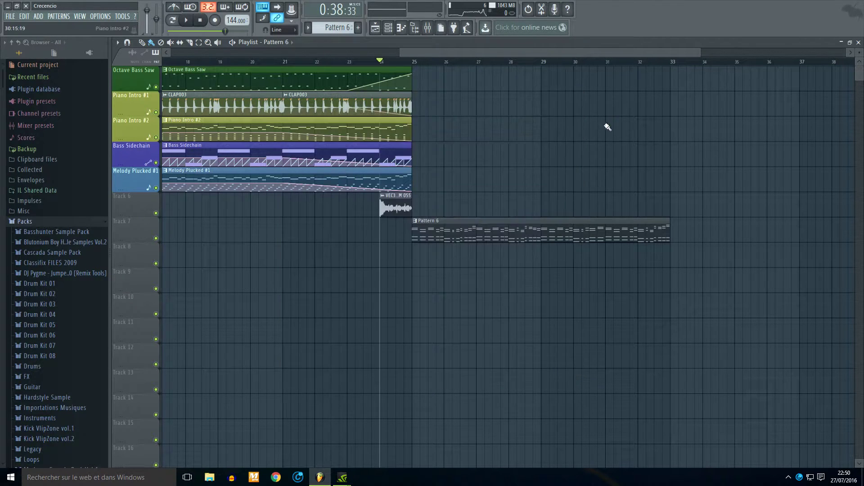
pyautogui.press('space')
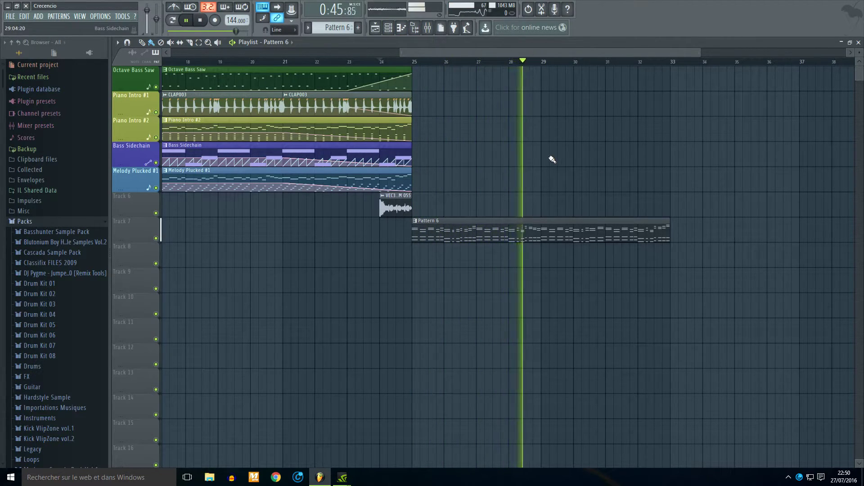
pyautogui.scroll(-2, 558, 193)
pyautogui.scroll(2, 652, 193)
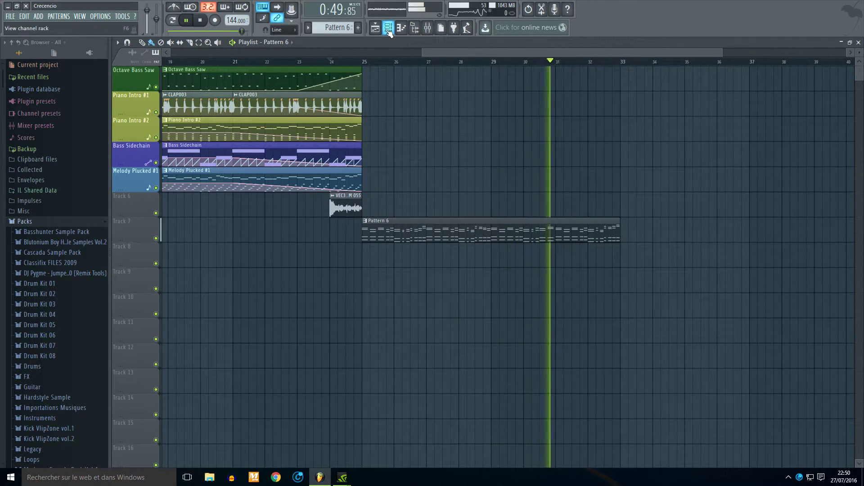
# - Delete the LD Durchgemacht channel and play Pattern 6 on its own
pyautogui.press('F6')
pyautogui.press('space')
pyautogui.rightClick(166, 284)
pyautogui.click(190, 342)
pyautogui.press('Return')
pyautogui.press('space')
pyautogui.click(171, 22)
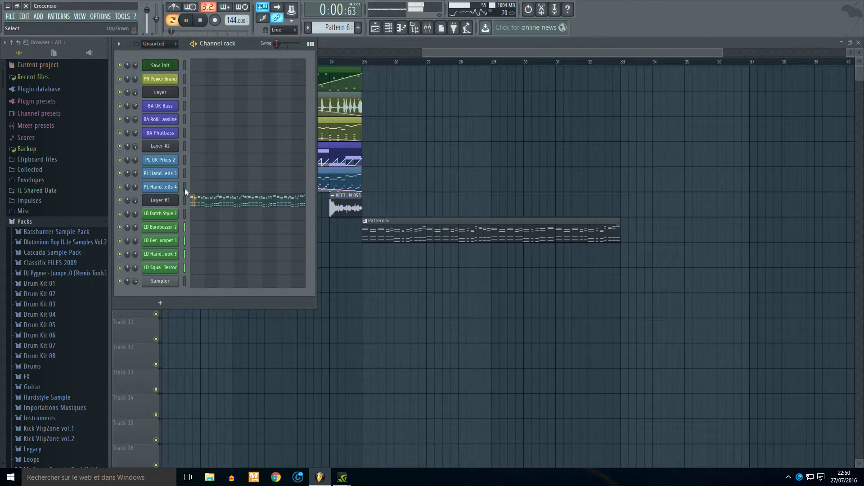
# - Insert a new Layer channel directly above the Sampler channel
pyautogui.press('space')
pyautogui.rightClick(170, 282)
pyautogui.moveTo(190, 322)
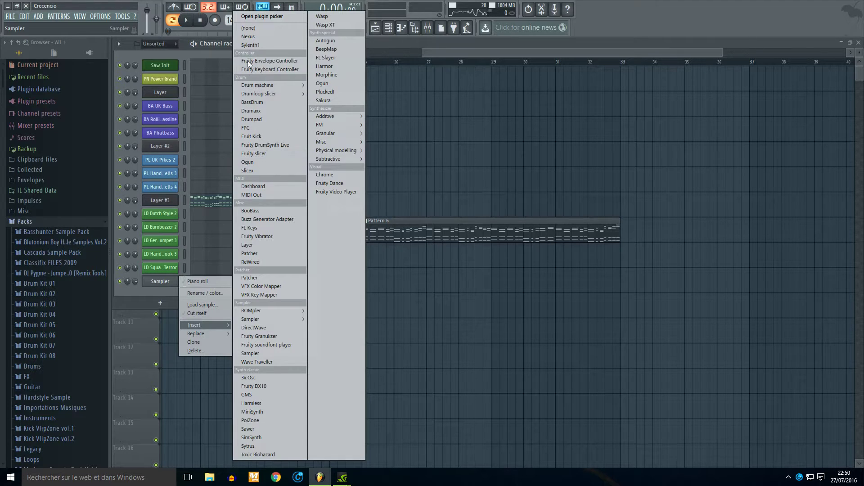
pyautogui.click(251, 245)
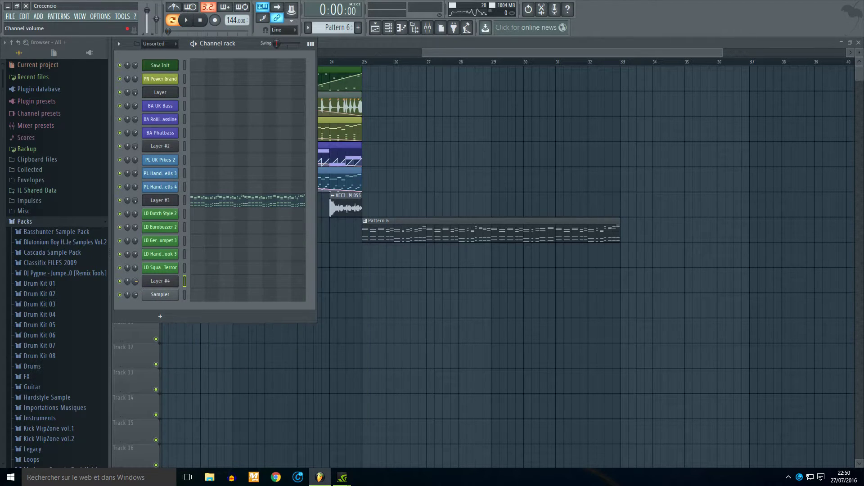
# - Insert a Nexus channel above the Sampler and load the Go Attack preset from XP Dance vol.1
pyautogui.rightClick(147, 296)
pyautogui.moveTo(184, 337)
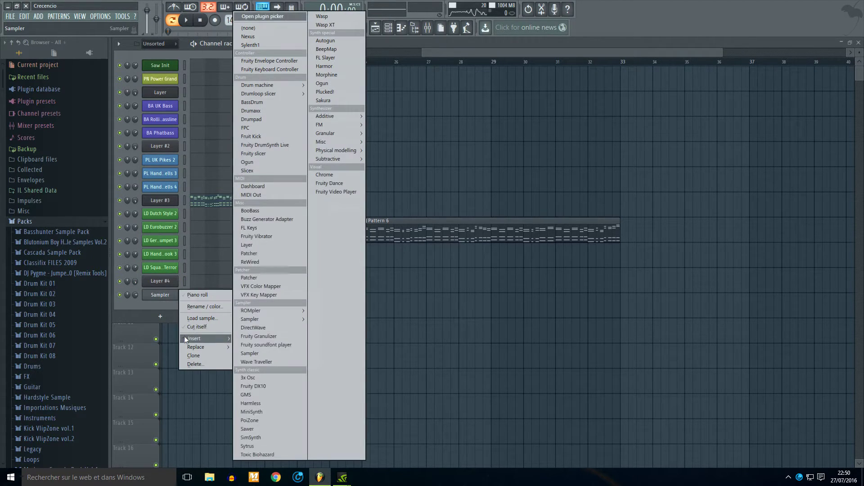
pyautogui.click(261, 38)
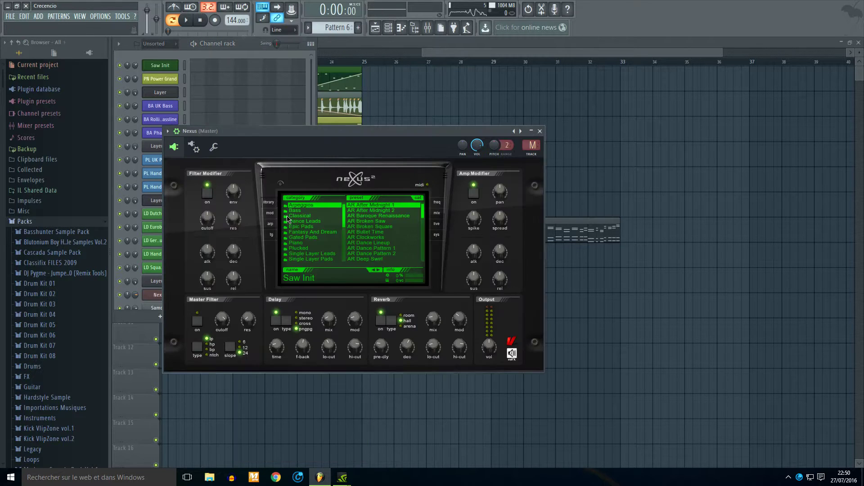
pyautogui.scroll(-4, 308, 241)
pyautogui.click(332, 239)
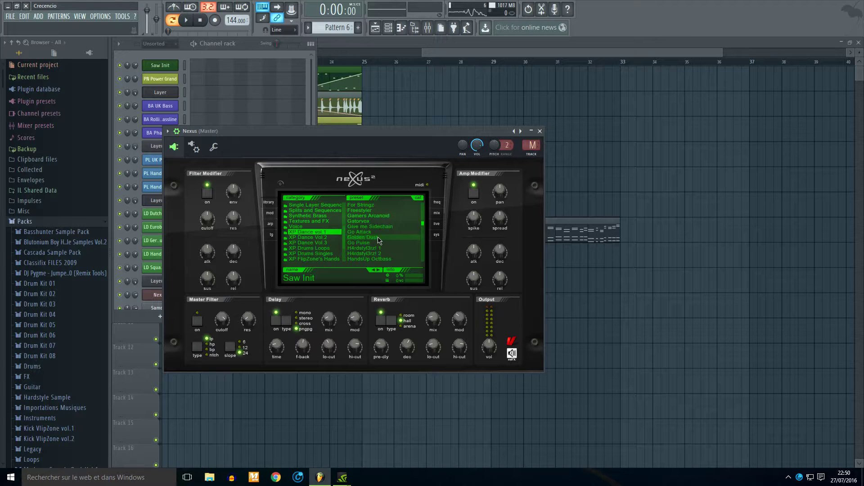
pyautogui.click(382, 236)
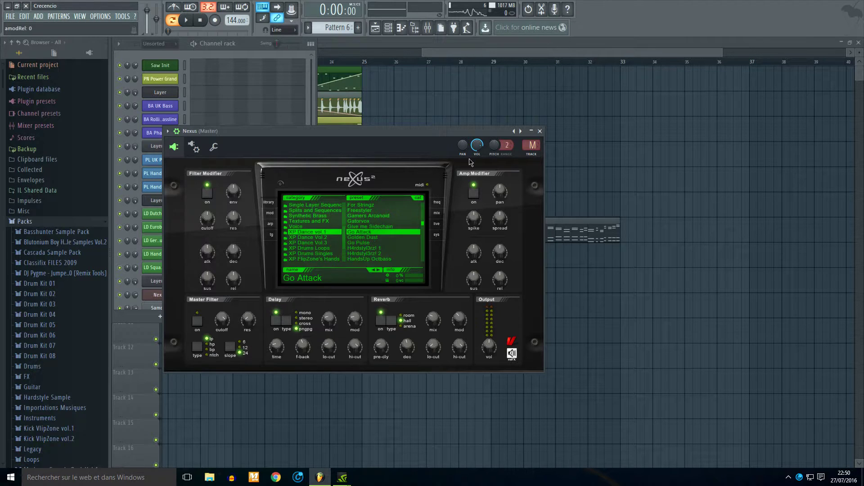
# - Route the new Nexus channel to mixer Insert 5 and audition its sound
pyautogui.click(446, 29)
pyautogui.moveTo(526, 127); pyautogui.dragTo(526, 173)
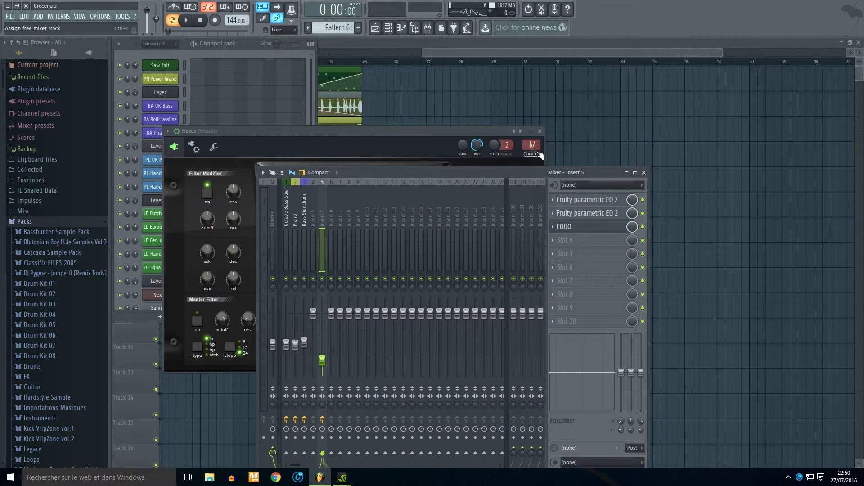
pyautogui.click(540, 155)
pyautogui.moveTo(478, 130); pyautogui.dragTo(734, 108)
pyautogui.click(167, 298)
pyautogui.click(164, 298)
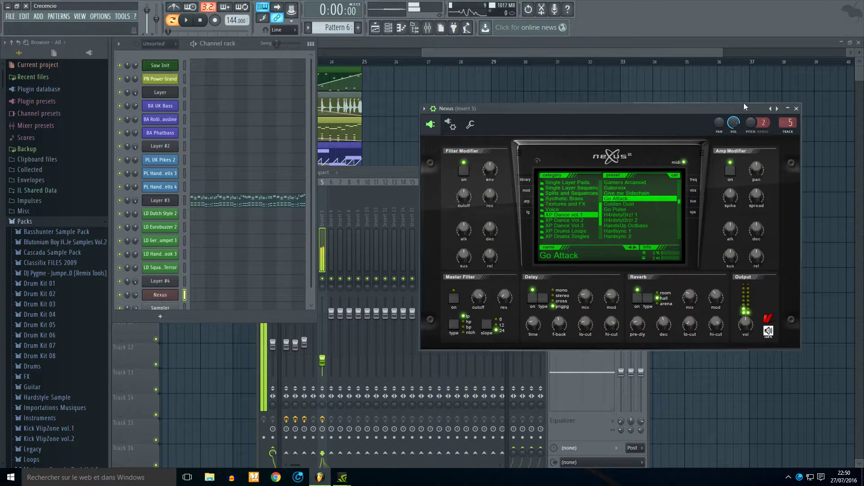
# - Rename the new Nexus channel Go Attack and color it green
pyautogui.rightClick(181, 293)
pyautogui.click(202, 308)
pyautogui.click(194, 335)
pyautogui.press('Return')
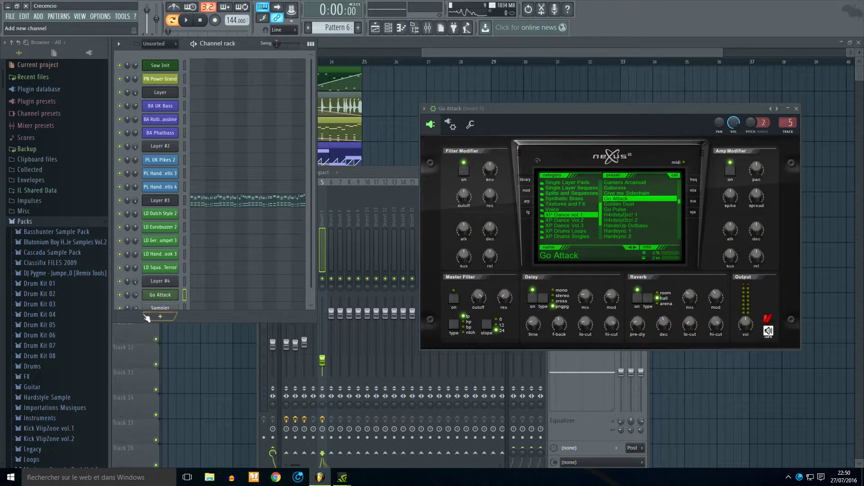
# - Clone the Go Attack channel and load the LD Discotronic 2 preset from XP Dance Vol.2 in the clone
pyautogui.scroll(-2, 162, 298)
pyautogui.rightClick(168, 293)
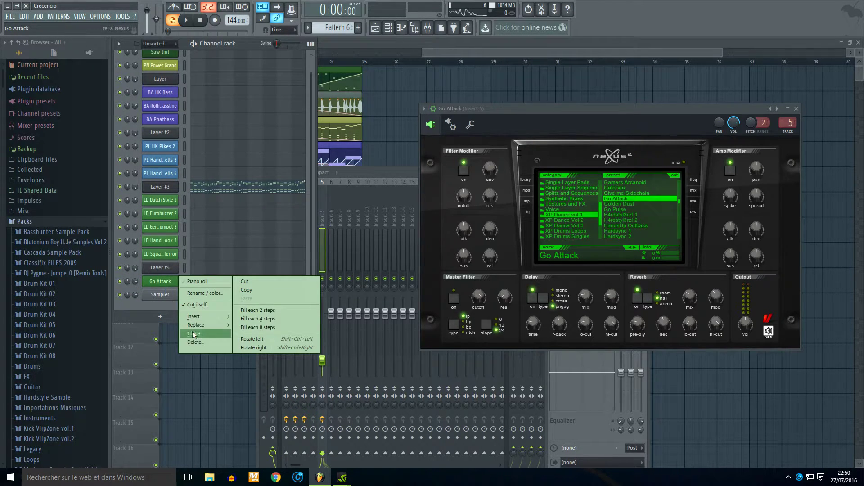
pyautogui.click(195, 334)
pyautogui.rightClick(164, 283)
pyautogui.click(195, 333)
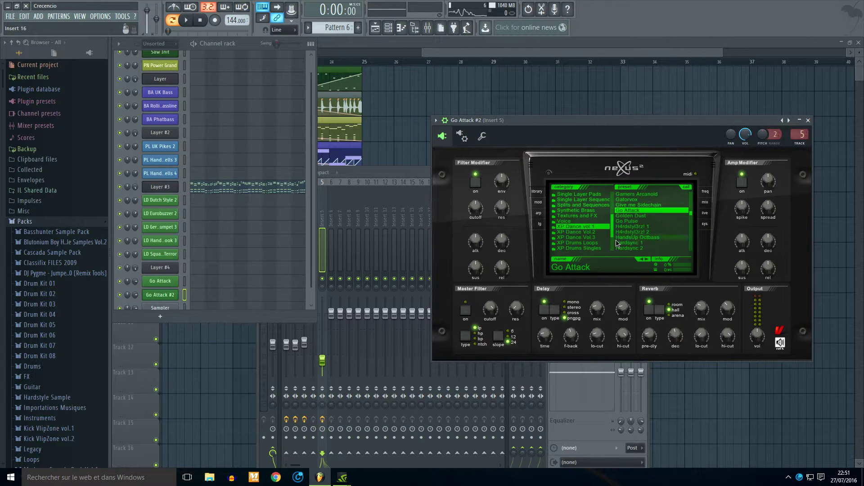
pyautogui.click(599, 232)
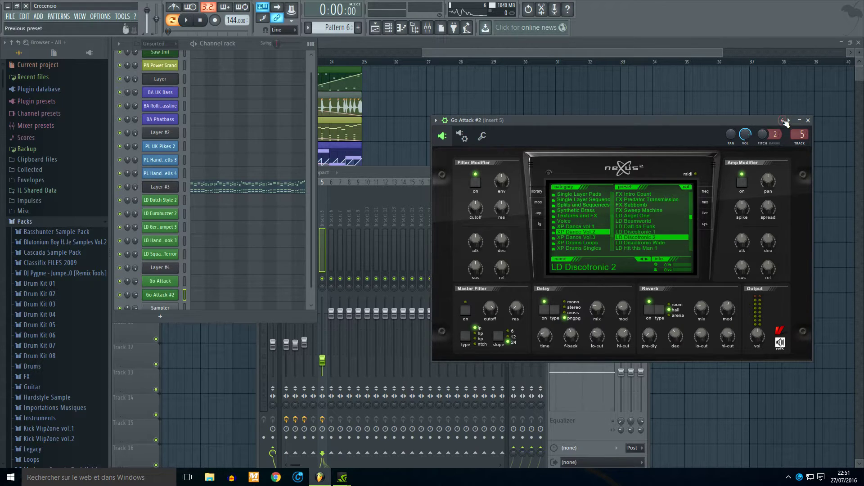
# - Clone the LD Discotronic 2 channel and load the LD Discotronic Wide preset in the clone
pyautogui.rightClick(161, 295)
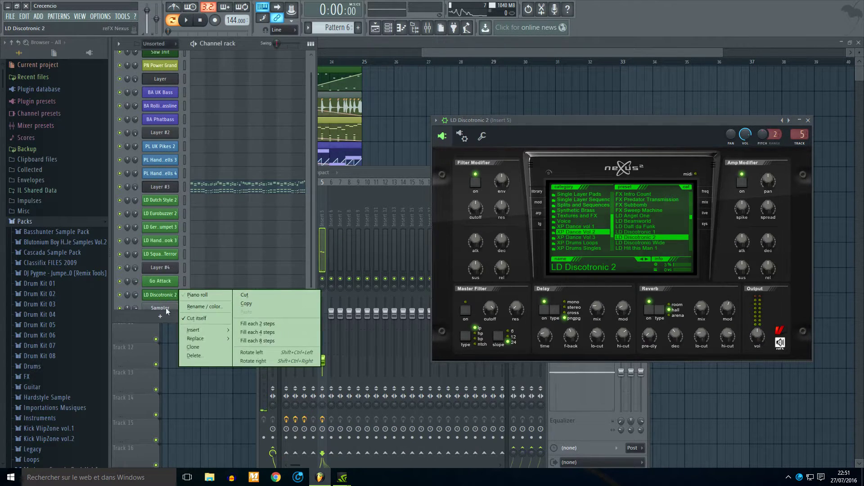
pyautogui.click(189, 352)
pyautogui.click(664, 233)
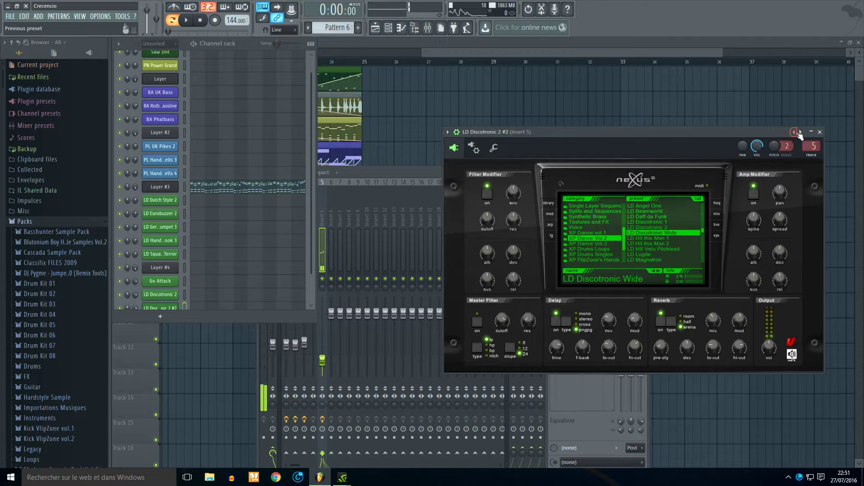
# - Copy the selected upper melody notes from Layer #3 and paste them into the Layer #4 piano roll
pyautogui.click(199, 187)
pyautogui.scroll(-2, 200, 188)
pyautogui.moveTo(663, 71); pyautogui.dragTo(5, 264)
pyautogui.click(388, 27)
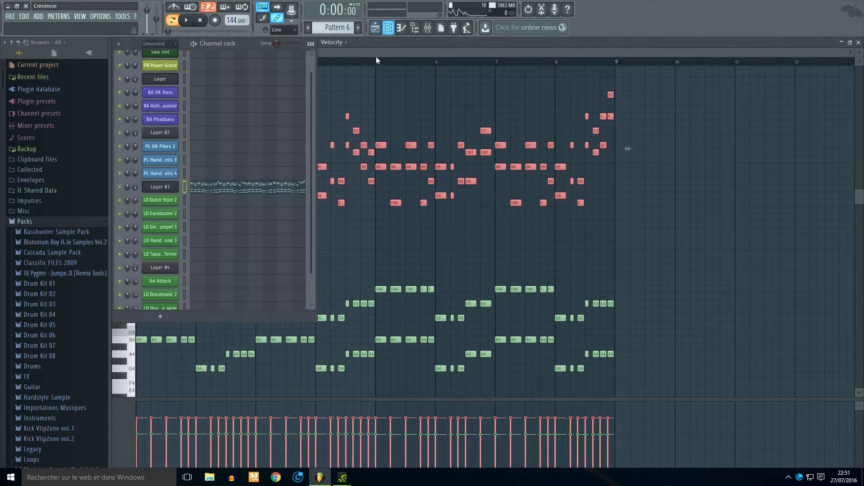
pyautogui.click(199, 267)
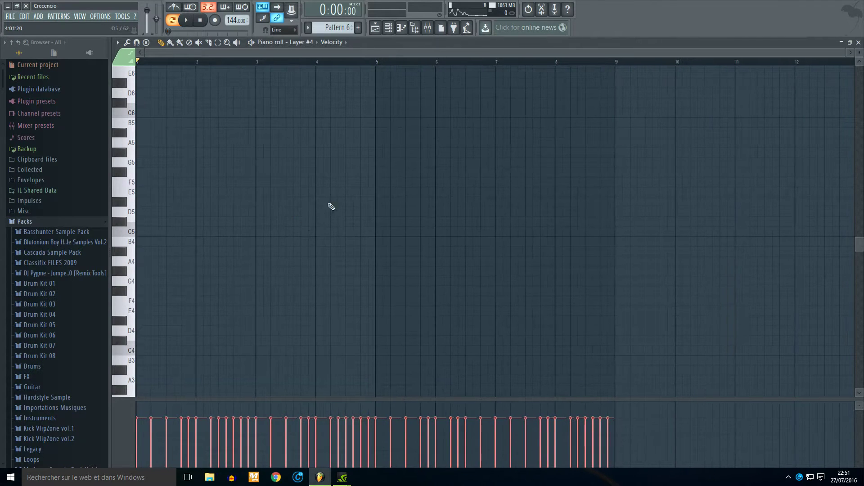
pyautogui.scroll(2, 353, 136)
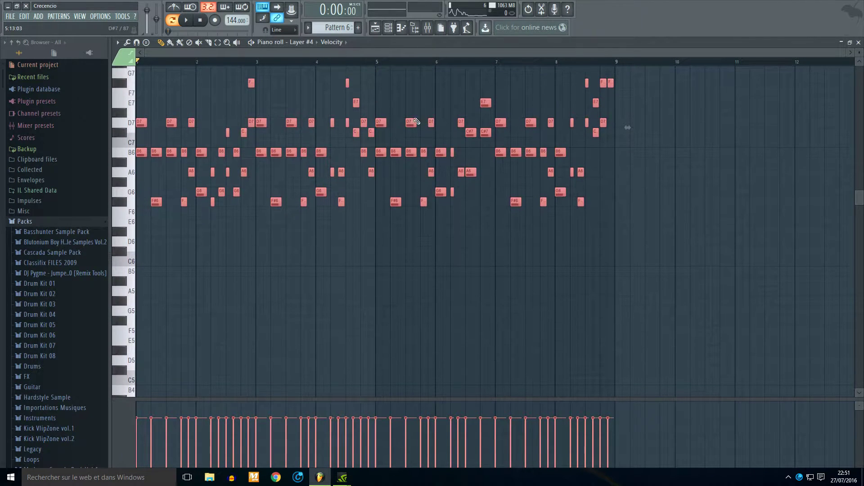
# - Delete the doubled harmony notes in the pasted Layer #4 melody through bar 8, leaving mostly single notes
pyautogui.rightClick(145, 151)
pyautogui.scroll(3, 186, 197)
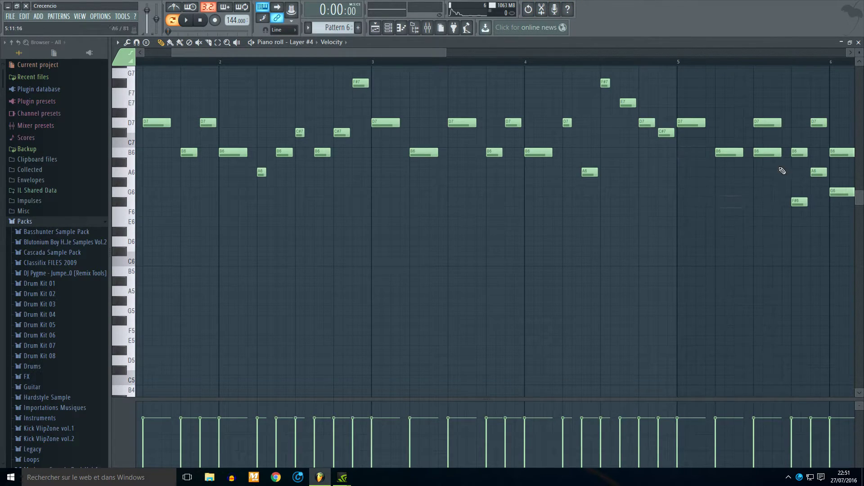
pyautogui.scroll(-10, 807, 179)
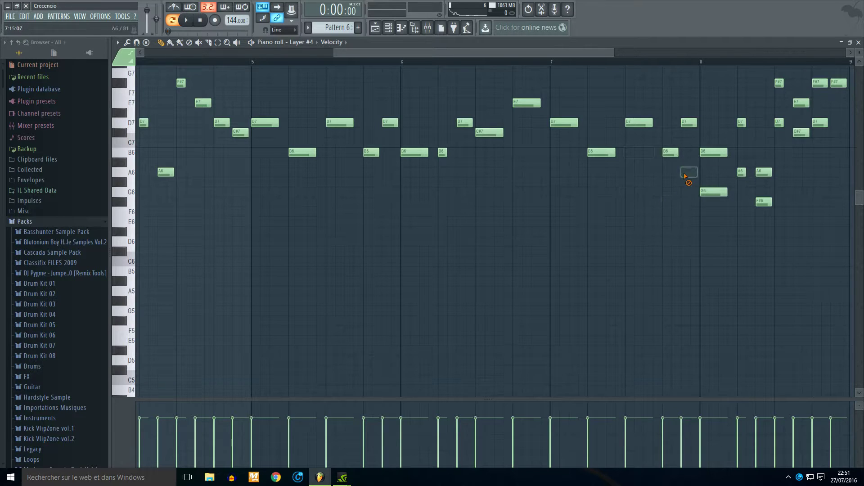
pyautogui.scroll(3, 766, 214)
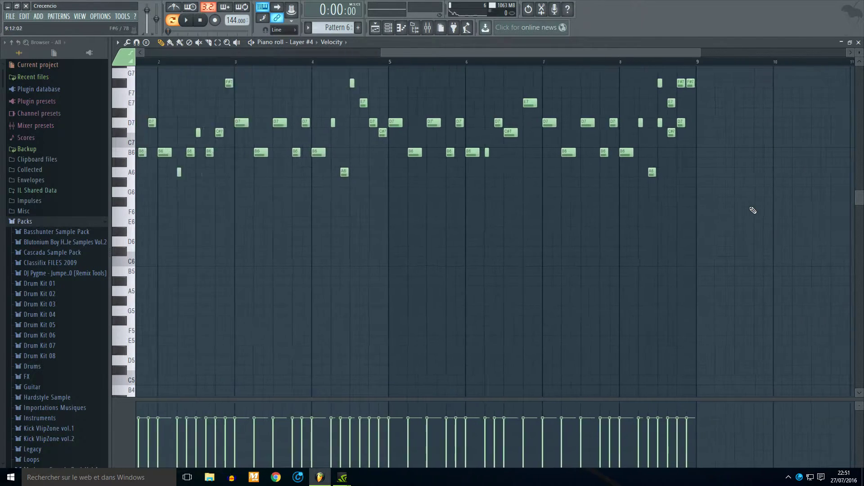
pyautogui.scroll(3, 626, 126)
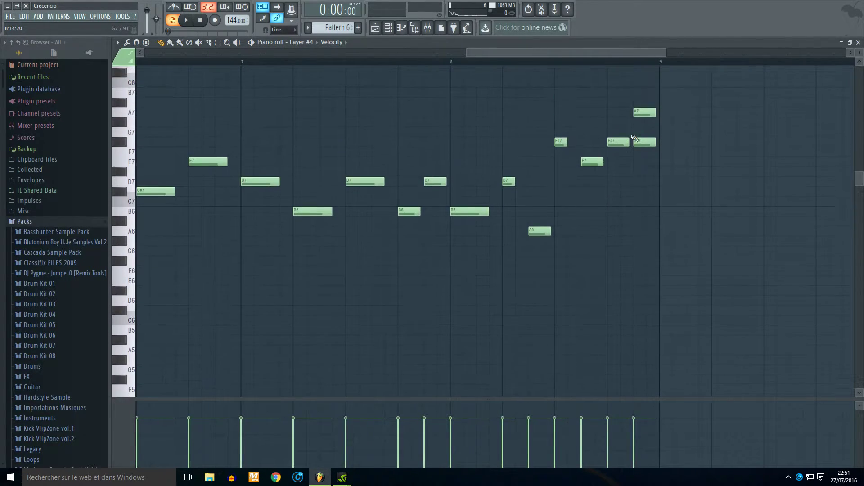
pyautogui.scroll(-10, 661, 160)
# - Set Go Attack, LD Discotronic 2 and LD Discotronic Wide as the children of Layer #4
pyautogui.click(395, 27)
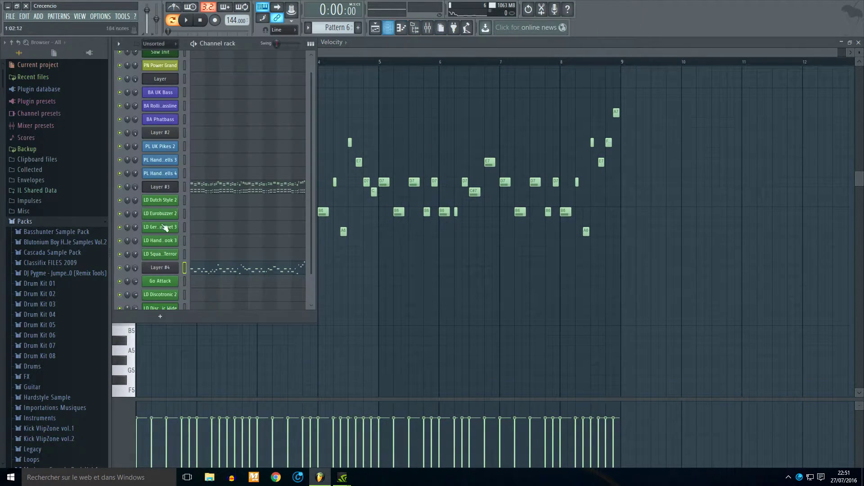
pyautogui.click(161, 268)
pyautogui.moveTo(222, 118); pyautogui.dragTo(423, 111)
pyautogui.scroll(-2, 177, 260)
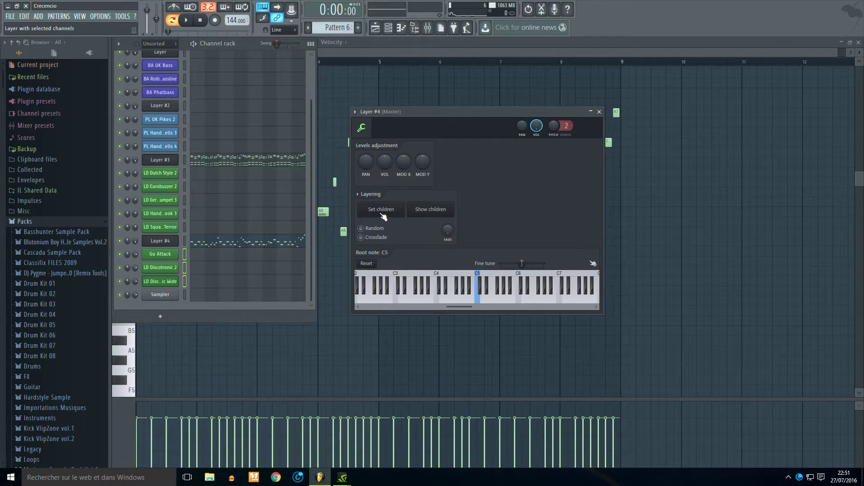
# - Audition Layer #4 in Pattern 6 with Layer #3 muted, and unmute Layer #3 to hear both layers together
pyautogui.click(119, 160)
pyautogui.press('space')
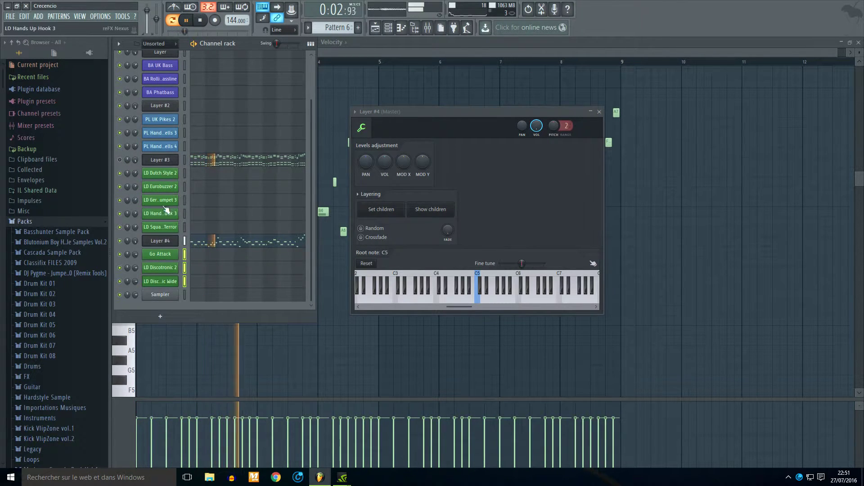
pyautogui.click(120, 160)
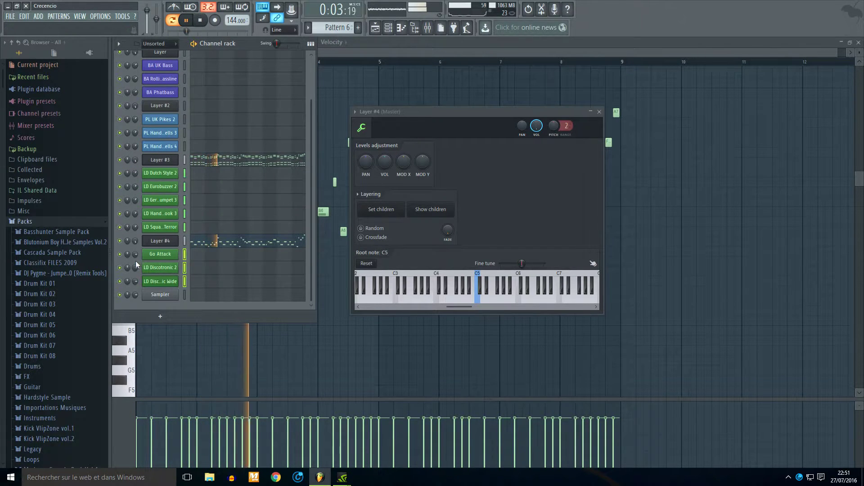
# - Play the arrangement from about bar 23 through the Pattern 6 clip and check the mixer levels
pyautogui.press('F5')
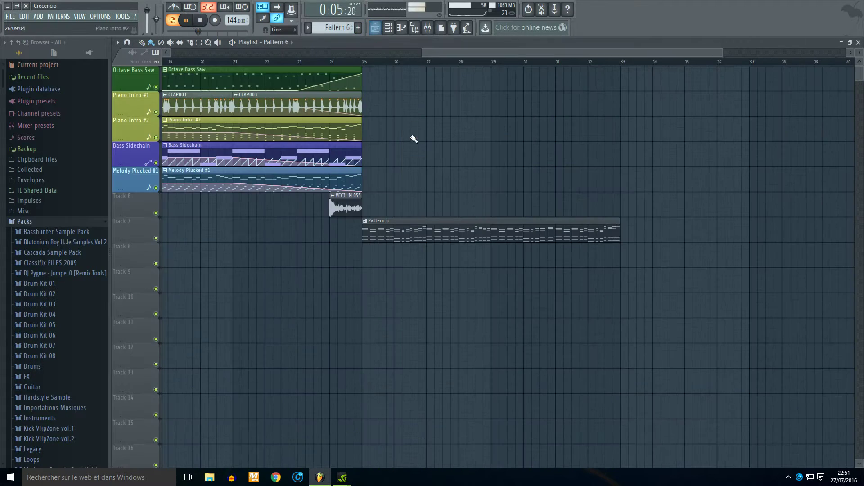
pyautogui.press('space')
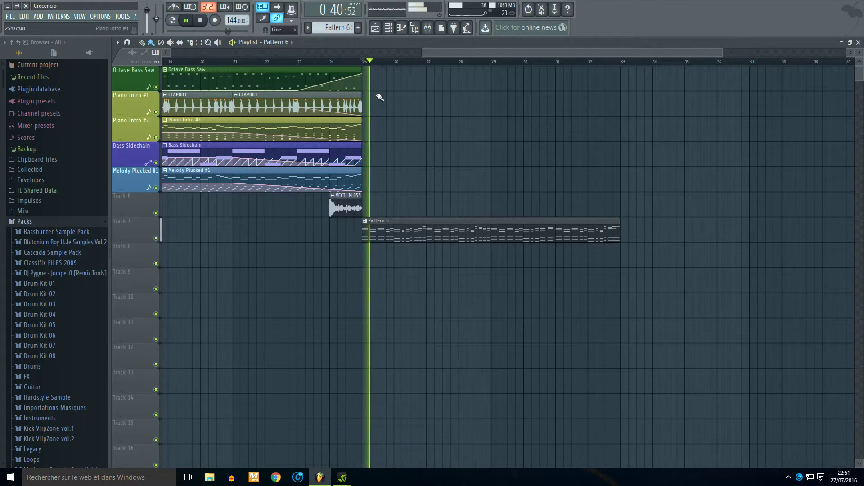
pyautogui.click(301, 61)
pyautogui.scroll(-3, 495, 153)
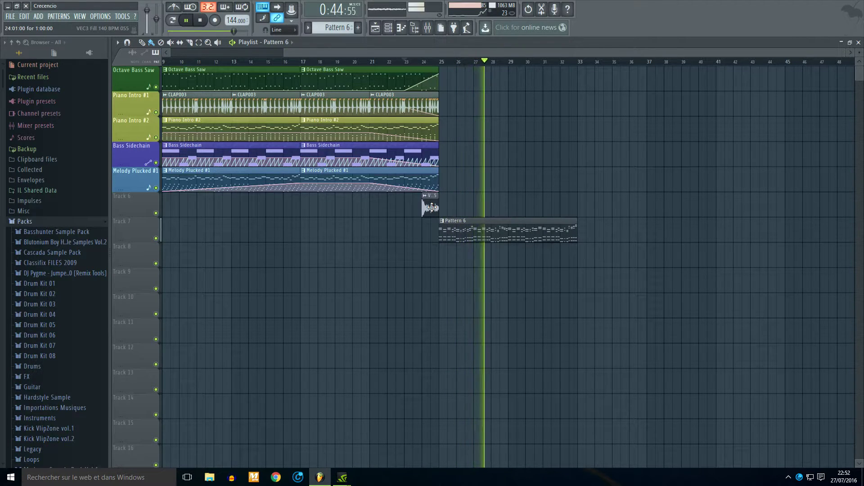
pyautogui.click(426, 28)
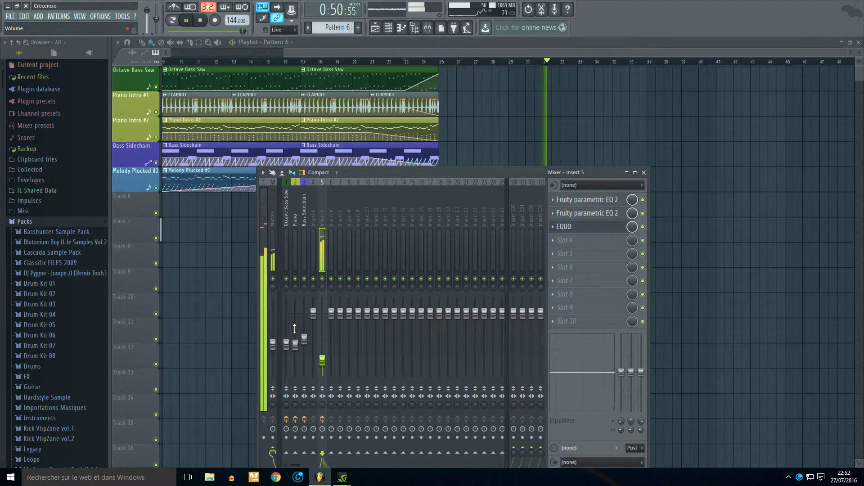
pyautogui.click(644, 172)
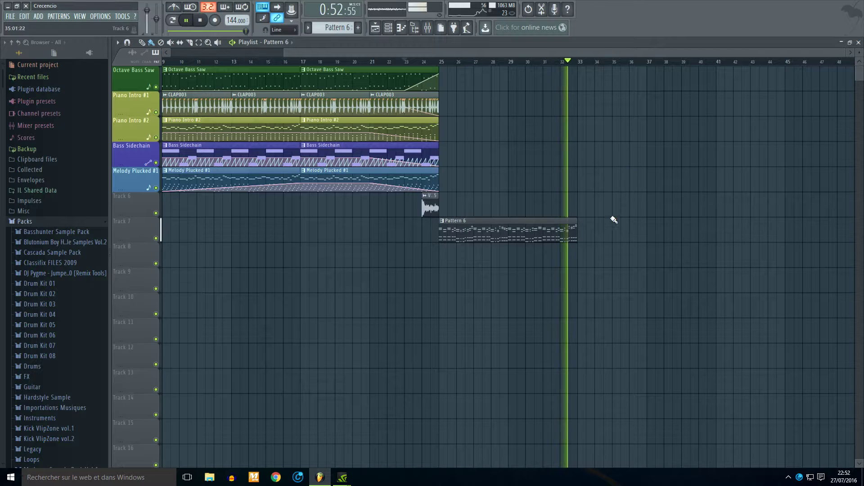
# - Stop playback and place a second Pattern 6 clip at bar 33 on Track 7
pyautogui.scroll(2, 605, 225)
pyautogui.press('space')
pyautogui.click(564, 234)
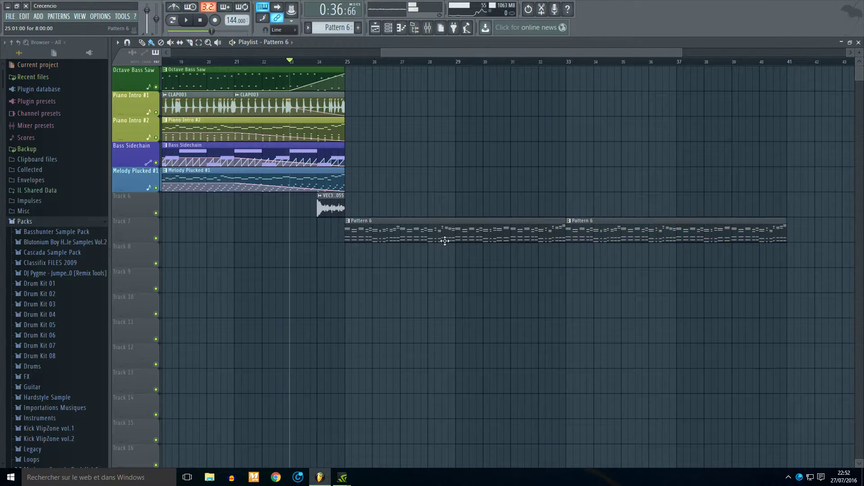
# - Remove the stray clip before bar 25 on Track 7 and play the fill transition from just before bar 24
pyautogui.moveTo(407, 277)
pyautogui.mouseDown()
pyautogui.moveTo(231, 222)
pyautogui.moveTo(318, 217)
pyautogui.mouseUp()
pyautogui.press('space')
pyautogui.click(252, 60)
pyautogui.rightClick(460, 228)
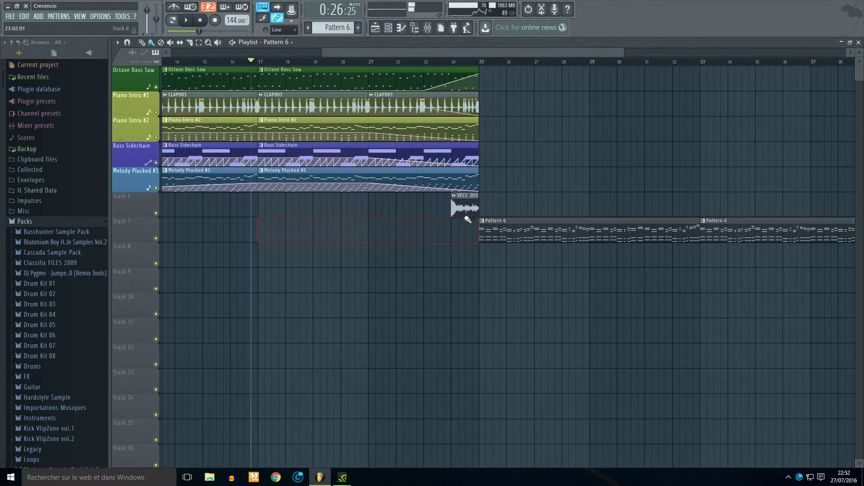
pyautogui.click(442, 60)
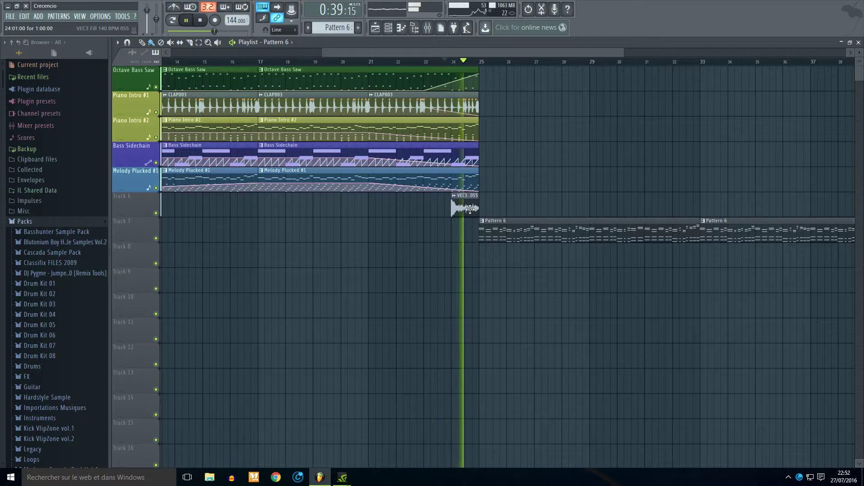
pyautogui.press('space')
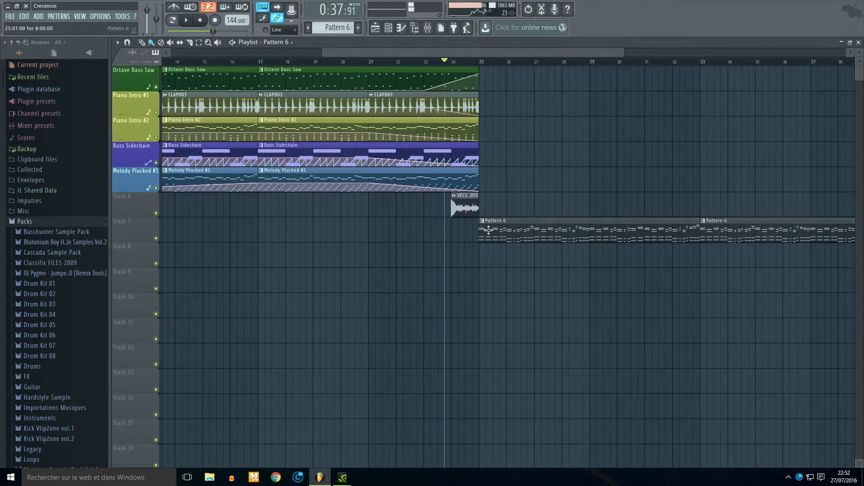
# - Create an automation clip for the filter modifier cutoff of LD Dutch Style 2
pyautogui.doubleClick(488, 229)
pyautogui.click(388, 28)
pyautogui.click(171, 213)
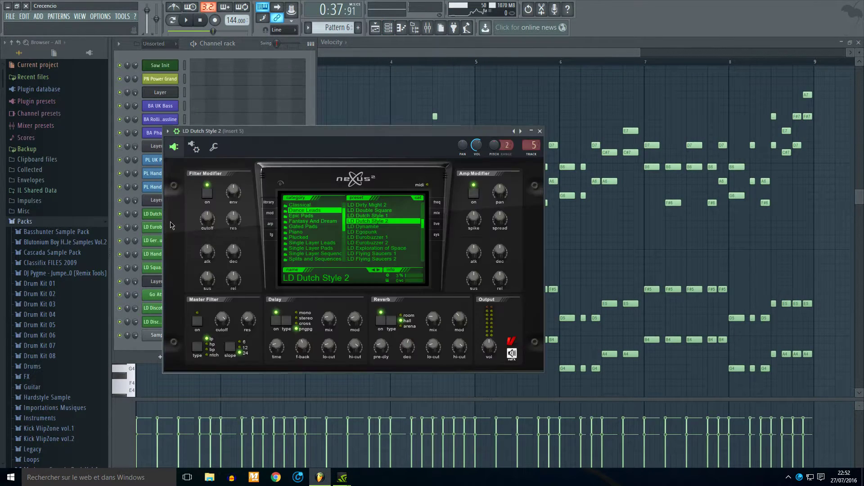
pyautogui.click(122, 16)
pyautogui.moveTo(180, 108)
pyautogui.click(237, 160)
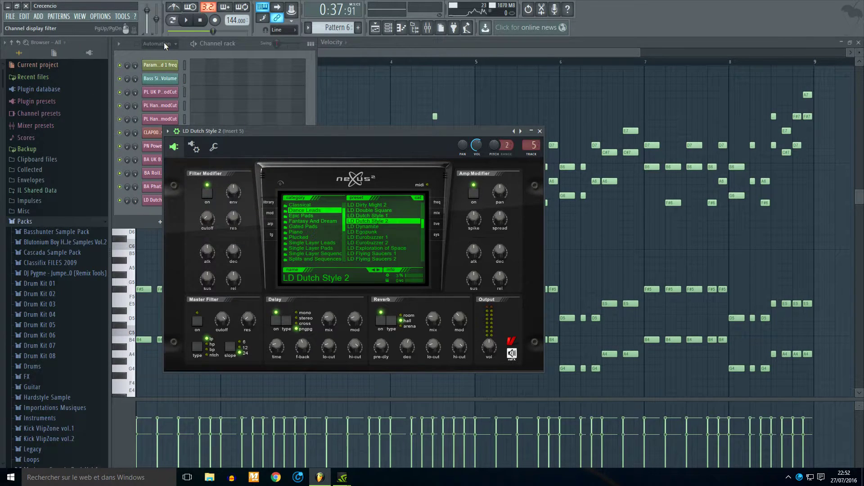
# - Show all channels in the channel rack and create a filter cutoff automation clip for LD Eurobuzzer 2
pyautogui.click(167, 44)
pyautogui.click(165, 65)
pyautogui.click(178, 228)
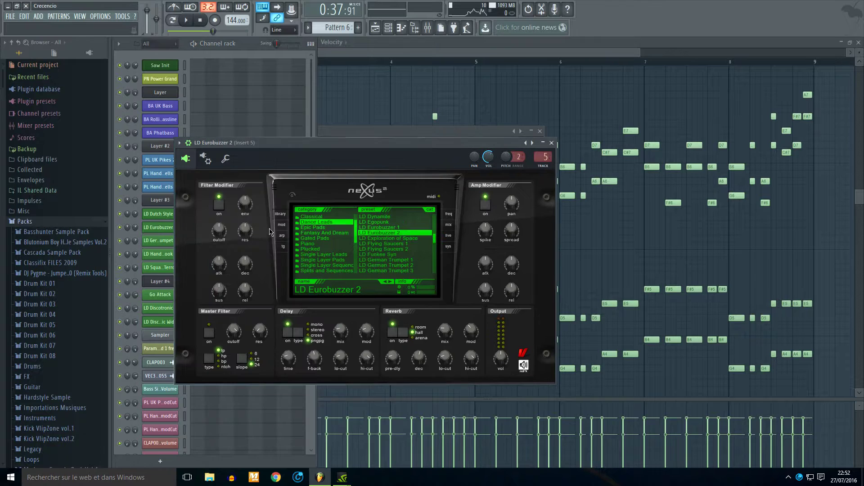
pyautogui.click(122, 16)
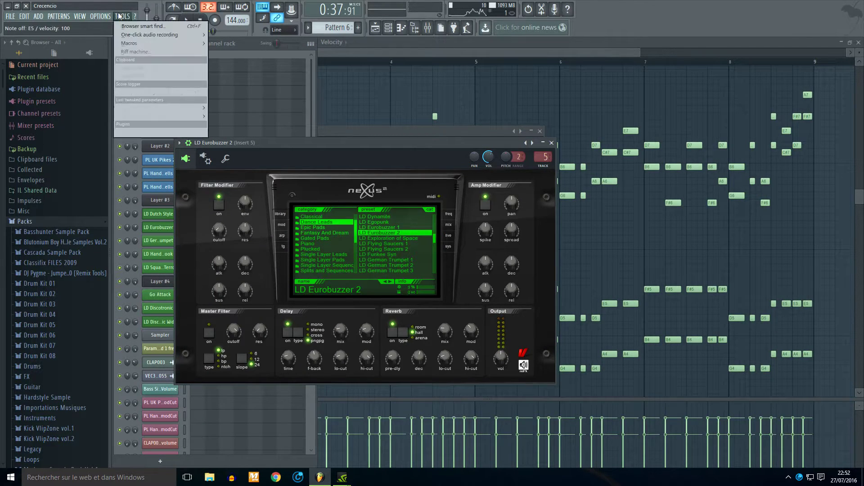
pyautogui.moveTo(136, 108)
pyautogui.click(247, 157)
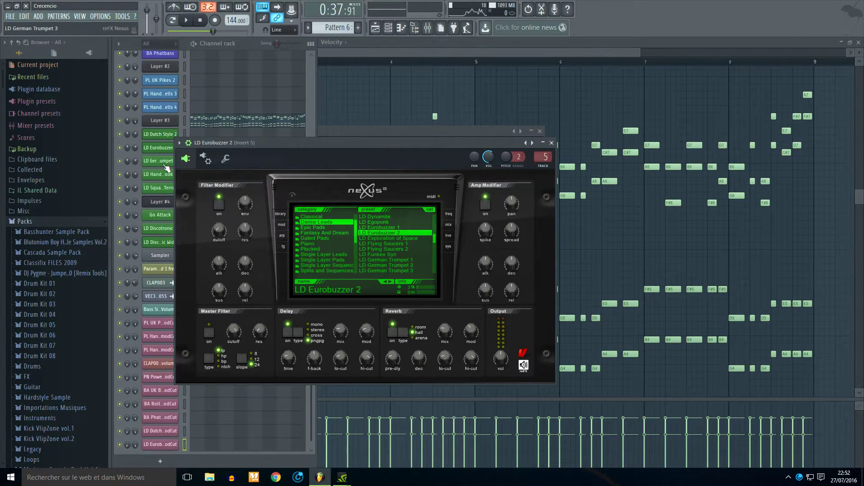
# - Create an automation clip for the filter modifier cutoff of LD German Trumpet 3
pyautogui.click(122, 16)
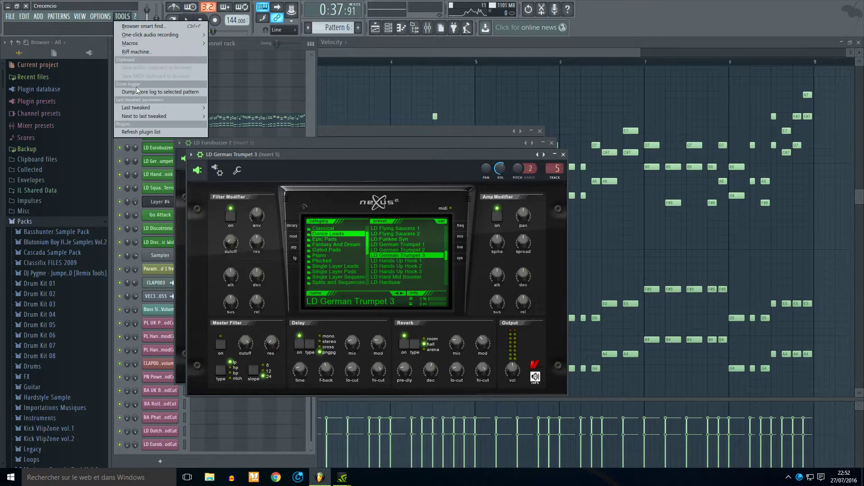
pyautogui.moveTo(140, 107)
pyautogui.click(237, 159)
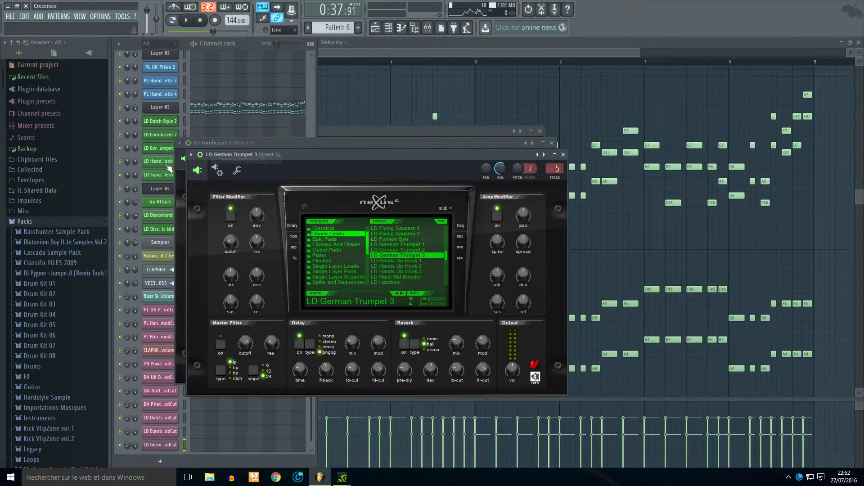
# - Try to create a filter cutoff automation clip for LD Hands Up Hook 3 from the last tweaked parameter
pyautogui.moveTo(248, 254)
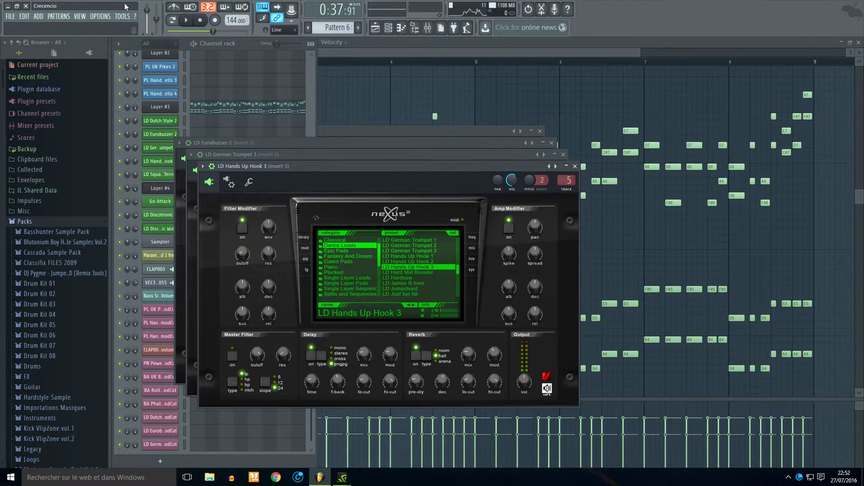
pyautogui.click(123, 16)
pyautogui.moveTo(187, 109)
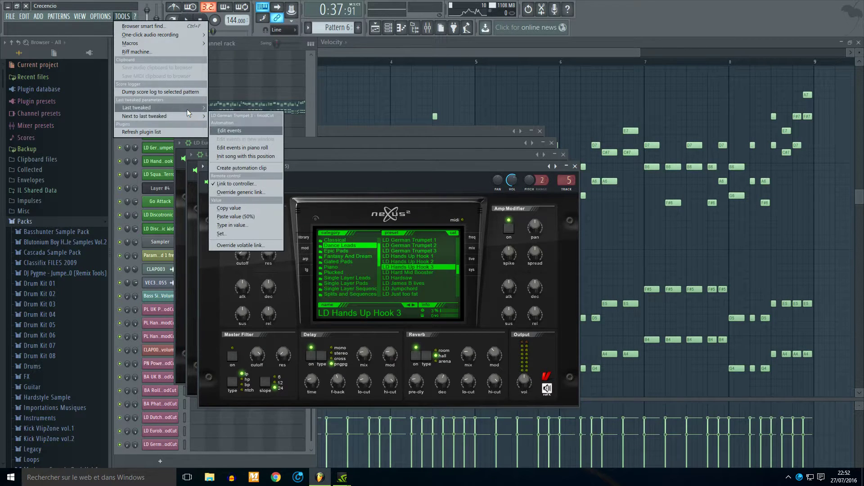
pyautogui.click(247, 168)
# - Open LD Squared Terror and create an automation clip for its filter modifier envelope
pyautogui.click(156, 164)
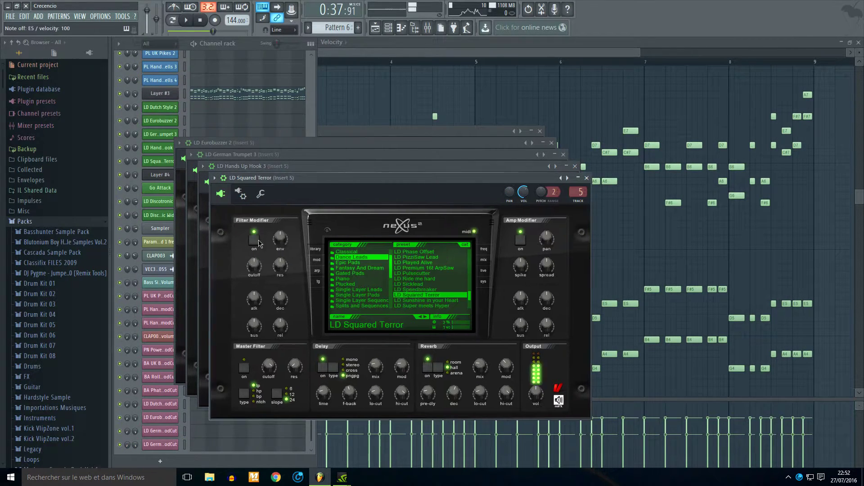
pyautogui.click(122, 19)
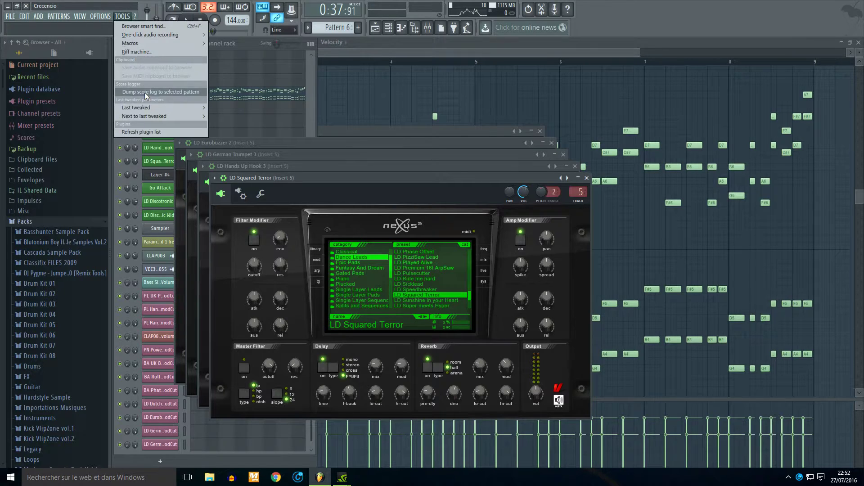
pyautogui.moveTo(180, 108)
pyautogui.click(228, 161)
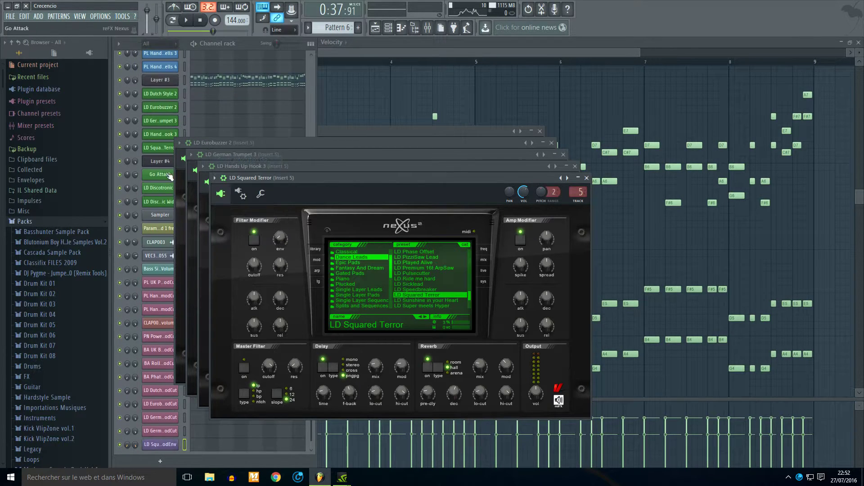
# - Open Go Attack and create an automation clip for its filter modifier cutoff
pyautogui.click(160, 175)
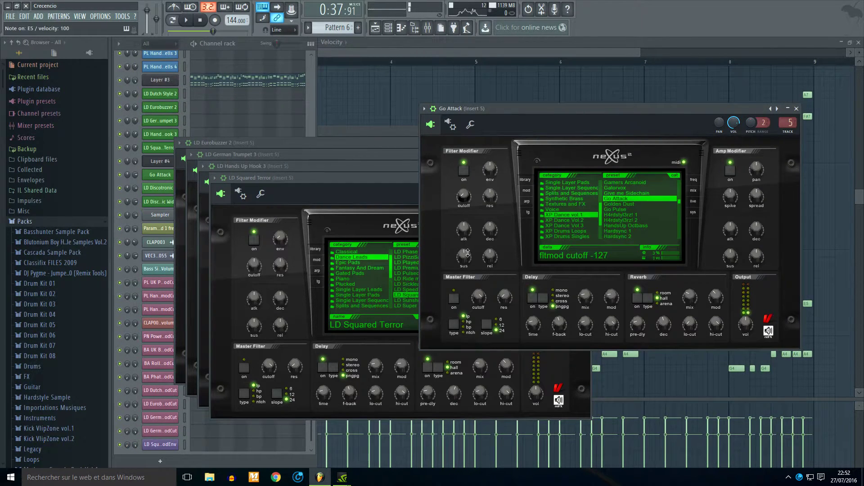
pyautogui.click(129, 18)
pyautogui.moveTo(206, 112)
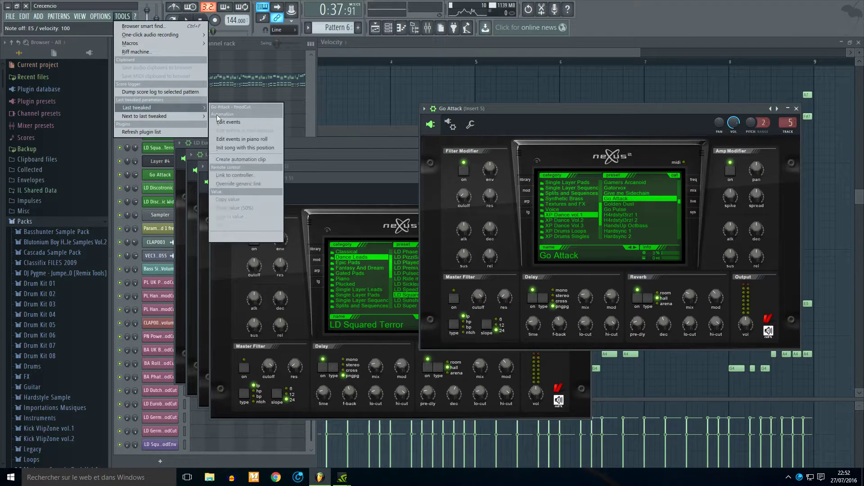
pyautogui.click(240, 160)
# - Open LD Discotronic 2, turn on its master filter and create an automation clip for the master filter cutoff
pyautogui.click(167, 174)
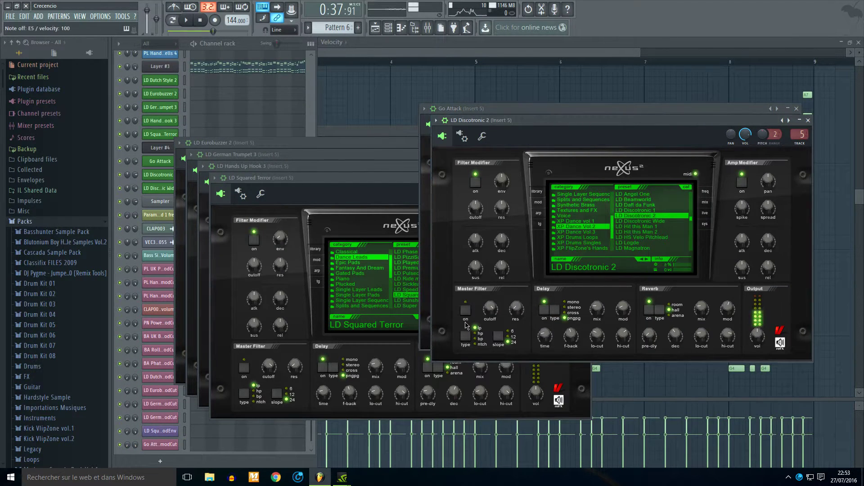
pyautogui.click(124, 18)
pyautogui.moveTo(180, 108)
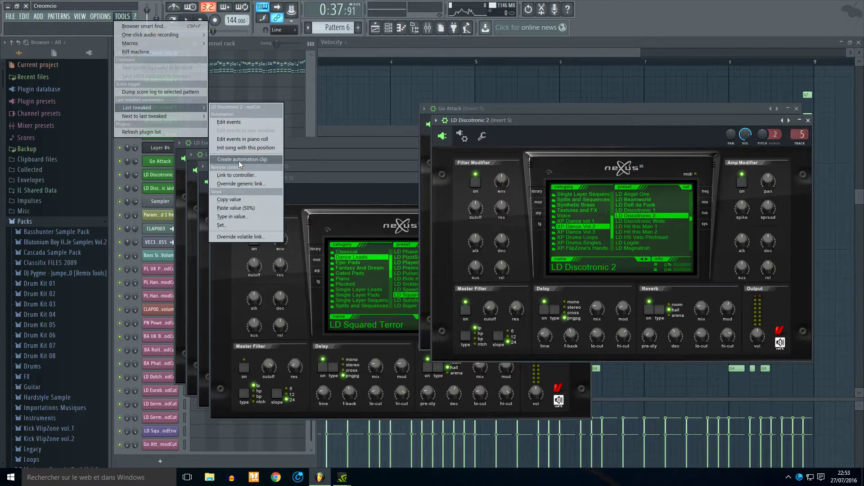
pyautogui.click(238, 160)
# - Open LD Discotronic Wide, turn on its master filter and create an automation clip for the master filter cutoff
pyautogui.click(160, 174)
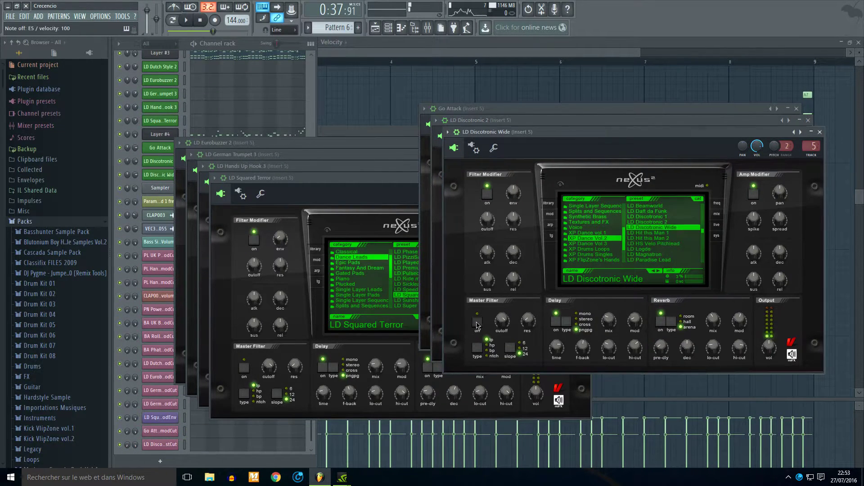
pyautogui.click(122, 16)
pyautogui.moveTo(135, 108)
pyautogui.click(239, 160)
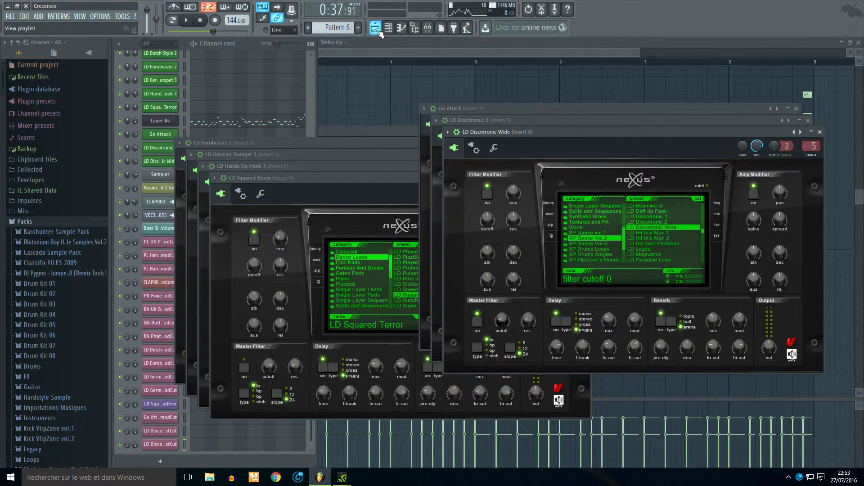
# - In the playlist, slice the eight lead automation clips on tracks 8 to 15 at bar 25
pyautogui.click(380, 34)
pyautogui.scroll(-4, 465, 183)
pyautogui.scroll(3, 555, 270)
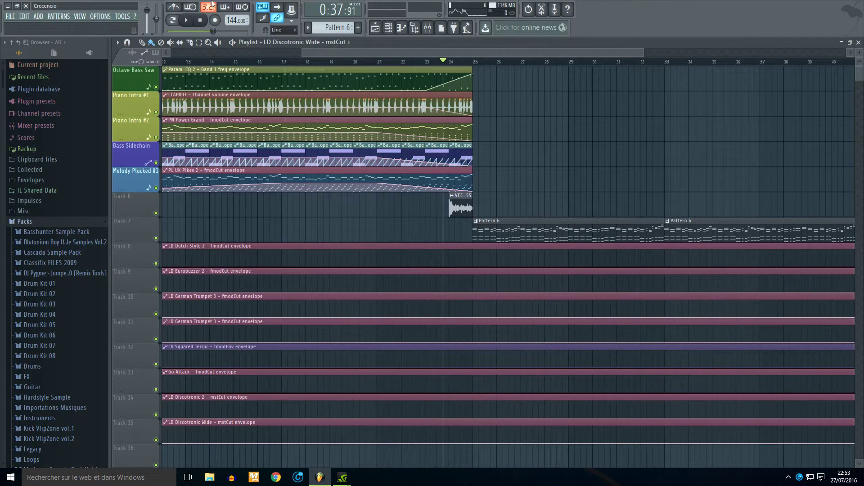
pyautogui.scroll(1, 435, 228)
pyautogui.moveTo(480, 249); pyautogui.dragTo(482, 346)
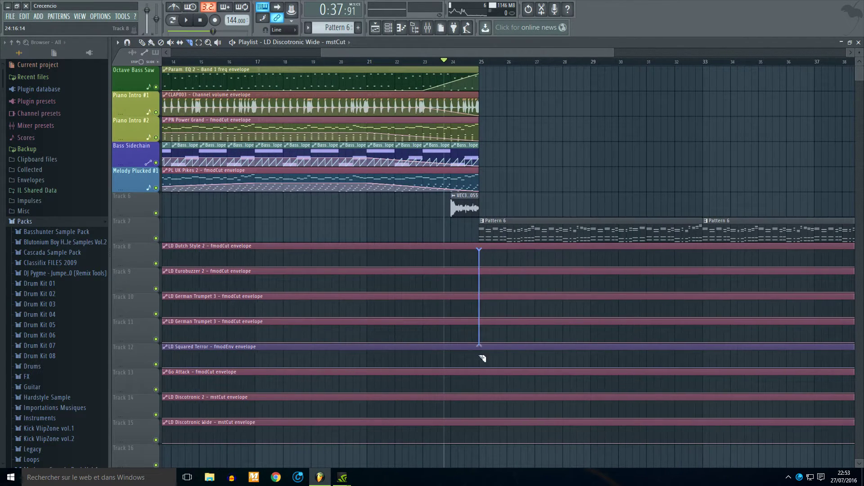
pyautogui.moveTo(487, 440); pyautogui.dragTo(487, 440)
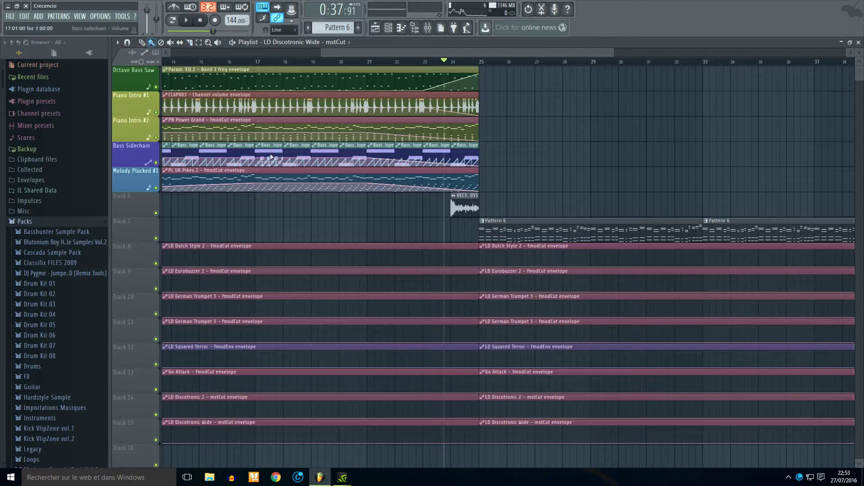
# - Remove the parts of the lead automation clips on tracks 8 to 15 that lie outside bars 25 to 41
pyautogui.rightClick(279, 254)
pyautogui.scroll(-1, 457, 199)
pyautogui.scroll(-2, 457, 199)
pyautogui.scroll(1, 570, 239)
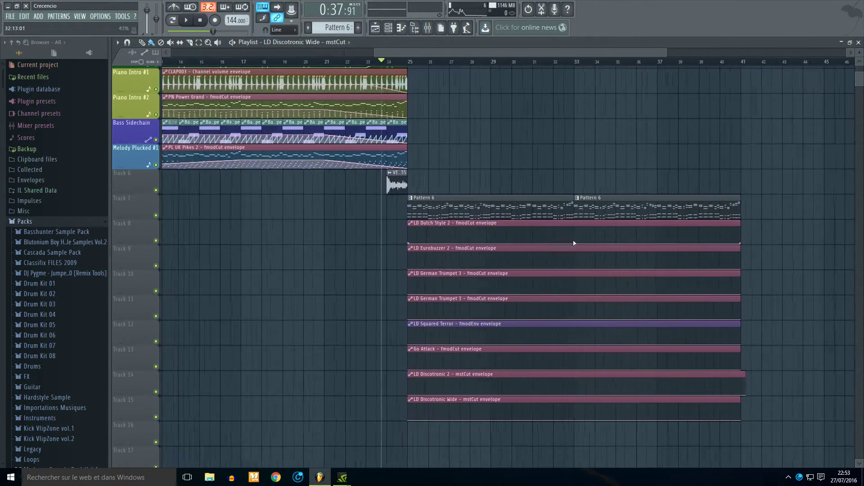
# - Add a point at bar 33 set to 50% in the LD Dutch Style 2, LD Eurobuzzer 2 and first LD German Trumpet 3 envelopes
pyautogui.scroll(1, 569, 239)
pyautogui.rightClick(581, 239)
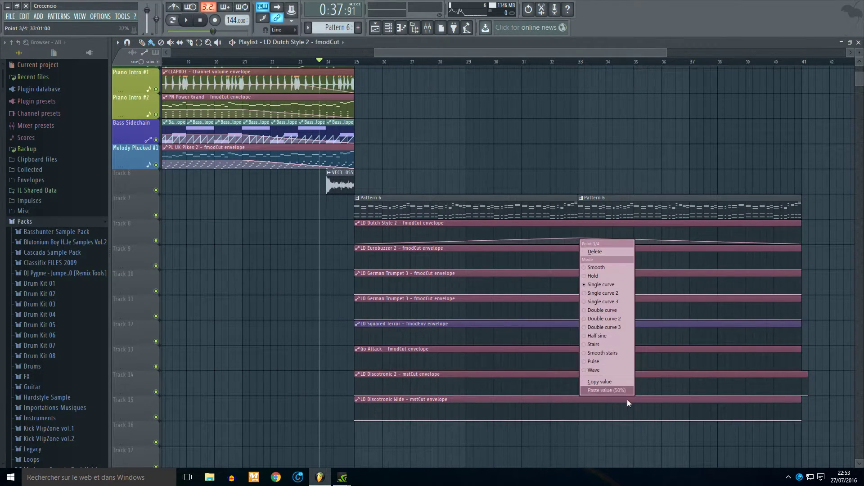
pyautogui.click(626, 392)
pyautogui.moveTo(578, 269); pyautogui.dragTo(579, 257)
pyautogui.rightClick(580, 258)
pyautogui.click(608, 409)
pyautogui.moveTo(579, 294); pyautogui.dragTo(579, 279)
pyautogui.rightClick(581, 280)
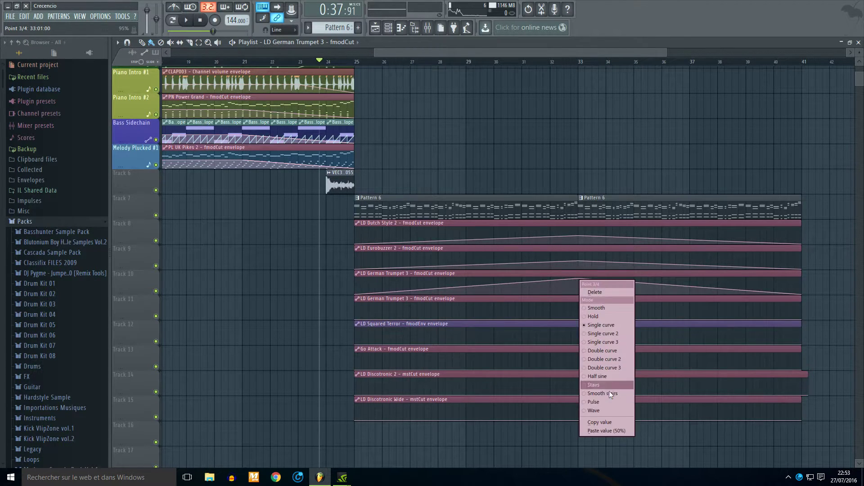
pyautogui.click(612, 431)
# - Add a point at bar 33 set to 50% in the second LD German Trumpet 3, LD Squared Terror and Go Attack envelopes
pyautogui.scroll(3, 576, 311)
pyautogui.moveTo(574, 317); pyautogui.dragTo(575, 305)
pyautogui.rightClick(576, 305)
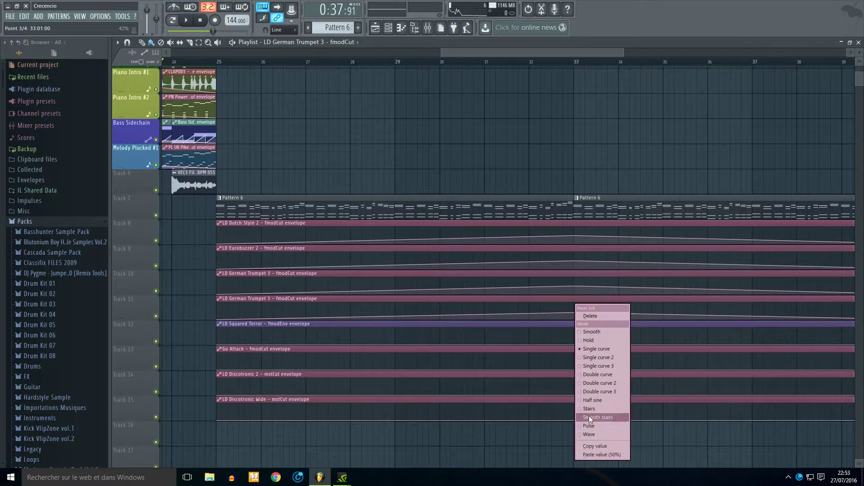
pyautogui.click(597, 455)
pyautogui.moveTo(578, 343); pyautogui.dragTo(575, 337)
pyautogui.rightClick(575, 337)
pyautogui.click(602, 455)
pyautogui.moveTo(575, 369); pyautogui.dragTo(575, 362)
pyautogui.rightClick(575, 362)
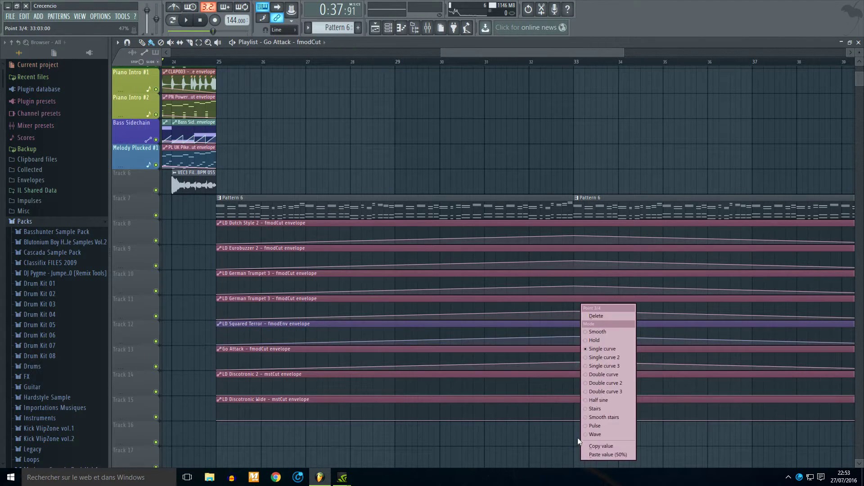
pyautogui.click(601, 455)
pyautogui.rightClick(575, 362)
pyautogui.click(591, 453)
# - Add a bar 33 point raised to 100% in the LD Discotronic 2 and LD Discotronic Wide cutoff envelopes
pyautogui.moveTo(571, 394); pyautogui.dragTo(574, 370)
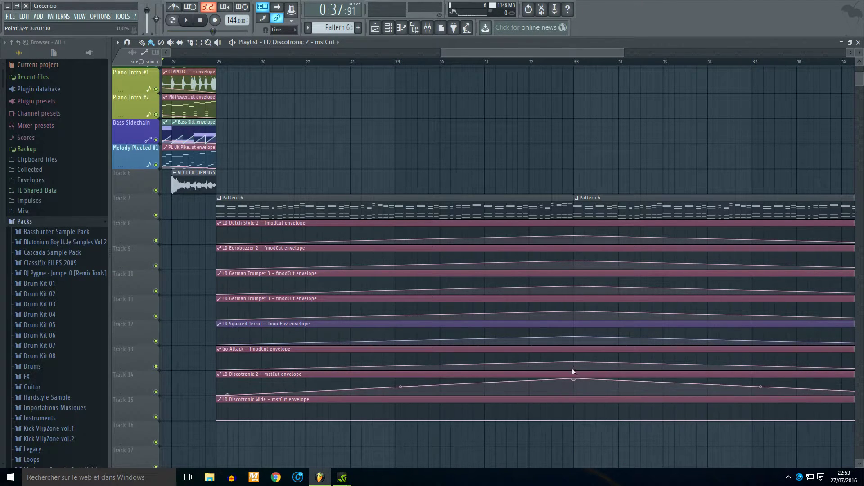
pyautogui.moveTo(575, 412); pyautogui.dragTo(573, 393)
# - Play back the lead section from just before bar 25 to audition the filter automation
pyautogui.press('space')
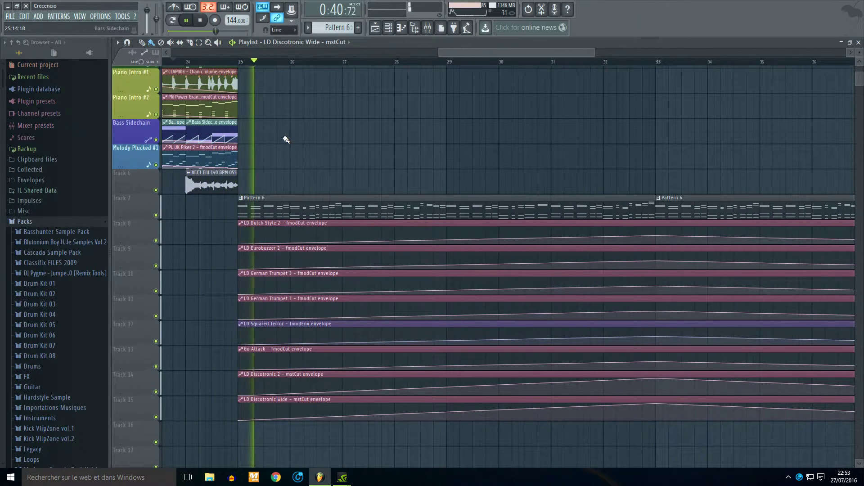
pyautogui.click(190, 44)
pyautogui.scroll(-3, 656, 228)
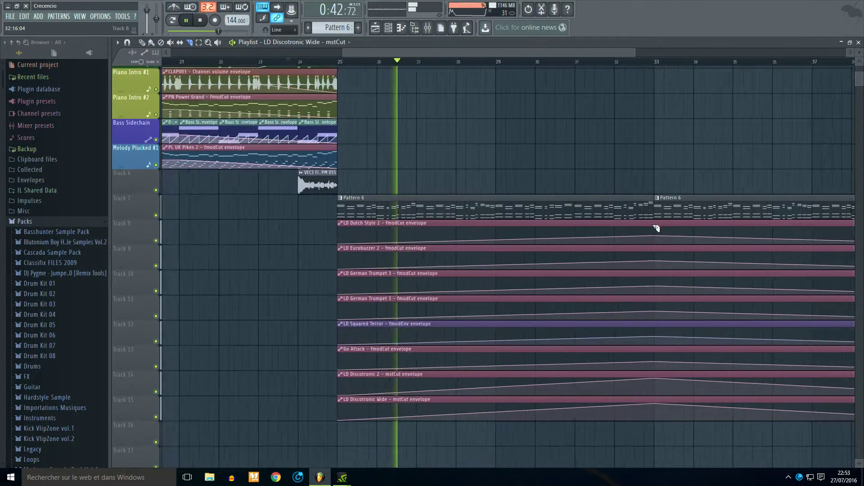
pyautogui.scroll(-3, 724, 293)
pyautogui.scroll(1, 726, 295)
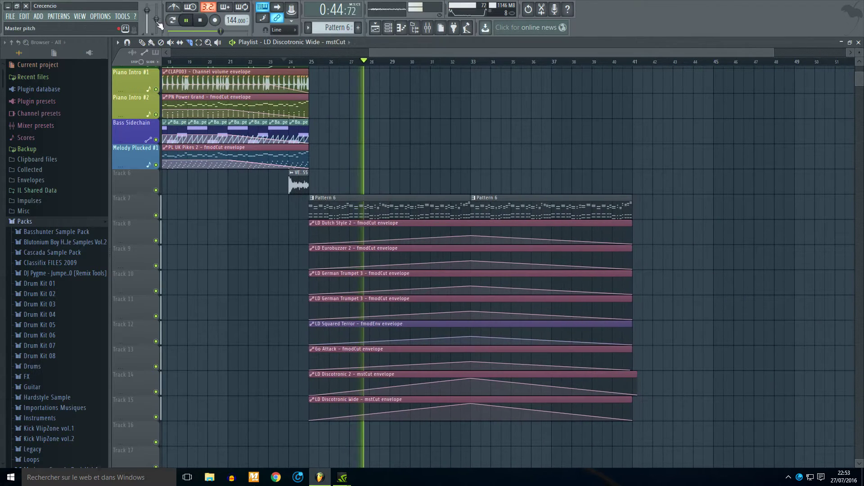
pyautogui.click(151, 43)
pyautogui.scroll(2, 689, 266)
pyautogui.press('space')
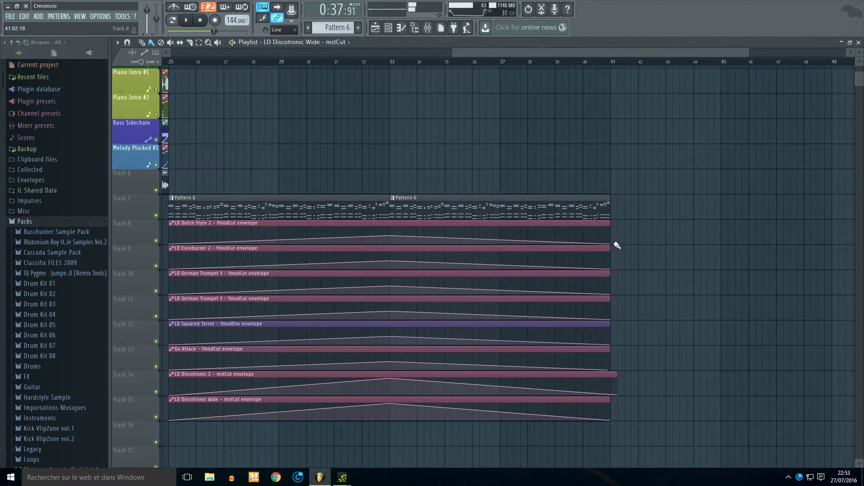
# - Set the end points at bar 41 of the LD Dutch Style 2, LD Eurobuzzer 2 and first LD German Trumpet 3 envelopes to 50%
pyautogui.rightClick(612, 243)
pyautogui.click(631, 396)
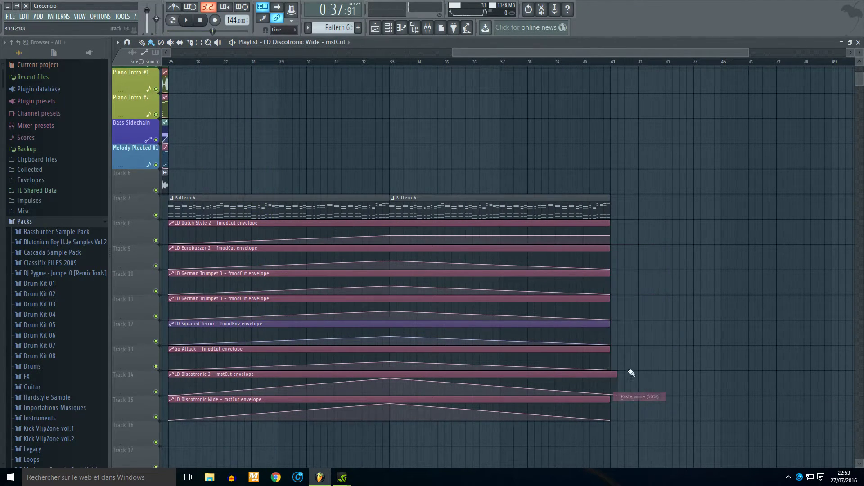
pyautogui.rightClick(608, 270)
pyautogui.click(642, 422)
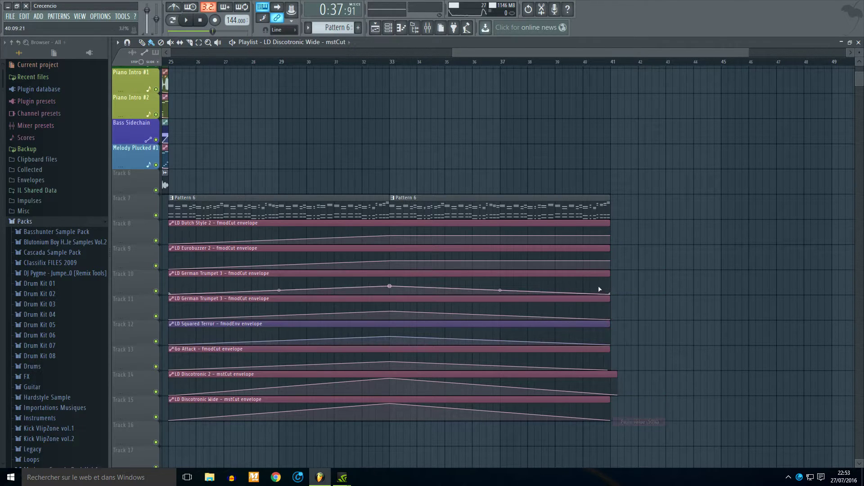
pyautogui.rightClick(610, 295)
pyautogui.click(645, 436)
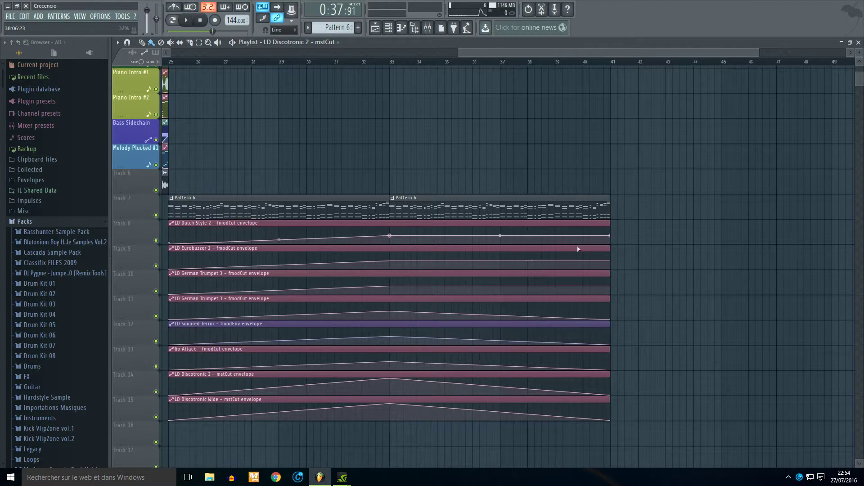
# - Set the end points at bar 41 of the second LD German Trumpet 3 and LD Squared Terror envelopes to 50%
pyautogui.rightClick(610, 320)
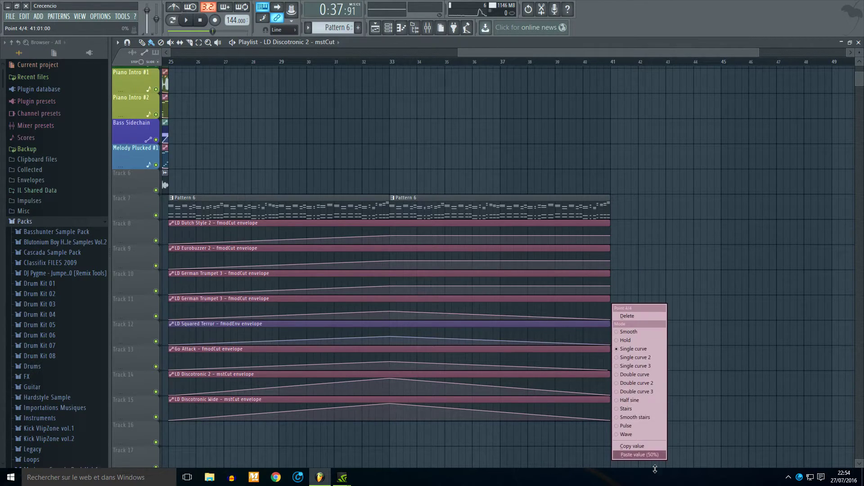
pyautogui.click(639, 455)
pyautogui.rightClick(610, 346)
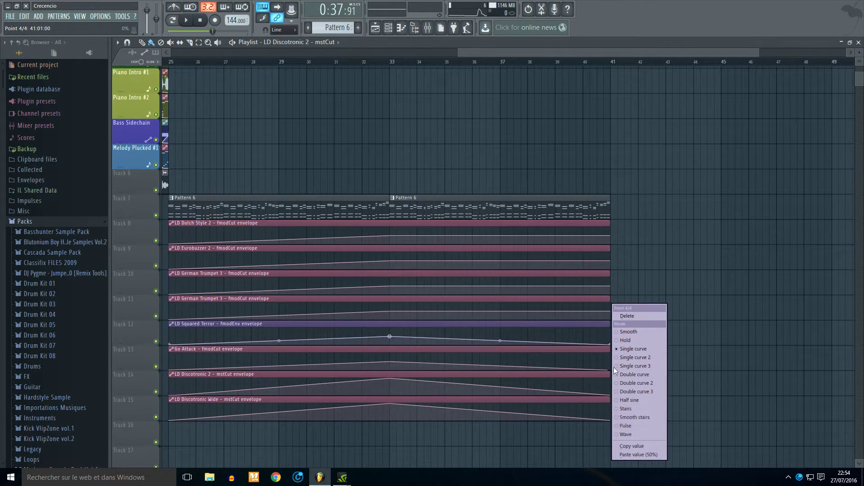
pyautogui.click(635, 451)
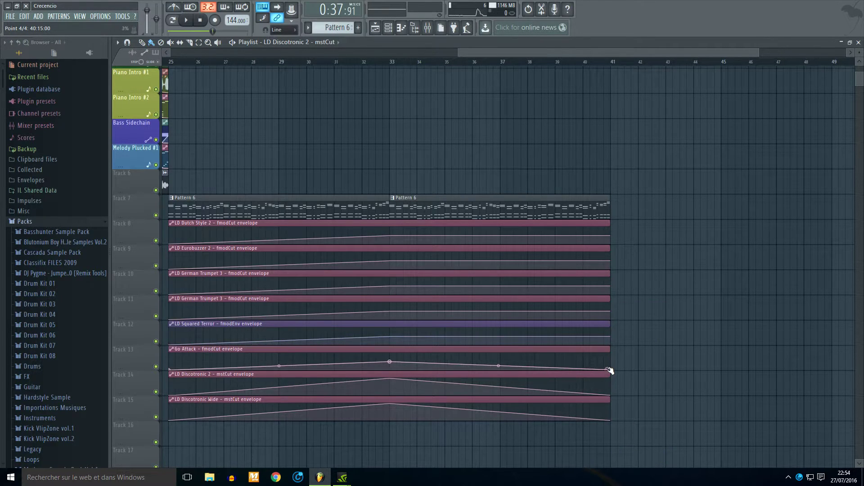
# - Extend the Go Attack automation clip past bar 41 and replace its early end point with one at bar 41 set to 50%
pyautogui.moveTo(606, 350); pyautogui.dragTo(658, 353)
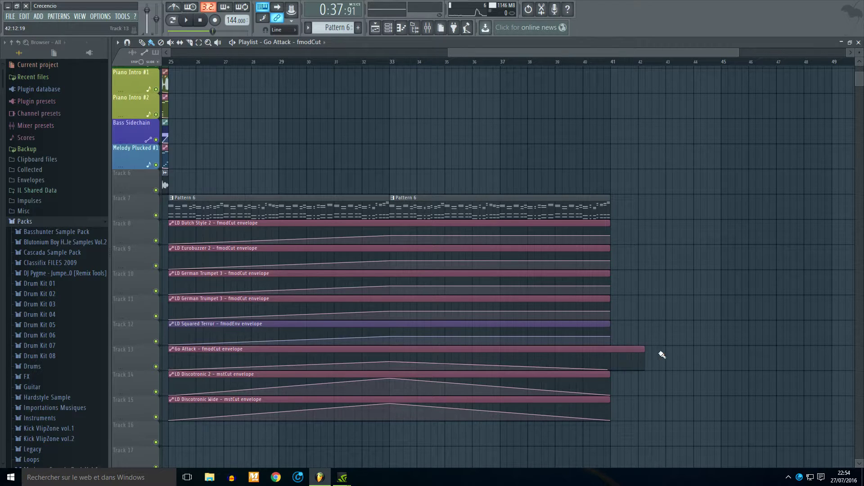
pyautogui.scroll(3, 596, 366)
pyautogui.rightClick(561, 368)
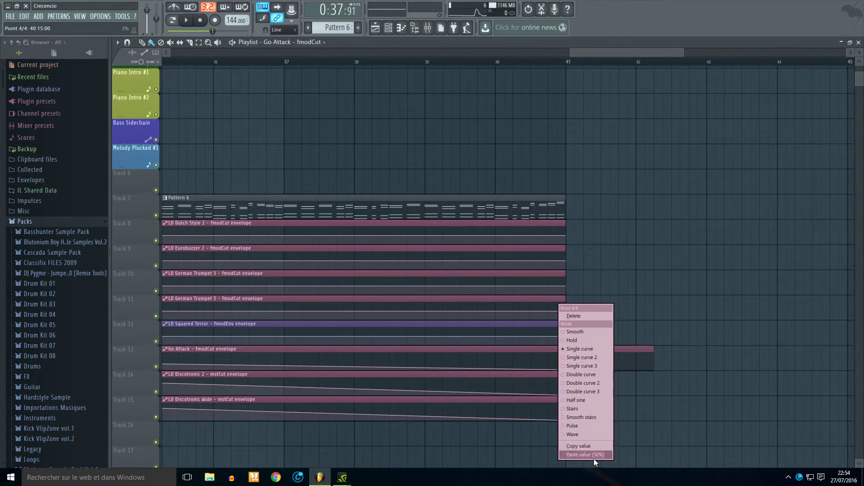
pyautogui.click(584, 317)
pyautogui.rightClick(566, 361)
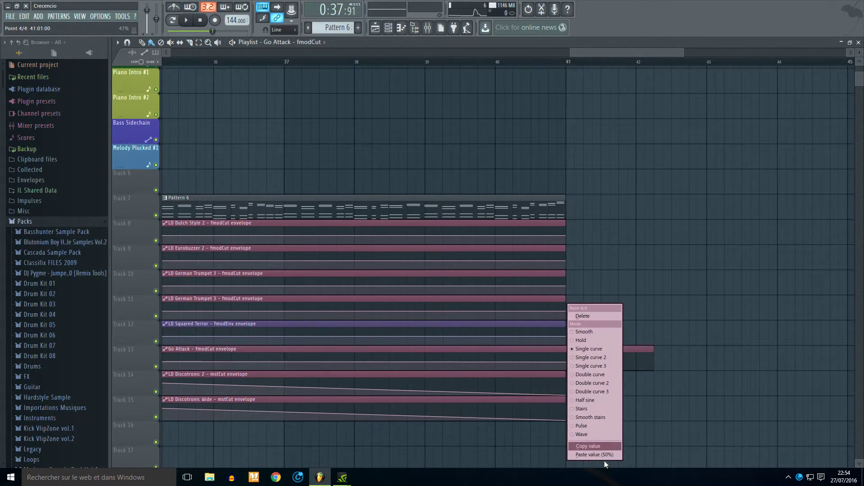
pyautogui.click(599, 455)
# - Raise the LD Discotronic 2 and LD Discotronic Wide end points at bar 41 to maximum, and trim the Go Attack clip back to bar 41
pyautogui.rightClick(567, 394)
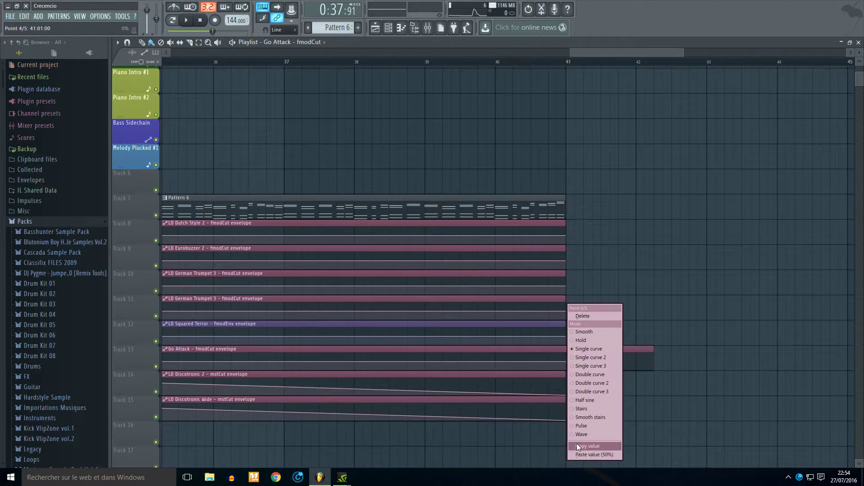
pyautogui.click(579, 445)
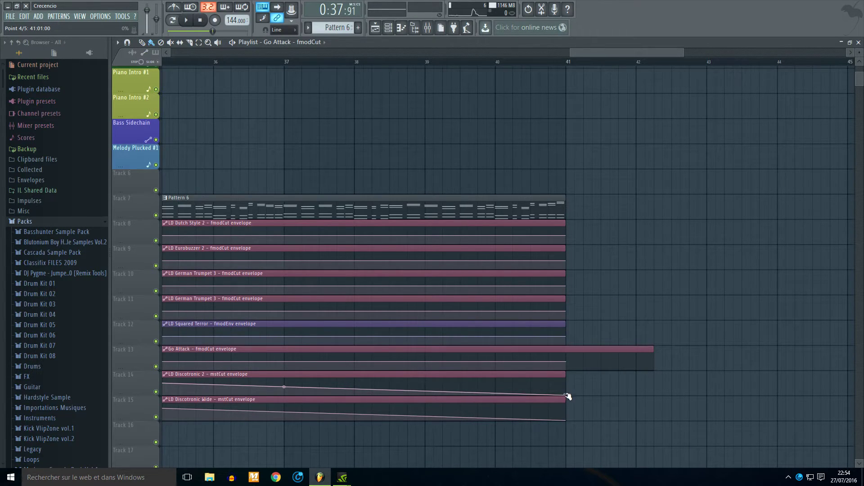
pyautogui.moveTo(566, 396); pyautogui.dragTo(566, 376)
pyautogui.moveTo(568, 419); pyautogui.dragTo(567, 382)
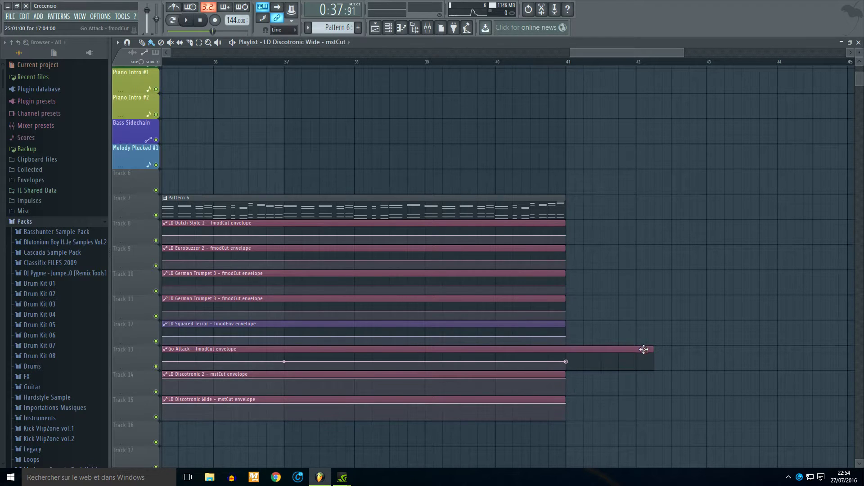
pyautogui.moveTo(649, 351); pyautogui.dragTo(570, 348)
# - Align the first LD Discotronic 2 envelope point to bar 25 and bend both Discotronic ramps into curves that rise slowly before bar 33
pyautogui.scroll(-6, 550, 391)
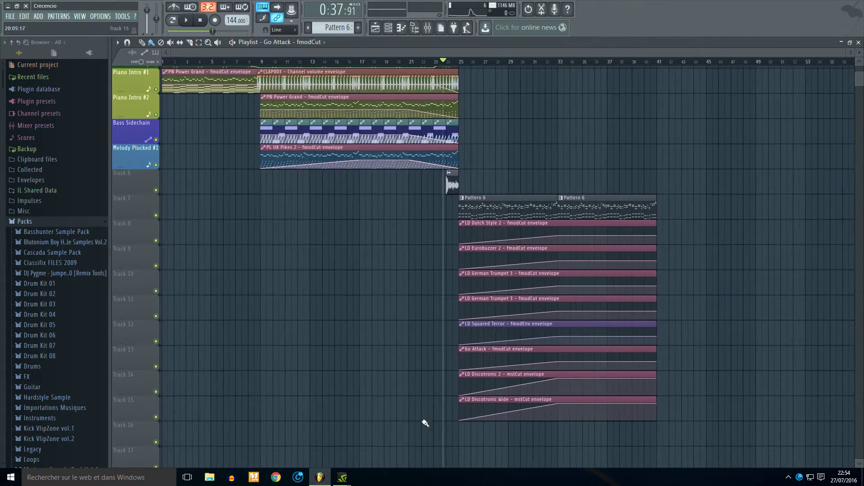
pyautogui.scroll(4, 482, 417)
pyautogui.scroll(2, 541, 418)
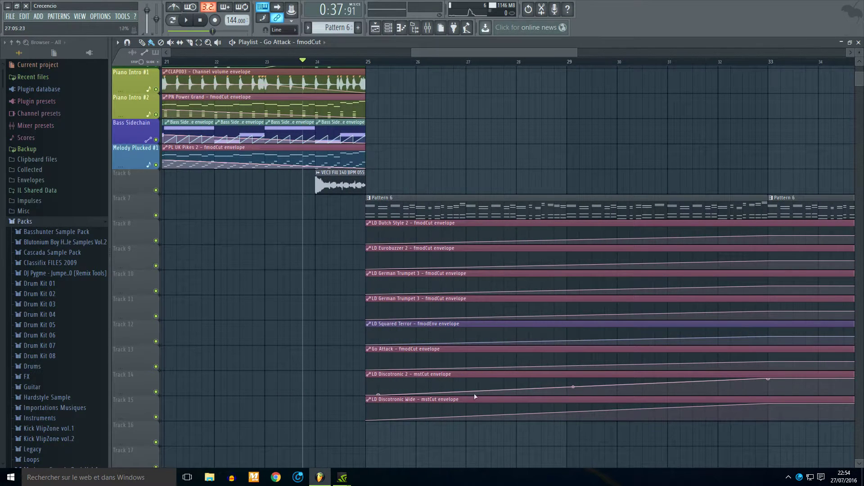
pyautogui.moveTo(369, 400); pyautogui.dragTo(368, 400)
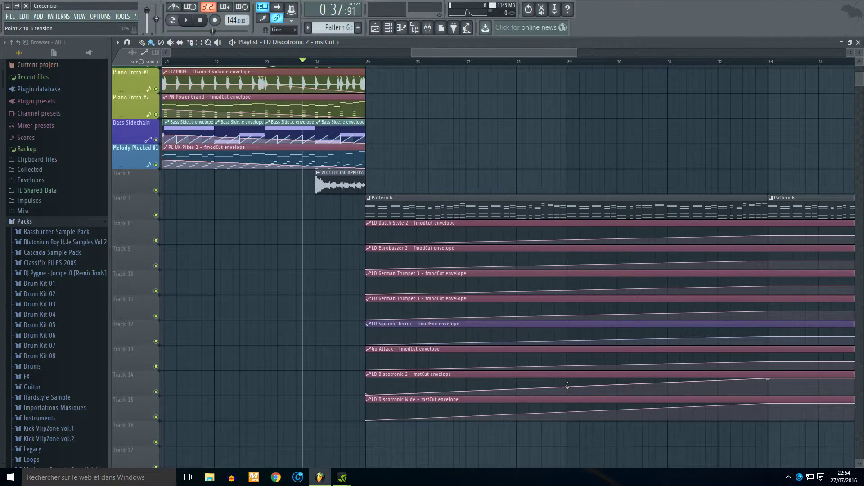
pyautogui.moveTo(567, 385); pyautogui.dragTo(567, 381)
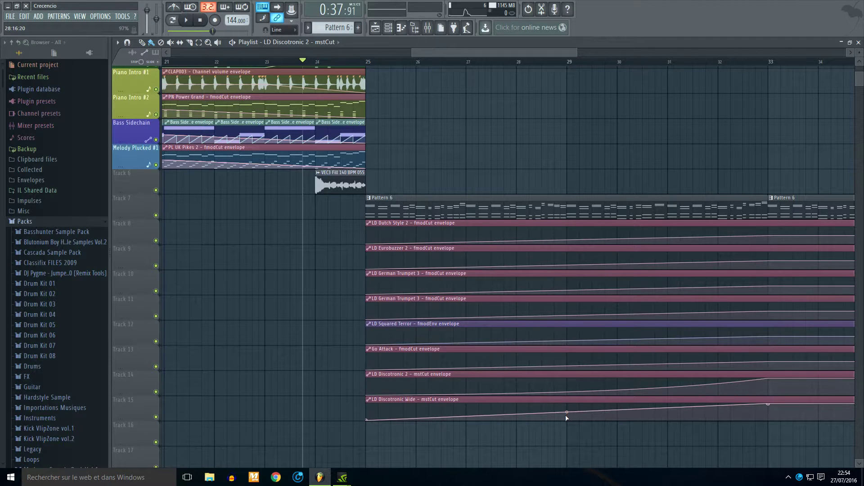
pyautogui.moveTo(567, 411); pyautogui.dragTo(567, 406)
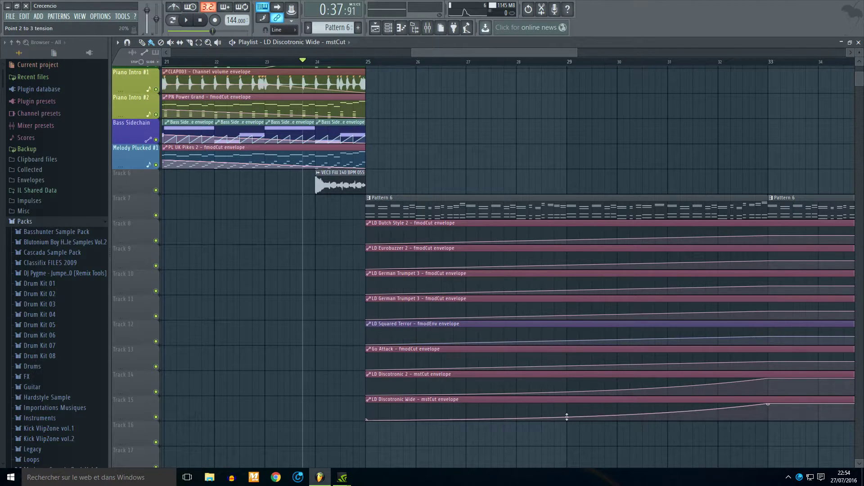
pyautogui.scroll(-5, 567, 417)
pyautogui.scroll(3, 623, 378)
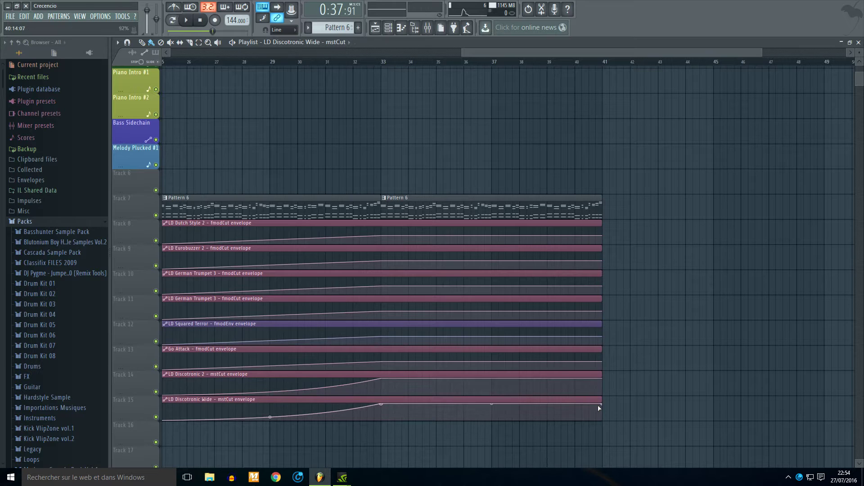
# - Play back the section from bar 25 to check the layered leads with their filter automation
pyautogui.scroll(-4, 601, 401)
pyautogui.press('space')
pyautogui.scroll(5, 566, 293)
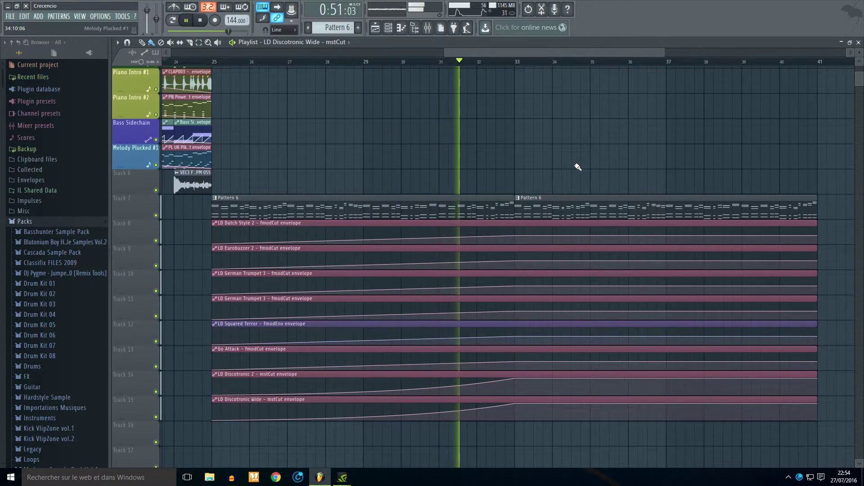
pyautogui.press('space')
# - Copy all Layer #3 notes from Pattern 6 into the empty Pattern 7
pyautogui.doubleClick(579, 207)
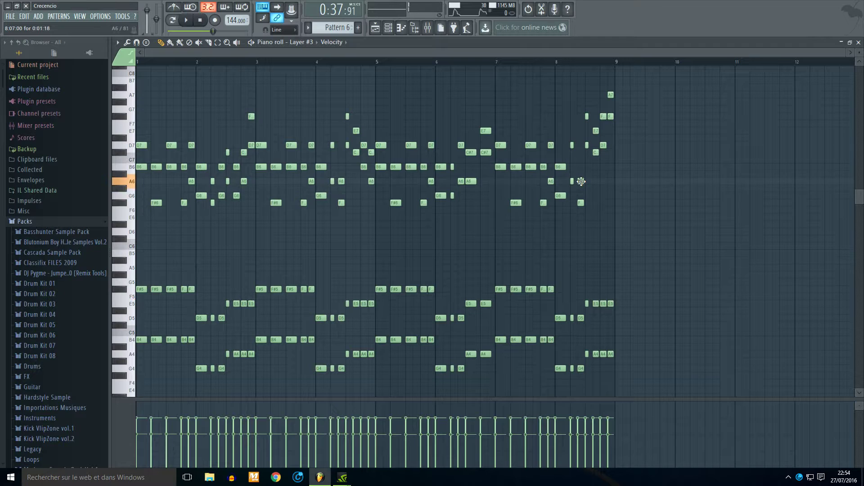
pyautogui.hotkey('ctrl', 'a')
pyautogui.scroll(-6, 627, 212)
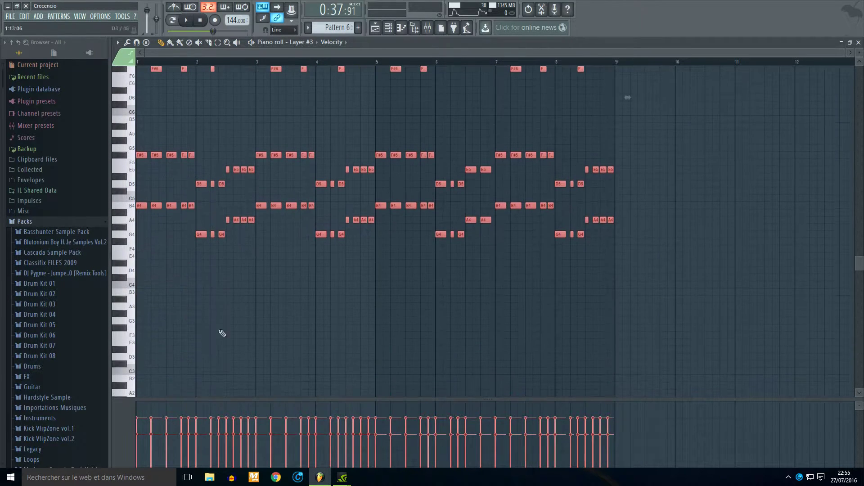
pyautogui.scroll(-1, 342, 30)
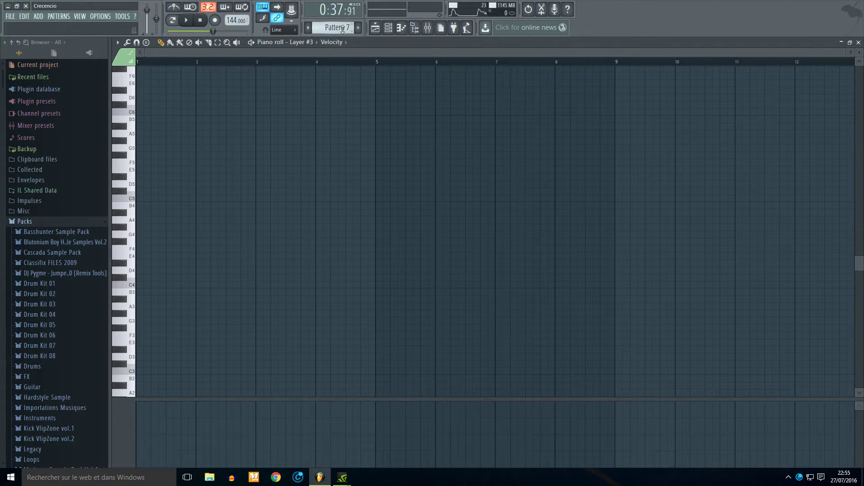
pyautogui.hotkey('ctrl', 'v')
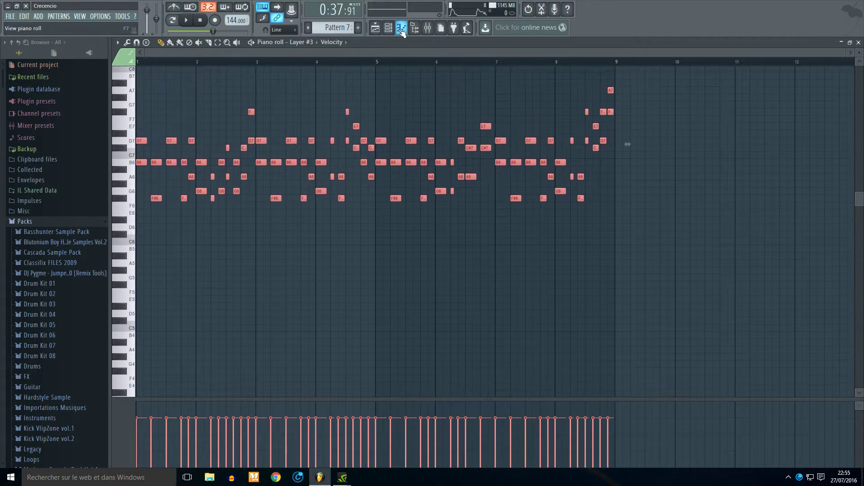
pyautogui.scroll(1, 342, 29)
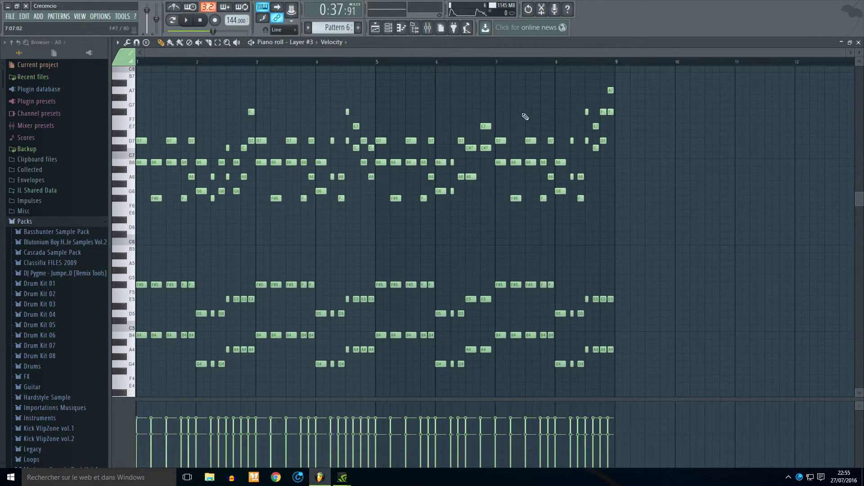
pyautogui.hotkey('ctrl', 'a')
pyautogui.scroll(-4, 153, 228)
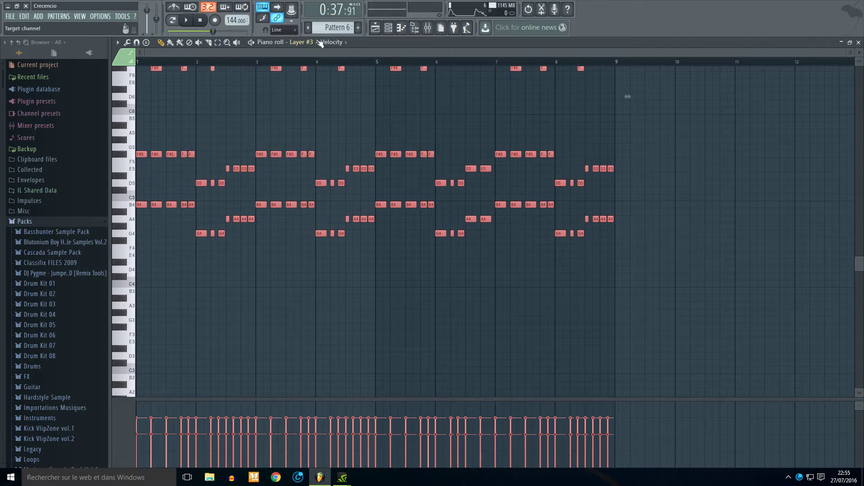
pyautogui.scroll(-1, 324, 30)
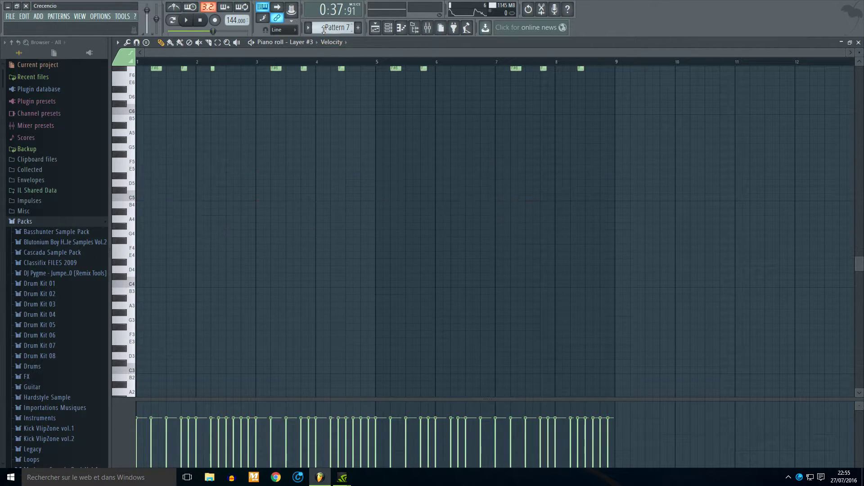
pyautogui.hotkey('ctrl', 'v')
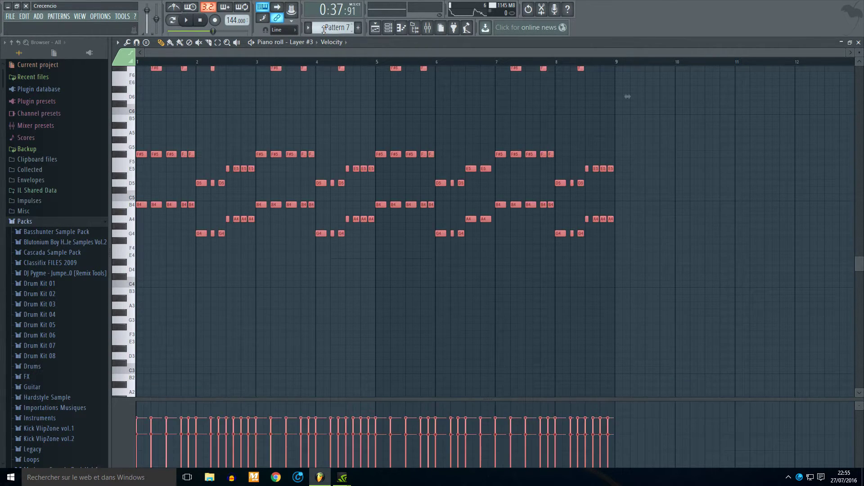
# - Copy all Layer #4 melody notes from Pattern 6 into Pattern 7
pyautogui.click(388, 28)
pyautogui.scroll(1, 344, 27)
pyautogui.scroll(3, 225, 137)
pyautogui.scroll(1, 226, 138)
pyautogui.click(223, 243)
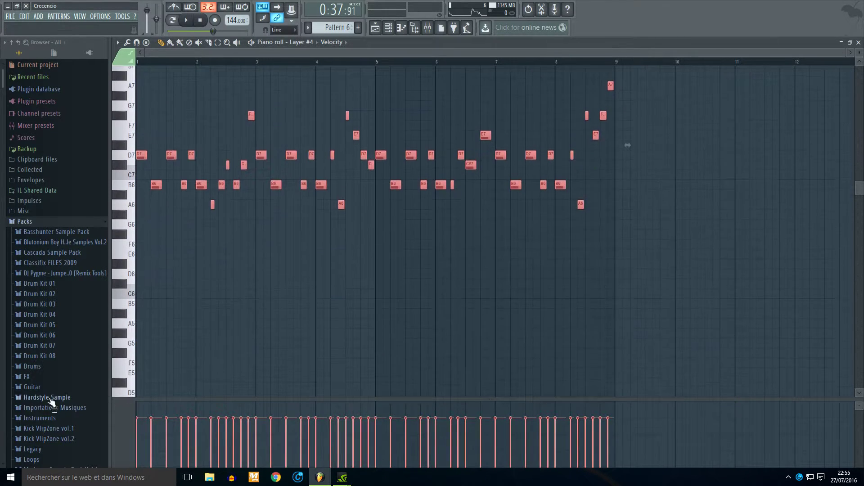
pyautogui.scroll(-1, 340, 29)
pyautogui.hotkey('ctrl', 'v')
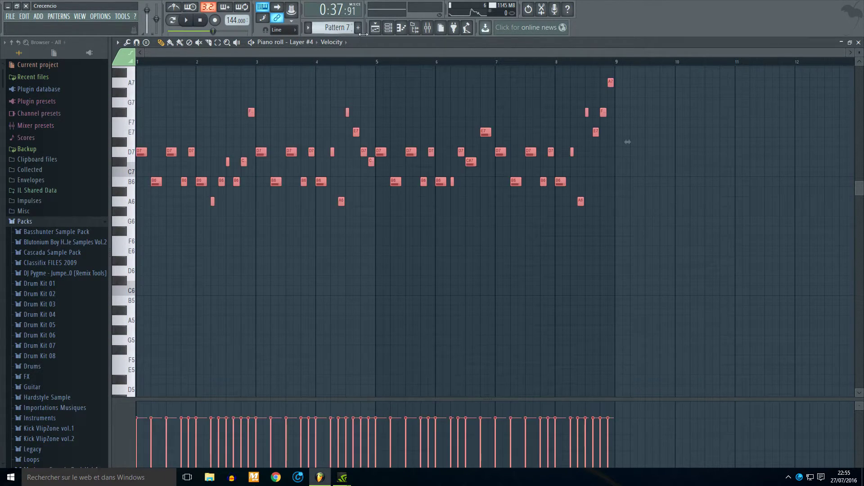
# - In Pattern 6's Layer #3, put a C#7 note halfway through bar 8 and delete the original notes from there on
pyautogui.click(388, 33)
pyautogui.scroll(1, 345, 29)
pyautogui.click(252, 164)
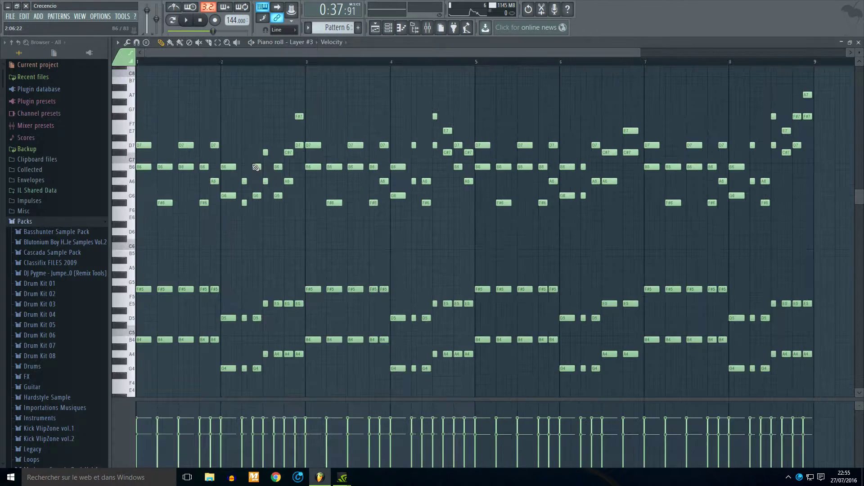
pyautogui.scroll(2, 731, 196)
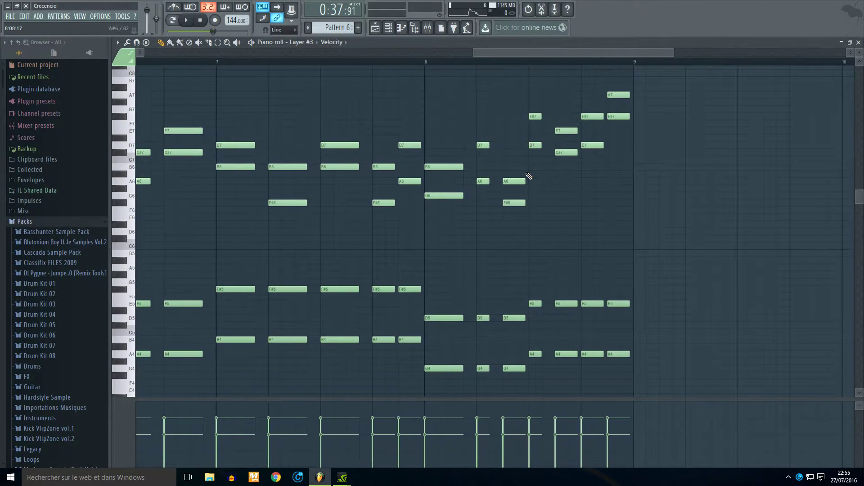
pyautogui.click(480, 160)
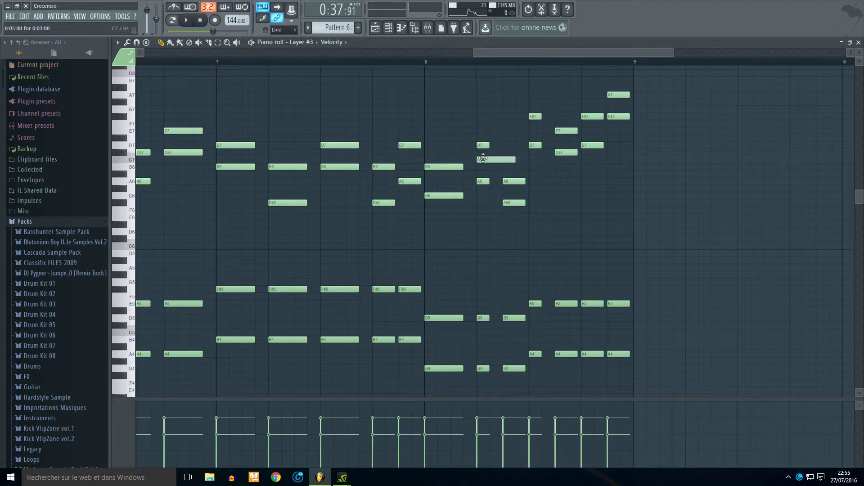
pyautogui.click(530, 153)
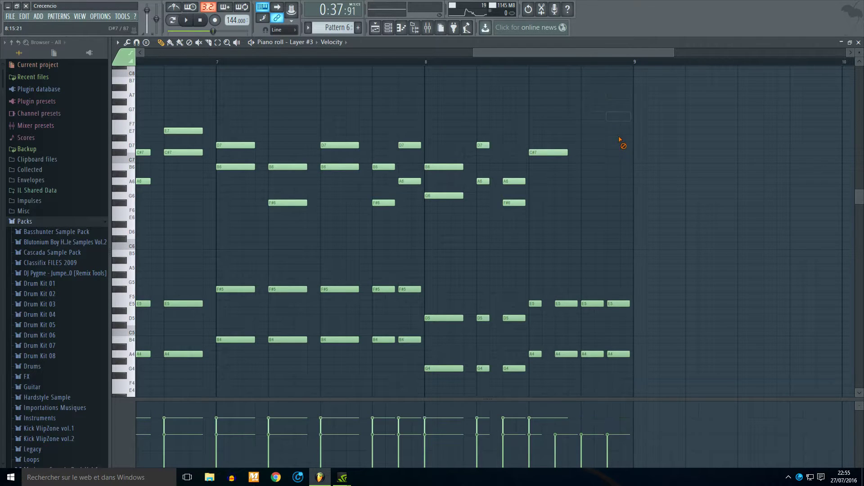
pyautogui.rightClick(566, 354)
pyautogui.rightClick(566, 303)
pyautogui.rightClick(536, 304)
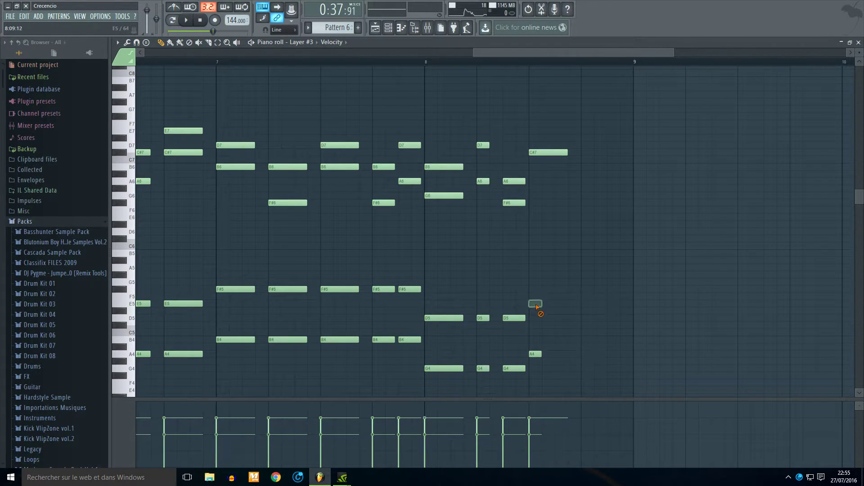
# - Redraw the E5 and A4 notes under the new C#7 and extend all three together toward the end of bar 8
pyautogui.click(527, 10)
pyautogui.rightClick(535, 304)
pyautogui.click(534, 305)
pyautogui.rightClick(535, 354)
pyautogui.click(531, 354)
pyautogui.moveTo(542, 287); pyautogui.dragTo(555, 359)
pyautogui.moveTo(537, 106); pyautogui.dragTo(582, 385)
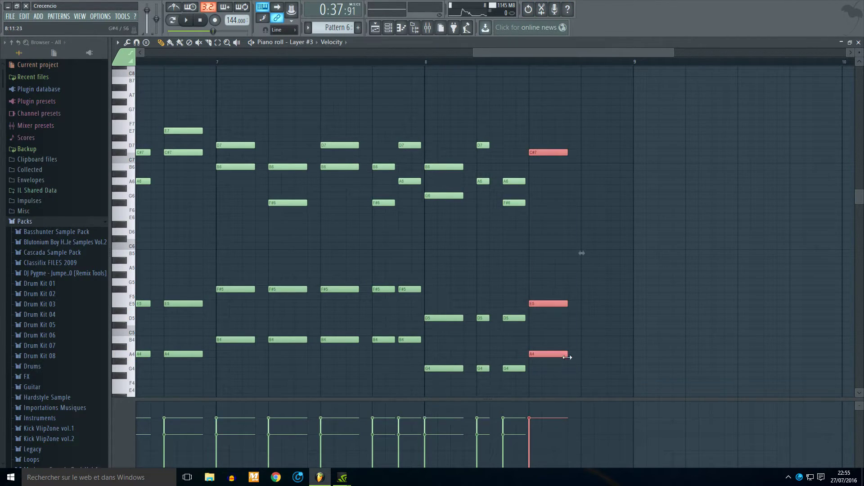
pyautogui.moveTo(568, 354); pyautogui.dragTo(607, 360)
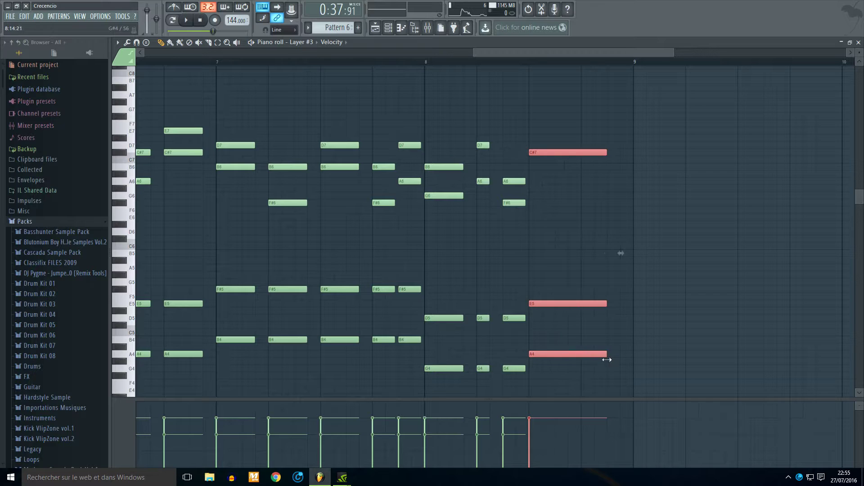
# - Replace the notes in the first half of bar 8 with sustained B6, G6, D5 and G4 notes
pyautogui.rightClick(442, 165)
pyautogui.click(426, 166)
pyautogui.rightClick(517, 181)
pyautogui.click(425, 196)
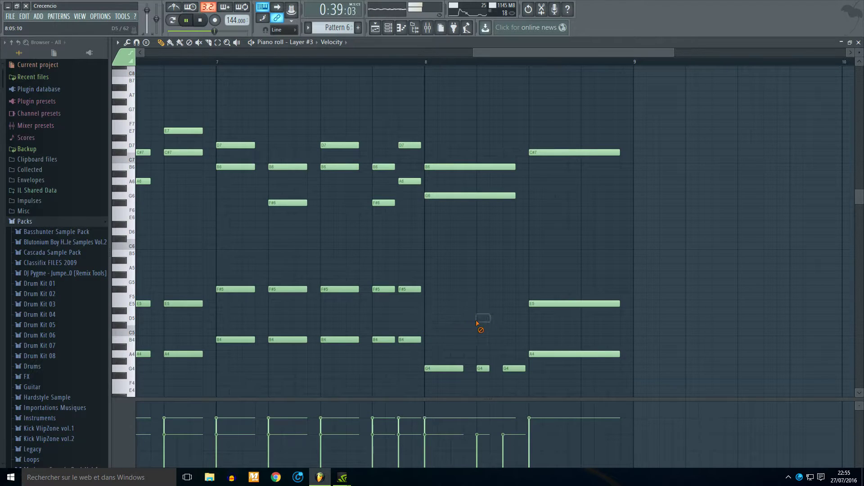
pyautogui.click(428, 319)
pyautogui.rightClick(428, 369)
pyautogui.click(426, 369)
# - Audition the new ending of Layer #3 and add a sustained A6 note below the C#7 in bar 8
pyautogui.click(309, 63)
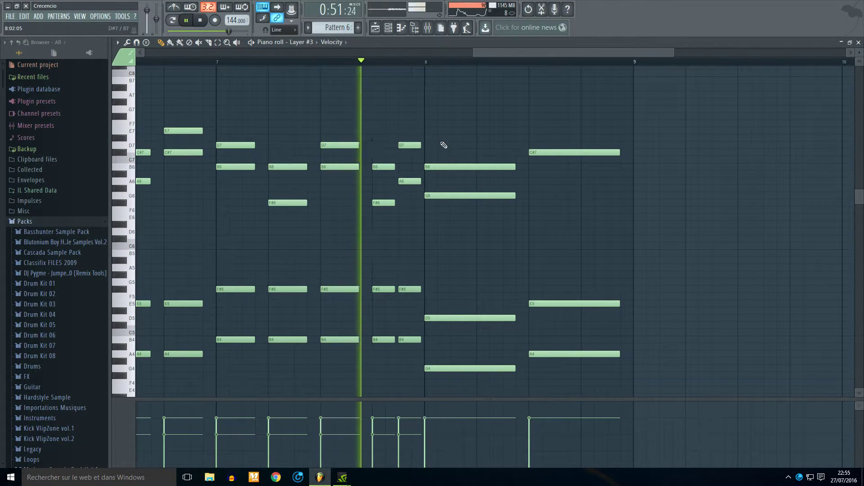
pyautogui.scroll(2, 451, 148)
pyautogui.scroll(-4, 542, 173)
pyautogui.click(377, 62)
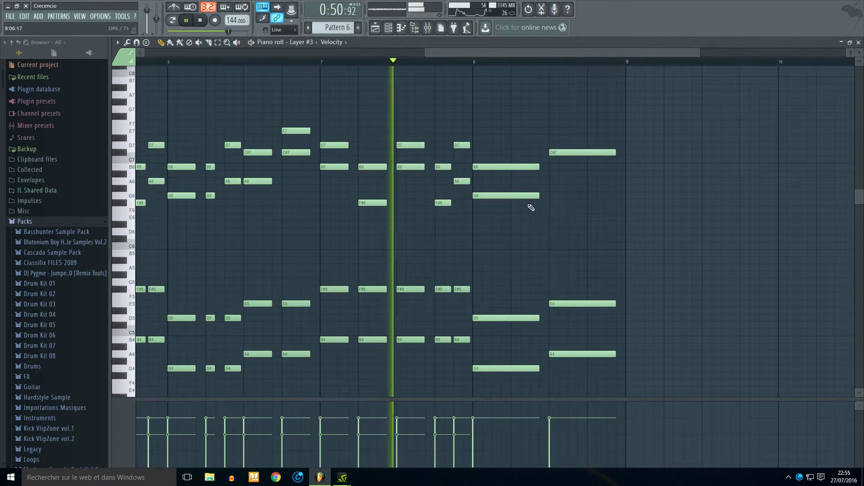
pyautogui.press('space')
pyautogui.click(549, 181)
pyautogui.moveTo(550, 178)
pyautogui.mouseDown()
pyautogui.moveTo(549, 172)
pyautogui.moveTo(549, 183)
pyautogui.mouseUp()
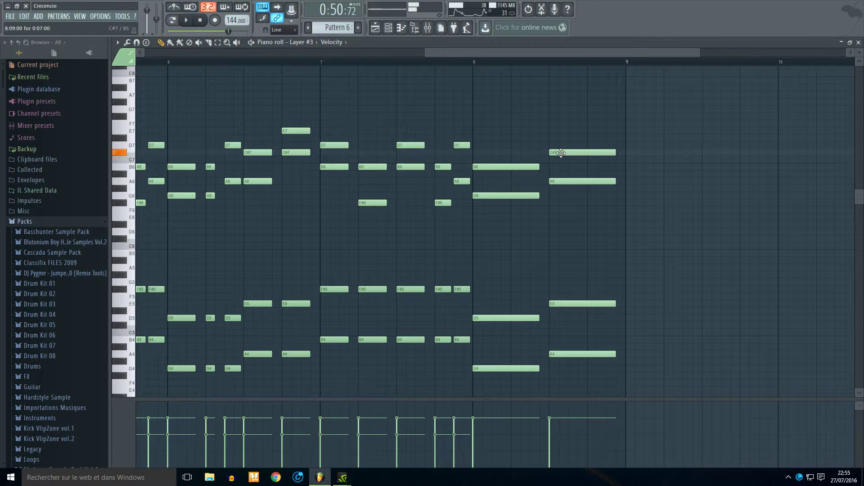
# - Play the end of Pattern 6 with Layer #4 muted to hear the new Layer #3 chords
pyautogui.press('space')
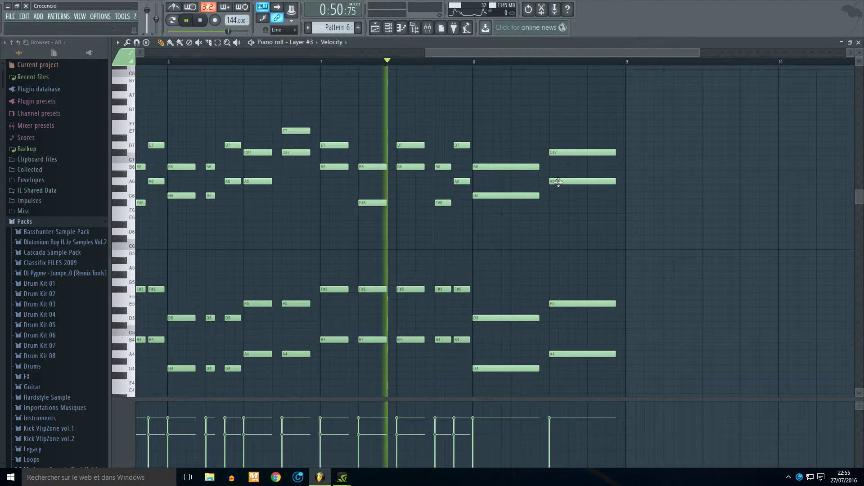
pyautogui.click(388, 27)
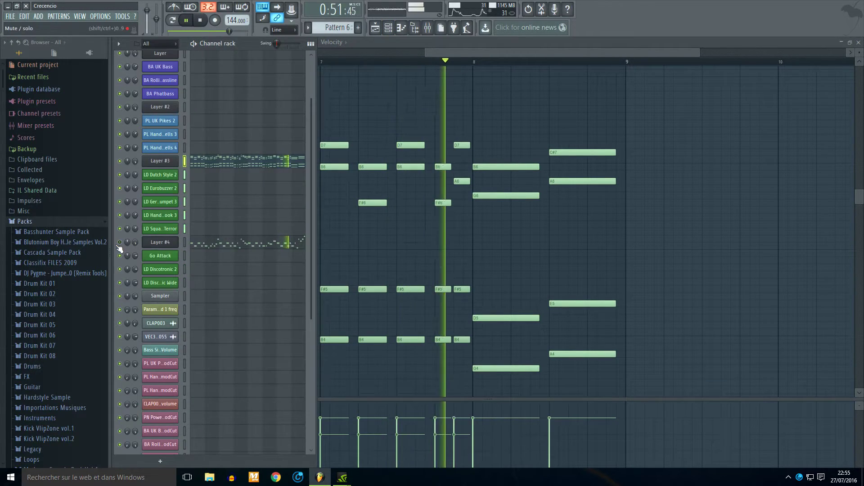
pyautogui.press('space')
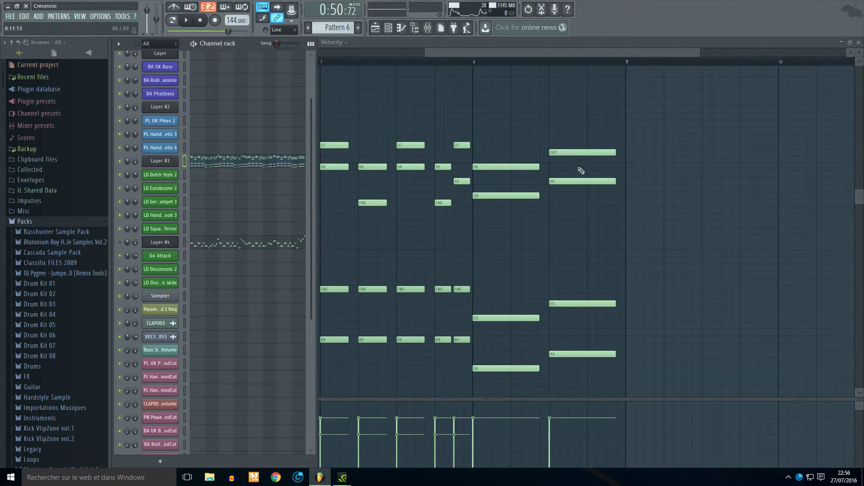
pyautogui.press('F5')
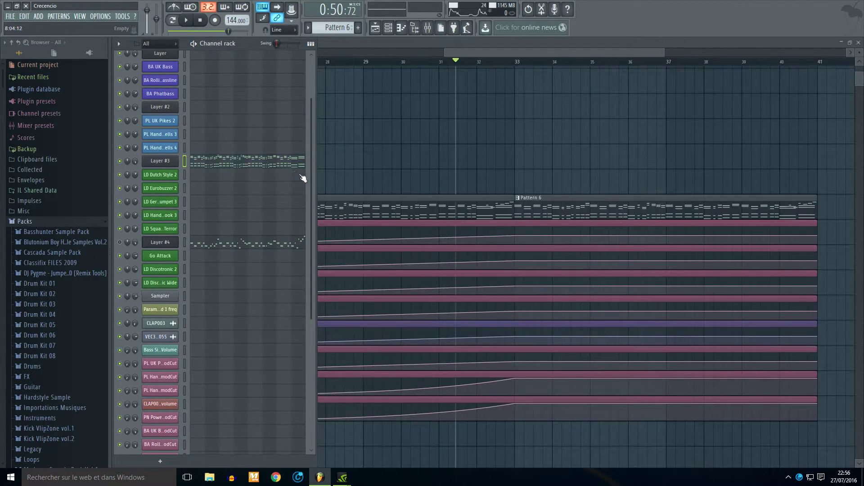
# - Replace the bar 8 notes of Pattern 6's Layer #4 with sustained B6 and C#7 notes, and play back the ending
pyautogui.click(258, 239)
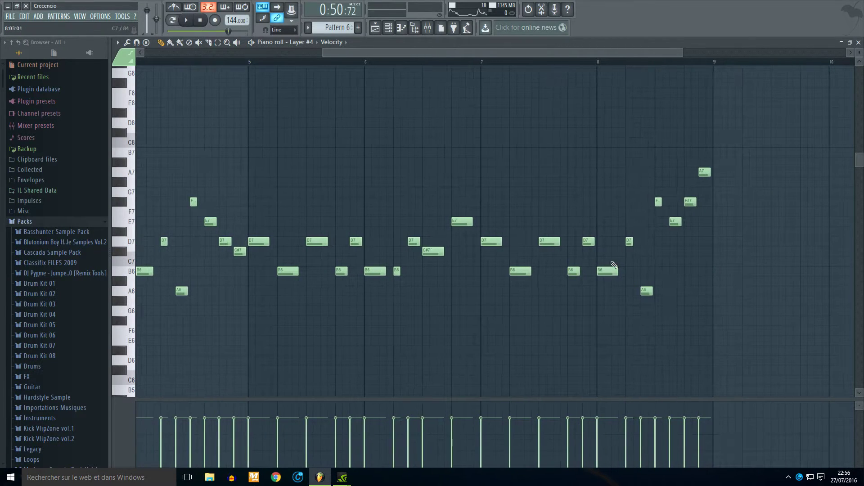
pyautogui.rightClick(615, 265)
pyautogui.click(596, 269)
pyautogui.click(654, 252)
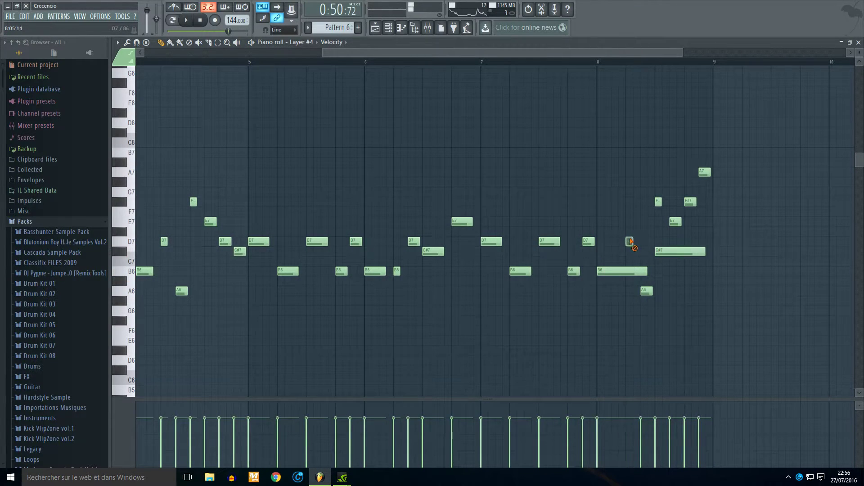
pyautogui.rightClick(656, 204)
pyautogui.rightClick(675, 223)
pyautogui.rightClick(690, 201)
pyautogui.rightClick(704, 172)
pyautogui.press('space')
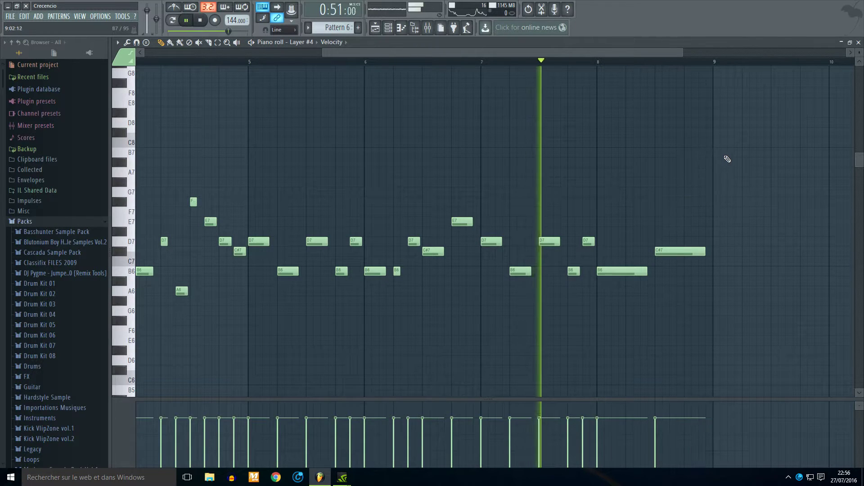
pyautogui.scroll(-3, 726, 162)
pyautogui.scroll(1, 713, 213)
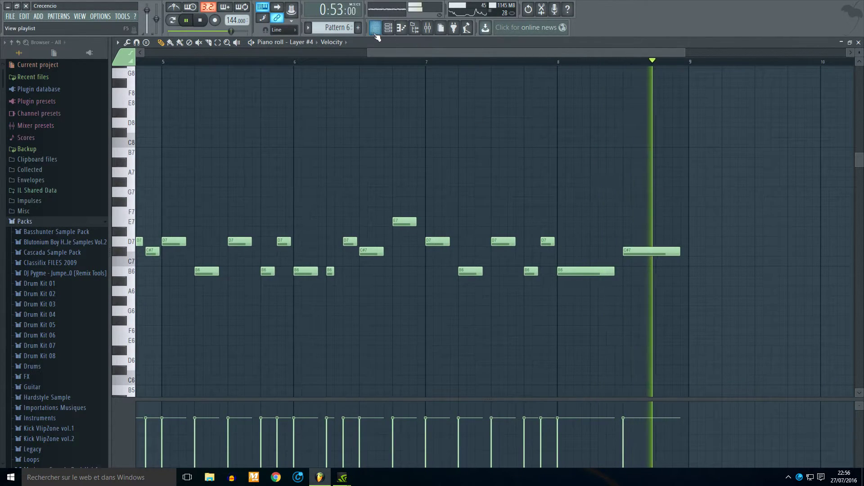
# - Move the Pattern 6 clip at bar 25 to Track 6 and replace the one at bar 33 with Pattern 7 on Track 7
pyautogui.click(375, 27)
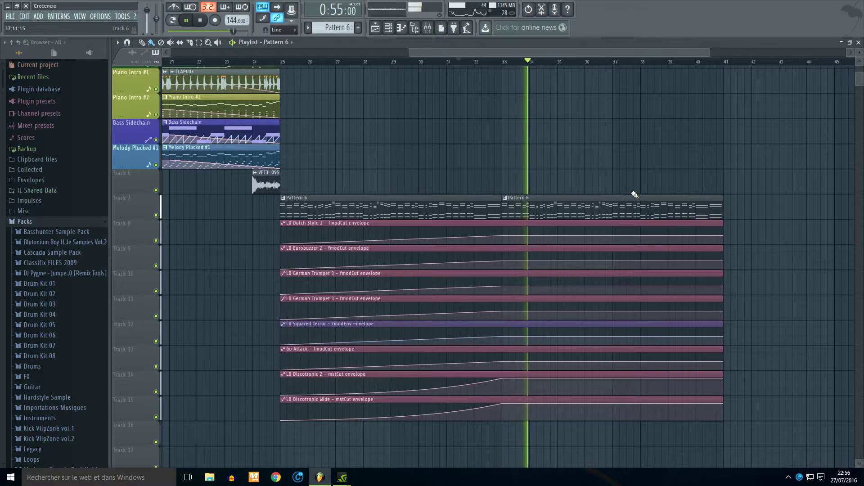
pyautogui.press('space')
pyautogui.rightClick(566, 207)
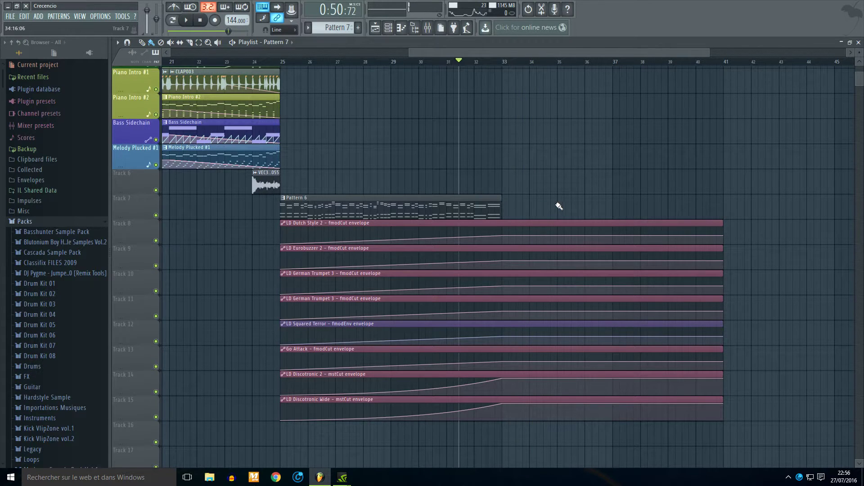
pyautogui.moveTo(432, 205); pyautogui.dragTo(422, 177)
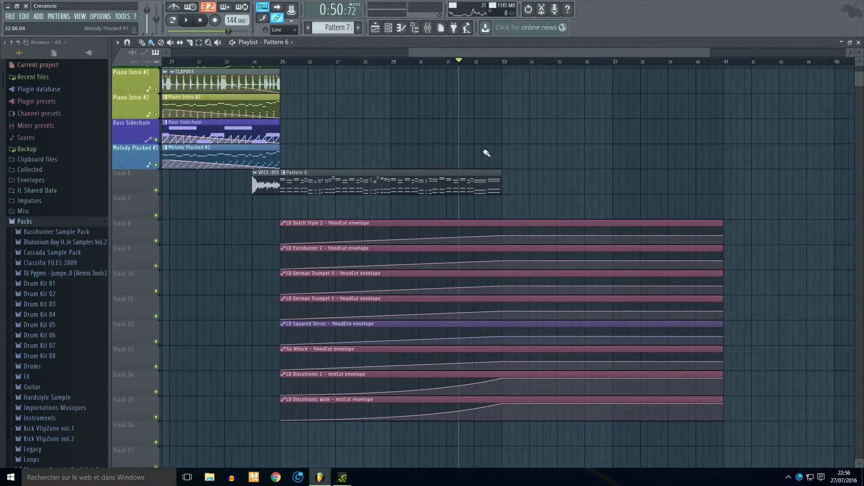
pyautogui.click(538, 205)
pyautogui.moveTo(538, 206); pyautogui.dragTo(525, 206)
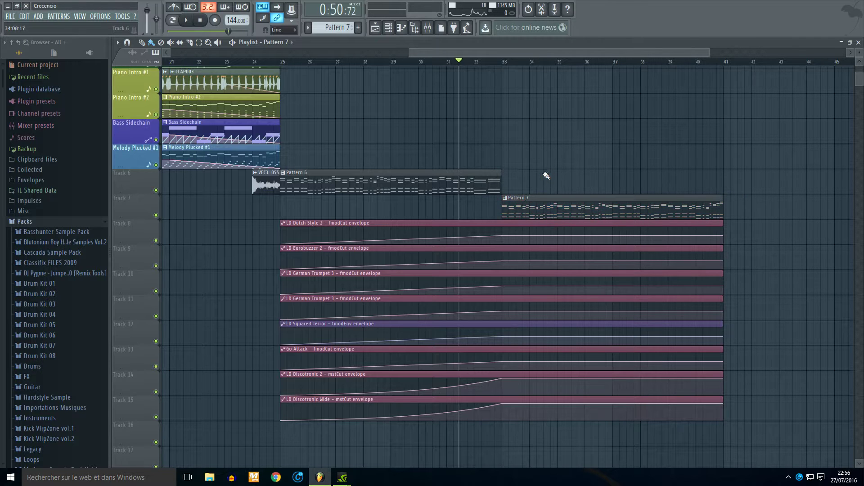
pyautogui.scroll(3, 473, 225)
pyautogui.scroll(-4, 473, 224)
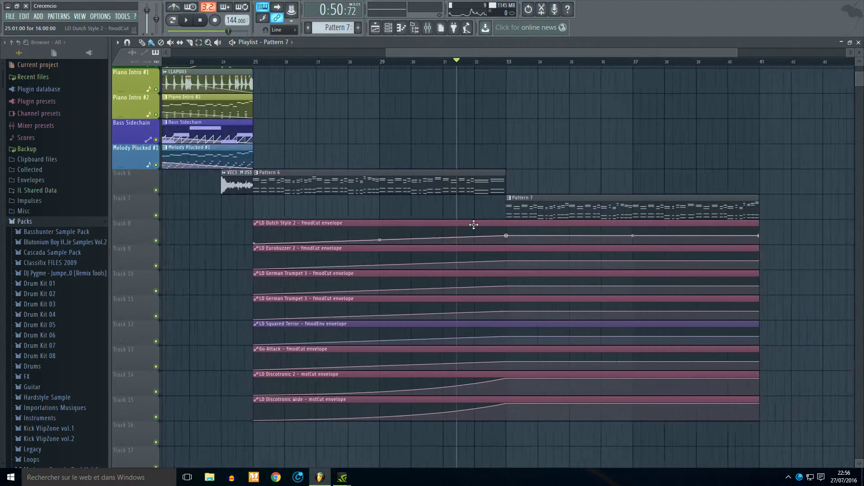
# - Swap the two clips so Pattern 7 starts at bar 25 and Pattern 6 at bar 33, and add Pattern 7 at bar 41
pyautogui.moveTo(515, 207); pyautogui.dragTo(304, 202)
pyautogui.moveTo(342, 183); pyautogui.dragTo(532, 182)
pyautogui.click(702, 212)
pyautogui.scroll(-3, 612, 199)
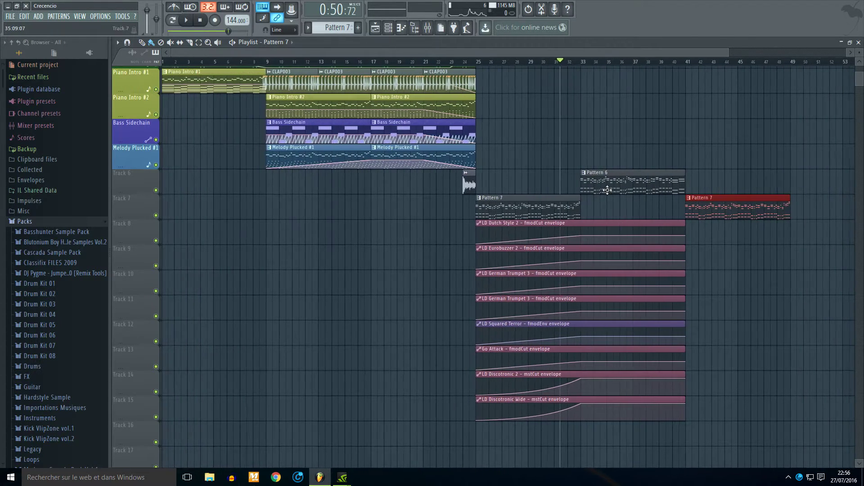
# - Add a point at bar 40 with the pasted 50% value to the LD Dutch Style 2 and LD Eurobuzzer 2 envelopes
pyautogui.scroll(4, 599, 166)
pyautogui.scroll(4, 738, 236)
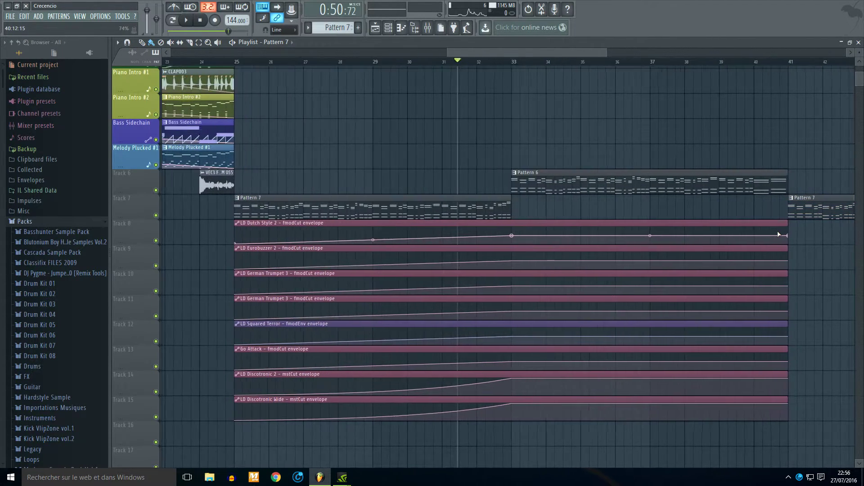
pyautogui.rightClick(741, 236)
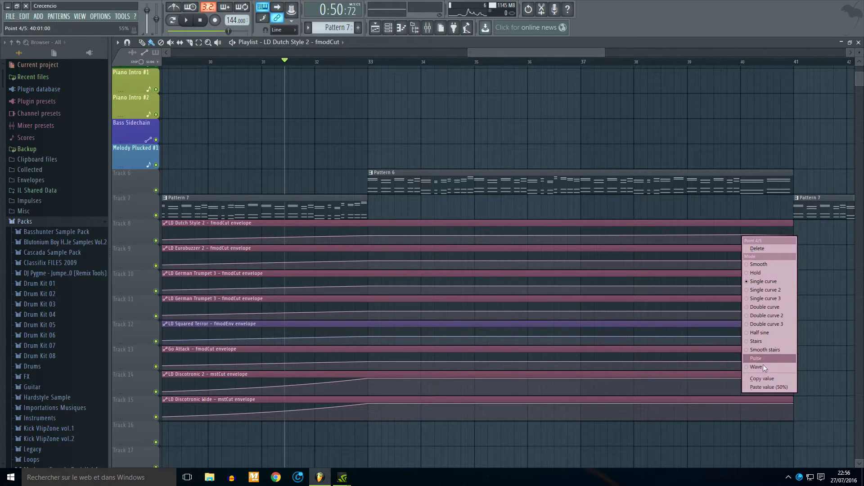
pyautogui.click(766, 388)
pyautogui.rightClick(736, 260)
pyautogui.rightClick(709, 177)
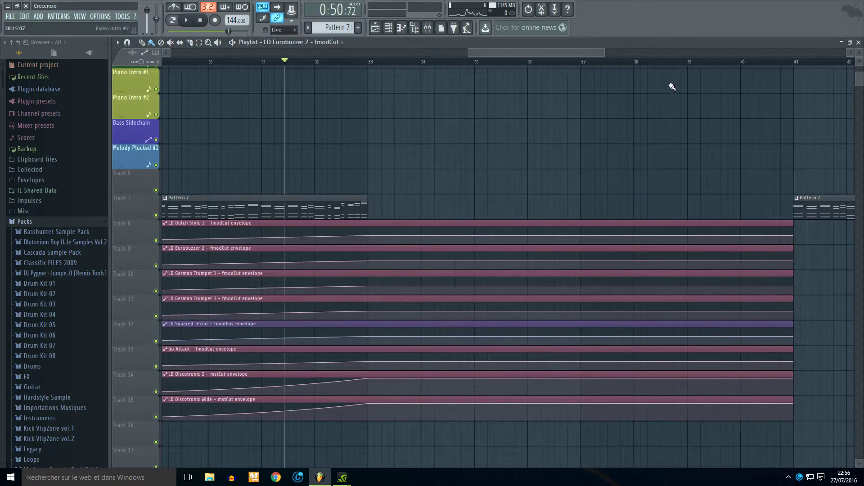
pyautogui.hotkey('ctrl', 'z')
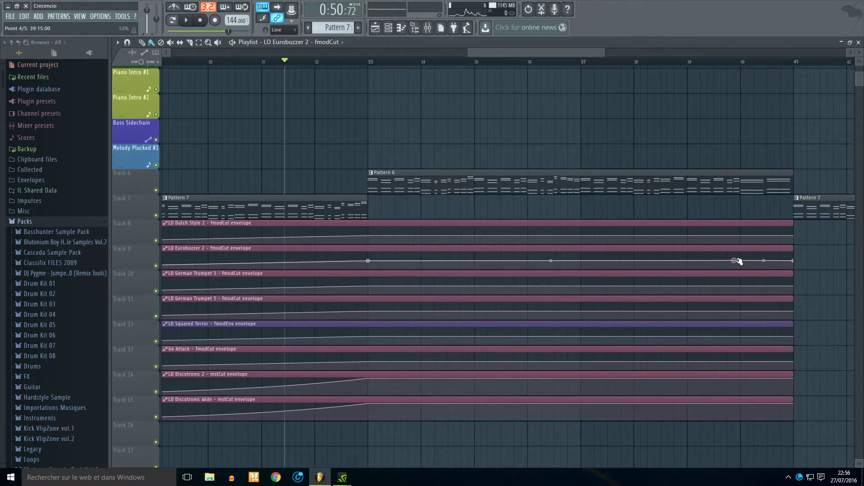
pyautogui.rightClick(737, 261)
pyautogui.click(748, 274)
pyautogui.rightClick(742, 258)
pyautogui.rightClick(742, 258)
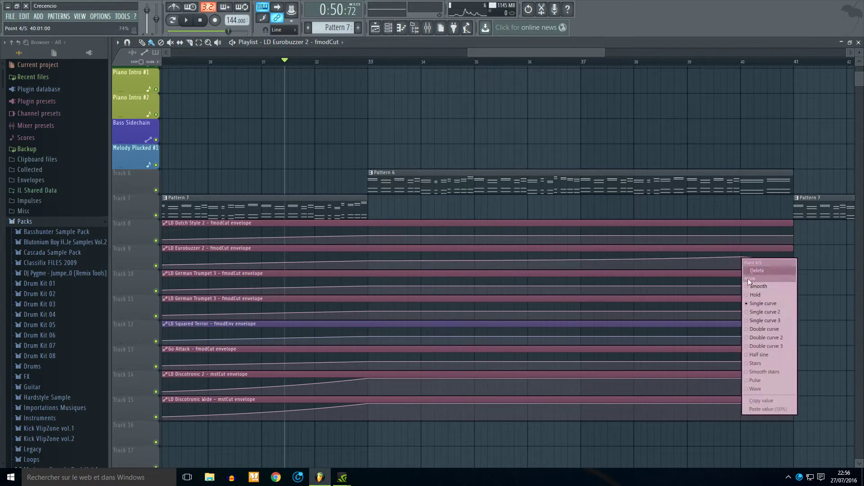
pyautogui.click(765, 409)
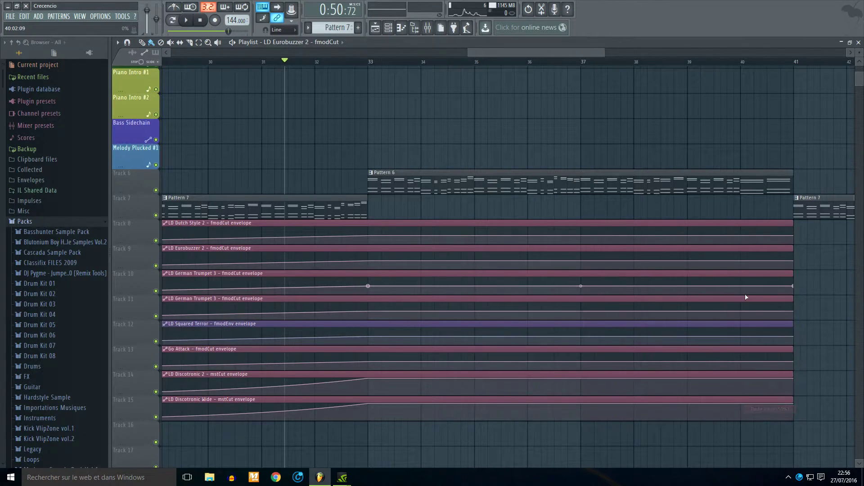
# - Add 50% points at bar 40 to both LD German Trumpet 3 envelopes, LD Squared Terror and Go Attack using the pasted value
pyautogui.rightClick(743, 286)
pyautogui.click(765, 433)
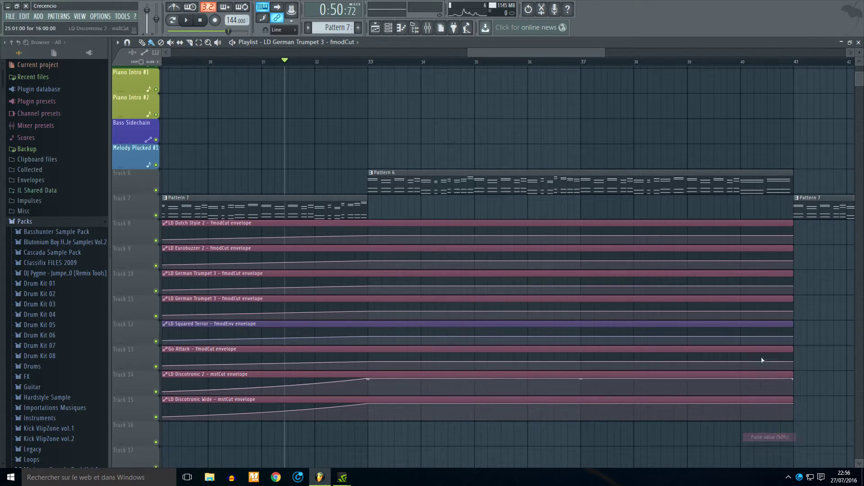
pyautogui.rightClick(746, 311)
pyautogui.click(766, 455)
pyautogui.rightClick(743, 337)
pyautogui.click(765, 455)
pyautogui.rightClick(742, 360)
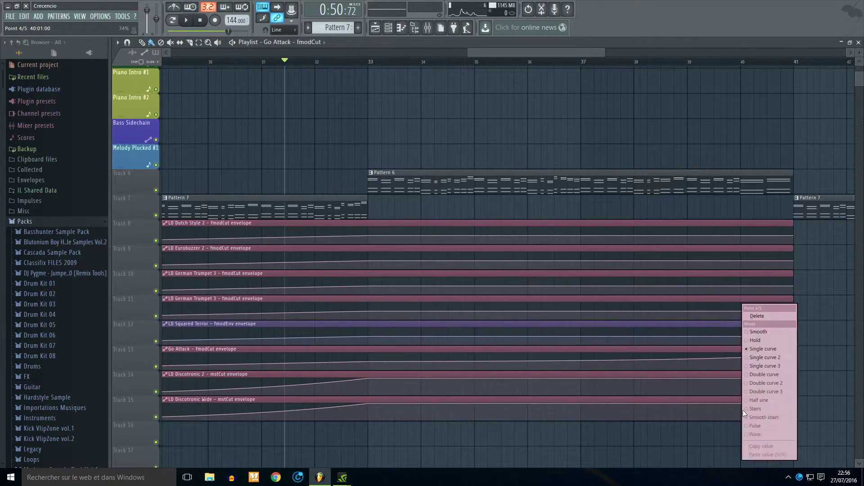
pyautogui.click(765, 455)
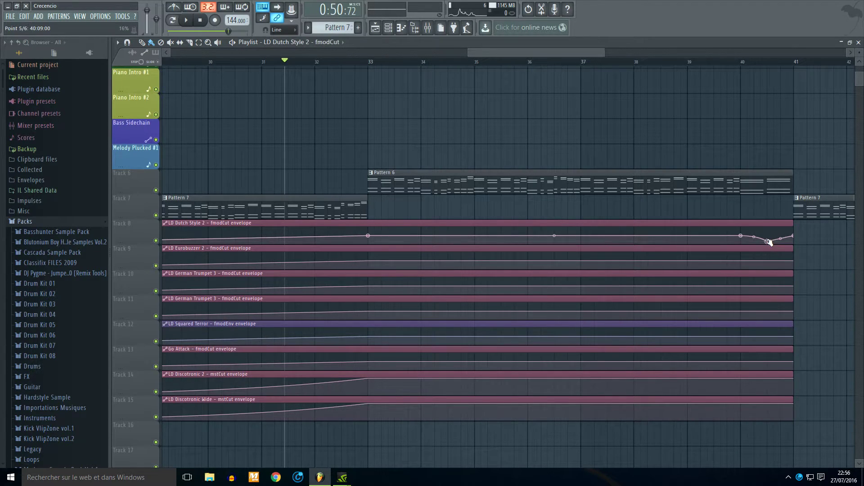
# - Pull a dip midway through bar 40 in the lead envelopes other than LD Squared Terror
pyautogui.rightClick(768, 268)
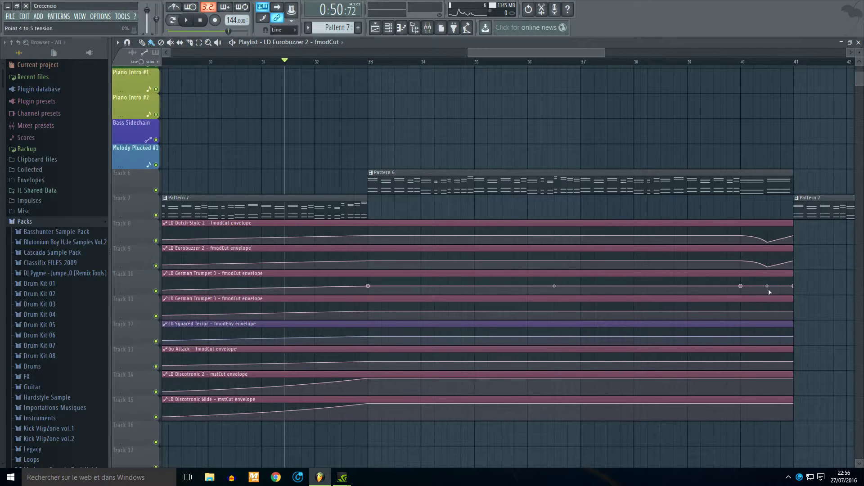
pyautogui.moveTo(767, 286); pyautogui.dragTo(768, 317)
pyautogui.moveTo(767, 362); pyautogui.dragTo(769, 418)
# - Play the dips from about bar 36, and give LD Squared Terror a matching dip with a curved rise into bar 41
pyautogui.press('space')
pyautogui.click(572, 62)
pyautogui.moveTo(574, 53); pyautogui.dragTo(610, 56)
pyautogui.scroll(-2, 698, 187)
pyautogui.scroll(4, 711, 202)
pyautogui.scroll(-2, 693, 171)
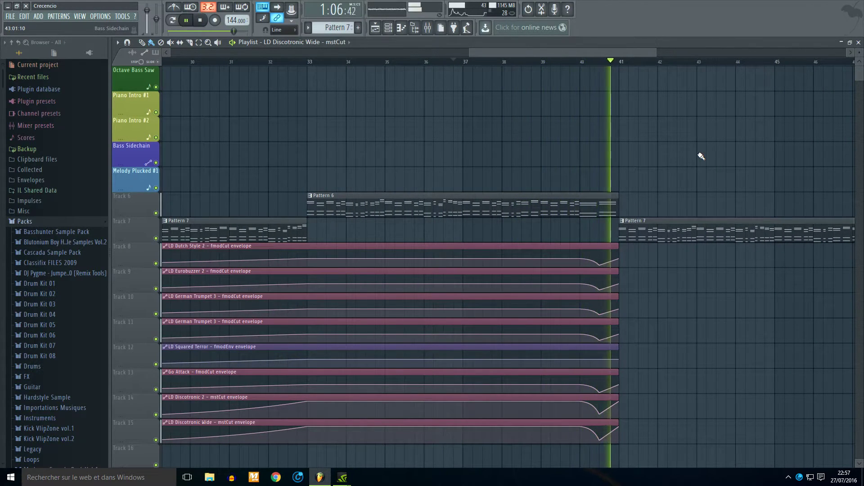
pyautogui.press('space')
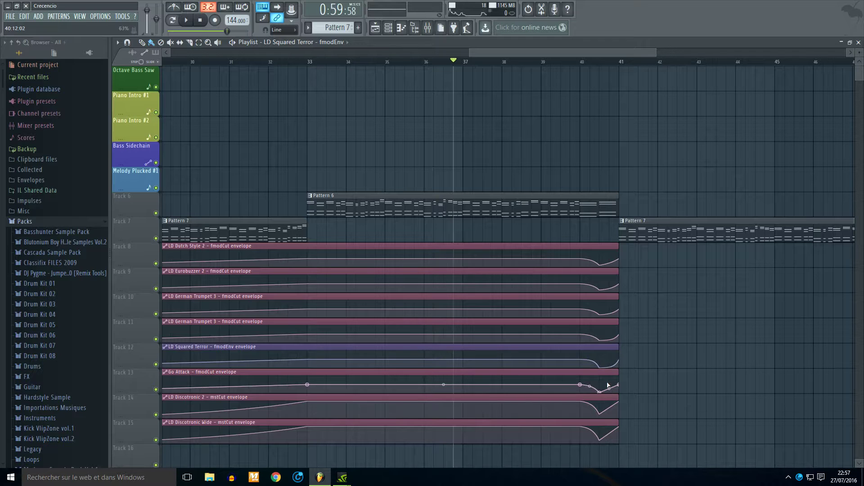
# - Make the bar 40 dips of both Discotronic envelopes shallower and play through the transition into bar 41
pyautogui.press('space')
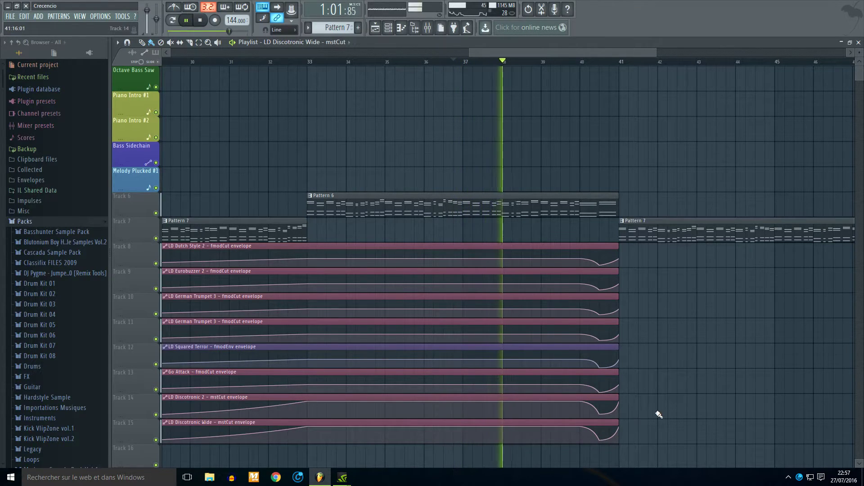
pyautogui.press('space')
pyautogui.press('space')
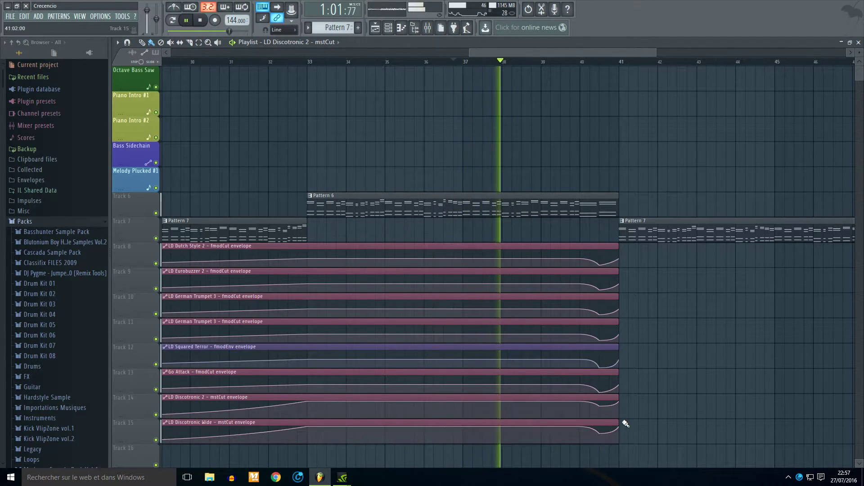
pyautogui.scroll(2, 643, 412)
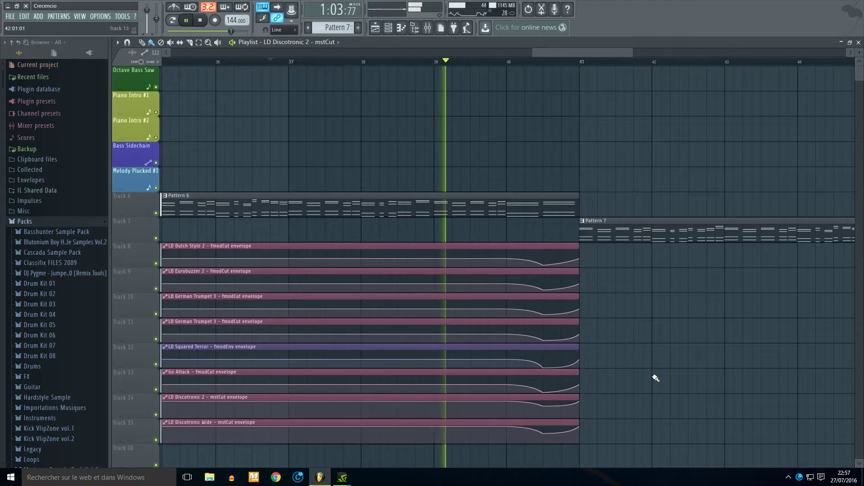
pyautogui.scroll(-3, 720, 370)
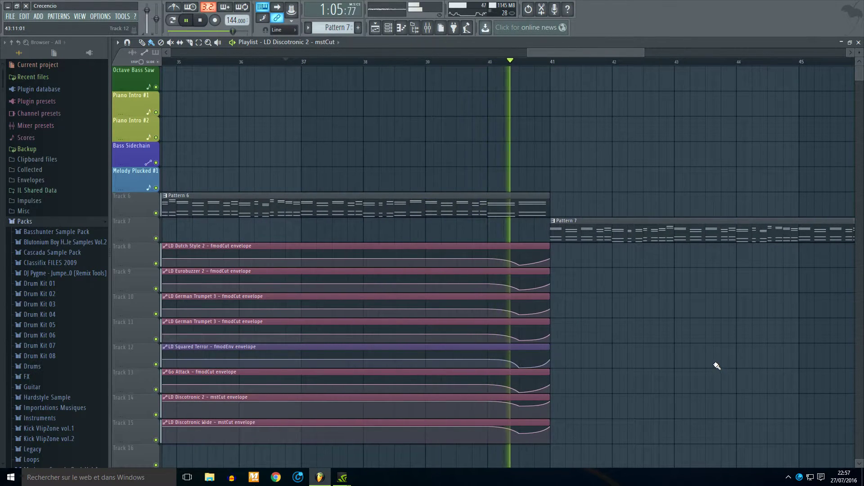
pyautogui.scroll(-2, 662, 356)
pyautogui.scroll(-4, 662, 356)
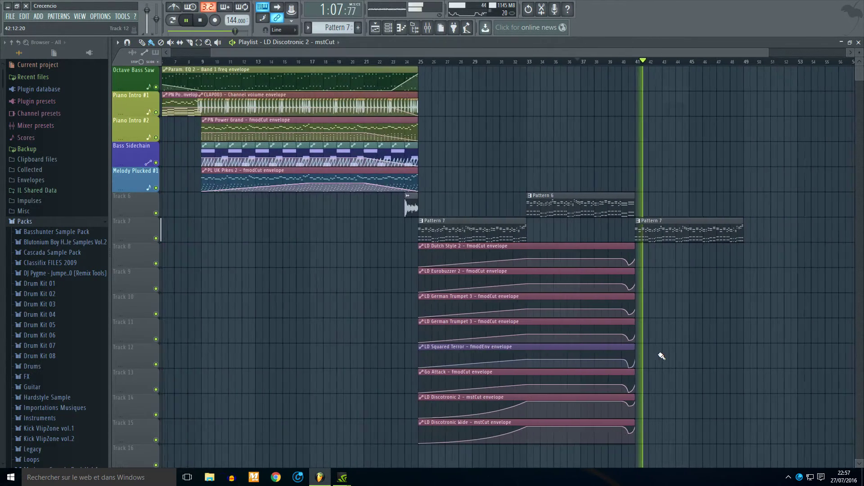
pyautogui.press('space')
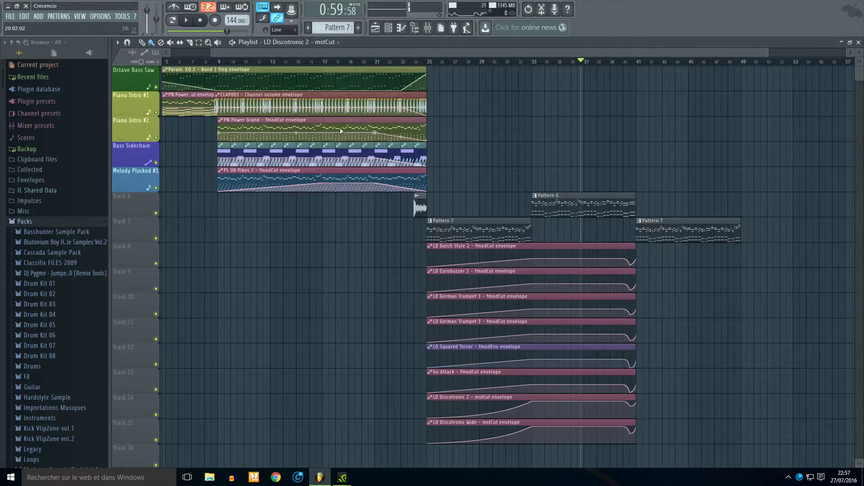
# - Slice all eight lead envelope clips at bar 33 and return to the Paint tool
pyautogui.press('c')
pyautogui.moveTo(531, 436); pyautogui.dragTo(530, 436)
pyautogui.click(151, 44)
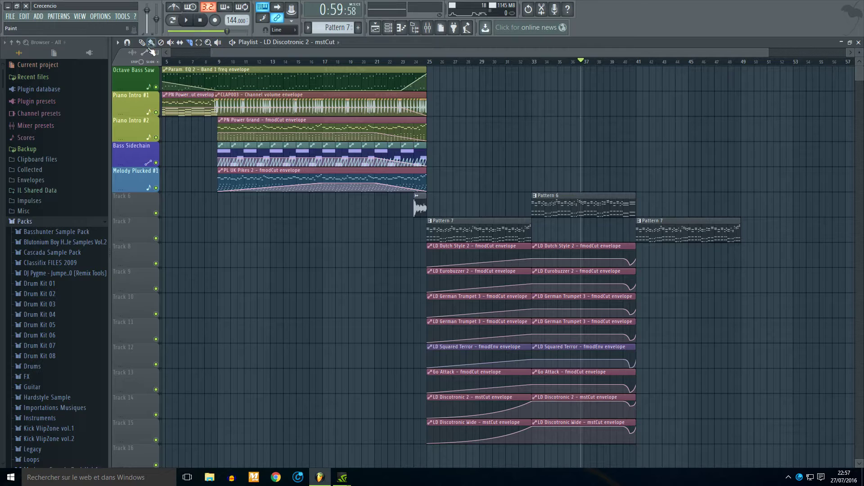
# - Extend the envelope clips that start at bar 33 to bar 57 and place another Pattern 7 clip at bar 49
pyautogui.moveTo(631, 242)
pyautogui.mouseDown()
pyautogui.moveTo(627, 455)
pyautogui.moveTo(703, 245)
pyautogui.moveTo(793, 246)
pyautogui.moveTo(802, 224)
pyautogui.mouseUp()
pyautogui.keyDown('ctrl'); pyautogui.click(780, 224); pyautogui.keyUp('ctrl')
pyautogui.click(735, 230)
pyautogui.click(747, 229)
pyautogui.moveTo(803, 261); pyautogui.dragTo(793, 427)
pyautogui.moveTo(792, 246); pyautogui.dragTo(844, 248)
pyautogui.click(806, 185)
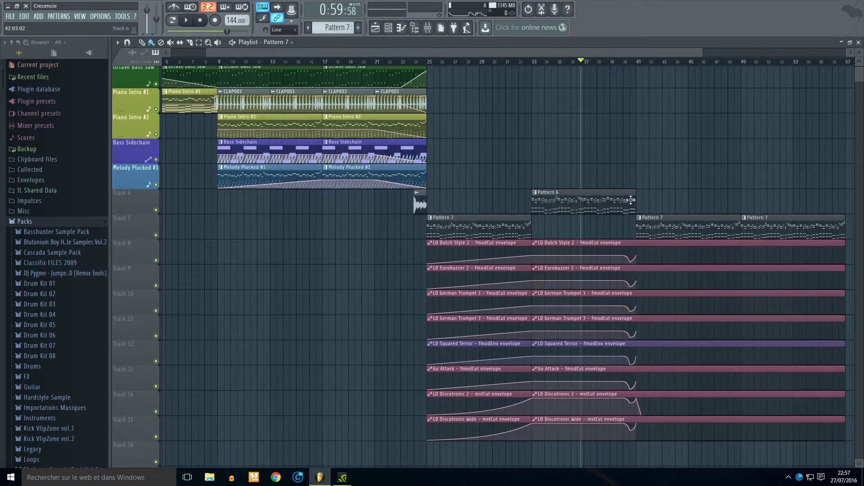
# - Set the playback position to bar 25 and replace the Pattern 7 clip at bar 49 with Pattern 6 on Track 6
pyautogui.click(428, 63)
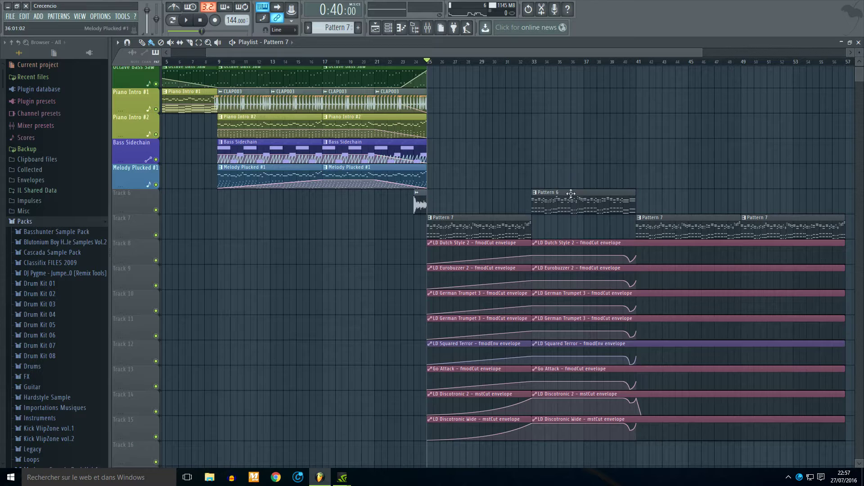
pyautogui.scroll(2, 755, 262)
pyautogui.scroll(-3, 735, 264)
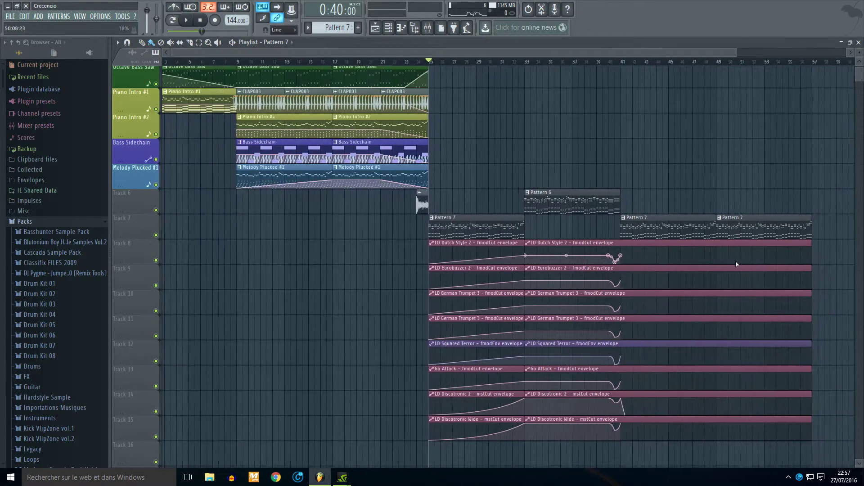
pyautogui.scroll(1, 835, 290)
pyautogui.rightClick(672, 224)
pyautogui.click(672, 205)
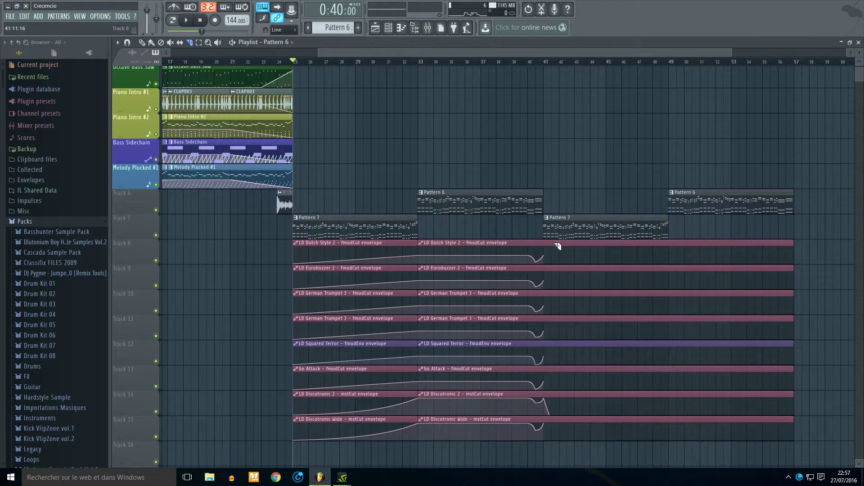
# - Add 50% points at bar 49 to the LD Dutch Style 2, LD Eurobuzzer 2 and first LD German Trumpet 3 envelopes
pyautogui.scroll(2, 663, 259)
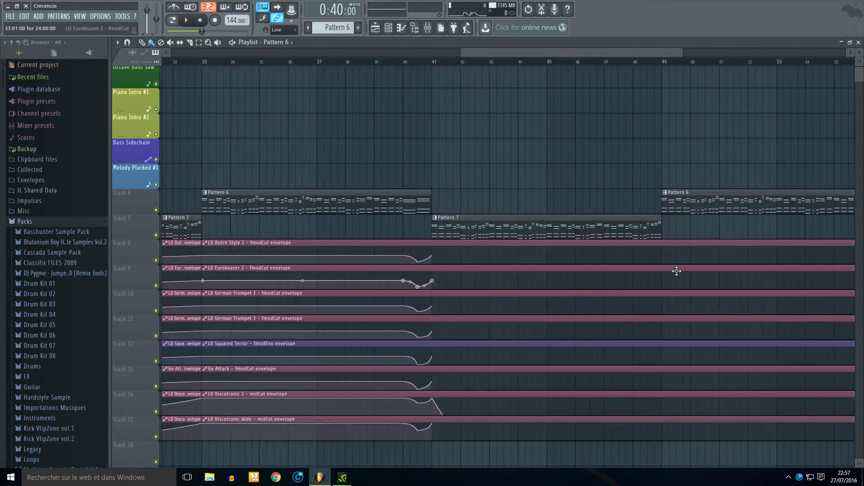
pyautogui.click(662, 258)
pyautogui.rightClick(662, 258)
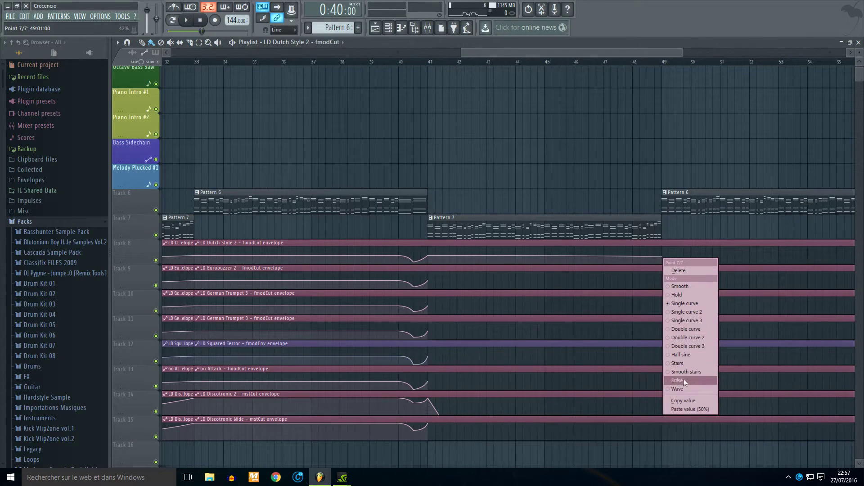
pyautogui.click(697, 410)
pyautogui.click(662, 279)
pyautogui.rightClick(662, 278)
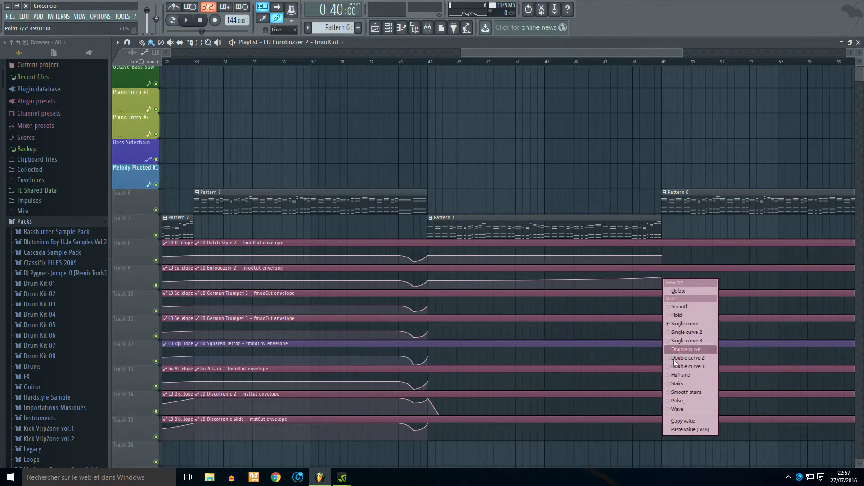
pyautogui.click(687, 429)
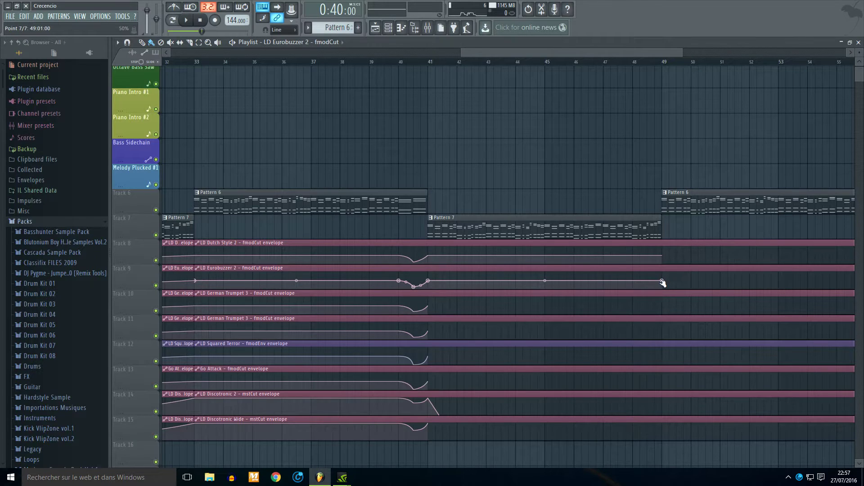
pyautogui.click(663, 307)
pyautogui.rightClick(662, 308)
pyautogui.click(699, 454)
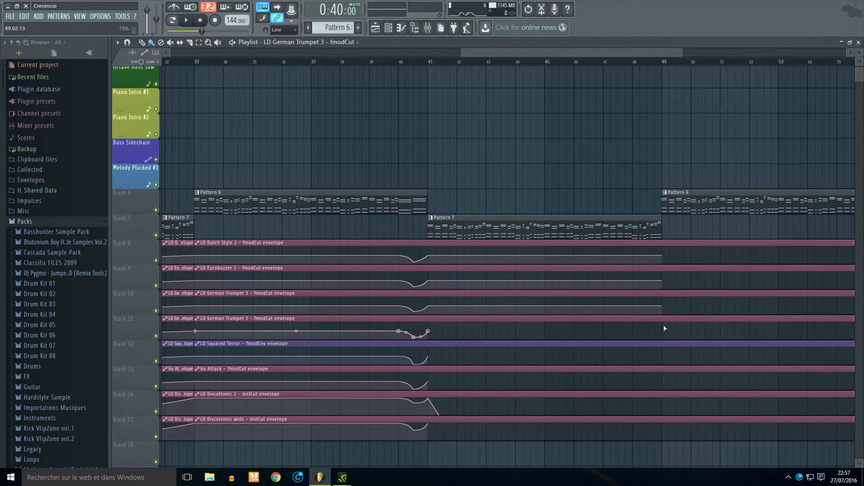
# - Add 50% points at bar 49 to the second LD German Trumpet 3, LD Squared Terror and Go Attack envelopes
pyautogui.click(663, 324)
pyautogui.rightClick(663, 324)
pyautogui.click(692, 454)
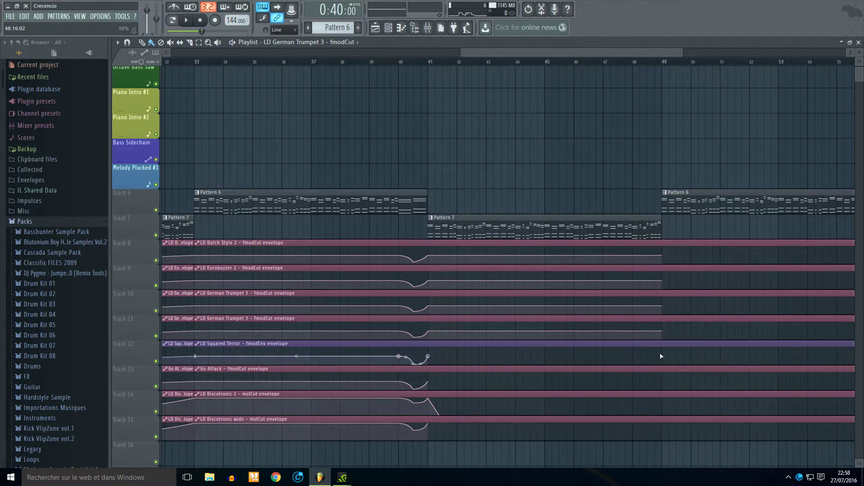
pyautogui.click(661, 356)
pyautogui.rightClick(662, 355)
pyautogui.click(685, 453)
pyautogui.click(662, 381)
pyautogui.rightClick(661, 381)
pyautogui.click(686, 453)
# - Add a bar 49 point at maximum to the LD Discotronic 2 envelope and delete its stray low point just after bar 41
pyautogui.rightClick(661, 405)
pyautogui.rightClick(661, 406)
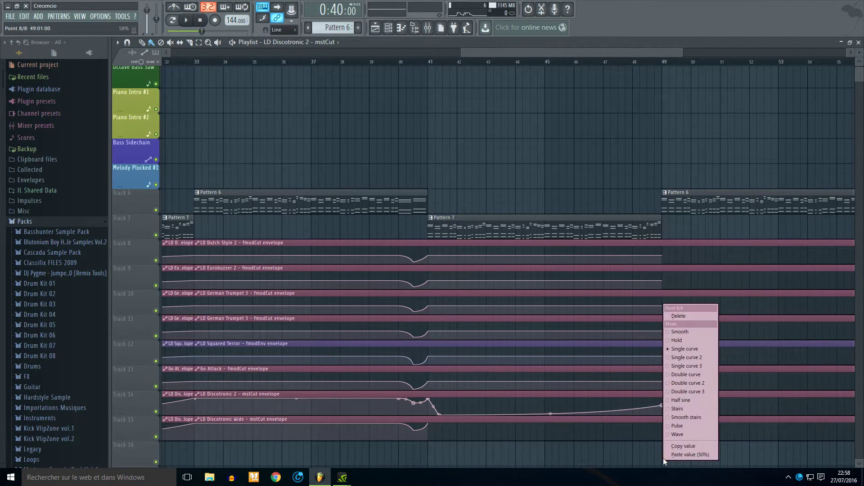
pyautogui.rightClick(644, 475)
pyautogui.click(607, 441)
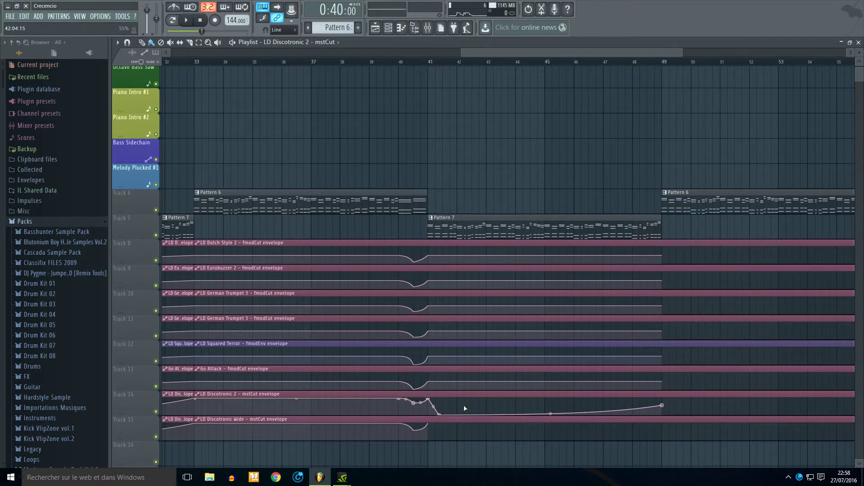
pyautogui.rightClick(443, 414)
pyautogui.click(446, 318)
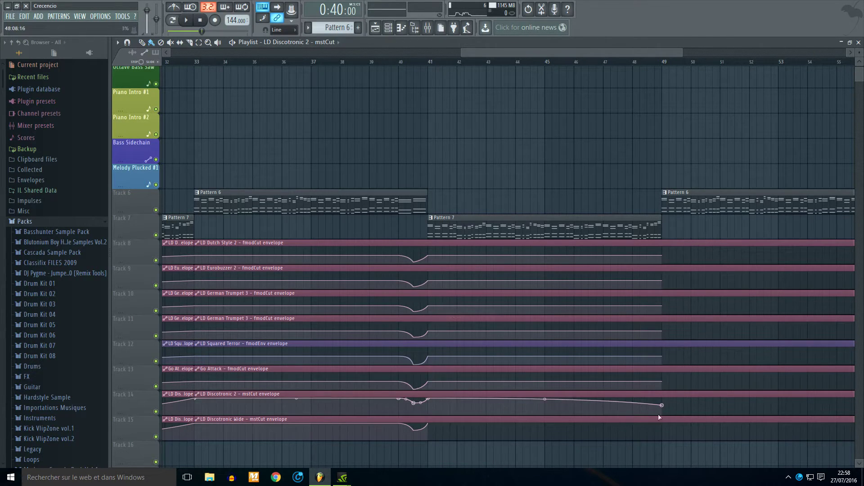
pyautogui.moveTo(663, 406); pyautogui.dragTo(662, 386)
# - Add a point at bar 49 to the LD Discotronic Wide envelope and raise it to 100%
pyautogui.rightClick(661, 429)
pyautogui.moveTo(661, 429); pyautogui.dragTo(663, 417)
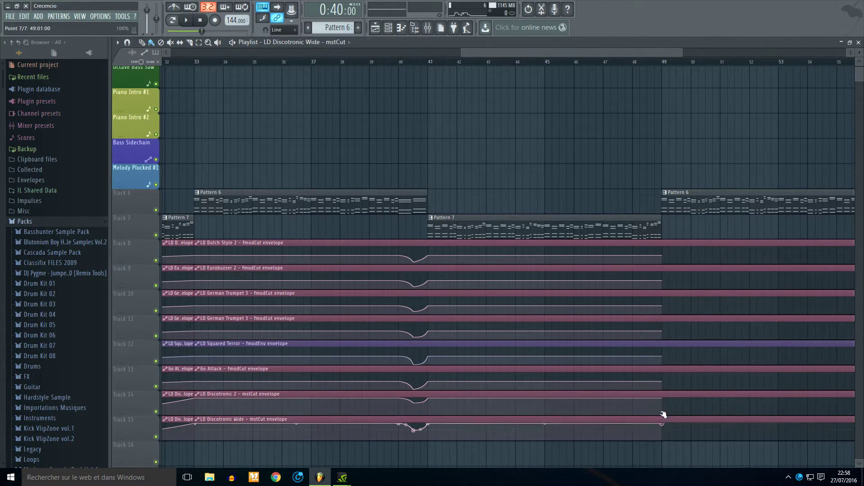
pyautogui.scroll(-2, 661, 405)
pyautogui.scroll(-4, 662, 407)
pyautogui.scroll(3, 801, 320)
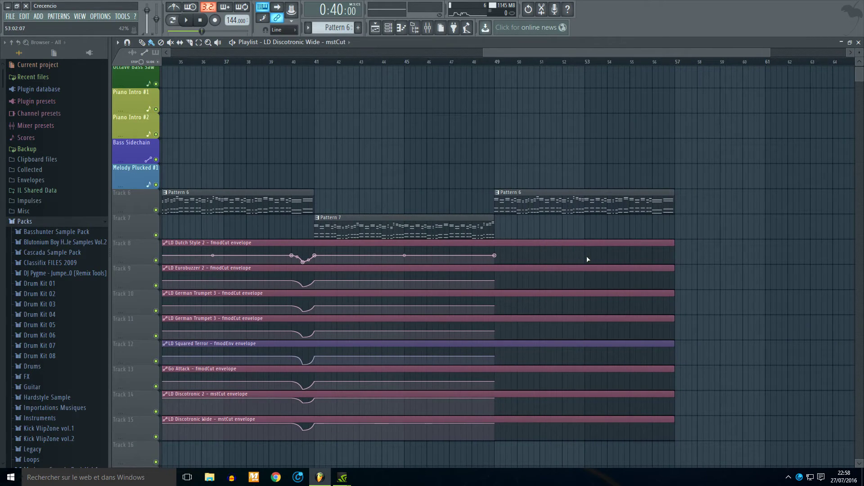
# - Add 50% points at bar 53 and low end points at bar 57 to the LD Dutch Style 2 and LD Eurobuzzer 2 envelopes
pyautogui.scroll(2, 585, 258)
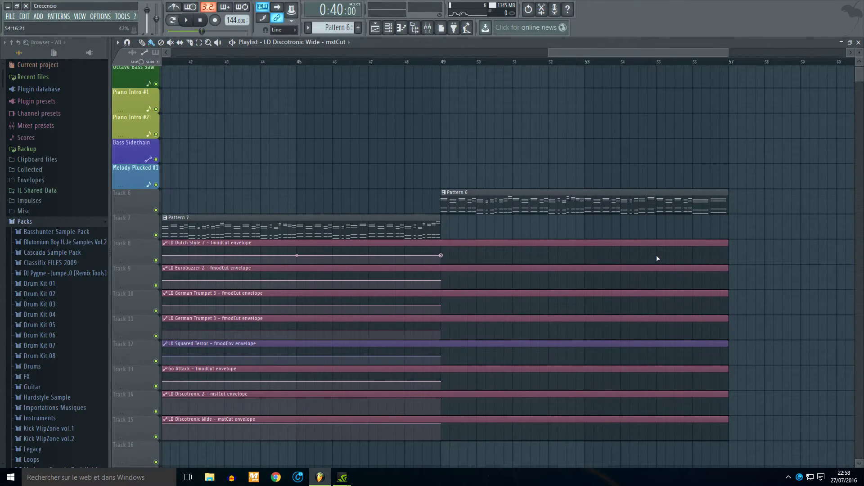
pyautogui.rightClick(585, 253)
pyautogui.rightClick(586, 253)
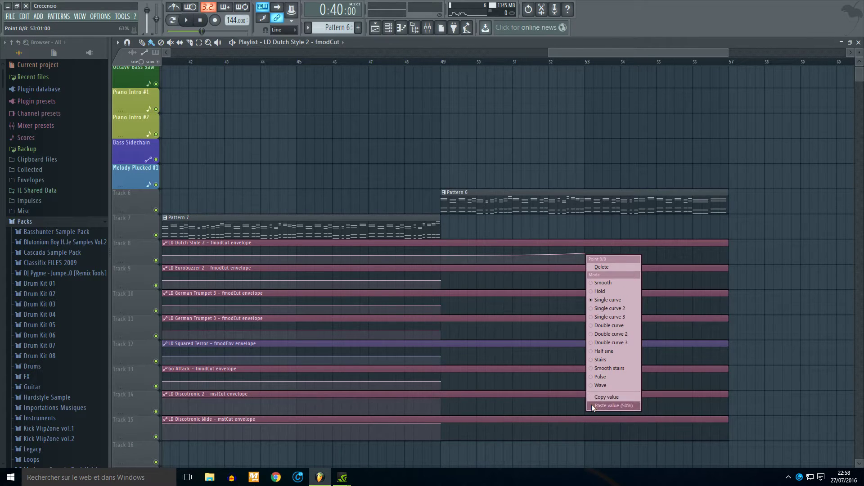
pyautogui.click(593, 405)
pyautogui.rightClick(585, 280)
pyautogui.rightClick(585, 280)
pyautogui.click(613, 435)
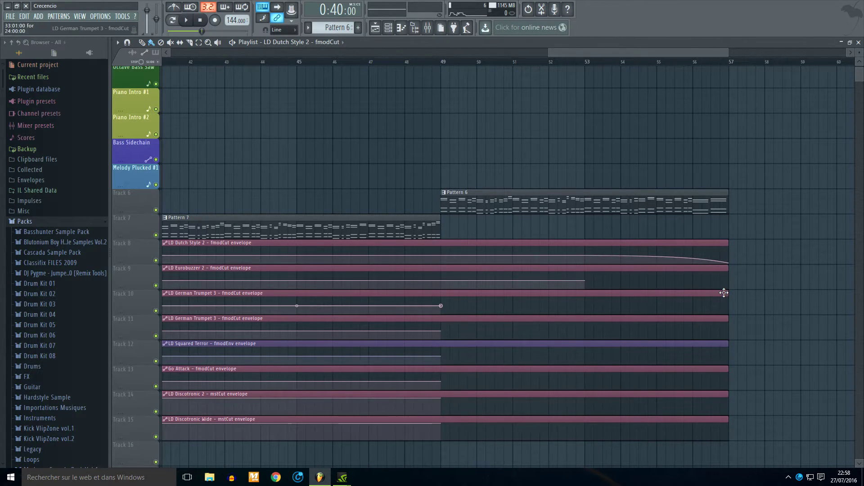
pyautogui.moveTo(728, 290); pyautogui.dragTo(730, 285)
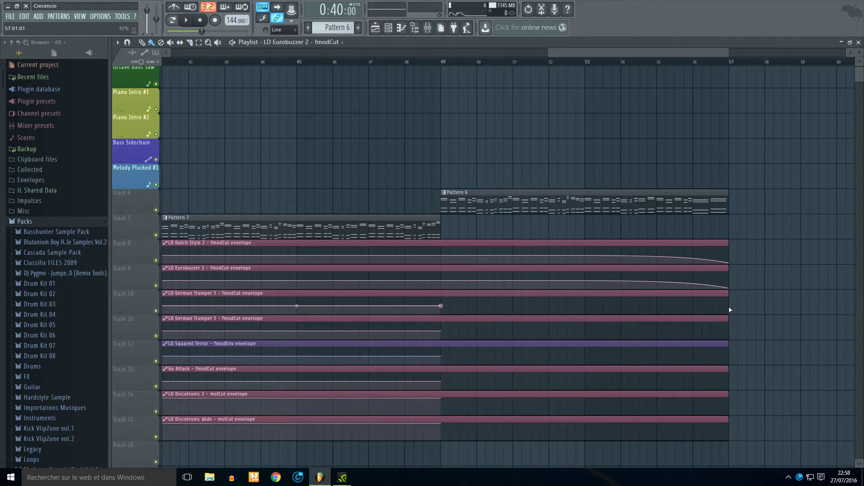
# - Add 50% points at bar 53 to both LD German Trumpet 3 envelopes and straighten the final curves of LD Dutch Style 2 and LD Eurobuzzer 2
pyautogui.rightClick(585, 309)
pyautogui.rightClick(585, 309)
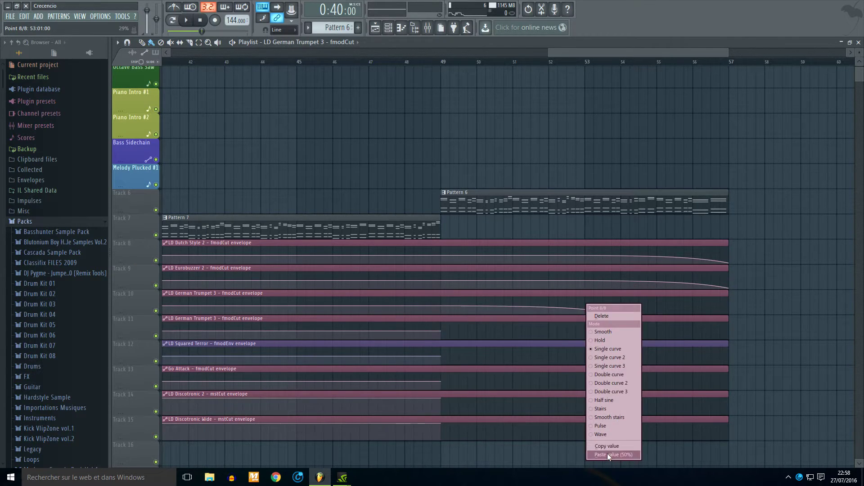
pyautogui.click(608, 456)
pyautogui.rightClick(658, 282)
pyautogui.rightClick(658, 255)
pyautogui.rightClick(585, 331)
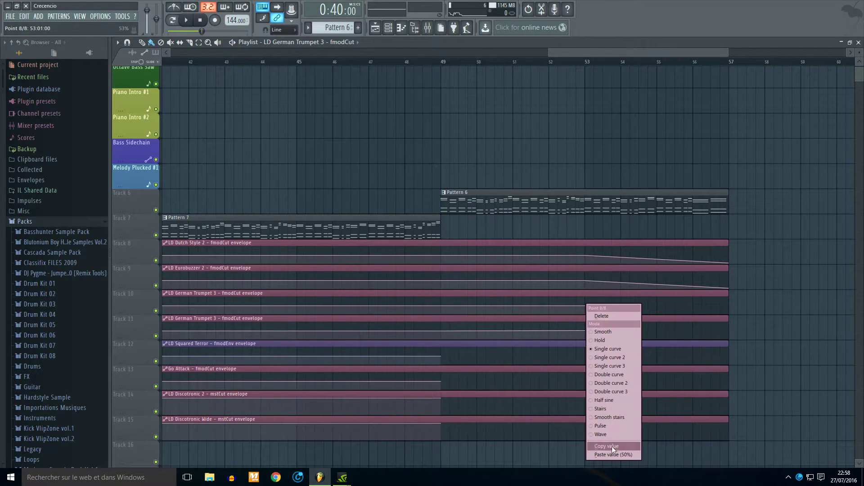
pyautogui.click(612, 454)
# - Add bar 53 points at maximum to both LD Discotronic envelopes and at 50% to the Go Attack and LD Squared Terror envelopes
pyautogui.click(586, 398)
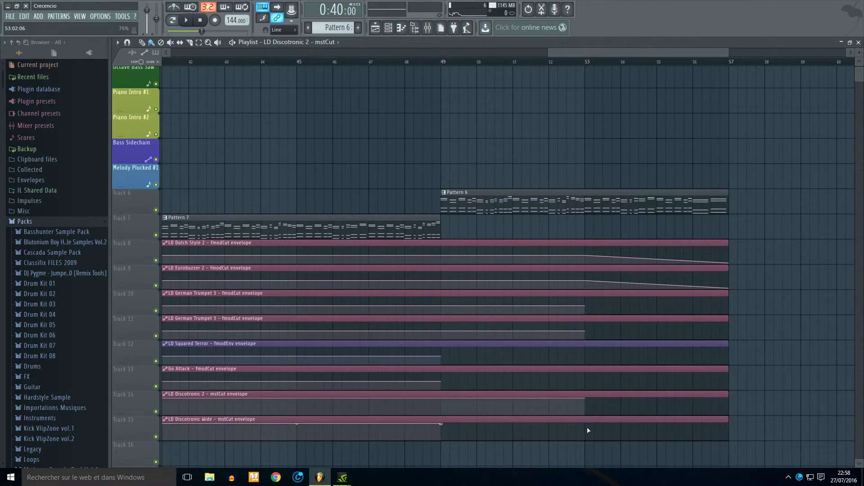
pyautogui.click(585, 424)
pyautogui.click(585, 380)
pyautogui.rightClick(585, 380)
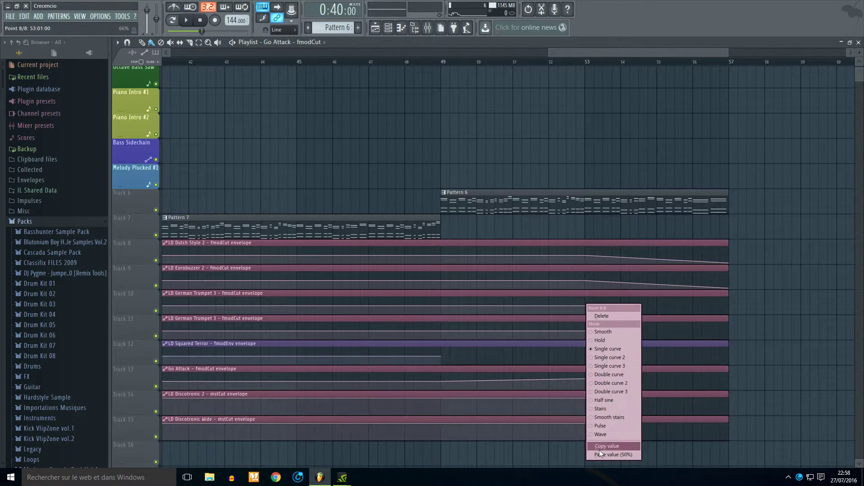
pyautogui.click(600, 455)
pyautogui.click(585, 356)
pyautogui.rightClick(585, 355)
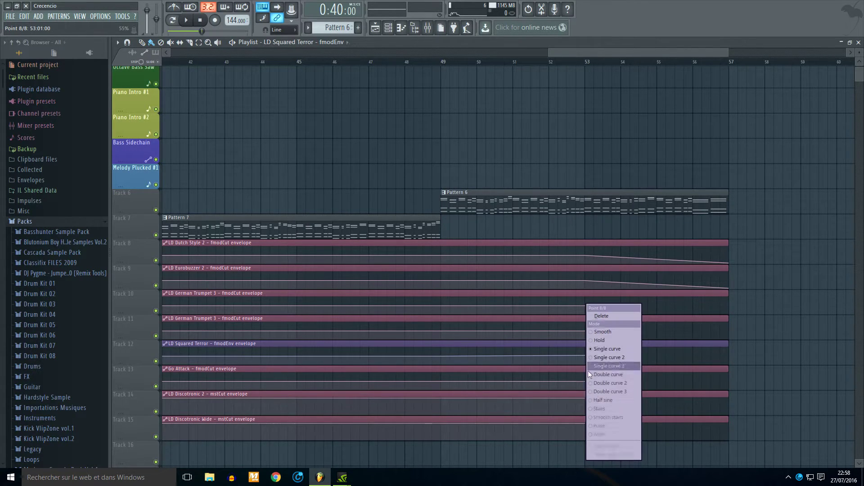
pyautogui.click(609, 455)
# - Add low end points at bar 57 to the LD Squared Terror, Go Attack, LD Discotronic 2 and LD Discotronic Wide envelopes
pyautogui.moveTo(727, 336); pyautogui.dragTo(729, 363)
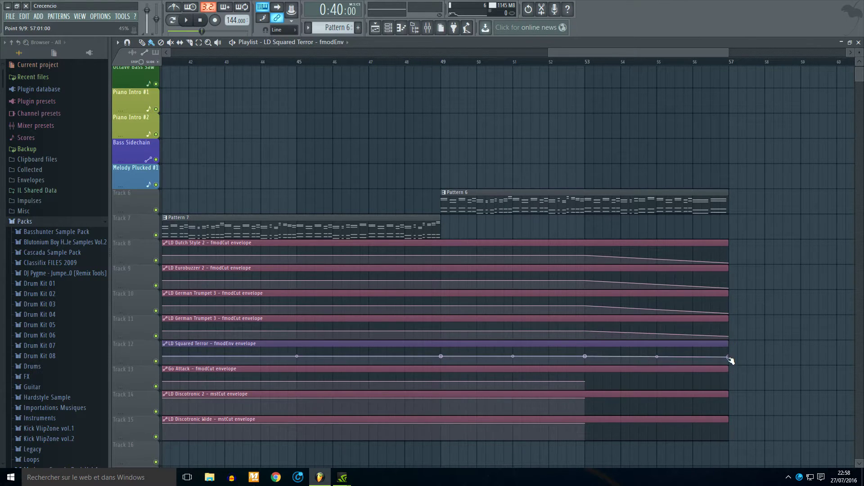
pyautogui.click(729, 382)
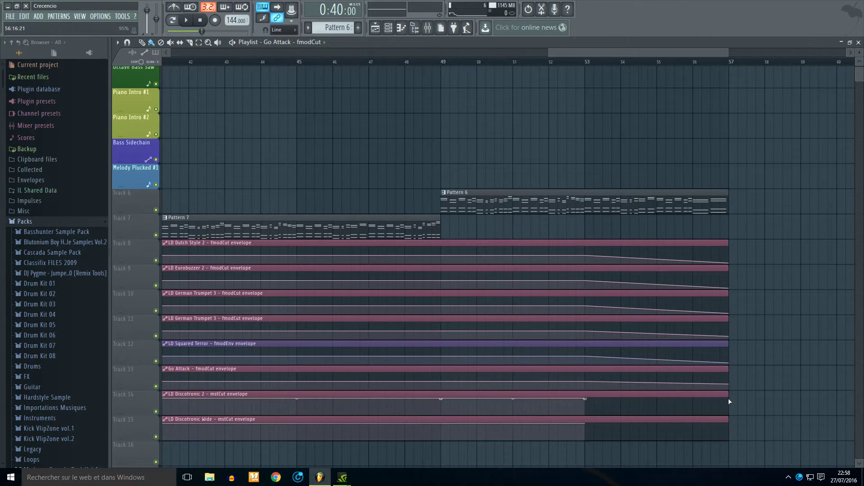
pyautogui.moveTo(730, 399); pyautogui.dragTo(729, 414)
pyautogui.click(730, 427)
# - Slice all the lead envelope clips on Tracks 8 to 15 at bars 41 and 49
pyautogui.keyDown('ctrl'); pyautogui.scroll(-4, 706, 360); pyautogui.keyUp('ctrl')
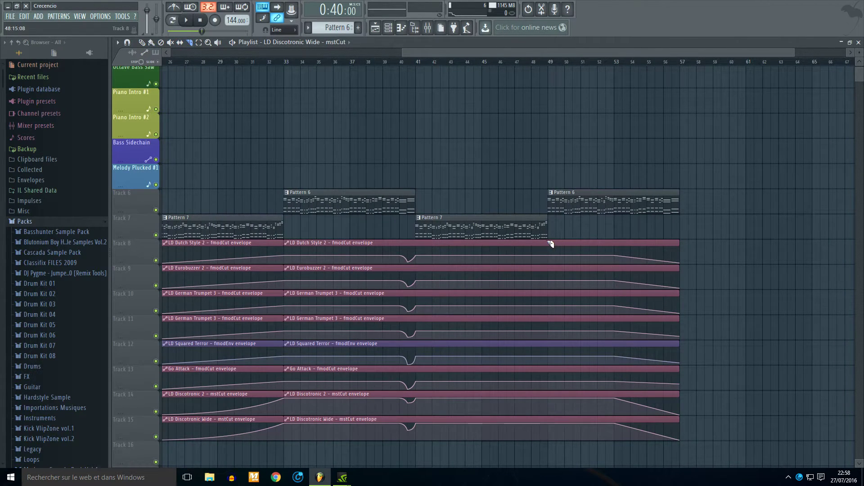
pyautogui.moveTo(421, 447); pyautogui.dragTo(422, 447)
pyautogui.moveTo(554, 451); pyautogui.dragTo(554, 452)
pyautogui.click(152, 44)
# - Stack the lead envelope clips from Tracks 8 to 10 onto Track 11, undoing any misaligned moves
pyautogui.keyDown('ctrl'); pyautogui.scroll(-3, 710, 266); pyautogui.keyUp('ctrl')
pyautogui.moveTo(757, 254)
pyautogui.keyDown('ctrl'); pyautogui.mouseDown()
pyautogui.moveTo(436, 243)
pyautogui.moveTo(434, 268)
pyautogui.mouseUp(); pyautogui.keyUp('ctrl')
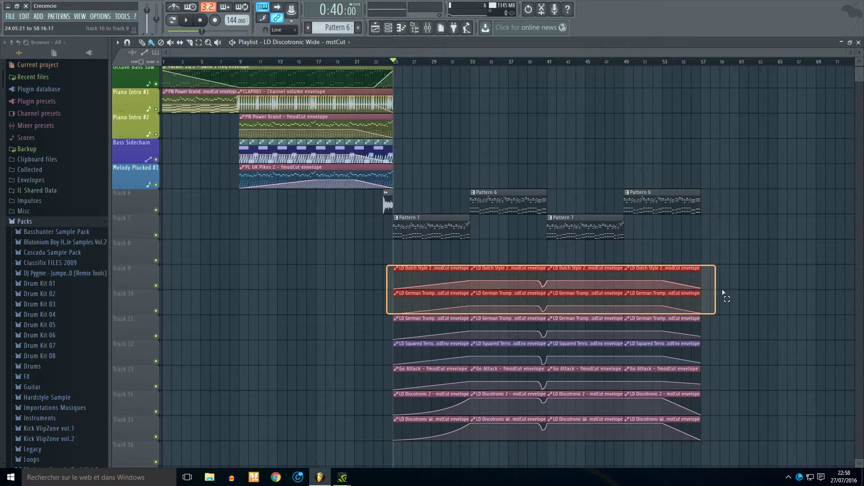
pyautogui.moveTo(656, 286); pyautogui.dragTo(452, 335)
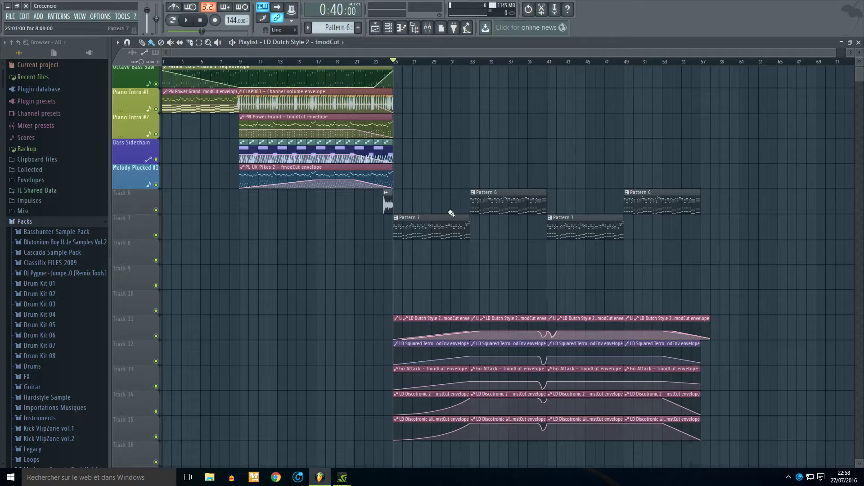
pyautogui.click(531, 10)
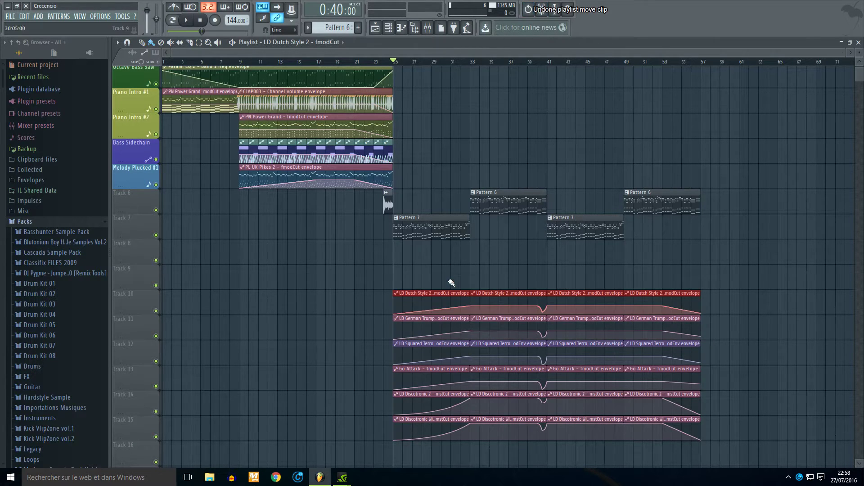
pyautogui.moveTo(443, 289); pyautogui.dragTo(385, 328)
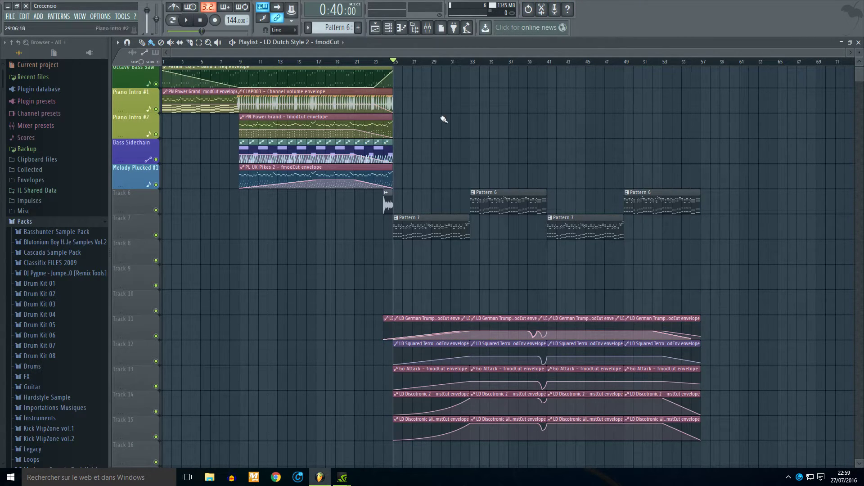
pyautogui.click(528, 11)
pyautogui.click(427, 331)
# - Move the stacked envelope clips down track by track until all lead envelopes overlap on Track 15
pyautogui.moveTo(764, 320); pyautogui.dragTo(437, 354)
pyautogui.moveTo(709, 348); pyautogui.dragTo(457, 382)
pyautogui.moveTo(707, 373); pyautogui.dragTo(452, 400)
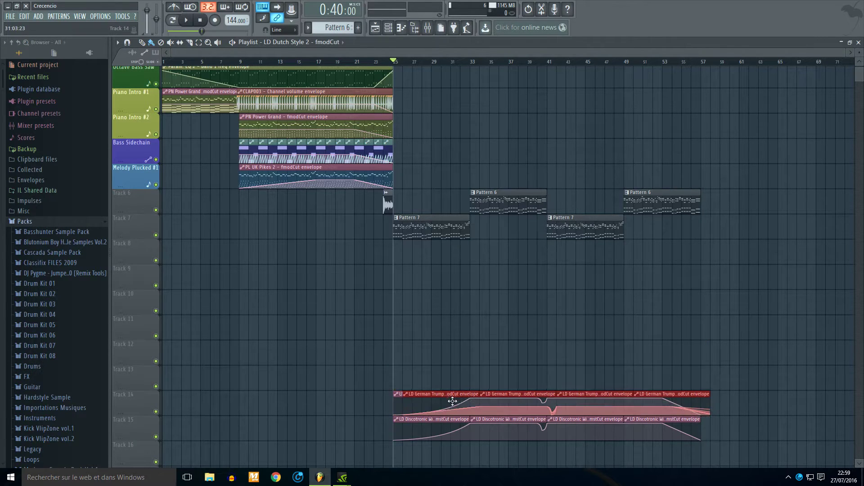
pyautogui.moveTo(363, 367); pyautogui.dragTo(743, 410)
# - Move each eight-bar group of stacked envelopes onto its matching Pattern 6 or Pattern 7 clip on Tracks 6 and 7
pyautogui.moveTo(608, 397); pyautogui.dragTo(653, 198)
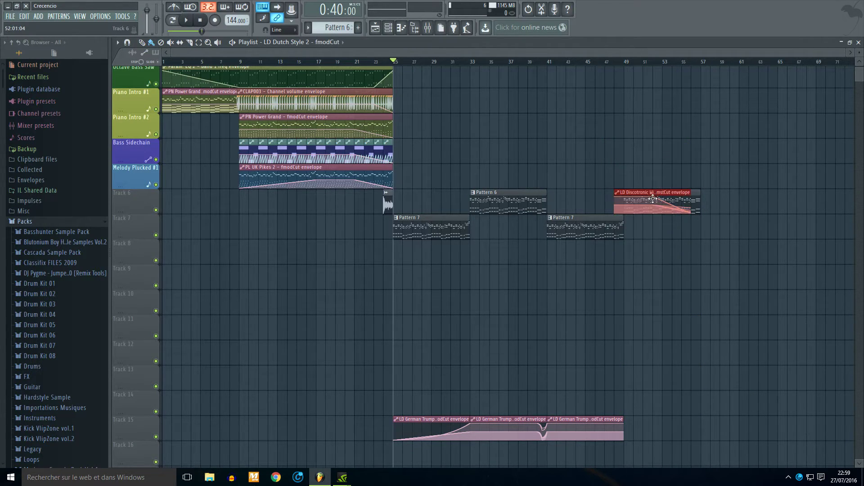
pyautogui.moveTo(611, 366); pyautogui.dragTo(584, 219)
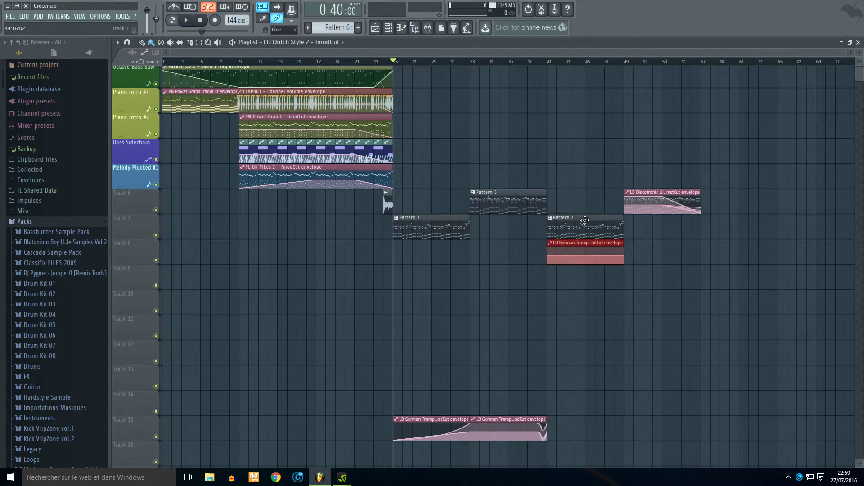
pyautogui.moveTo(542, 388); pyautogui.dragTo(508, 451)
pyautogui.moveTo(506, 419); pyautogui.dragTo(512, 183)
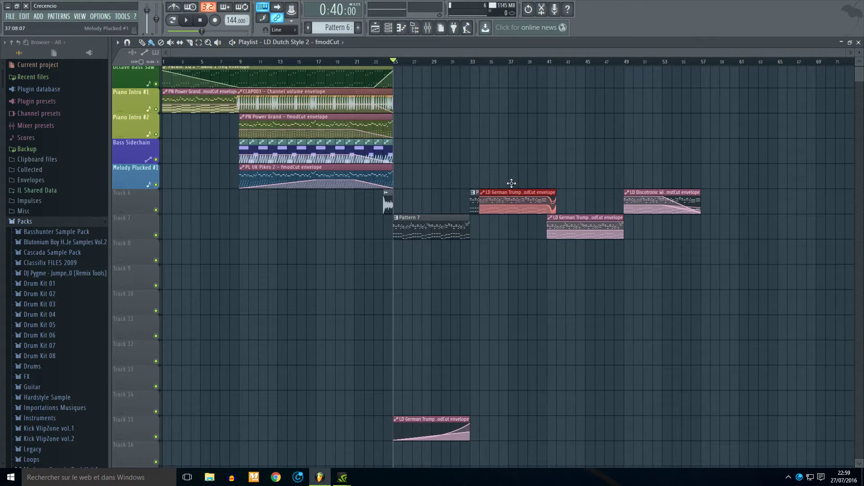
pyautogui.moveTo(403, 377); pyautogui.dragTo(413, 217)
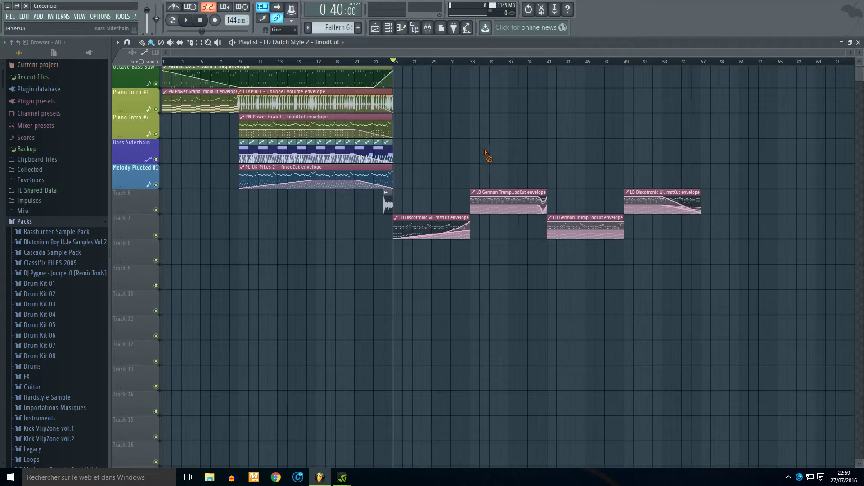
pyautogui.scroll(1, 353, 66)
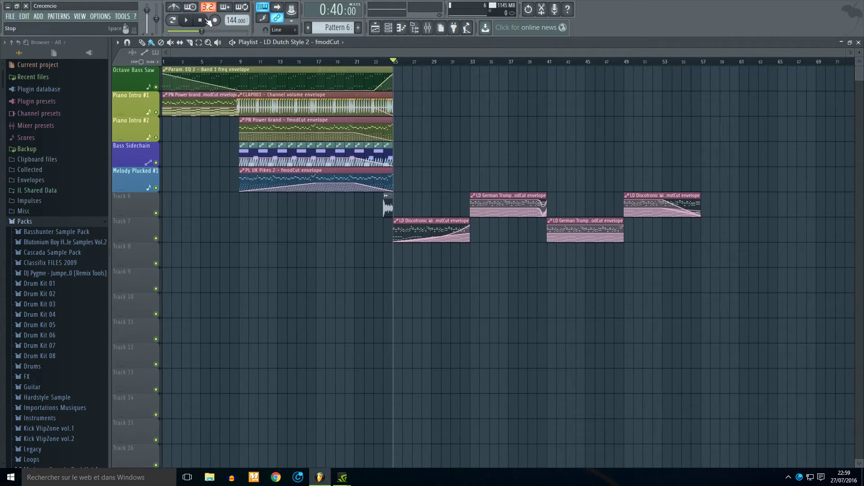
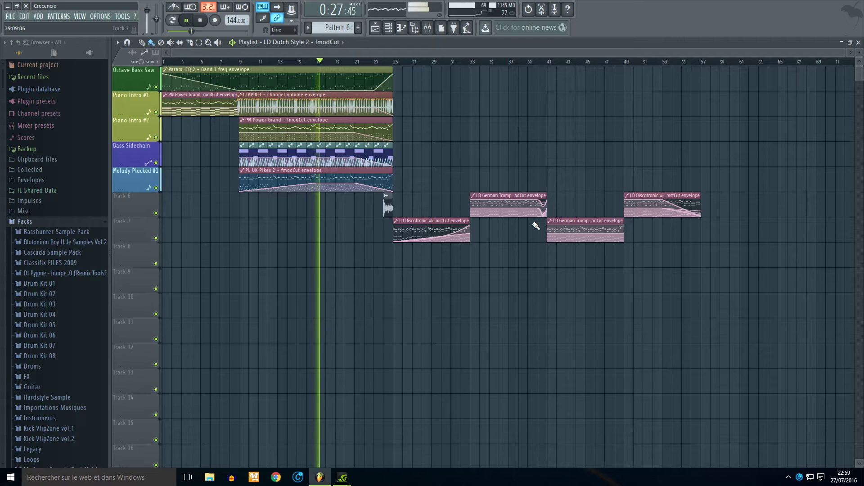
# - Rename mixer insert 5 as Lead Nexus, colour it green, and close the mixer
pyautogui.scroll(5, 451, 163)
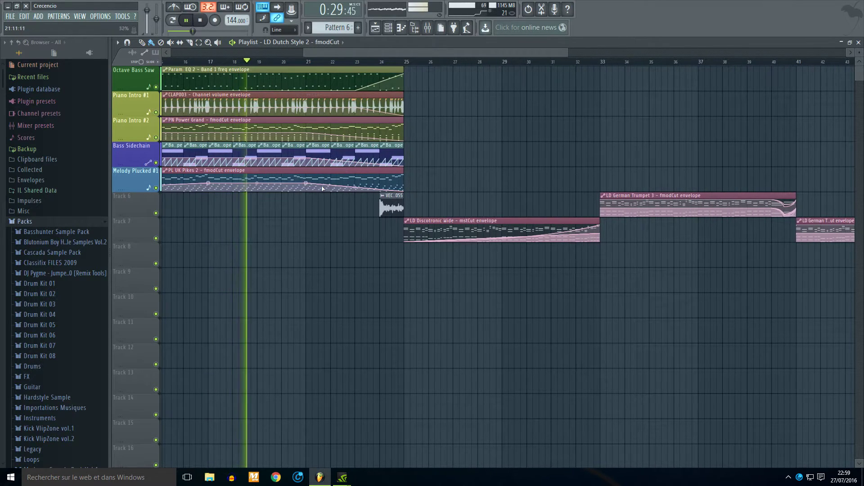
pyautogui.scroll(-3, 376, 52)
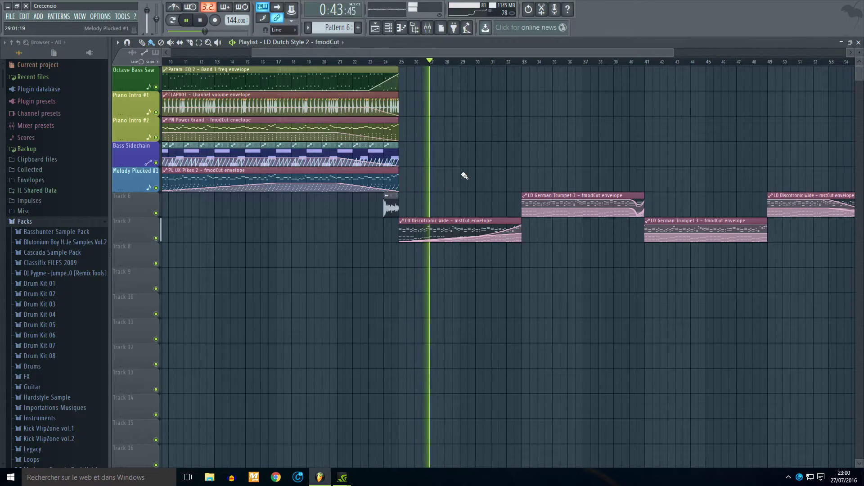
pyautogui.press('F9')
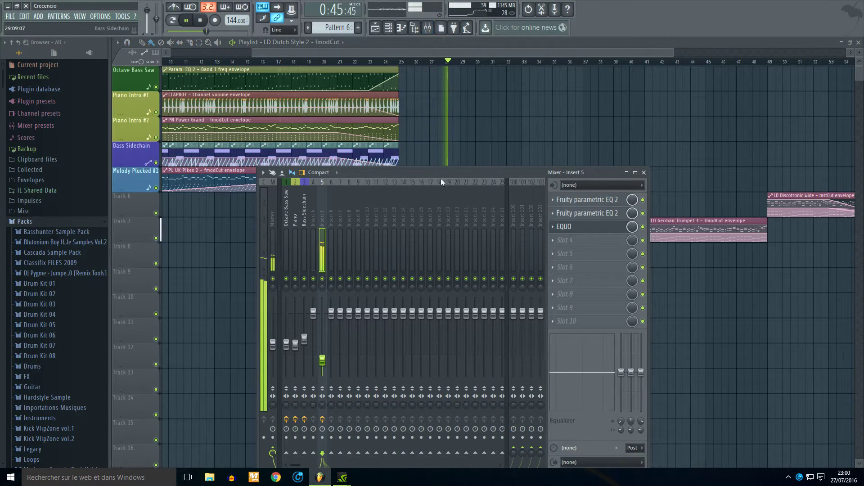
pyautogui.rightClick(324, 208)
pyautogui.click(340, 191)
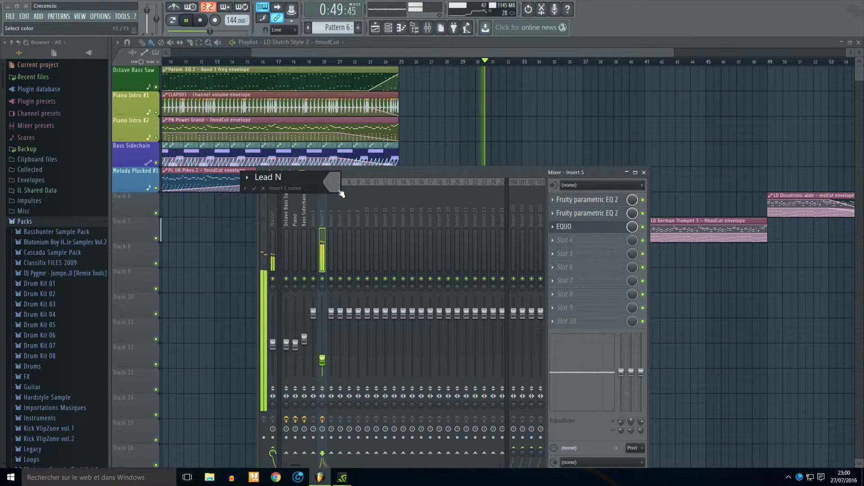
pyautogui.click(338, 190)
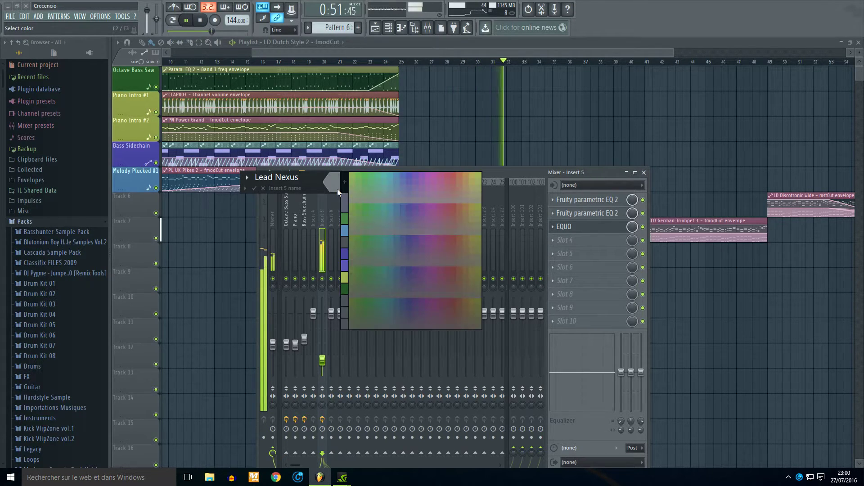
pyautogui.write('Lead Nexus')
pyautogui.click(343, 219)
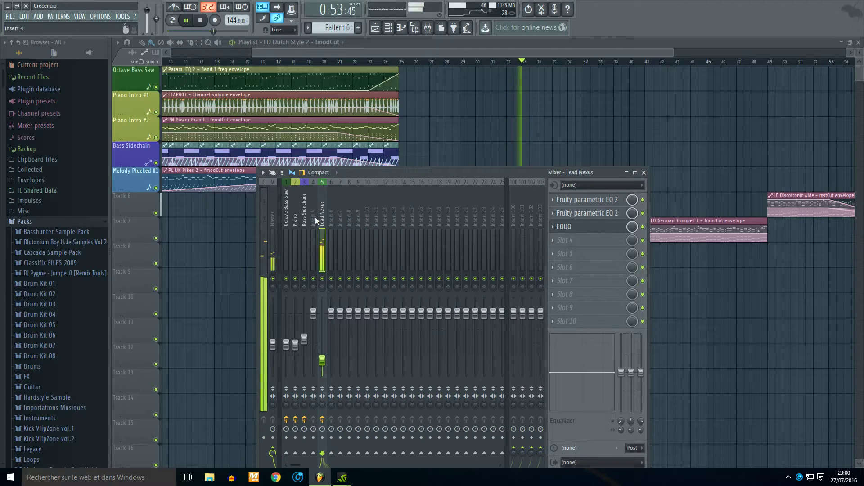
pyautogui.click(315, 218)
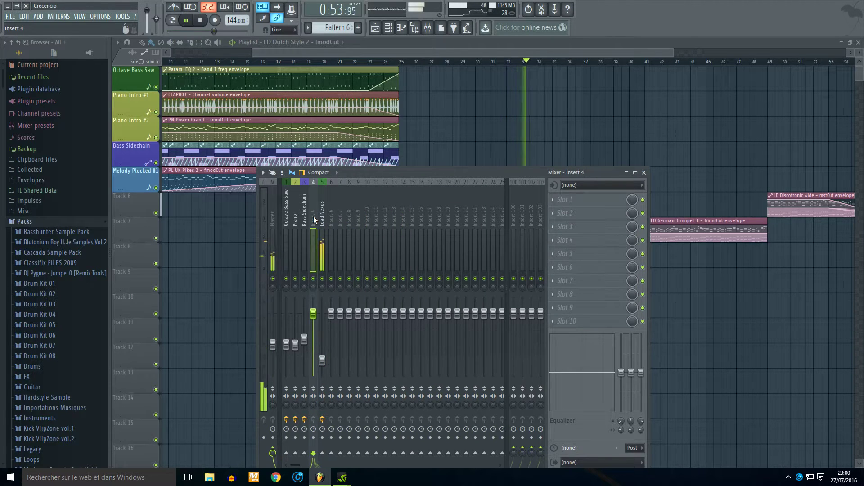
pyautogui.click(428, 27)
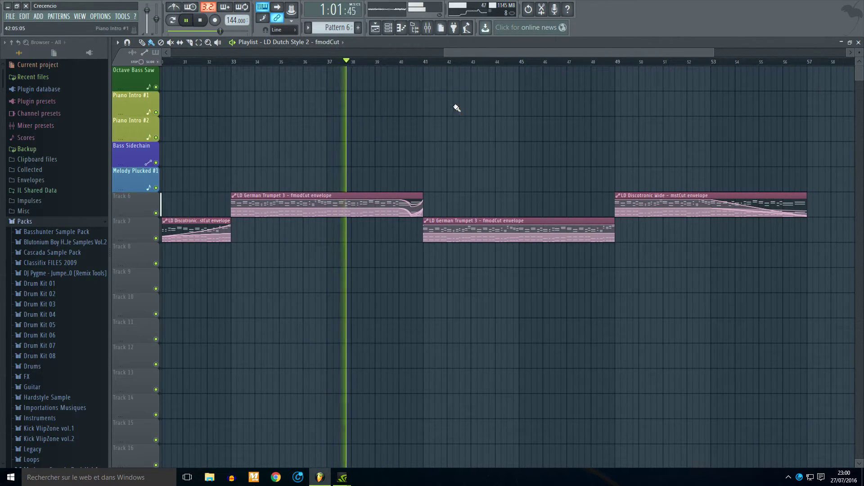
# - Look through the browser's recent files, stop playback and expand the Packs folder
pyautogui.scroll(-7, 71, 298)
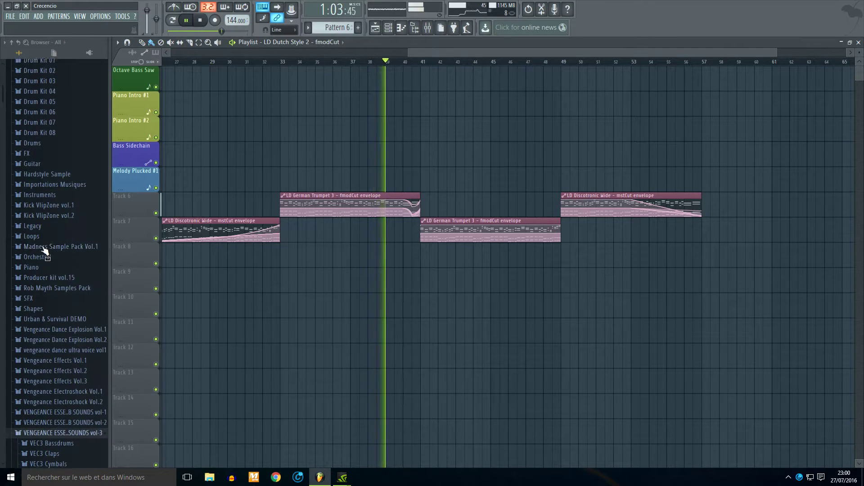
pyautogui.scroll(7, 47, 250)
pyautogui.click(32, 77)
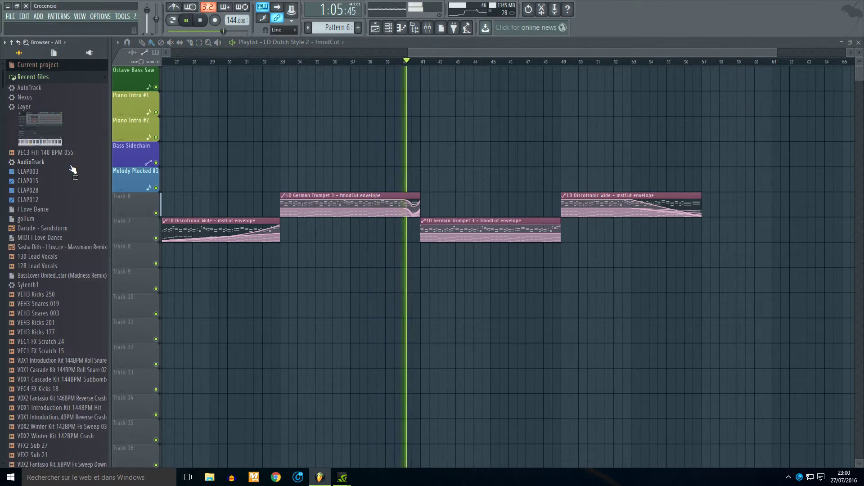
pyautogui.click(32, 77)
pyautogui.press('space')
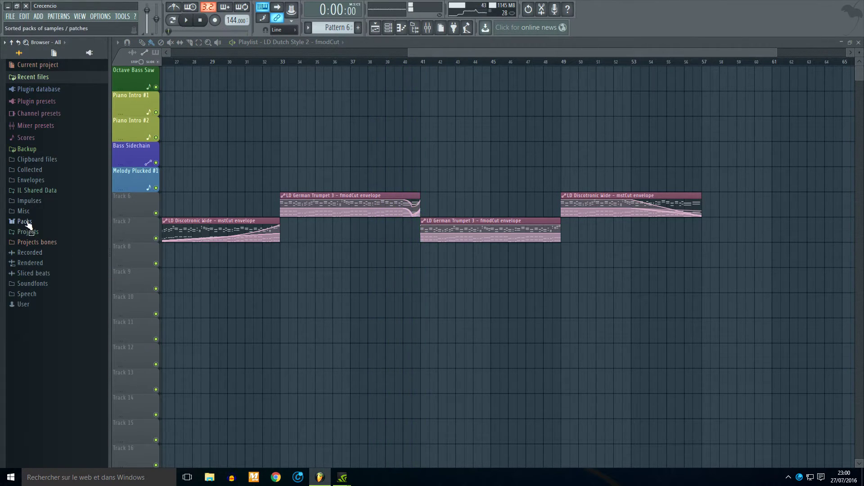
pyautogui.click(23, 222)
# - Play the intro section from about bar 14, then stop playback
pyautogui.moveTo(450, 53); pyautogui.dragTo(227, 68)
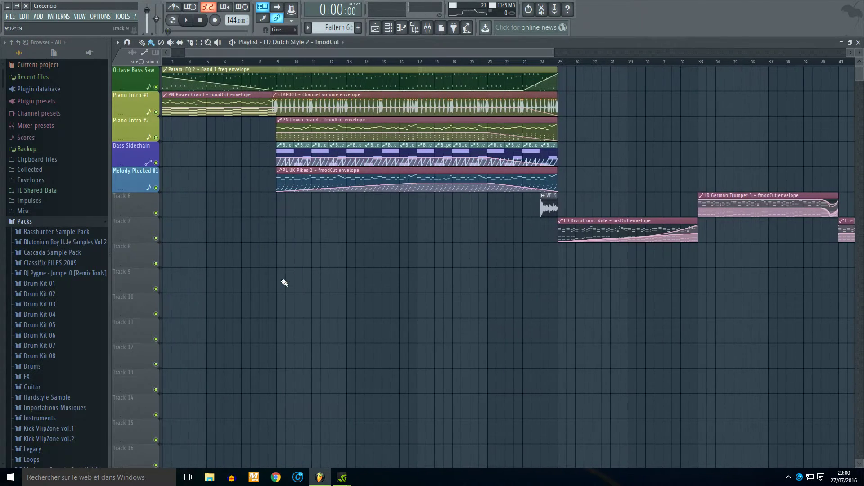
pyautogui.click(377, 64)
pyautogui.press('space')
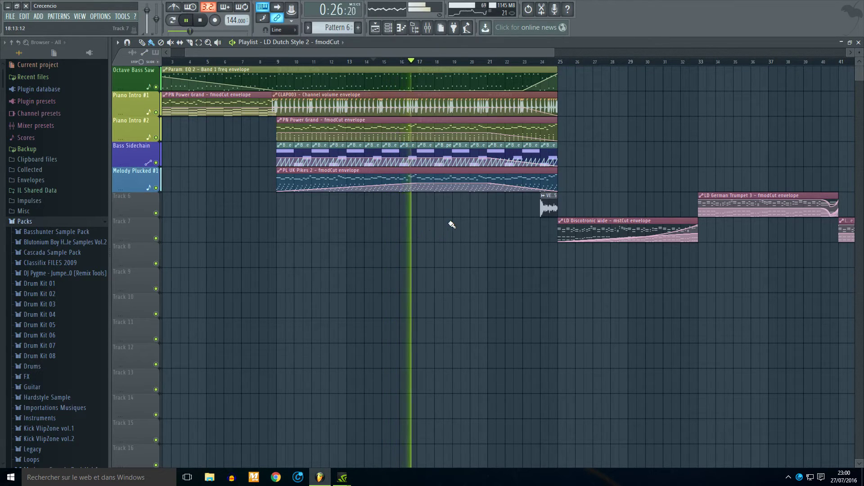
pyautogui.press('space')
# - Collapse the browser, reopen the Packs folder and browse down to the Vengeance sample packs
pyautogui.scroll(-10, 64, 328)
pyautogui.scroll(-6, 66, 347)
pyautogui.click(13, 43)
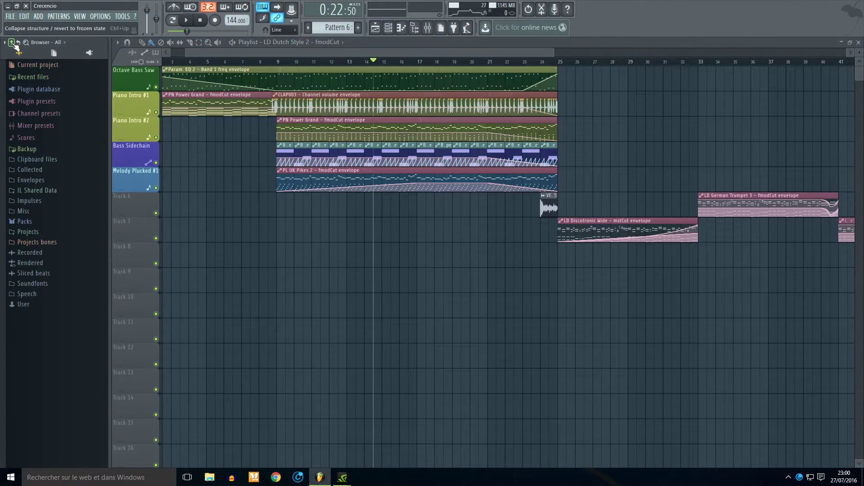
pyautogui.click(25, 221)
pyautogui.scroll(-12, 58, 332)
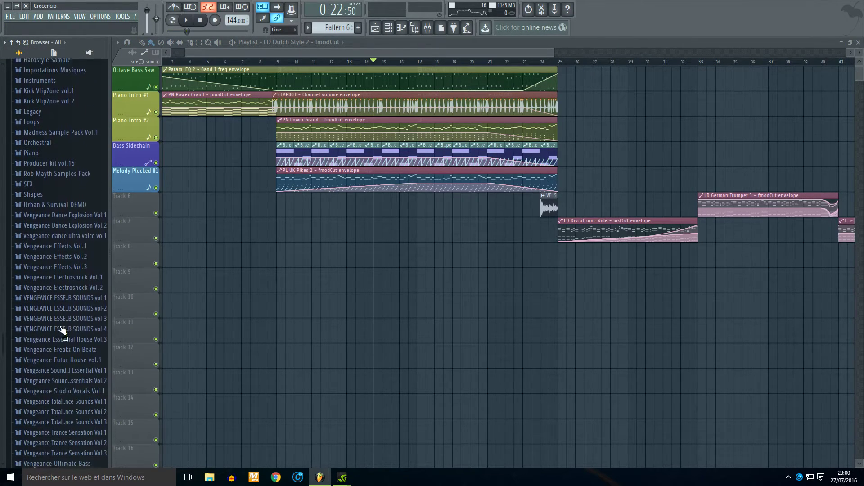
# - Browse the VEH3 Kicks folder of the Vengeance Essential House Vol.3 samples and audition kicks
pyautogui.click(100, 341)
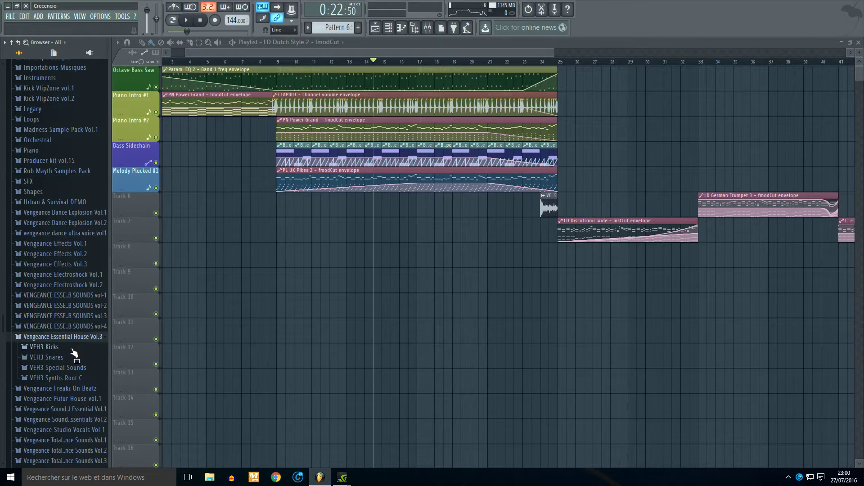
pyautogui.click(75, 350)
pyautogui.scroll(-10, 56, 378)
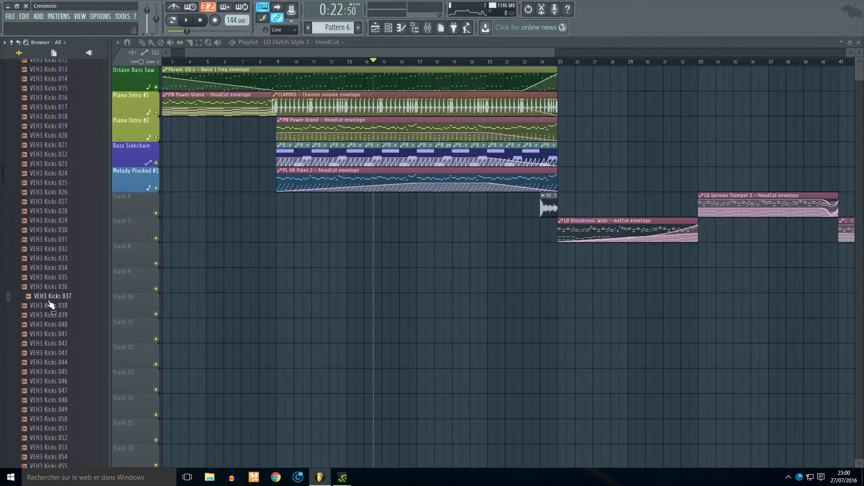
pyautogui.scroll(-6, 53, 337)
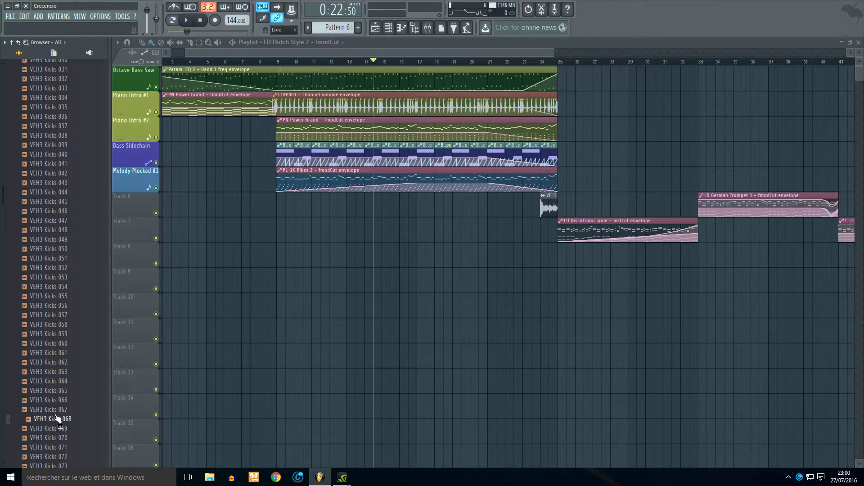
pyautogui.scroll(-6, 58, 360)
pyautogui.click(59, 335)
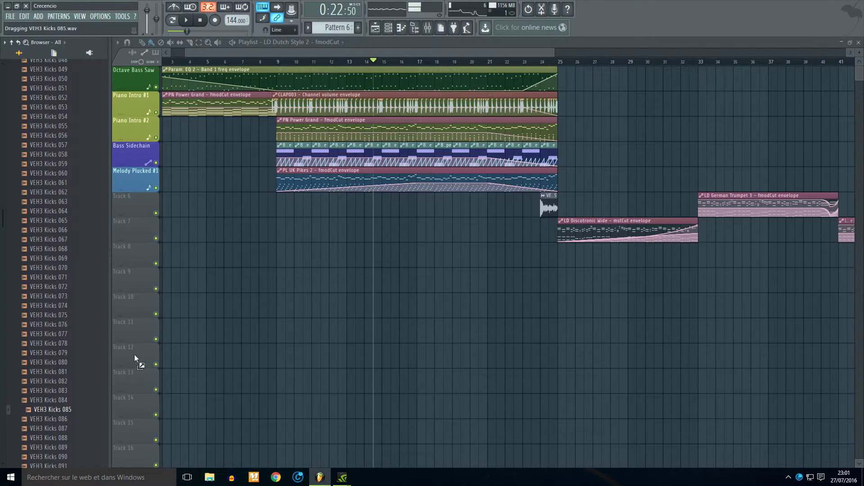
# - Place the VEH3 Kicks 085 sample on playlist Track 6 at the start of bar 9
pyautogui.moveTo(277, 211); pyautogui.dragTo(279, 208)
pyautogui.scroll(5, 283, 205)
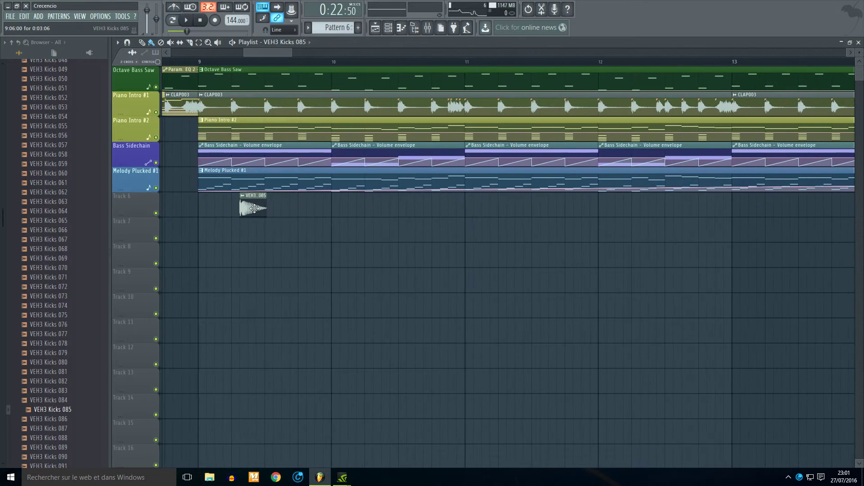
pyautogui.scroll(3, 217, 225)
# - Set the time stretching mode of the VEH3 Kicks 085 sample to Auto
pyautogui.doubleClick(247, 211)
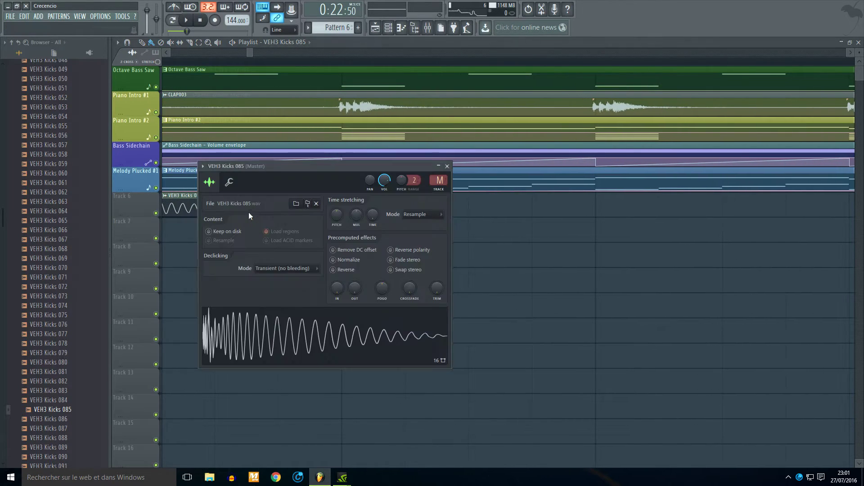
pyautogui.rightClick(480, 259)
pyautogui.scroll(2, 214, 216)
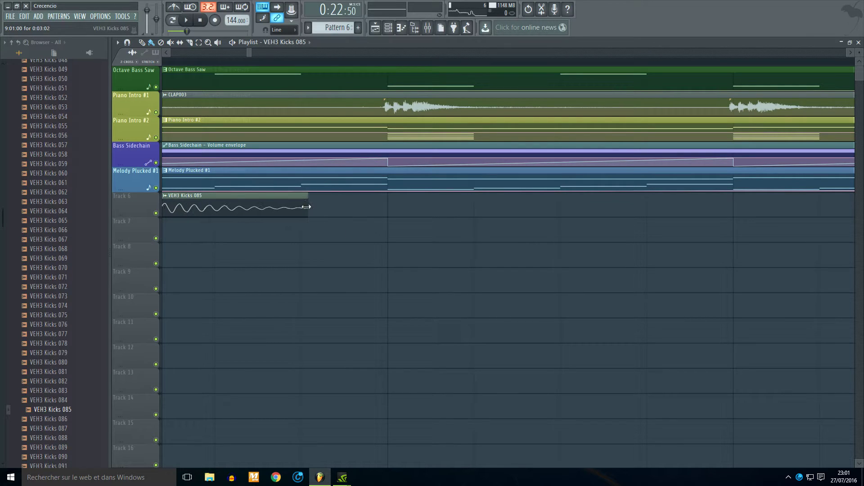
pyautogui.scroll(-2, 300, 207)
pyautogui.doubleClick(287, 211)
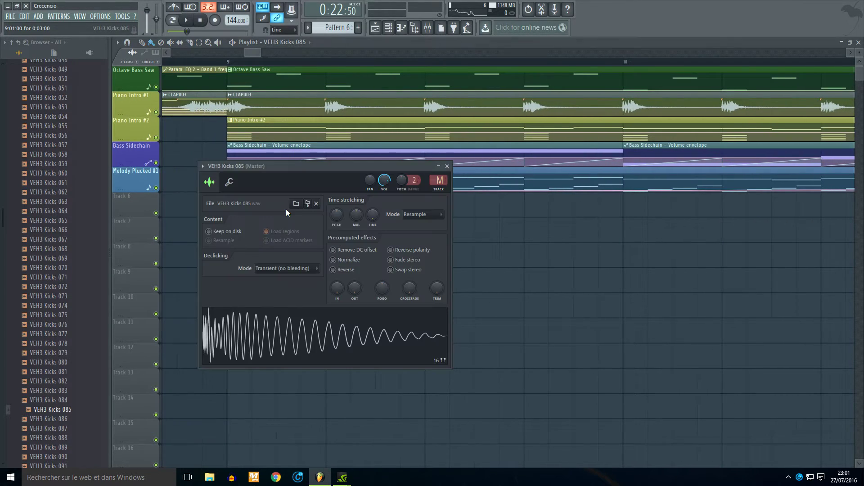
pyautogui.click(342, 225)
pyautogui.rightClick(509, 238)
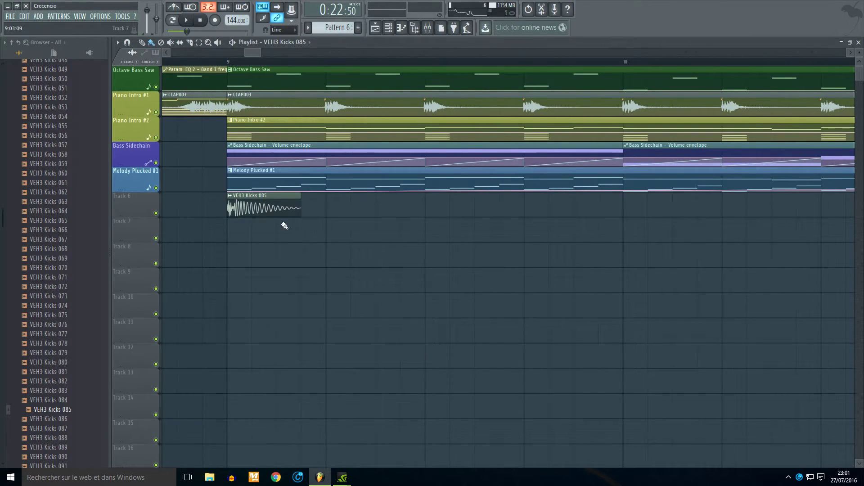
# - Place copies of the kick on the remaining beats of bar 9 and the first beat of bar 10 on Track 6
pyautogui.click(332, 218)
pyautogui.scroll(-3, 335, 218)
pyautogui.click(362, 208)
pyautogui.press('space')
pyautogui.click(410, 208)
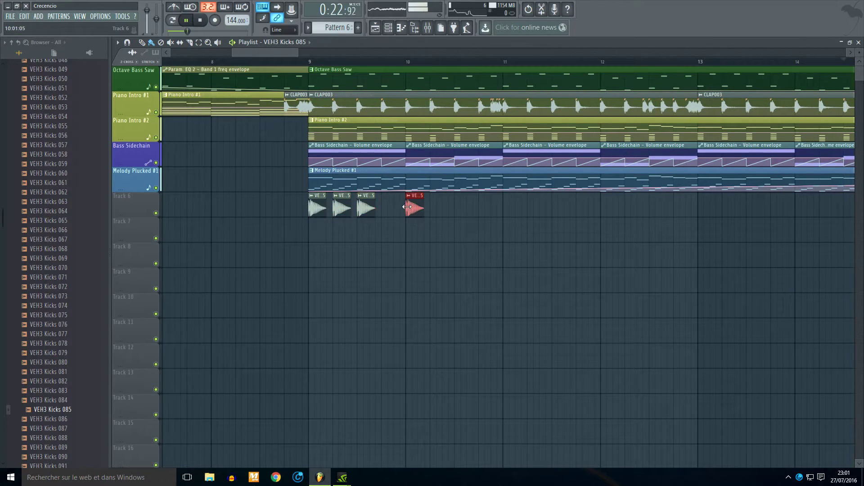
pyautogui.click(388, 209)
# - Continue the kick on every beat through bar 11 and the start of bar 12, erasing the copies that are too closely spaced
pyautogui.click(239, 60)
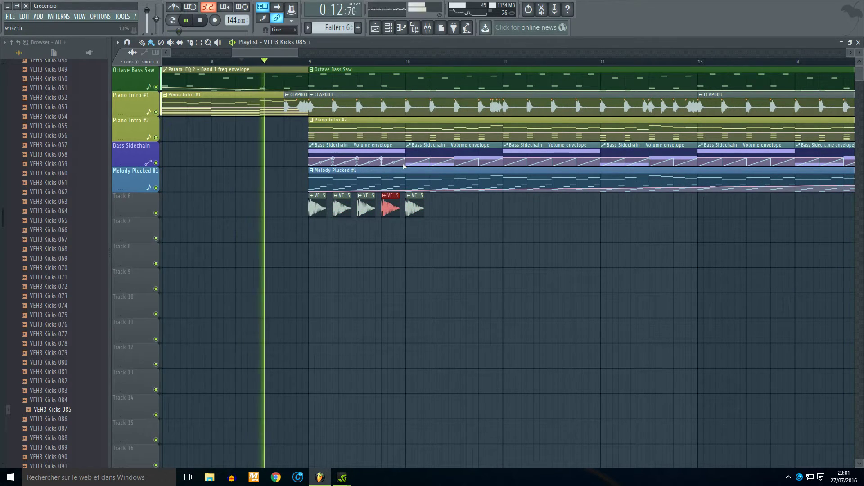
pyautogui.click(436, 208)
pyautogui.click(465, 207)
pyautogui.click(488, 208)
pyautogui.press('space')
pyautogui.click(513, 208)
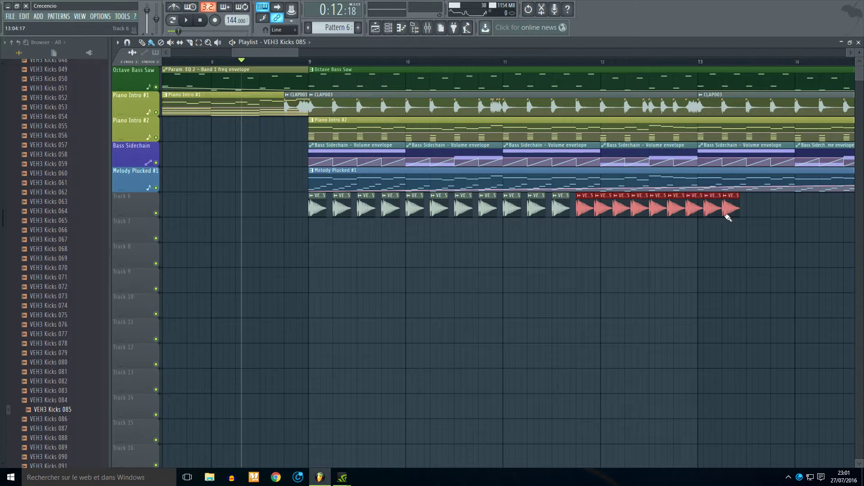
pyautogui.moveTo(749, 208); pyautogui.dragTo(621, 209)
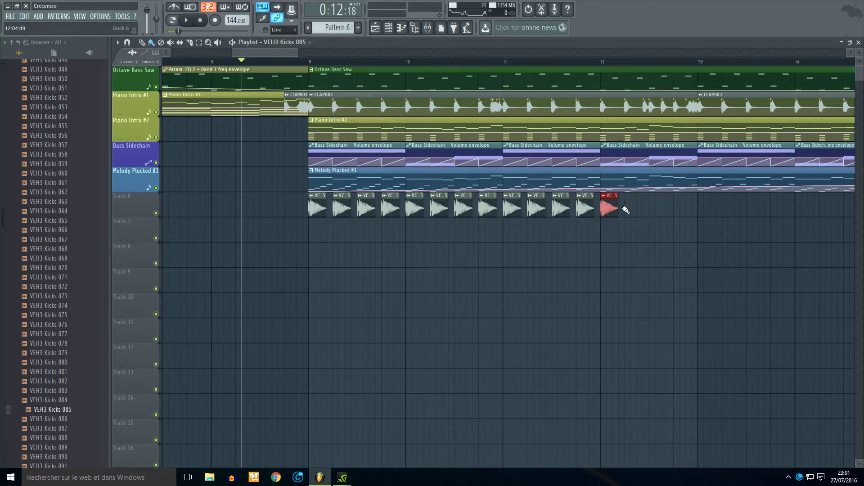
# - Extend the kick pattern to eight bars and move it to Track 8 so it spans bars 17 to 24
pyautogui.scroll(-3, 684, 207)
pyautogui.moveTo(689, 207)
pyautogui.mouseDown()
pyautogui.moveTo(487, 208)
pyautogui.moveTo(696, 208)
pyautogui.mouseUp()
pyautogui.scroll(-1, 629, 271)
pyautogui.scroll(-2, 649, 259)
pyautogui.scroll(2, 650, 237)
pyautogui.scroll(-2, 635, 223)
pyautogui.moveTo(623, 211); pyautogui.dragTo(573, 272)
pyautogui.scroll(-1, 695, 305)
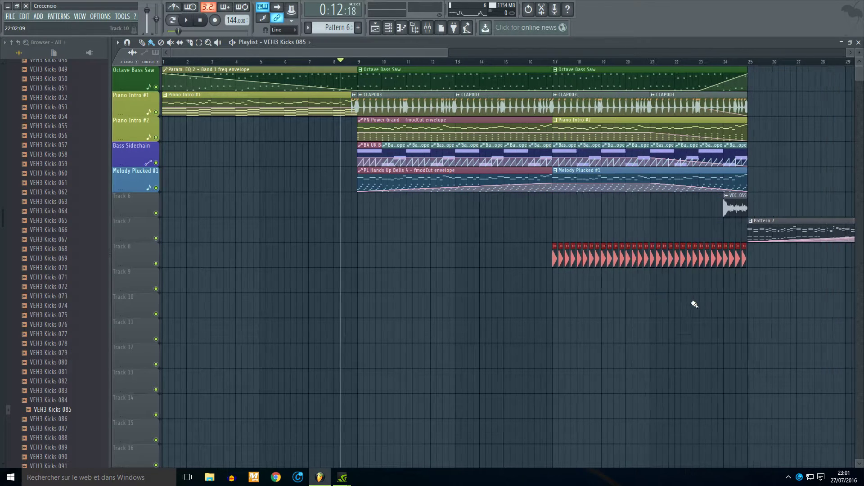
pyautogui.scroll(3, 695, 305)
pyautogui.keyDown('ctrl'); pyautogui.click(459, 293); pyautogui.keyUp('ctrl')
# - Route the VEH3 Kicks 085 sample to mixer track 4 and open the mixer
pyautogui.doubleClick(453, 259)
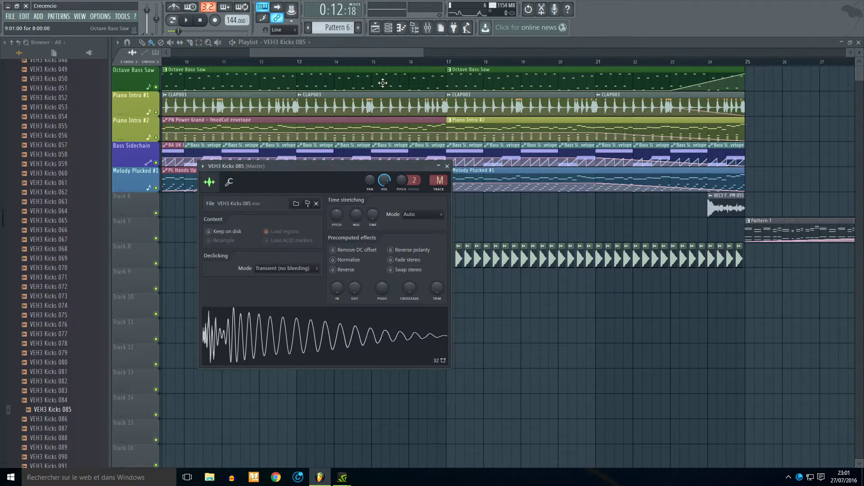
pyautogui.moveTo(440, 180); pyautogui.dragTo(439, 177)
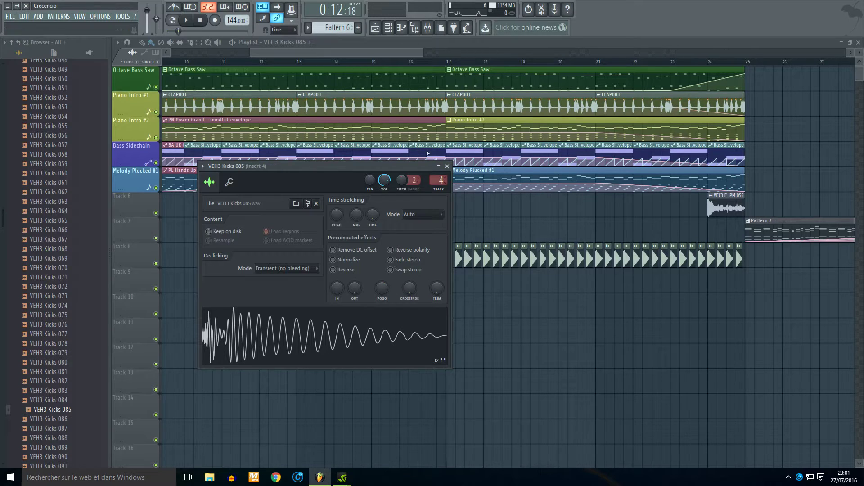
pyautogui.click(429, 28)
pyautogui.rightClick(314, 208)
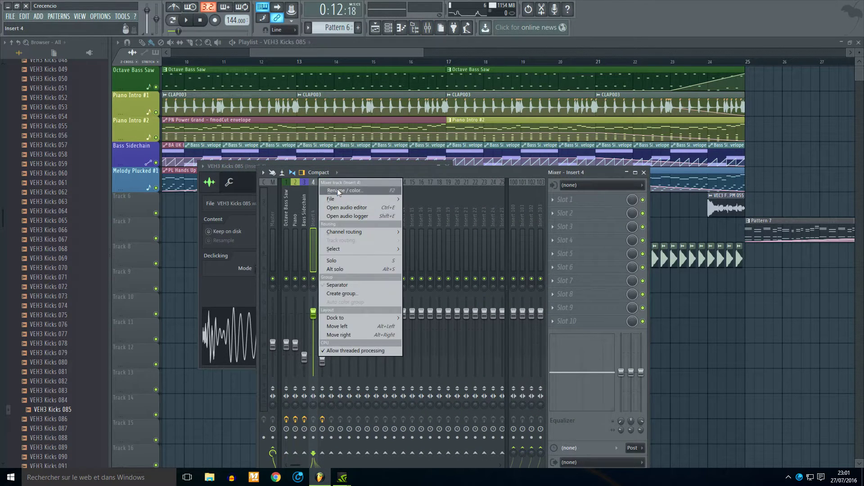
pyautogui.click(341, 194)
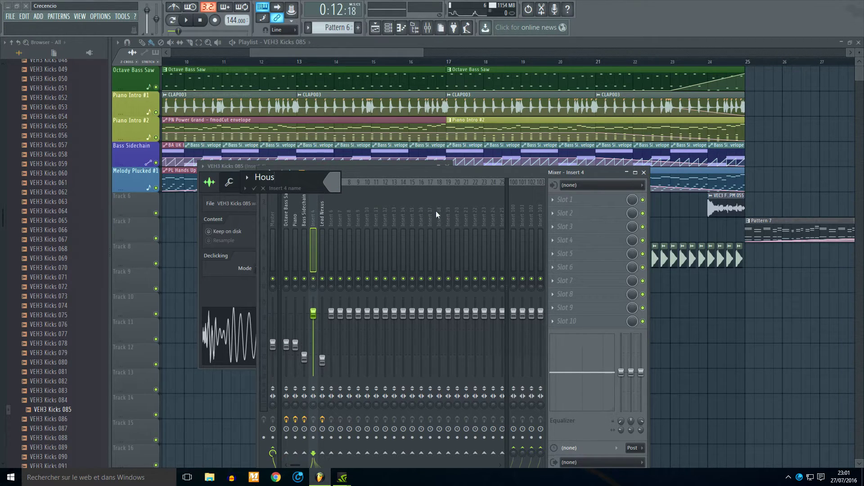
pyautogui.press('Escape')
pyautogui.scroll(10, 51, 259)
pyautogui.scroll(4, 50, 260)
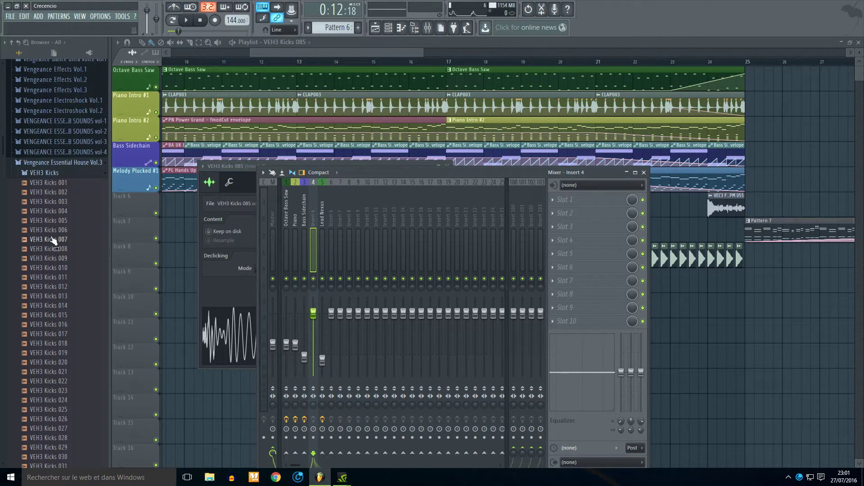
# - Rename mixer insert 4 as House Kick and assign it a color
pyautogui.rightClick(309, 201)
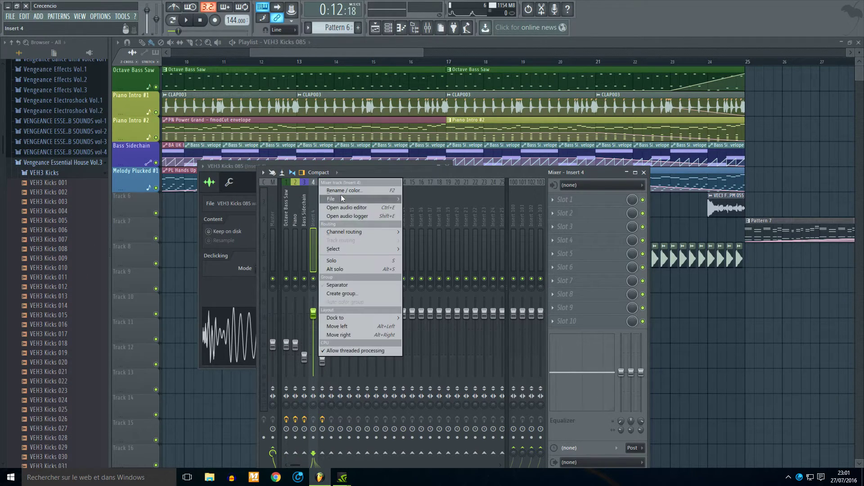
pyautogui.click(345, 195)
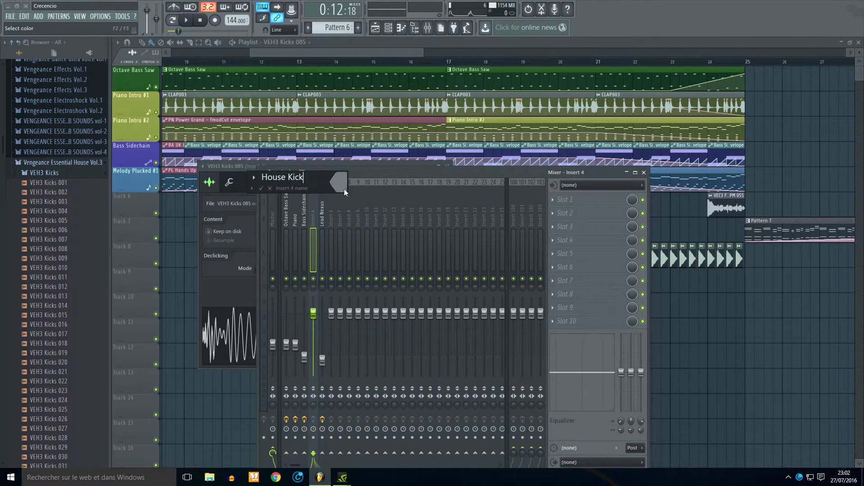
pyautogui.click(344, 188)
pyautogui.click(485, 325)
# - Add Fruity Parametric EQ 2 to slot 1 of the House Kick track and load its kick and drums preset
pyautogui.click(565, 199)
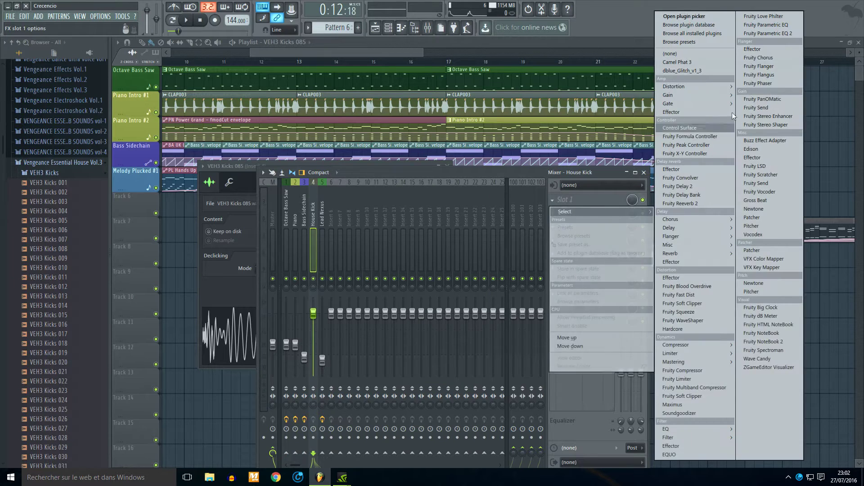
pyautogui.click(797, 33)
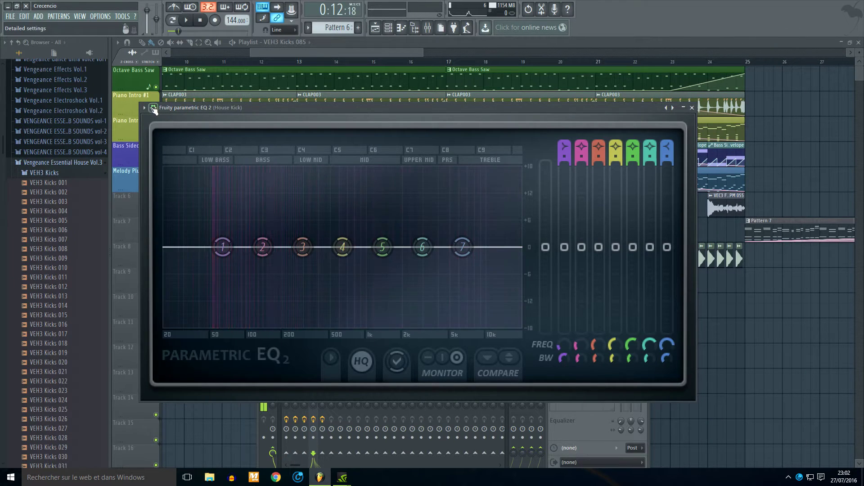
pyautogui.click(154, 110)
pyautogui.moveTo(180, 142)
pyautogui.click(280, 167)
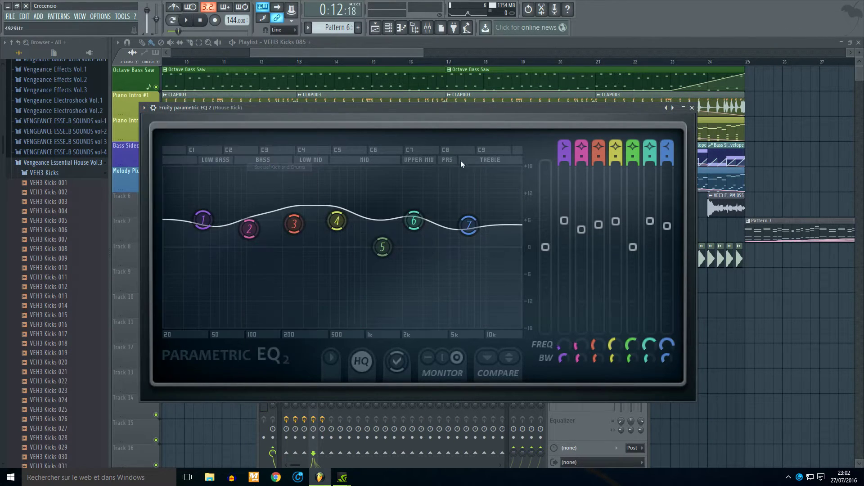
pyautogui.click(692, 108)
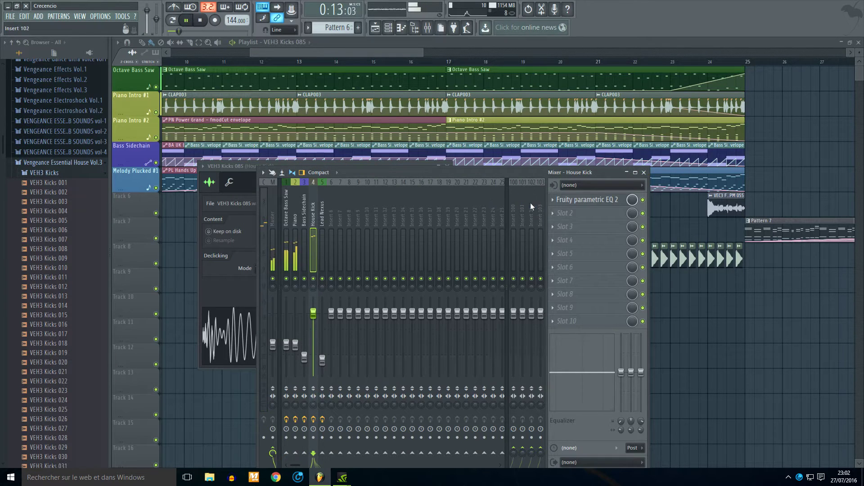
# - Add a second Fruity Parametric EQ 2 in slot 2 and lower band 1 fully at the lowest frequency to cut the lows
pyautogui.click(580, 216)
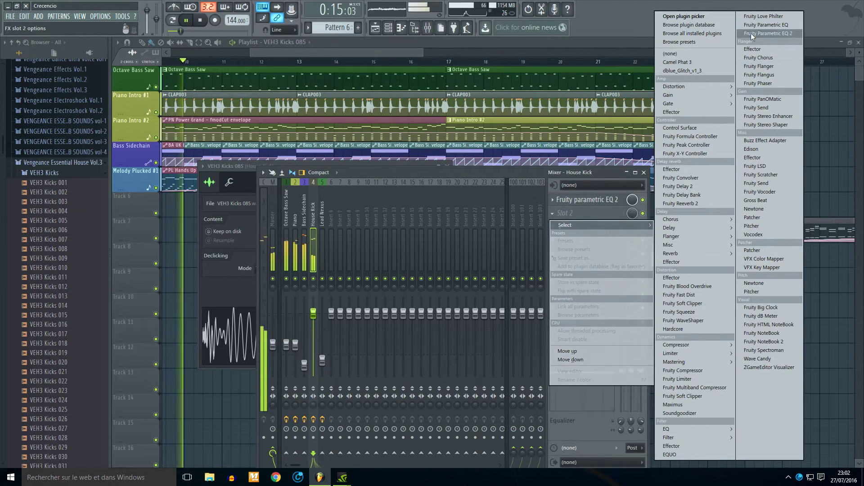
pyautogui.click(797, 34)
pyautogui.moveTo(234, 258); pyautogui.dragTo(177, 337)
pyautogui.click(122, 16)
pyautogui.moveTo(148, 110)
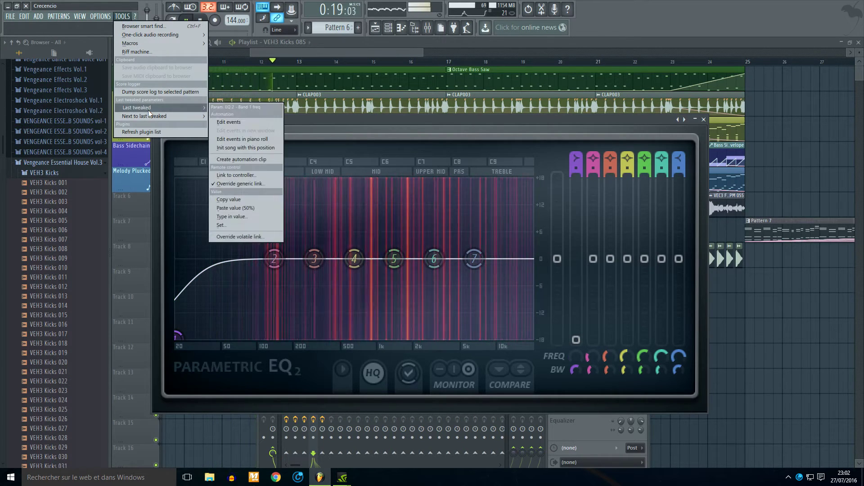
pyautogui.moveTo(358, 117); pyautogui.dragTo(380, 272)
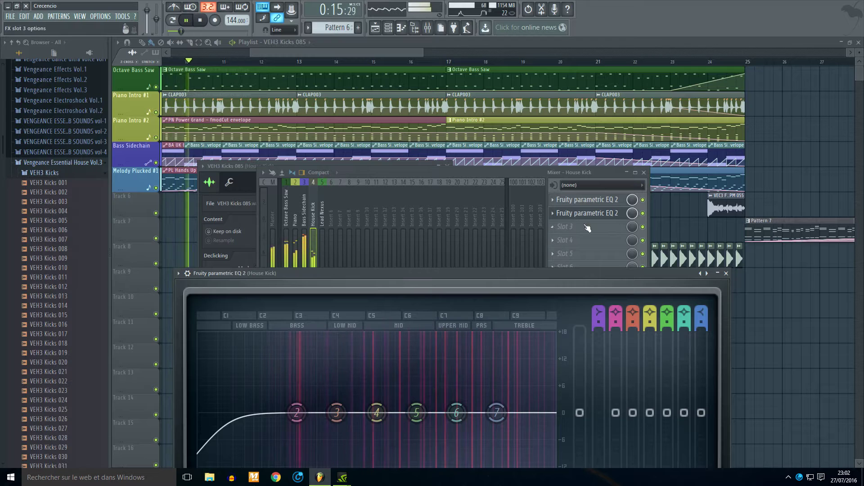
# - Rename the House Kick mixer track as Bass Sidechain and color it blue-purple
pyautogui.rightClick(314, 197)
pyautogui.click(345, 191)
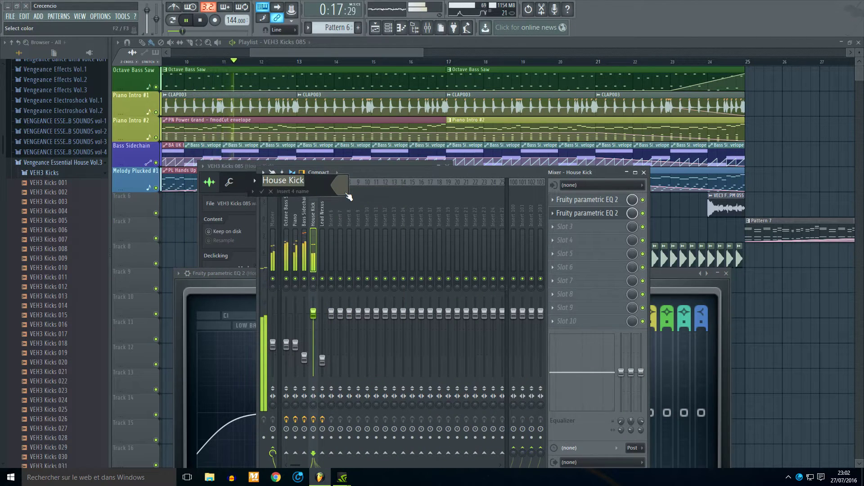
pyautogui.write('Bass Sic')
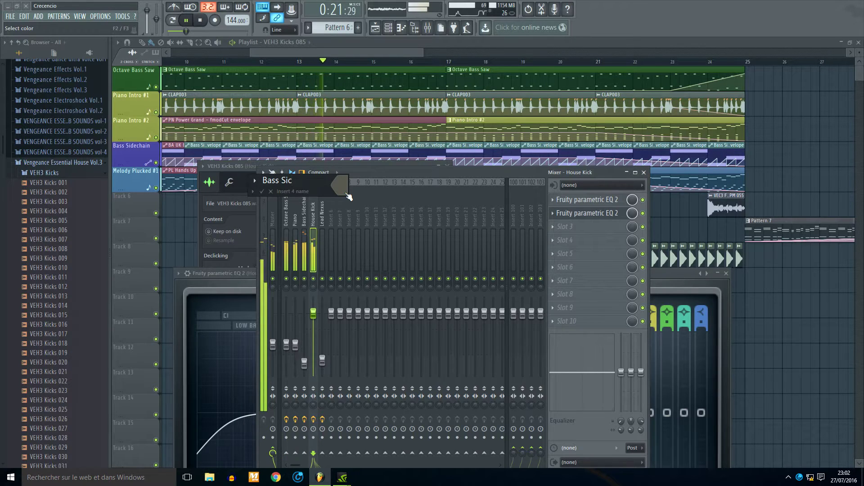
pyautogui.write('decha')
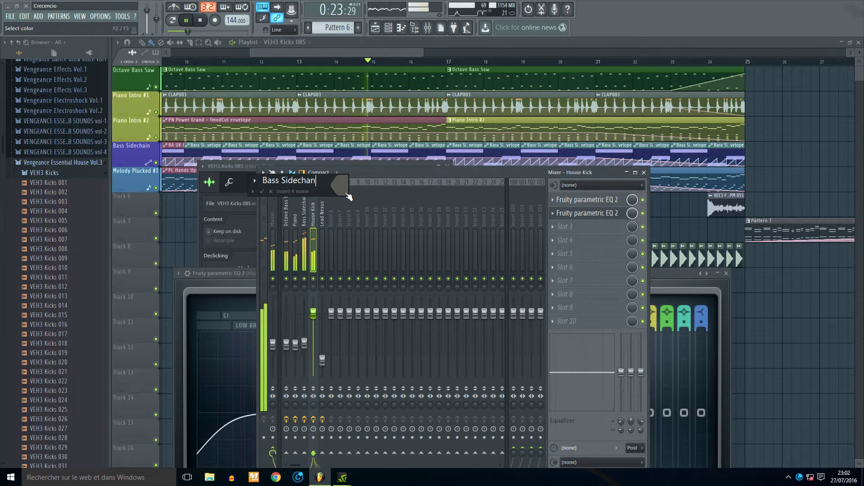
pyautogui.write('in')
pyautogui.click(344, 192)
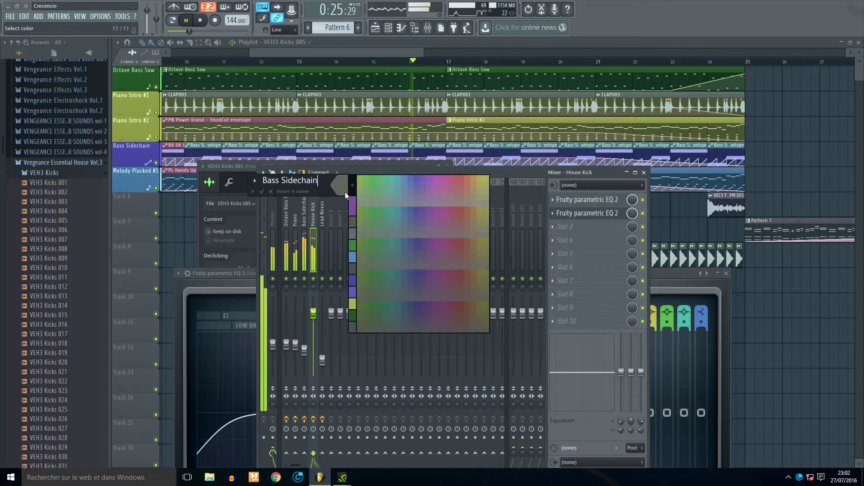
pyautogui.click(416, 178)
pyautogui.press('Return')
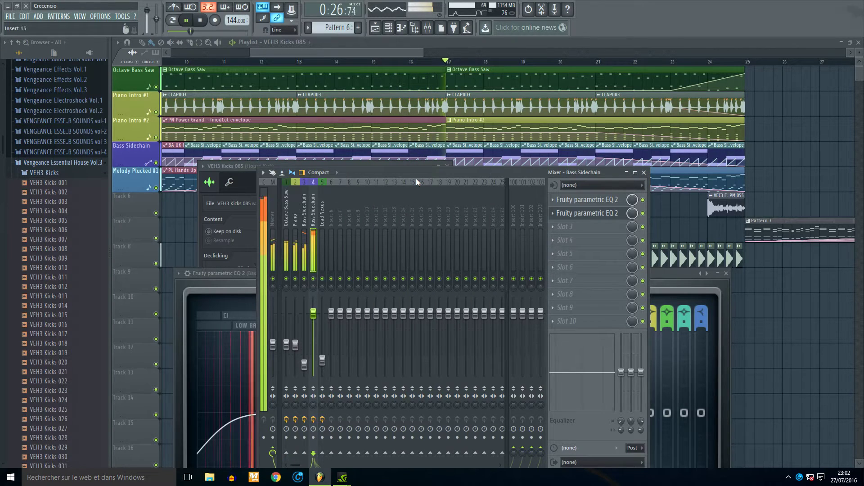
# - Stop playback and route the VEH3 Kicks 085 sampler channel to free mixer insert 6
pyautogui.click(782, 337)
pyautogui.press('space')
pyautogui.doubleClick(459, 257)
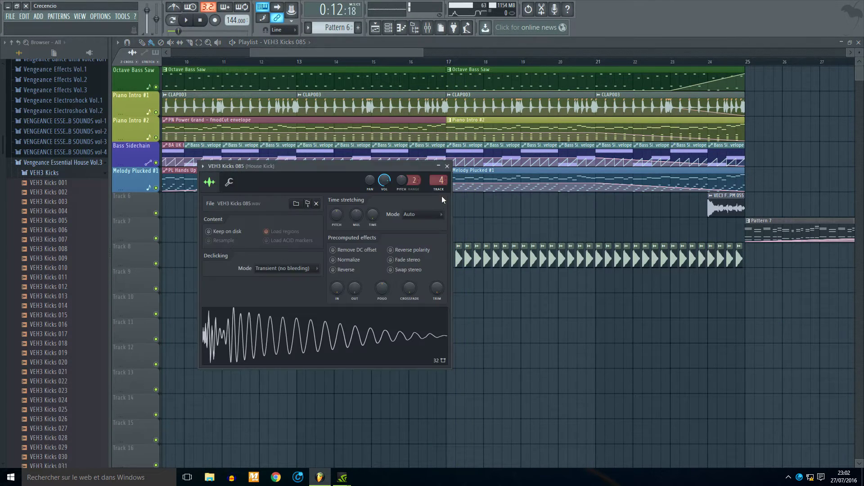
pyautogui.click(428, 27)
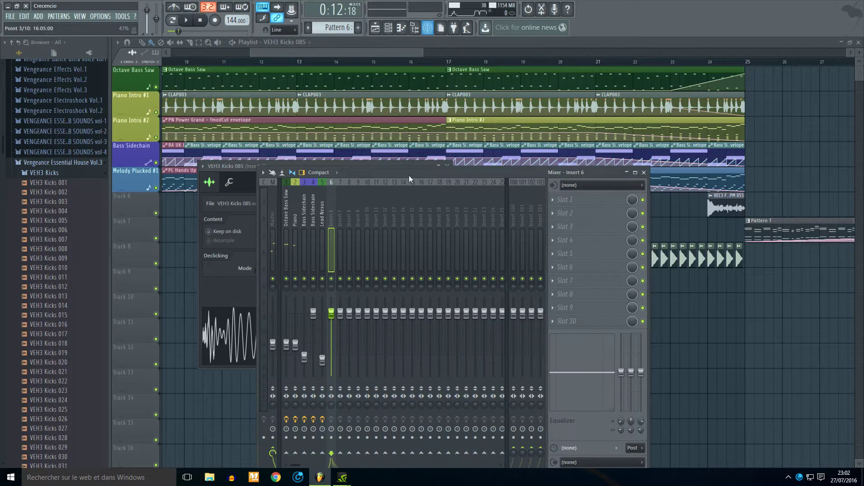
# - Rename mixer insert 6 as House Kick and assign it a color
pyautogui.rightClick(334, 203)
pyautogui.click(355, 191)
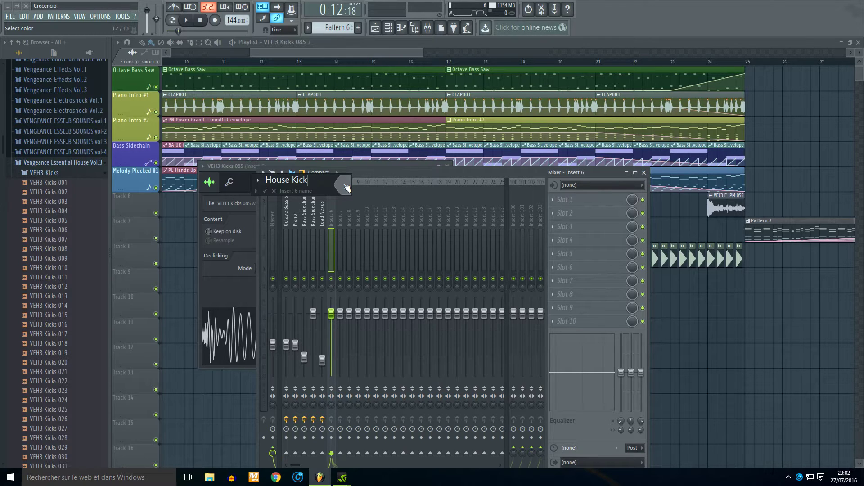
pyautogui.click(345, 187)
pyautogui.click(486, 327)
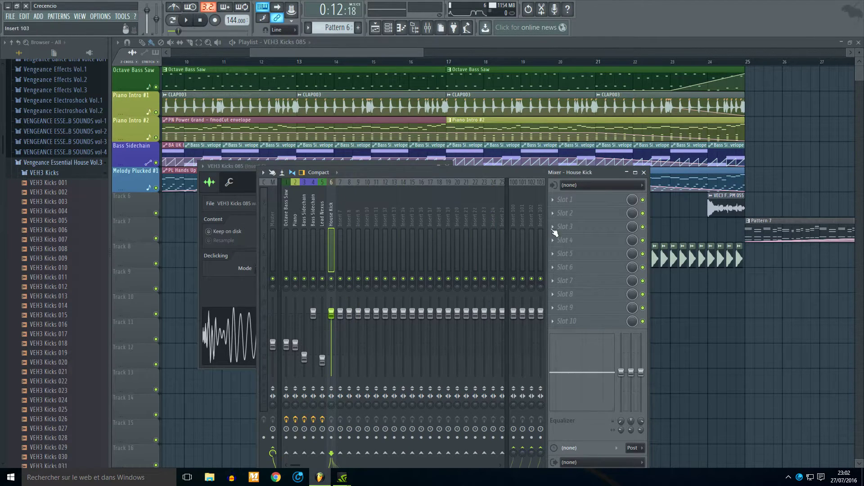
# - Add Fruity Parametric EQ 2 to slot 1 of the insert 6 House Kick track and load the Spécial Kick and Drums preset
pyautogui.click(553, 200)
pyautogui.moveTo(566, 212)
pyautogui.click(749, 34)
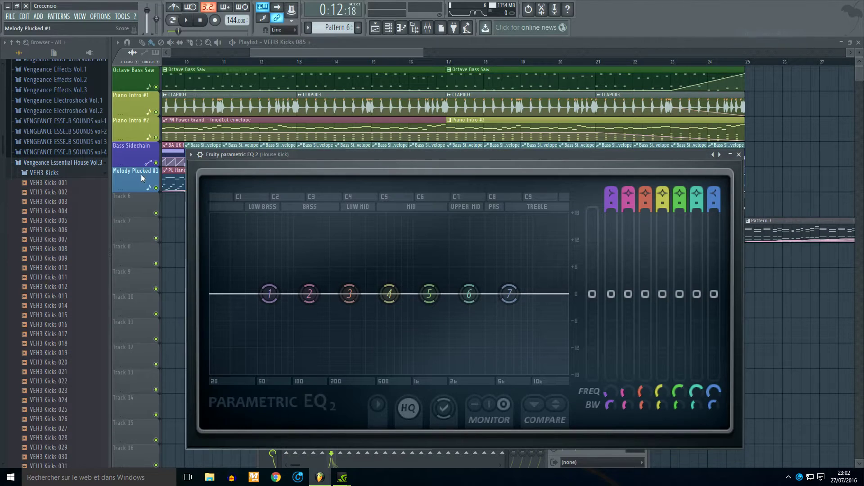
pyautogui.click(190, 155)
pyautogui.moveTo(276, 181)
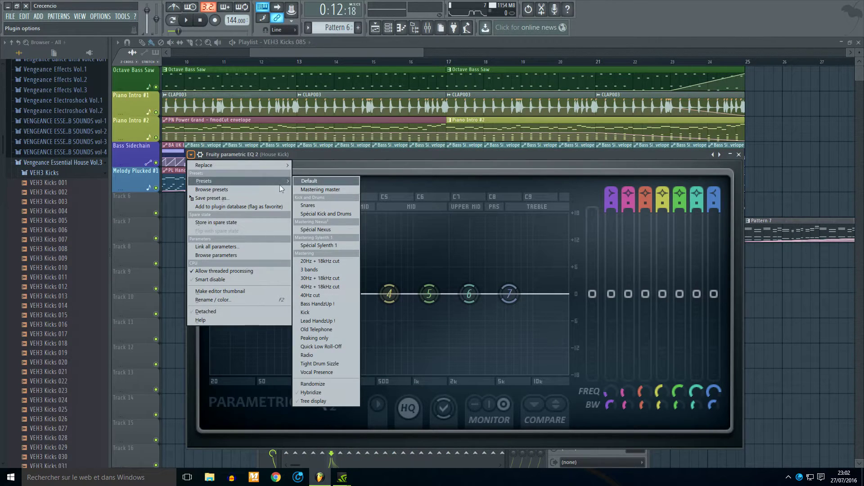
pyautogui.click(327, 212)
pyautogui.moveTo(374, 164); pyautogui.dragTo(354, 265)
pyautogui.click(325, 203)
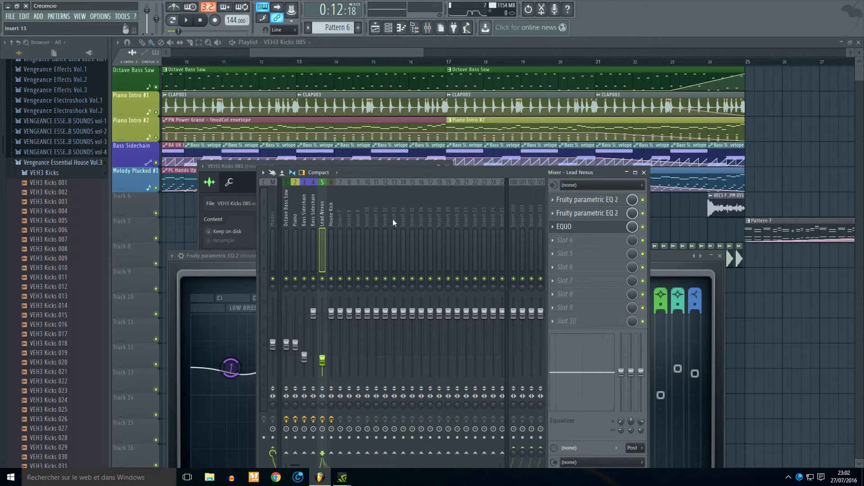
pyautogui.click(312, 210)
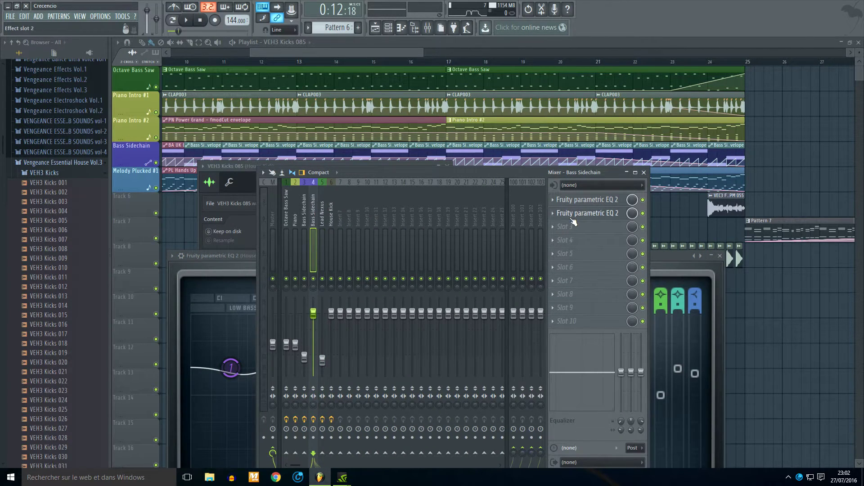
pyautogui.click(552, 200)
pyautogui.moveTo(603, 212)
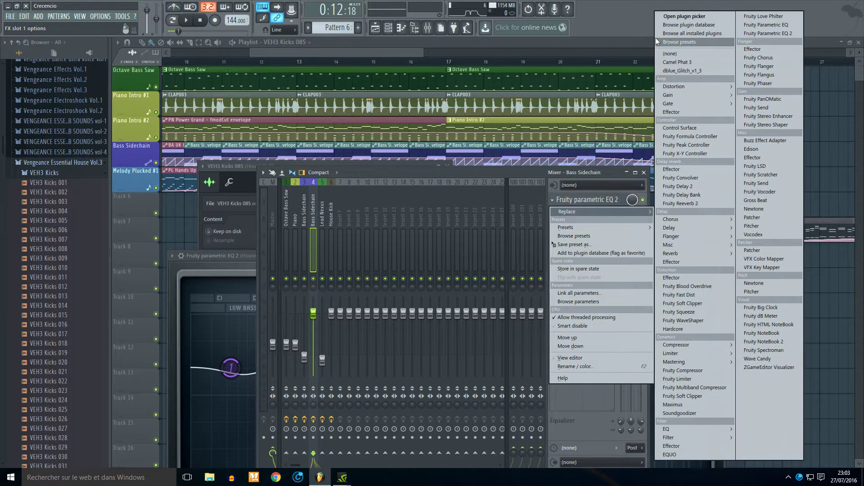
pyautogui.click(290, 199)
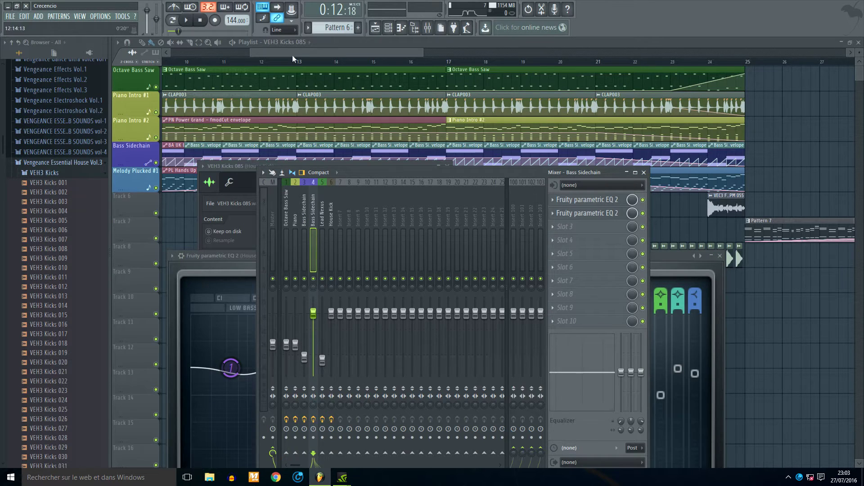
# - Preview the Melody Plucked #1 pattern, and rename its mixer insert 4 as Plucked, colored blue and lowered to about -12.8 dB
pyautogui.moveTo(332, 23); pyautogui.dragTo(331, 36)
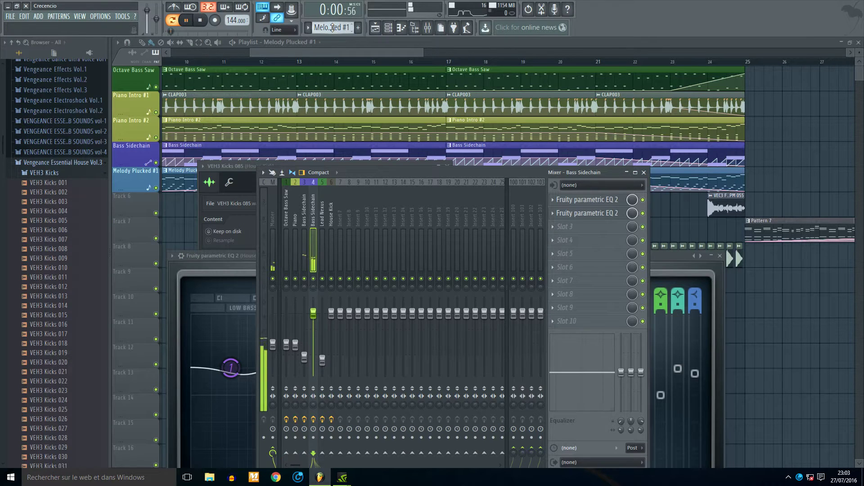
pyautogui.rightClick(313, 200)
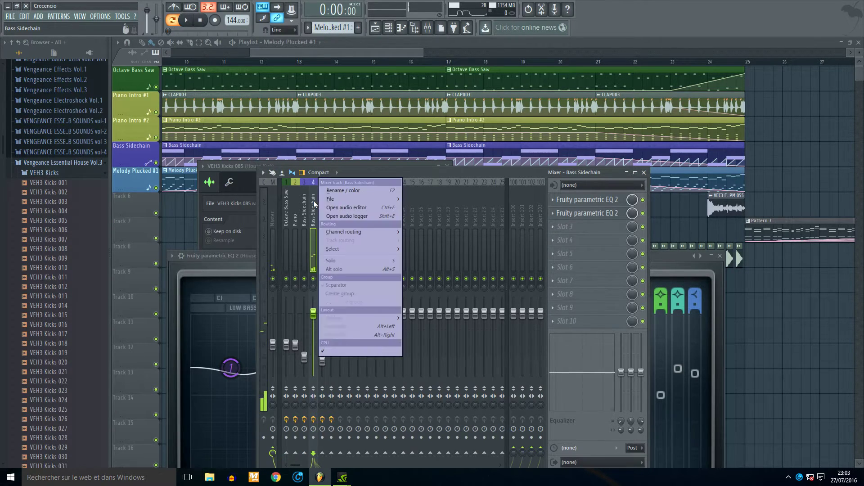
pyautogui.click(341, 199)
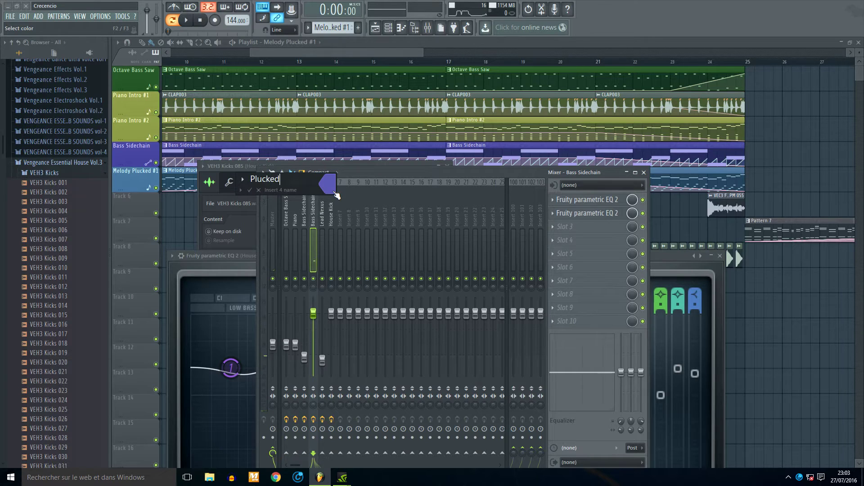
pyautogui.click(336, 193)
pyautogui.click(338, 272)
pyautogui.press('Return')
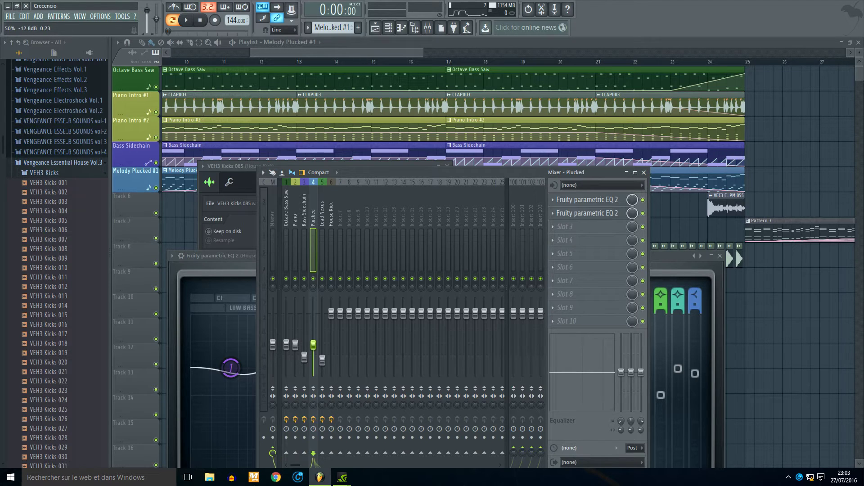
# - Load the Spécial Nexus preset in the Plucked track's slot 1 Fruity Parametric EQ 2
pyautogui.click(559, 204)
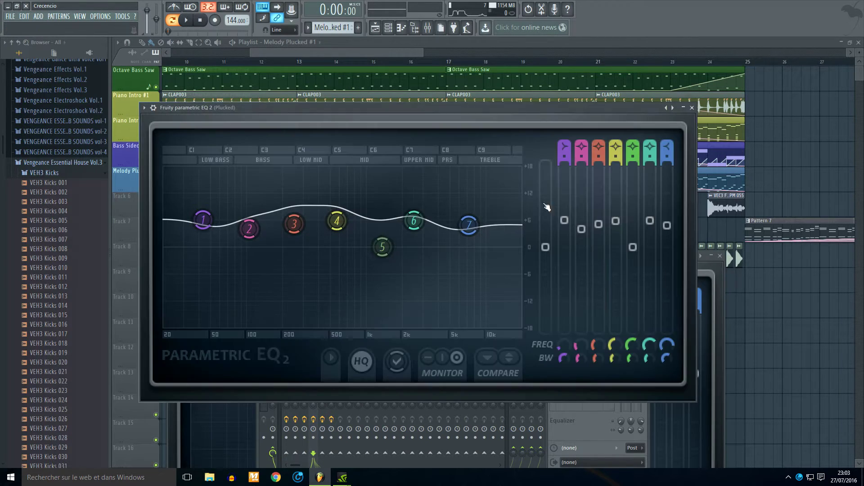
pyautogui.click(144, 108)
pyautogui.moveTo(161, 134)
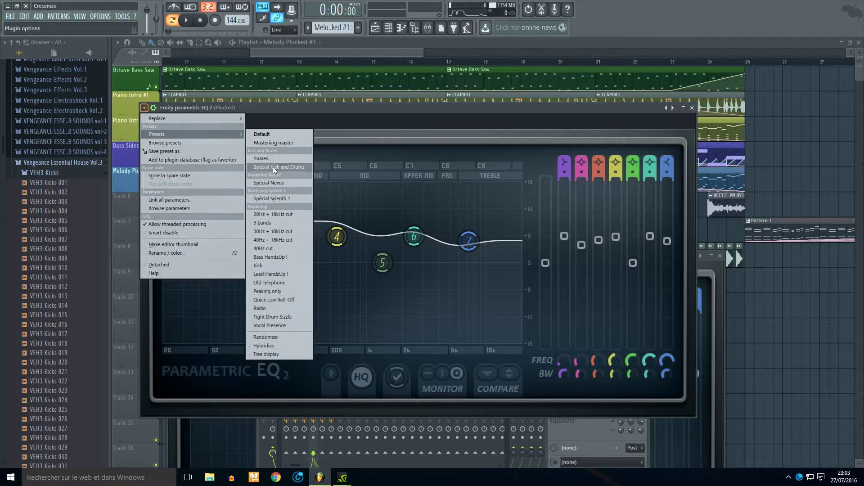
pyautogui.click(271, 184)
pyautogui.click(692, 108)
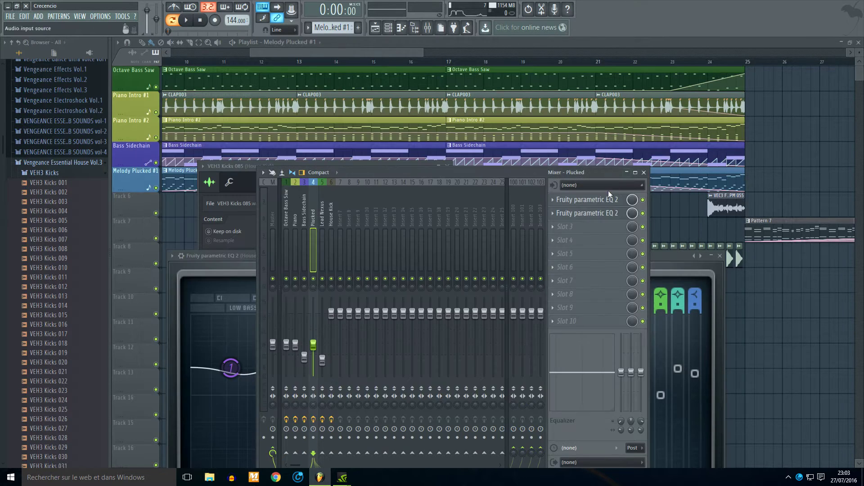
# - Remove the low-cut equalizer from slot 2 of the Plucked track and check the remaining slot 1 EQ curve
pyautogui.rightClick(570, 216)
pyautogui.moveTo(585, 225)
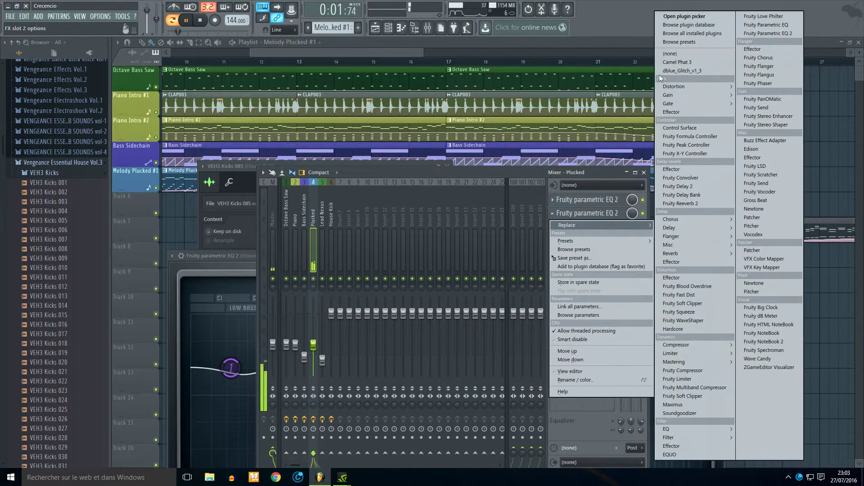
pyautogui.click(670, 54)
pyautogui.click(574, 201)
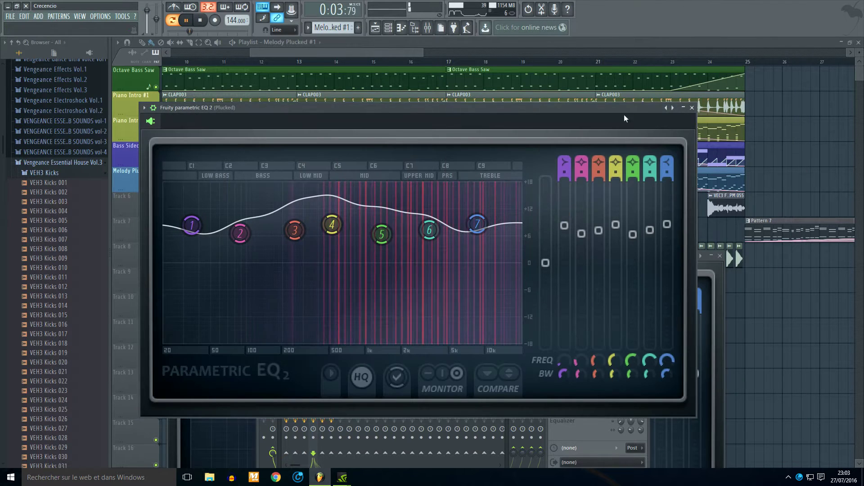
pyautogui.click(692, 108)
# - Add EQUO to slot 2 of the Plucked track and load its Spécial Nexus preset
pyautogui.click(601, 211)
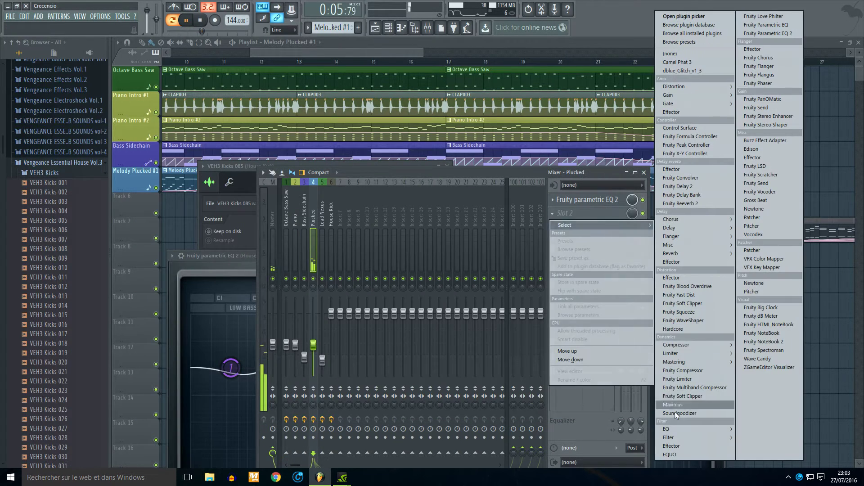
pyautogui.click(678, 450)
pyautogui.click(179, 273)
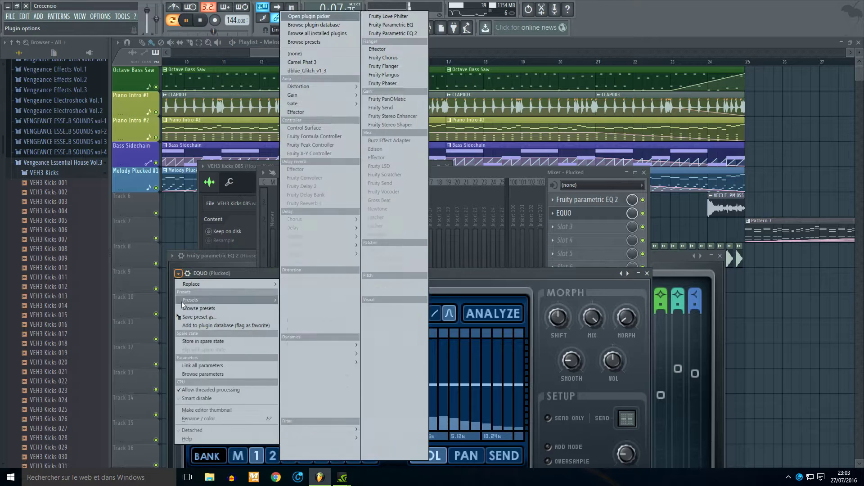
pyautogui.moveTo(191, 300)
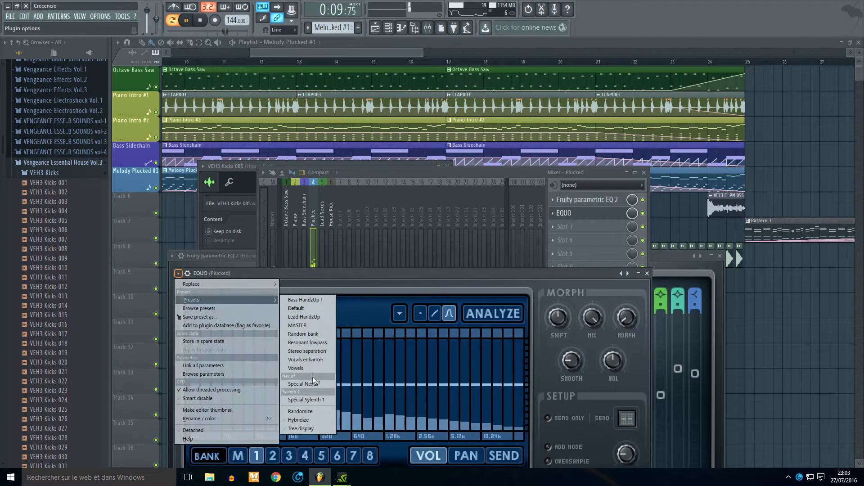
pyautogui.click(304, 343)
# - Switch from pattern to song mode and play the arrangement from around bar 15
pyautogui.click(589, 227)
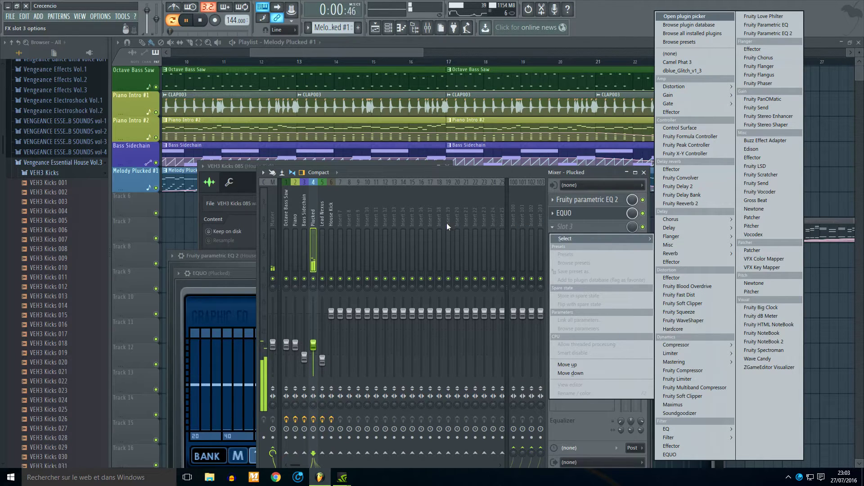
pyautogui.click(425, 61)
pyautogui.click(409, 63)
pyautogui.click(173, 21)
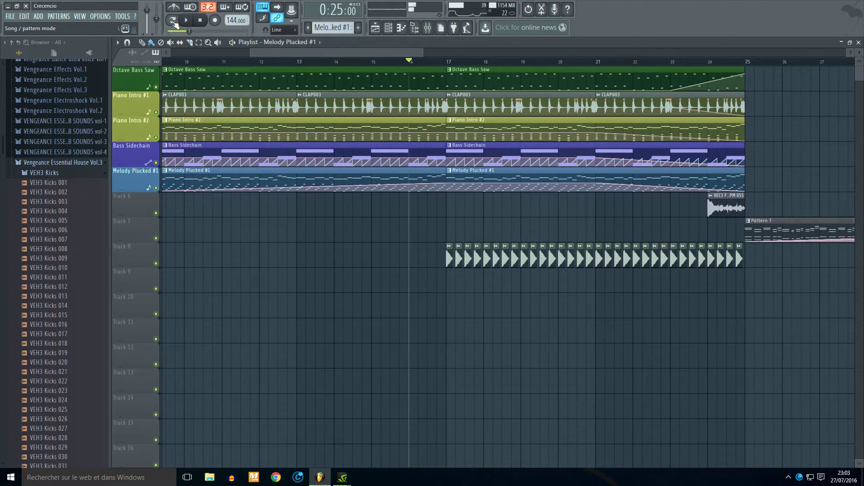
pyautogui.click(382, 62)
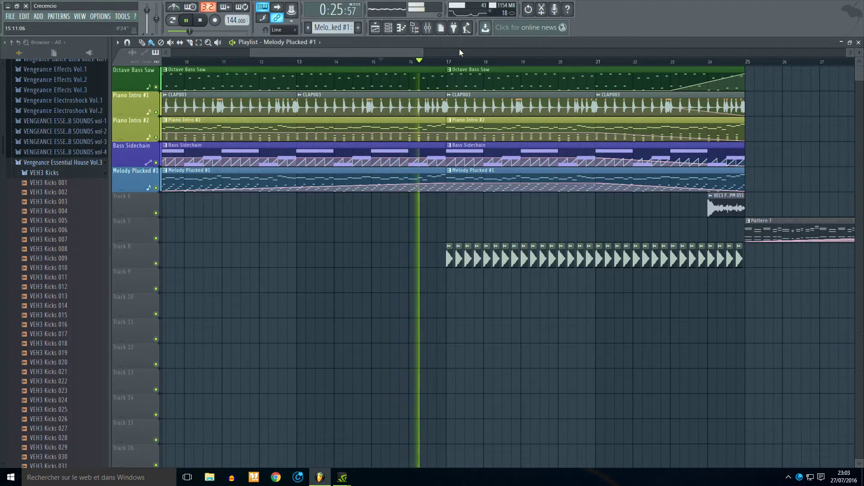
# - Adjust the Plucked track's fader against the full mix while replaying the transition into the kick section
pyautogui.click(433, 30)
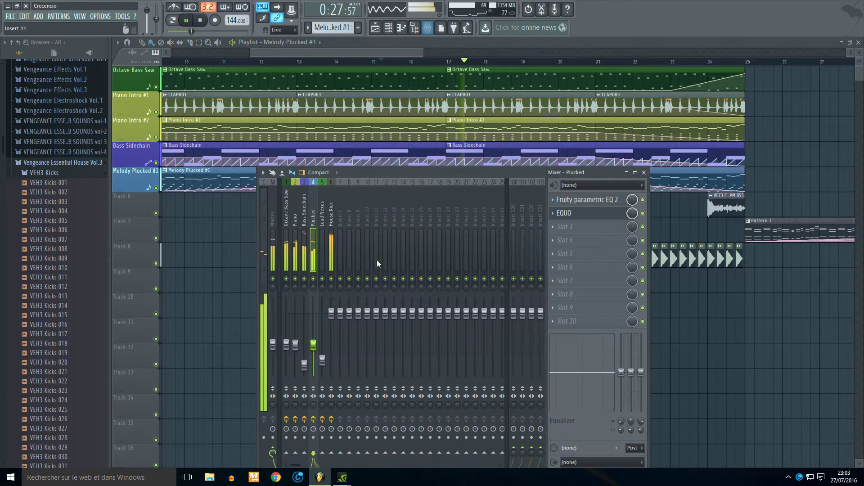
pyautogui.press('space')
pyautogui.press('space')
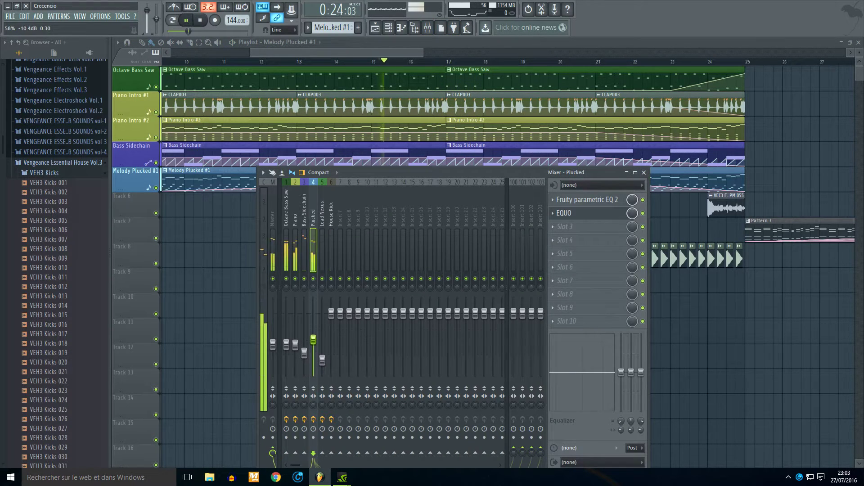
pyautogui.moveTo(314, 343); pyautogui.dragTo(314, 346)
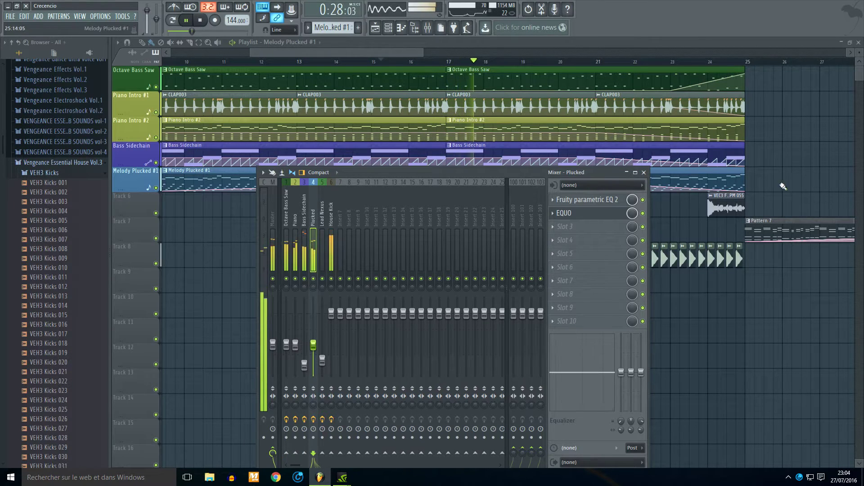
pyautogui.press('F9')
pyautogui.press('space')
# - Add a second Fruity Parametric EQ 2 in slot 2 of the House Kick track and lower band 1 to -18 dB at 20 Hz
pyautogui.click(439, 28)
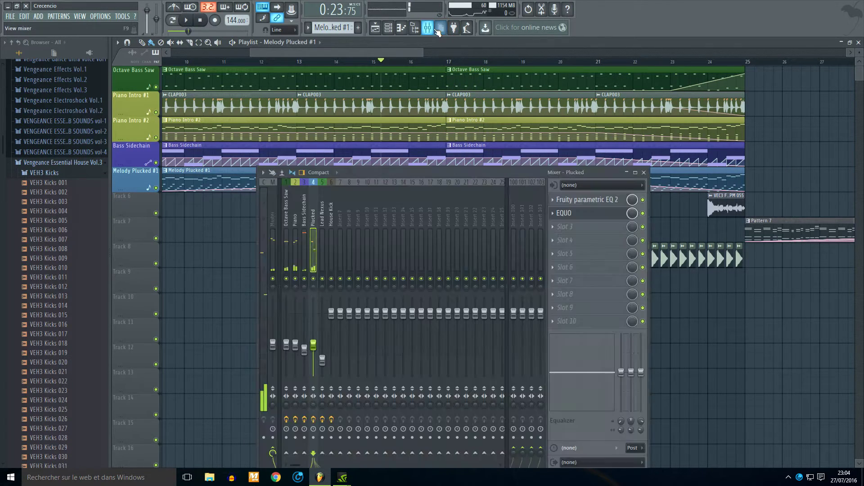
pyautogui.click(333, 198)
pyautogui.click(566, 213)
pyautogui.click(761, 34)
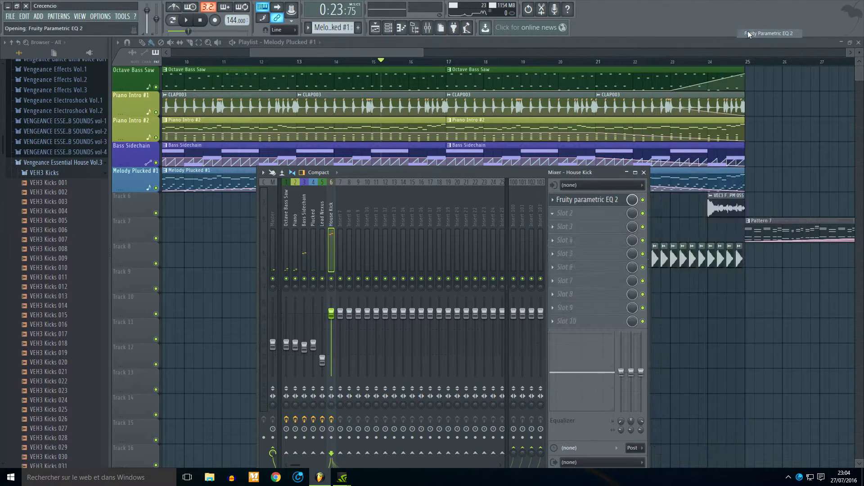
pyautogui.moveTo(281, 306); pyautogui.dragTo(222, 383)
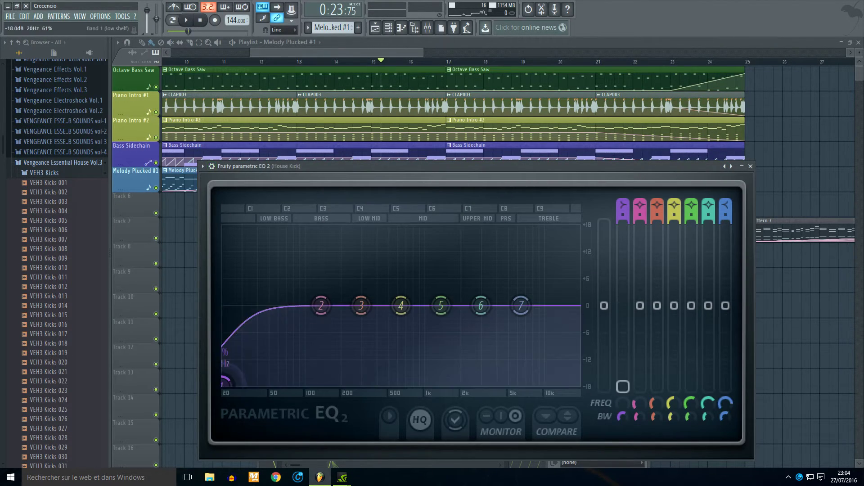
# - Create an automation clip for the House Kick EQ's band 1 frequency, add a control point at bar 17, and start playback
pyautogui.click(122, 17)
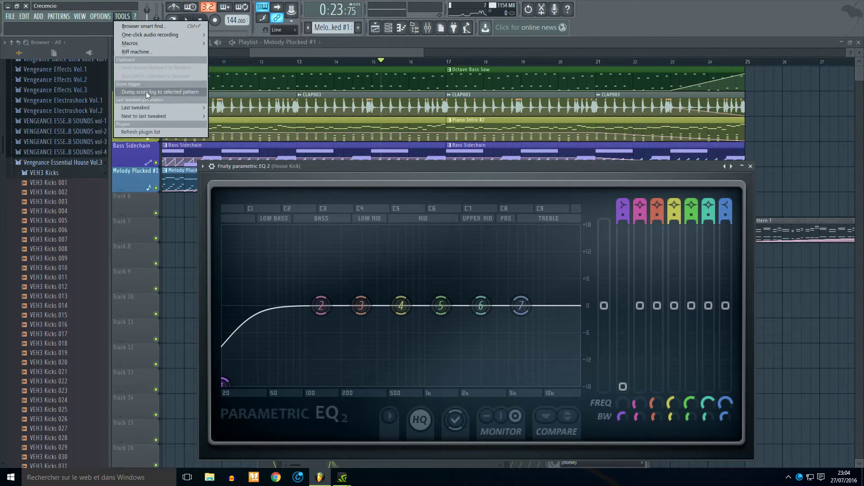
pyautogui.moveTo(188, 108)
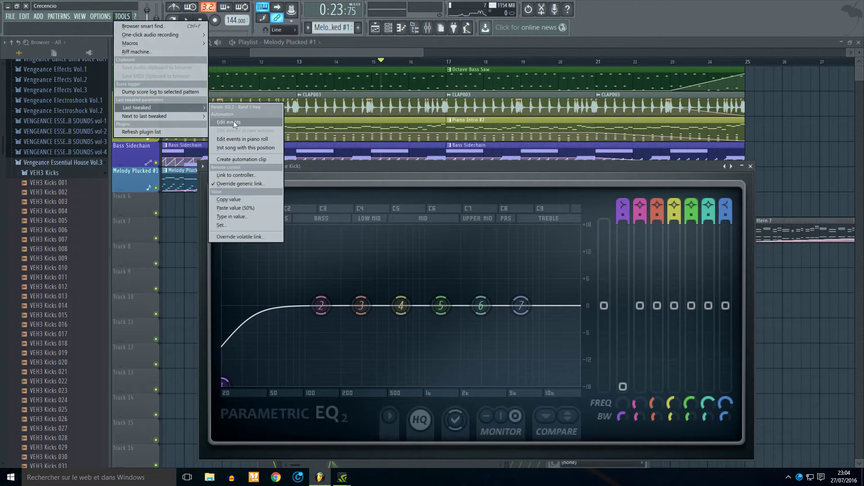
pyautogui.click(238, 168)
pyautogui.hscroll(10, 440, 255)
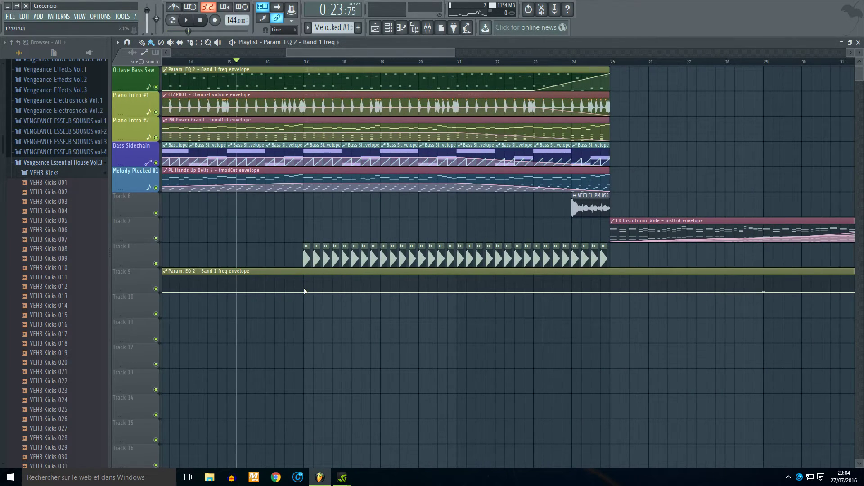
pyautogui.press('space')
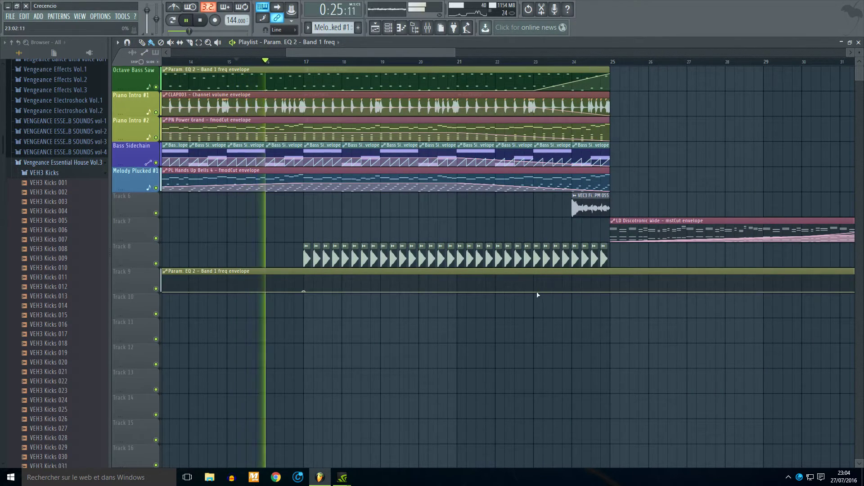
# - Ramp the House Kick EQ automation up to bar 25, slice the clip at bars 17 and 25, and delete the outer pieces
pyautogui.moveTo(603, 291); pyautogui.dragTo(617, 275)
pyautogui.moveTo(303, 270); pyautogui.dragTo(303, 311)
pyautogui.moveTo(610, 271); pyautogui.dragTo(619, 325)
pyautogui.click(147, 44)
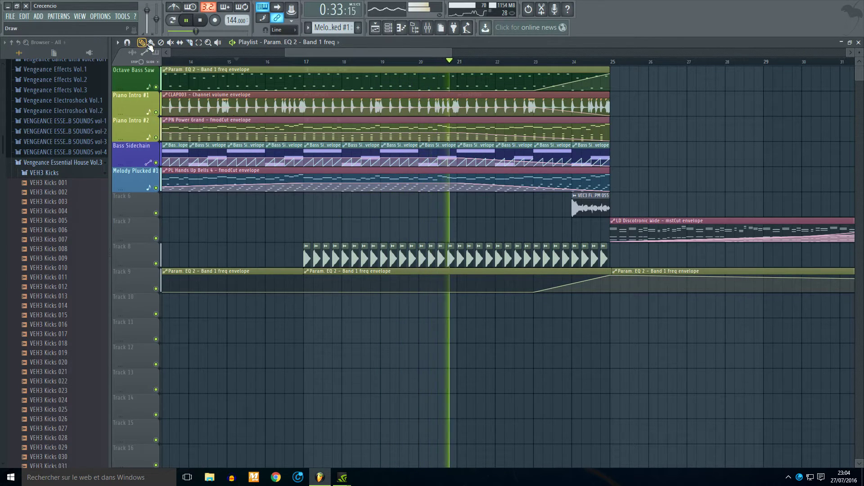
pyautogui.click(152, 43)
pyautogui.rightClick(239, 281)
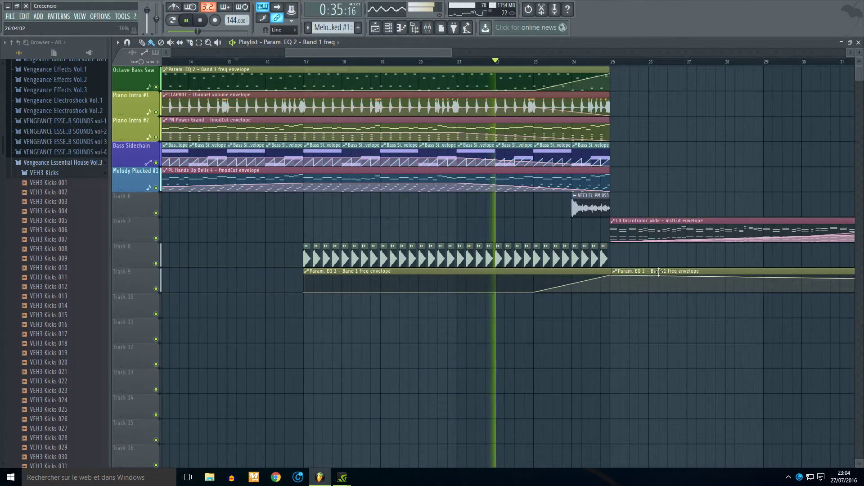
pyautogui.rightClick(655, 283)
# - Trim the House Kick EQ automation clip's end to bar 25 and move it onto Track 8 over the kicks
pyautogui.scroll(12, 603, 271)
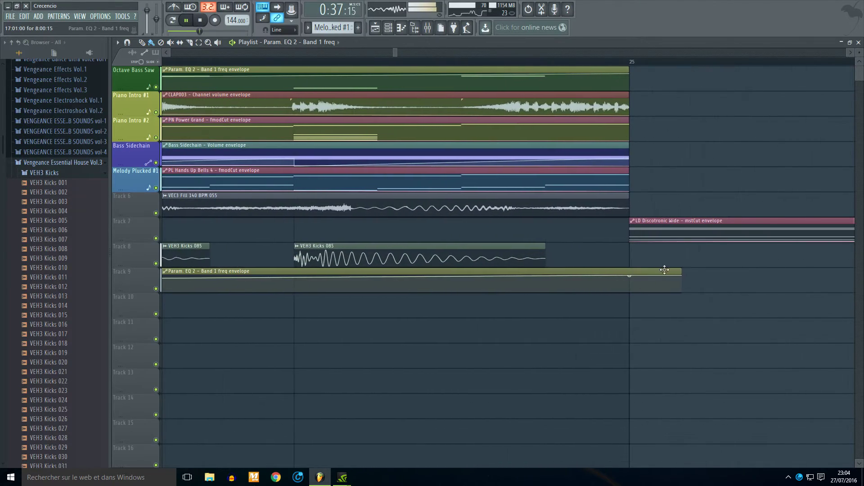
pyautogui.moveTo(687, 270); pyautogui.dragTo(628, 268)
pyautogui.scroll(-5, 512, 292)
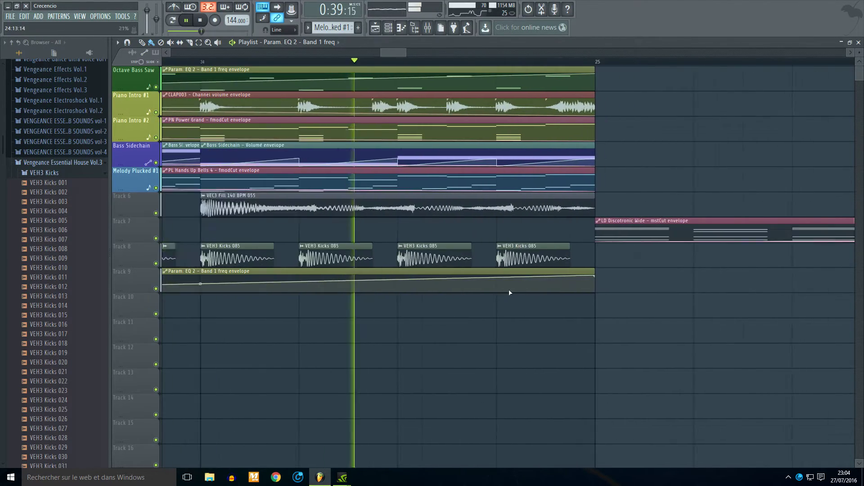
pyautogui.scroll(-3, 512, 292)
pyautogui.moveTo(263, 270); pyautogui.dragTo(263, 244)
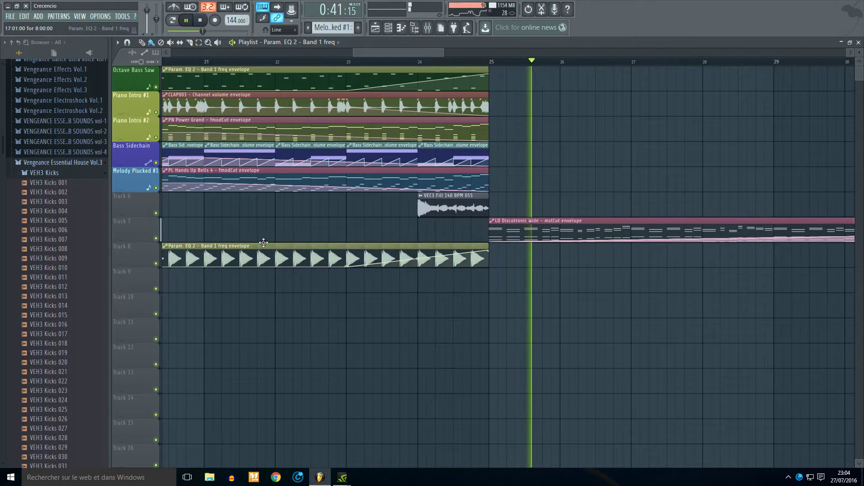
pyautogui.scroll(-4, 444, 169)
pyautogui.scroll(-1, 440, 165)
pyautogui.scroll(-2, 439, 165)
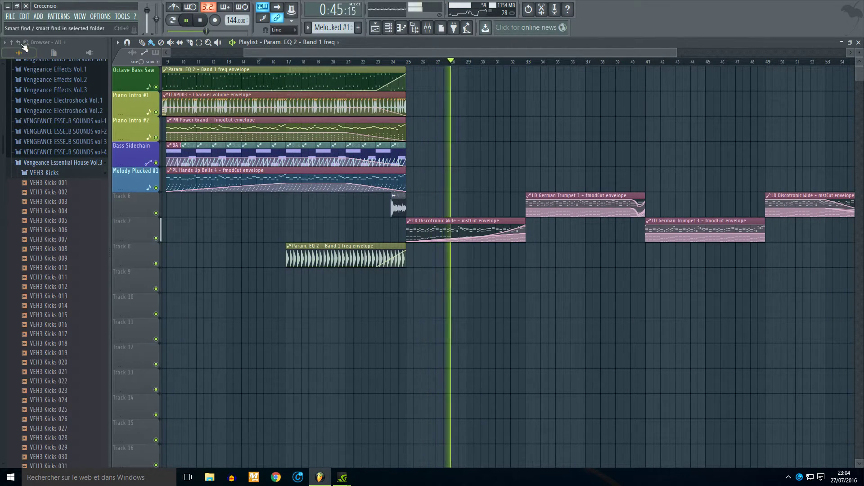
# - Select the kick clips with their EQ automation on Track 8, stop playback, and move them together up to Track 6
pyautogui.click(25, 47)
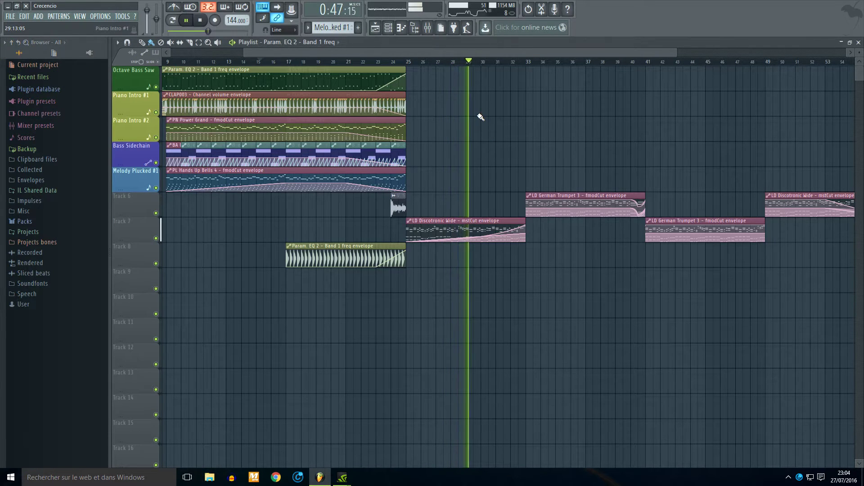
pyautogui.moveTo(417, 263); pyautogui.dragTo(234, 266)
pyautogui.scroll(2, 333, 243)
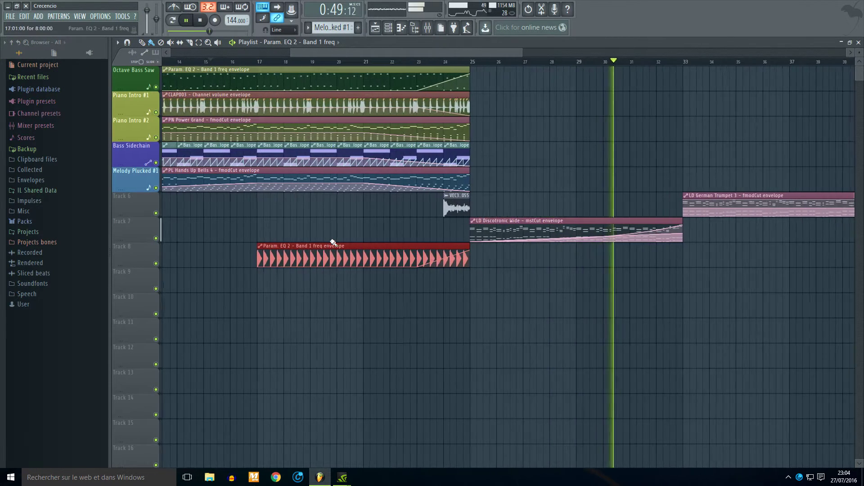
pyautogui.press('space')
pyautogui.moveTo(328, 245); pyautogui.dragTo(331, 197)
pyautogui.keyDown('ctrl'); pyautogui.click(322, 309); pyautogui.keyUp('ctrl')
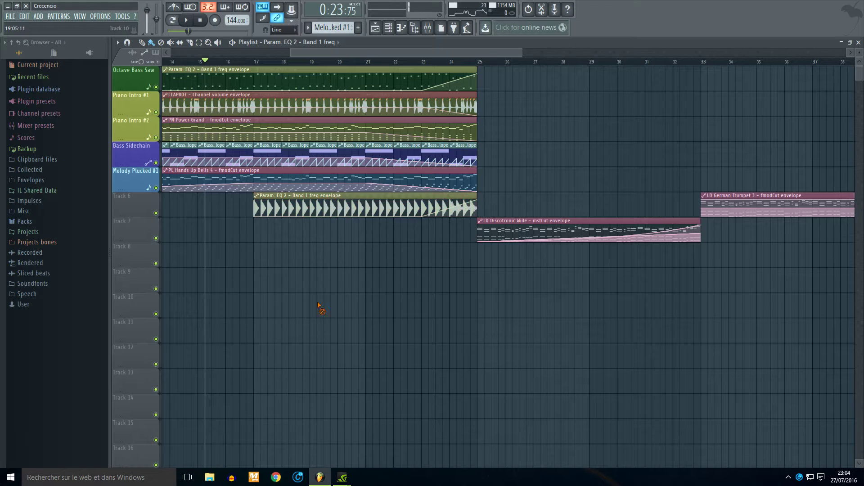
# - Place the VDX2 Winter Kit 142BPM Fx Sweep 03 sample from the recent files on Track 10, starting at bar 17
pyautogui.click(21, 221)
pyautogui.click(46, 223)
pyautogui.click(38, 78)
pyautogui.scroll(-4, 55, 271)
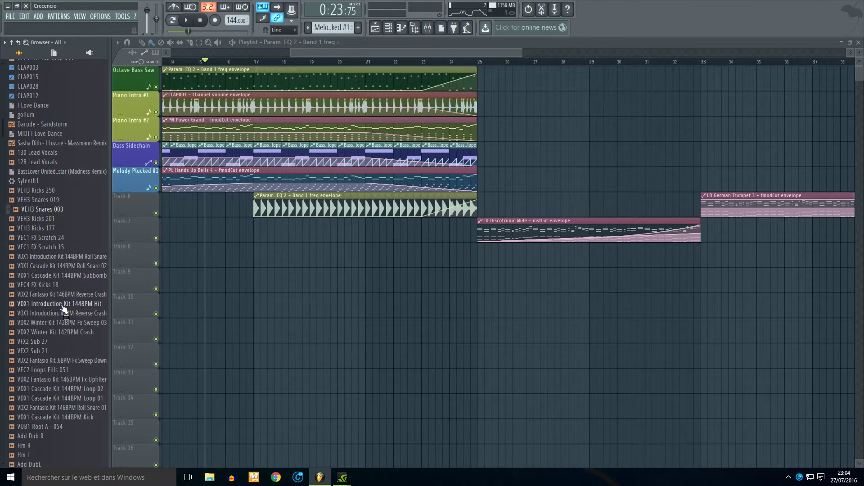
pyautogui.moveTo(63, 321); pyautogui.dragTo(386, 299)
pyautogui.doubleClick(388, 299)
pyautogui.click(434, 328)
pyautogui.rightClick(445, 328)
pyautogui.moveTo(447, 305); pyautogui.dragTo(454, 305)
# - Time-stretch the Fx Sweep 03 sample to the 144 BPM project tempo and reset its pitch shift
pyautogui.doubleClick(453, 305)
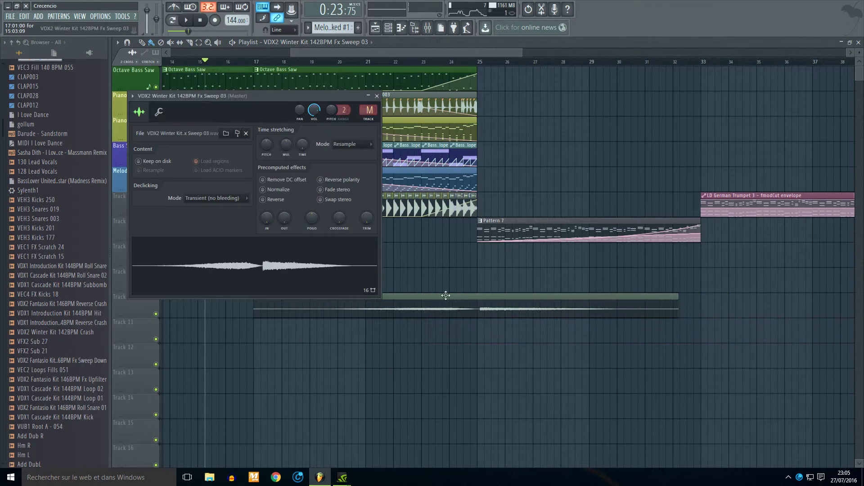
pyautogui.rightClick(303, 150)
pyautogui.click(319, 163)
pyautogui.click(431, 242)
pyautogui.rightClick(266, 145)
pyautogui.click(273, 150)
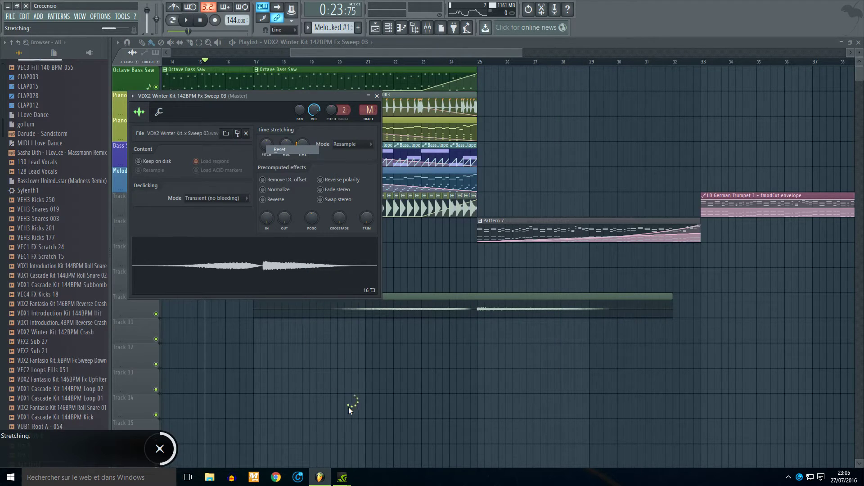
# - Place the VDX1 Introduction Kit 144BPM Roll Snare sample on Track 13, starting at bar 20
pyautogui.rightClick(286, 371)
pyautogui.moveTo(100, 267); pyautogui.dragTo(387, 387)
pyautogui.moveTo(480, 371); pyautogui.dragTo(432, 370)
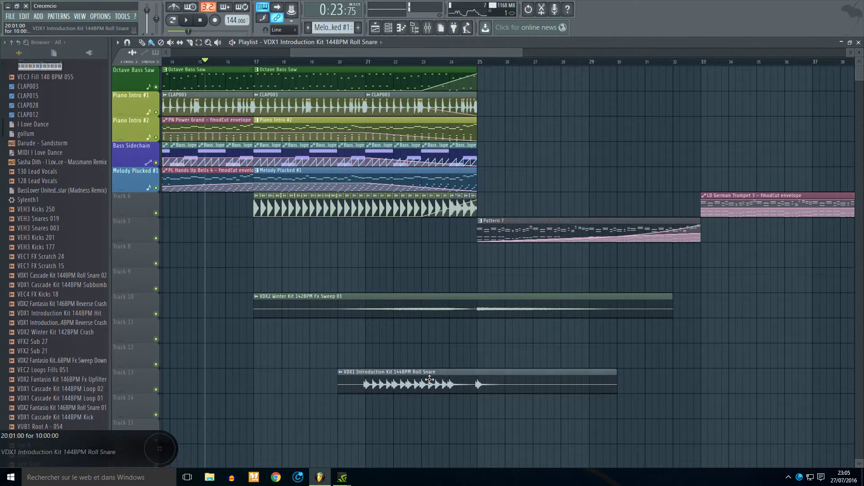
# - Route the Roll Snare channel to mixer track 7, rename that track Snares and give it a dark grey colour
pyautogui.doubleClick(429, 379)
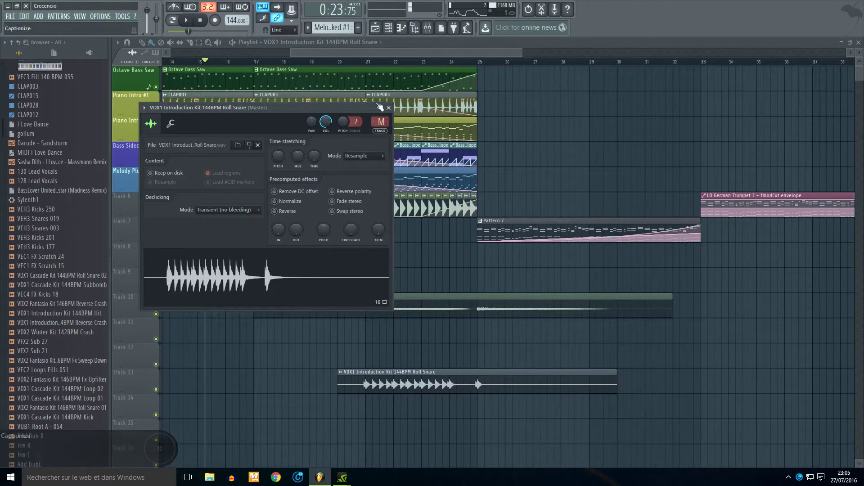
pyautogui.press('F9')
pyautogui.moveTo(380, 123)
pyautogui.mouseDown()
pyautogui.moveTo(380, 107)
pyautogui.moveTo(381, 119)
pyautogui.mouseUp()
pyautogui.click(428, 174)
pyautogui.click(424, 180)
pyautogui.rightClick(339, 206)
pyautogui.click(382, 190)
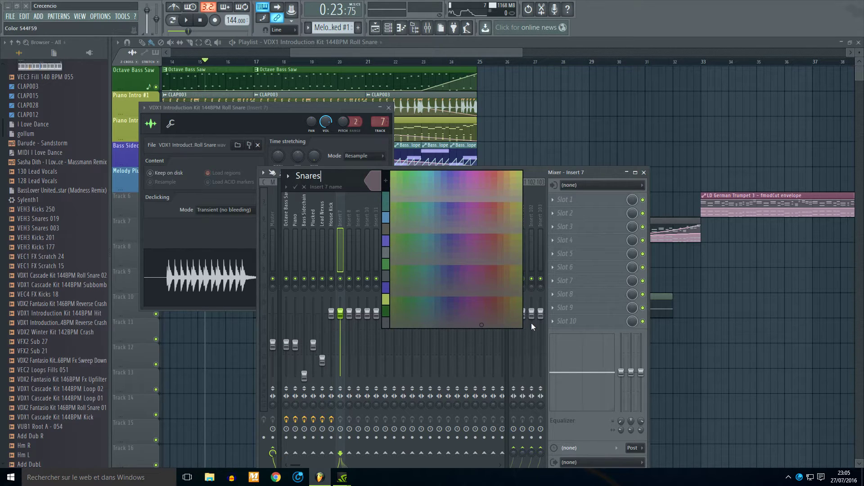
pyautogui.click(522, 323)
# - Add Fruity Parametric EQ 2 in slot 1 of the Snares track and load its Snares preset
pyautogui.click(564, 199)
pyautogui.moveTo(565, 211)
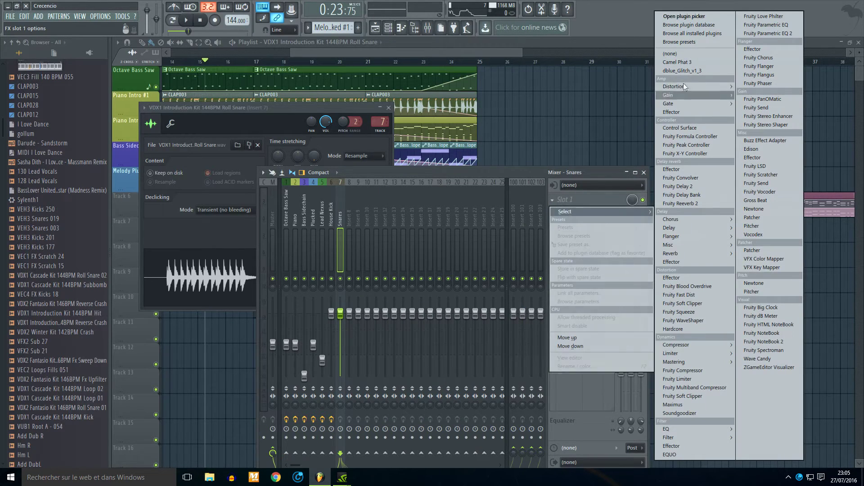
pyautogui.click(769, 31)
pyautogui.click(121, 84)
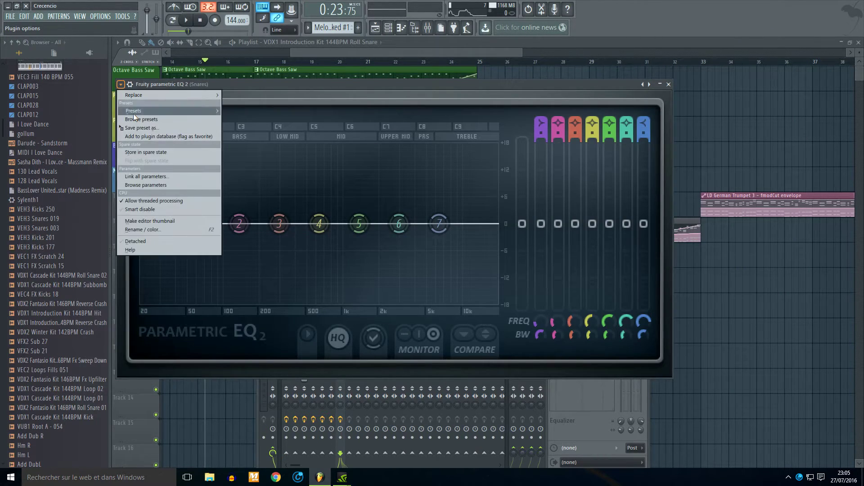
pyautogui.moveTo(135, 111)
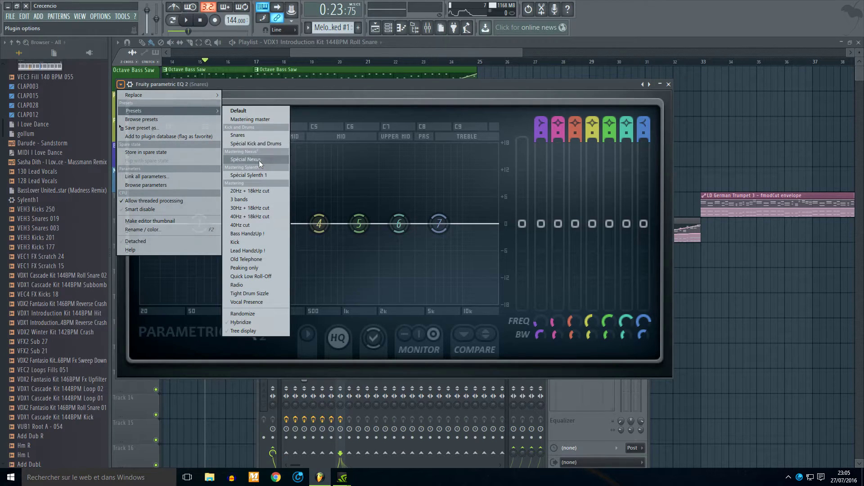
pyautogui.click(259, 136)
pyautogui.click(668, 84)
# - Add a second Fruity Parametric EQ 2 in slot 2 of the Snares track
pyautogui.click(577, 213)
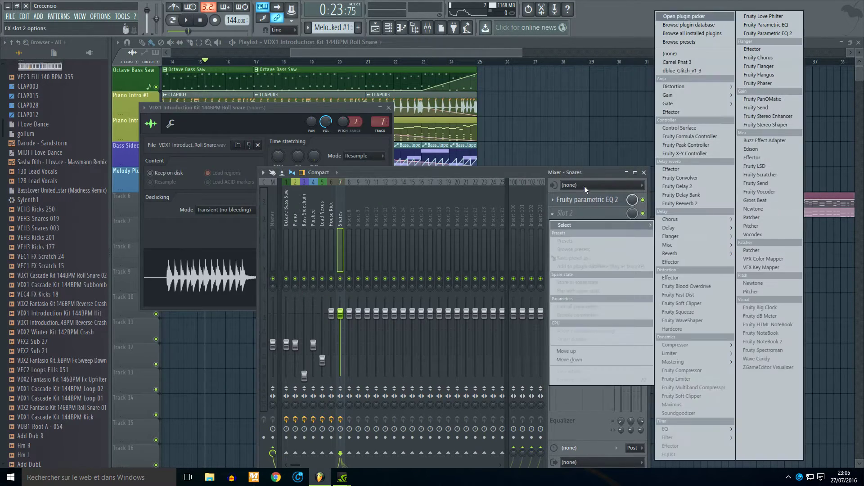
pyautogui.click(769, 33)
pyautogui.moveTo(211, 236); pyautogui.dragTo(296, 199)
pyautogui.click(720, 332)
# - Play from around bar 15 and move the Roll Snare and Fx Sweep 03 clips together onto Track 7
pyautogui.doubleClick(409, 372)
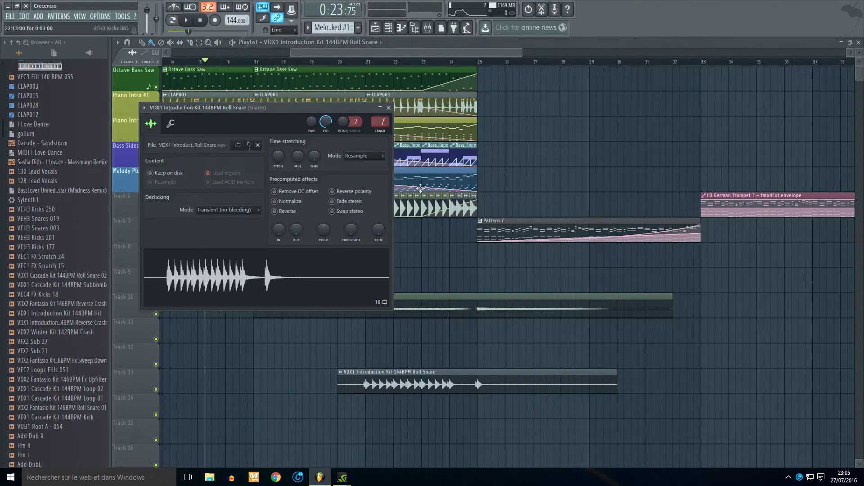
pyautogui.press('space')
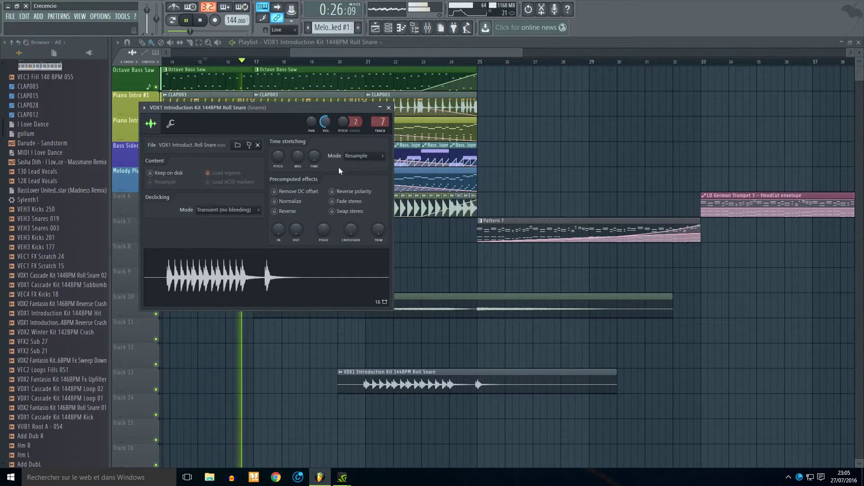
pyautogui.click(461, 354)
pyautogui.moveTo(436, 373); pyautogui.dragTo(436, 297)
pyautogui.moveTo(553, 303); pyautogui.dragTo(370, 229)
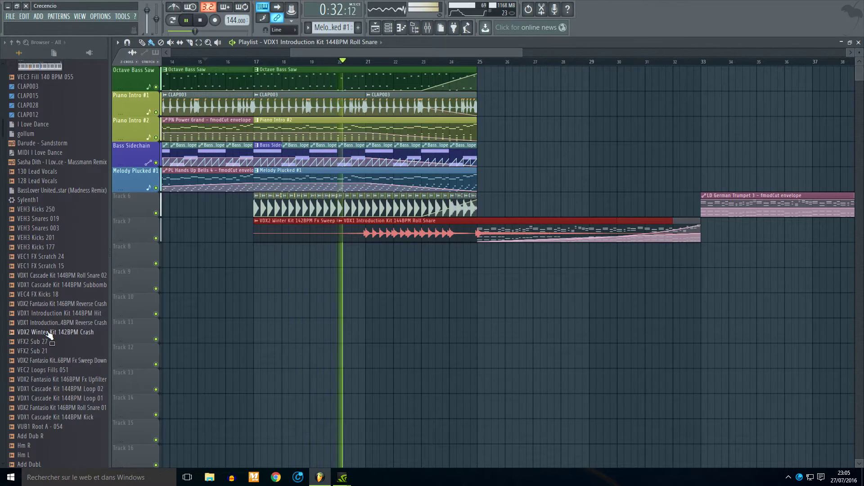
pyautogui.keyDown('ctrl'); pyautogui.click(329, 250); pyautogui.keyUp('ctrl')
# - Move the Roll Snare clip to Track 8 and lower its channel volume to about 61% while replaying the build-up
pyautogui.click(427, 28)
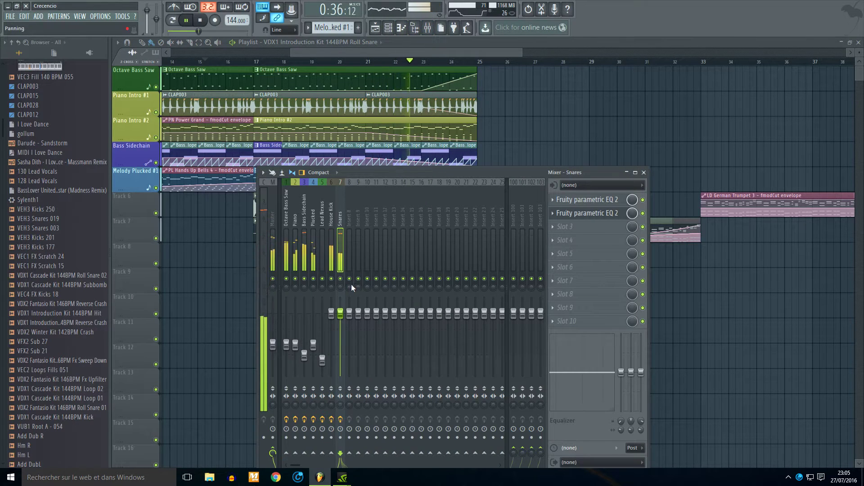
pyautogui.rightClick(727, 384)
pyautogui.moveTo(451, 235); pyautogui.dragTo(450, 260)
pyautogui.doubleClick(450, 260)
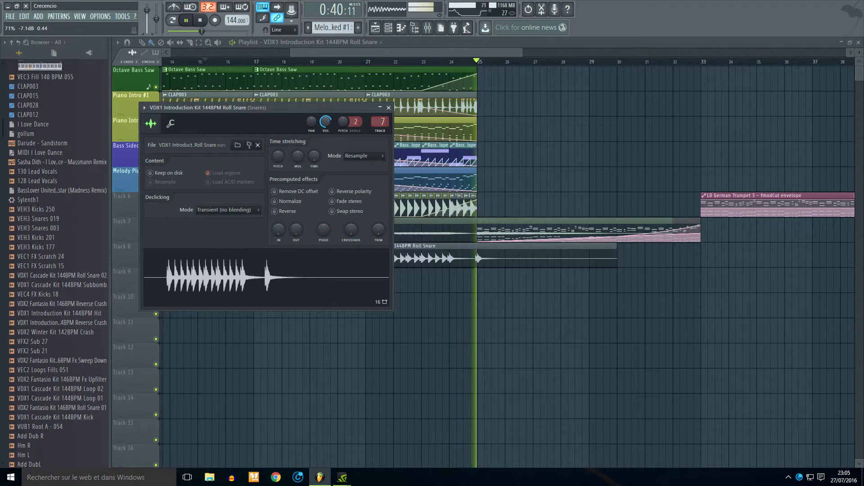
pyautogui.press('space')
pyautogui.press('space')
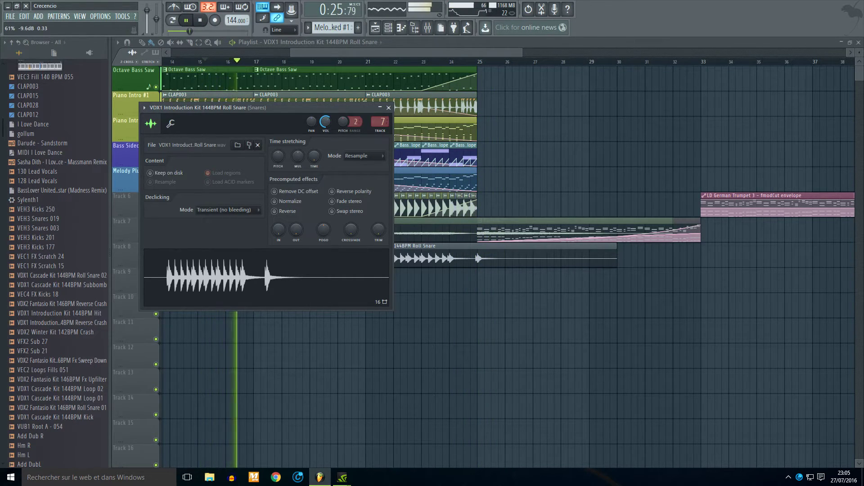
# - Replay the build-up from bar 20 and around bar 24, move the Roll Snare clip back onto Track 7, and stop playback
pyautogui.click(341, 61)
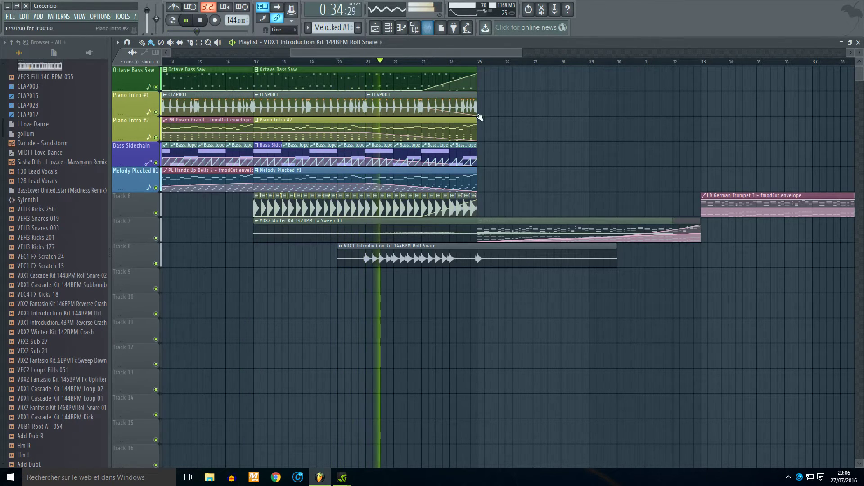
pyautogui.click(459, 67)
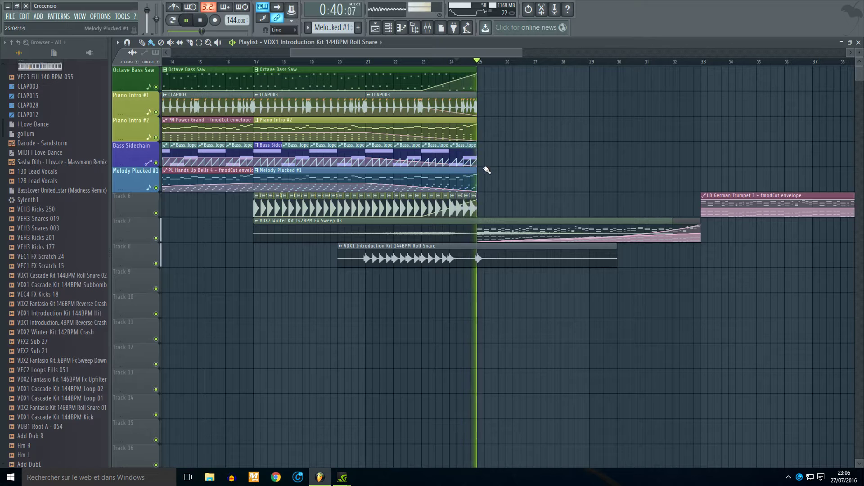
pyautogui.moveTo(467, 257); pyautogui.dragTo(465, 234)
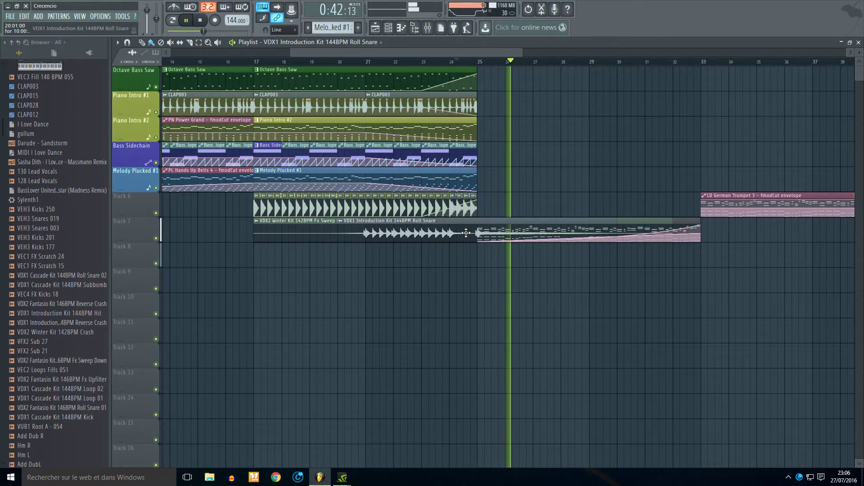
pyautogui.press('space')
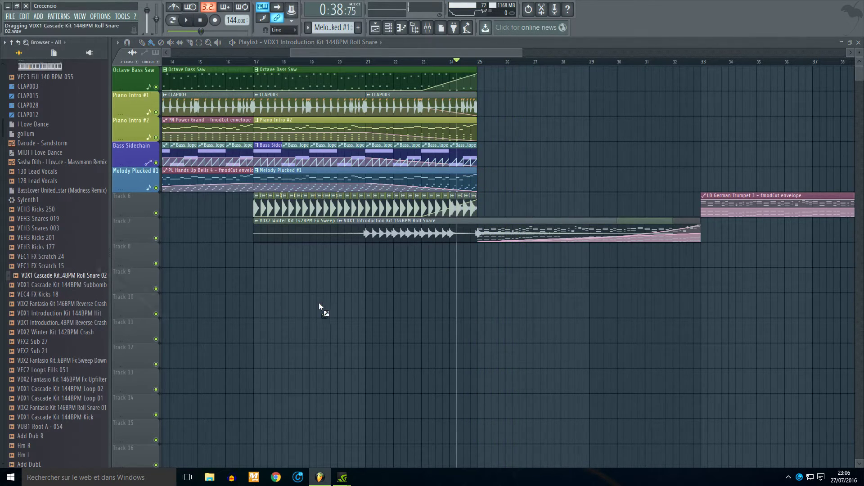
# - Place the VDX1 Cascade Kit 144BPM Subbomb sample on Track 8 just before bar 25 and reset its pitch shift
pyautogui.moveTo(310, 307); pyautogui.dragTo(327, 306)
pyautogui.rightClick(363, 306)
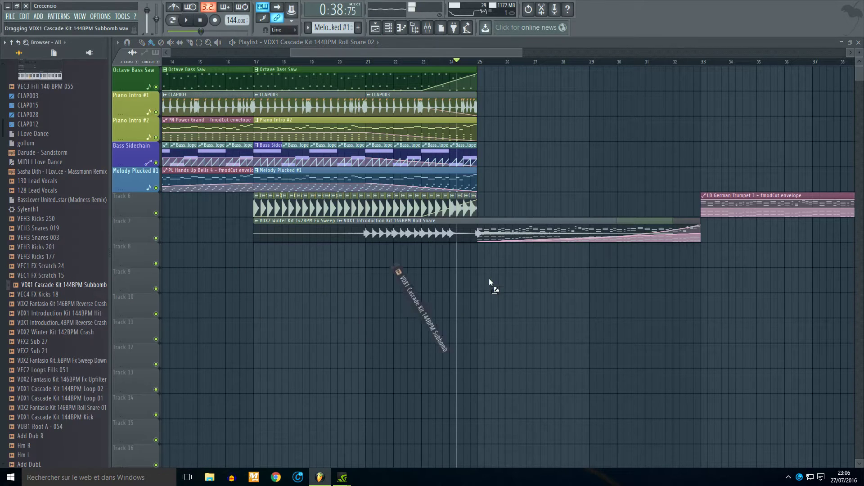
pyautogui.moveTo(489, 285); pyautogui.dragTo(466, 259)
pyautogui.press('Escape')
pyautogui.scroll(3, 491, 276)
pyautogui.scroll(6, 495, 278)
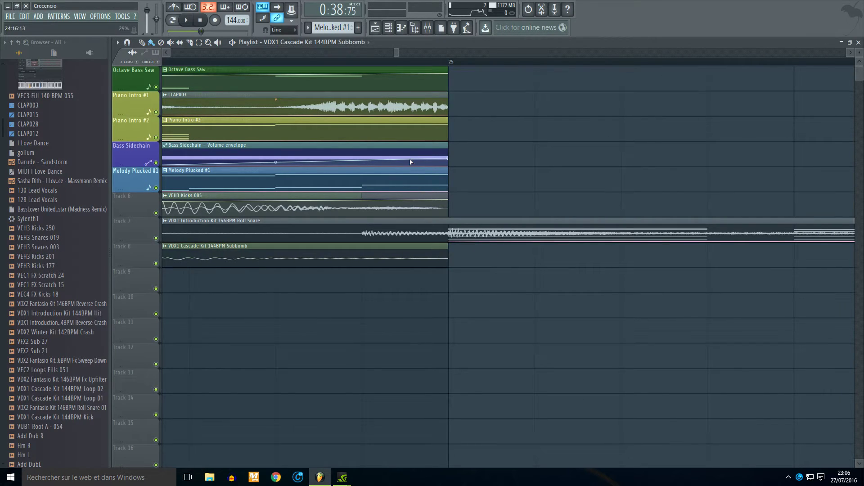
pyautogui.doubleClick(375, 245)
pyautogui.rightClick(295, 180)
pyautogui.click(309, 187)
pyautogui.press('Escape')
# - Place the VDX2 Winter Kit 142BPM Crash sample on Track 9 at bar 25 and time-stretch it to the project tempo
pyautogui.scroll(-5, 508, 354)
pyautogui.moveTo(56, 332); pyautogui.dragTo(486, 275)
pyautogui.doubleClick(487, 279)
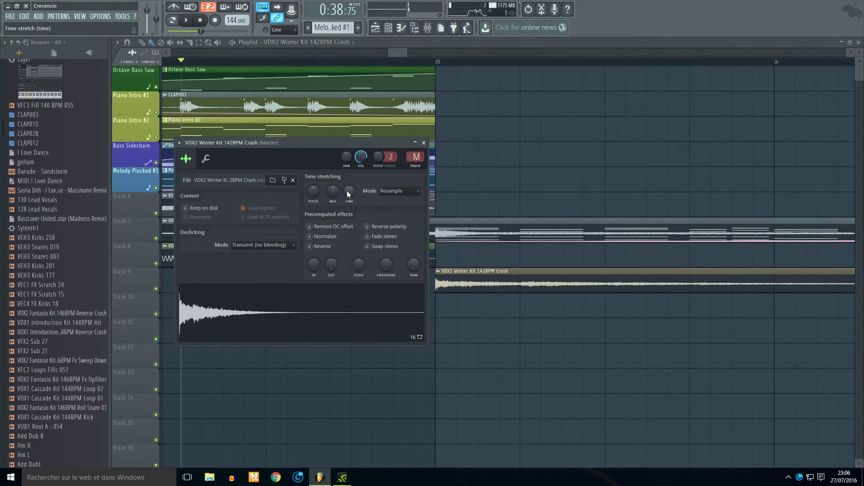
pyautogui.click(366, 206)
pyautogui.click(453, 287)
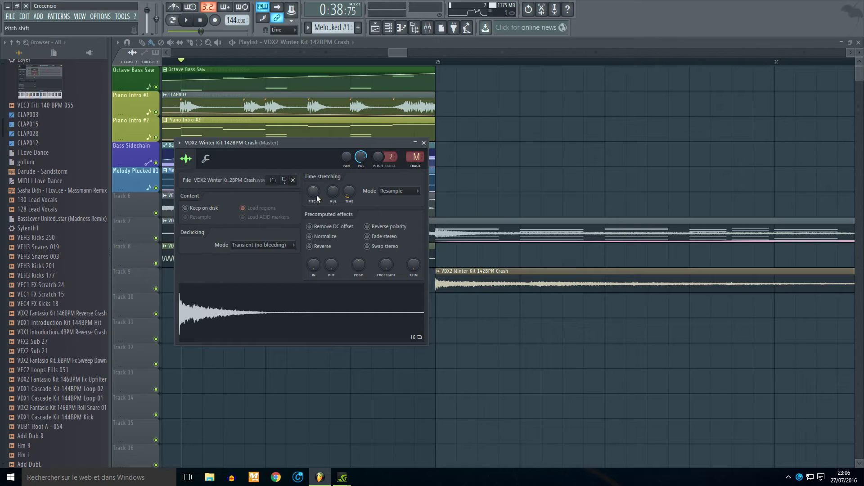
pyautogui.click(486, 309)
pyautogui.rightClick(504, 309)
# - Move the crash clip up to Track 8 and add copies at bar 1, around bar 9 and at bar 17
pyautogui.moveTo(488, 273)
pyautogui.mouseDown()
pyautogui.moveTo(484, 246)
pyautogui.moveTo(2, 247)
pyautogui.mouseUp()
pyautogui.scroll(-3, 490, 266)
pyautogui.scroll(-6, 491, 266)
pyautogui.click(577, 261)
pyautogui.rightClick(580, 261)
pyautogui.moveTo(189, 254); pyautogui.dragTo(283, 261)
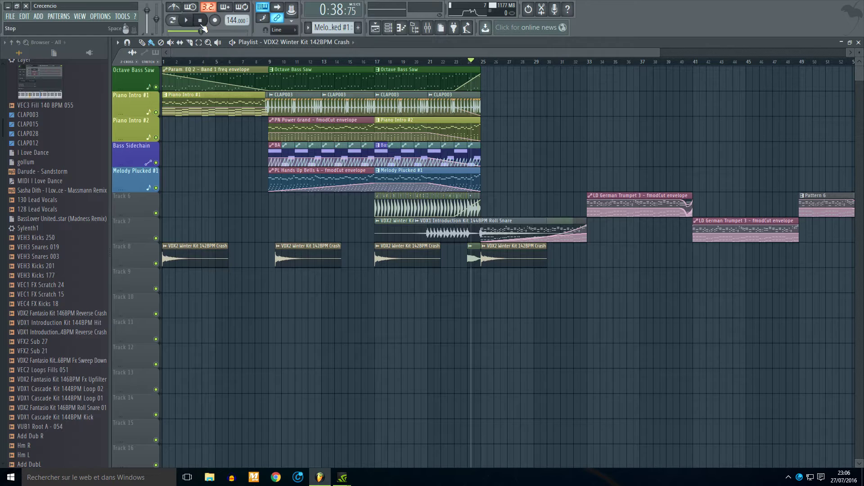
# - Stop playback, place the VDX2 Fantasio Kit 146BPM Reverse Crash on Track 9 at bar 24, stretch it to the project tempo and reset its pitch shift
pyautogui.press('space')
pyautogui.moveTo(45, 313); pyautogui.dragTo(48, 318)
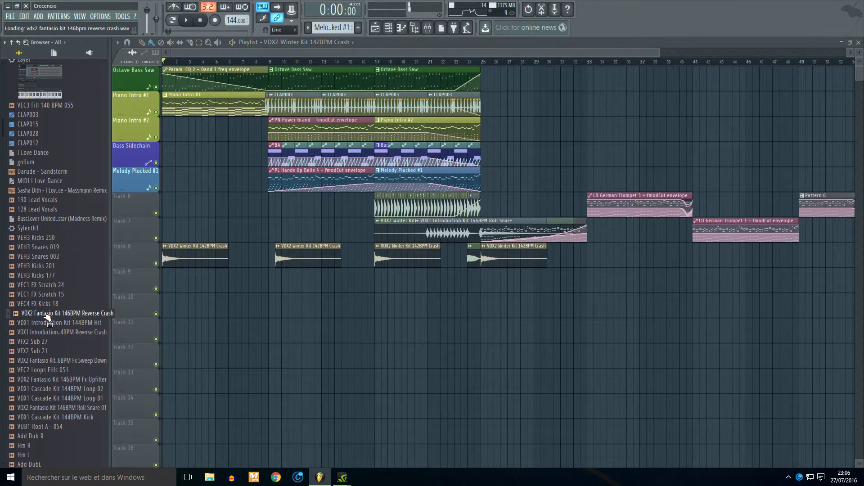
pyautogui.moveTo(454, 282); pyautogui.dragTo(455, 282)
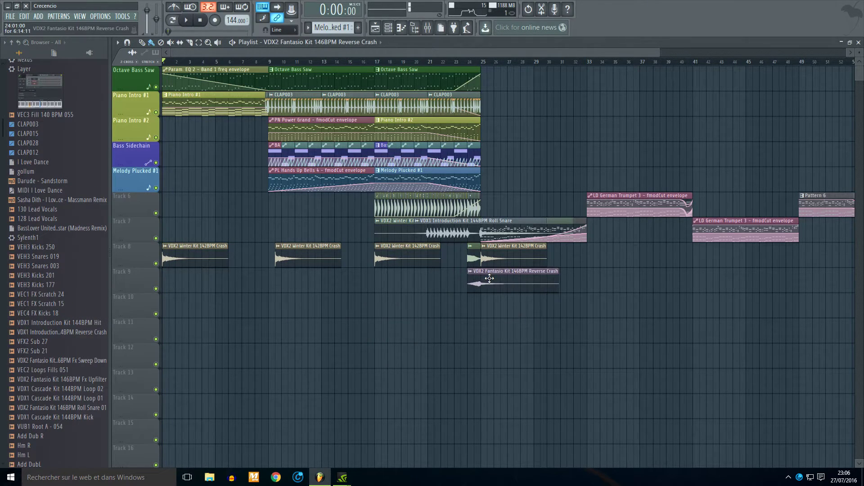
pyautogui.doubleClick(468, 270)
pyautogui.click(377, 204)
pyautogui.click(418, 260)
pyautogui.click(437, 244)
pyautogui.rightClick(326, 203)
pyautogui.click(334, 209)
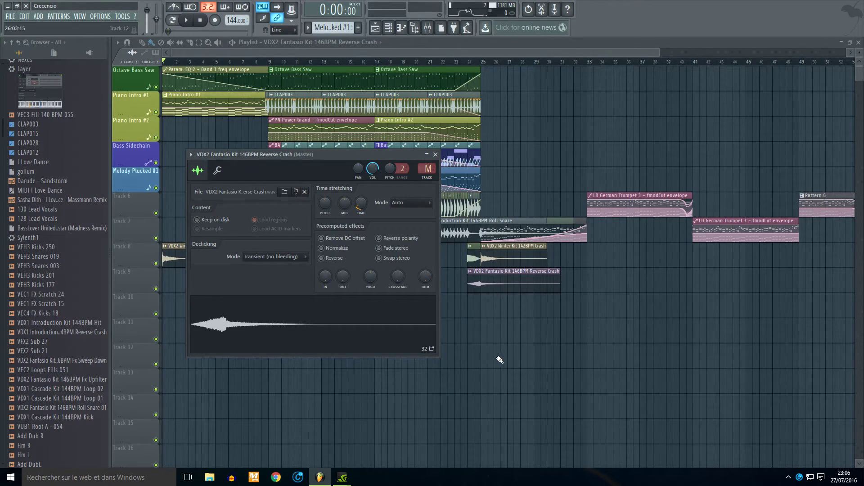
pyautogui.press('Escape')
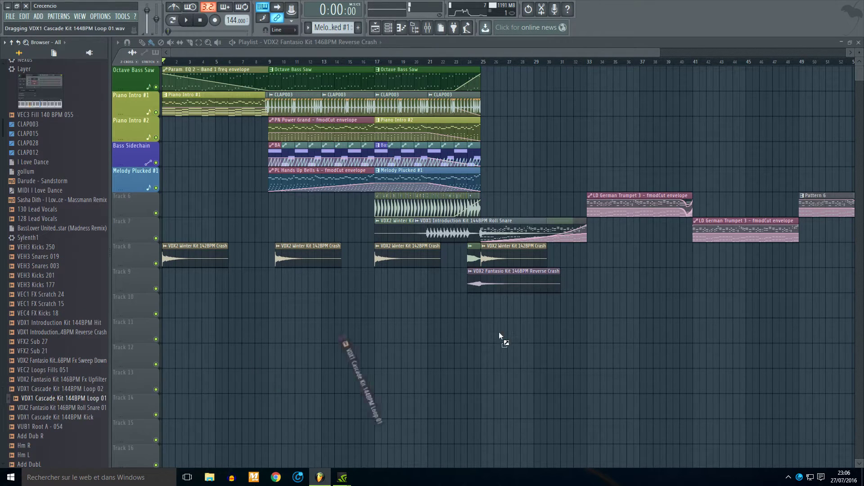
# - Place VDX1 Cascade Kit 144BPM Loop 01 at bar 41 and Loop 02 at bar 49 on Track 10, each followed by a copy
pyautogui.moveTo(674, 303); pyautogui.dragTo(669, 310)
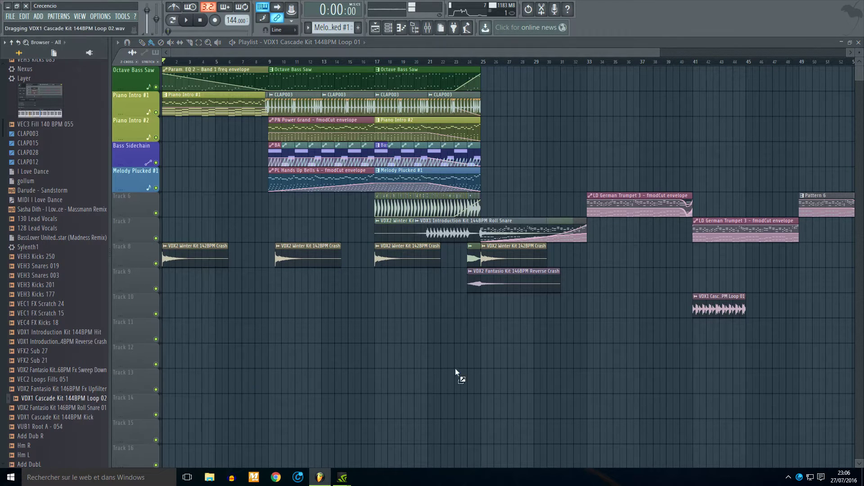
pyautogui.moveTo(778, 324); pyautogui.dragTo(793, 323)
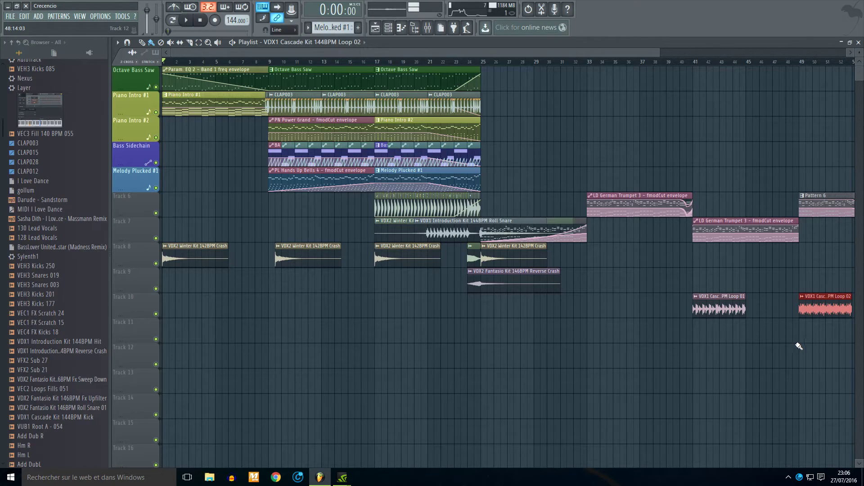
pyautogui.scroll(5, 762, 390)
pyautogui.click(679, 310)
pyautogui.click(700, 330)
pyautogui.moveTo(700, 330); pyautogui.dragTo(717, 302)
pyautogui.scroll(-6, 720, 306)
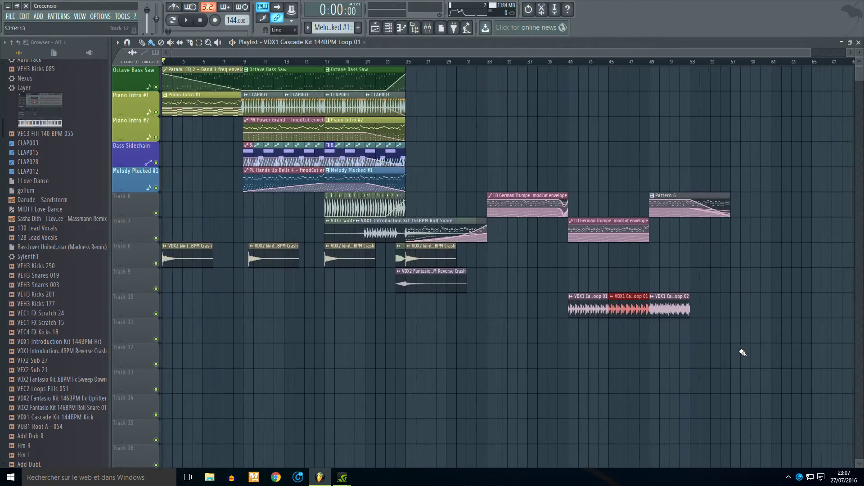
pyautogui.click(643, 308)
pyautogui.moveTo(675, 332); pyautogui.dragTo(683, 297)
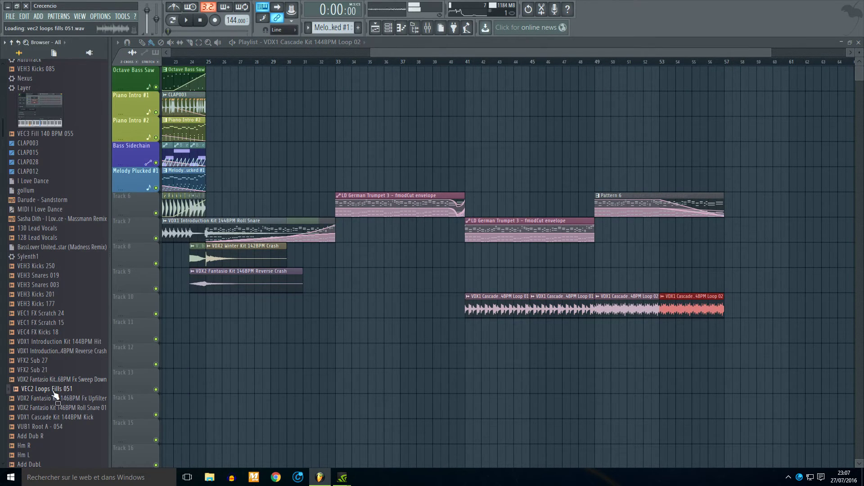
# - Place VEC2 Loops Fills 051 on the Melody Plucked #1 track so it ends at bar 41, stretch it to tempo and reset its pitch shift
pyautogui.moveTo(387, 178); pyautogui.dragTo(549, 179)
pyautogui.scroll(10, 450, 180)
pyautogui.doubleClick(549, 179)
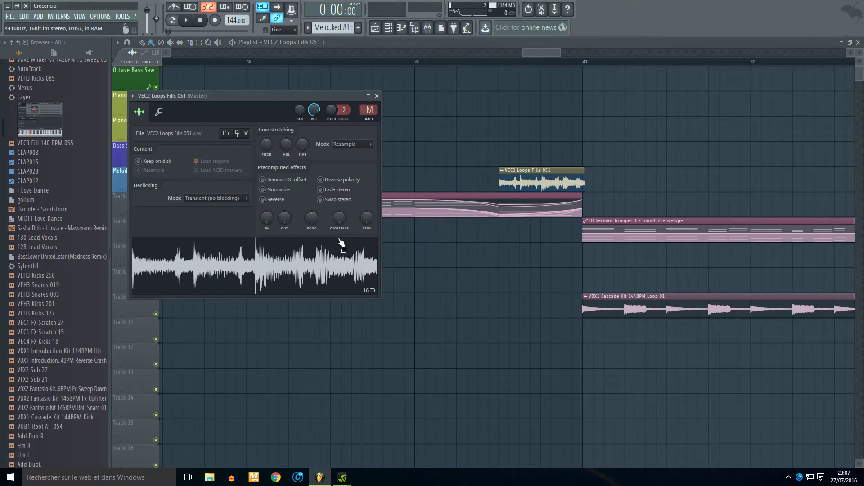
pyautogui.rightClick(302, 145)
pyautogui.click(321, 160)
pyautogui.click(431, 246)
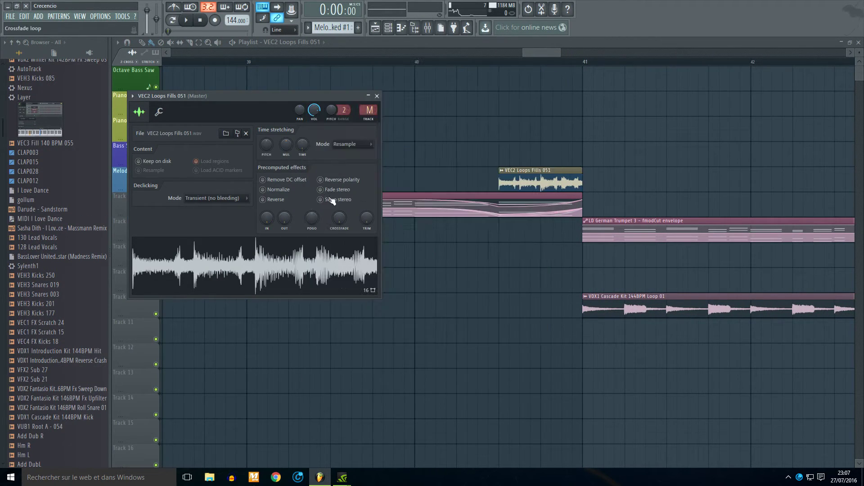
pyautogui.rightClick(267, 144)
pyautogui.click(281, 146)
pyautogui.press('Escape')
# - Add the VEC4 FX Kicks 18 sample and align it to the start of bar 25 on Track 10
pyautogui.scroll(-5, 435, 287)
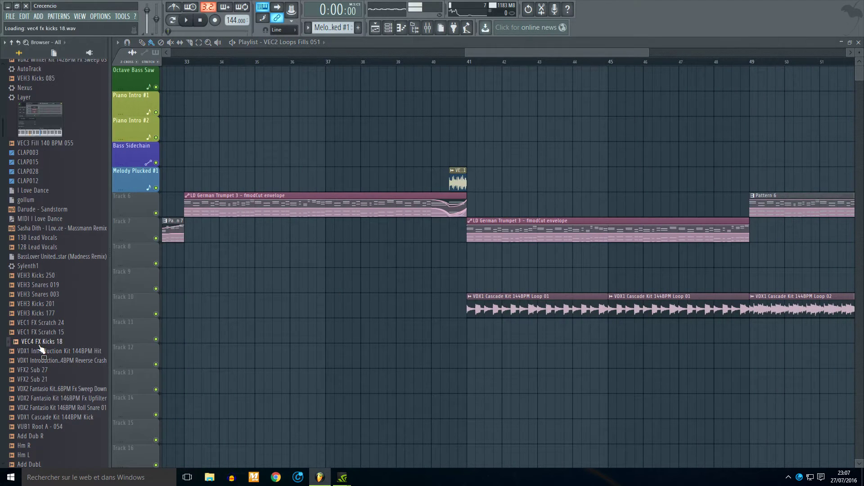
pyautogui.moveTo(232, 343); pyautogui.dragTo(231, 335)
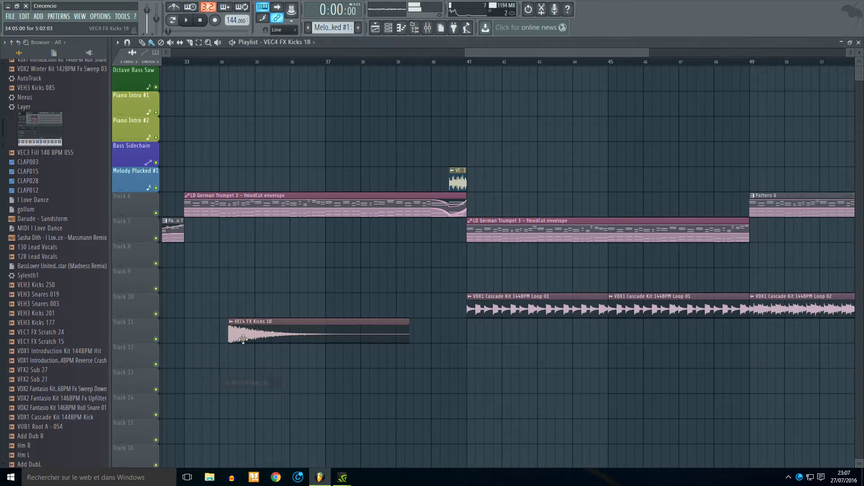
pyautogui.scroll(-4, 518, 332)
pyautogui.moveTo(518, 328); pyautogui.dragTo(430, 302)
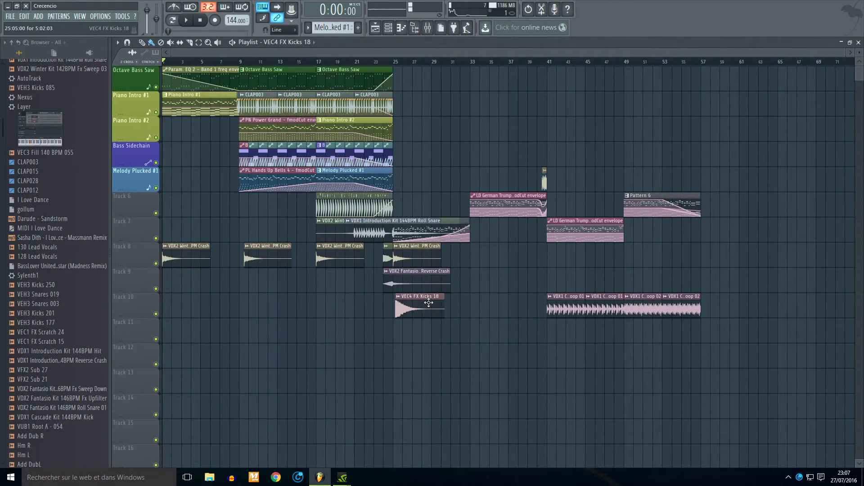
pyautogui.scroll(5, 430, 302)
pyautogui.scroll(3, 431, 303)
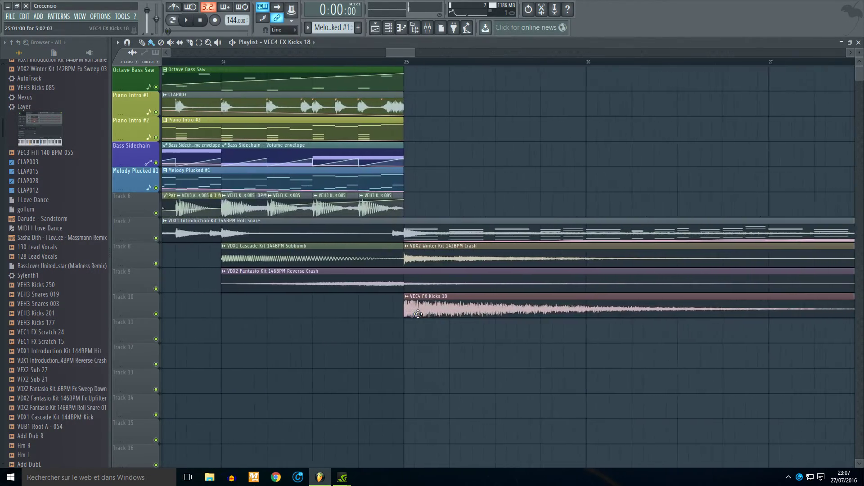
# - Time-stretch the VEC4 FX Kicks 18 sample to the project tempo and reset its pitch shift
pyautogui.doubleClick(432, 306)
pyautogui.rightClick(319, 153)
pyautogui.click(323, 167)
pyautogui.click(428, 362)
pyautogui.rightClick(284, 161)
pyautogui.click(297, 167)
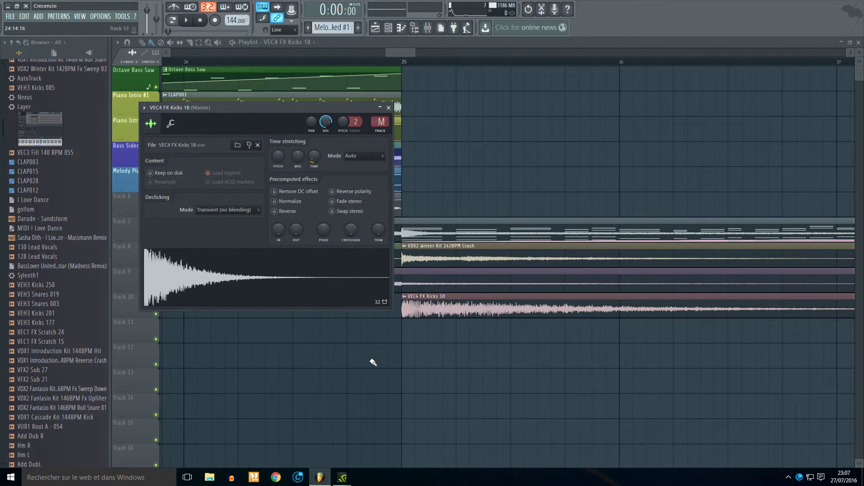
pyautogui.rightClick(373, 360)
# - Add copies of the VEC4 FX Kicks 18 clip on Track 10 at bars 1 and 9
pyautogui.scroll(-7, 376, 361)
pyautogui.scroll(-3, 446, 337)
pyautogui.moveTo(435, 303); pyautogui.dragTo(21, 300)
pyautogui.moveTo(191, 310); pyautogui.dragTo(286, 309)
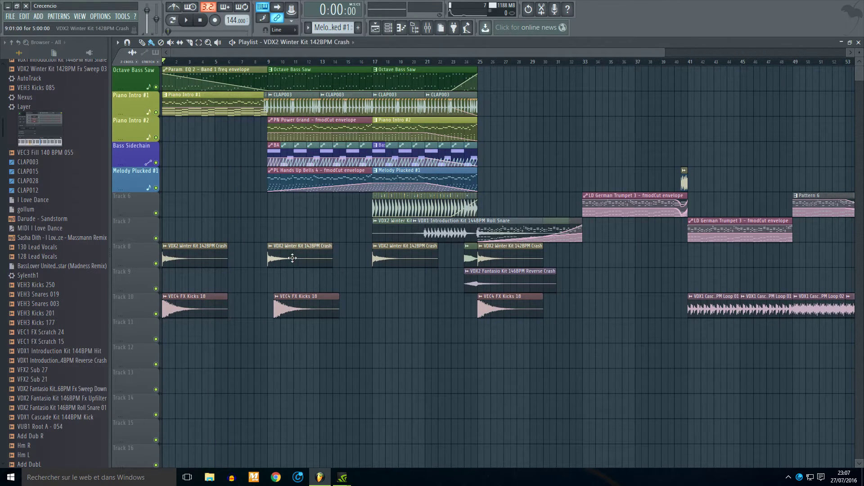
pyautogui.scroll(3, 287, 310)
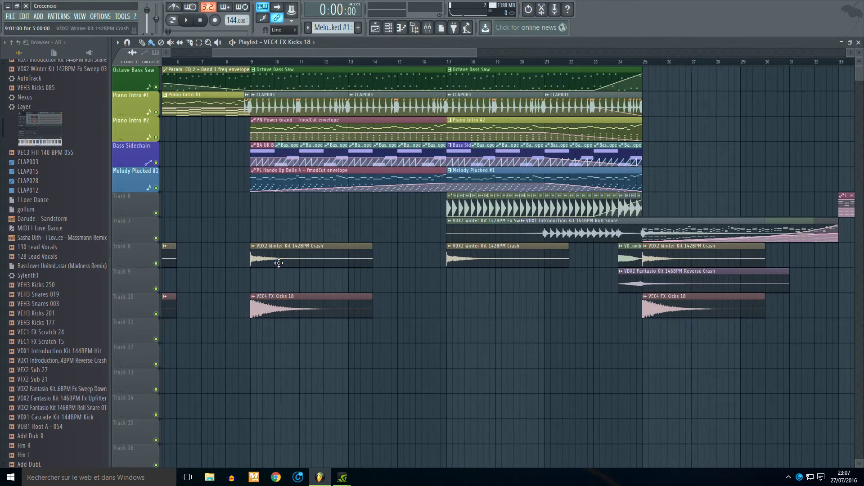
# - Play the song from the start, move the three FX Kicks 18 clips onto the matching crashes on Track 8, and stop playback
pyautogui.moveTo(192, 28); pyautogui.dragTo(193, 28)
pyautogui.click(200, 20)
pyautogui.press('space')
pyautogui.moveTo(191, 306); pyautogui.dragTo(191, 252)
pyautogui.moveTo(405, 309); pyautogui.dragTo(404, 255)
pyautogui.moveTo(768, 308); pyautogui.dragTo(767, 255)
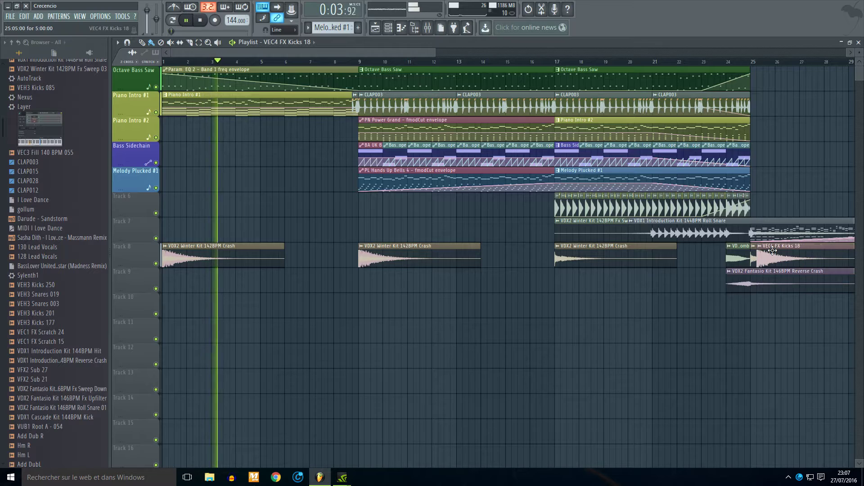
pyautogui.press('space')
# - Place VDX2 Fantasio Kit 146BPM Roll Snare 01 on Track 8 starting around bar 36 and route it to mixer track 7 (Snares)
pyautogui.click(78, 360)
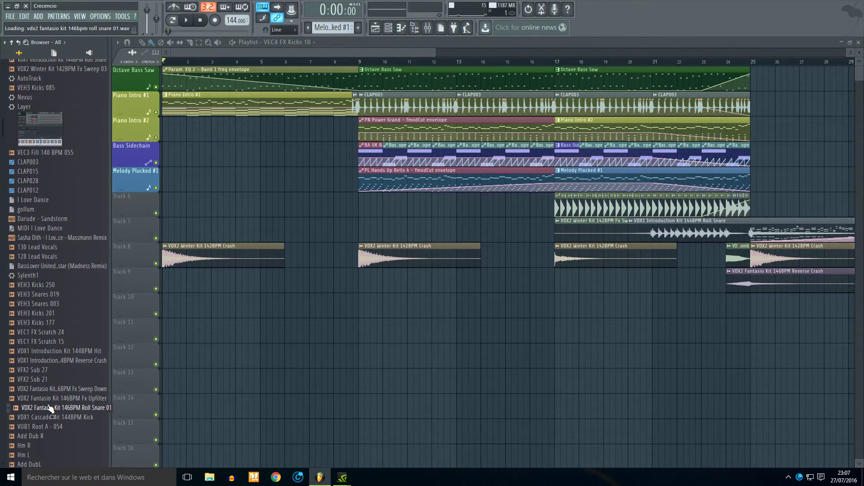
pyautogui.moveTo(308, 367); pyautogui.dragTo(309, 360)
pyautogui.scroll(-5, 360, 365)
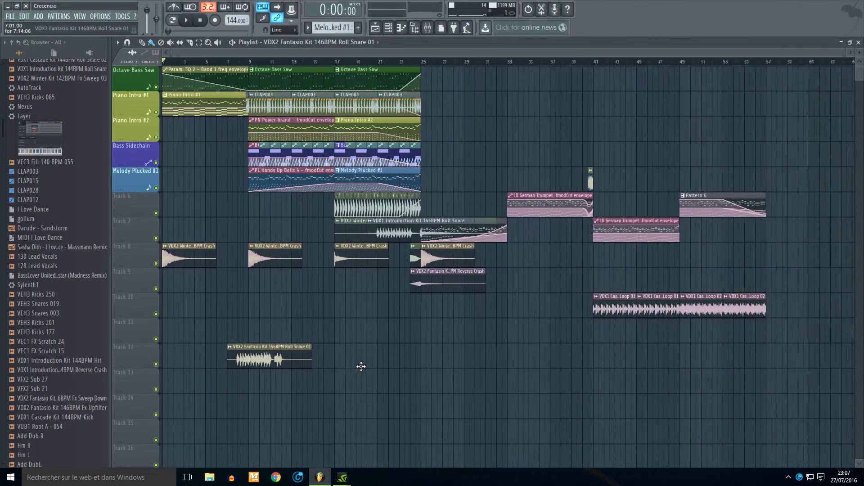
pyautogui.moveTo(257, 358); pyautogui.dragTo(555, 254)
pyautogui.scroll(5, 568, 254)
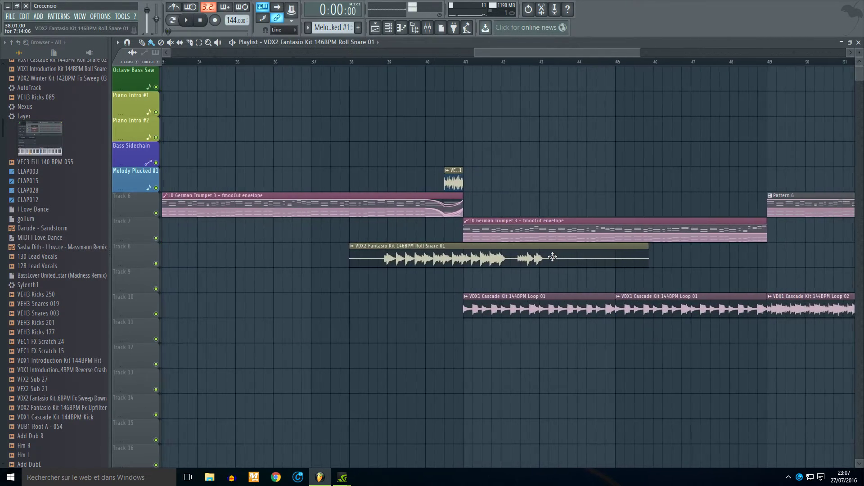
pyautogui.doubleClick(554, 255)
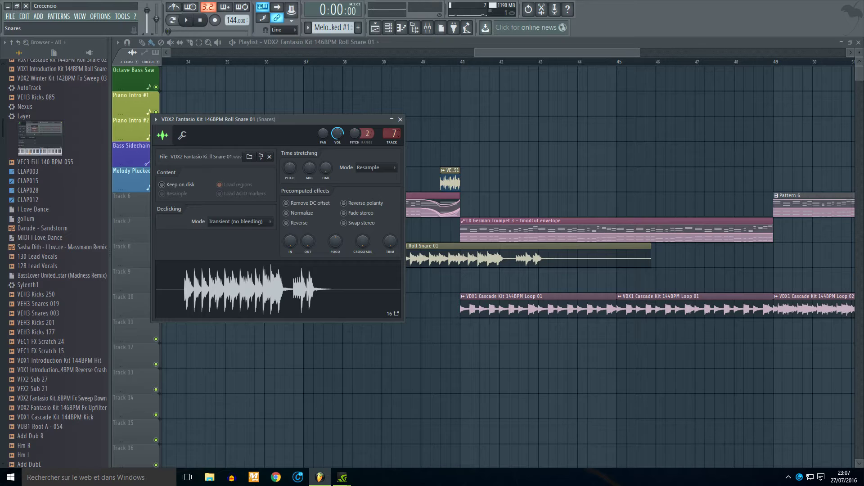
pyautogui.moveTo(476, 262); pyautogui.dragTo(392, 257)
# - Time-stretch the Fantasio Roll Snare 01 sample to the project tempo and reset its pitch shift
pyautogui.doubleClick(387, 257)
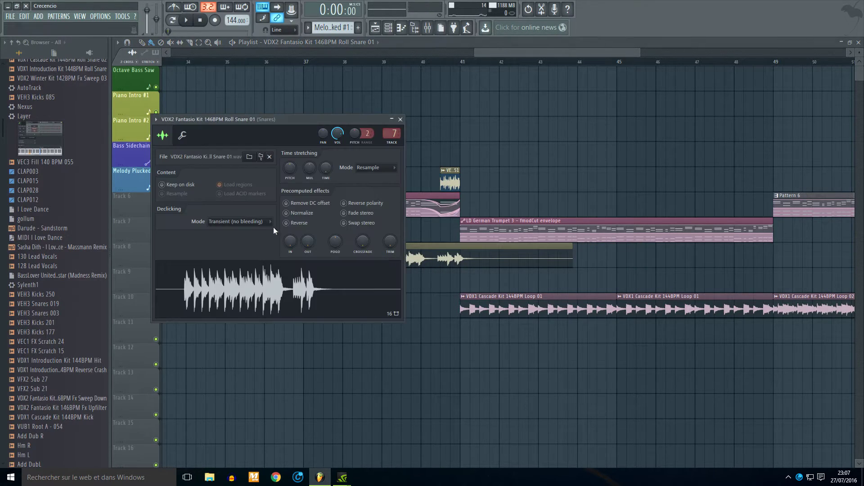
pyautogui.rightClick(331, 164)
pyautogui.click(350, 178)
pyautogui.click(415, 240)
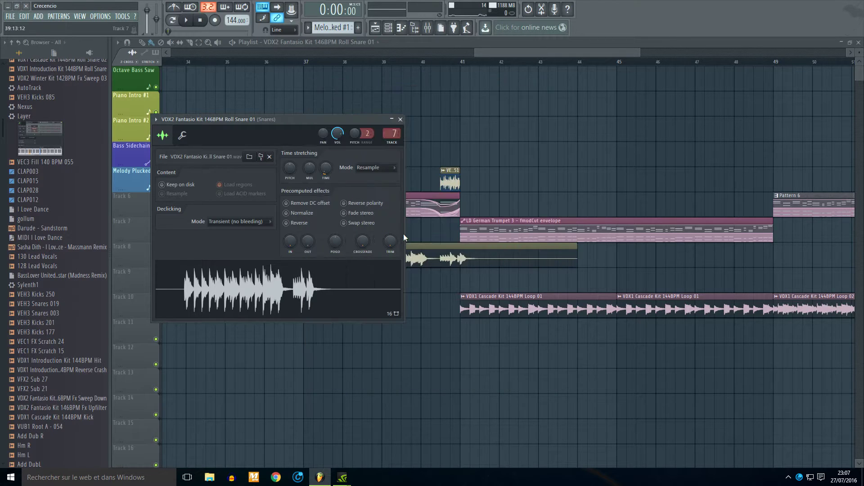
pyautogui.rightClick(295, 168)
pyautogui.click(308, 174)
pyautogui.rightClick(652, 264)
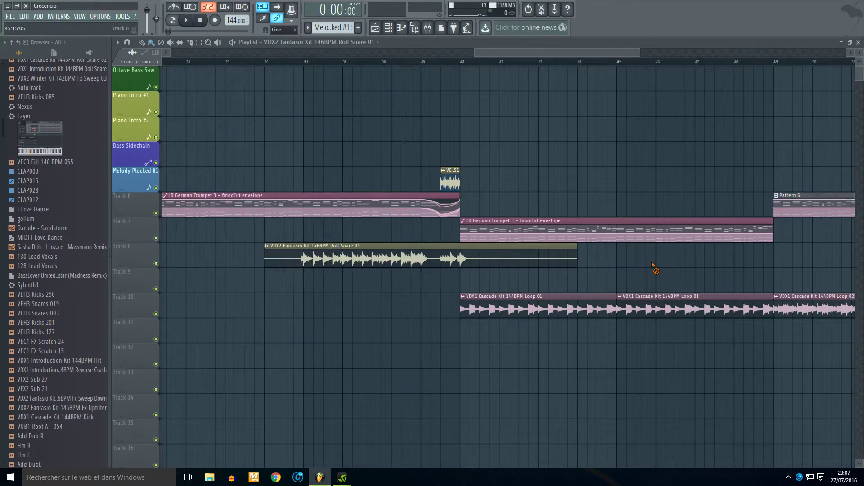
# - While replaying the intro, lower the VEC4 FX Kicks 18 volume to about 63% and return its bar 1 clip to Track 8
pyautogui.scroll(-6, 403, 173)
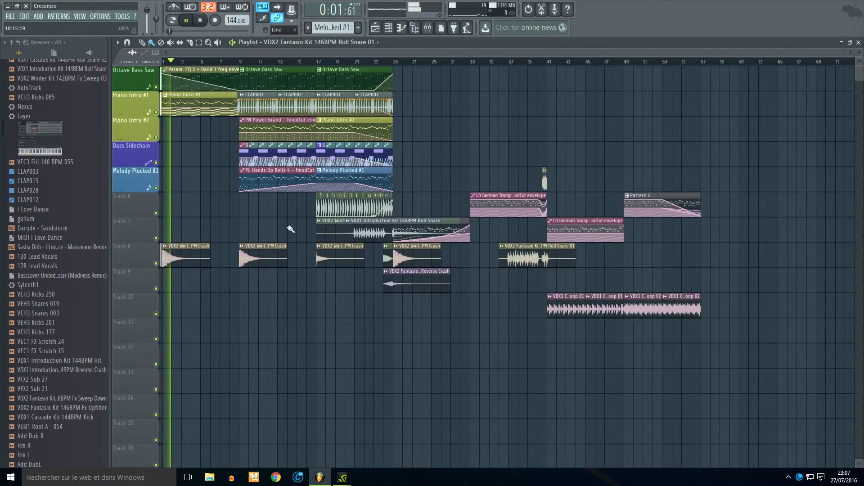
pyautogui.click(186, 249)
pyautogui.moveTo(178, 263); pyautogui.dragTo(164, 291)
pyautogui.doubleClick(169, 287)
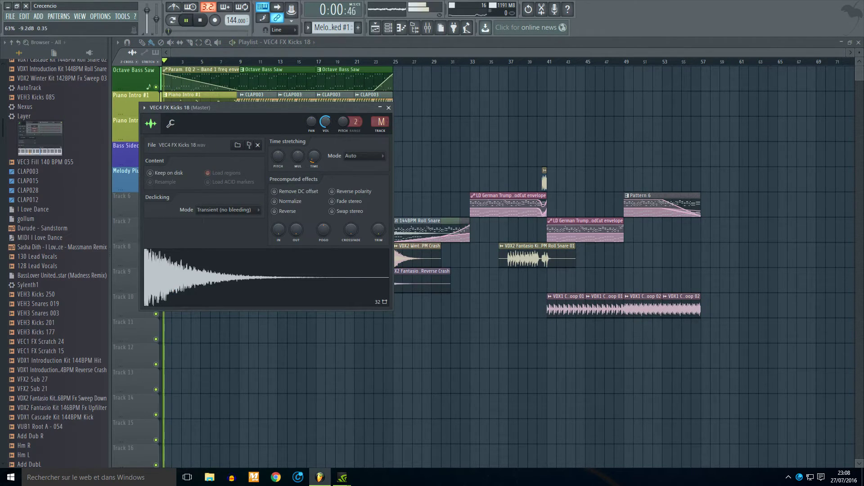
pyautogui.click(388, 108)
pyautogui.press('space')
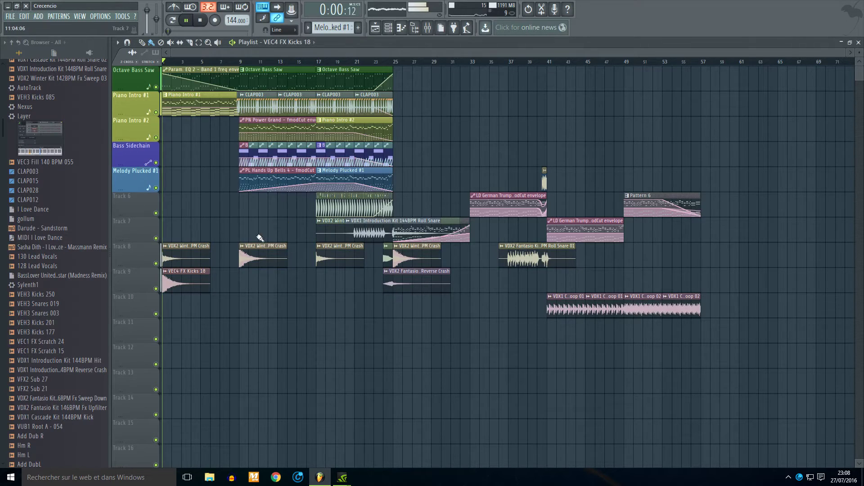
pyautogui.rightClick(183, 279)
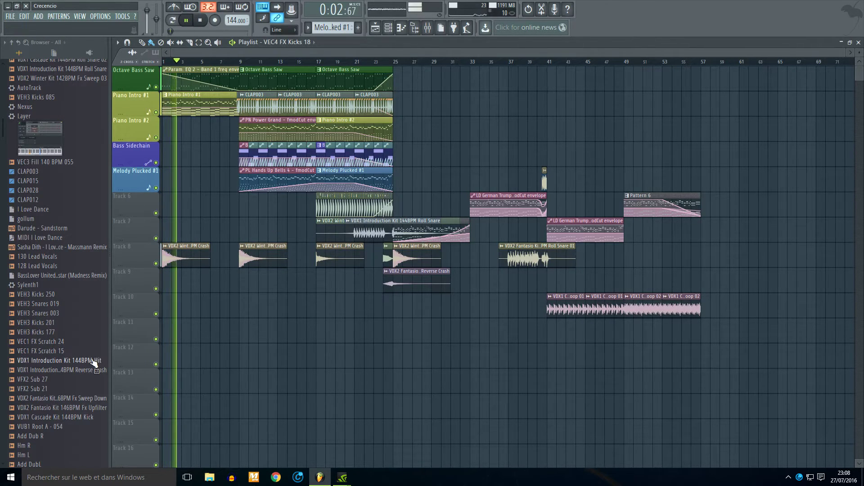
# - Place the VUB1 Root A - 054 sample on the Piano Intro #2 track in bar 41 and shorten it to a brief hit
pyautogui.moveTo(45, 426); pyautogui.dragTo(550, 128)
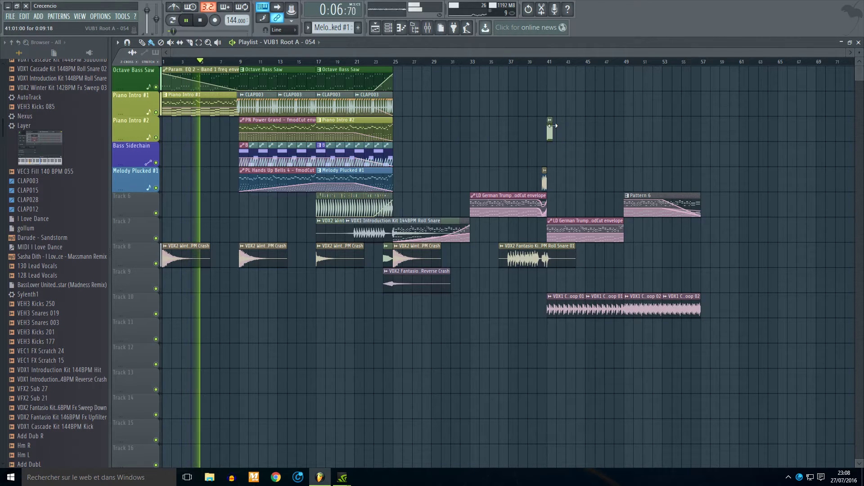
pyautogui.scroll(5, 553, 125)
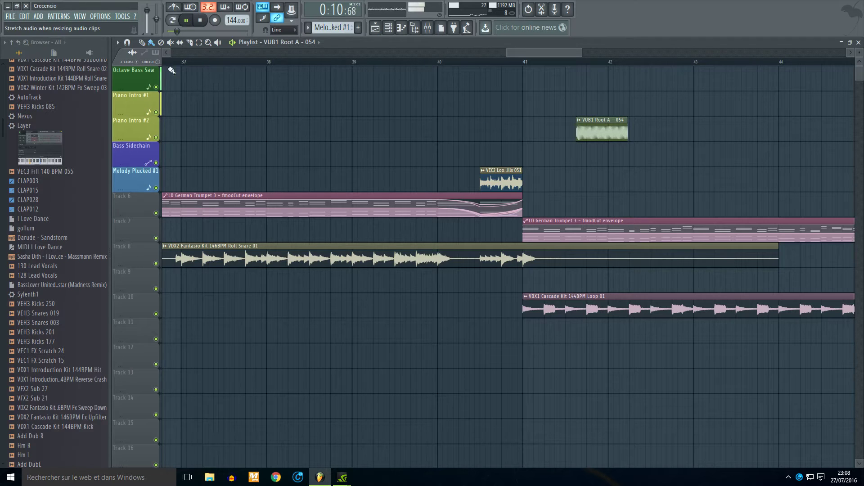
pyautogui.scroll(6, 585, 124)
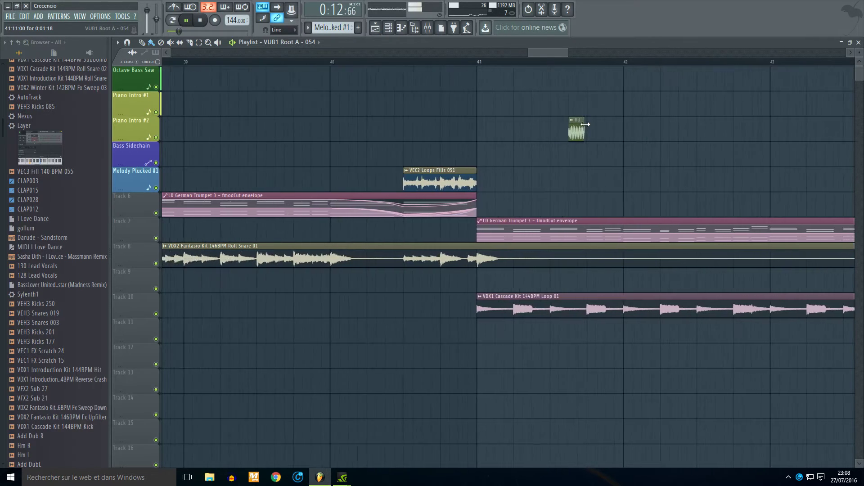
# - Move the VDX1 Introduction Kit 144BPM Roll Snare clip down to Track 10 and trim its end to bar 25
pyautogui.scroll(-10, 584, 138)
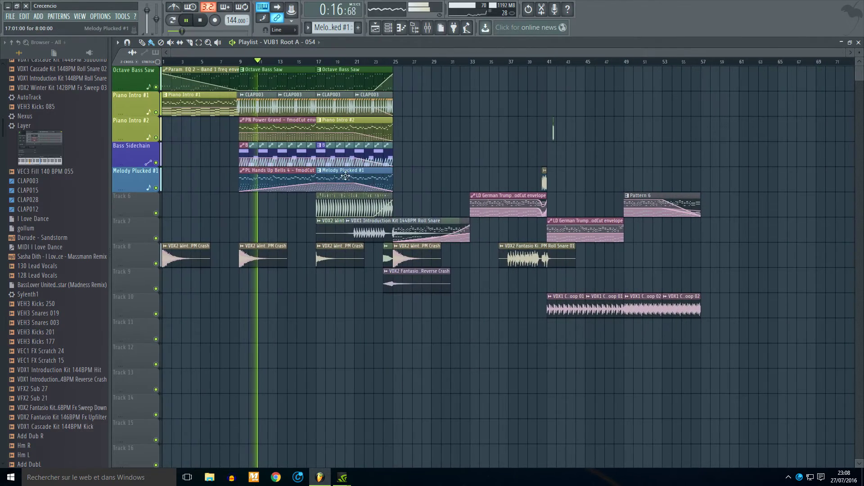
pyautogui.scroll(5, 369, 164)
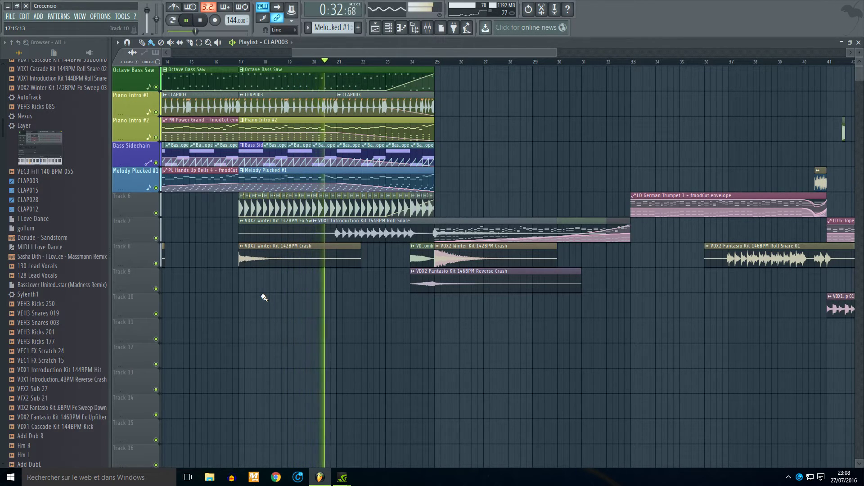
pyautogui.doubleClick(358, 233)
pyautogui.click(389, 108)
pyautogui.moveTo(469, 223); pyautogui.dragTo(463, 315)
pyautogui.moveTo(557, 305); pyautogui.dragTo(433, 304)
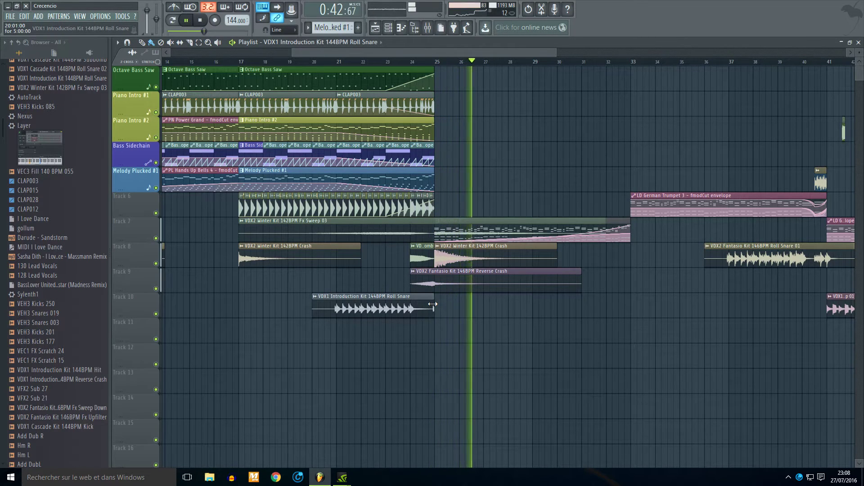
# - Shorten the VDX1 Introduction Kit 144BPM Roll Snare clip before bar 25 and place it on Track 8 between the crash and the subbomb
pyautogui.scroll(6, 435, 305)
pyautogui.click(437, 305)
pyautogui.rightClick(438, 304)
pyautogui.scroll(-4, 363, 311)
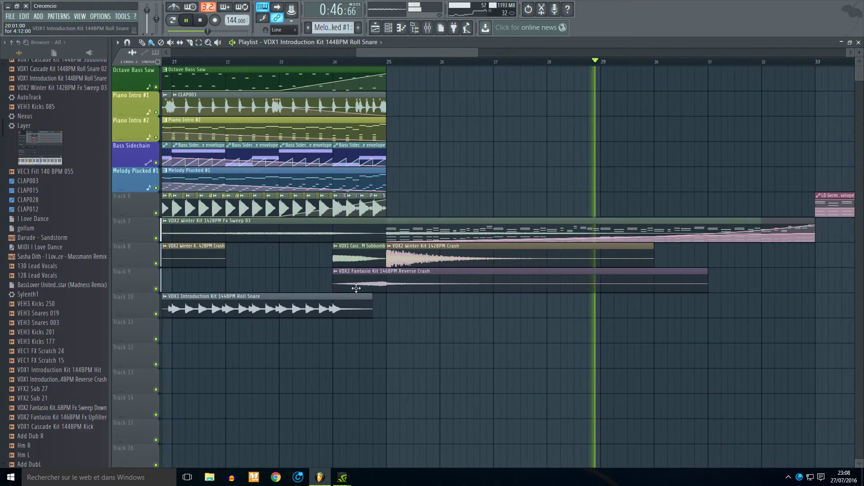
pyautogui.moveTo(355, 295); pyautogui.dragTo(362, 253)
pyautogui.scroll(-3, 363, 253)
pyautogui.scroll(-1, 364, 252)
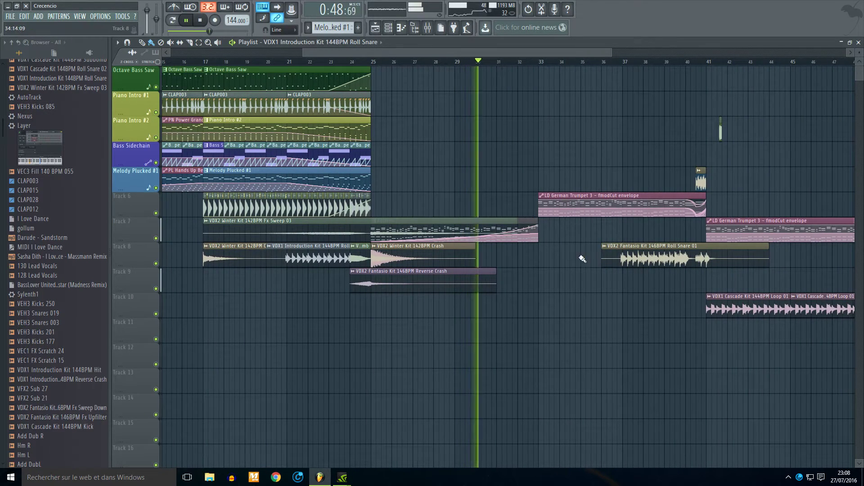
# - Set the VDX2 Fantasio Kit 146BPM Roll Snare 01 volume to 55% and play the song from bar 37
pyautogui.click(653, 267)
pyautogui.doubleClick(653, 266)
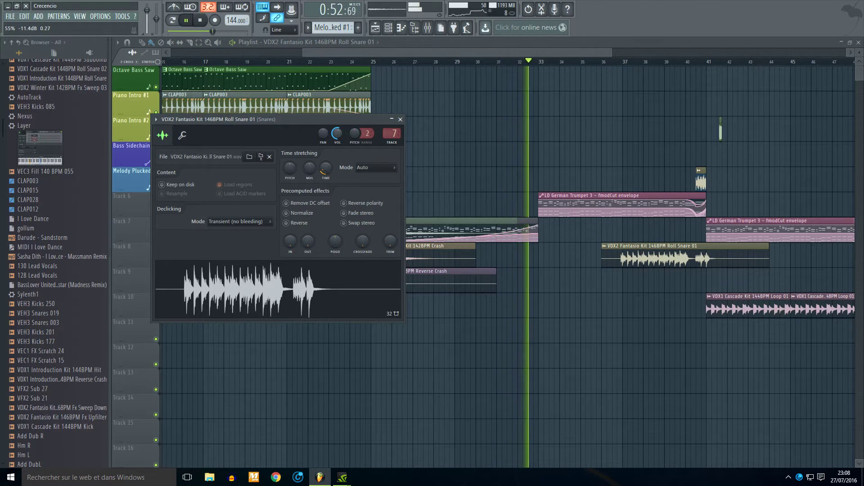
pyautogui.click(575, 87)
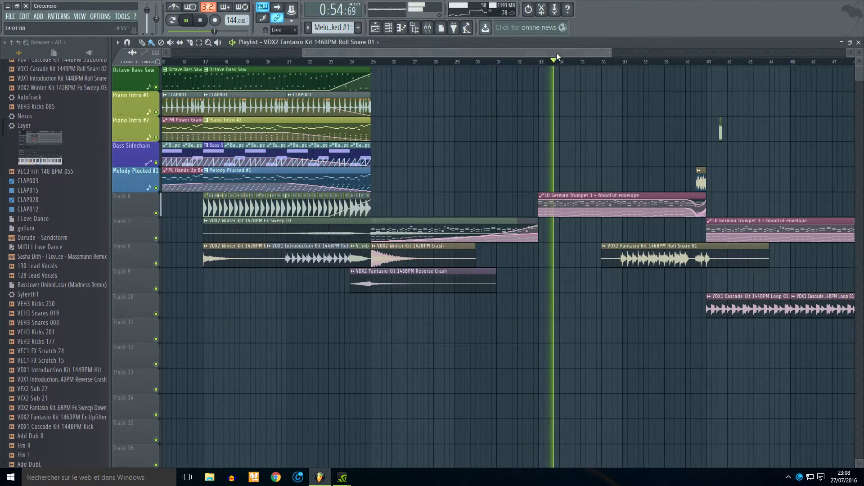
pyautogui.moveTo(557, 53); pyautogui.dragTo(579, 53)
pyautogui.click(584, 62)
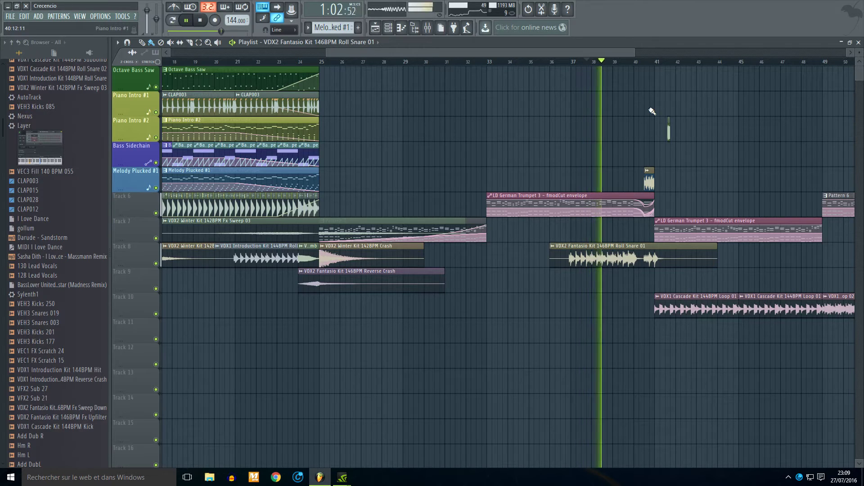
# - Copy the Fantasio Reverse Crash to just before bar 40 on Track 9 and the Winter Kit Fx Sweep 03 to bar 33 on Track 7
pyautogui.moveTo(332, 286); pyautogui.dragTo(662, 287)
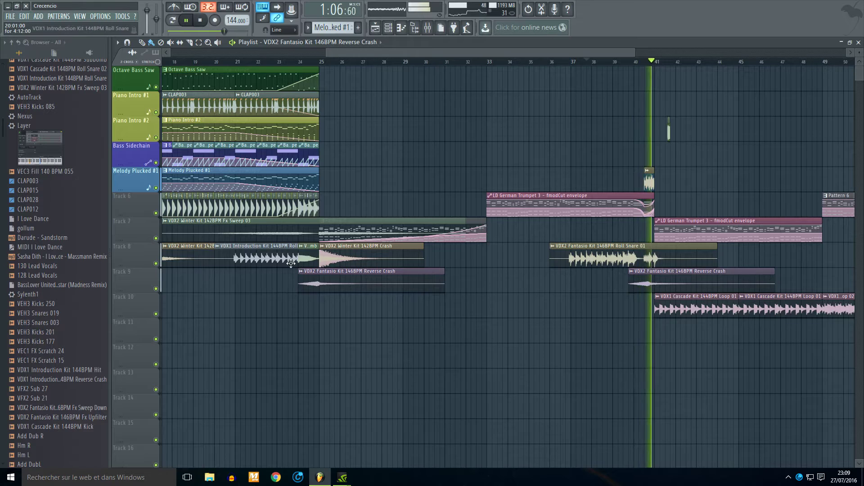
pyautogui.moveTo(243, 228); pyautogui.dragTo(575, 225)
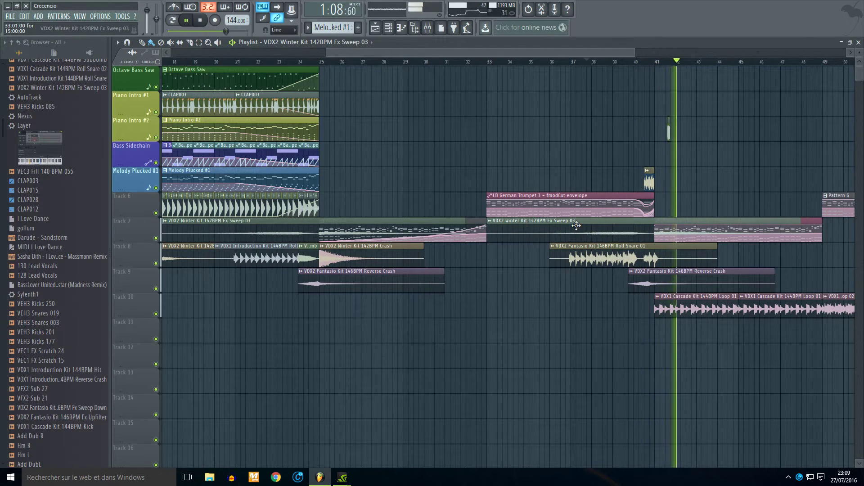
pyautogui.press('space')
pyautogui.press('space')
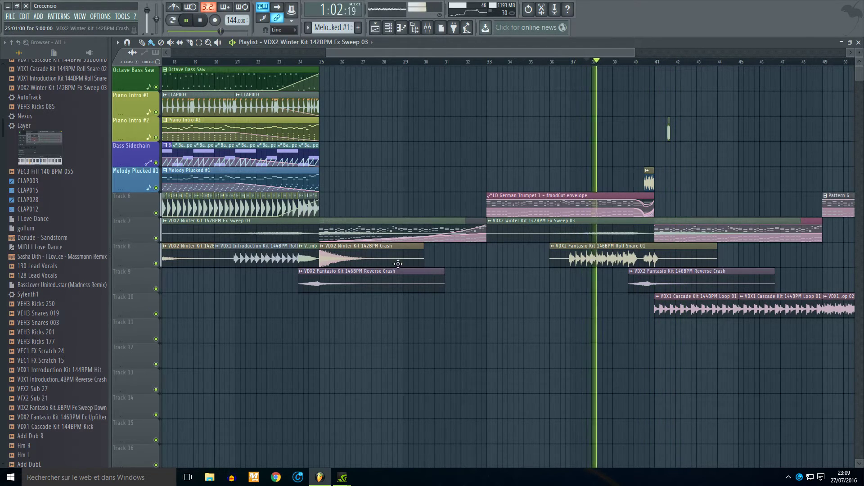
# - Copy the Cascade Kit Subbomb to bar 40 and the Winter Kit Crash to bar 41 on Track 8, keeping the bar 25 crash on Track 9
pyautogui.press('space')
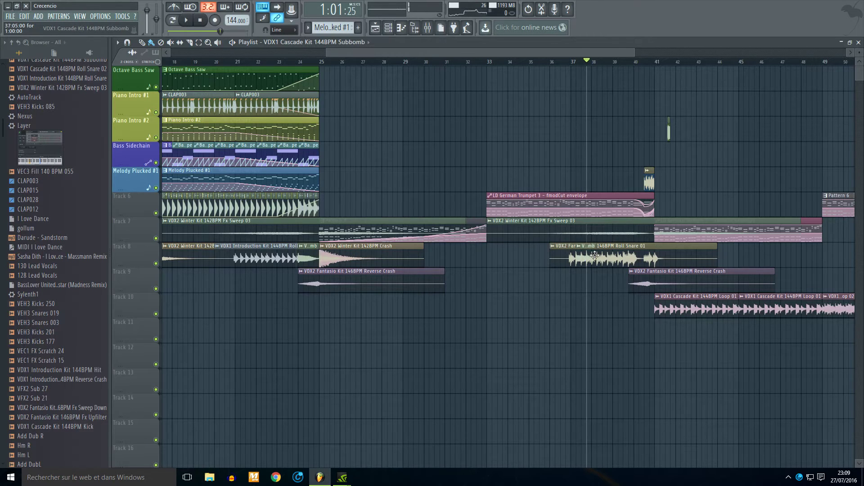
pyautogui.moveTo(386, 281); pyautogui.dragTo(691, 258)
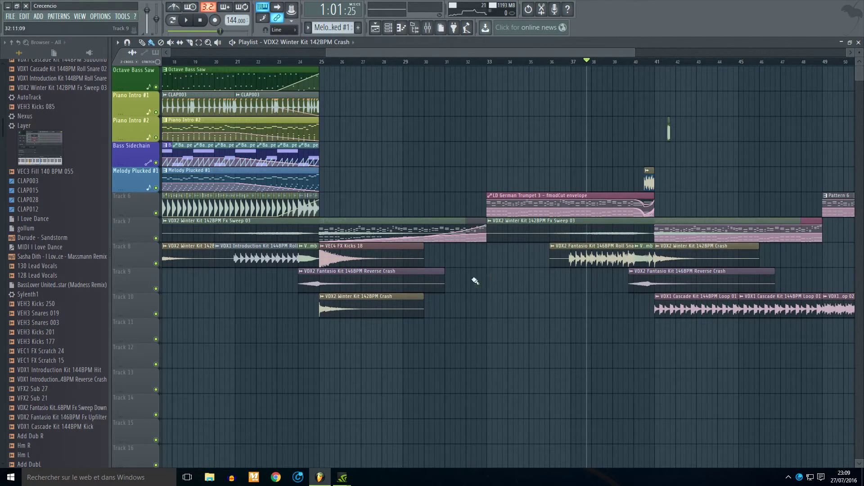
pyautogui.moveTo(373, 288); pyautogui.dragTo(372, 252)
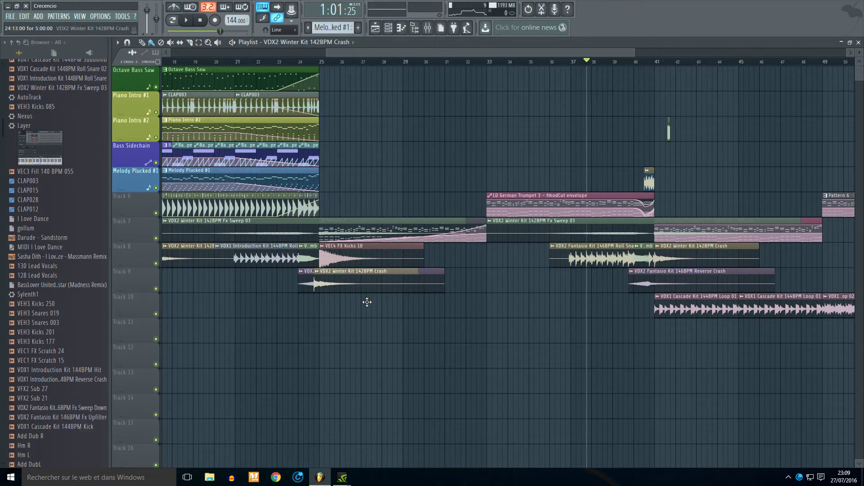
# - Align the second Fantasio Reverse Crash clip on Track 9 to start at bar 40 and replay the transition into bar 41
pyautogui.scroll(5, 719, 189)
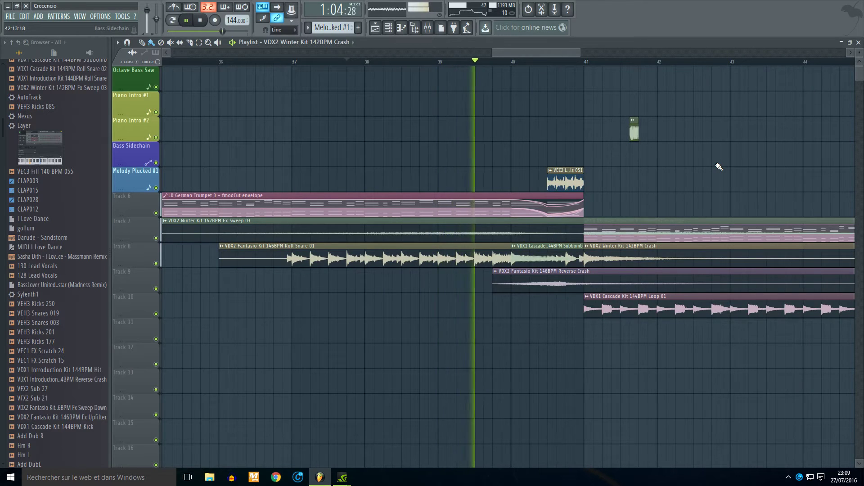
pyautogui.press('space')
pyautogui.click(611, 281)
pyautogui.press('space')
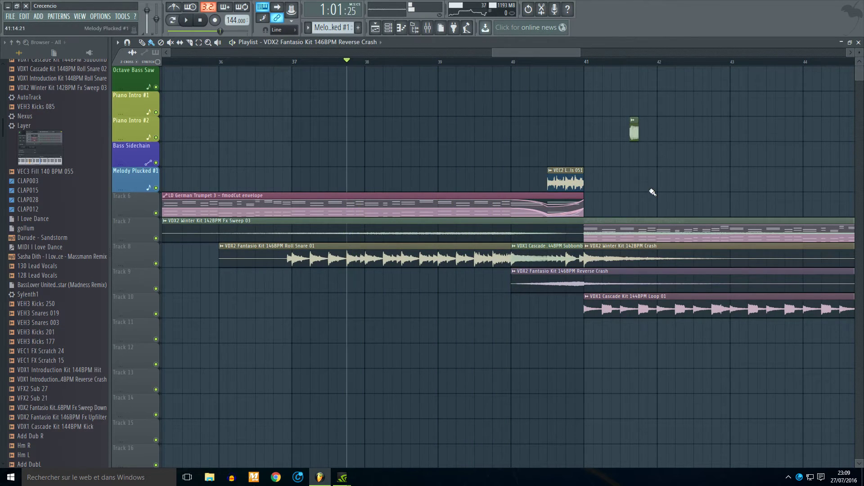
pyautogui.scroll(-4, 718, 190)
pyautogui.scroll(1, 731, 176)
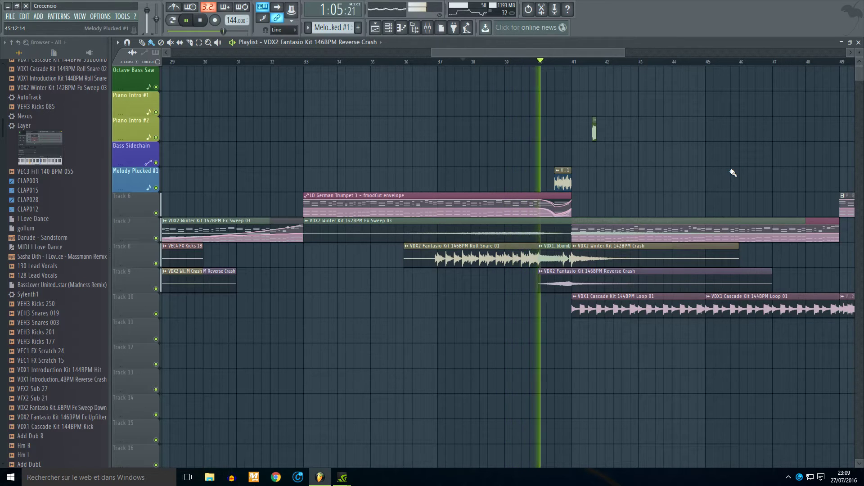
# - Place the VUB1 Root A - 054 hit on the four offbeats of bar 41 and adjust the sample's time-stretching pitch
pyautogui.press('space')
pyautogui.scroll(1, 620, 146)
pyautogui.scroll(1, 621, 146)
pyautogui.moveTo(560, 128); pyautogui.dragTo(505, 126)
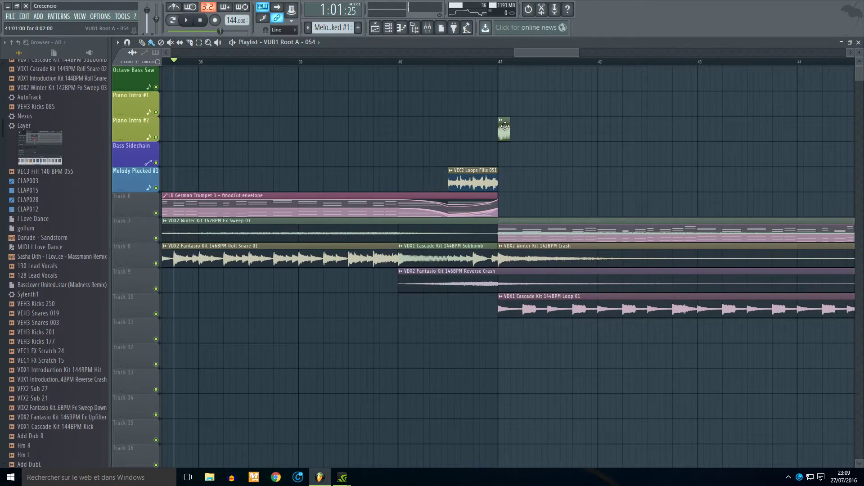
pyautogui.doubleClick(519, 131)
pyautogui.moveTo(306, 181); pyautogui.dragTo(305, 181)
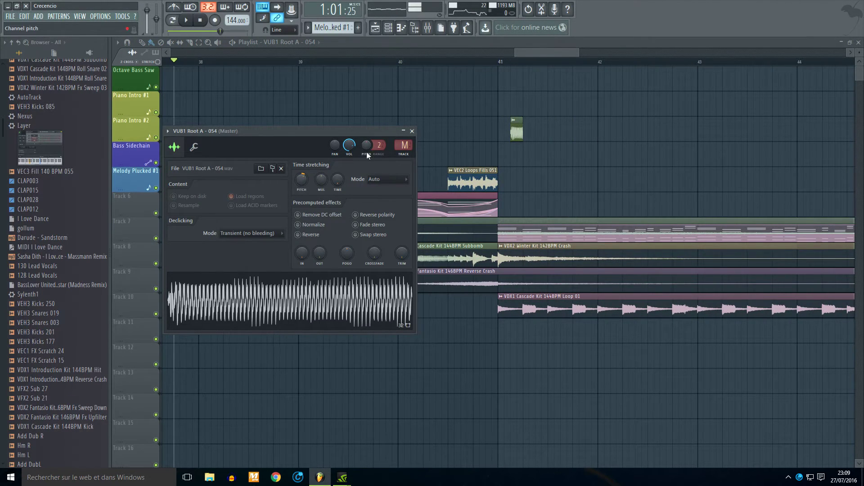
pyautogui.click(516, 130)
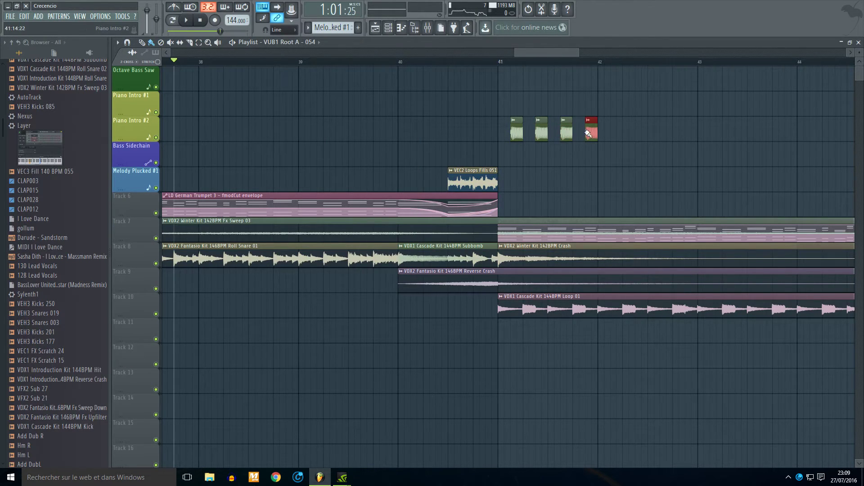
# - Replay the start of bar 41 and route the VUB1 Root A - 054 sample to mixer Insert 8
pyautogui.click(496, 63)
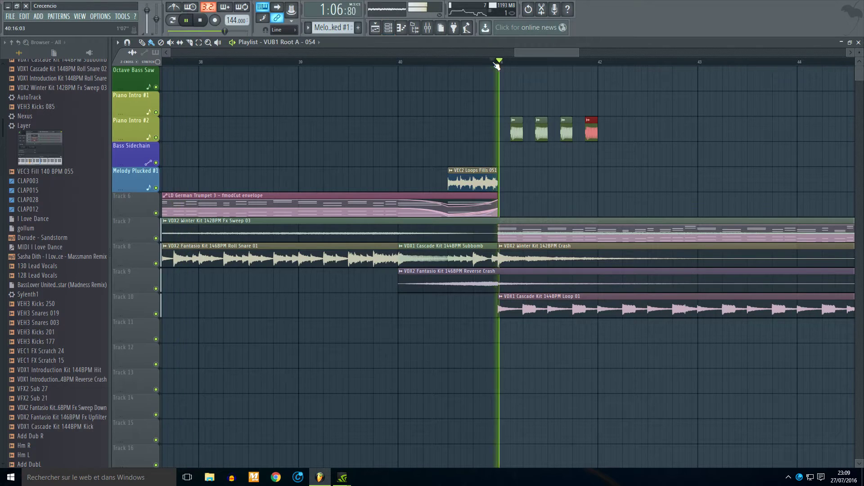
pyautogui.press('space')
pyautogui.press('F9')
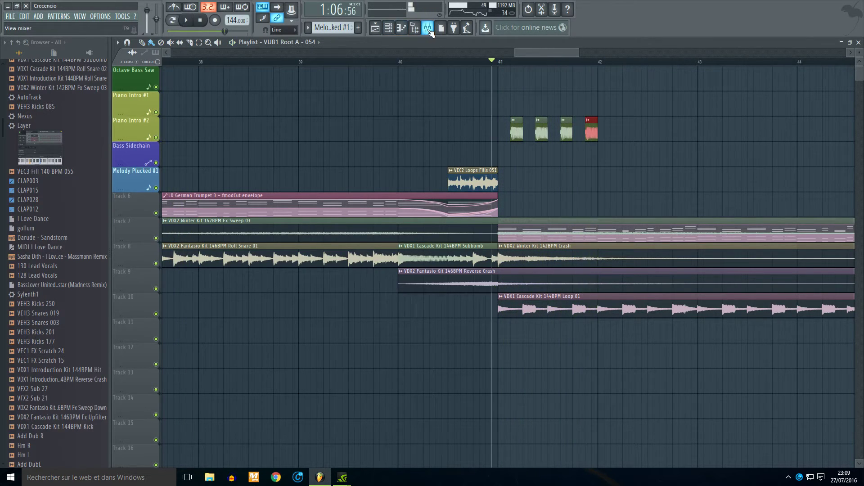
pyautogui.press('F9')
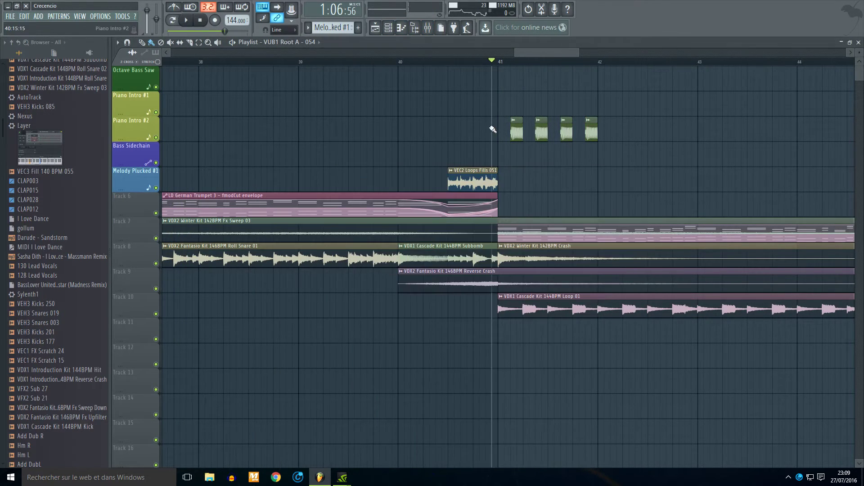
pyautogui.doubleClick(513, 127)
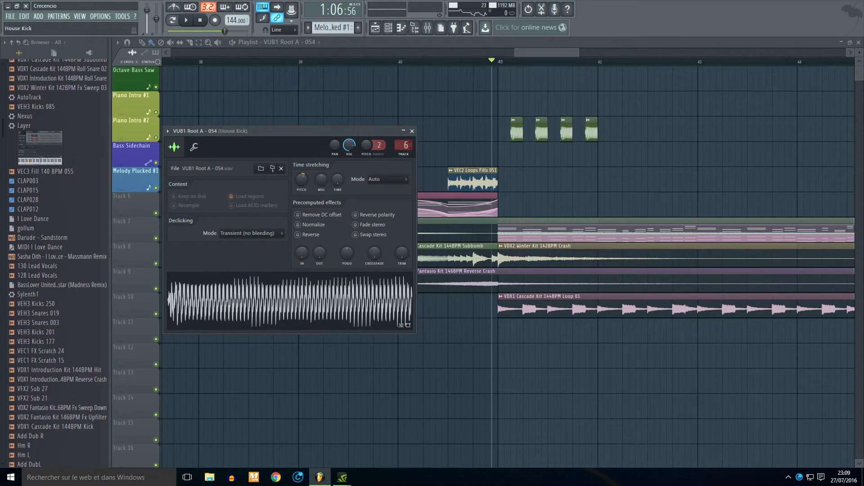
pyautogui.click(428, 28)
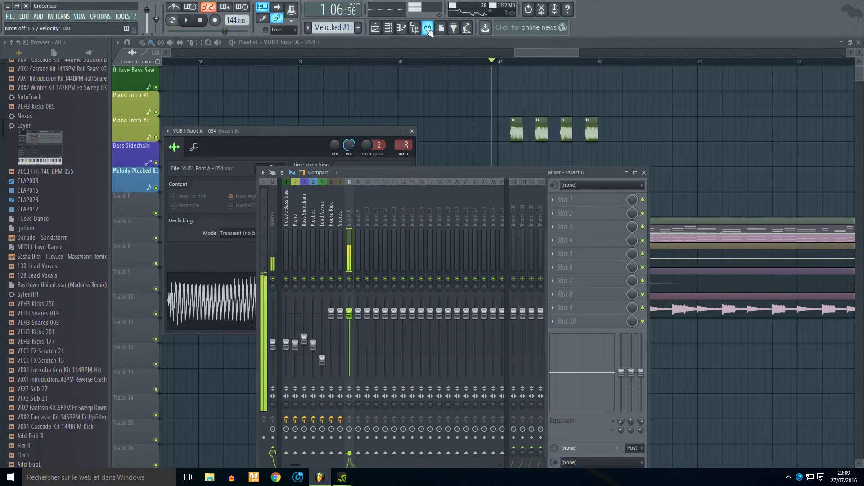
# - Load Fruity Parametric EQ 2 and Fruity Reeverb 2 into the first two effect slots of Insert 8, shaping the EQ curve
pyautogui.click(597, 206)
pyautogui.moveTo(597, 212)
pyautogui.click(759, 34)
pyautogui.moveTo(231, 252); pyautogui.dragTo(304, 201)
pyautogui.click(692, 109)
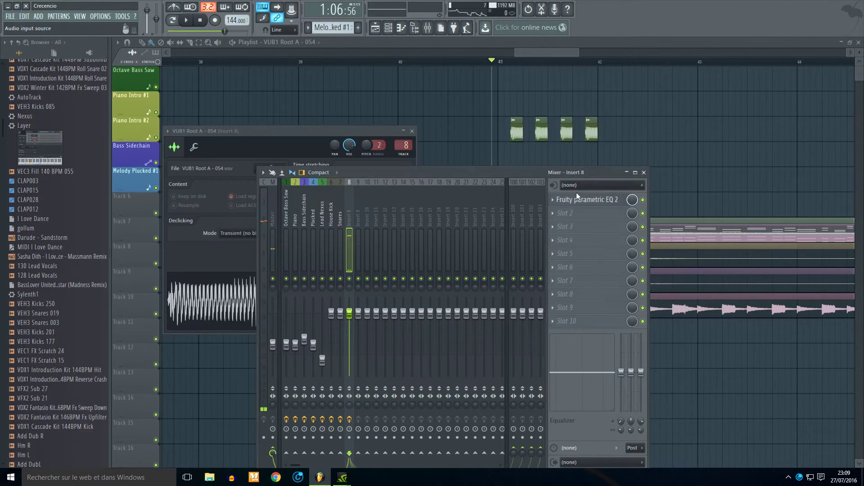
pyautogui.click(586, 213)
pyautogui.moveTo(586, 225)
pyautogui.click(675, 204)
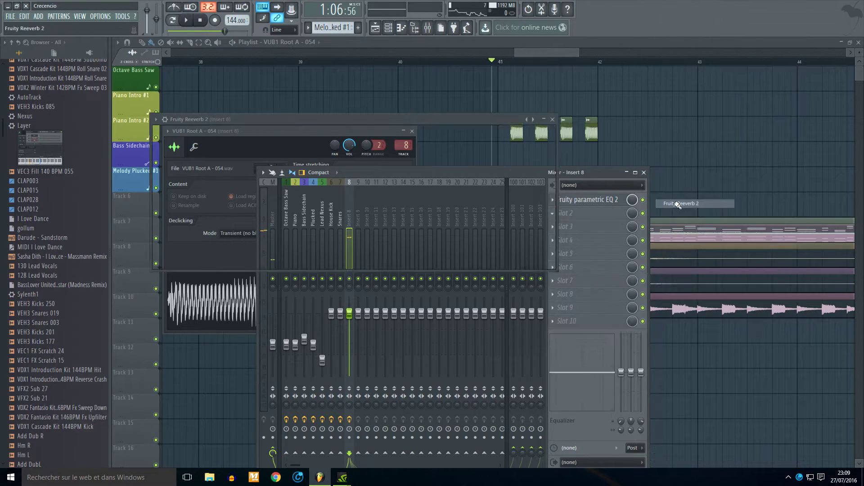
# - Add a second Fruity Parametric EQ 2 with the Bass HandzUp ! preset in slot 3 and lower Insert 8's fader to 56%
pyautogui.click(585, 226)
pyautogui.click(790, 34)
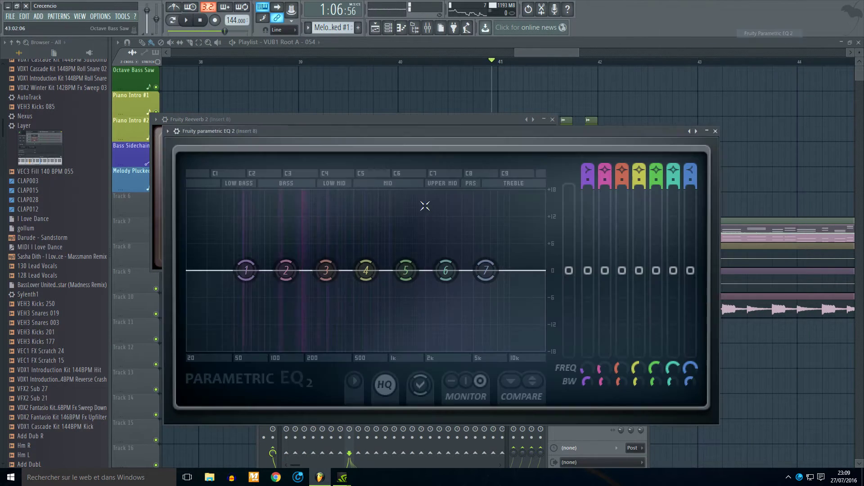
pyautogui.click(167, 131)
pyautogui.moveTo(189, 160)
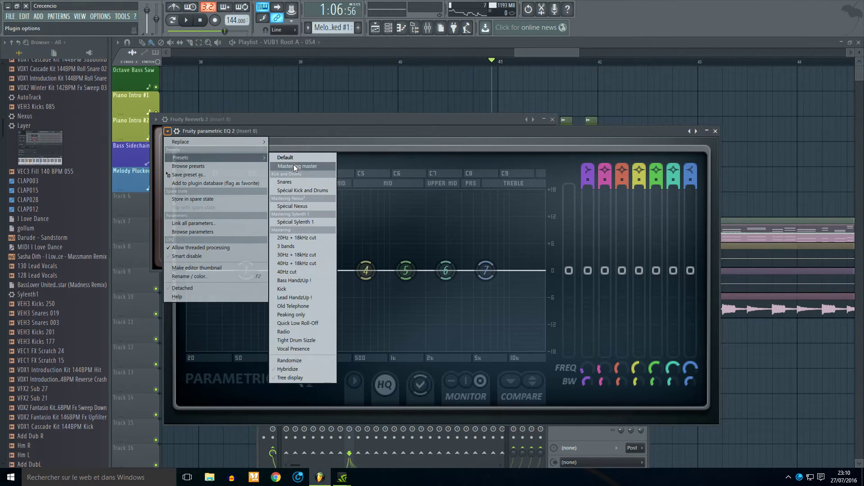
pyautogui.click(294, 280)
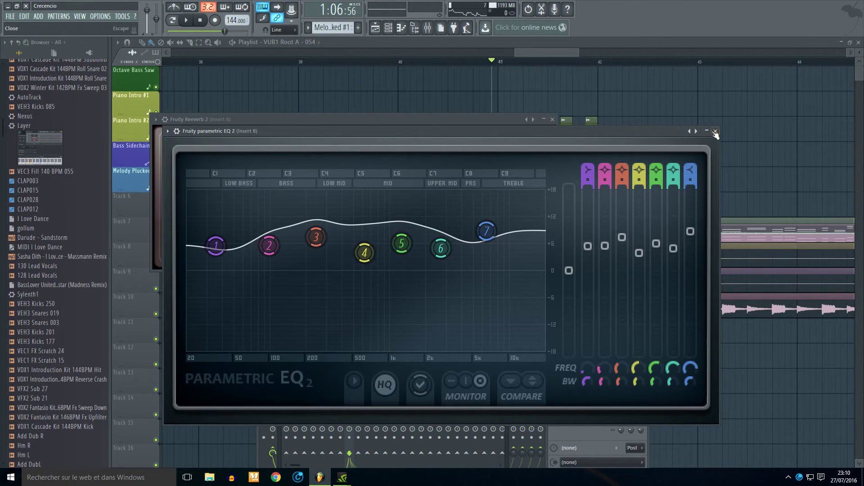
pyautogui.click(715, 131)
pyautogui.moveTo(349, 329); pyautogui.dragTo(349, 341)
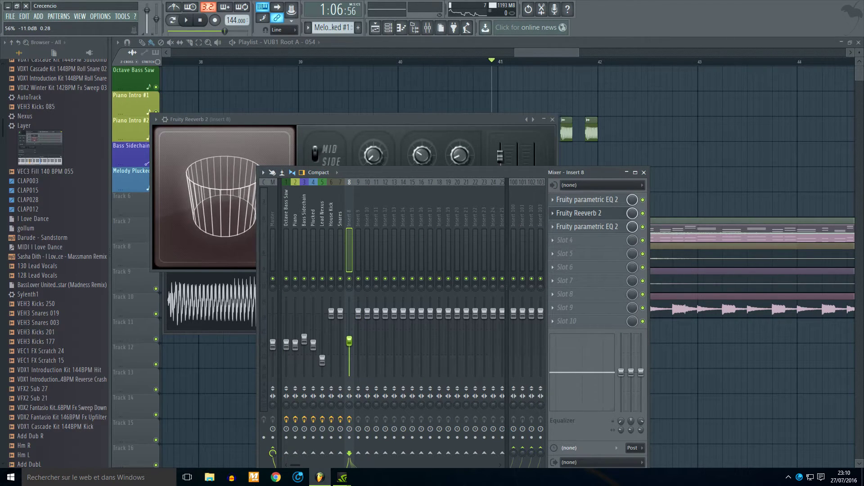
# - Add EQUO to slot 4 of Insert 8 and load its Bass HandzUp ! preset
pyautogui.click(565, 240)
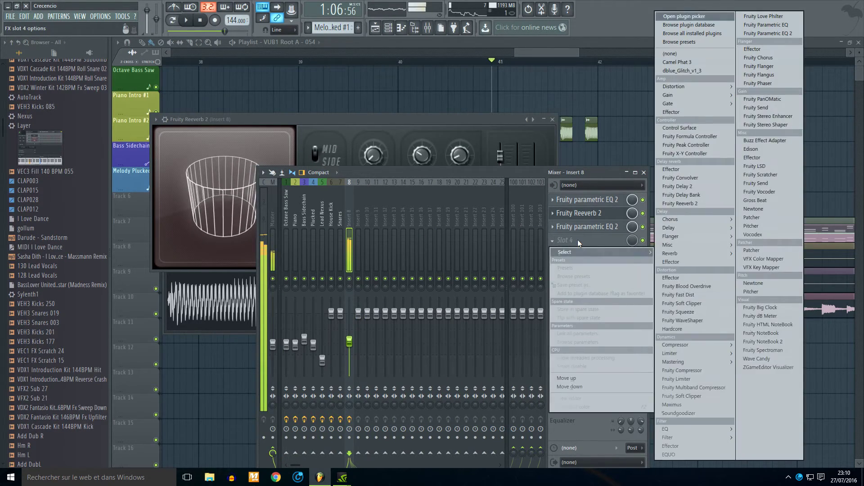
pyautogui.click(670, 454)
pyautogui.click(178, 143)
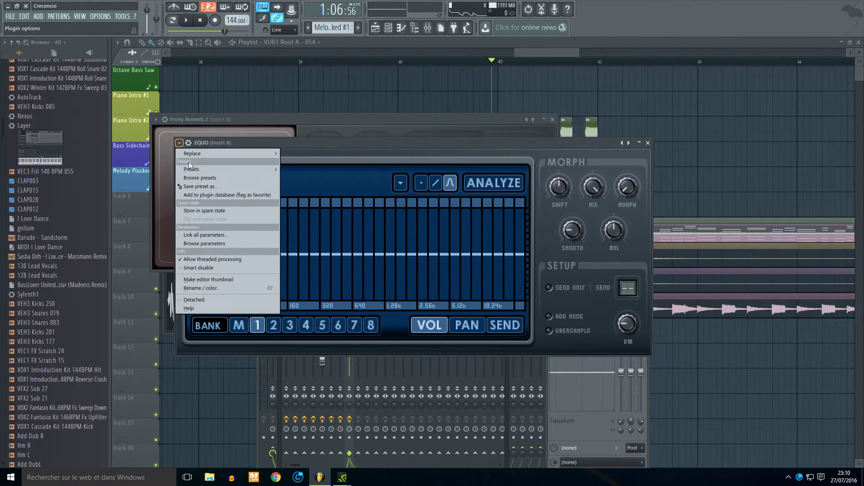
pyautogui.moveTo(243, 169)
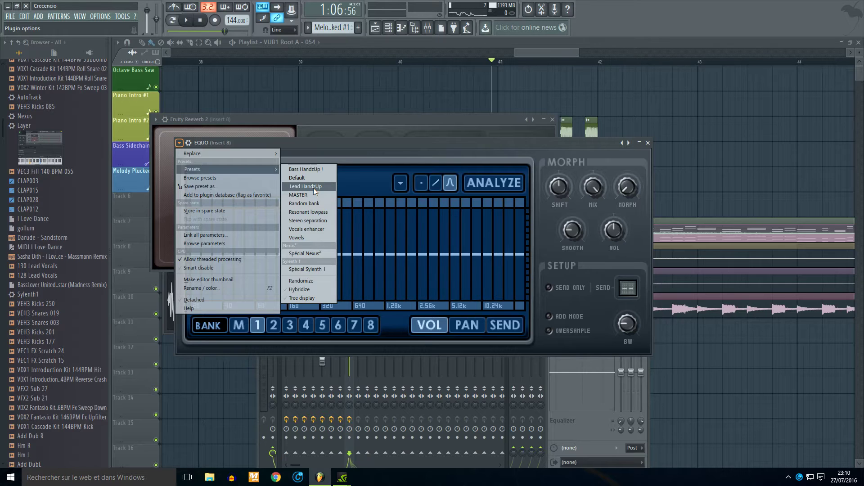
pyautogui.click(319, 171)
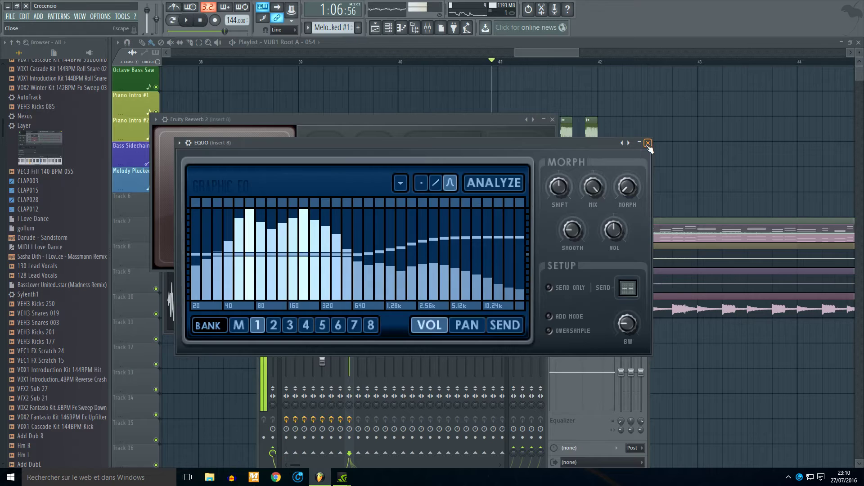
pyautogui.click(647, 143)
# - Lower Insert 8's fader to 50% while replaying the offbeat hits in bar 41
pyautogui.press('F12')
pyautogui.press('space')
pyautogui.press('space')
pyautogui.click(427, 28)
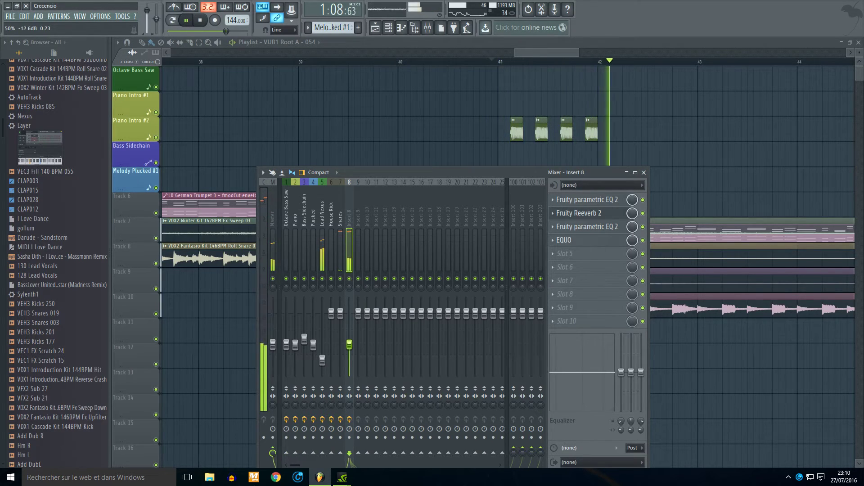
pyautogui.press('space')
pyautogui.click(644, 172)
pyautogui.press('space')
# - Clone the VUB1 Root A - 054 channel in the channel rack
pyautogui.click(390, 30)
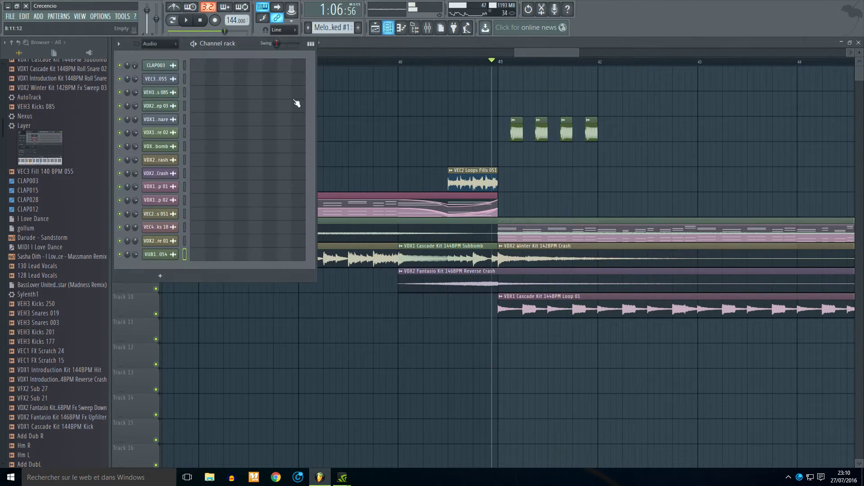
pyautogui.rightClick(175, 259)
pyautogui.click(192, 316)
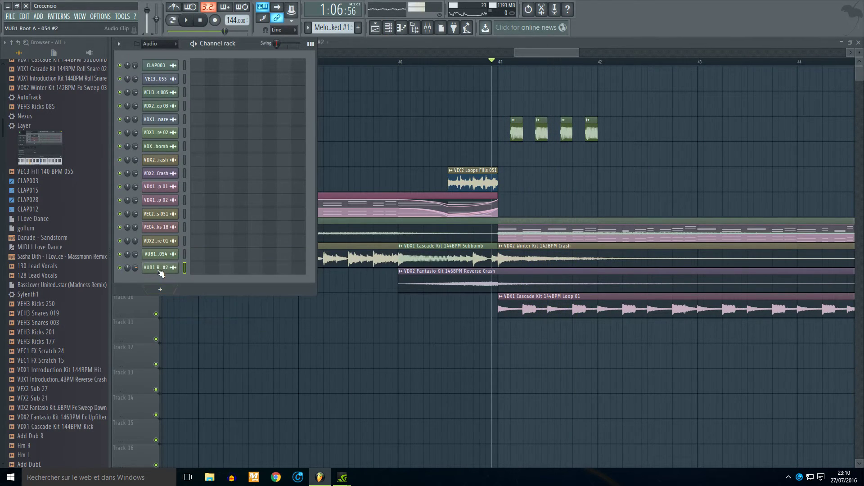
# - Reset the time-stretching pitch of the VUB1 Root A - 054 #2 channel and fine-tune it by ear
pyautogui.click(159, 268)
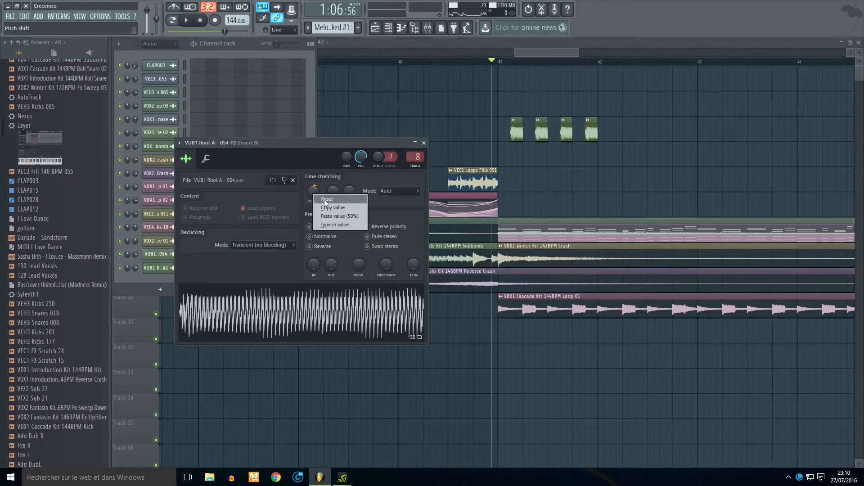
pyautogui.click(324, 200)
pyautogui.moveTo(317, 197); pyautogui.dragTo(314, 194)
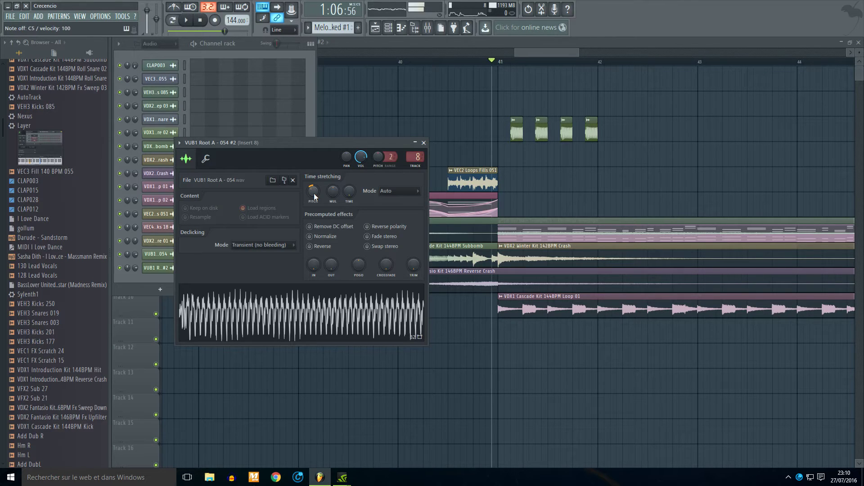
pyautogui.moveTo(318, 193); pyautogui.dragTo(318, 189)
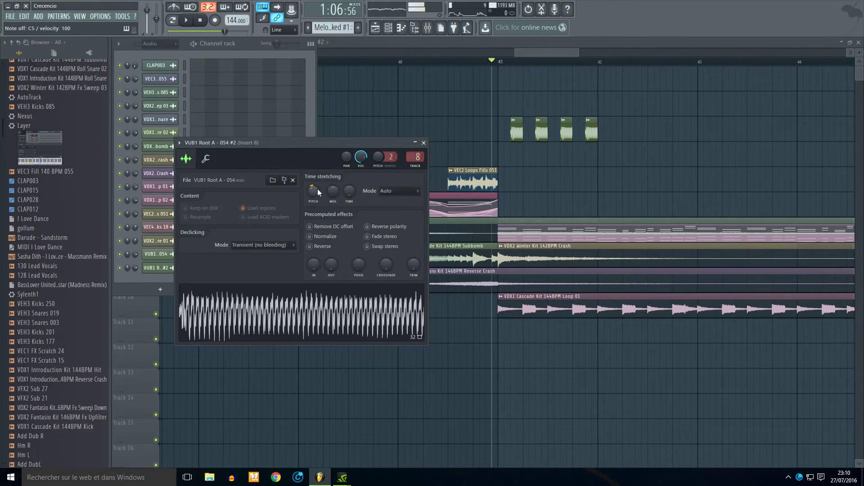
# - Place two half-beat VUB1 Root A - 054 #2 hits on the first two offbeats of bar 42 on the Piano Intro #2 track
pyautogui.rightClick(611, 153)
pyautogui.moveTo(670, 154); pyautogui.dragTo(625, 164)
pyautogui.scroll(3, 620, 155)
pyautogui.scroll(3, 617, 162)
pyautogui.press('space')
pyautogui.moveTo(572, 162); pyautogui.dragTo(572, 136)
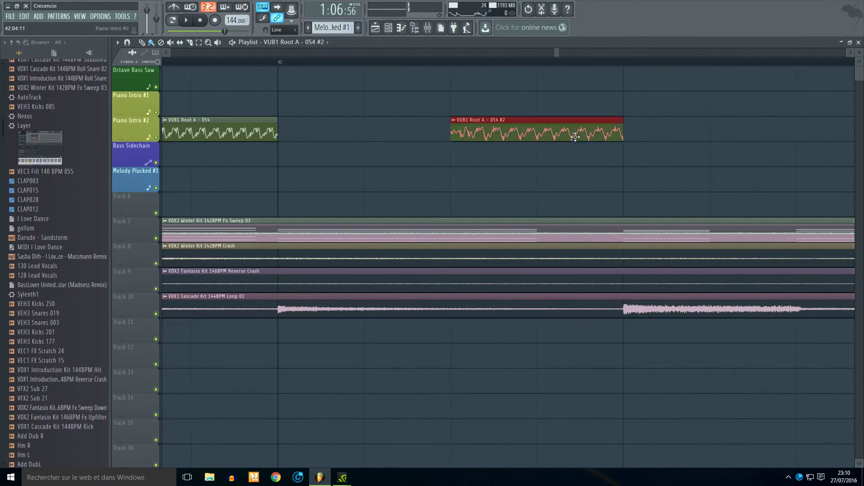
pyautogui.scroll(-2, 585, 135)
pyautogui.moveTo(680, 134); pyautogui.dragTo(726, 134)
pyautogui.scroll(-5, 721, 142)
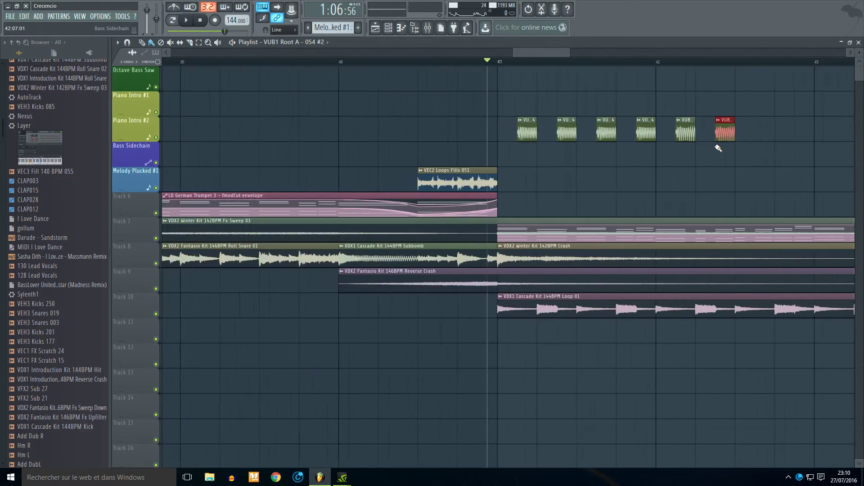
pyautogui.scroll(2, 743, 162)
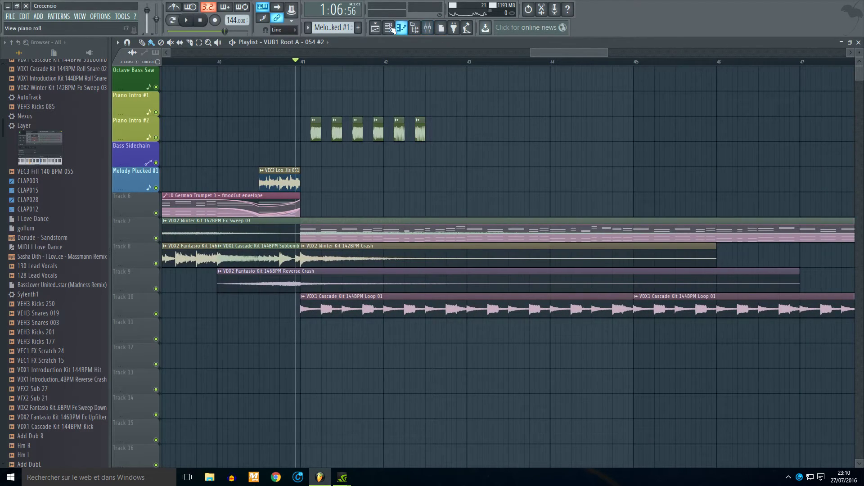
# - Clone the VUB1 Root A - 054 #2 channel and reset the time-stretching pitch of the #3 clone
pyautogui.click(389, 27)
pyautogui.rightClick(171, 266)
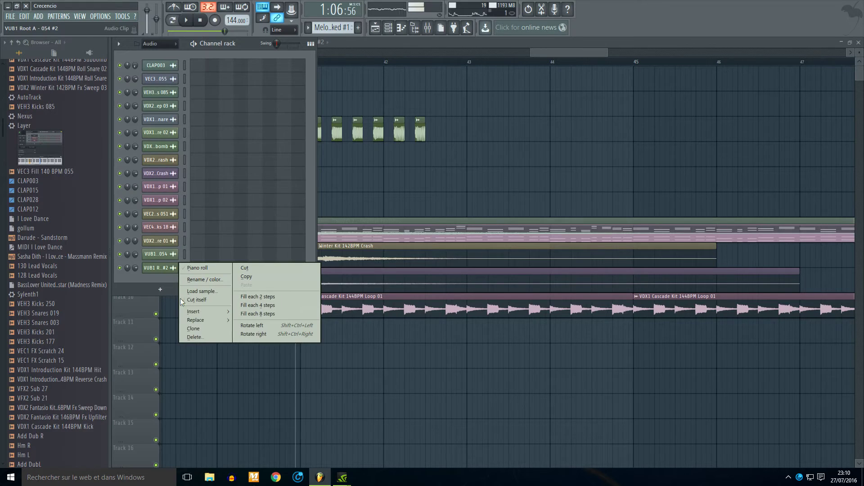
pyautogui.click(195, 330)
pyautogui.click(169, 269)
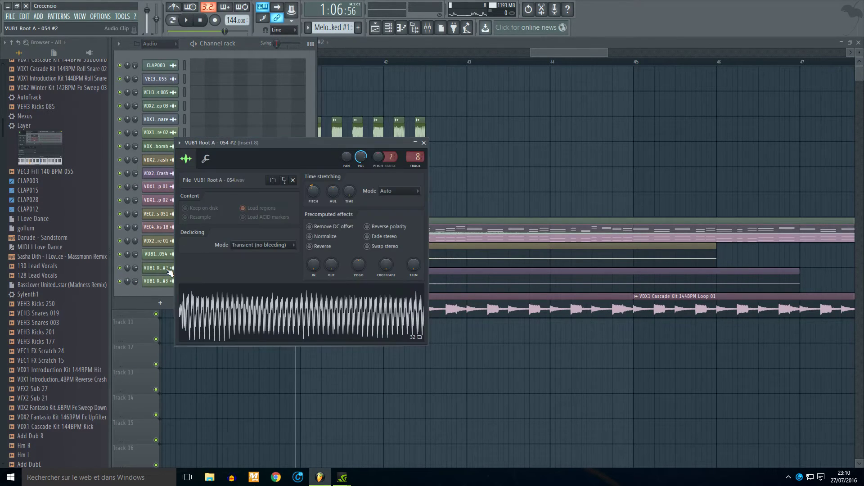
pyautogui.click(161, 255)
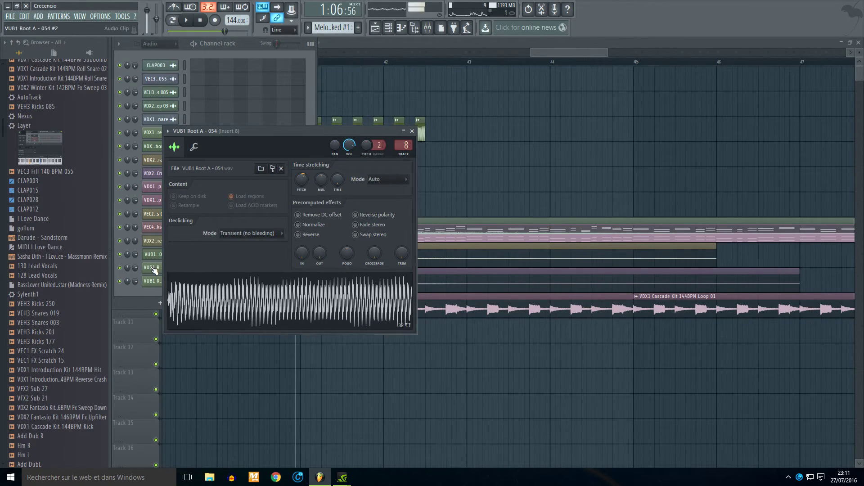
pyautogui.click(155, 269)
pyautogui.click(158, 283)
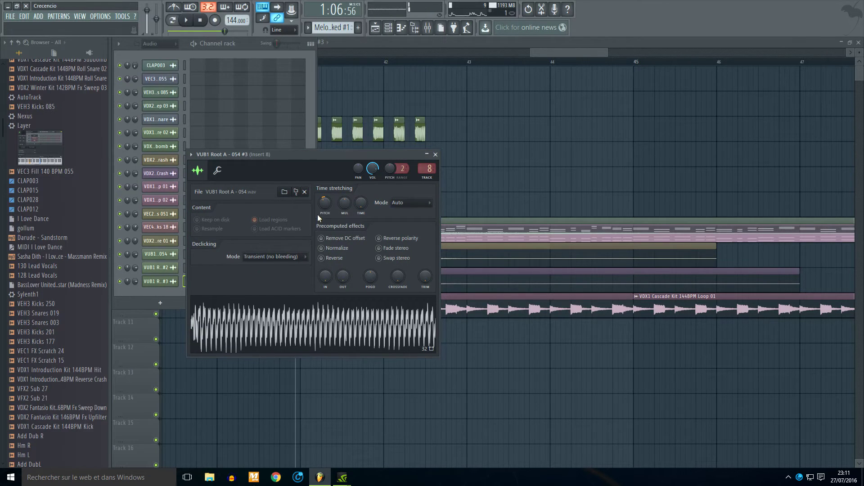
pyautogui.rightClick(327, 205)
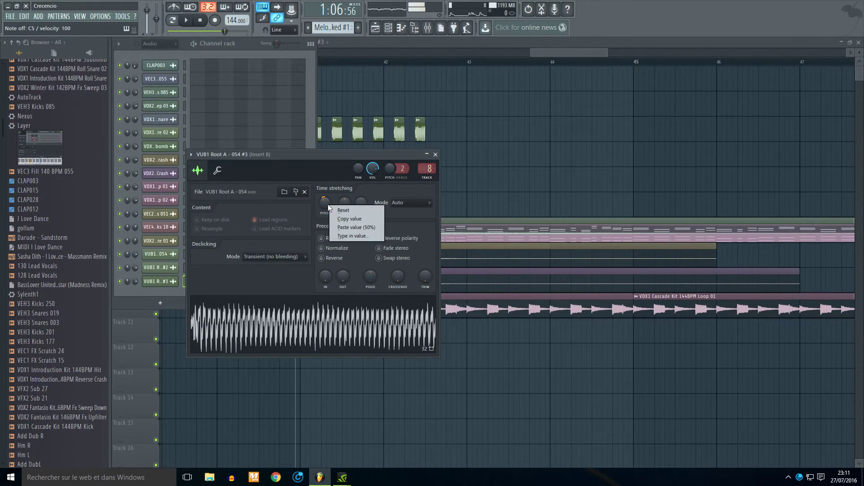
pyautogui.click(345, 211)
# - Place a VUB1 Root A - 054 #3 clip on the third offbeat of bar 42 and trim it to half a beat
pyautogui.click(459, 187)
pyautogui.click(452, 135)
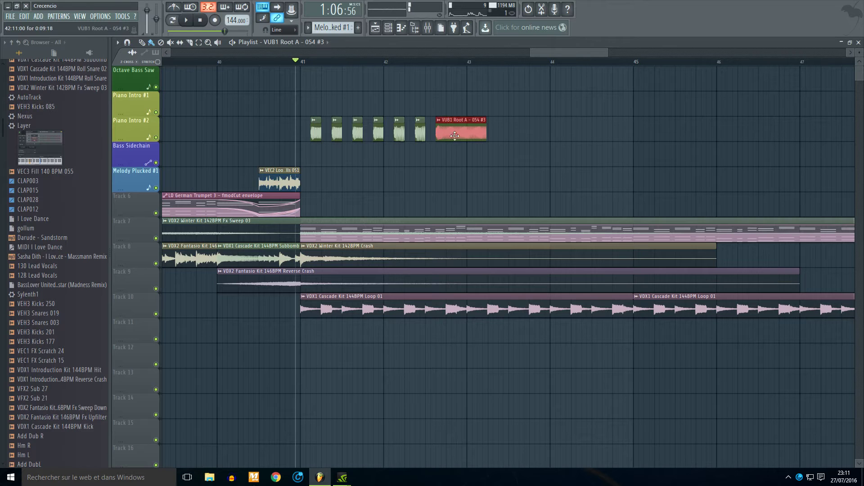
pyautogui.scroll(3, 460, 136)
pyautogui.moveTo(506, 135); pyautogui.dragTo(432, 135)
pyautogui.scroll(4, 411, 135)
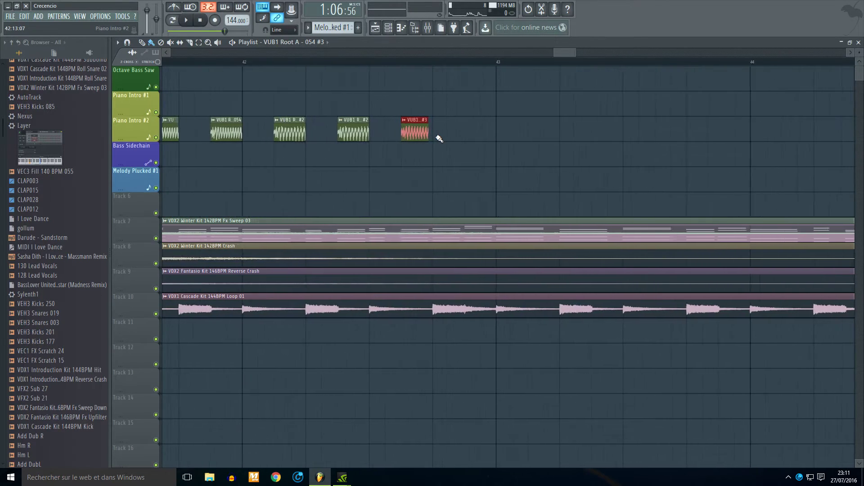
pyautogui.scroll(3, 442, 135)
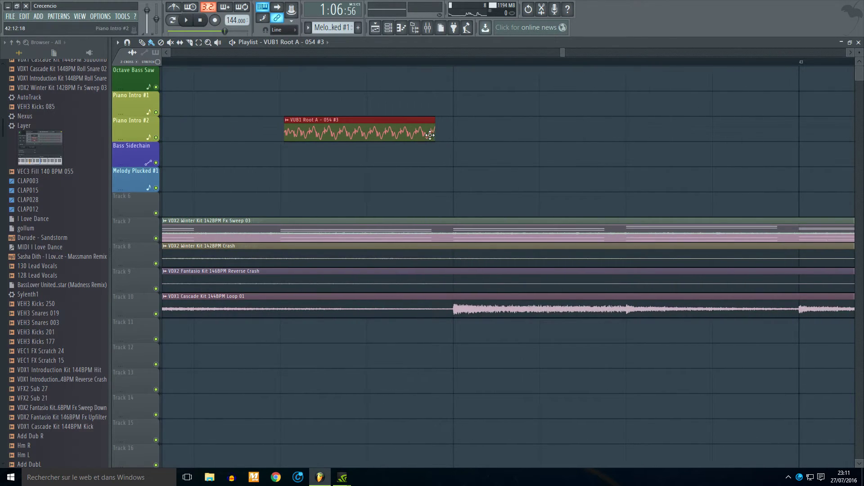
pyautogui.moveTo(432, 135); pyautogui.dragTo(456, 135)
pyautogui.scroll(-5, 454, 135)
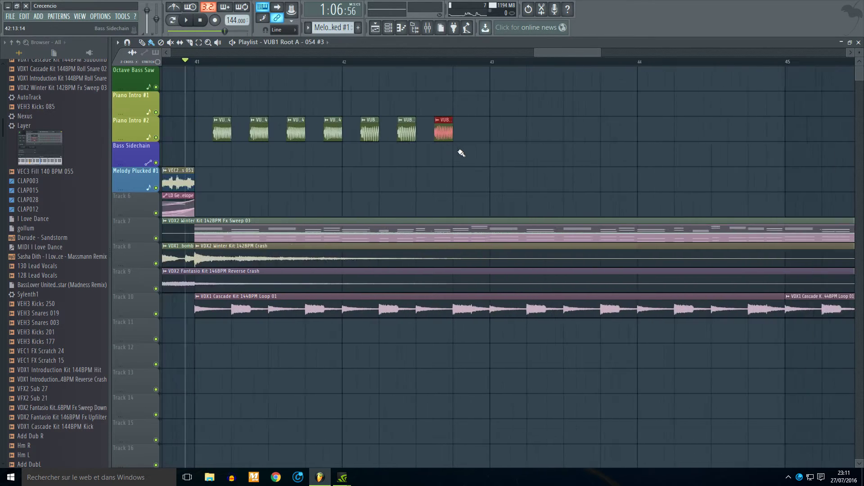
# - Complete the two-bar offbeat bass pattern and duplicate it to fill bars 41 to 48
pyautogui.press('space')
pyautogui.moveTo(511, 134)
pyautogui.mouseDown()
pyautogui.moveTo(292, 133)
pyautogui.moveTo(494, 133)
pyautogui.mouseUp()
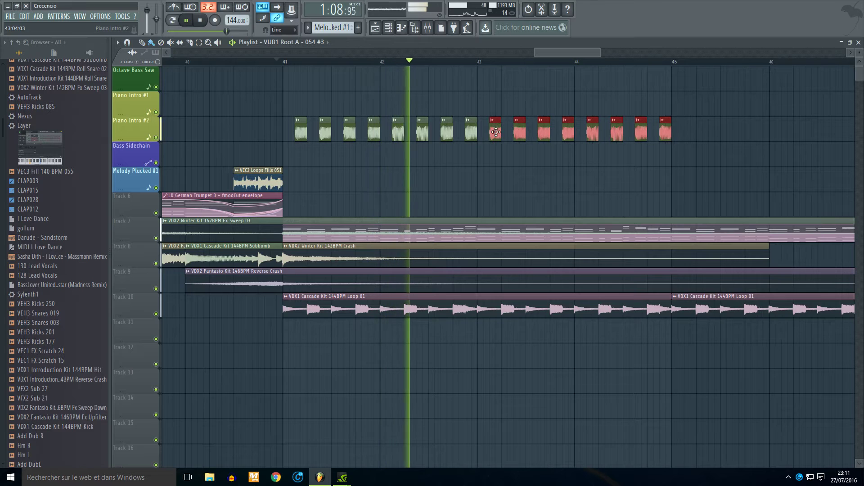
pyautogui.scroll(-3, 525, 135)
pyautogui.moveTo(660, 134); pyautogui.dragTo(611, 127)
pyautogui.scroll(-2, 729, 163)
# - Shorten the last two #3 bass hits in bar 48 and repeat each one a sixteenth later
pyautogui.scroll(5, 730, 163)
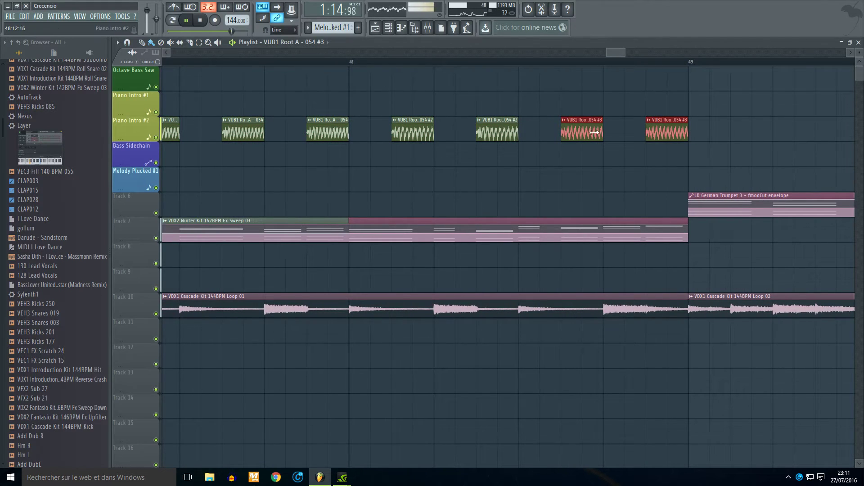
pyautogui.scroll(3, 583, 131)
pyautogui.moveTo(594, 134); pyautogui.dragTo(555, 134)
pyautogui.click(631, 130)
pyautogui.scroll(-7, 634, 127)
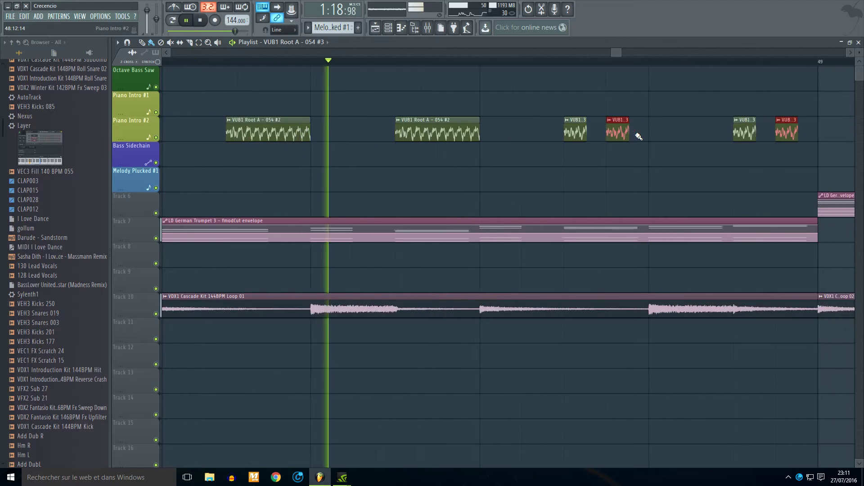
# - Select all bass hits in bars 41 to 48 and duplicate them to start at bar 49
pyautogui.keyDown('ctrl'); pyautogui.click(595, 186); pyautogui.keyUp('ctrl')
pyautogui.scroll(-3, 526, 103)
pyautogui.moveTo(640, 128); pyautogui.dragTo(174, 125)
pyautogui.keyDown('ctrl'); pyautogui.click(193, 158); pyautogui.keyUp('ctrl')
pyautogui.scroll(-3, 210, 140)
pyautogui.moveTo(386, 135)
pyautogui.mouseDown()
pyautogui.moveTo(183, 141)
pyautogui.moveTo(388, 130)
pyautogui.mouseUp()
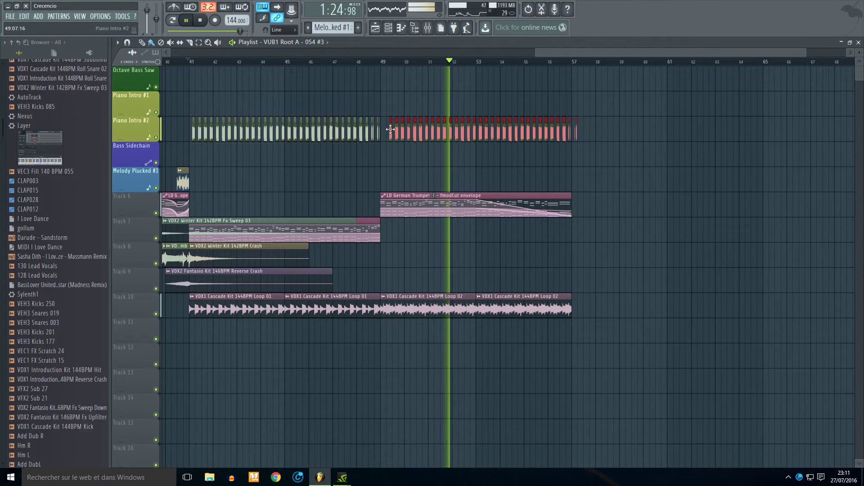
# - Rebalance the drop during playback, setting the Lead Nexus fader to 30% and Insert 8's fader to 45%
pyautogui.press('space')
pyautogui.press('space')
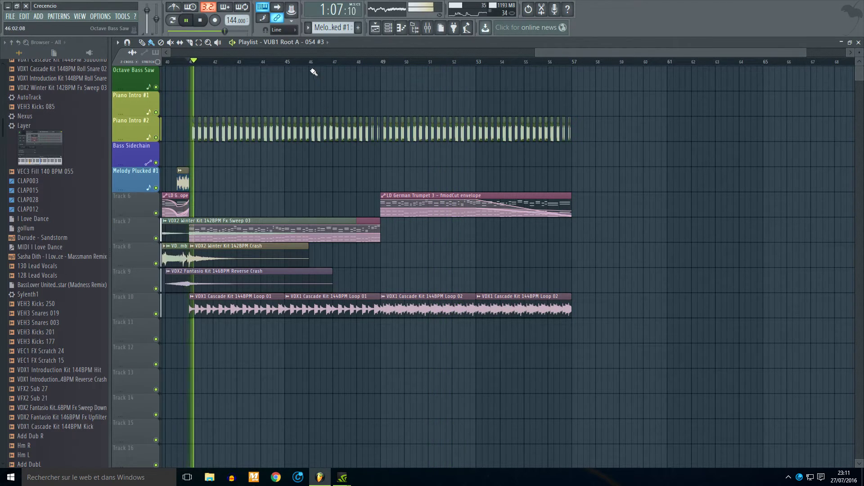
pyautogui.click(427, 28)
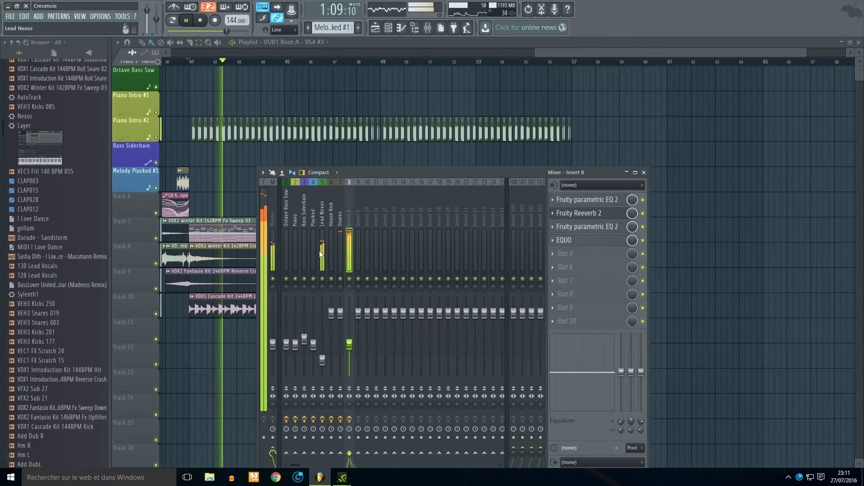
pyautogui.press('space')
pyautogui.moveTo(355, 344); pyautogui.dragTo(354, 347)
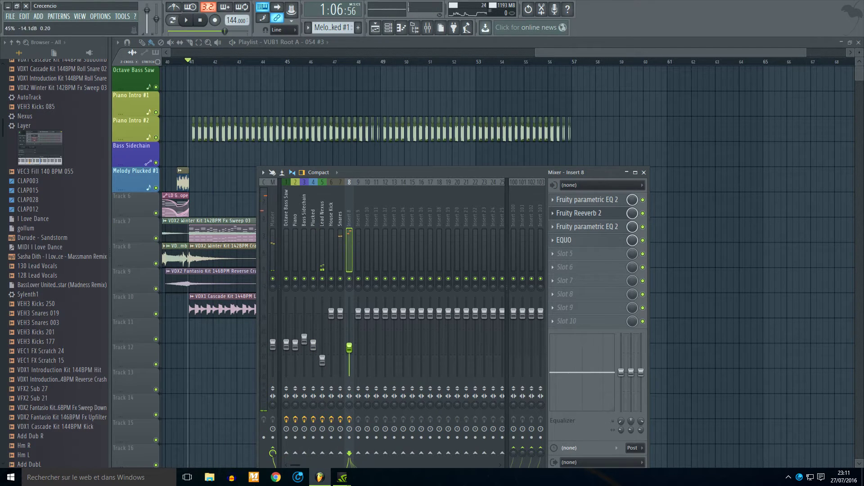
pyautogui.press('space')
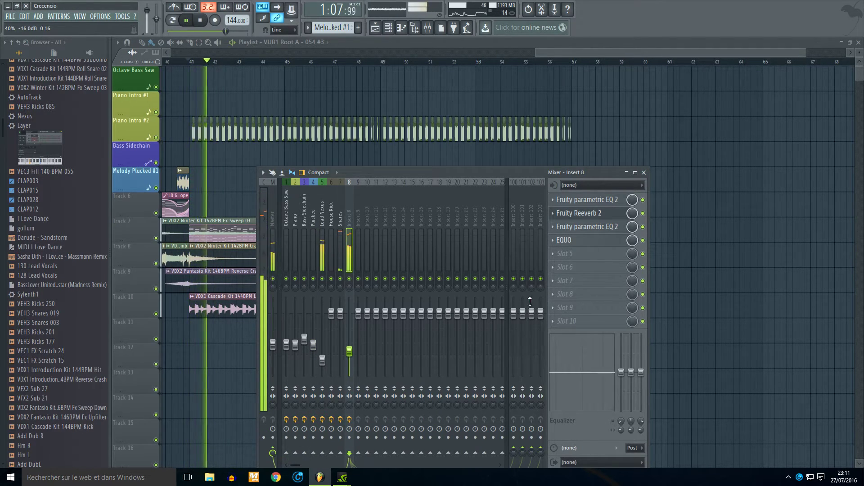
pyautogui.click(322, 204)
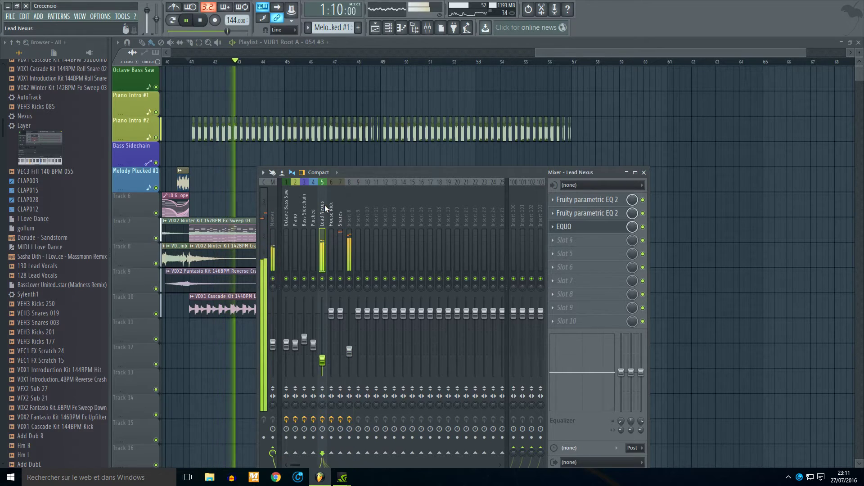
pyautogui.moveTo(322, 360); pyautogui.dragTo(322, 358)
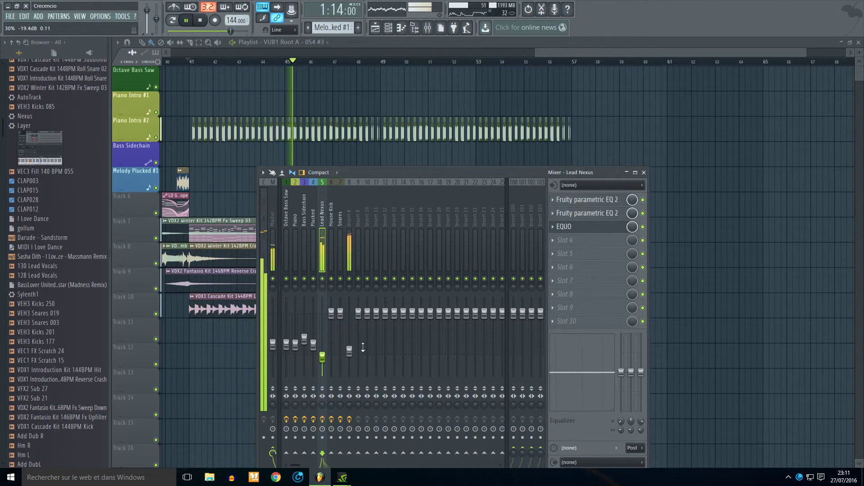
pyautogui.click(350, 350)
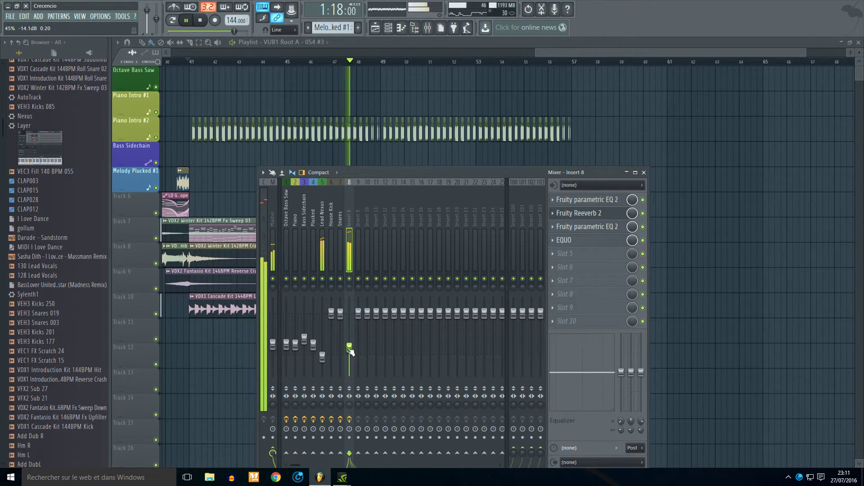
# - Rename mixer Insert 8 as Bass and give it a violet-blue colour
pyautogui.rightClick(353, 221)
pyautogui.click(374, 193)
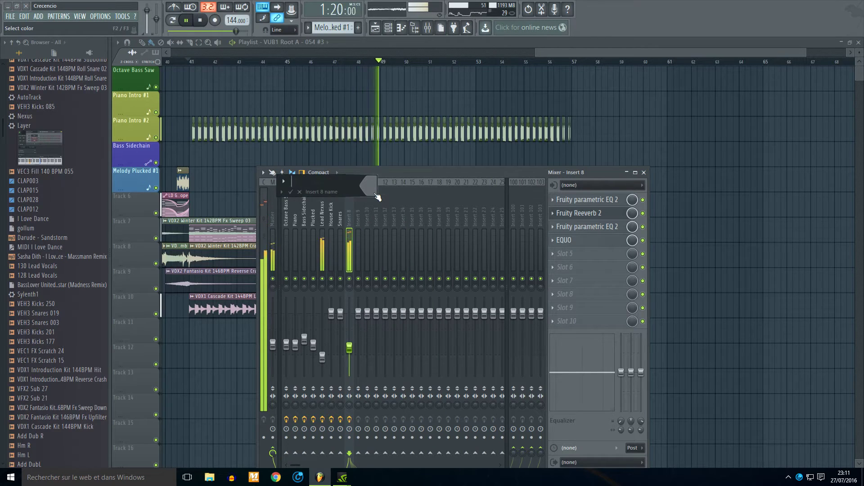
pyautogui.click(376, 196)
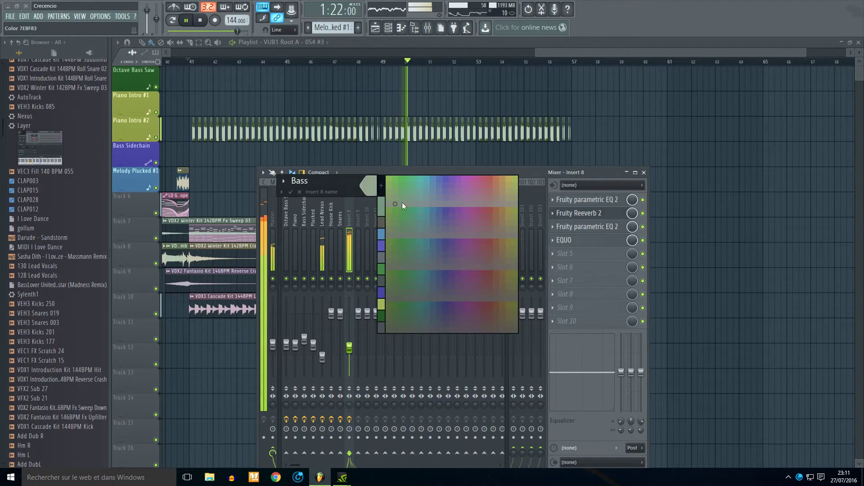
pyautogui.click(444, 176)
pyautogui.press('Return')
pyautogui.press('F9')
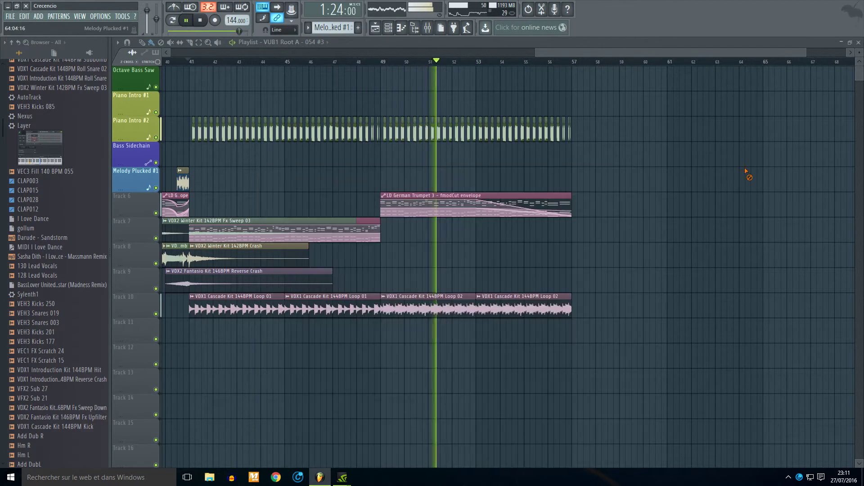
# - Rename mixer Insert 9 as Kick and give it a muted brown colour
pyautogui.click(426, 30)
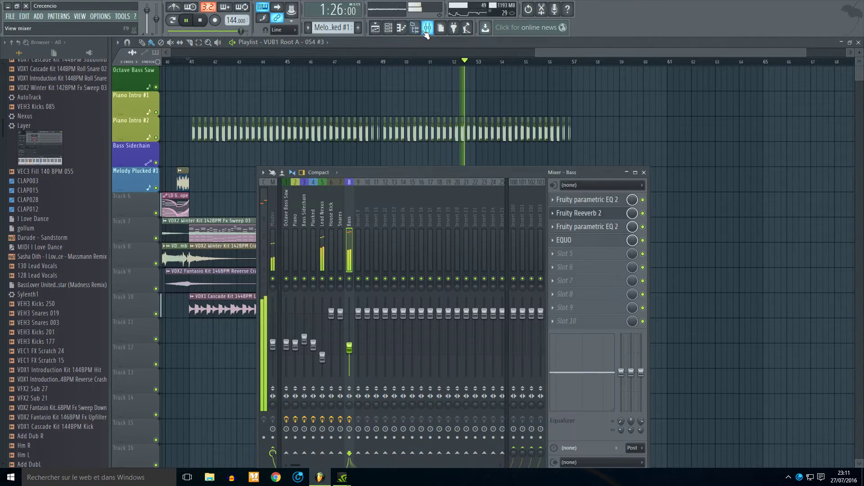
pyautogui.rightClick(358, 212)
pyautogui.click(385, 187)
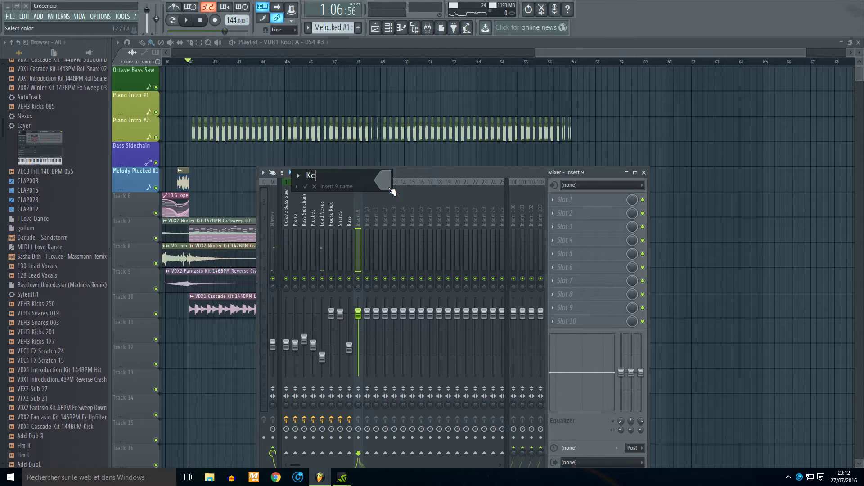
pyautogui.click(390, 190)
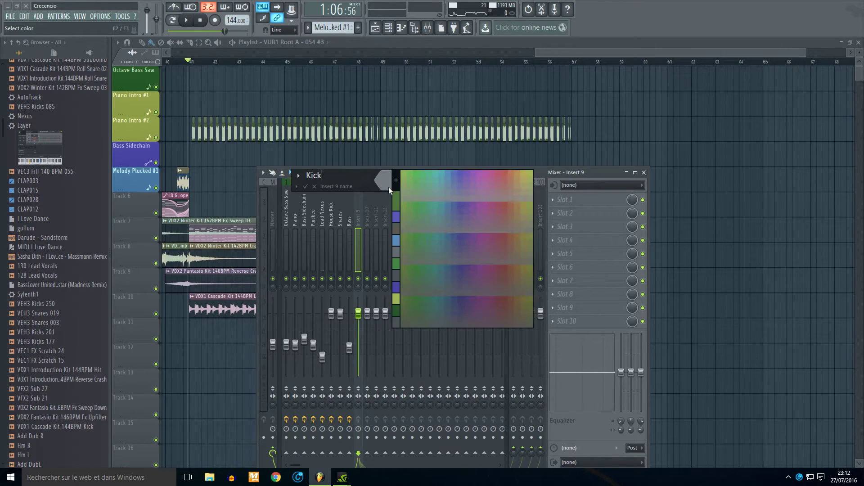
pyautogui.click(530, 323)
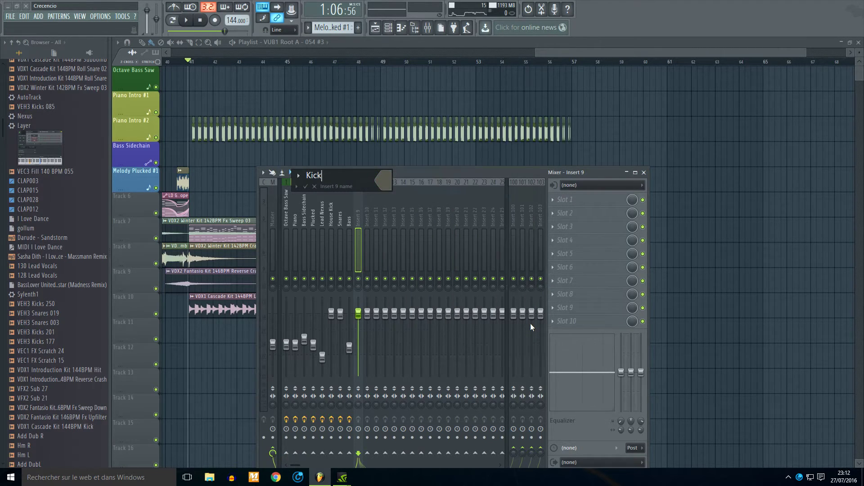
pyautogui.press('Return')
# - Insert Fruity Parametric EQ 2 in the Kick track's first effect slot and load the Spécial Kick and Drums preset
pyautogui.click(579, 186)
pyautogui.click(551, 201)
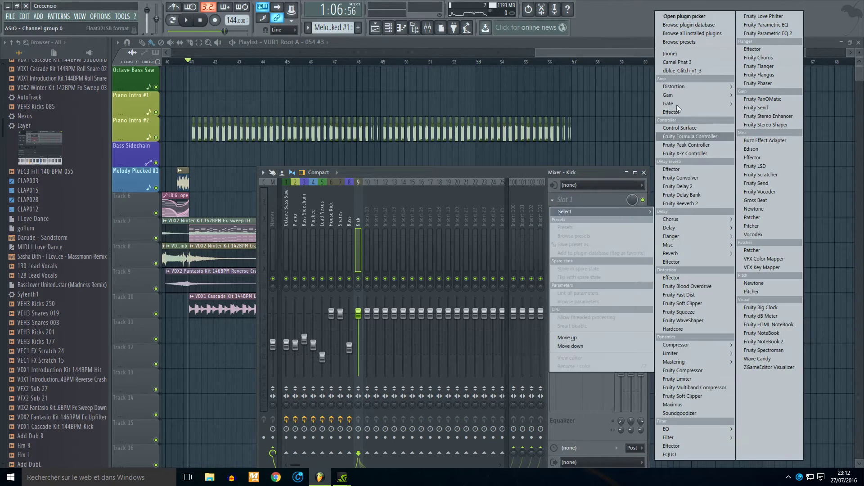
pyautogui.click(763, 32)
pyautogui.click(168, 132)
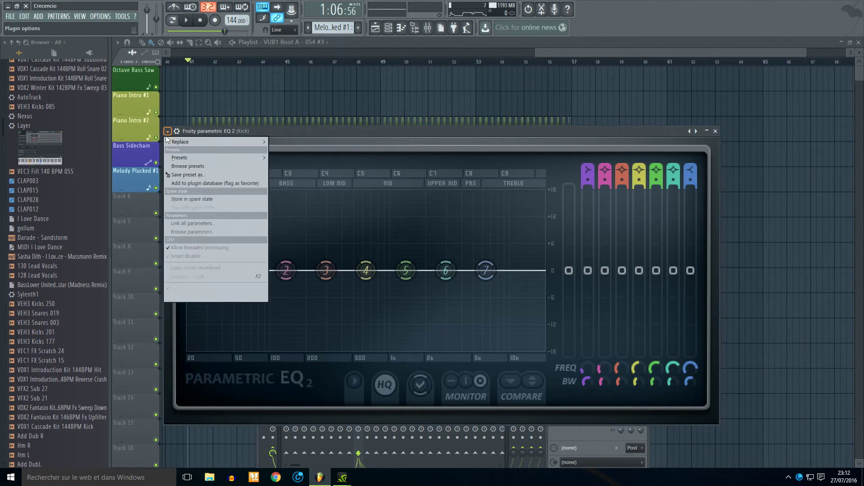
pyautogui.moveTo(176, 157)
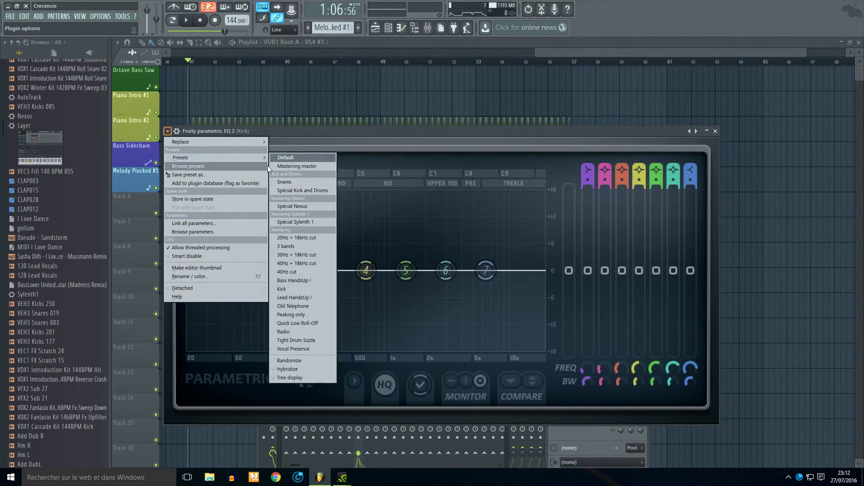
pyautogui.click(290, 187)
pyautogui.moveTo(385, 132); pyautogui.dragTo(339, 317)
# - Create an automation clip for the volume fader of the Kick mixer track
pyautogui.click(359, 270)
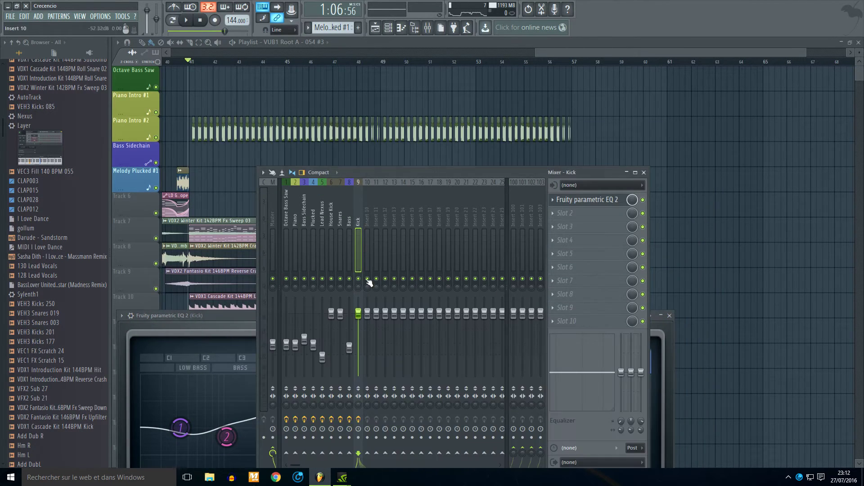
pyautogui.rightClick(359, 313)
pyautogui.click(373, 375)
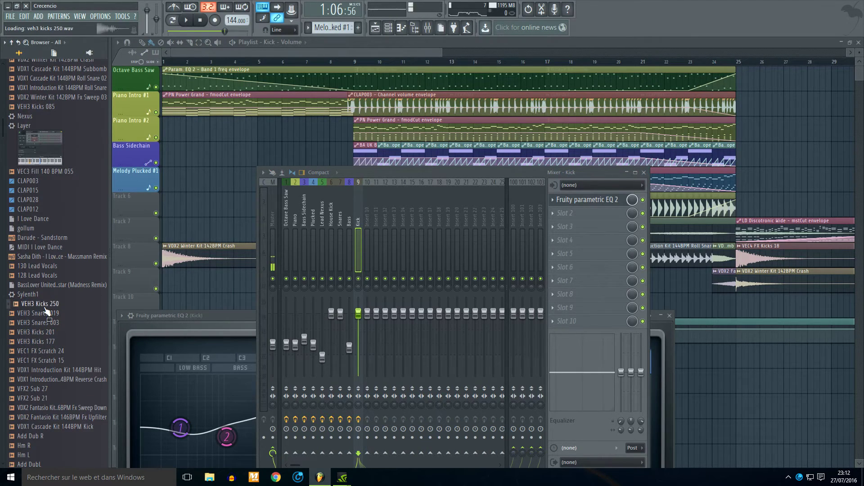
# - Audition kick samples in the browser and place VDX1 Cascade Kit 144BPM Kick at bar 41 on the Piano Intro #1 track
pyautogui.scroll(-6, 47, 288)
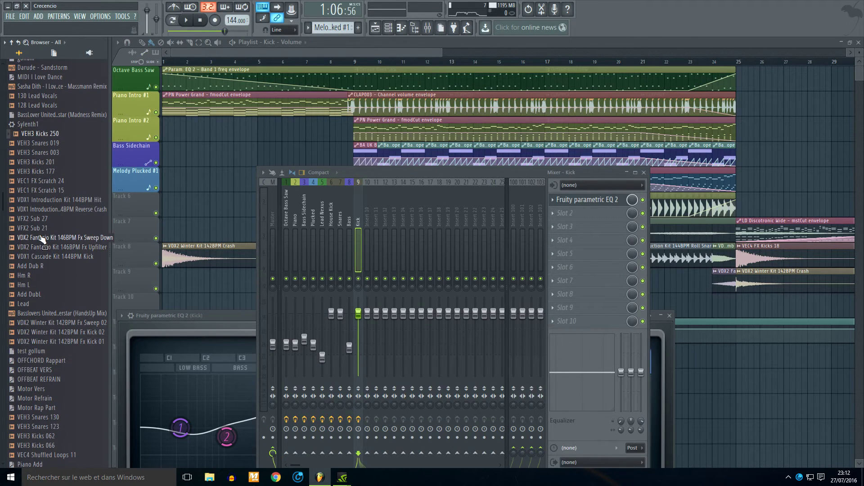
pyautogui.scroll(-2, 56, 380)
pyautogui.click(55, 387)
pyautogui.scroll(-6, 56, 387)
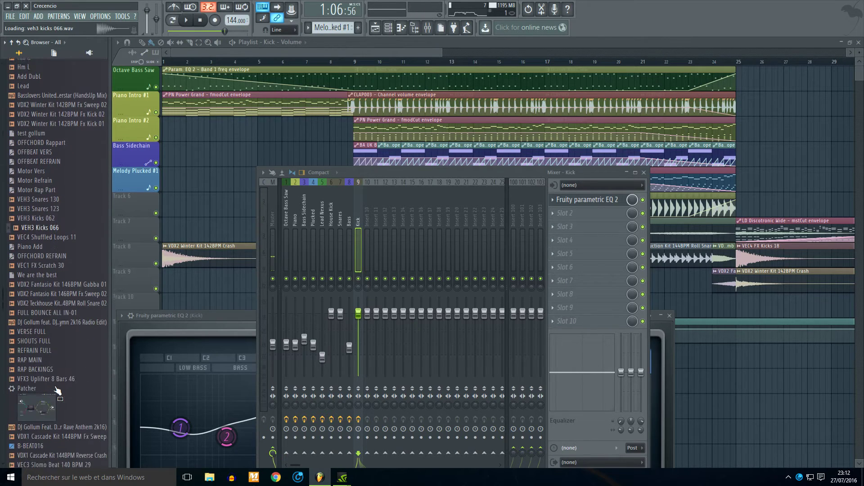
pyautogui.scroll(8, 45, 244)
pyautogui.click(43, 228)
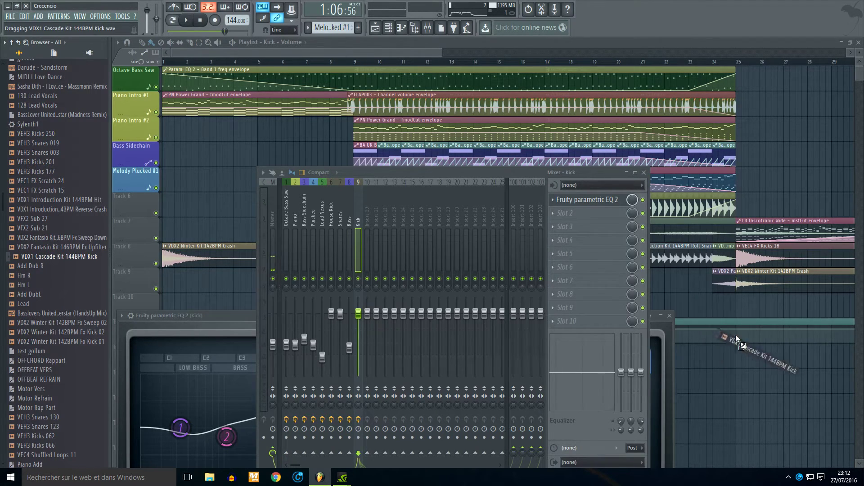
pyautogui.moveTo(749, 185); pyautogui.dragTo(315, 109)
pyautogui.scroll(5, 373, 106)
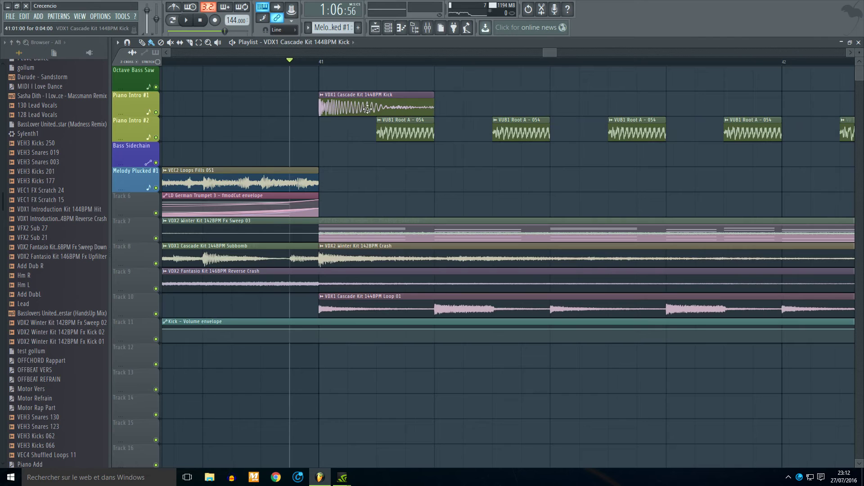
# - Move the Kick volume envelope to the Octave Bass Saw track, add a point at bar 41 and copy its value
pyautogui.scroll(3, 427, 105)
pyautogui.scroll(-4, 439, 135)
pyautogui.moveTo(357, 328); pyautogui.dragTo(346, 72)
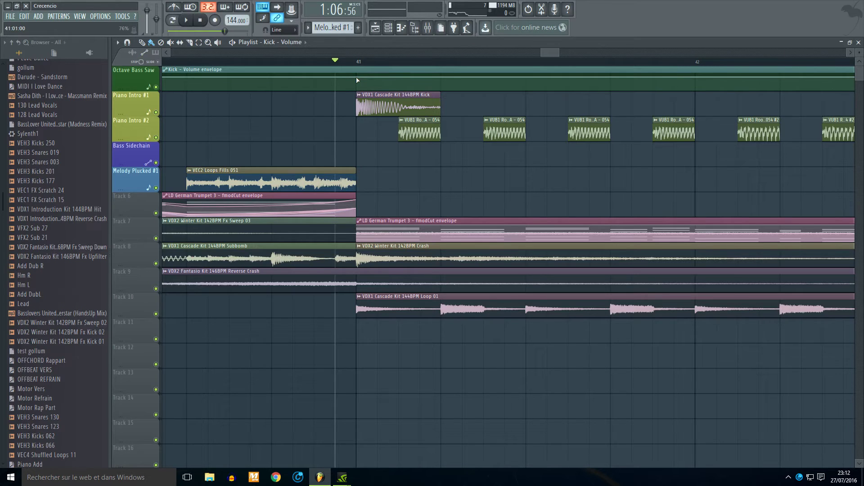
pyautogui.rightClick(358, 77)
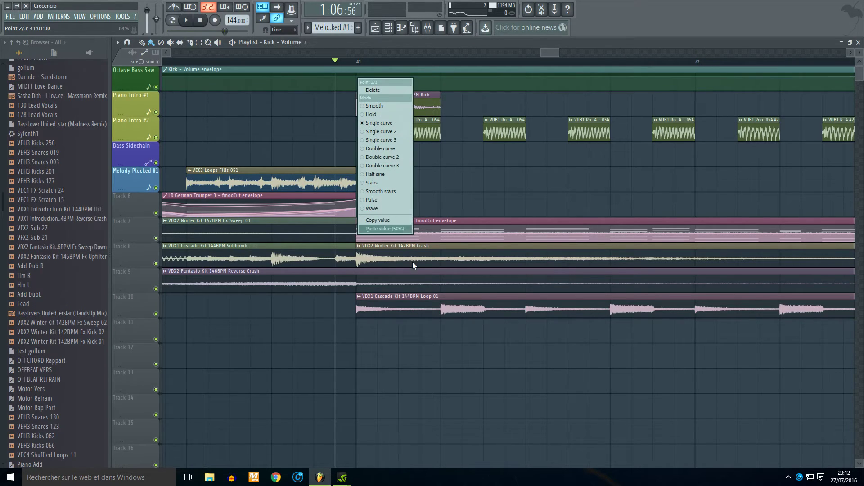
pyautogui.click(399, 223)
# - Shape a volume dip with a low point at 41:04 and a point at 41:05 set to the copied 84%
pyautogui.doubleClick(407, 94)
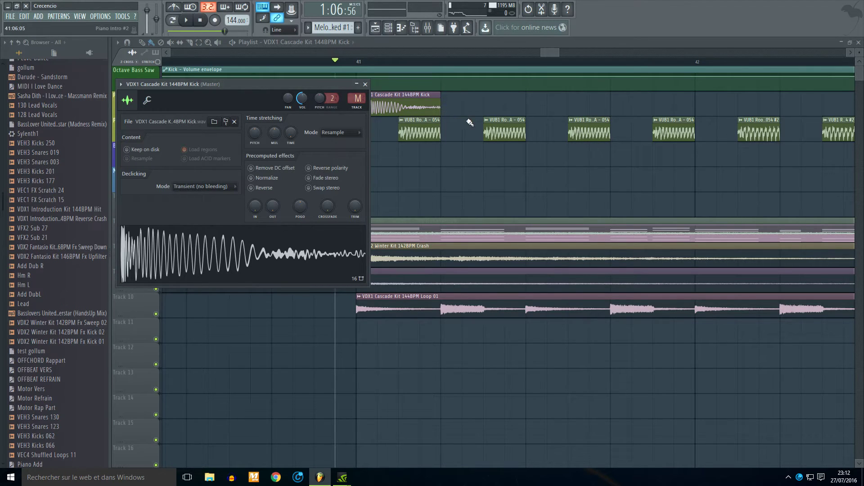
pyautogui.press('Escape')
pyautogui.scroll(2, 407, 87)
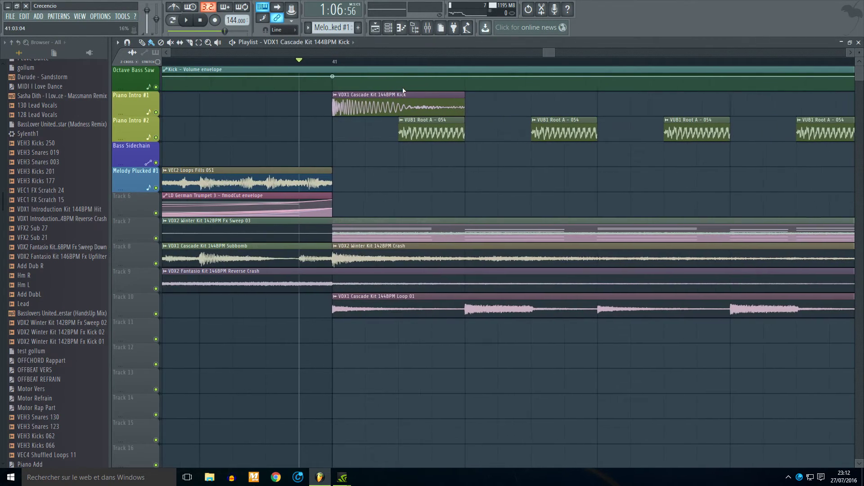
pyautogui.click(432, 90)
pyautogui.rightClick(469, 82)
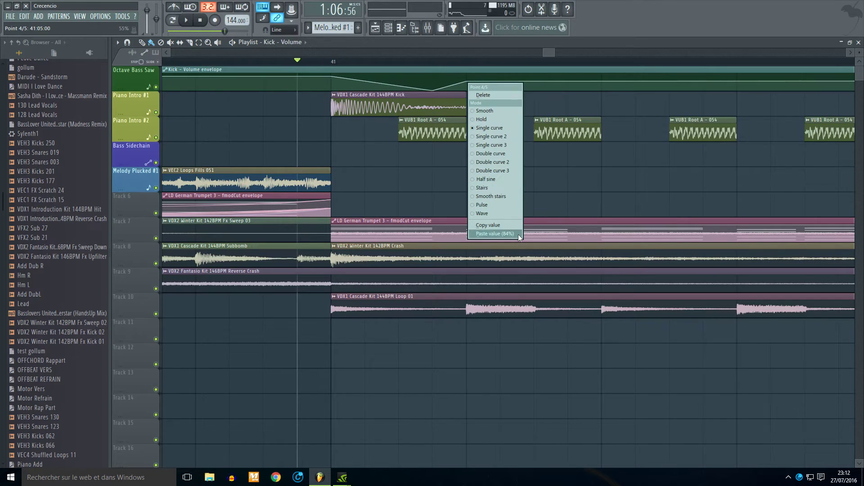
pyautogui.click(513, 235)
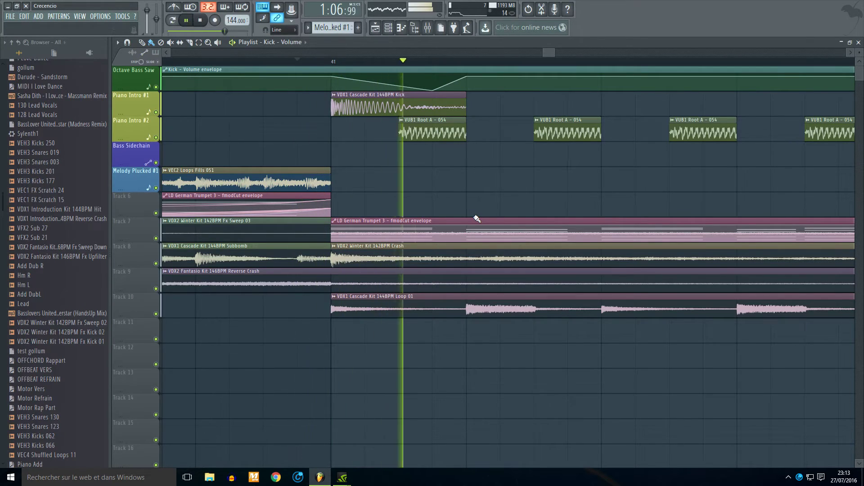
# - Add a second kick at 41:05 and move the envelope's dip to 41:03, rising back to the copied value at 41:05
pyautogui.click(472, 106)
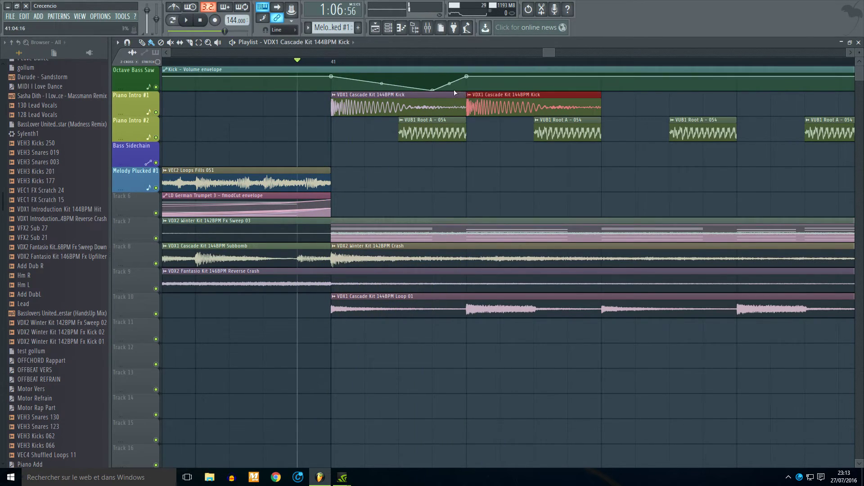
pyautogui.moveTo(433, 90); pyautogui.dragTo(408, 95)
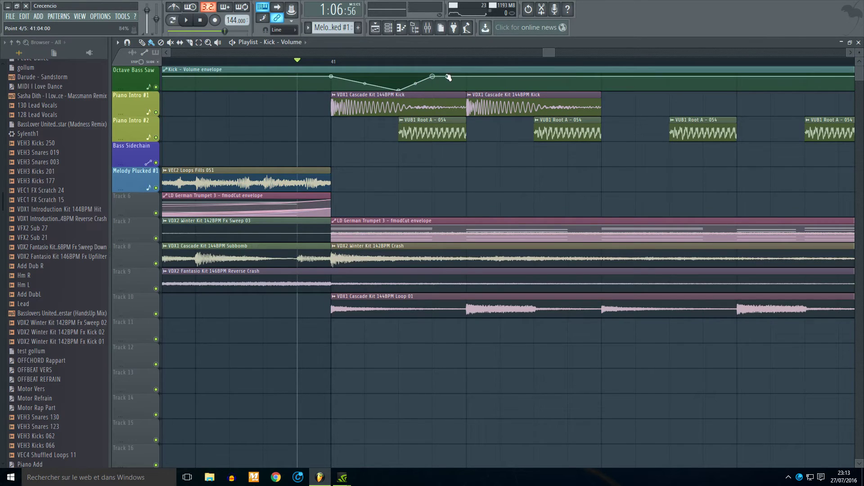
pyautogui.rightClick(467, 79)
pyautogui.click(487, 230)
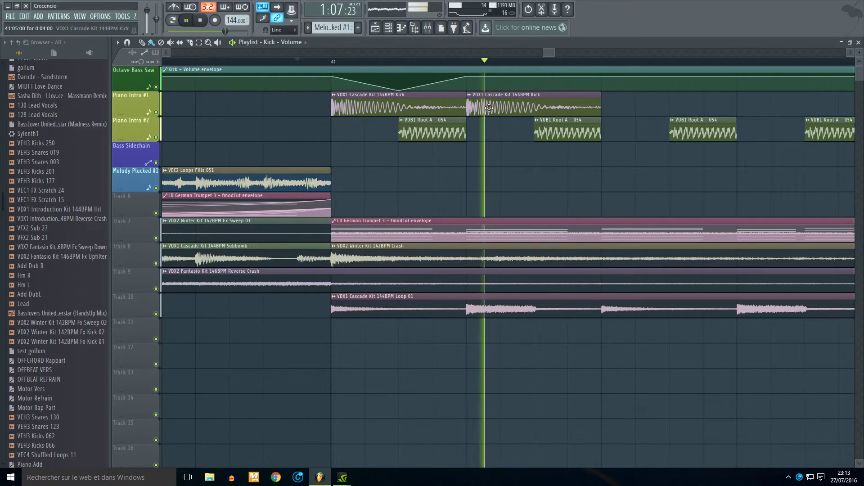
# - Add a low envelope point at 41:07 under the second kick, and solo the kick and envelope tracks for playback
pyautogui.press('space')
pyautogui.rightClick(535, 87)
pyautogui.press('space')
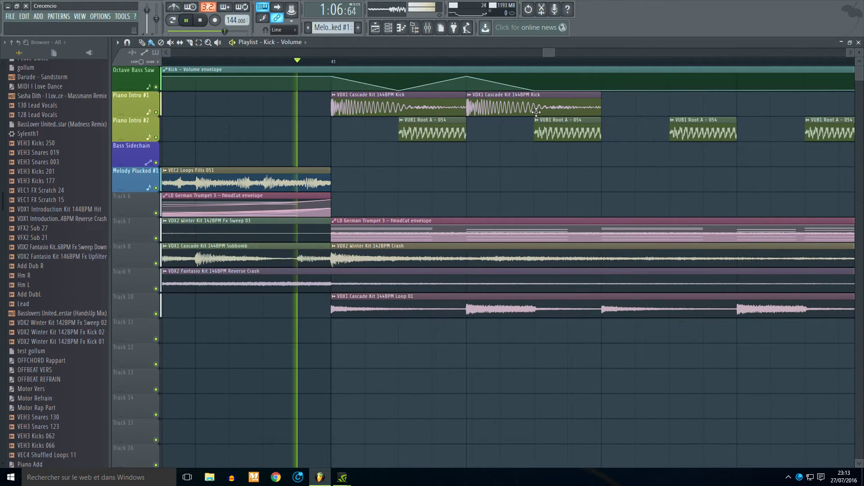
pyautogui.rightClick(156, 112)
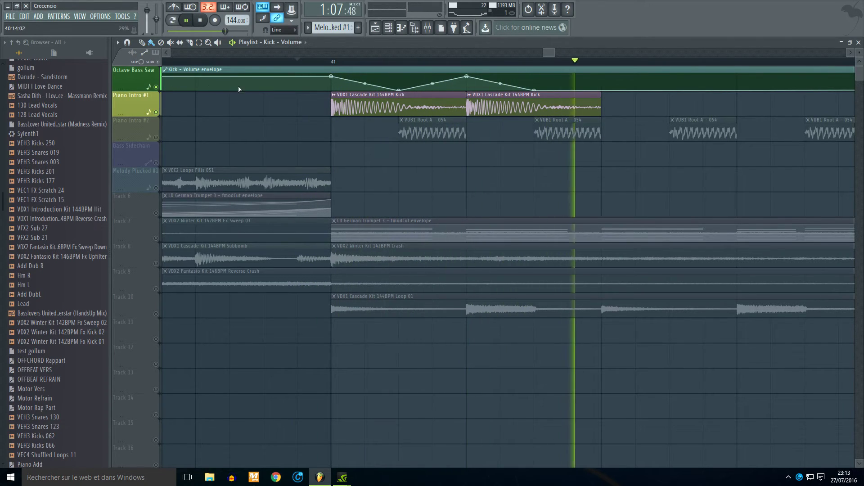
pyautogui.press('space')
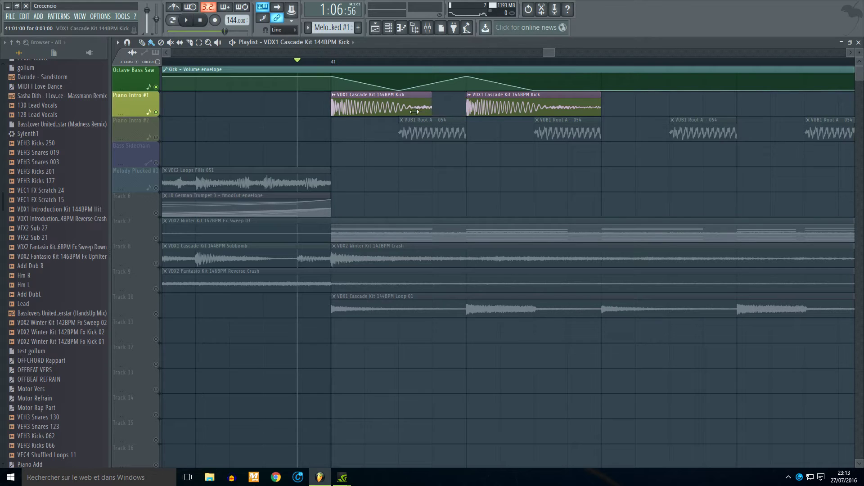
# - Trim the first kick to two steps, ending at 41:03, and replace the second kick with the trimmed version
pyautogui.moveTo(415, 112); pyautogui.dragTo(409, 111)
pyautogui.press('space')
pyautogui.press('space')
pyautogui.rightClick(470, 103)
pyautogui.click(473, 104)
pyautogui.press('space')
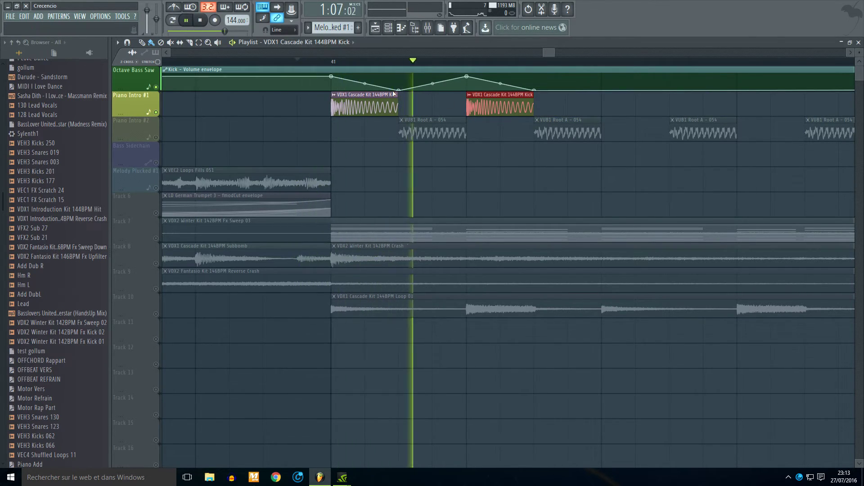
# - Delete the low envelope point at 41:03 between the two kicks
pyautogui.rightClick(399, 91)
pyautogui.click(417, 97)
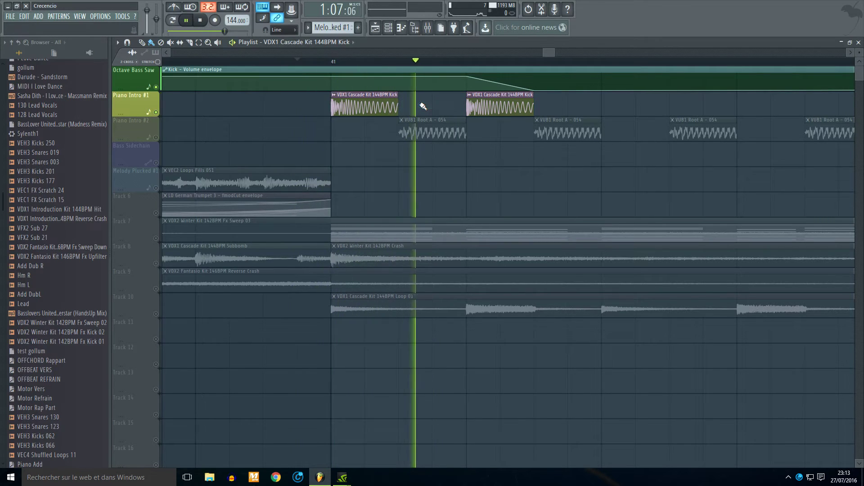
pyautogui.press('space')
# - Check the mixer levels and the kick sample's channel settings, and listen to the soloed kicks
pyautogui.click(428, 28)
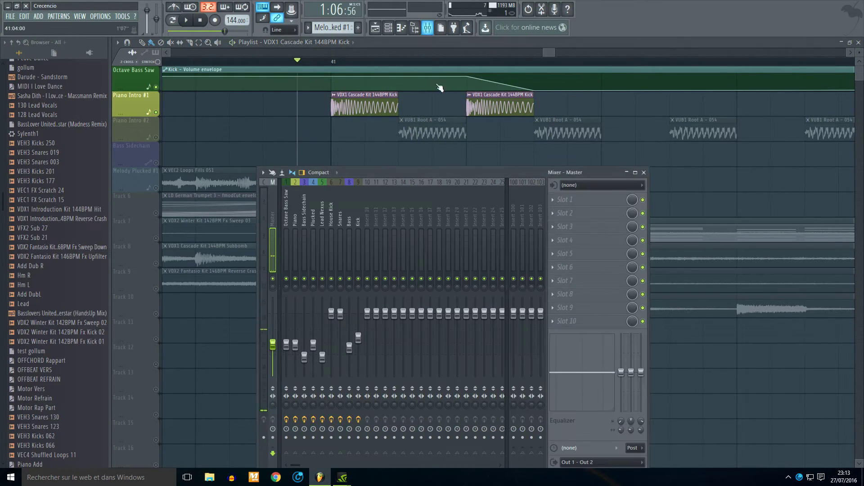
pyautogui.doubleClick(383, 109)
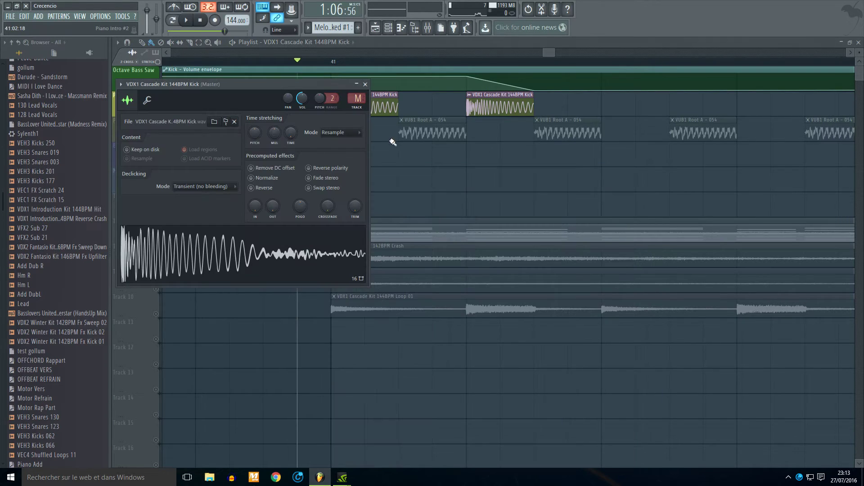
pyautogui.rightClick(312, 105)
pyautogui.press('space')
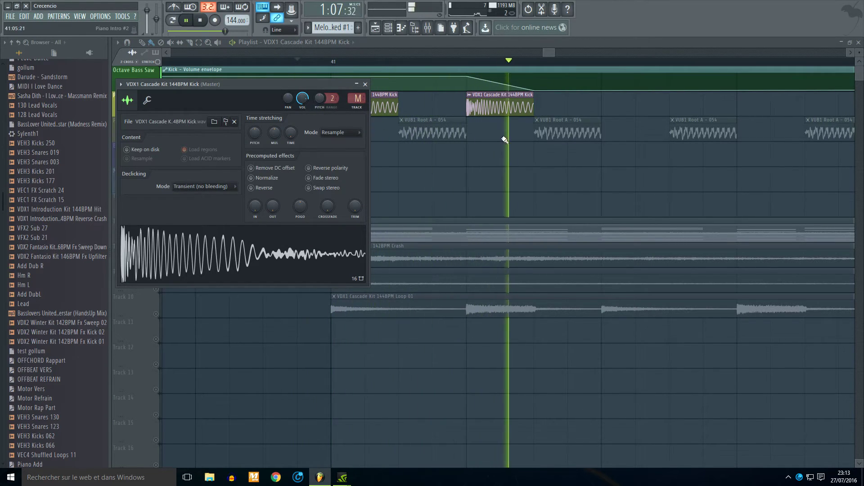
pyautogui.rightClick(555, 114)
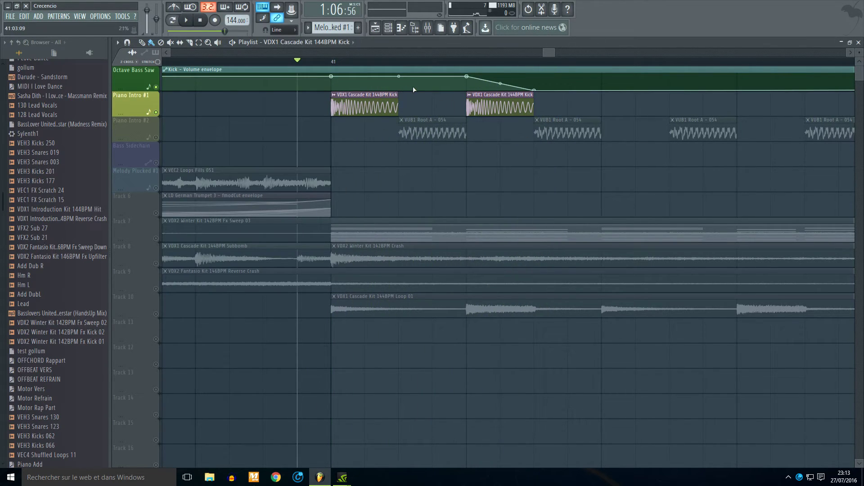
# - Try a low envelope point at 41:04 and place the second trimmed kick at 41:05 again while auditioning
pyautogui.rightClick(433, 86)
pyautogui.press('space')
pyautogui.press('space')
pyautogui.click(471, 106)
pyautogui.rightClick(471, 106)
pyautogui.click(471, 106)
pyautogui.press('space')
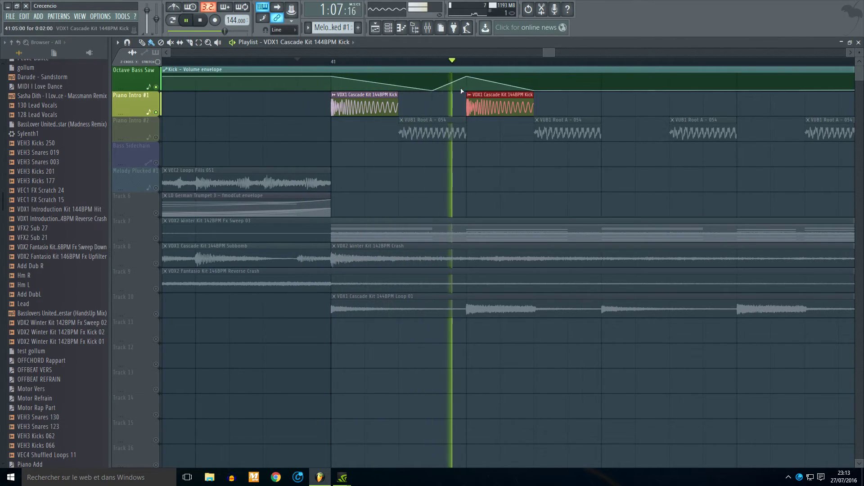
# - Add the low envelope point at 41:03, delete the one at 41:04 and listen to the resulting fade
pyautogui.press('space')
pyautogui.press('space')
pyautogui.press('space')
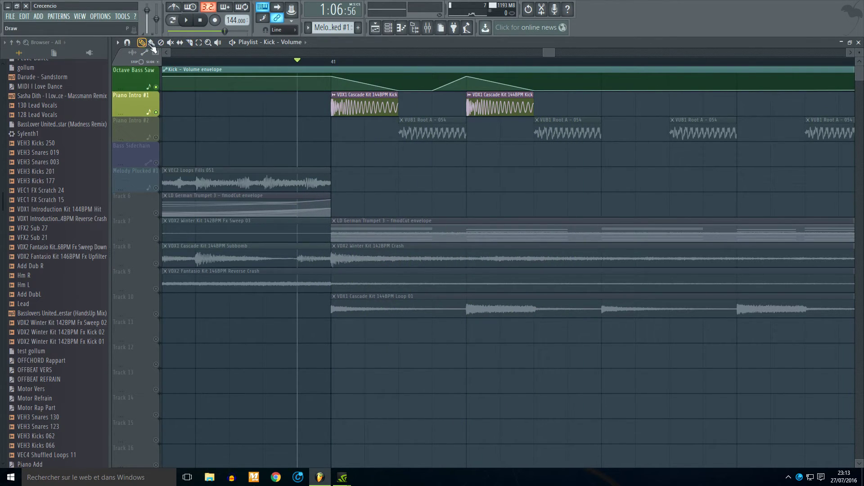
pyautogui.rightClick(433, 90)
pyautogui.click(450, 105)
pyautogui.press('space')
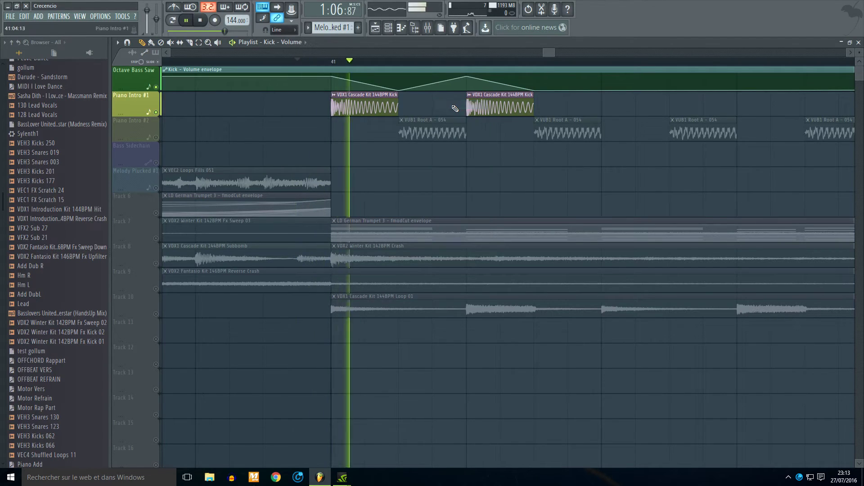
pyautogui.press('space')
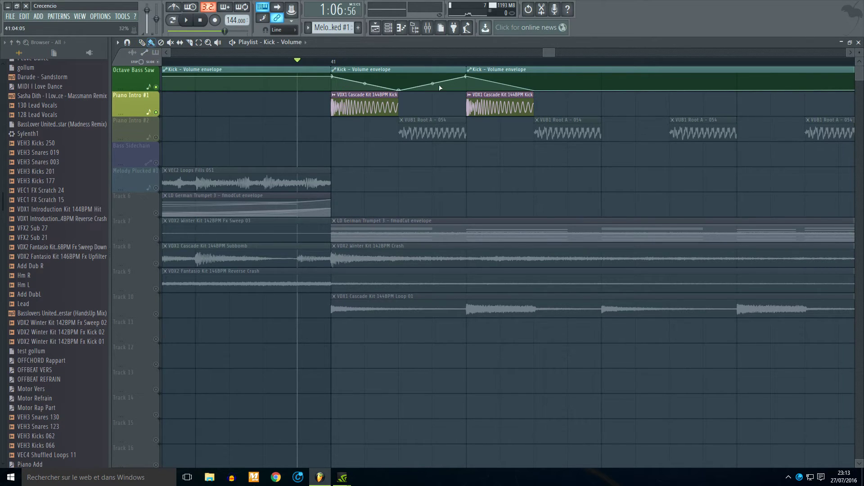
# - Reduce the Kick volume envelope to its one-beat segment at bar 41 and repeat it back to back up to bar 51
pyautogui.rightClick(602, 84)
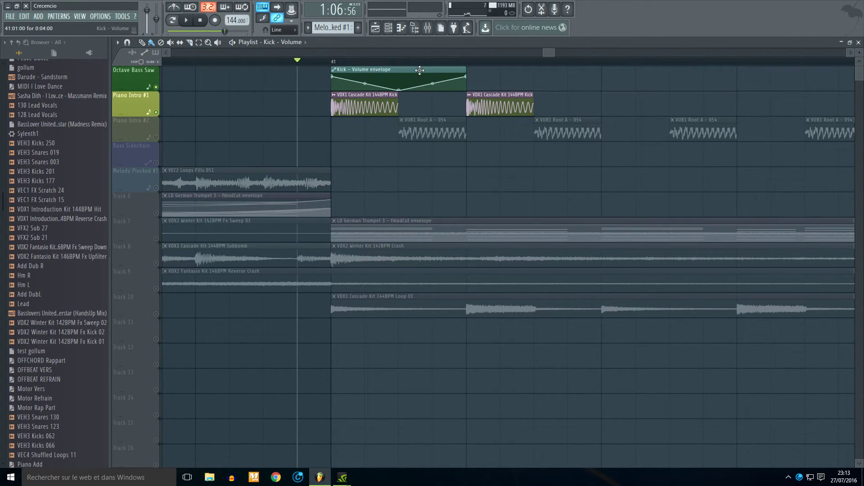
pyautogui.scroll(-3, 465, 76)
pyautogui.moveTo(554, 87); pyautogui.dragTo(849, 87)
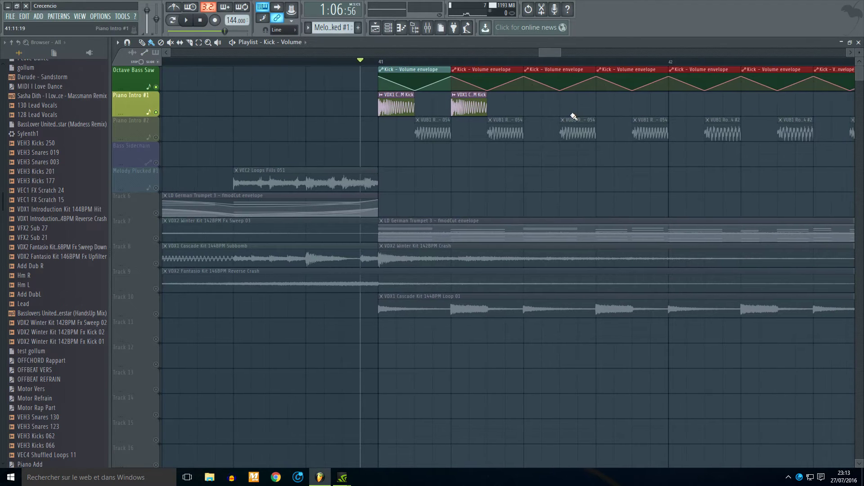
pyautogui.scroll(-5, 579, 115)
pyautogui.scroll(3, 729, 109)
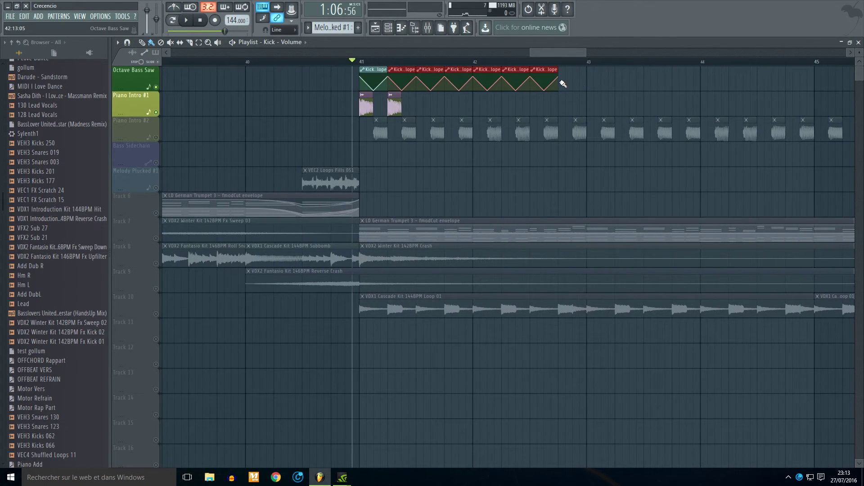
pyautogui.moveTo(565, 85); pyautogui.dragTo(855, 83)
pyautogui.scroll(-6, 615, 136)
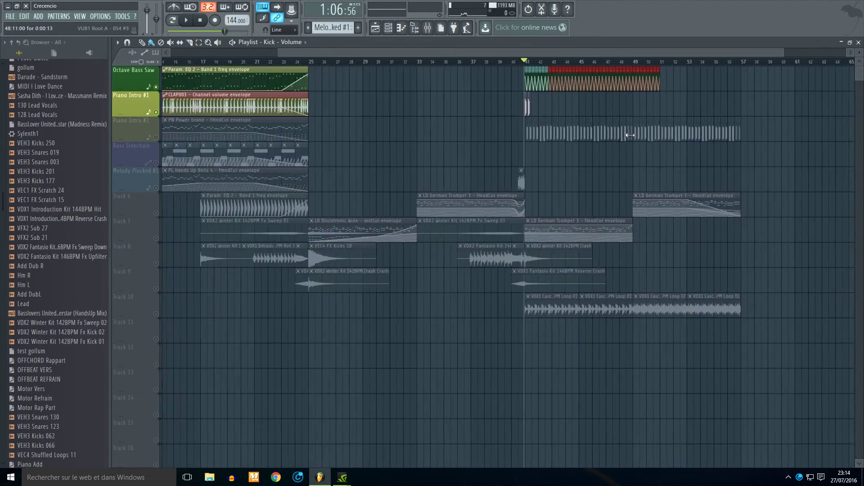
# - Extend the repeated Kick volume envelopes through bar 56, leaving gaps under the bass fills just before bars 49 and 57
pyautogui.scroll(2, 637, 133)
pyautogui.moveTo(691, 109); pyautogui.dragTo(782, 107)
pyautogui.scroll(4, 658, 99)
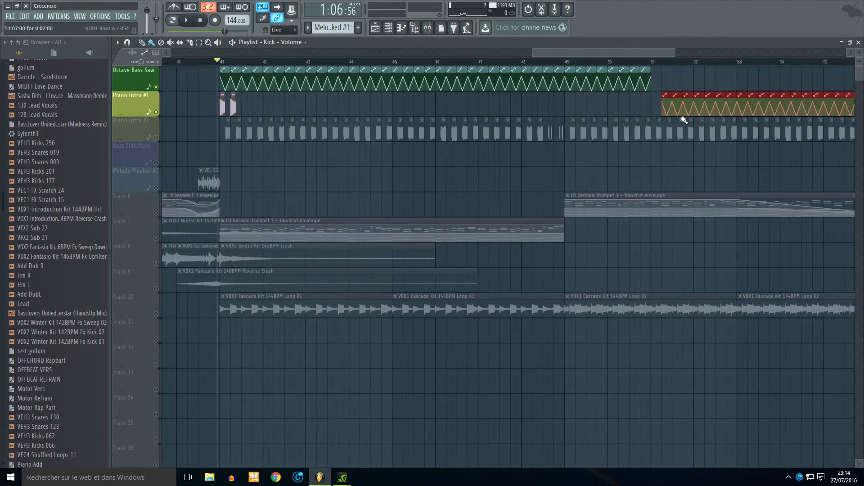
pyautogui.moveTo(659, 94); pyautogui.dragTo(642, 72)
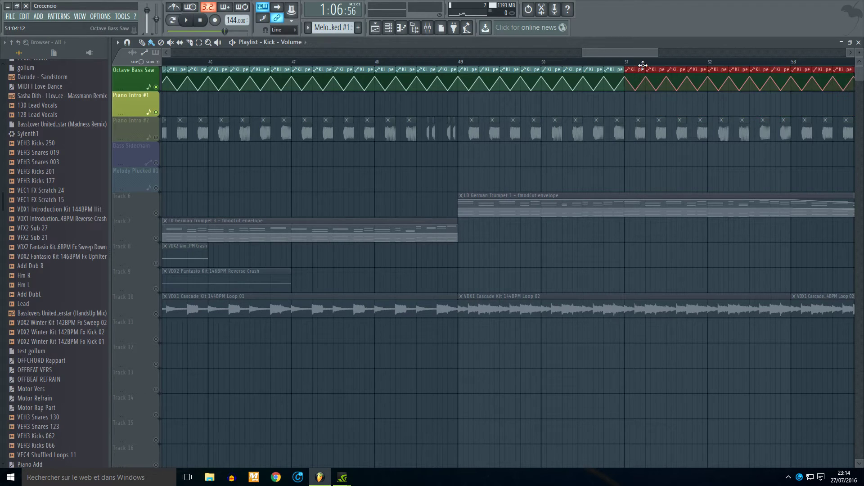
pyautogui.scroll(-4, 647, 112)
pyautogui.scroll(3, 744, 108)
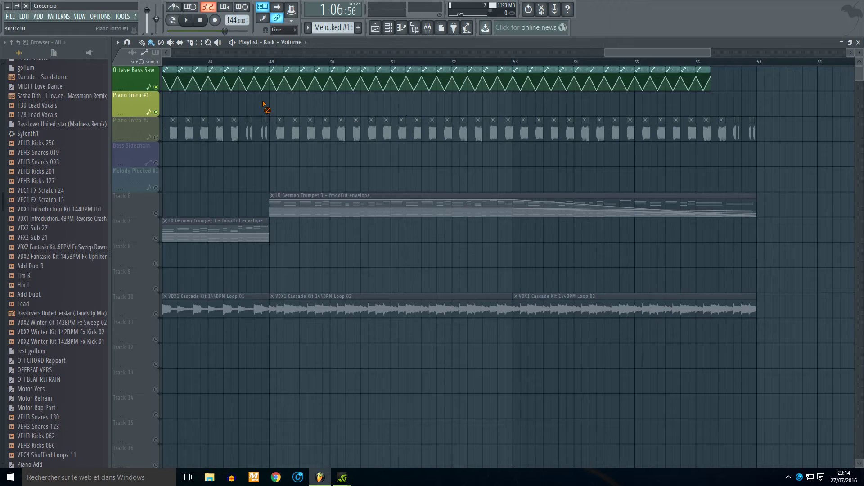
pyautogui.scroll(-4, 295, 115)
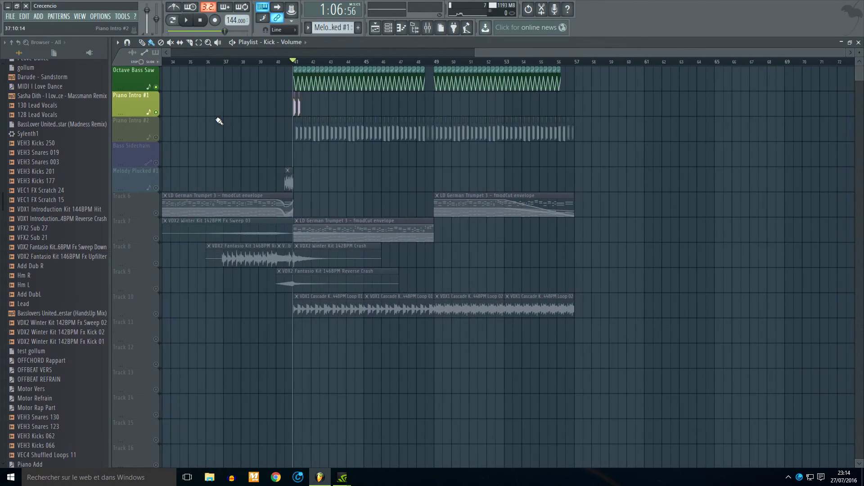
# - Place trimmed VDX1 Cascade kicks on every beat across bars 41 to 44, auditioning them with the Piano Intro #2 track
pyautogui.scroll(5, 279, 116)
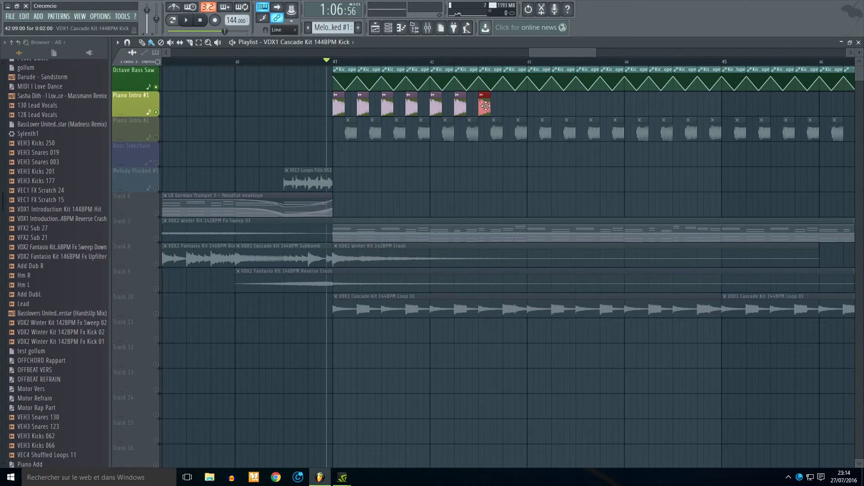
pyautogui.click(581, 109)
pyautogui.click(157, 137)
pyautogui.press('space')
pyautogui.press('space')
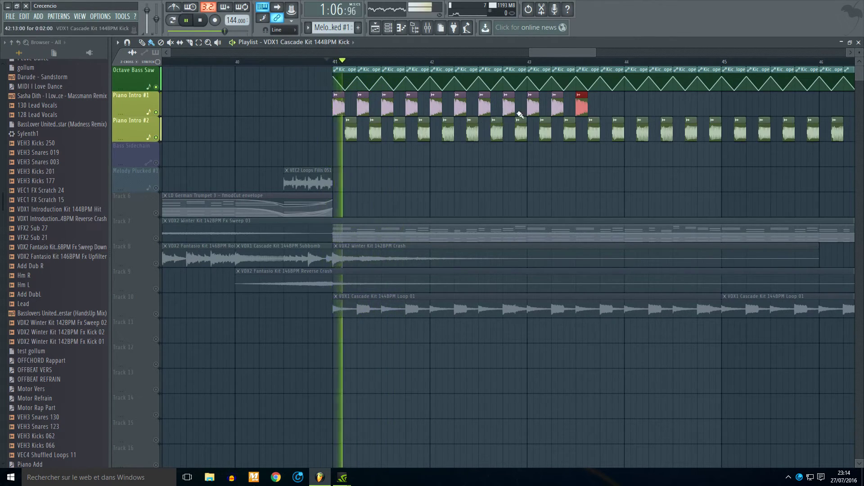
pyautogui.moveTo(545, 52); pyautogui.dragTo(563, 50)
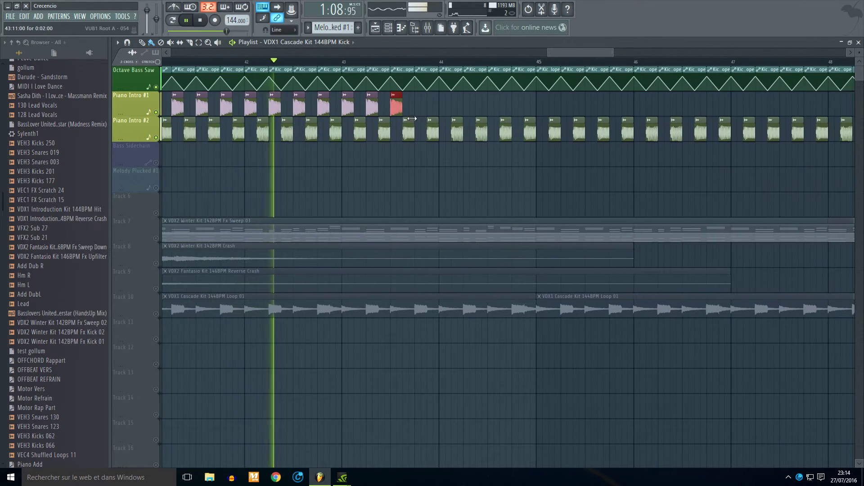
pyautogui.click(421, 106)
pyautogui.click(445, 104)
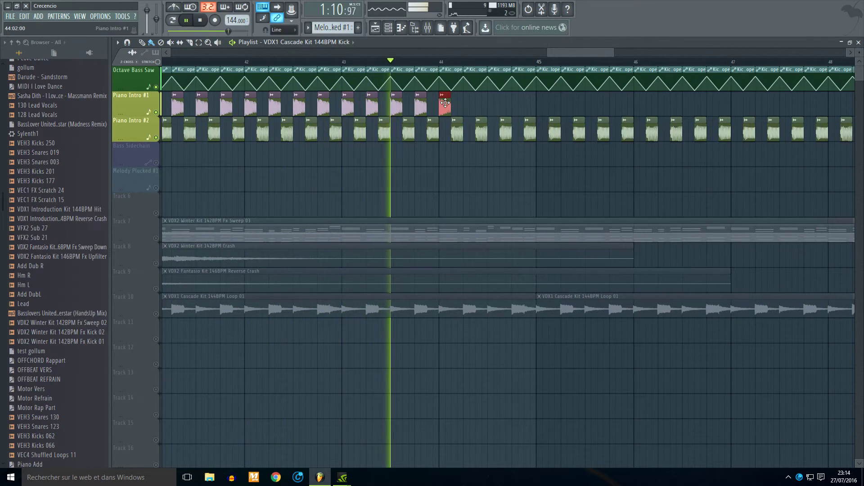
pyautogui.click(469, 106)
pyautogui.click(498, 104)
pyautogui.press('space')
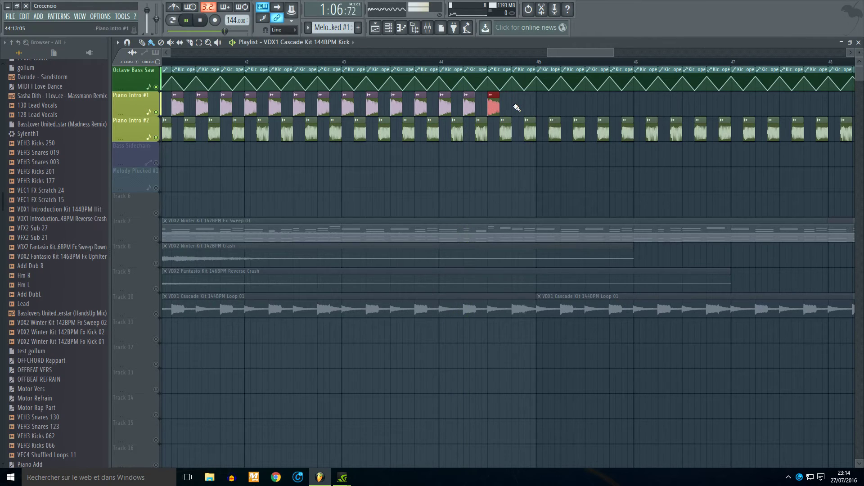
# - Duplicate the kick clips of bars 41 to 44 repeatedly to fill the drop up to bar 57
pyautogui.scroll(-4, 558, 113)
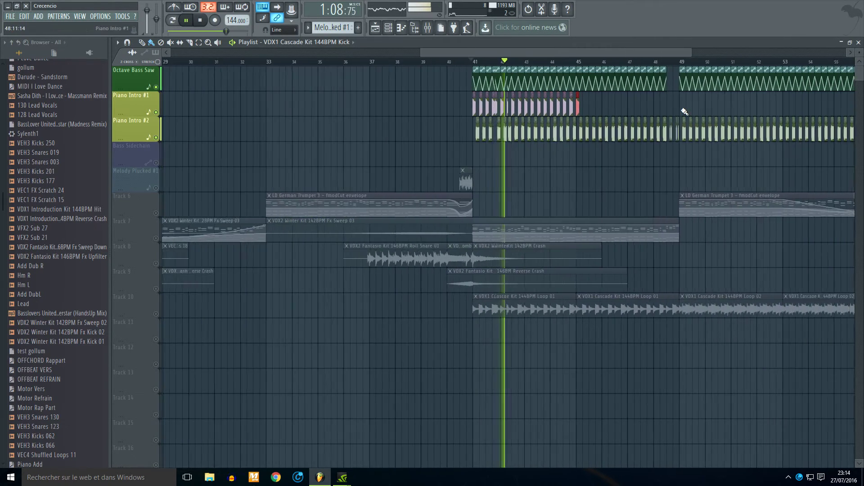
pyautogui.moveTo(506, 103); pyautogui.dragTo(315, 105)
pyautogui.hotkey('ctrl', 'b')
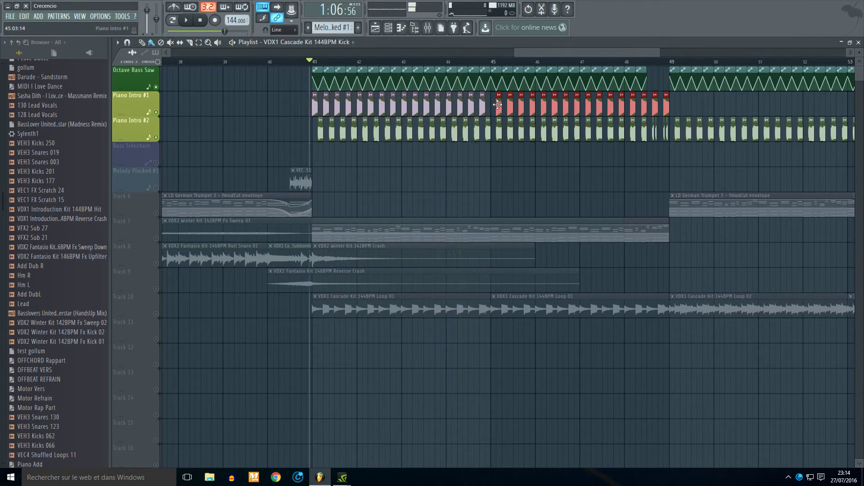
pyautogui.hotkey('ctrl', 'b')
pyautogui.moveTo(672, 104); pyautogui.dragTo(710, 115)
# - Delete the surplus kicks that fall in the bass fills just before bars 49 and 57
pyautogui.scroll(3, 481, 107)
pyautogui.rightClick(467, 107)
pyautogui.rightClick(440, 111)
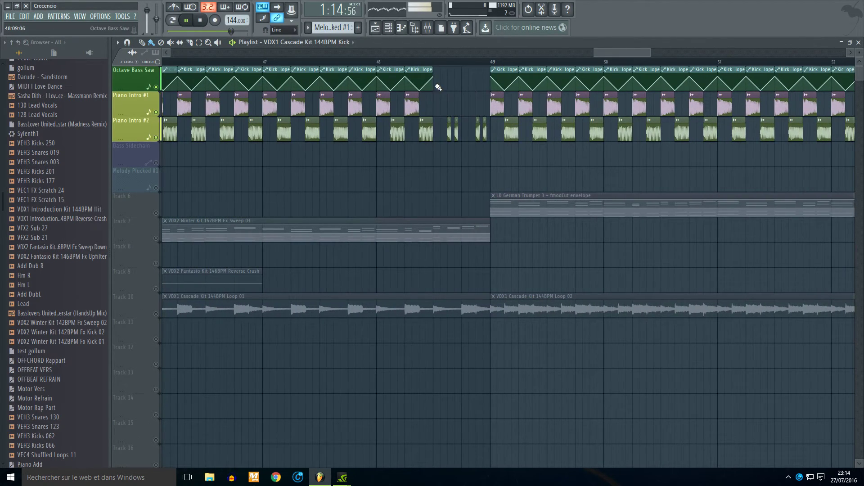
pyautogui.scroll(-3, 448, 81)
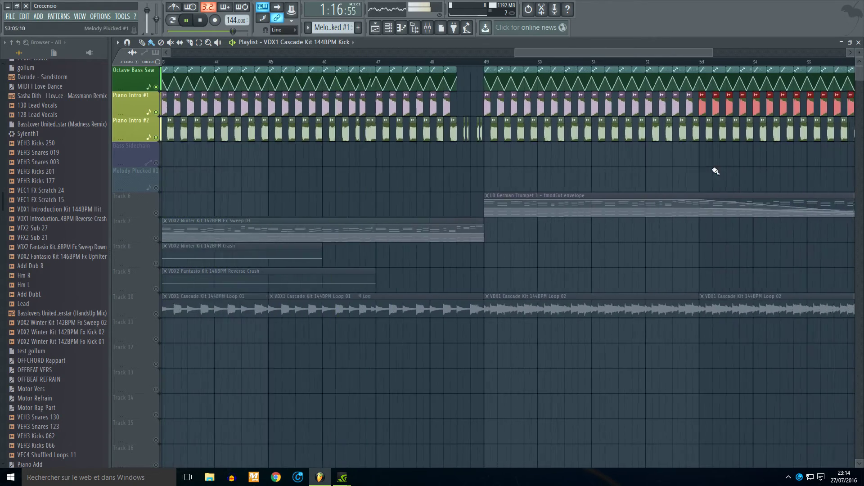
pyautogui.scroll(2, 814, 122)
pyautogui.rightClick(792, 104)
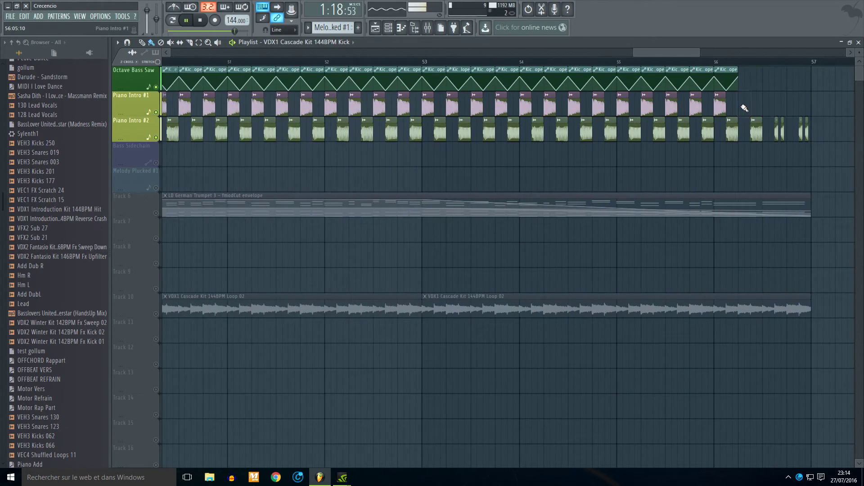
# - Move all the Kick volume envelope clips from the Octave Bass Saw track onto the kicks in the Piano Intro #1 track
pyautogui.scroll(-3, 744, 108)
pyautogui.scroll(3, 777, 139)
pyautogui.scroll(-4, 750, 146)
pyautogui.scroll(3, 390, 187)
pyautogui.scroll(-4, 533, 141)
pyautogui.moveTo(694, 85); pyautogui.dragTo(92, 86)
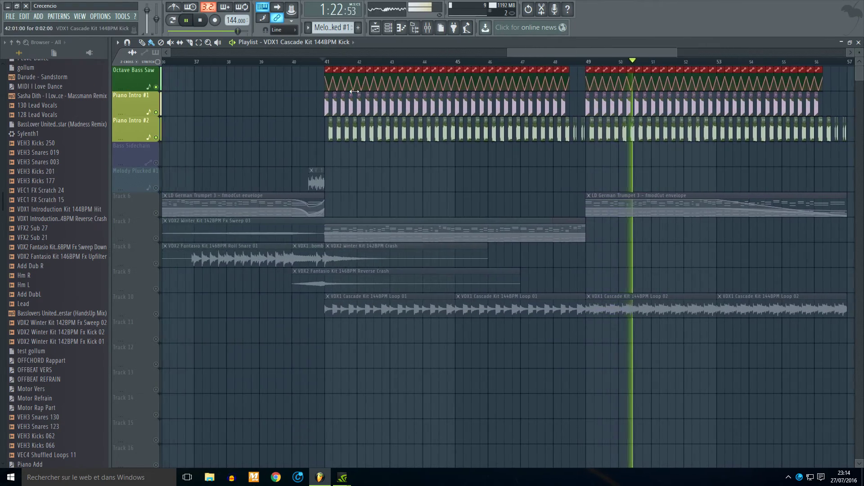
pyautogui.scroll(6, 355, 92)
pyautogui.moveTo(227, 89); pyautogui.dragTo(226, 106)
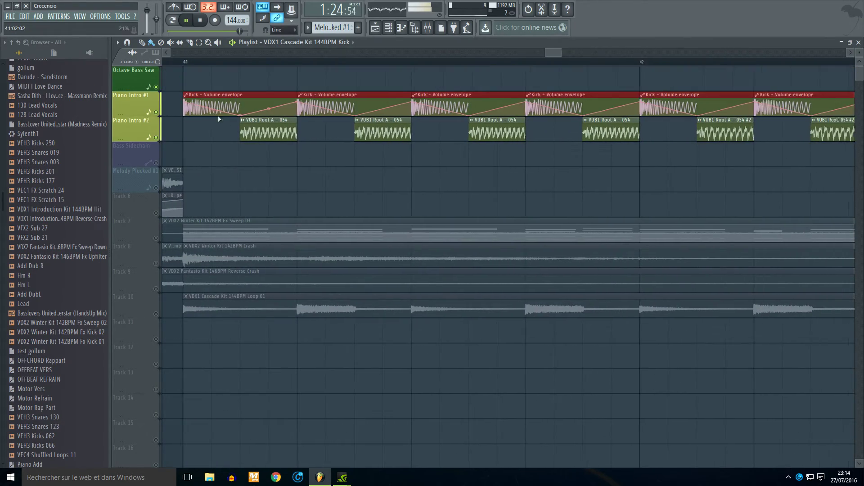
# - Move all the kicks and their volume envelopes onto the Piano Intro #2 track with the bass clips
pyautogui.scroll(-6, 342, 116)
pyautogui.moveTo(778, 106); pyautogui.dragTo(472, 107)
pyautogui.scroll(6, 472, 108)
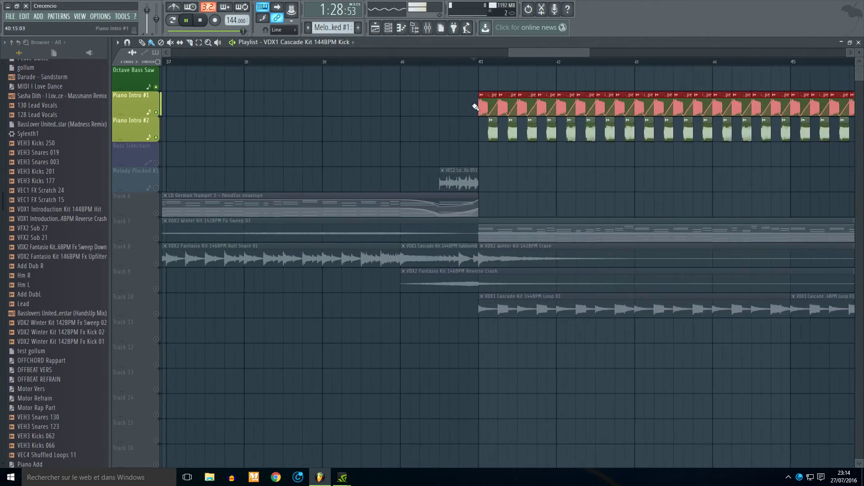
pyautogui.scroll(2, 475, 107)
pyautogui.moveTo(497, 111); pyautogui.dragTo(501, 133)
pyautogui.scroll(-4, 501, 134)
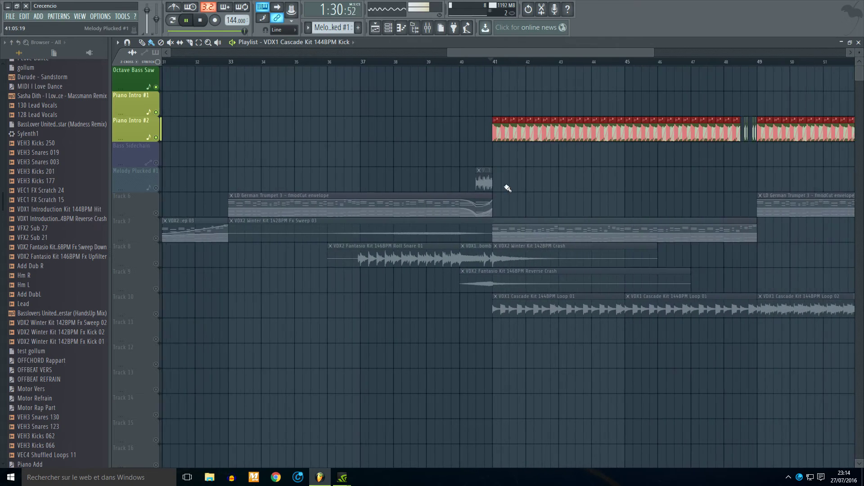
# - Deselect the clips, bring all tracks back from solo and play the full arrangement from around bar 35
pyautogui.keyDown('ctrl'); pyautogui.click(506, 187); pyautogui.keyUp('ctrl')
pyautogui.press('space')
pyautogui.rightClick(157, 238)
pyautogui.rightClick(156, 237)
pyautogui.scroll(-5, 250, 171)
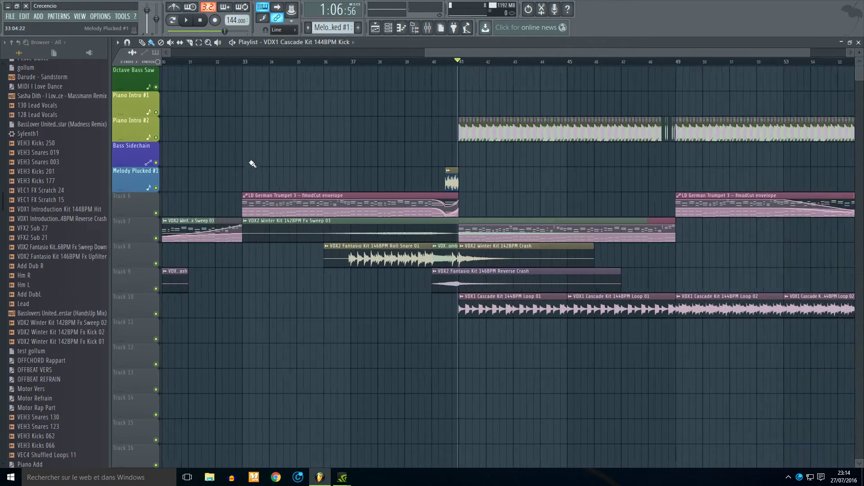
pyautogui.press('space')
pyautogui.click(298, 62)
pyautogui.scroll(2, 419, 180)
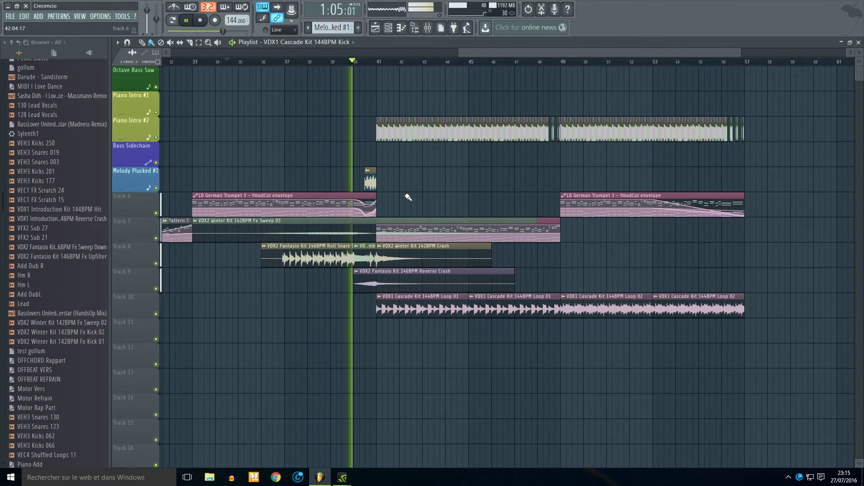
# - Inspect the Subbomb sample's channel settings and replay the transition into the drop from 39:12
pyautogui.doubleClick(367, 246)
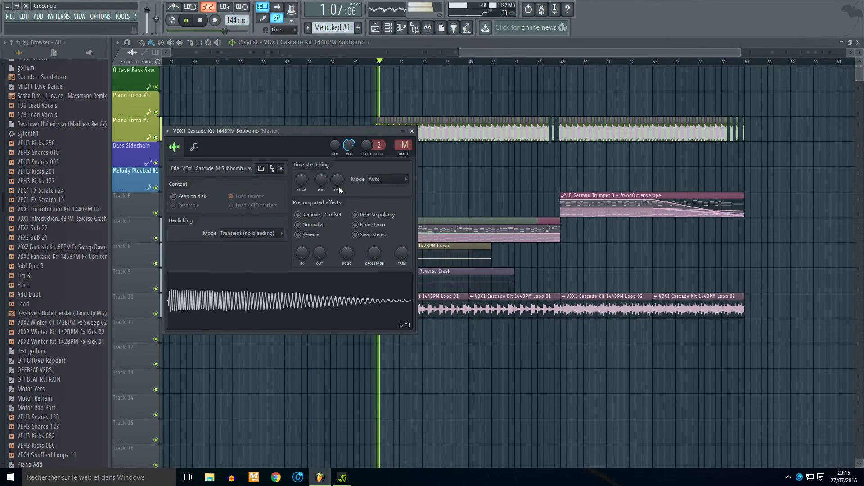
pyautogui.click(413, 129)
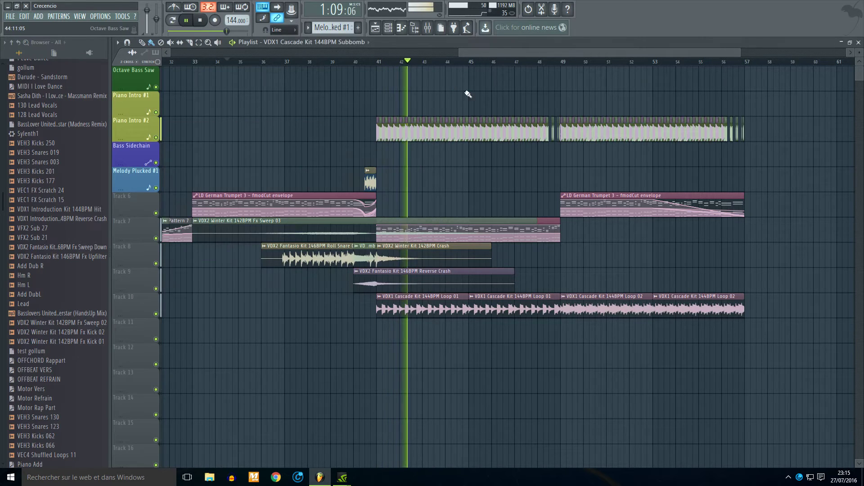
pyautogui.scroll(2, 389, 78)
pyautogui.click(303, 62)
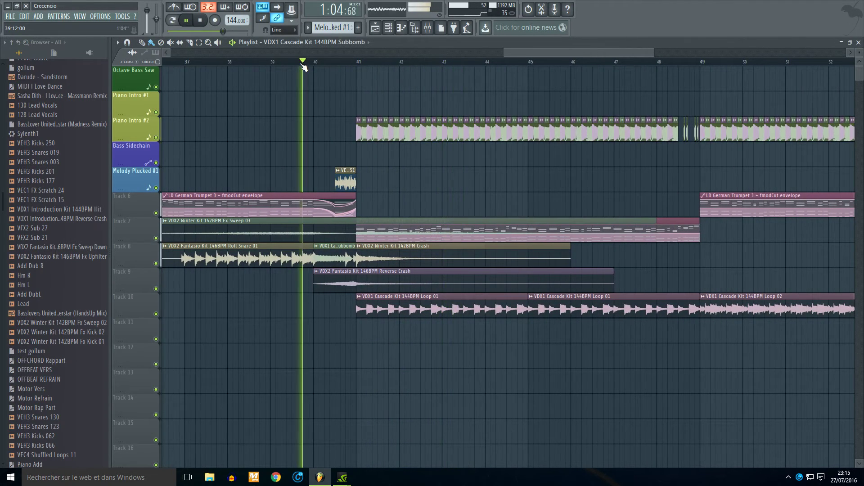
# - Try the Subbomb clip on Track 11 at bar 40, listen to it and return it to Track 8
pyautogui.press('space')
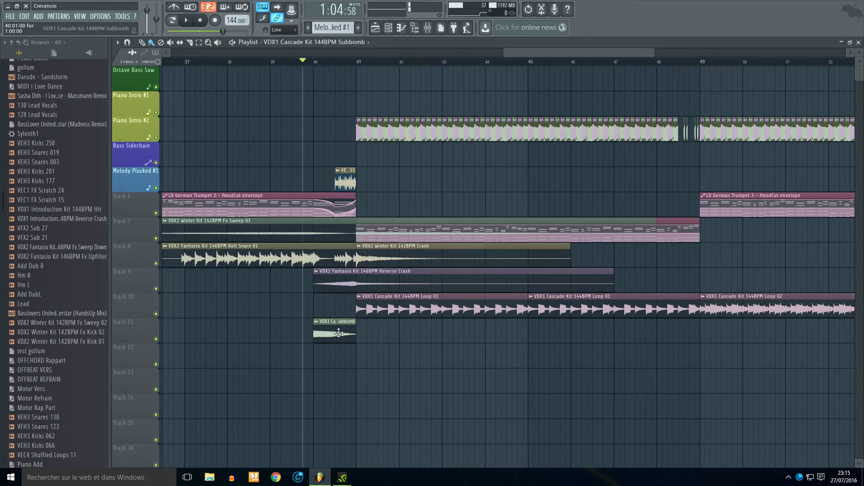
pyautogui.click(334, 331)
pyautogui.press('space')
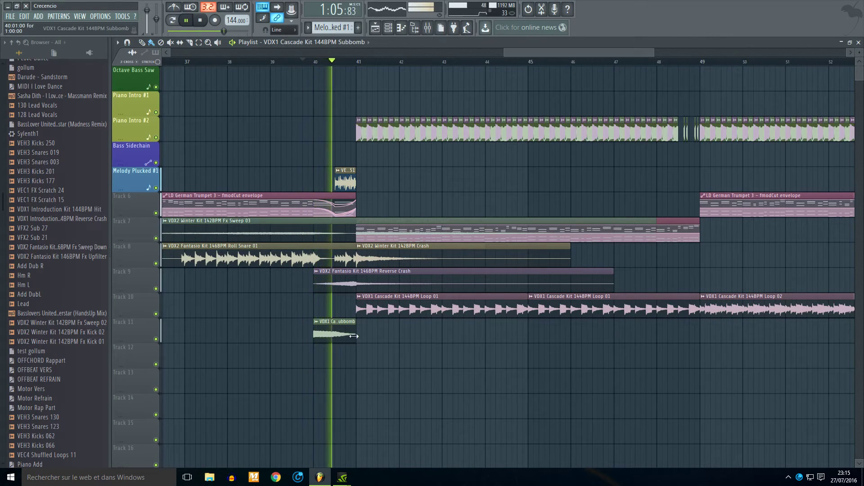
pyautogui.moveTo(325, 335); pyautogui.dragTo(326, 260)
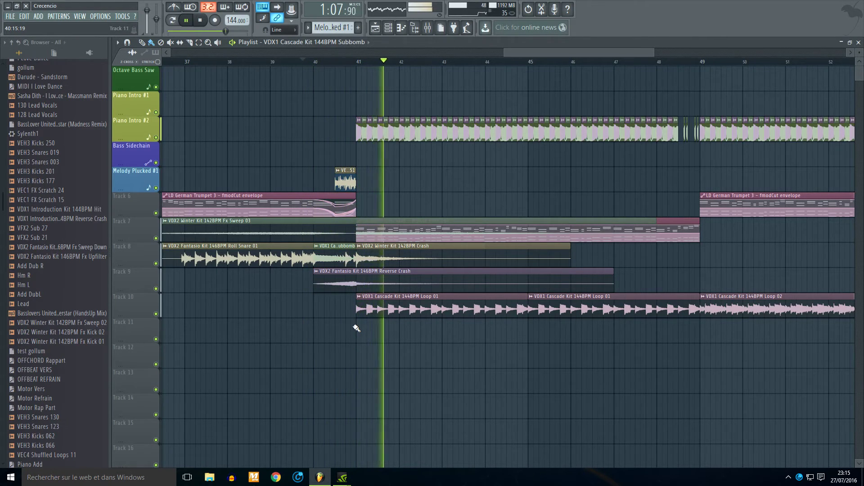
# - Listen through the drop, set the Cascade Kit Loop 01 volume to 70% and adjust the Loop 02 volume
pyautogui.scroll(-3, 624, 276)
pyautogui.scroll(3, 772, 295)
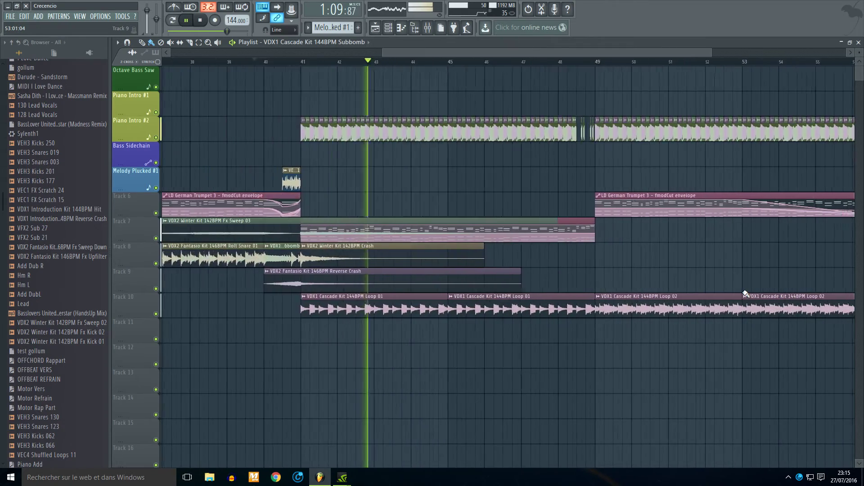
pyautogui.scroll(-5, 746, 293)
pyautogui.scroll(3, 801, 294)
pyautogui.keyDown('ctrl'); pyautogui.scroll(3, 816, 190); pyautogui.keyUp('ctrl')
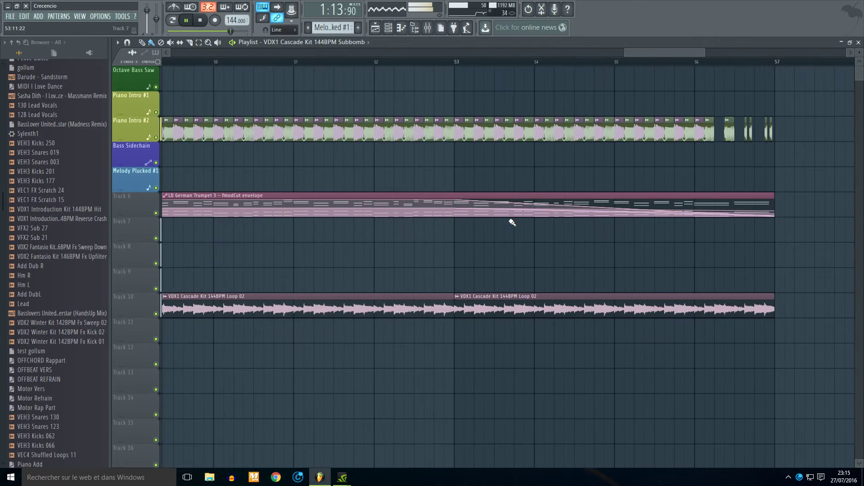
pyautogui.keyDown('ctrl'); pyautogui.scroll(-3, 512, 222); pyautogui.keyUp('ctrl')
pyautogui.doubleClick(256, 314)
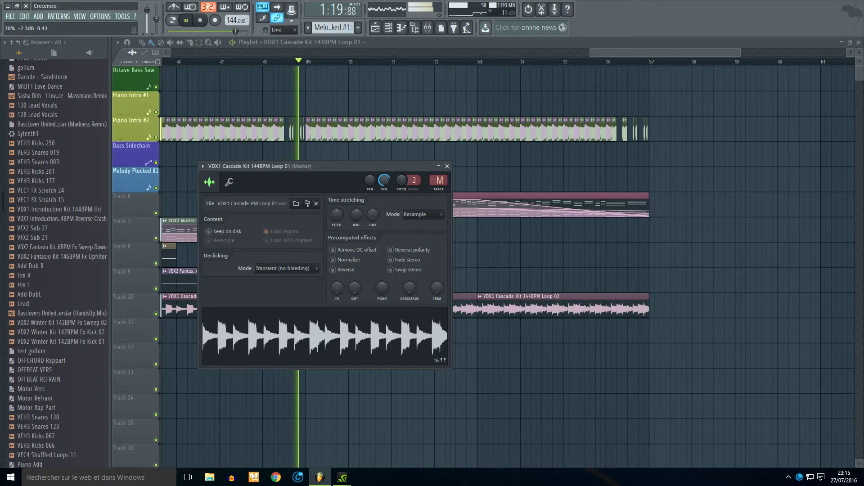
pyautogui.doubleClick(483, 299)
pyautogui.click(302, 98)
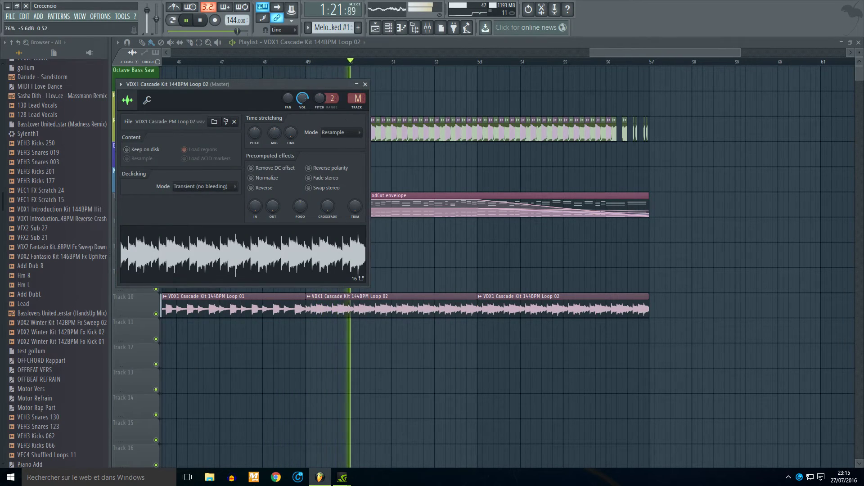
pyautogui.moveTo(303, 99); pyautogui.dragTo(302, 100)
pyautogui.rightClick(464, 170)
# - Stop playback, rename Pattern 6 to "Mélody Lead #1" and give it a green color
pyautogui.scroll(-3, 477, 192)
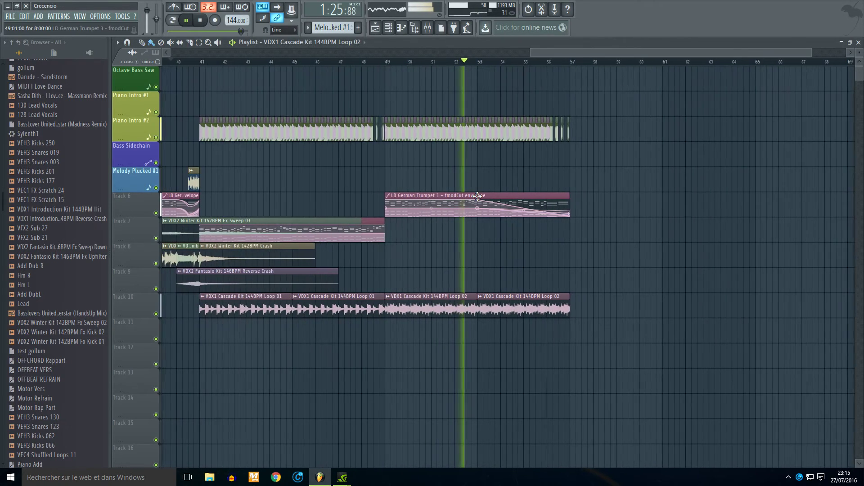
pyautogui.scroll(-3, 352, 212)
pyautogui.press('space')
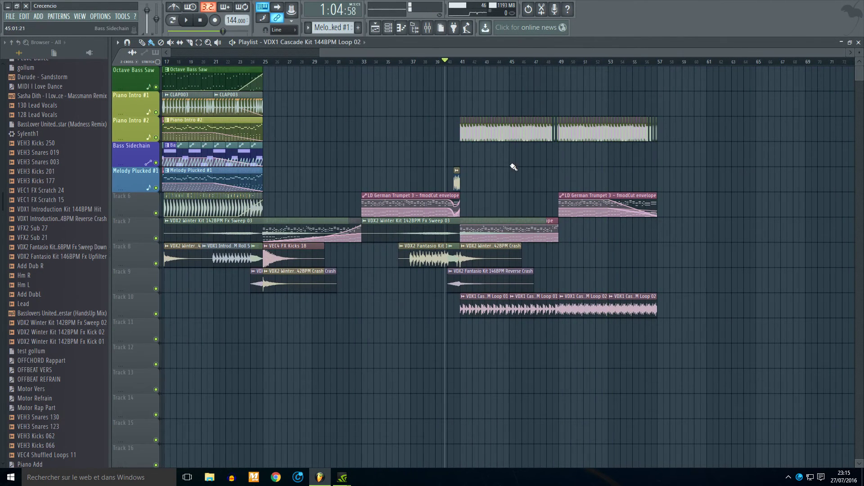
pyautogui.scroll(-1, 350, 26)
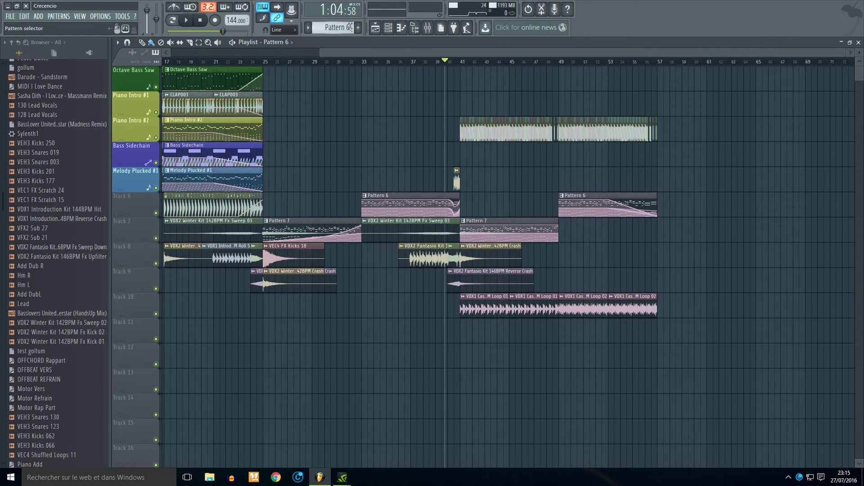
pyautogui.rightClick(609, 259)
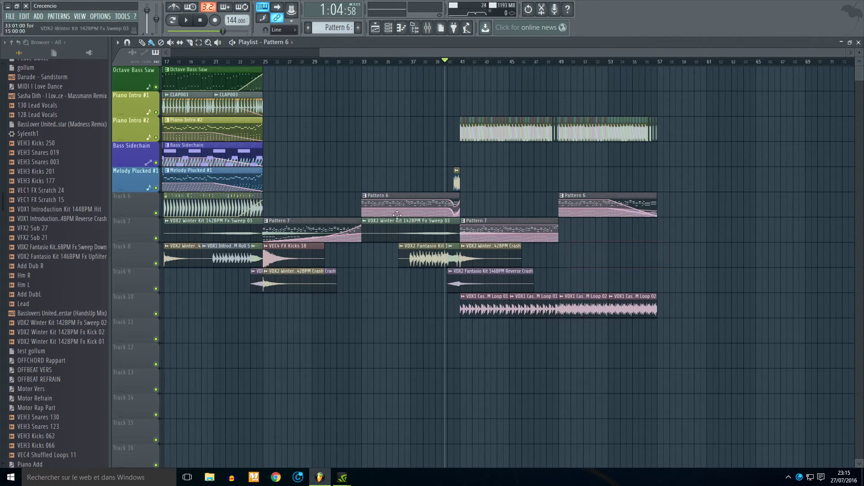
pyautogui.click(342, 27)
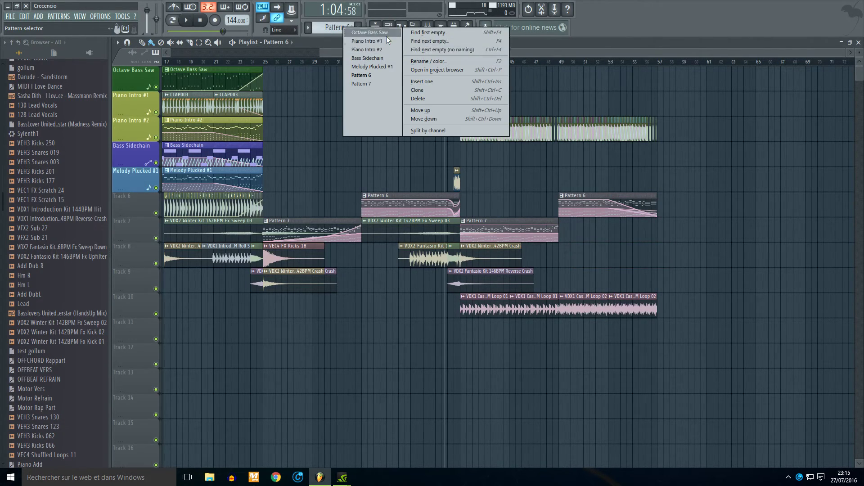
pyautogui.click(423, 62)
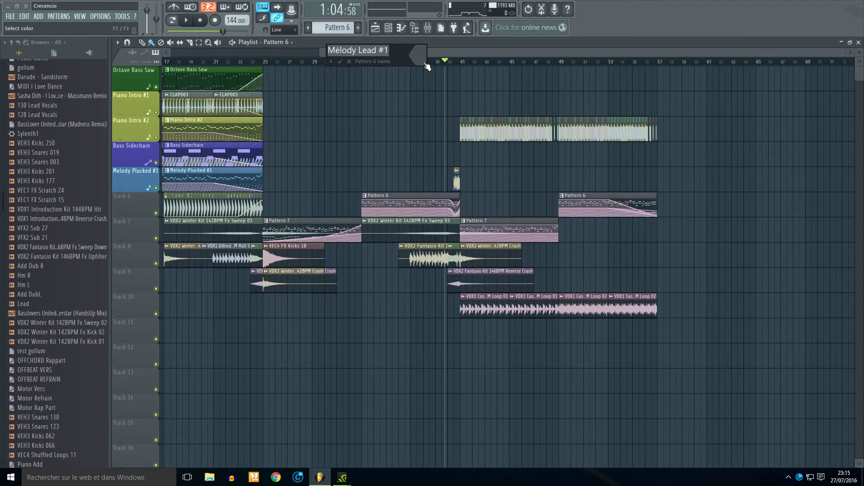
pyautogui.click(422, 65)
pyautogui.click(432, 136)
pyautogui.press('Return')
# - Rename Pattern 7 to "Mélody Lead #2" and give it the same green color
pyautogui.click(337, 28)
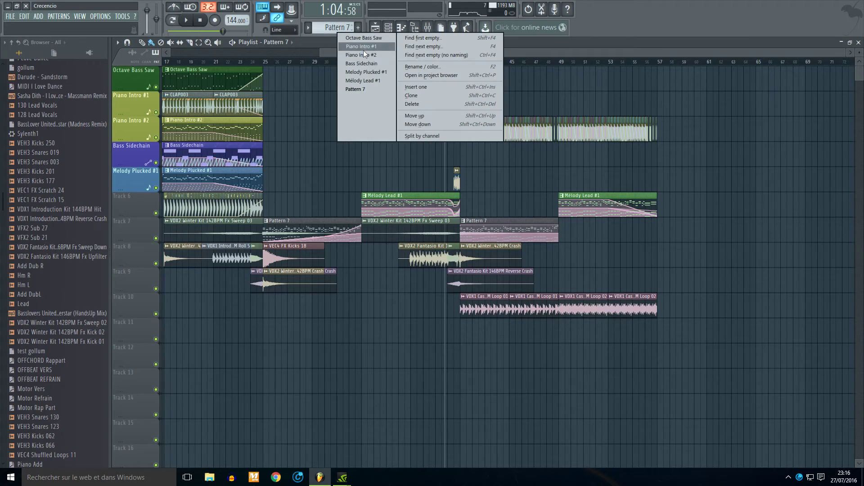
pyautogui.click(414, 67)
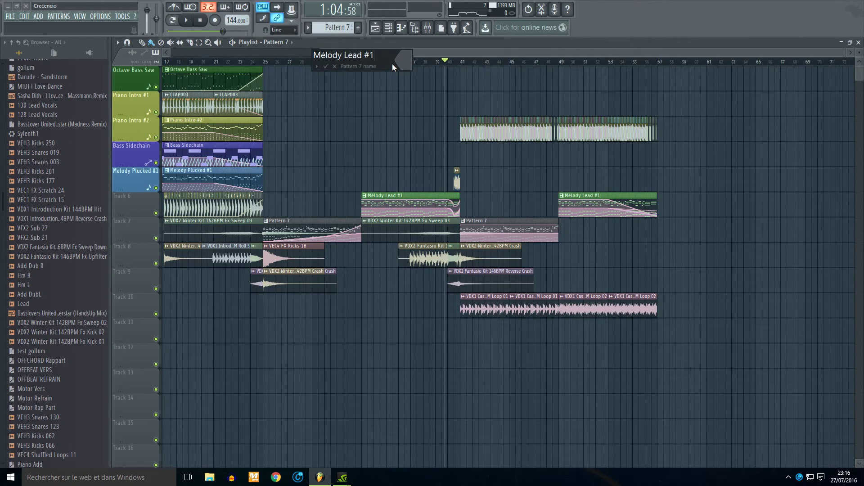
pyautogui.click(393, 64)
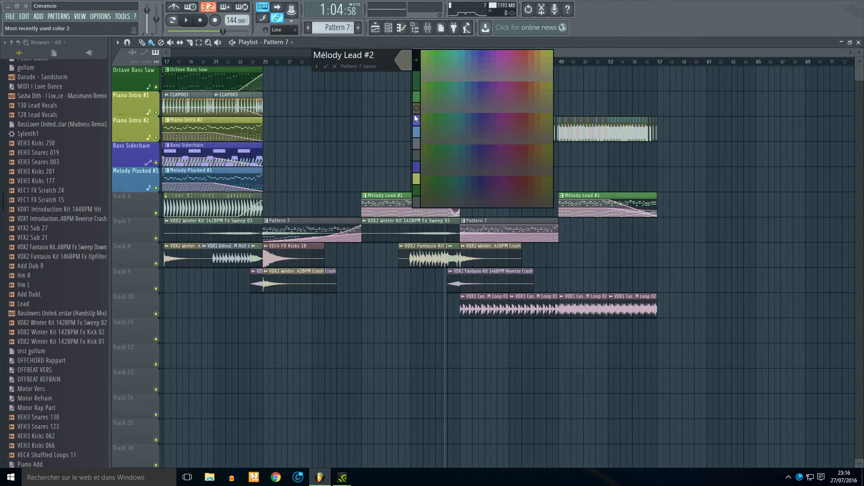
pyautogui.click(415, 101)
pyautogui.press('Return')
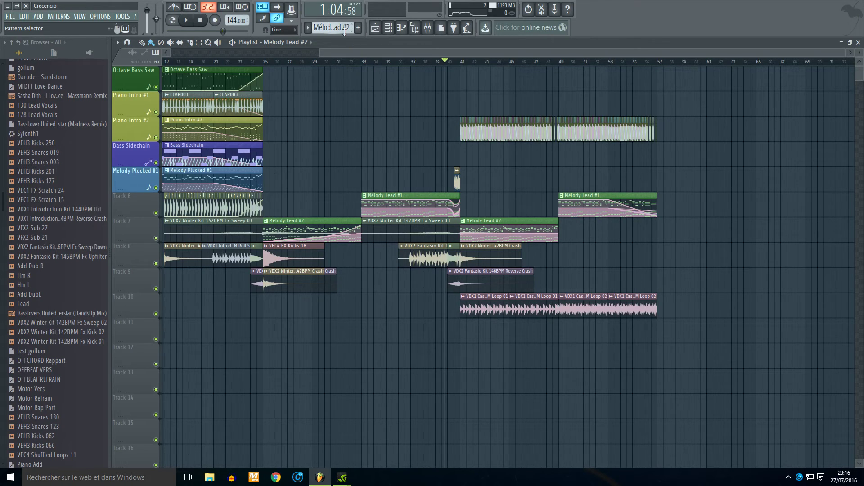
# - Replay the drop, then insert a Nexus channel with the ARP HandsUp De Sidechain preset above the Sampler
pyautogui.click(388, 27)
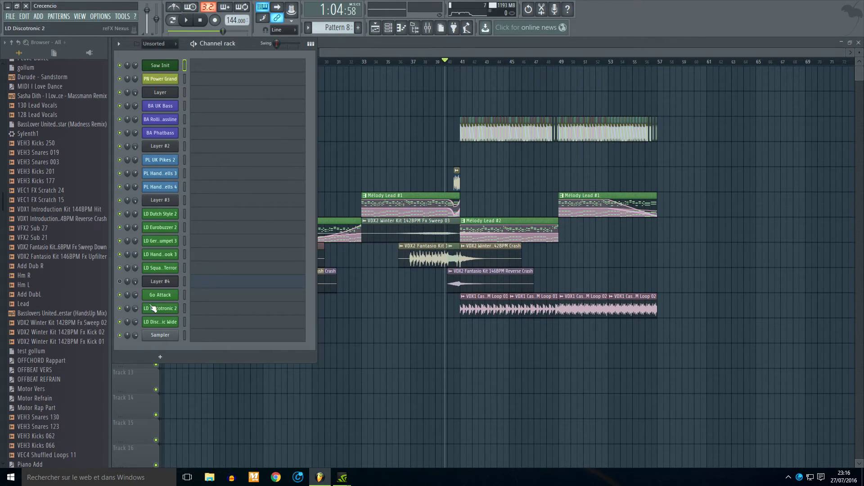
pyautogui.press('space')
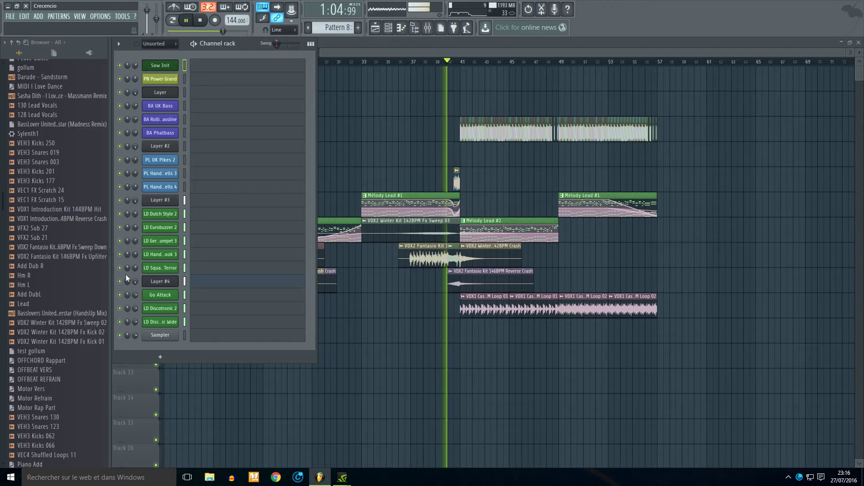
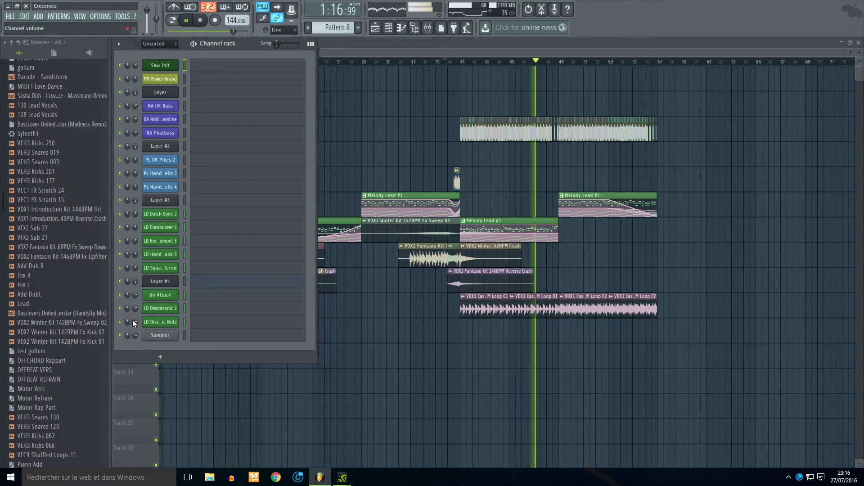
pyautogui.press('space')
pyautogui.rightClick(154, 334)
pyautogui.moveTo(201, 377)
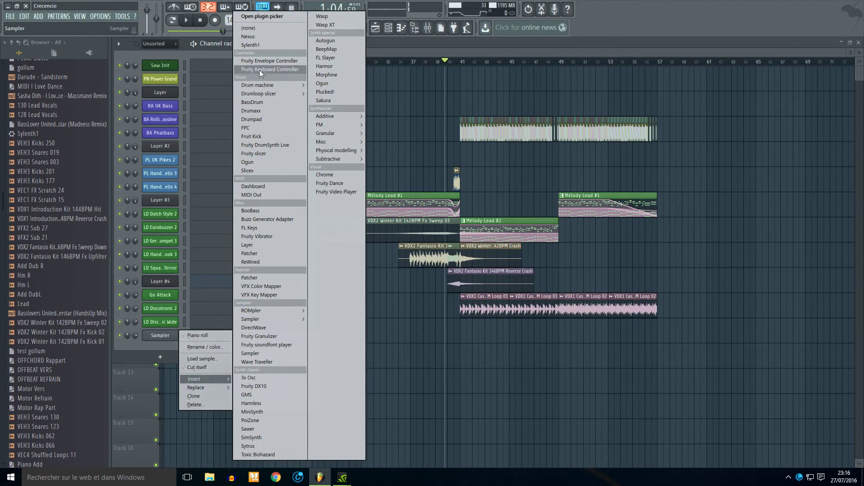
pyautogui.click(265, 37)
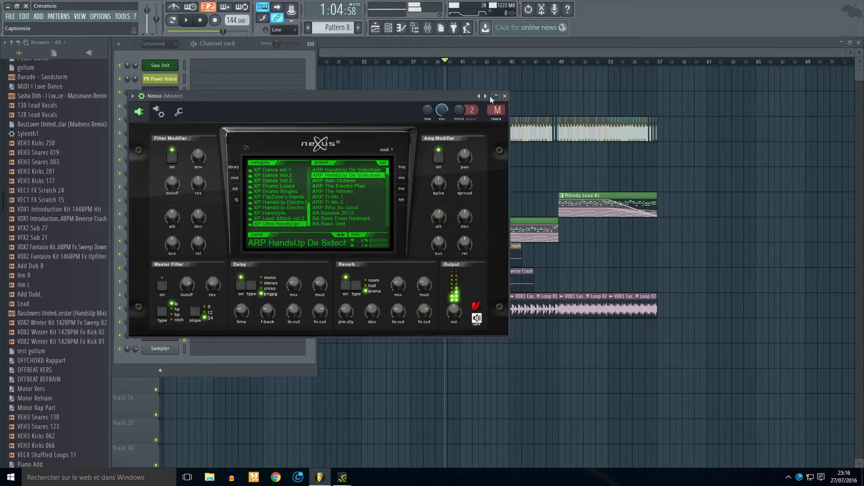
# - Route the new Nexus channel to mixer track 8 (Bass) and move its window clear of the channel list
pyautogui.click(429, 30)
pyautogui.moveTo(495, 107); pyautogui.dragTo(500, 105)
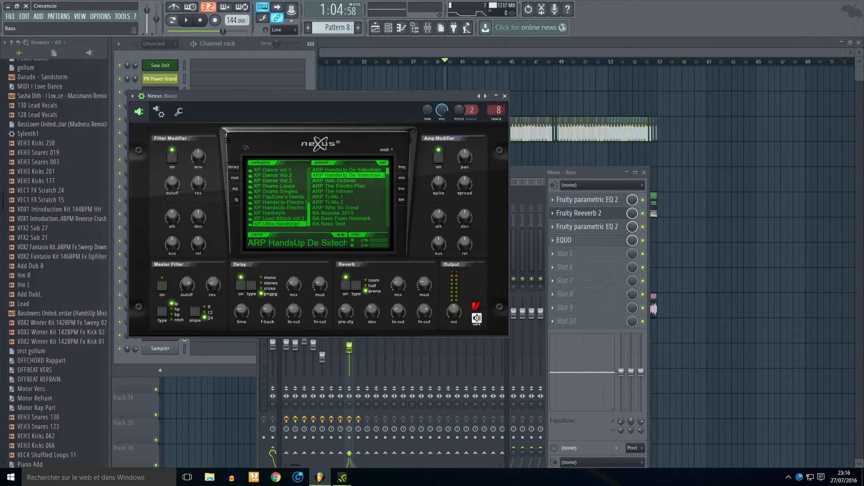
pyautogui.moveTo(315, 105); pyautogui.dragTo(532, 140)
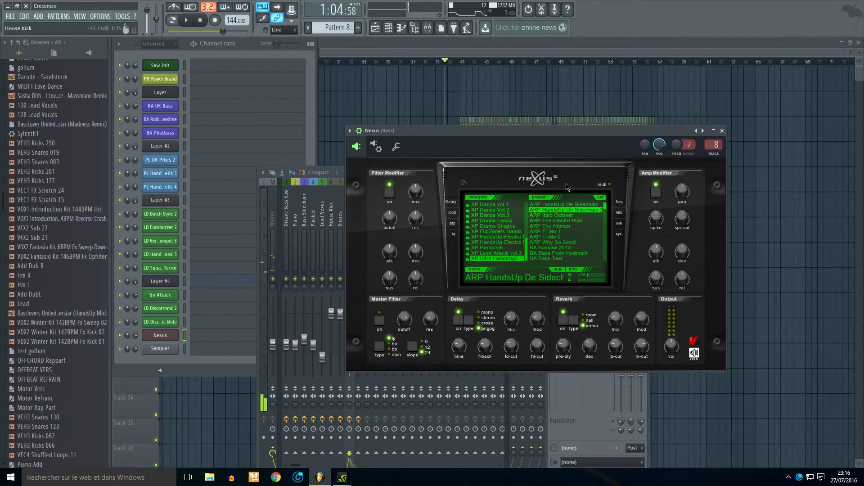
# - Name the Nexus channel after its ARP HandsUp De Sidechain preset and color it blue-violet
pyautogui.rightClick(173, 337)
pyautogui.click(217, 351)
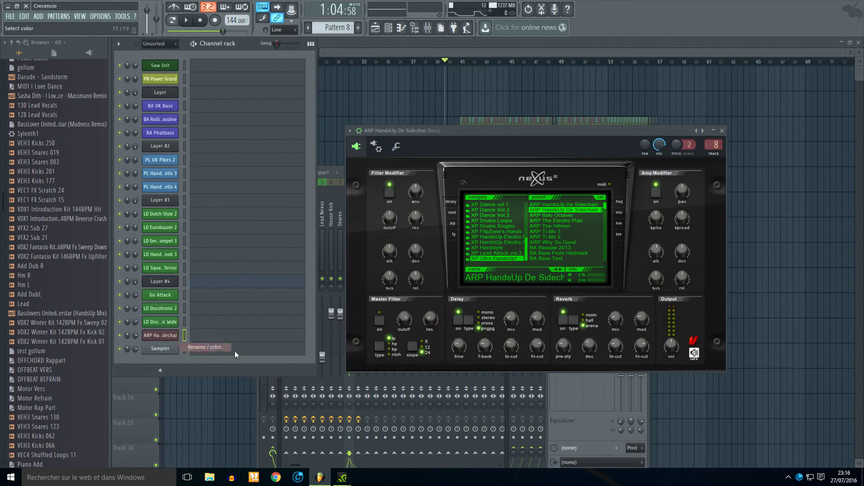
pyautogui.click(214, 341)
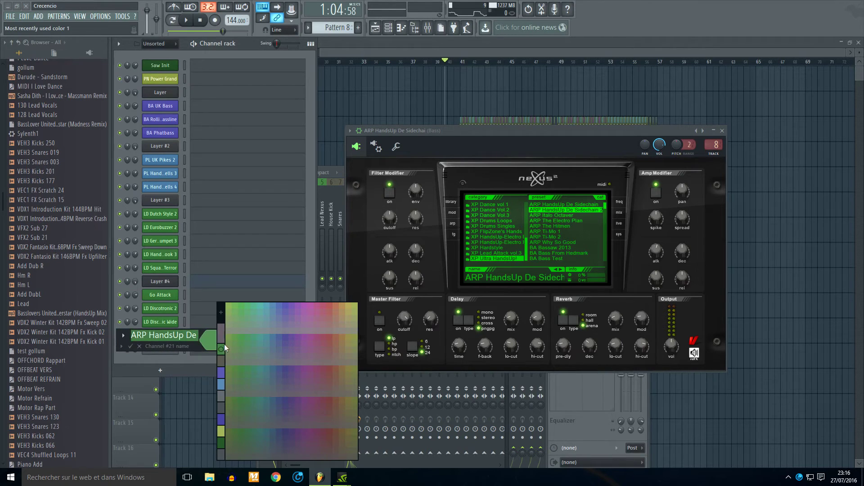
pyautogui.click(285, 307)
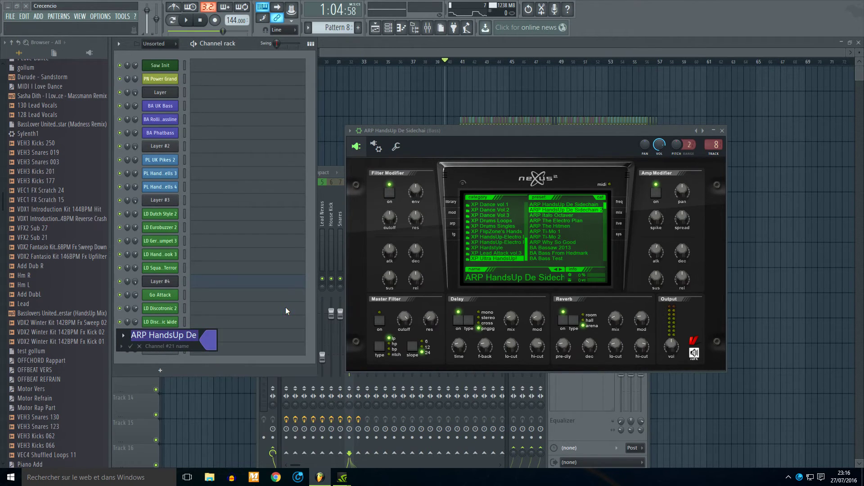
pyautogui.click(195, 352)
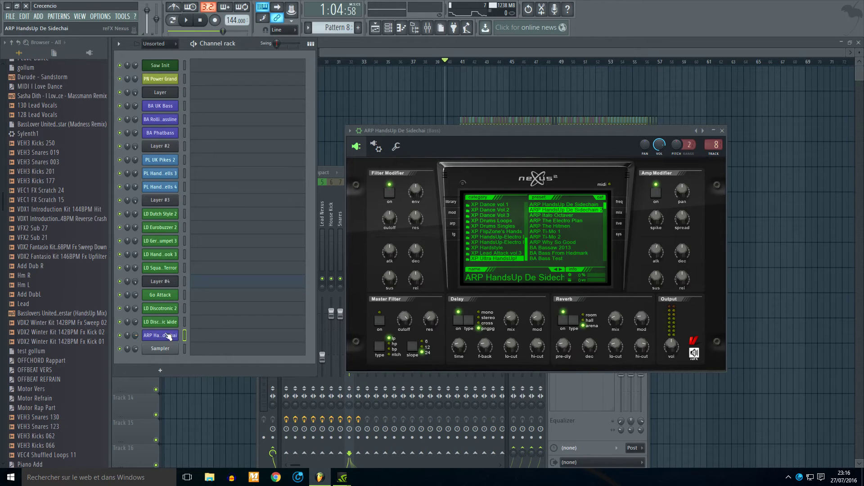
# - In the arpeggio channel's piano roll, write a four-bar line of B5, G5 and A5 notes and duplicate it an octave lower
pyautogui.click(215, 338)
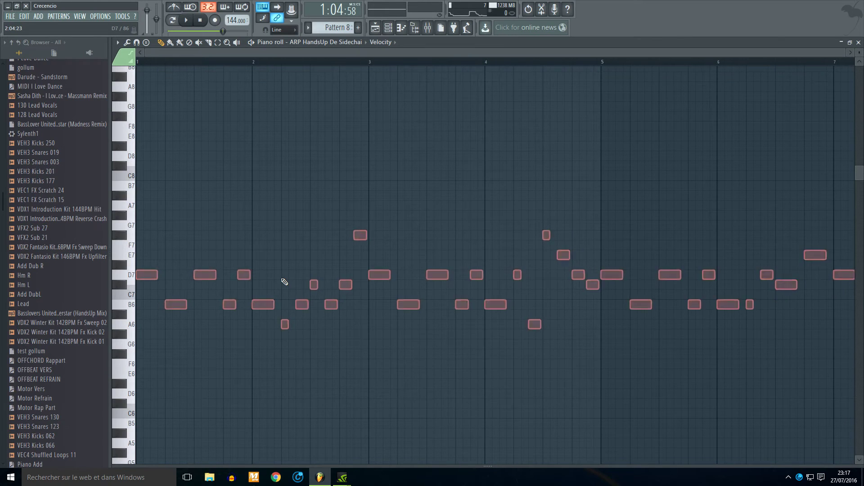
pyautogui.press('Delete')
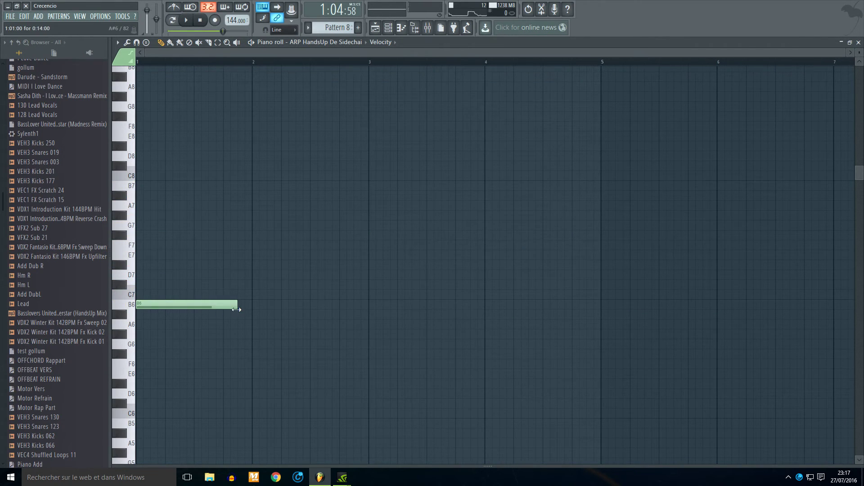
pyautogui.moveTo(246, 309); pyautogui.dragTo(214, 421)
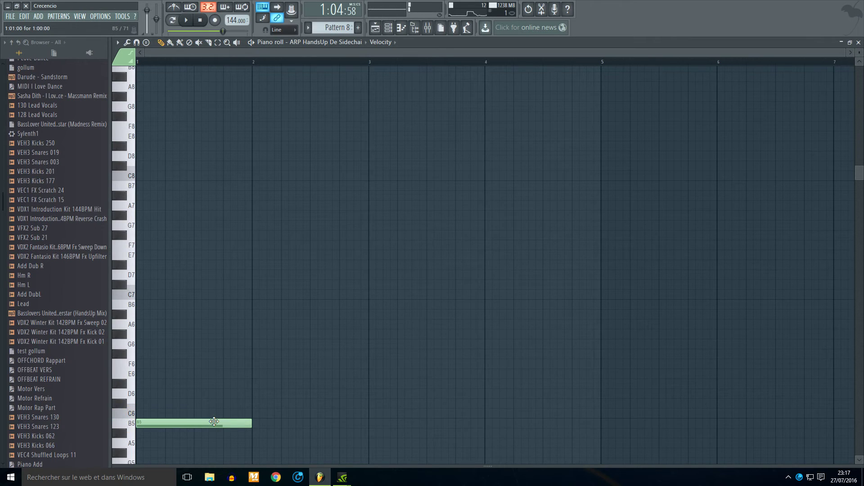
pyautogui.scroll(-6, 206, 378)
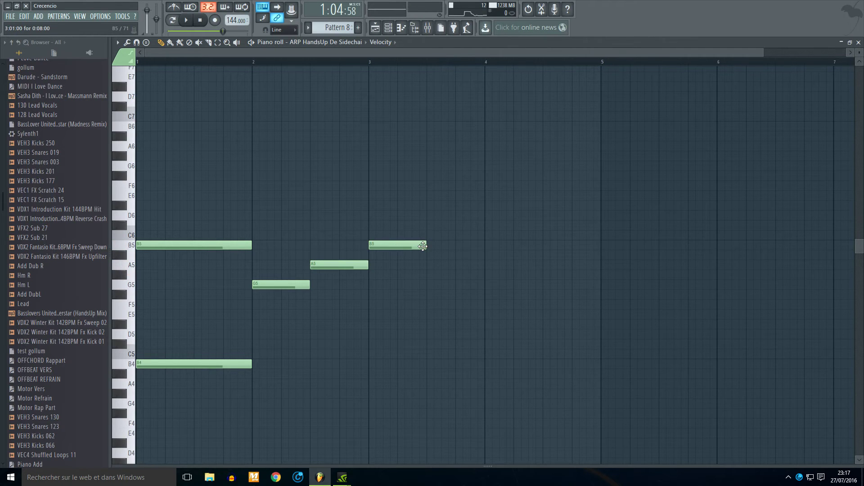
pyautogui.moveTo(387, 260)
pyautogui.mouseDown()
pyautogui.moveTo(252, 304)
pyautogui.moveTo(525, 283)
pyautogui.mouseUp()
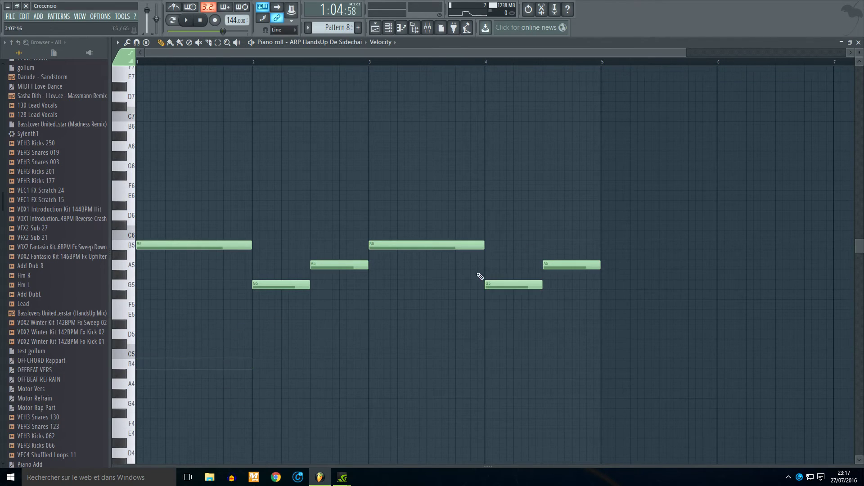
pyautogui.moveTo(623, 183); pyautogui.dragTo(157, 321)
pyautogui.moveTo(162, 247); pyautogui.dragTo(149, 368)
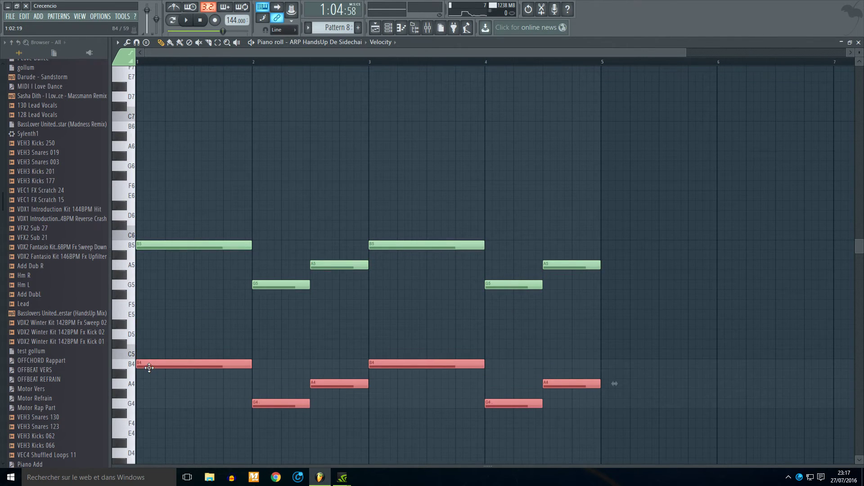
# - Loop Pattern 8 alone and fill in the inner chord notes, such as D5 and F#5 under B5 and C#5 and E5 under A5
pyautogui.click(172, 21)
pyautogui.press('space')
pyautogui.moveTo(154, 362); pyautogui.dragTo(174, 336)
pyautogui.press('space')
pyautogui.press('space')
pyautogui.press('space')
pyautogui.press('space')
pyautogui.click(159, 333)
pyautogui.rightClick(168, 335)
pyautogui.press('space')
pyautogui.press('space')
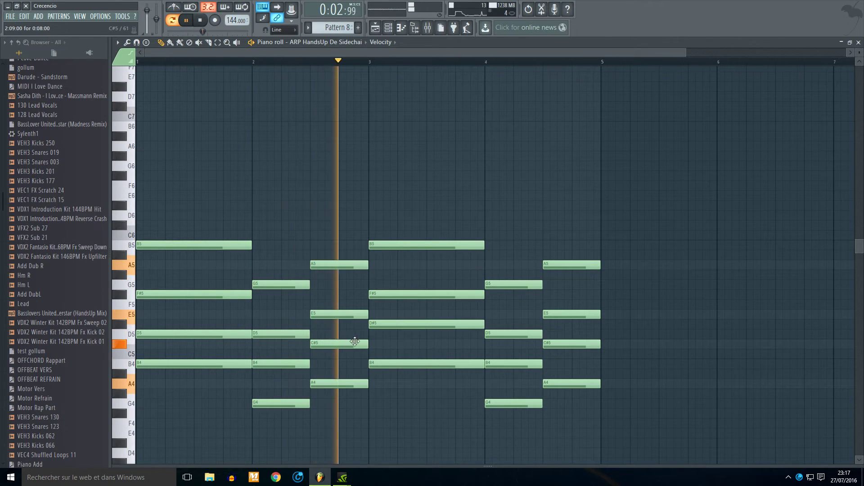
# - Replay the chord pattern and lower the D#5 note in bar 3 to D5
pyautogui.press('space')
pyautogui.press('space')
pyautogui.moveTo(450, 327); pyautogui.dragTo(450, 338)
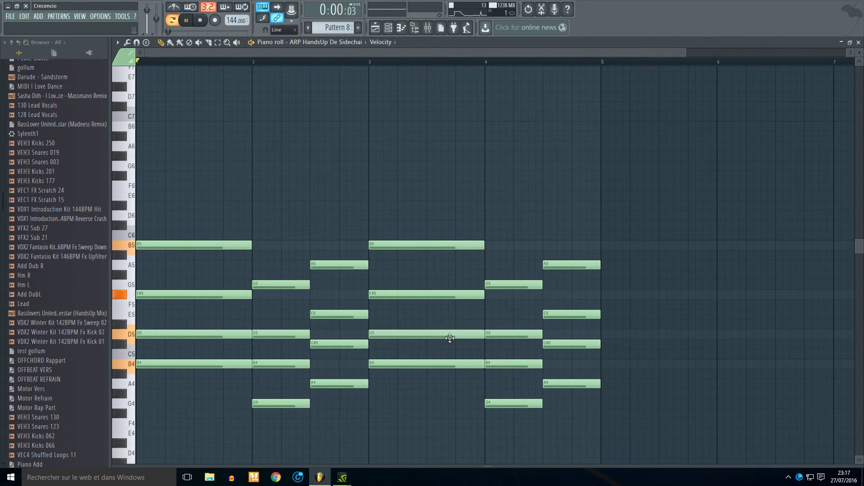
# - Duplicate the four-bar chord progression into bars 5 to 8 and select all the notes
pyautogui.moveTo(646, 192); pyautogui.dragTo(216, 412)
pyautogui.scroll(-1, 194, 379)
pyautogui.moveTo(166, 361); pyautogui.dragTo(519, 362)
pyautogui.scroll(-1, 515, 299)
pyautogui.moveTo(700, 198); pyautogui.dragTo(190, 452)
# - Rename Pattern 8 to "ARP Sidechain", assign it a new color and return to the playlist
pyautogui.click(381, 42)
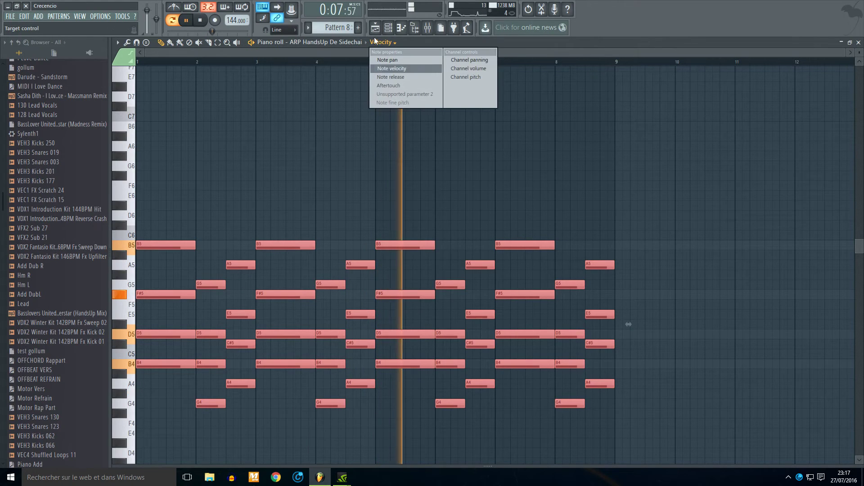
pyautogui.click(333, 28)
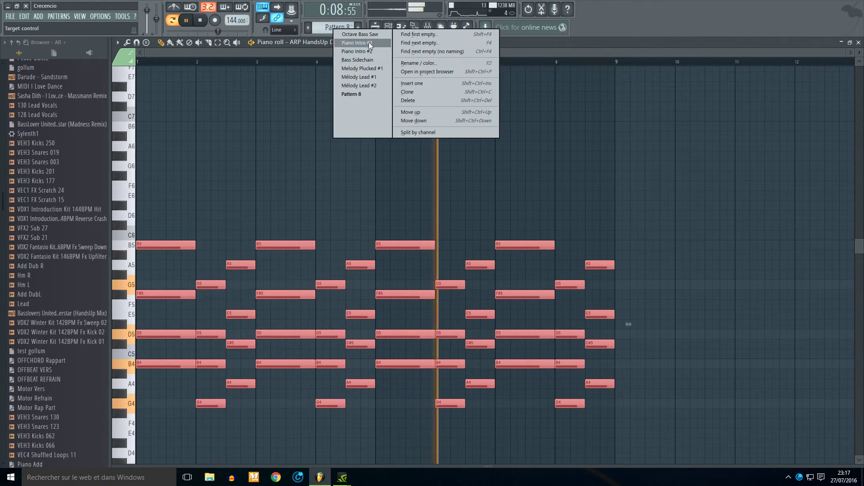
pyautogui.click(419, 63)
pyautogui.write('ARP ')
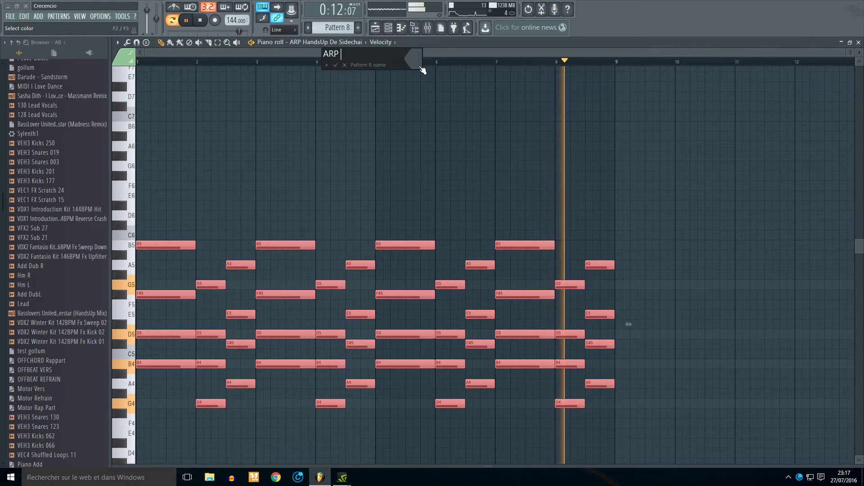
pyautogui.write('Si')
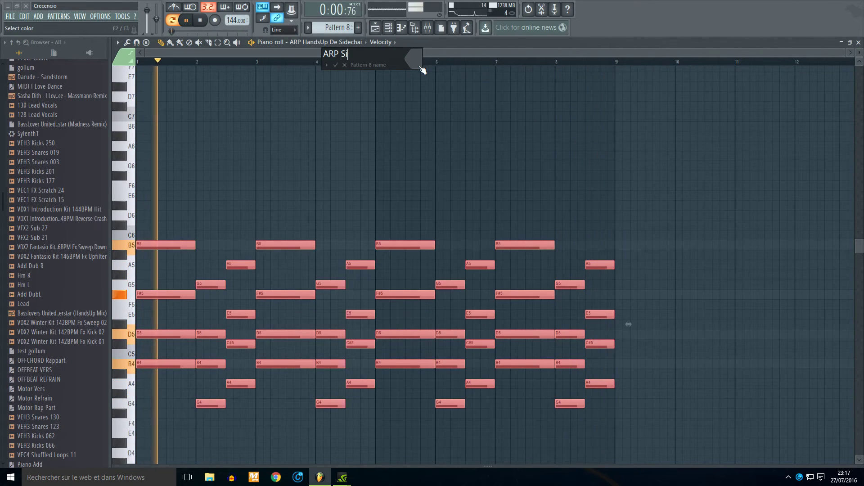
pyautogui.write('dechain')
pyautogui.click(412, 62)
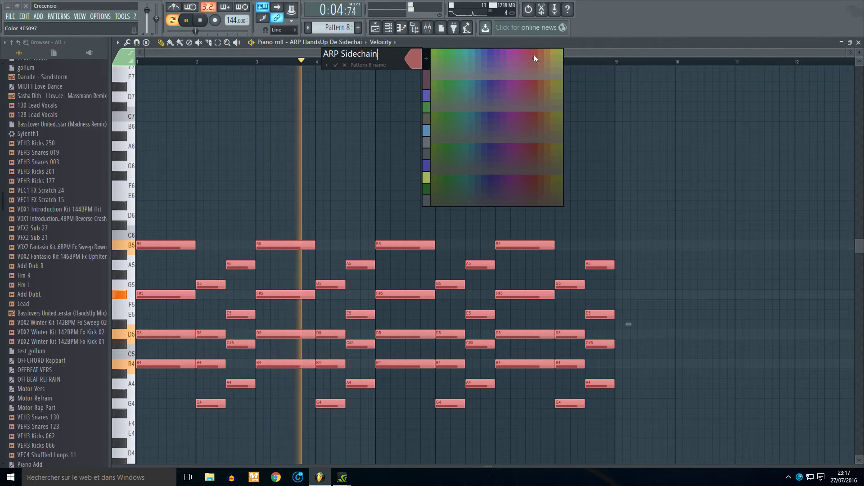
pyautogui.click(490, 54)
pyautogui.press('F5')
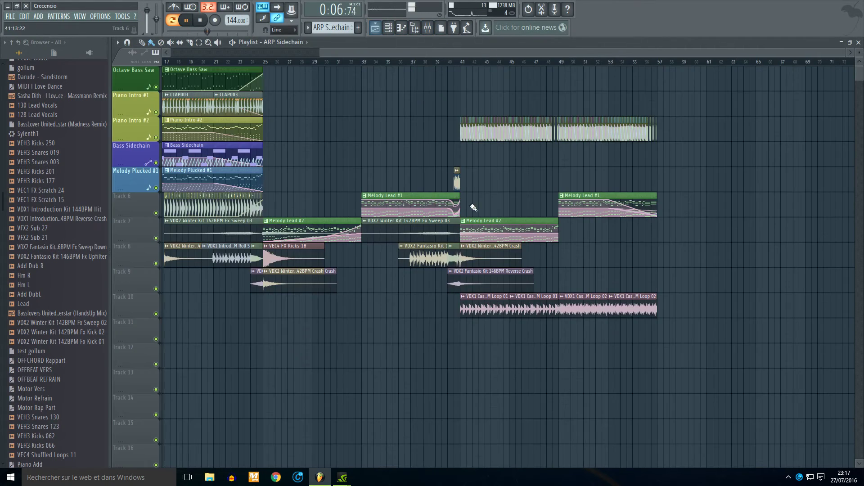
# - Place the ARP Sidechain pattern on Track 8 across bars 41 to 56 and enable song playback
pyautogui.moveTo(499, 164); pyautogui.dragTo(504, 270)
pyautogui.press('l')
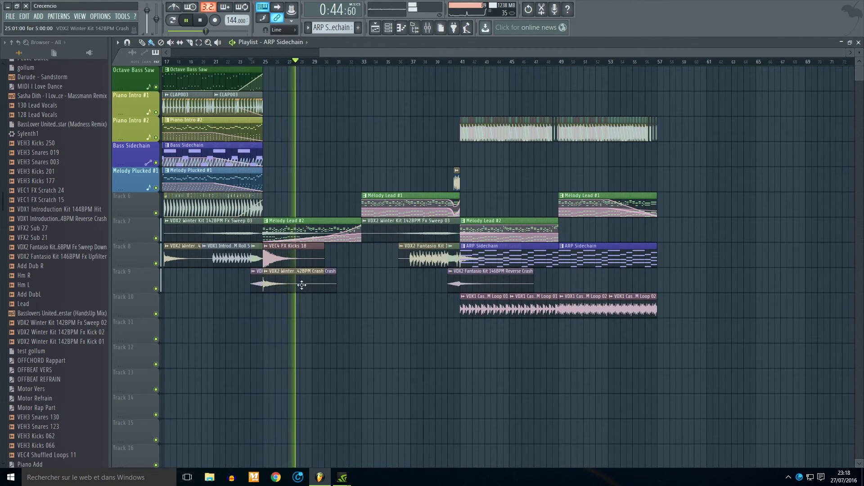
# - Copy the crash, reverse crash and VEC4 FX Kicks 18 transition to bar 57, and the Roll Snare 01 build-up to bar 52
pyautogui.moveTo(285, 284)
pyautogui.mouseDown()
pyautogui.moveTo(702, 283)
pyautogui.moveTo(676, 291)
pyautogui.mouseUp()
pyautogui.moveTo(296, 260); pyautogui.dragTo(676, 265)
pyautogui.moveTo(438, 258)
pyautogui.mouseDown()
pyautogui.moveTo(624, 244)
pyautogui.moveTo(610, 279)
pyautogui.mouseUp()
pyautogui.rightClick(611, 279)
pyautogui.moveTo(405, 253); pyautogui.dragTo(668, 275)
pyautogui.keyDown('ctrl'); pyautogui.click(700, 187); pyautogui.keyUp('ctrl')
# - Copy the VDX2 Winter Kit 142BPM Fx Sweep 03 clip on Track 7 so it starts at bar 49
pyautogui.scroll(1, 480, 268)
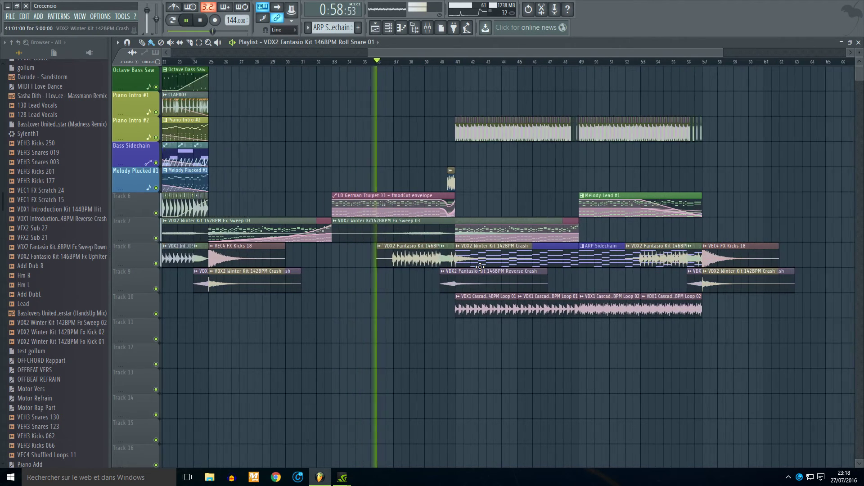
pyautogui.scroll(1, 480, 268)
pyautogui.moveTo(404, 235); pyautogui.dragTo(674, 235)
pyautogui.scroll(-2, 599, 294)
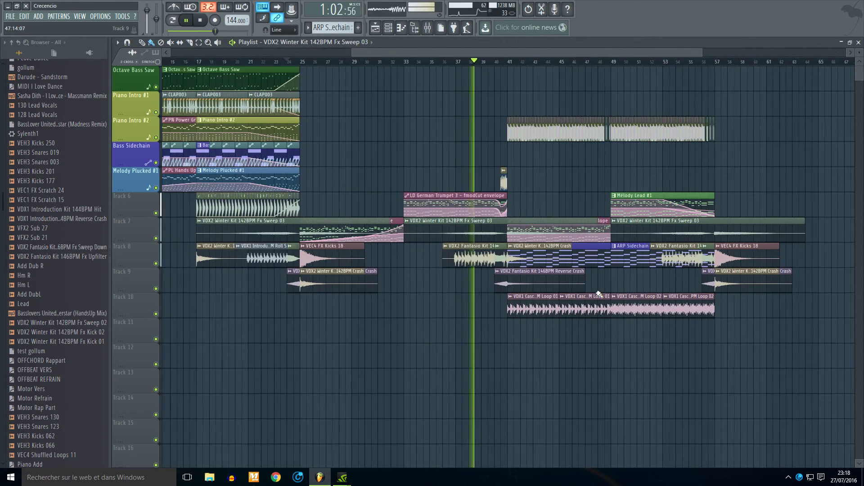
# - Copy the Reverse Crash clip to bar 48 and the VDX2 Winter Kit 142BPM Crash clip to bar 49 on Track 9
pyautogui.scroll(2, 598, 295)
pyautogui.moveTo(497, 279); pyautogui.dragTo(654, 279)
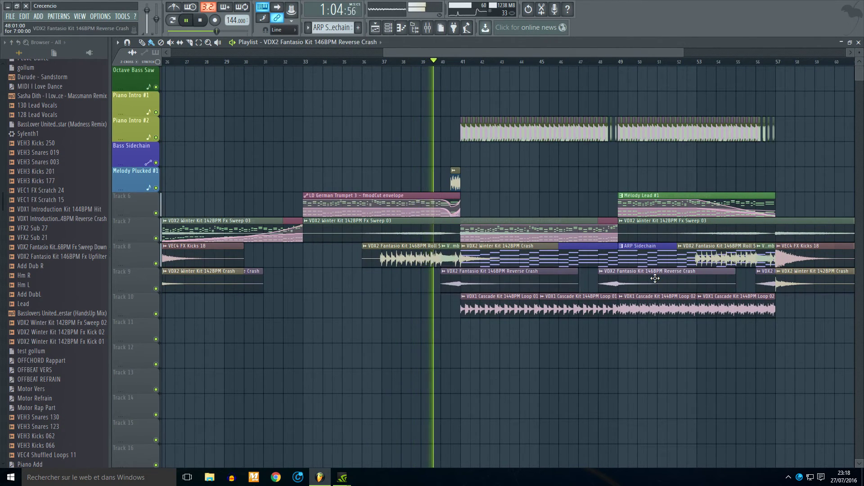
pyautogui.scroll(2, 655, 279)
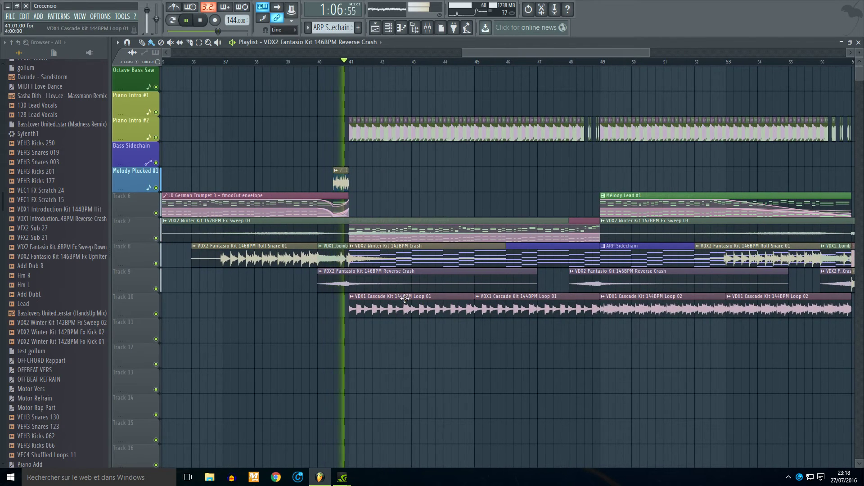
pyautogui.scroll(-2, 405, 299)
pyautogui.moveTo(768, 277); pyautogui.dragTo(586, 287)
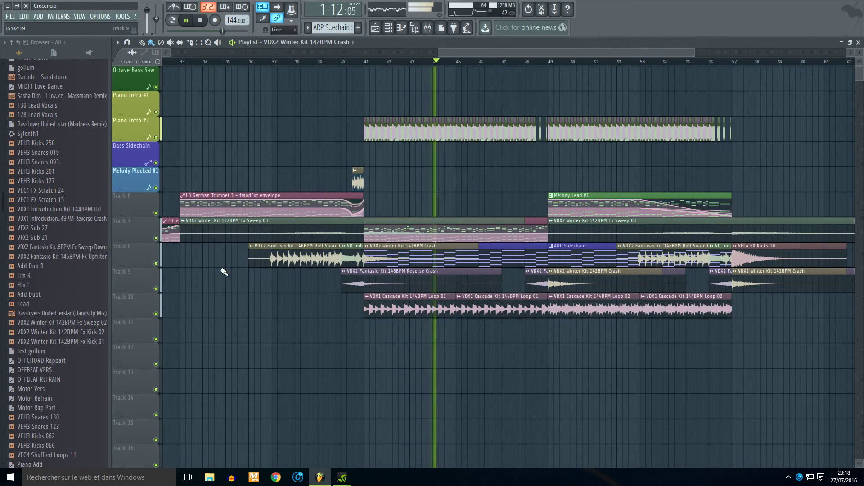
# - Solo Track 8 together with the Piano Intro #2 track and play the arrangement from bar 41
pyautogui.press('space')
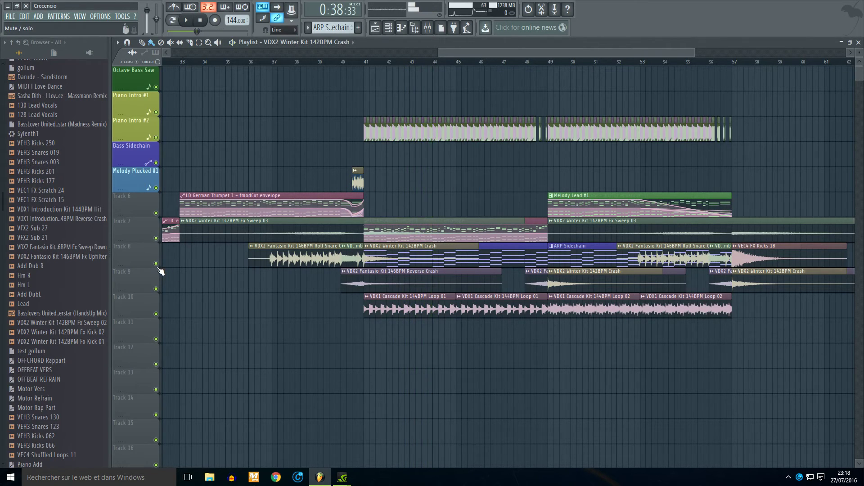
pyautogui.rightClick(156, 264)
pyautogui.click(156, 137)
pyautogui.press('space')
pyautogui.click(363, 68)
pyautogui.rightClick(366, 68)
pyautogui.click(365, 62)
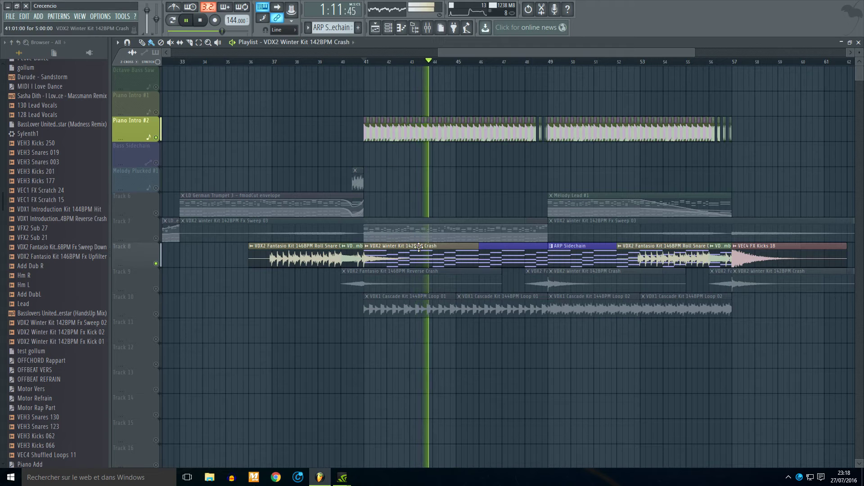
# - Reset the time-stretching control of the VDX2 Winter Kit 142BPM Crash sample at bar 41 and reactivate all muted tracks
pyautogui.doubleClick(415, 257)
pyautogui.rightClick(319, 194)
pyautogui.click(325, 198)
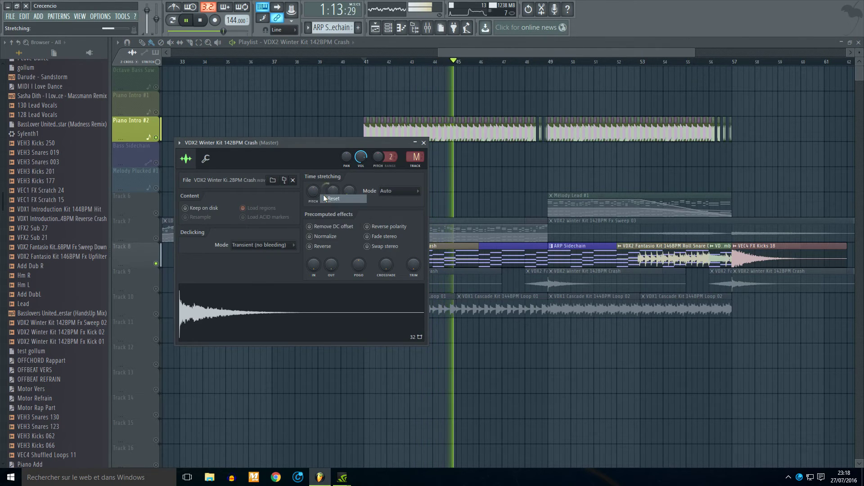
pyautogui.rightClick(469, 201)
pyautogui.press('space')
pyautogui.press('space')
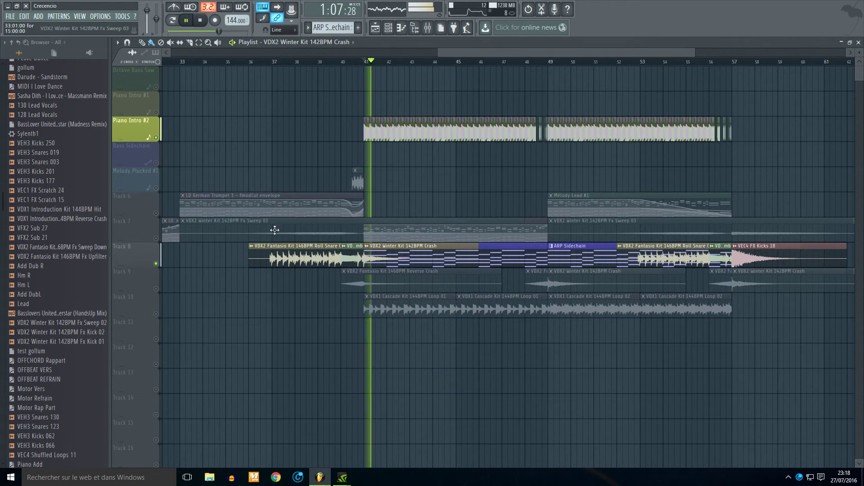
pyautogui.rightClick(156, 263)
pyautogui.rightClick(156, 263)
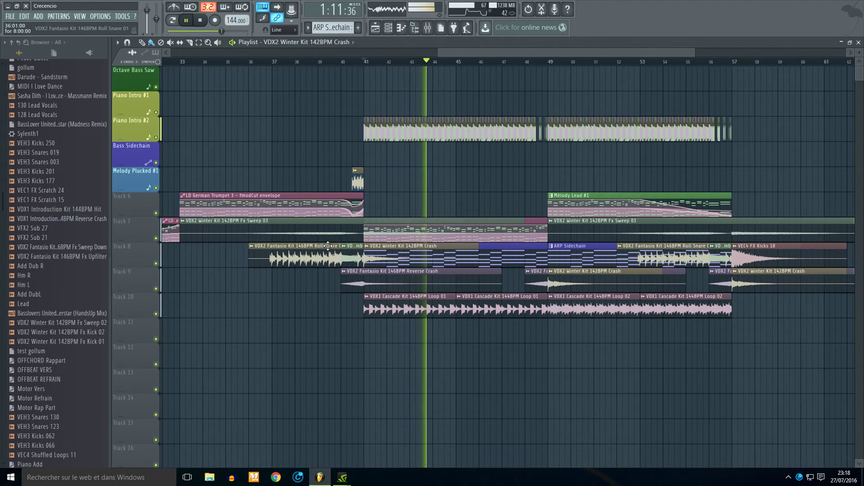
# - Play through bars 41 to 57 and examine how the melody, arpeggio, drum loops and transition effects fit together
pyautogui.scroll(-3, 510, 253)
pyautogui.scroll(3, 667, 204)
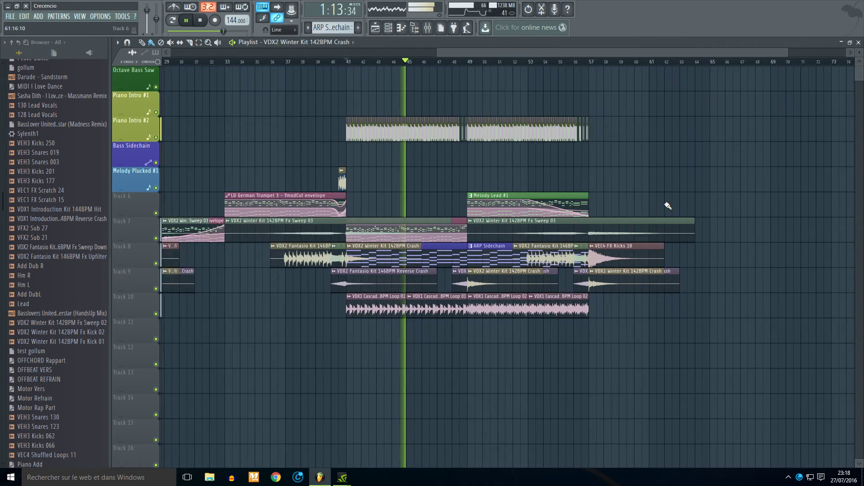
pyautogui.scroll(1, 491, 203)
pyautogui.scroll(1, 569, 184)
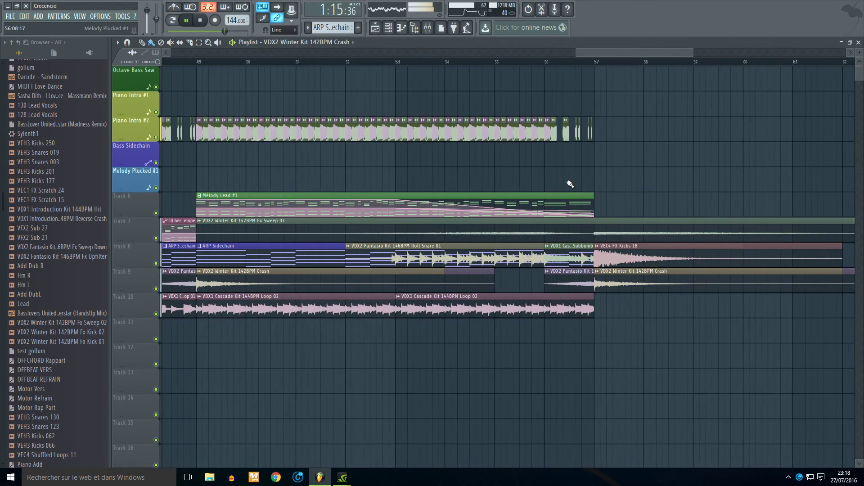
pyautogui.scroll(1, 570, 185)
pyautogui.scroll(-1, 570, 184)
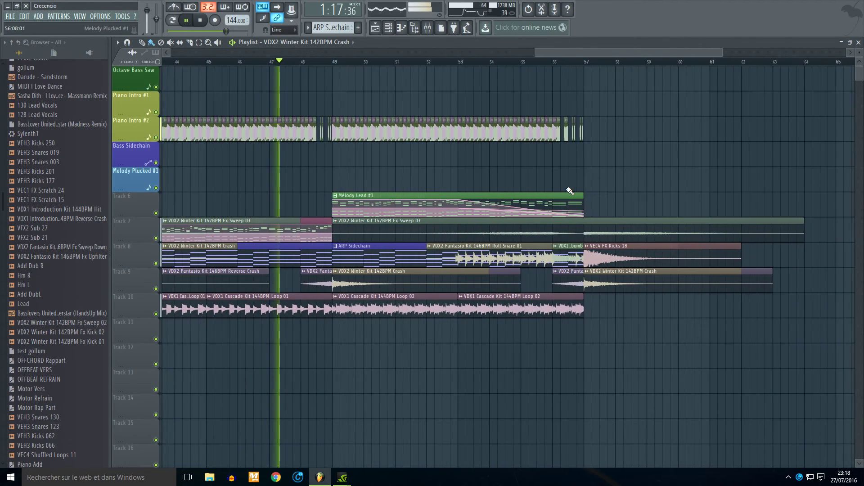
pyautogui.scroll(2, 333, 186)
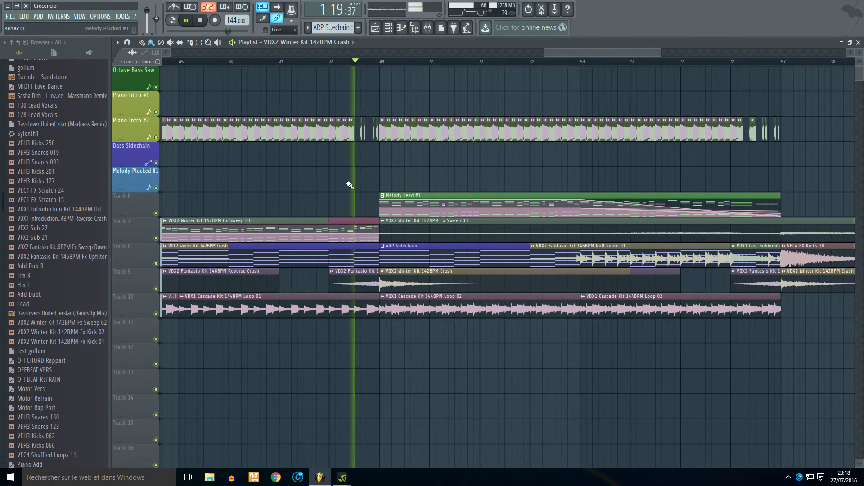
pyautogui.scroll(-2, 400, 185)
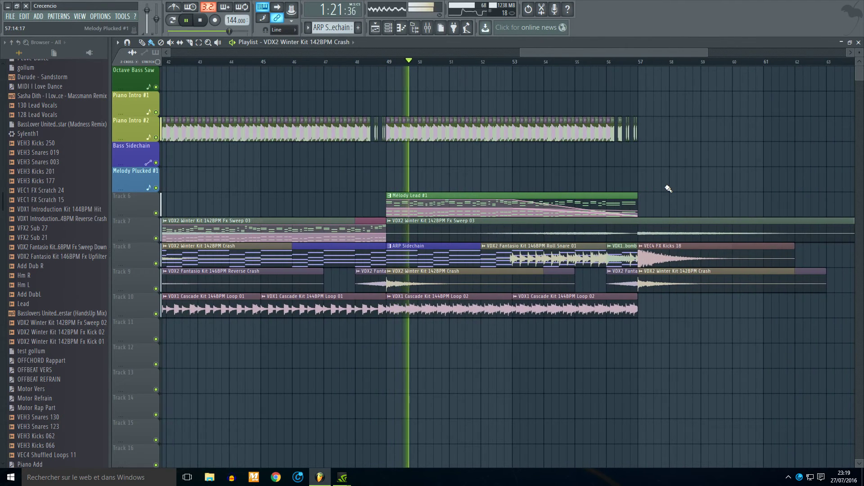
pyautogui.scroll(-2, 675, 187)
pyautogui.scroll(2, 733, 193)
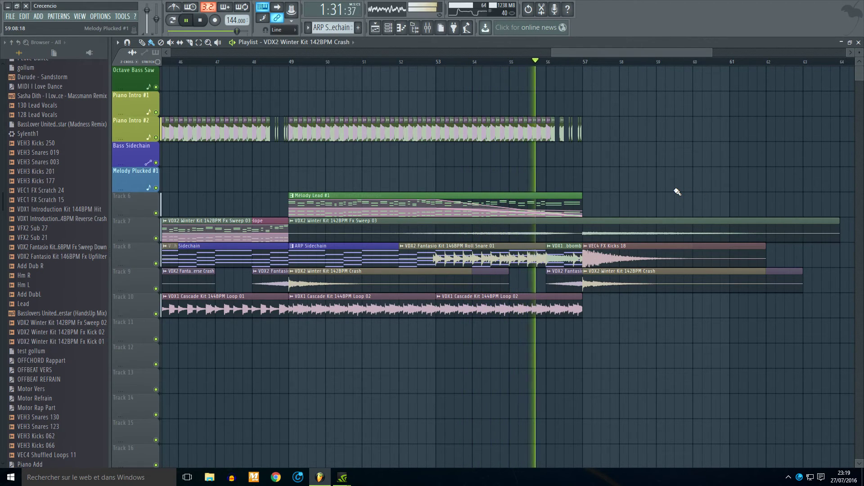
# - Create a volume automation clip for VDX1 Cascade Kit 144BPM Loop 02 and copy its first point's value
pyautogui.click(553, 313)
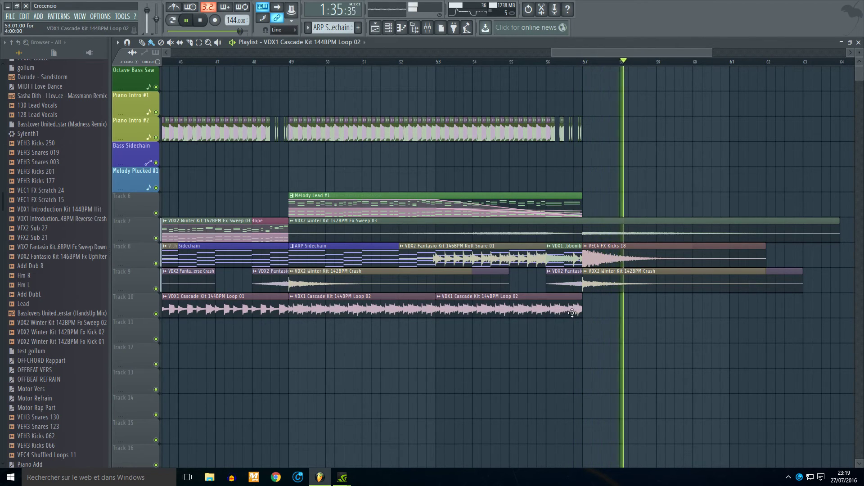
pyautogui.doubleClick(554, 313)
pyautogui.rightClick(301, 108)
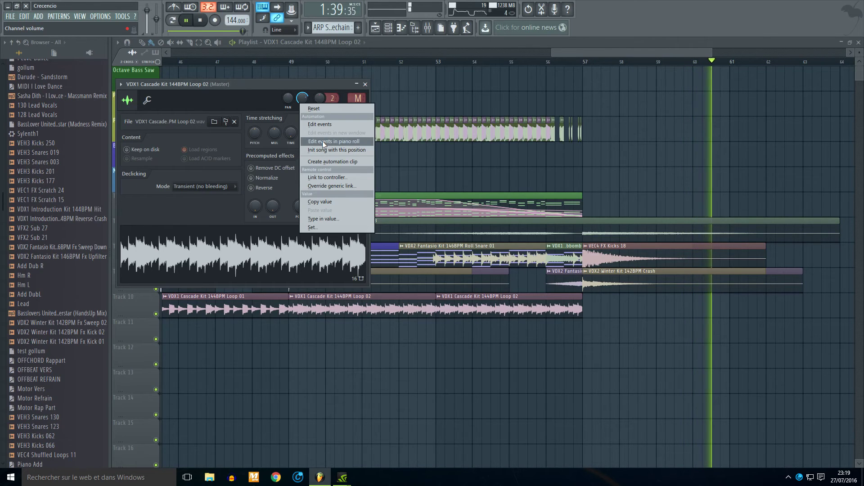
pyautogui.click(322, 161)
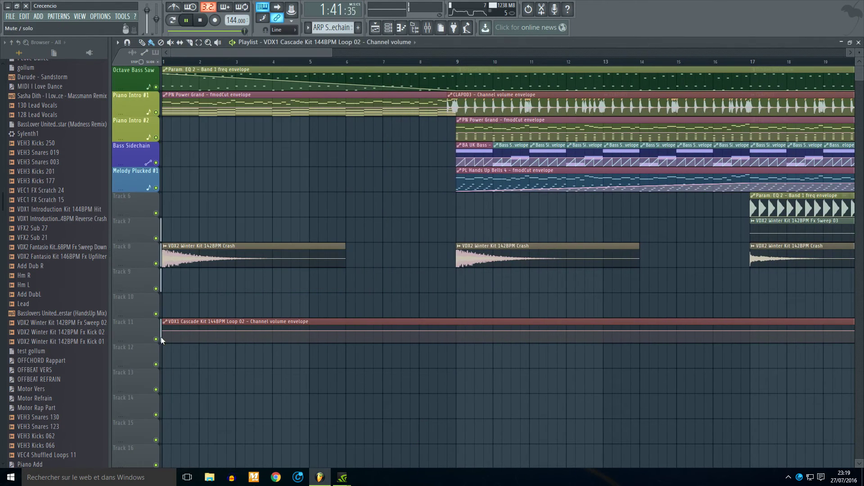
pyautogui.rightClick(163, 331)
pyautogui.click(175, 446)
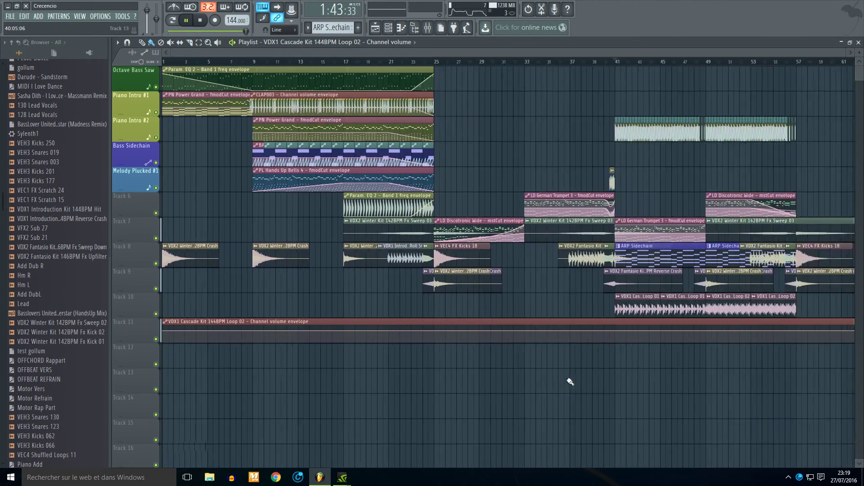
# - Add points at bars 49 and 55 of the Loop 02 volume envelope and paste the 70% value onto them
pyautogui.rightClick(399, 331)
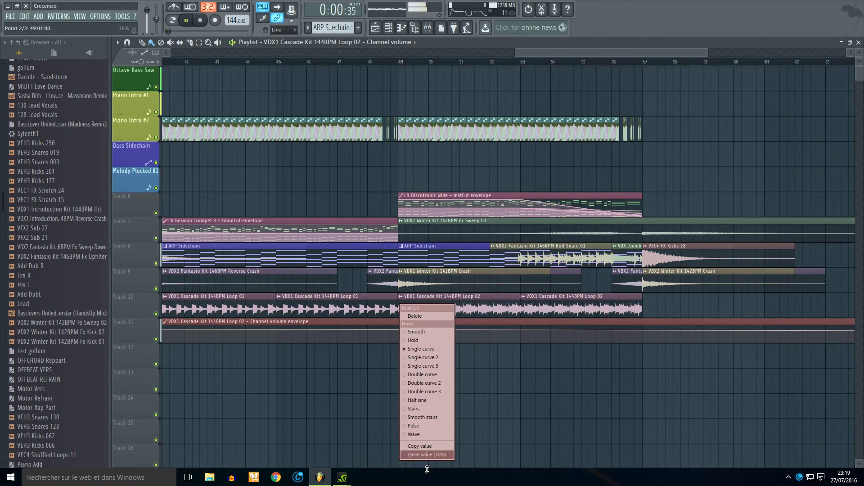
pyautogui.click(423, 454)
pyautogui.scroll(2, 548, 359)
pyautogui.rightClick(602, 330)
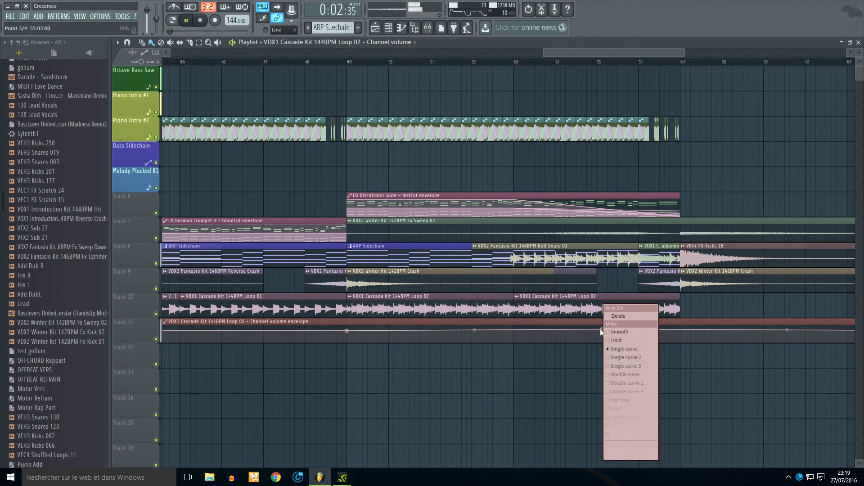
pyautogui.click(645, 452)
pyautogui.rightClick(600, 331)
pyautogui.click(609, 317)
pyautogui.rightClick(602, 332)
pyautogui.click(630, 454)
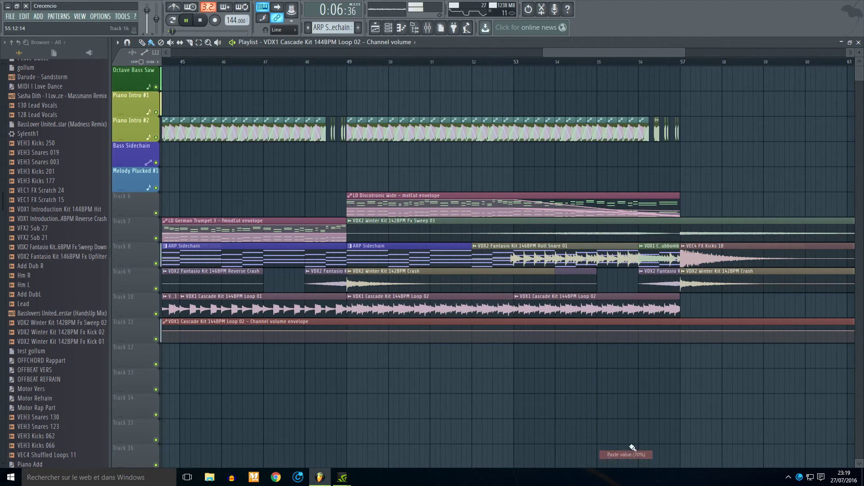
# - Trim the volume envelope to bars 49 to 56, fading out from bar 55, and overlay it on the Loop 02 clips on Track 10
pyautogui.scroll(-2, 683, 344)
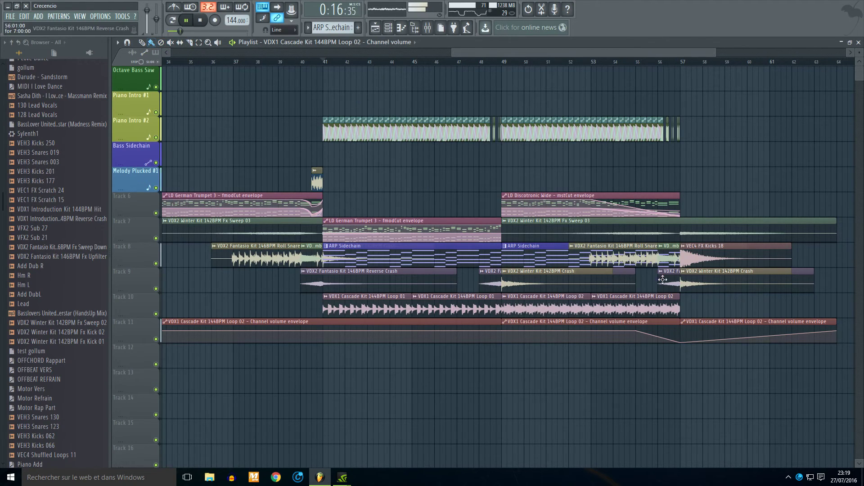
pyautogui.rightClick(709, 320)
pyautogui.moveTo(594, 301); pyautogui.dragTo(598, 294)
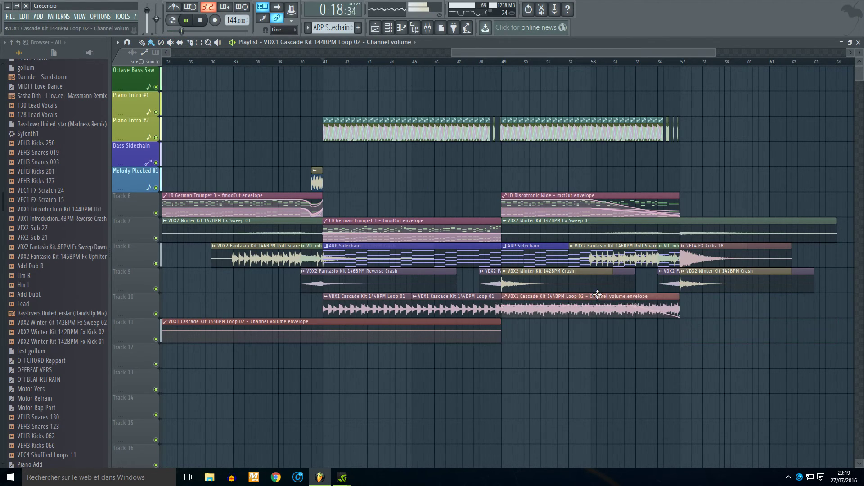
pyautogui.rightClick(452, 332)
pyautogui.scroll(-4, 567, 252)
pyautogui.scroll(3, 661, 145)
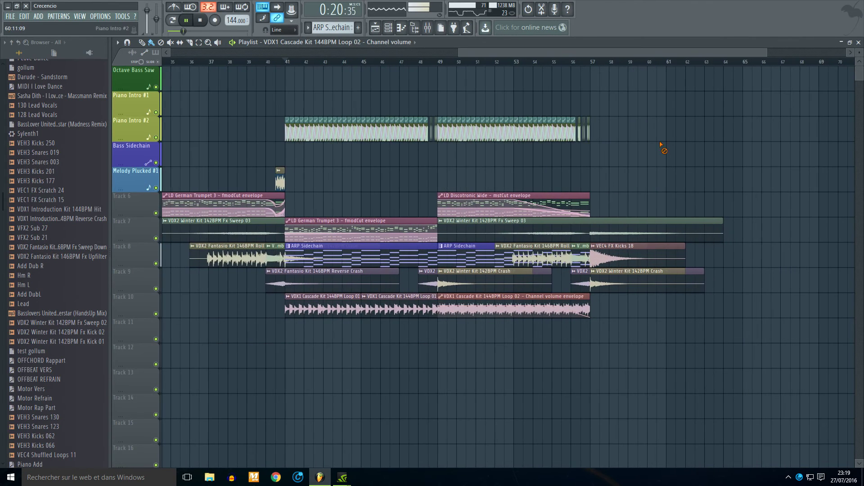
pyautogui.scroll(2, 573, 163)
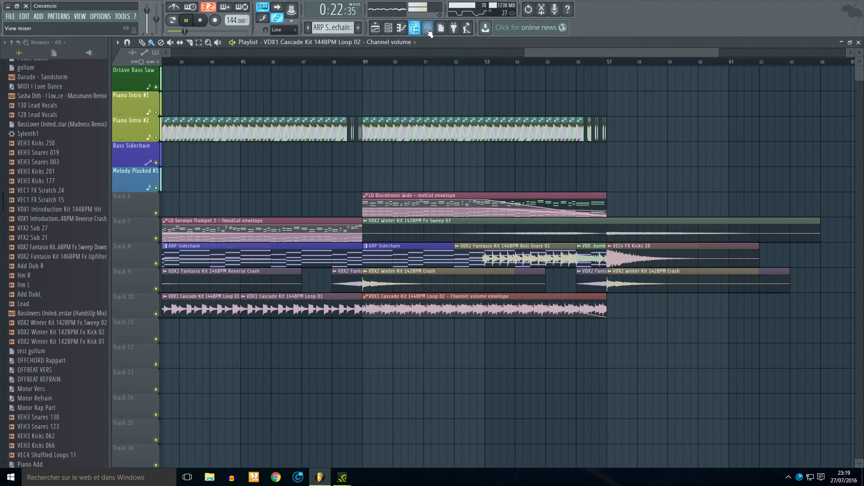
# - Add a Fruity Parametric EQ 2 in effect slot 5 of the Bass mixer track
pyautogui.click(428, 29)
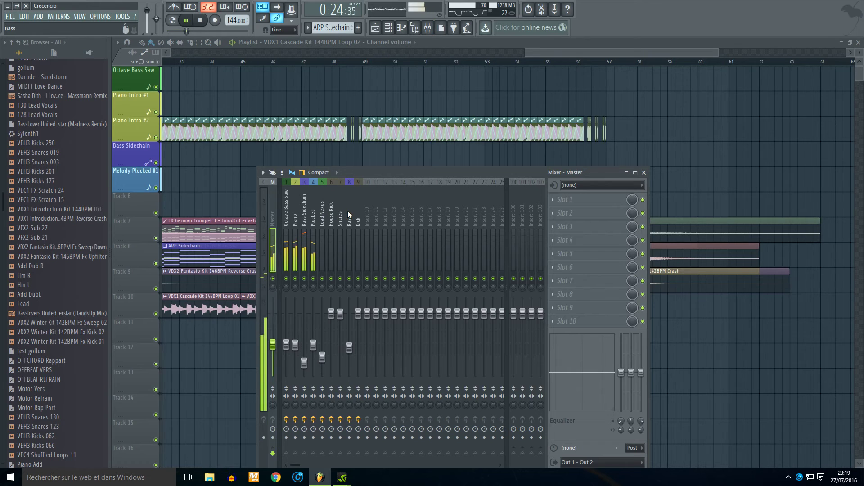
pyautogui.rightClick(347, 211)
pyautogui.click(577, 253)
pyautogui.click(576, 253)
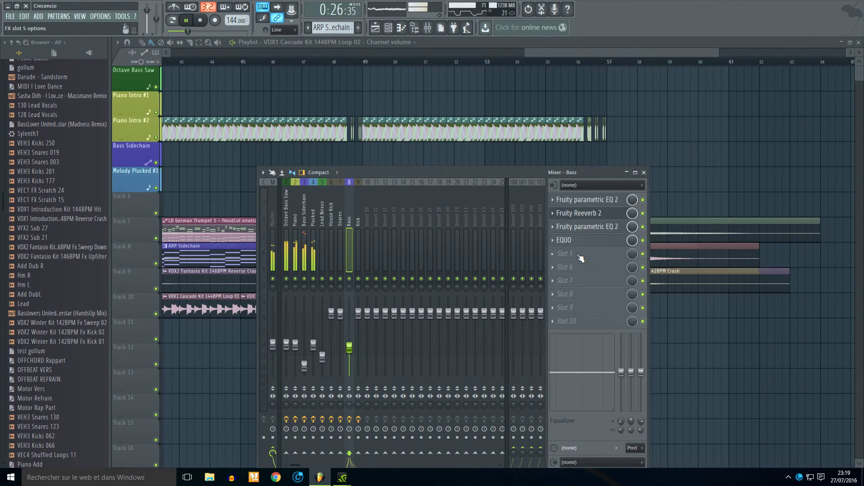
pyautogui.click(584, 230)
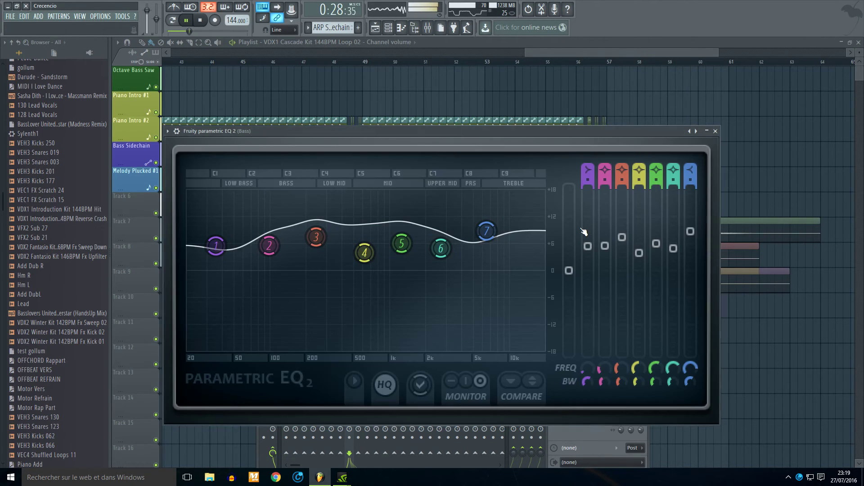
pyautogui.click(715, 131)
pyautogui.click(576, 254)
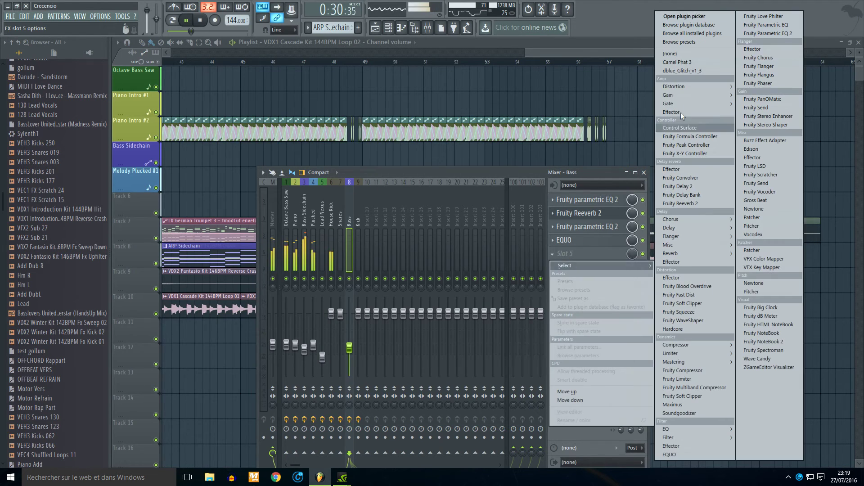
pyautogui.click(748, 33)
# - Turn band 1 of the new Bass EQ into a low cut at the lowest frequency and create an automation clip for its frequency
pyautogui.moveTo(270, 293); pyautogui.dragTo(214, 379)
pyautogui.click(122, 16)
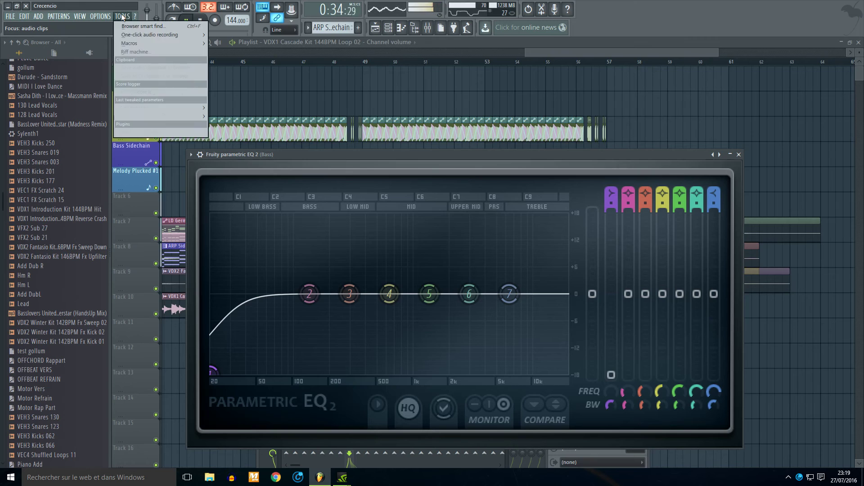
pyautogui.moveTo(168, 109)
pyautogui.click(237, 160)
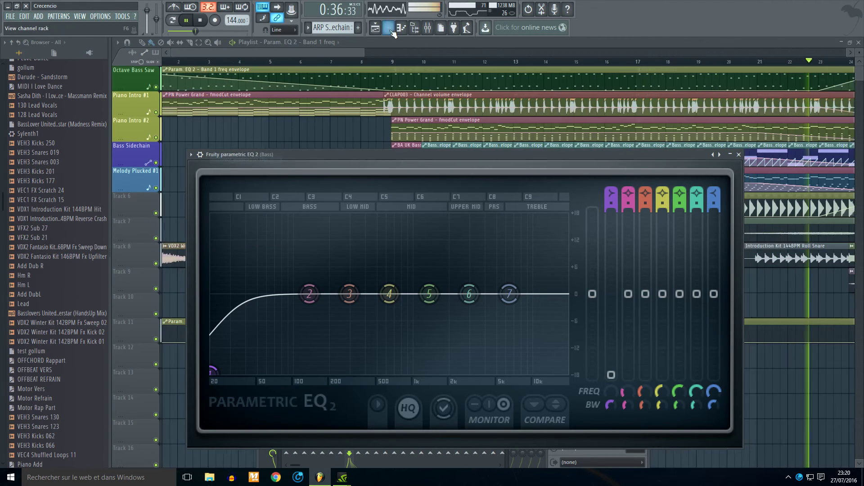
pyautogui.scroll(-1, 694, 365)
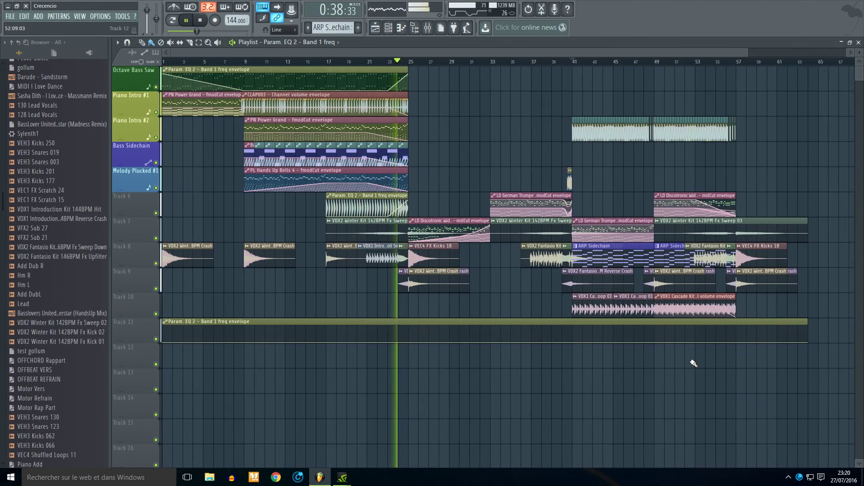
# - Shape the Bass EQ frequency envelope on Track 11 so it rises from bar 55 to its maximum at bar 57
pyautogui.scroll(4, 695, 362)
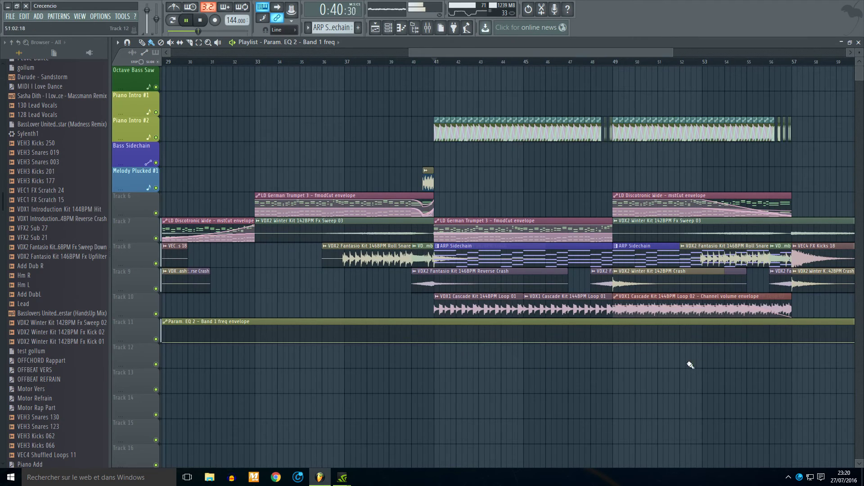
pyautogui.scroll(2, 739, 355)
pyautogui.scroll(-4, 748, 363)
pyautogui.scroll(2, 765, 357)
pyautogui.scroll(3, 742, 356)
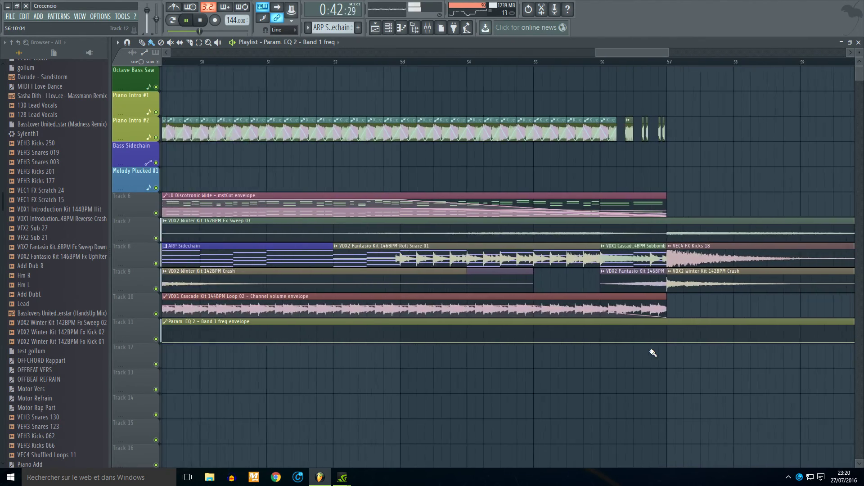
pyautogui.moveTo(664, 335); pyautogui.dragTo(665, 325)
# - Slice the EQ frequency envelope down to bars 41 to 57 and overlay it on the clips of the Piano Intro #2 track
pyautogui.scroll(-2, 669, 322)
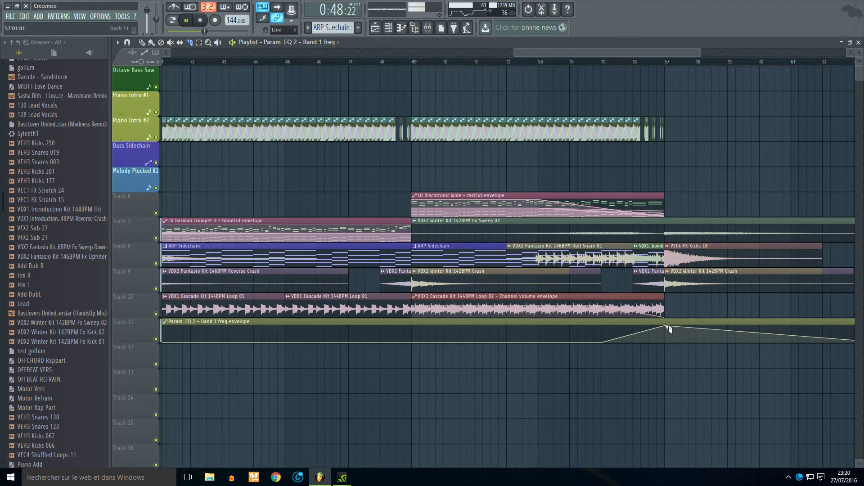
pyautogui.scroll(-2, 672, 349)
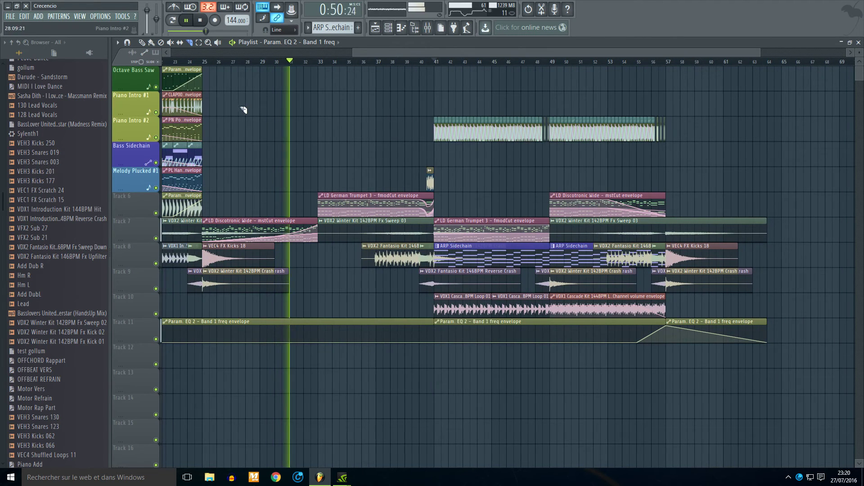
pyautogui.click(151, 43)
pyautogui.rightClick(401, 329)
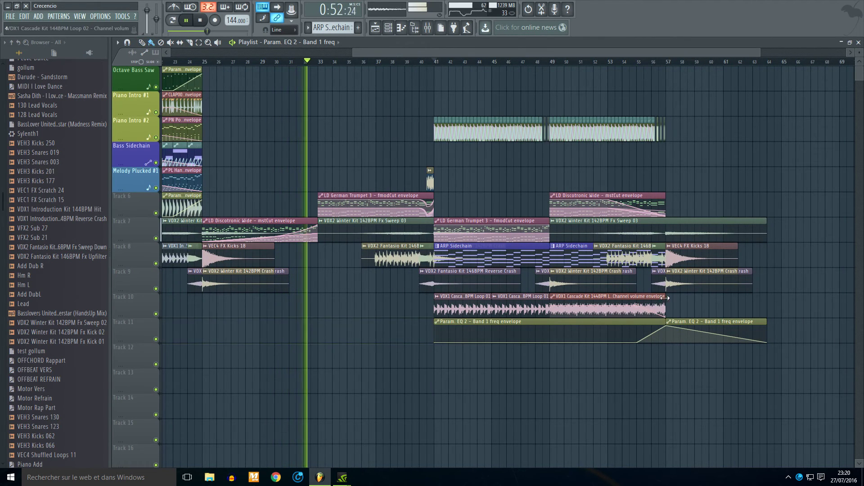
pyautogui.rightClick(670, 323)
pyautogui.moveTo(665, 325); pyautogui.dragTo(658, 118)
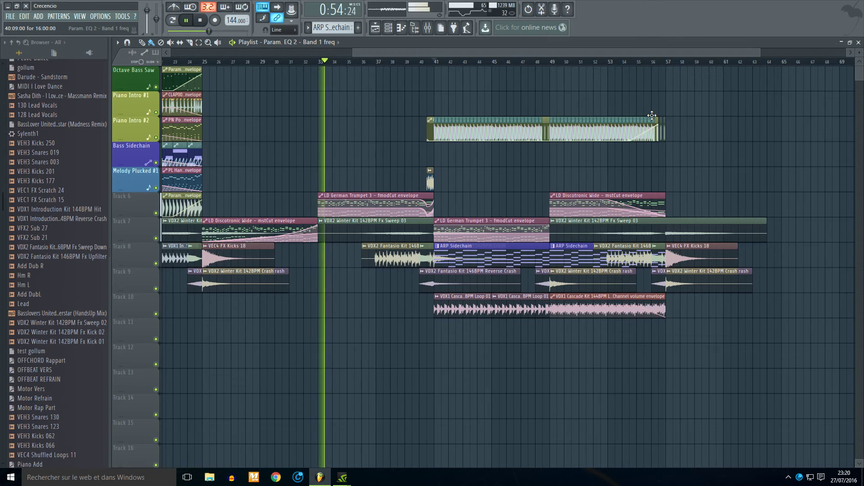
# - Shorten the second ARP Sidechain clip on Track 8 so it runs from bar 49 to bar 56
pyautogui.scroll(3, 706, 168)
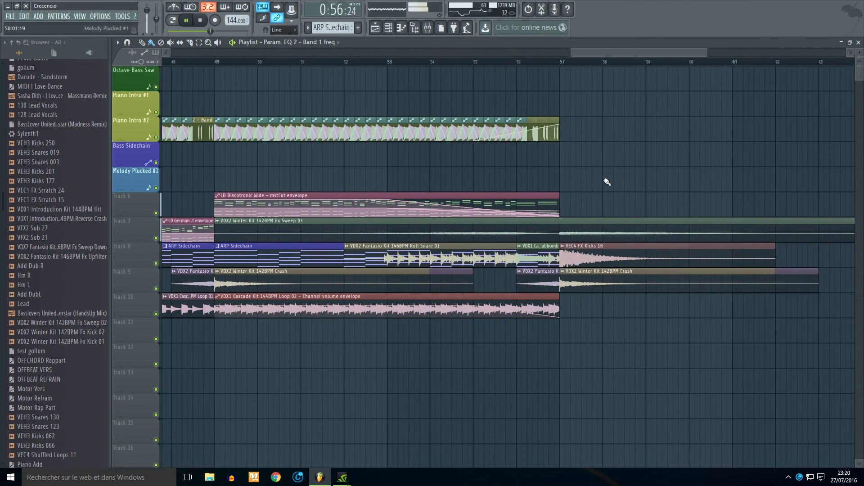
pyautogui.moveTo(343, 247); pyautogui.dragTo(517, 266)
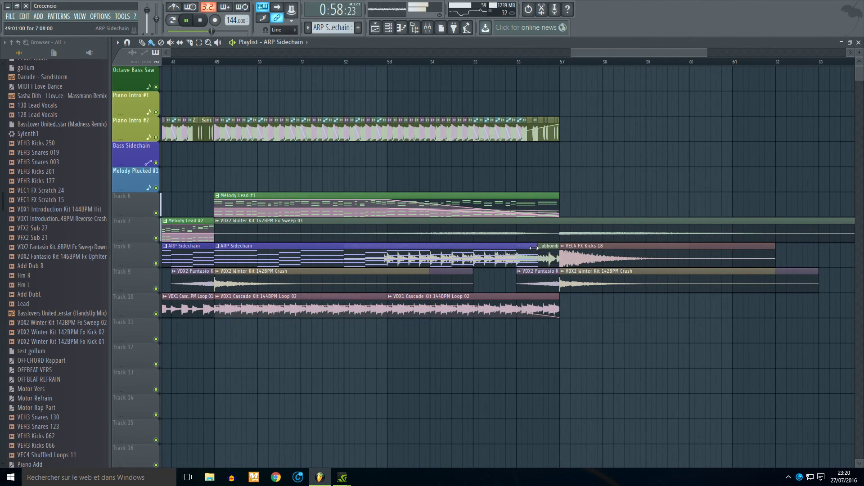
pyautogui.scroll(-1, 638, 168)
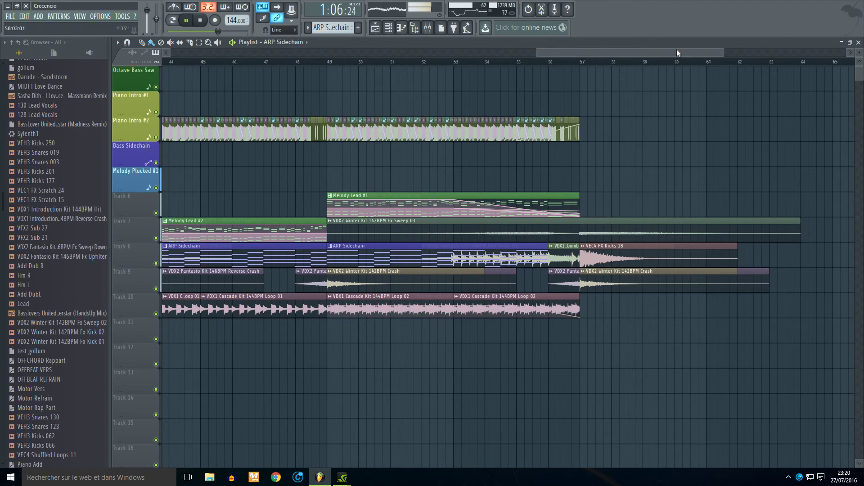
# - Play back the drop up to bar 57 and check the Master track's level in the mixer
pyautogui.moveTo(677, 50); pyautogui.dragTo(598, 55)
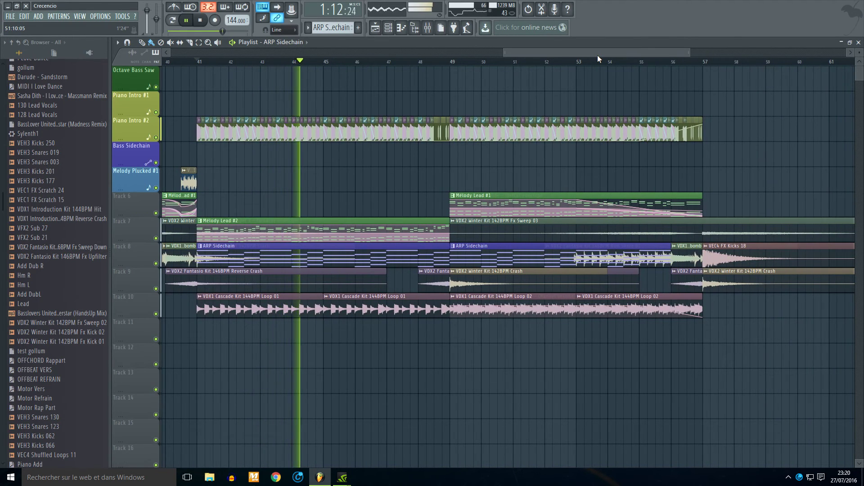
pyautogui.moveTo(596, 55); pyautogui.dragTo(606, 54)
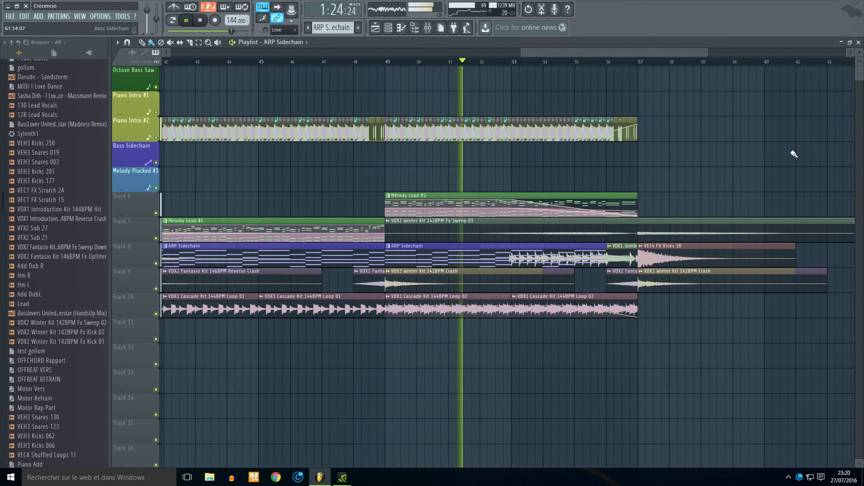
pyautogui.click(429, 29)
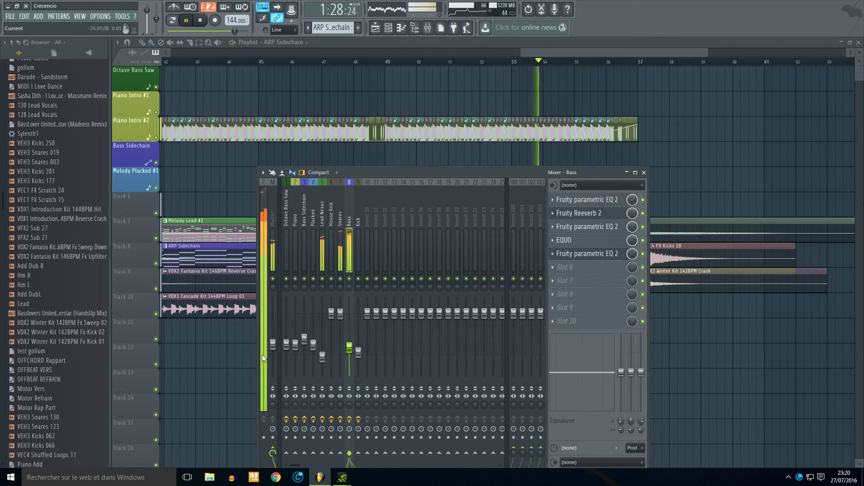
pyautogui.click(273, 346)
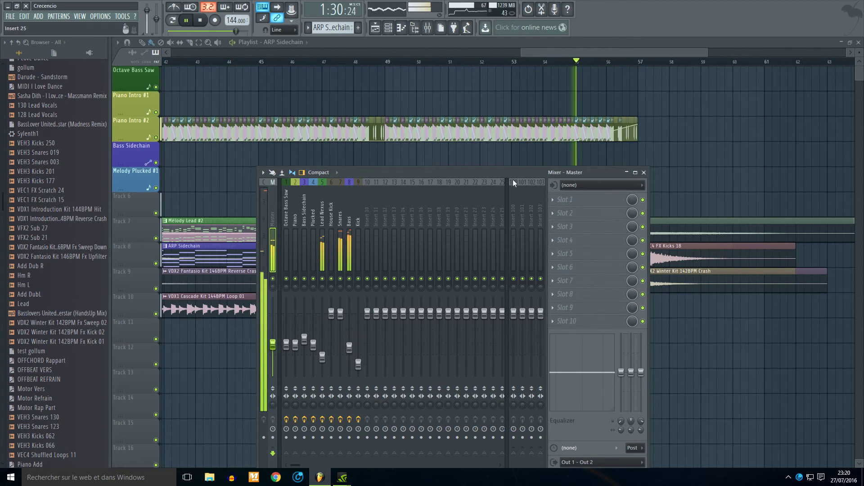
pyautogui.rightClick(726, 131)
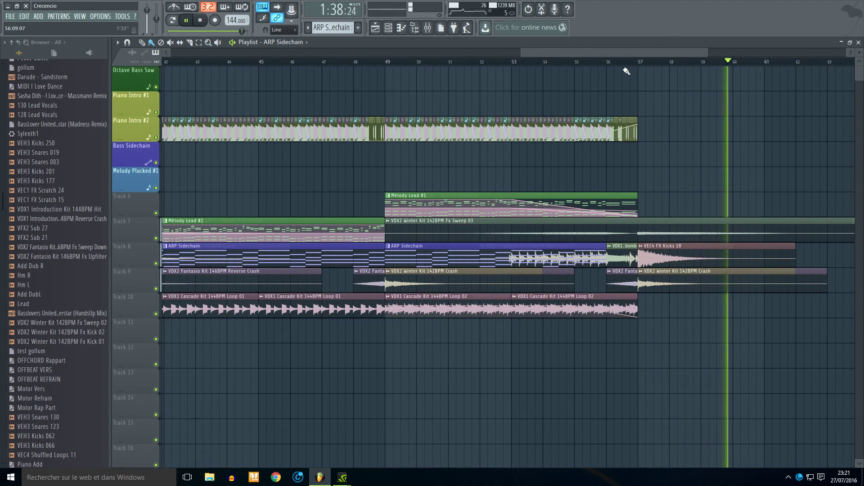
# - Solo the Piano Intro #2 track, play it from bar 55 with the mixer open, and restore all tracks
pyautogui.click(428, 28)
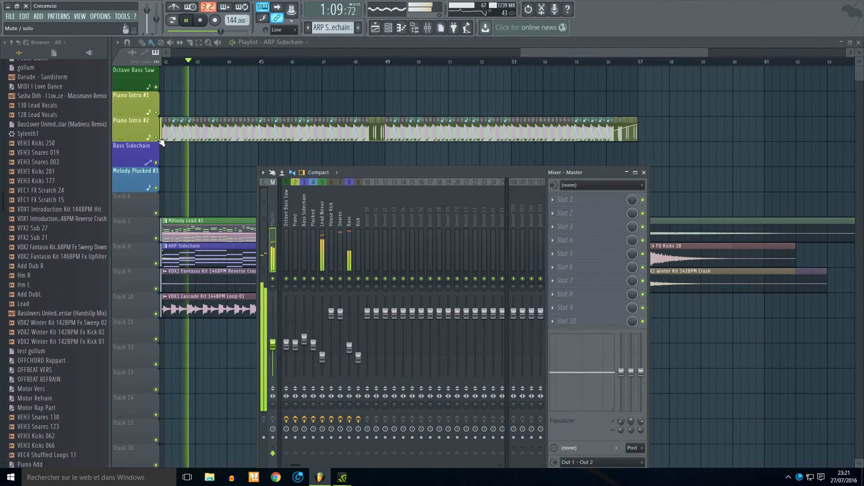
pyautogui.rightClick(157, 138)
pyautogui.click(574, 63)
pyautogui.click(429, 29)
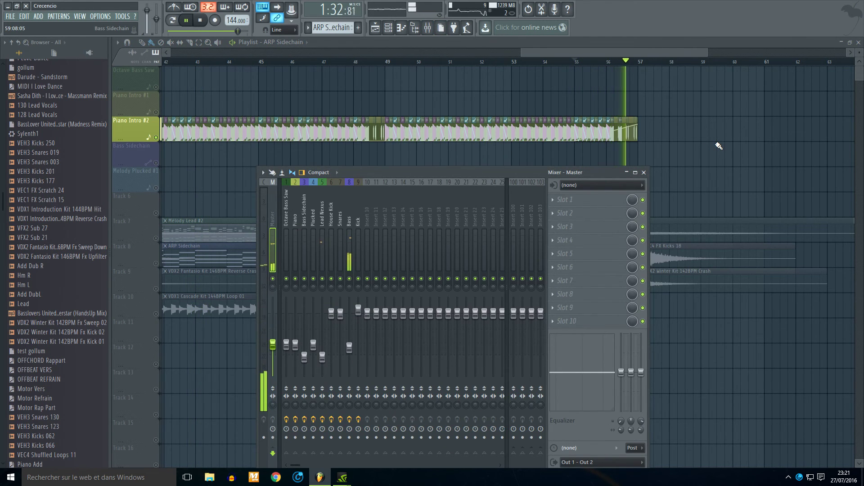
pyautogui.press('F9')
pyautogui.press('space')
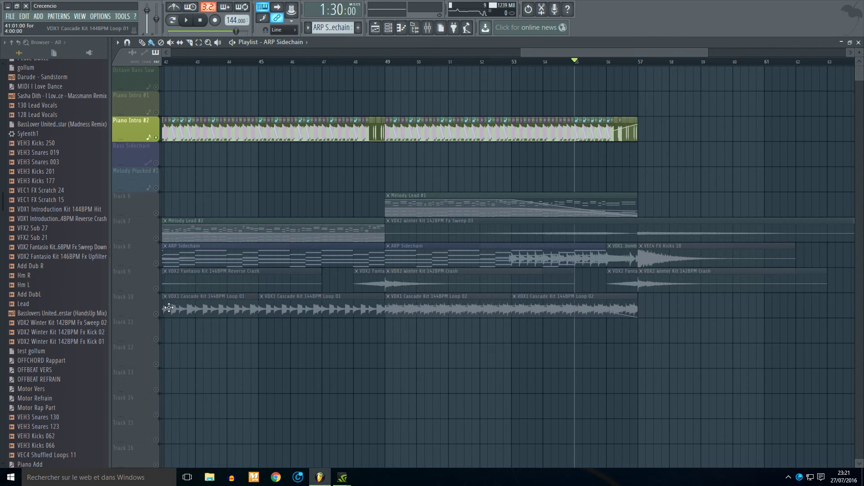
pyautogui.rightClick(156, 315)
pyautogui.rightClick(156, 314)
pyautogui.scroll(-5, 203, 284)
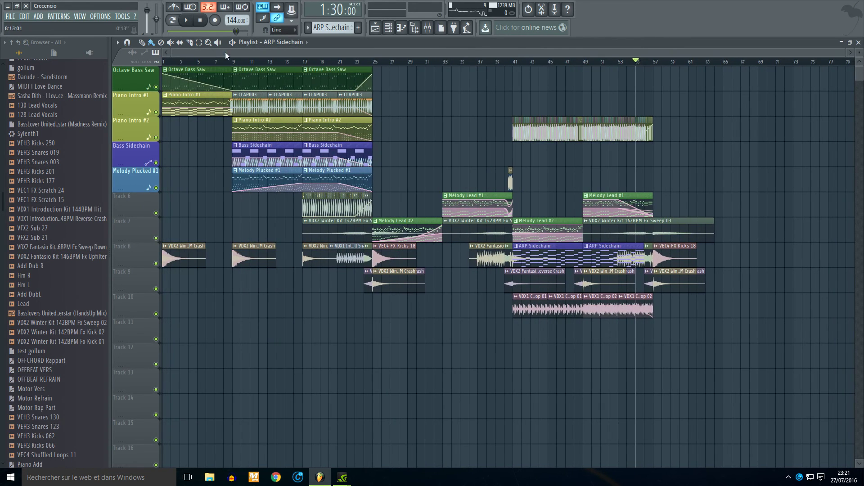
# - Copy the Melody Plucked #1 pattern and its cutoff envelope across bars 25 to 40, overlaid on the Melody Plucked #1 track
pyautogui.click(11, 43)
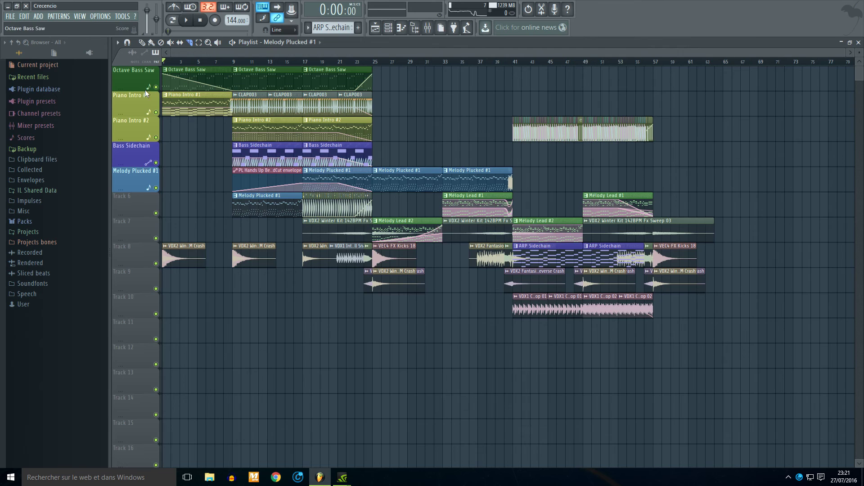
pyautogui.moveTo(263, 171); pyautogui.dragTo(354, 177)
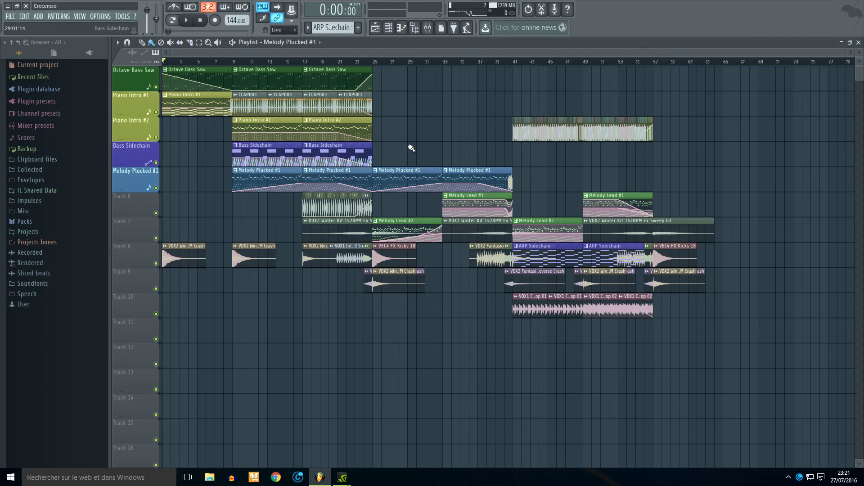
# - Try extending the Bass Sidechain pattern and its automation across bars 25 to 40
pyautogui.moveTo(378, 156); pyautogui.dragTo(478, 164)
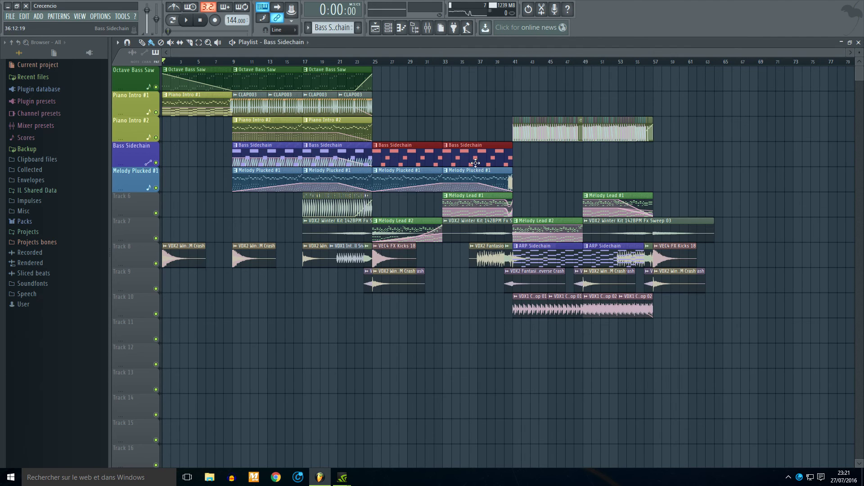
pyautogui.rightClick(450, 154)
pyautogui.moveTo(417, 156); pyautogui.dragTo(367, 148)
pyautogui.click(409, 130)
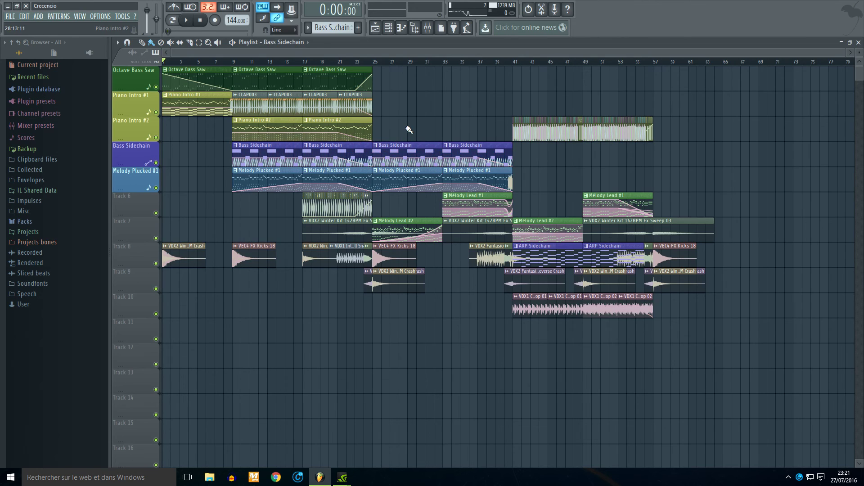
# - Play from bar 25 and delete the added Bass Sidechain clips from bars 25 to 40
pyautogui.click(373, 61)
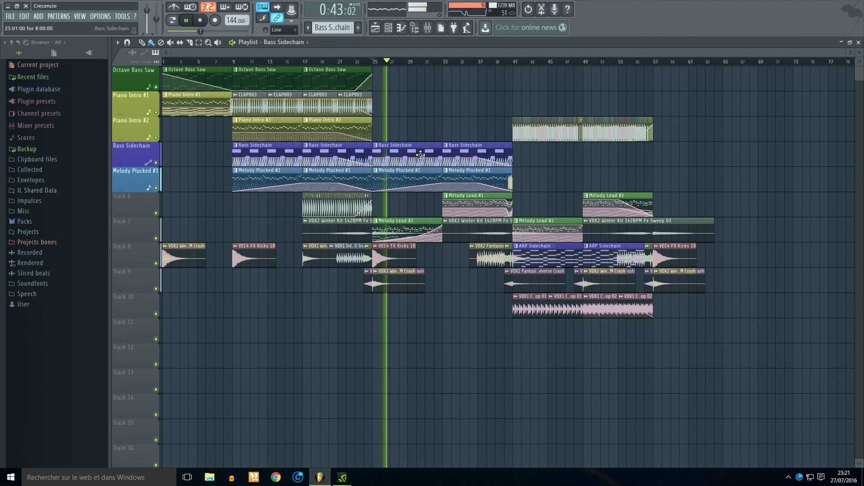
pyautogui.rightClick(420, 156)
pyautogui.moveTo(523, 158); pyautogui.dragTo(389, 158)
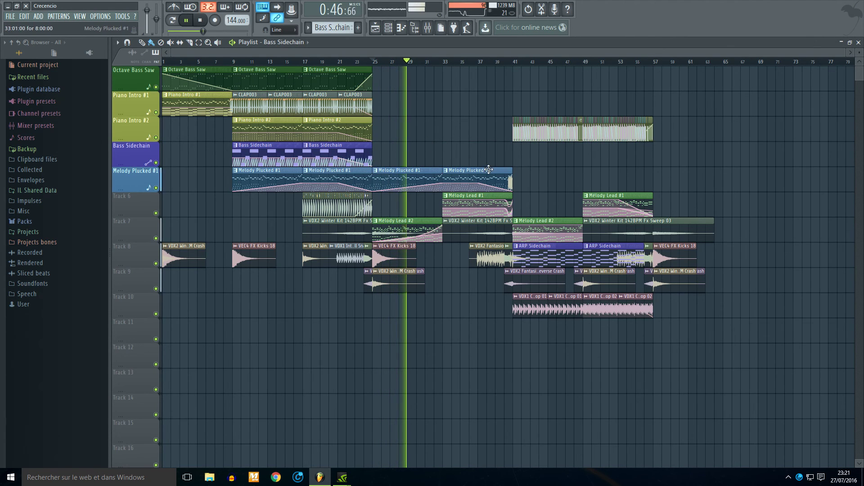
# - Enable Triple buffer in the audio settings
pyautogui.scroll(3, 534, 185)
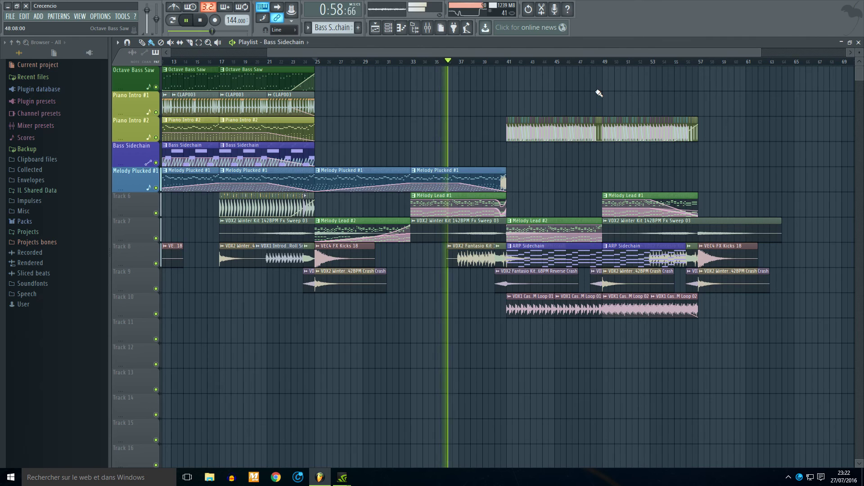
pyautogui.click(100, 16)
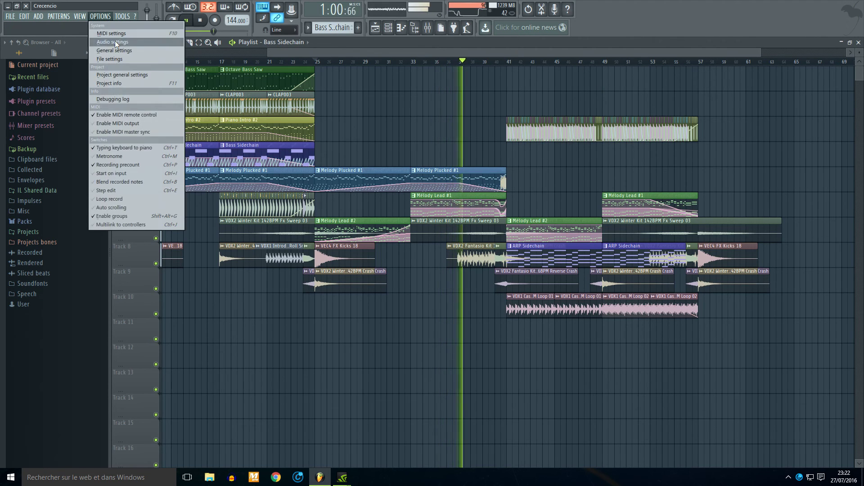
pyautogui.click(115, 41)
pyautogui.click(563, 177)
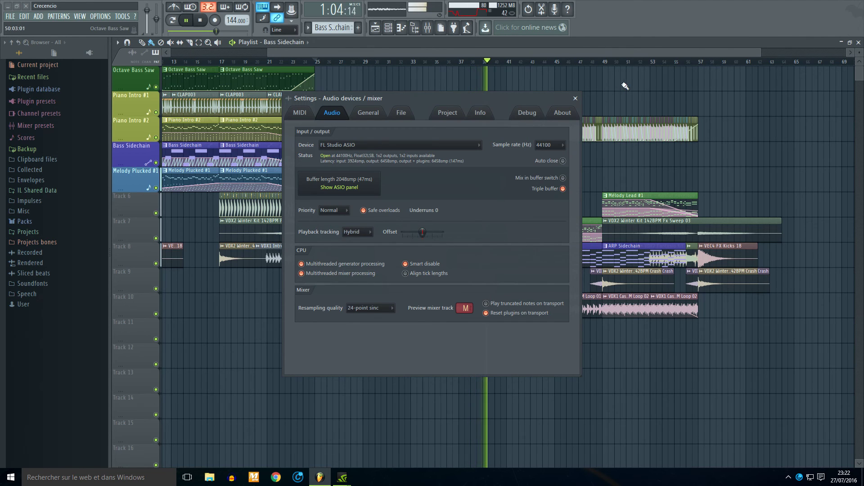
pyautogui.click(581, 101)
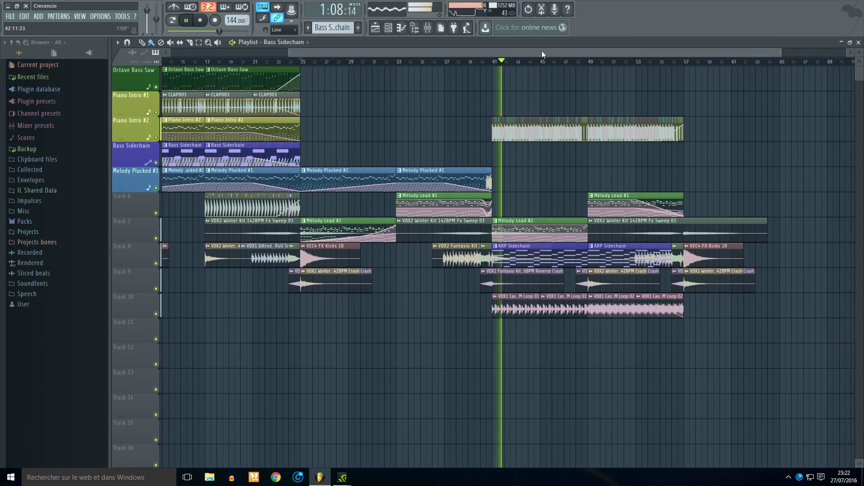
# - Play the arrangement from the start and replace the Track 8 roll snare before bar 25 with VDX2 Fantasio Kit 146BPM Roll Snare 01 at bar 20
pyautogui.press('space')
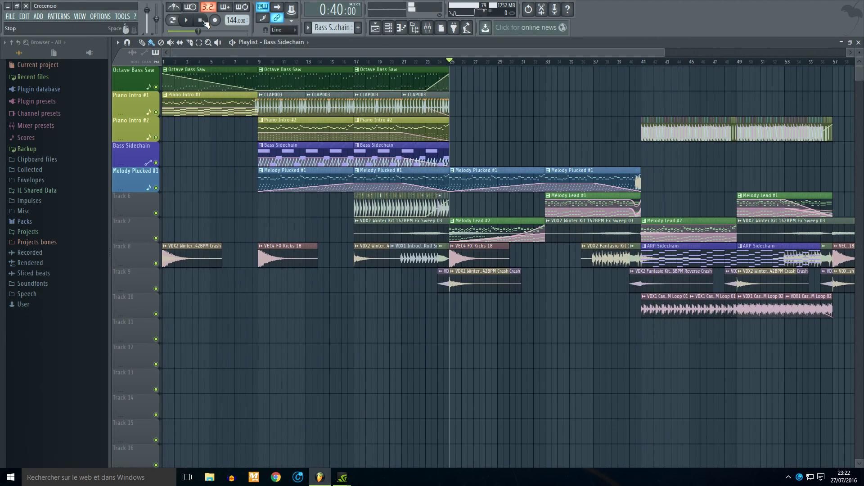
pyautogui.keyDown('ctrl'); pyautogui.scroll(-2, 386, 302); pyautogui.keyUp('ctrl')
pyautogui.press('space')
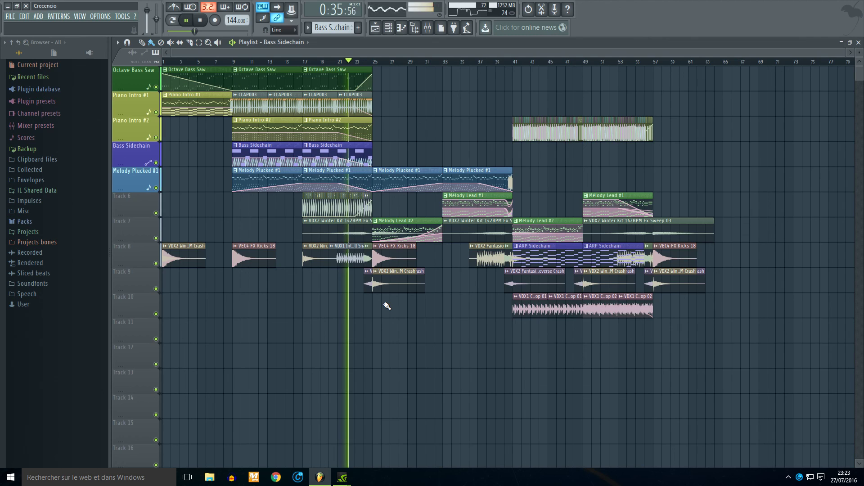
pyautogui.rightClick(358, 256)
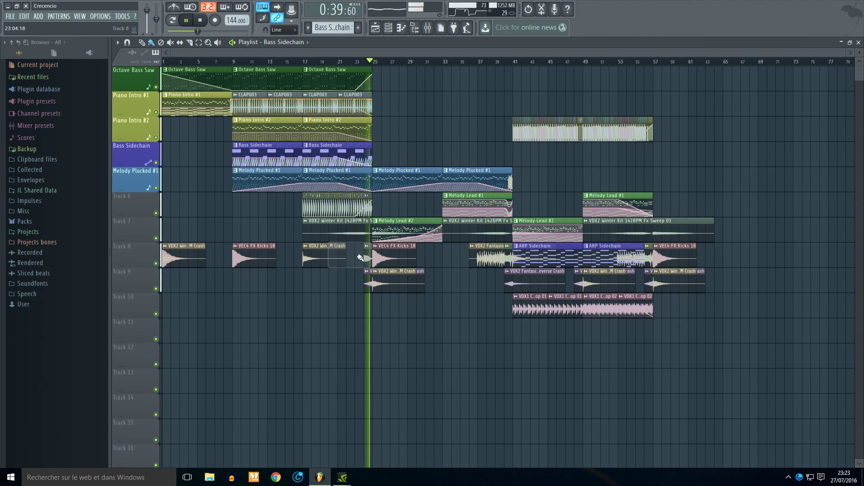
pyautogui.moveTo(490, 260); pyautogui.dragTo(351, 260)
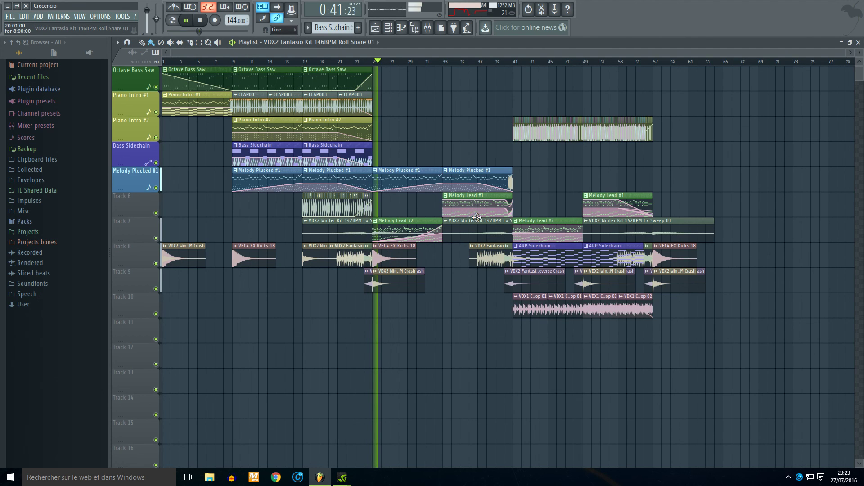
# - Listen through the rest of the arrangement to the end of the drop at bar 57
pyautogui.scroll(4, 481, 218)
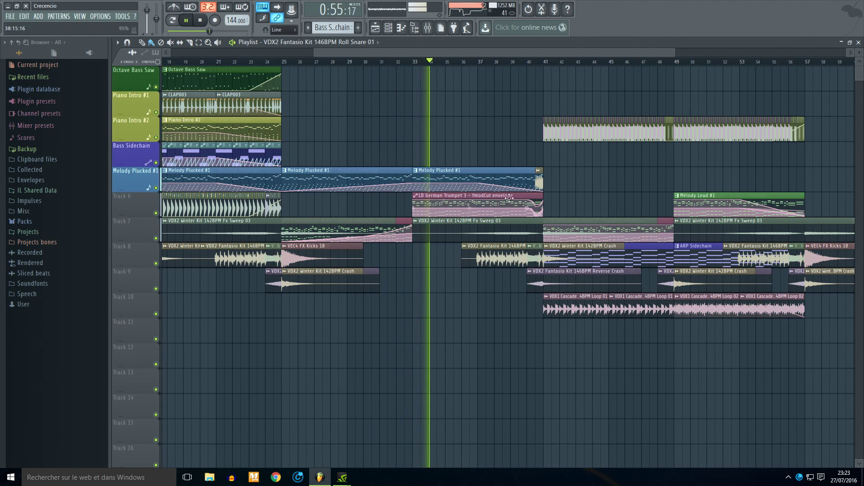
pyautogui.click(505, 177)
pyautogui.moveTo(432, 51); pyautogui.dragTo(520, 55)
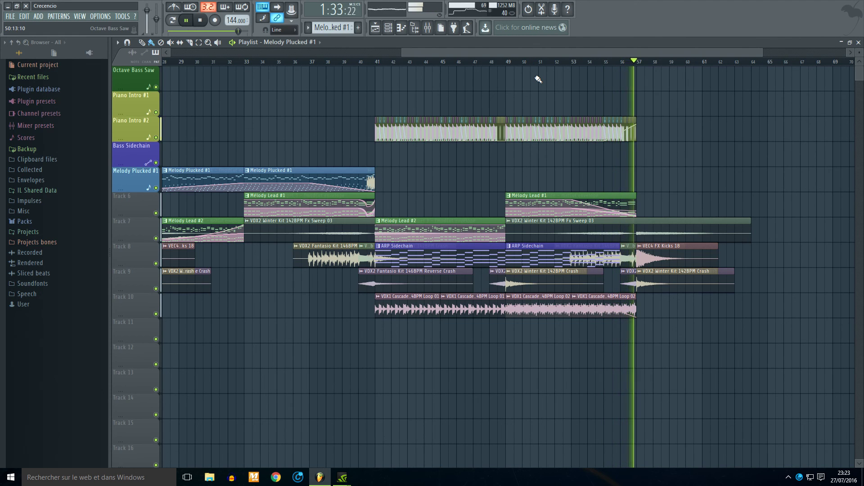
pyautogui.scroll(-3, 541, 91)
pyautogui.scroll(-1, 541, 90)
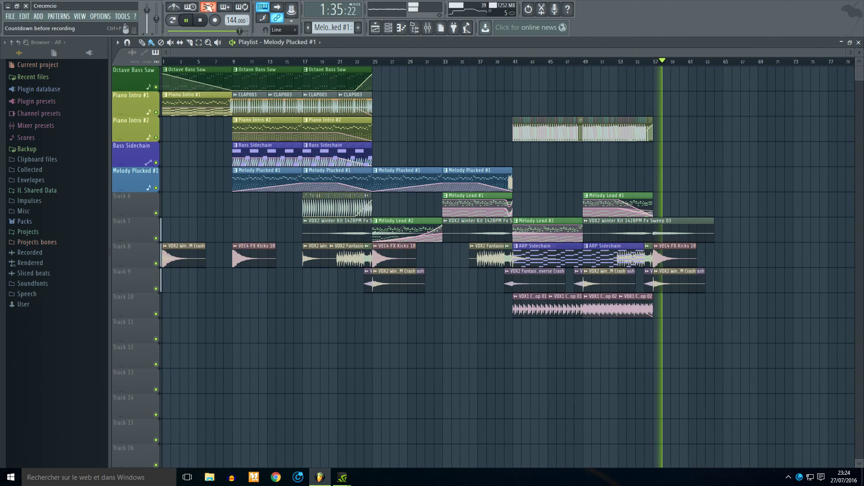